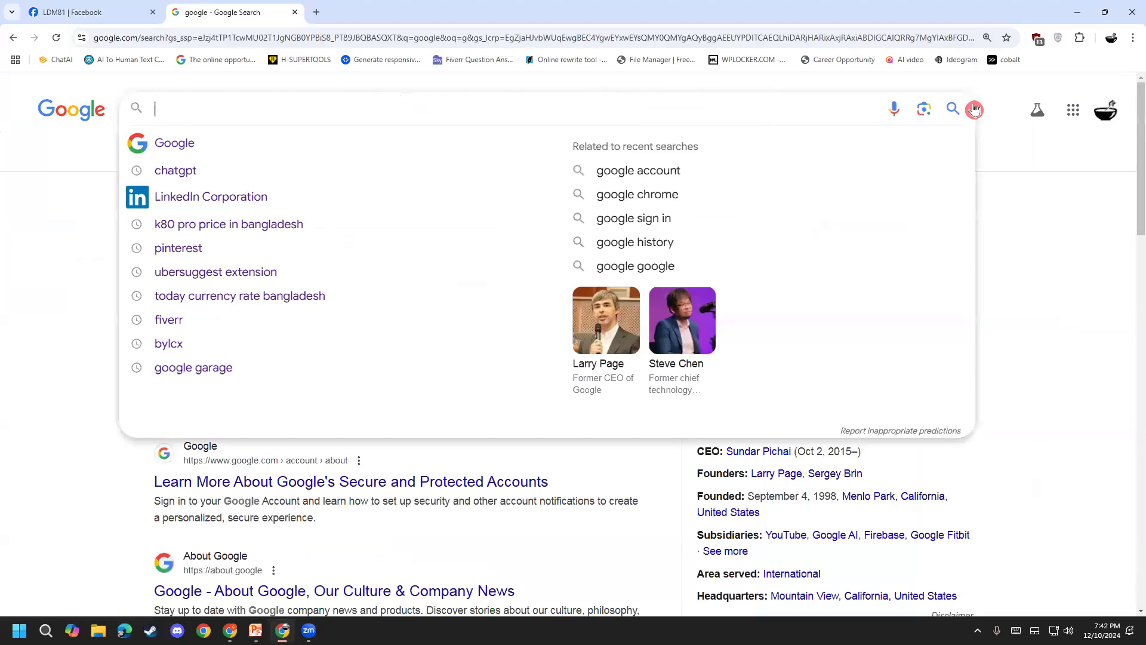
Step: Search Google for 'veepn extension for chrome'
{"action": "left_click", "coordinate": [429, 93]}
{"action": "type", "text": "vee"}
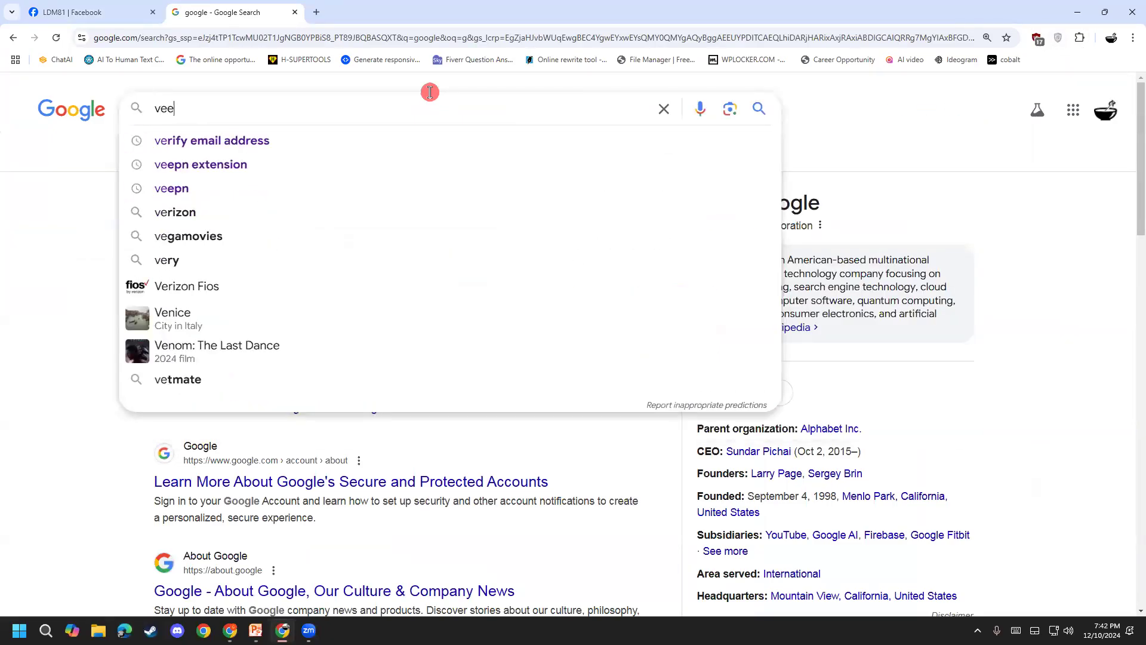
{"action": "type", "text": "pn"}
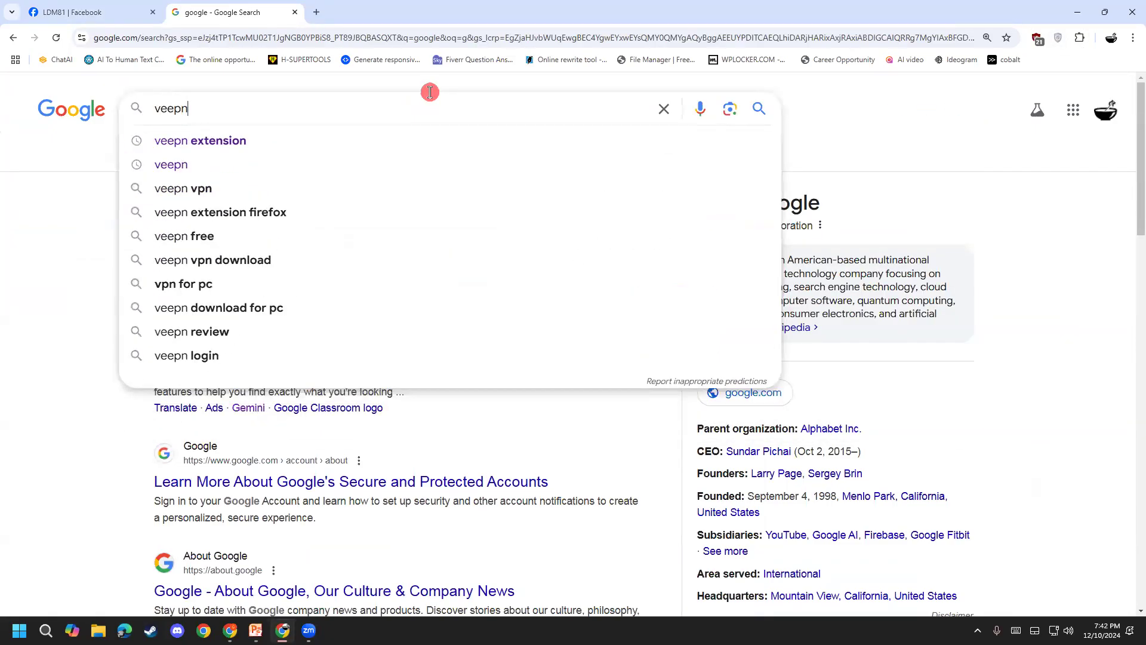
{"action": "key", "text": "Down"}
{"action": "key", "text": "Return"}
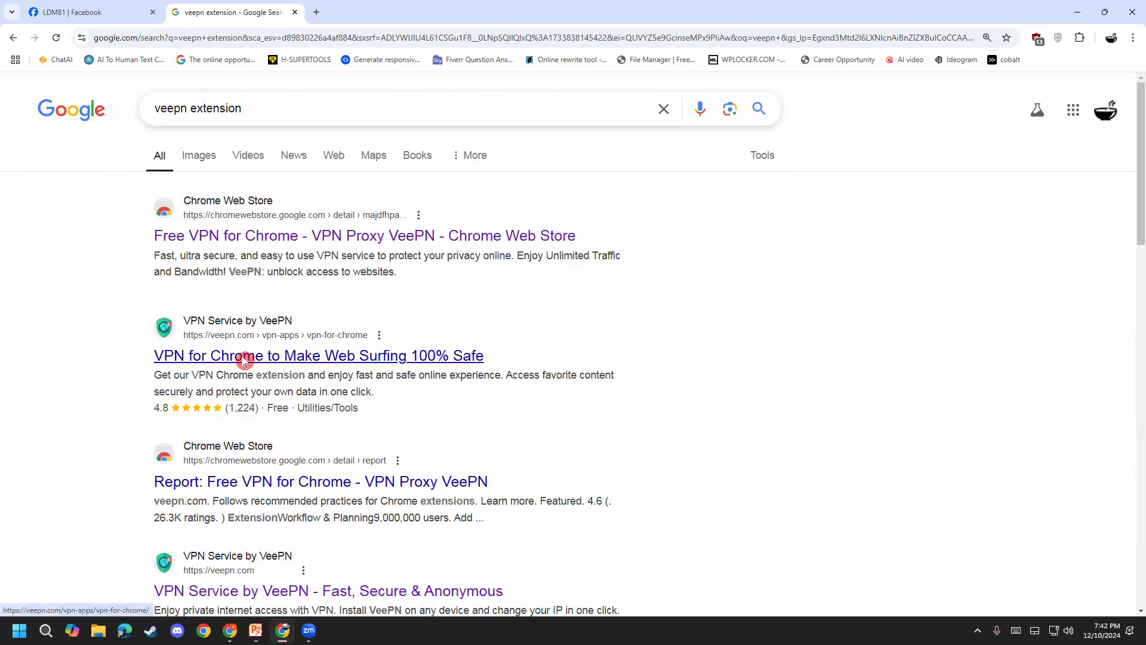
{"action": "left_click", "coordinate": [289, 102]}
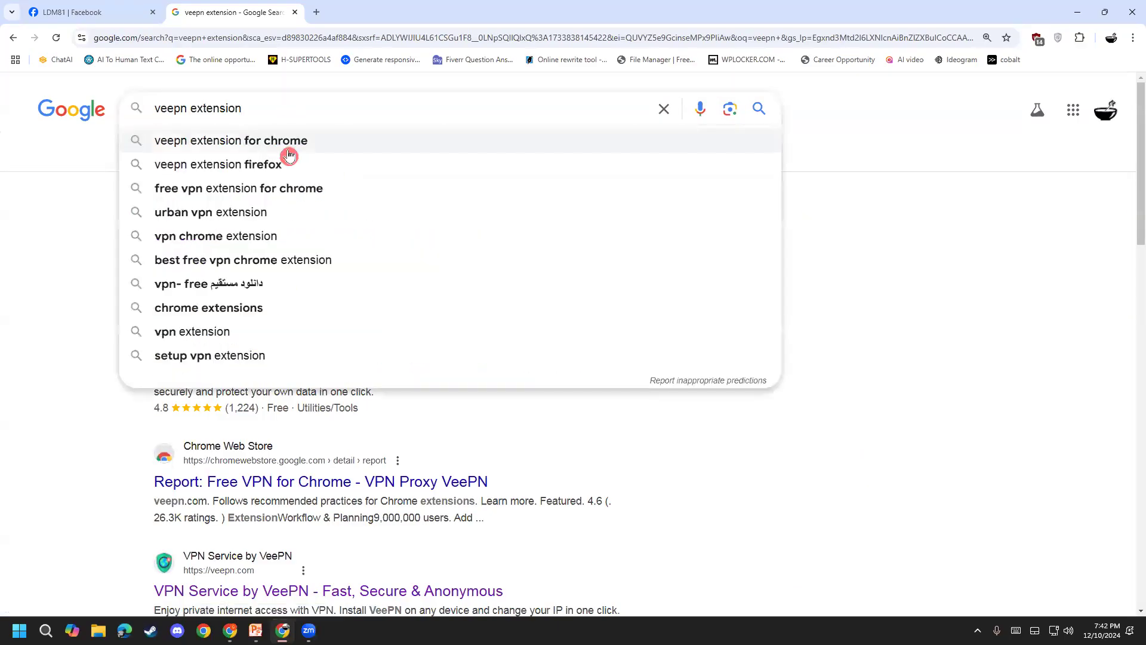
{"action": "key", "text": "Return"}
Step: Open the 'Free VPN for Chrome - VPN Proxy VeePN' Chrome Web Store result
{"action": "scroll", "coordinate": [116, 448], "scroll_direction": "down", "scroll_amount": 5}
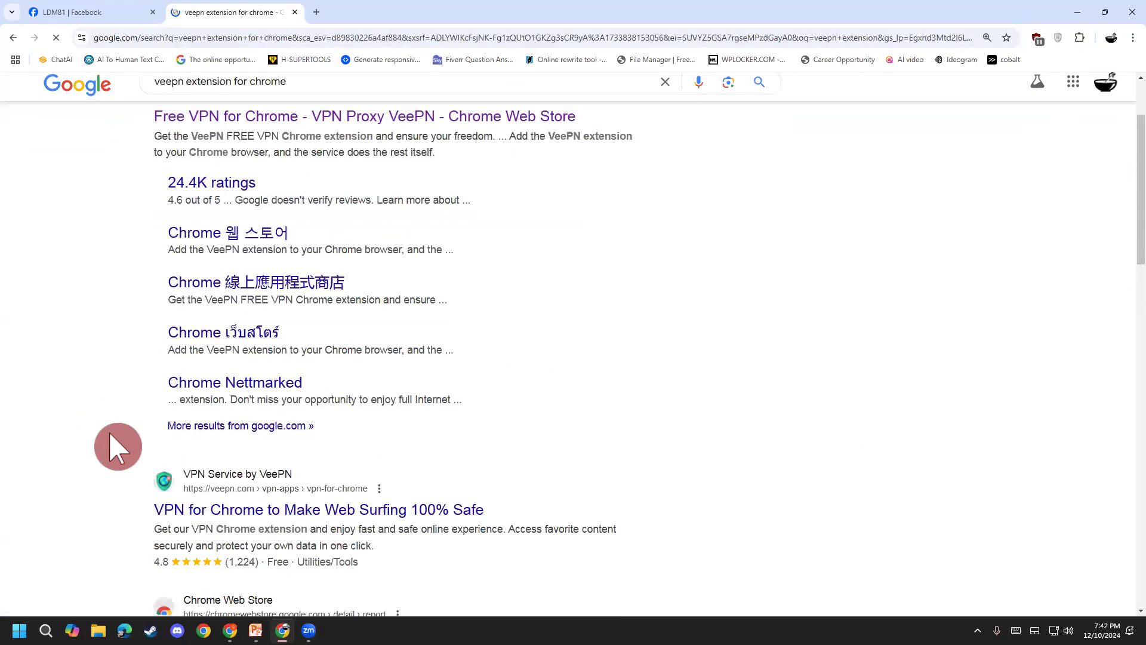
{"action": "left_click", "coordinate": [230, 506]}
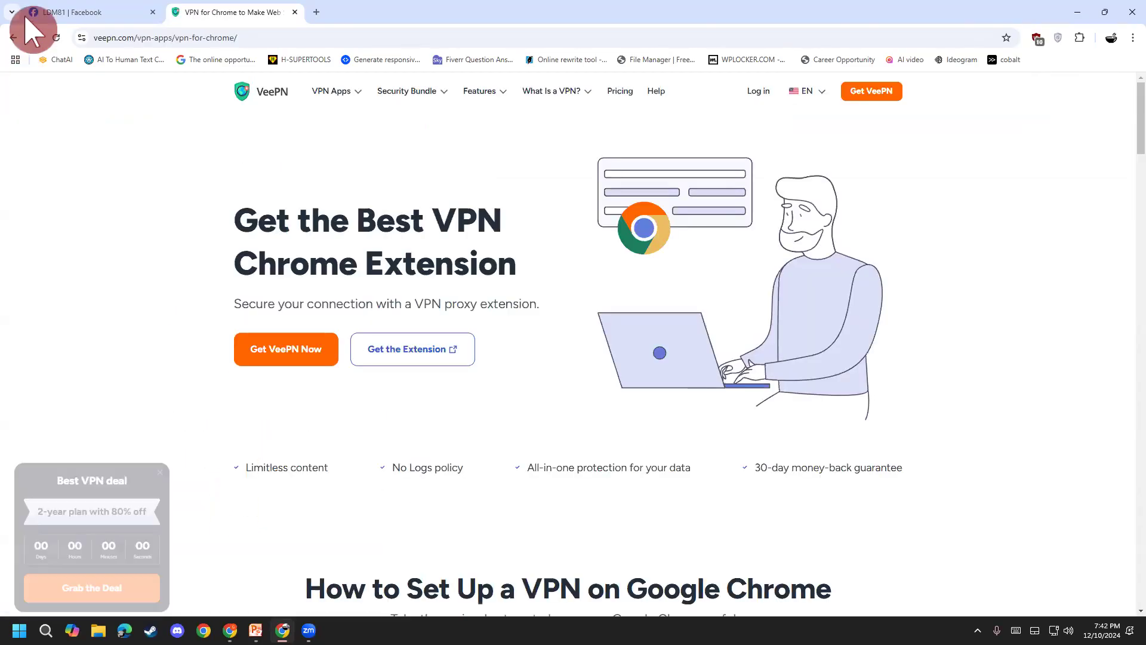
{"action": "left_click", "coordinate": [14, 38]}
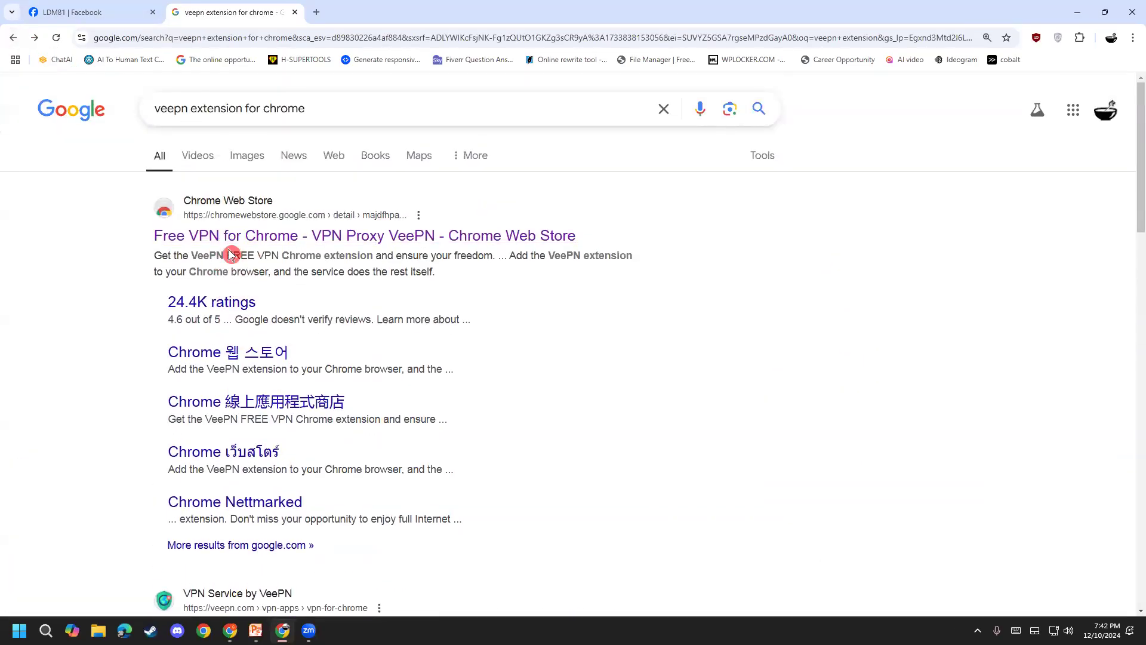
{"action": "scroll", "coordinate": [60, 395], "scroll_direction": "down", "scroll_amount": 2}
{"action": "scroll", "coordinate": [60, 395], "scroll_direction": "down", "scroll_amount": 4}
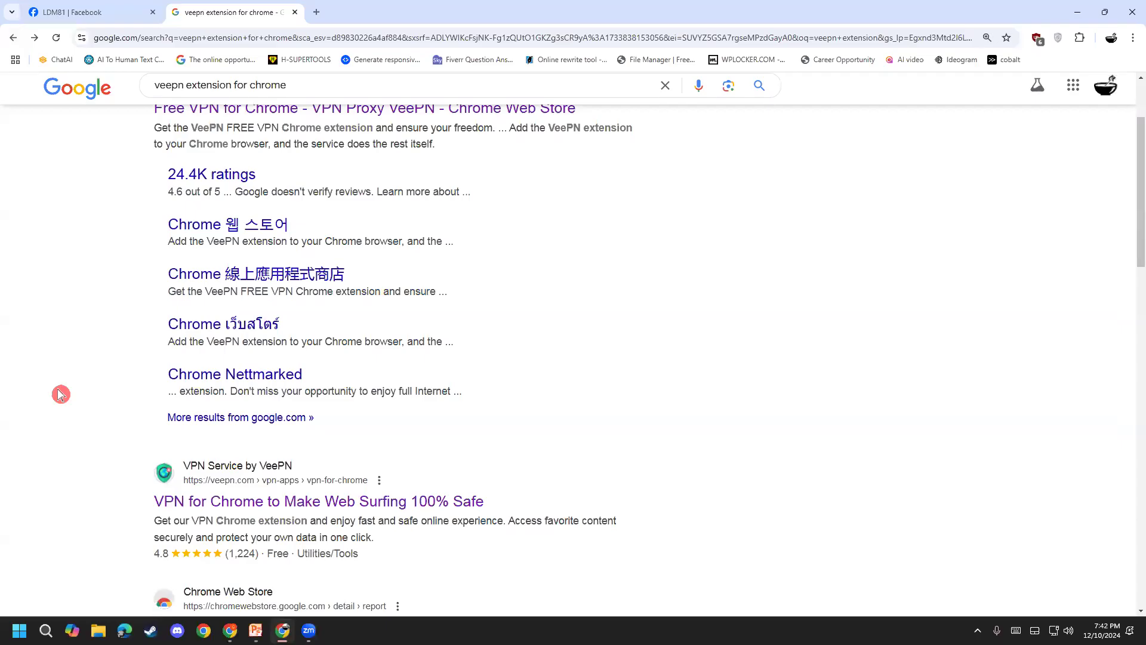
{"action": "scroll", "coordinate": [61, 392], "scroll_direction": "up", "scroll_amount": 6}
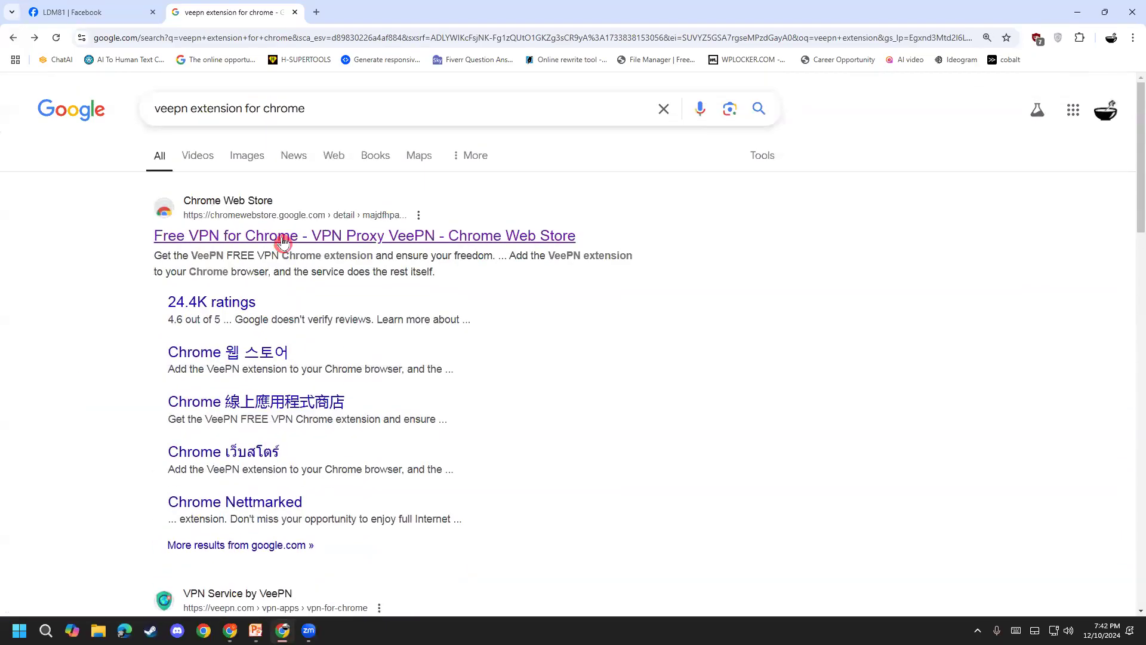
{"action": "left_click", "coordinate": [281, 237]}
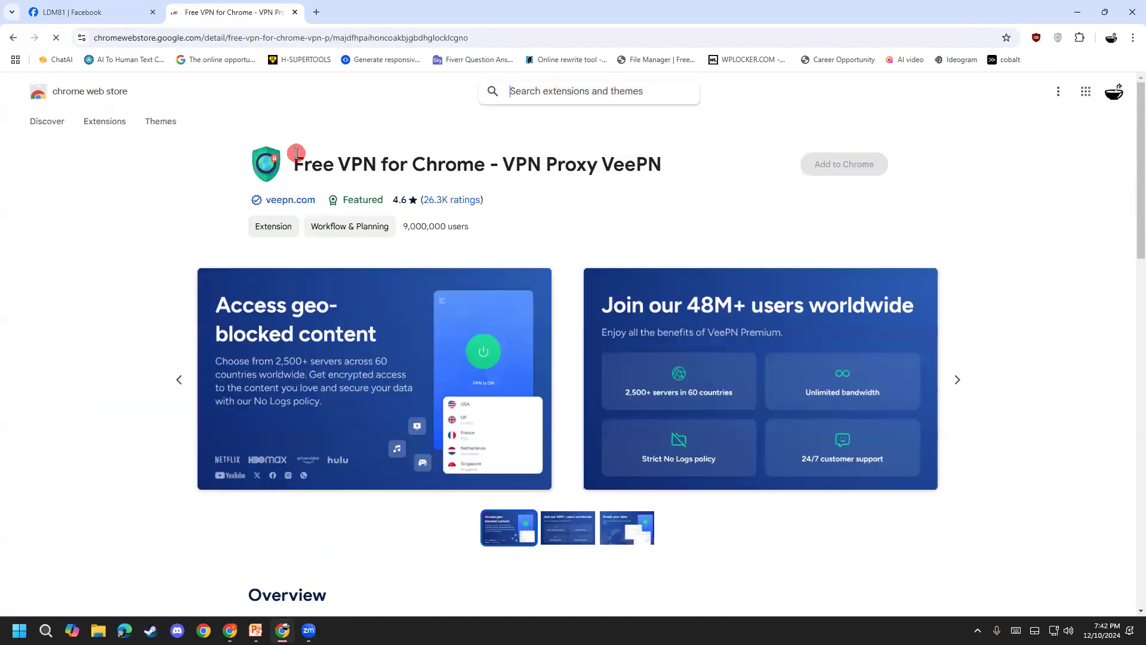
{"action": "mouse_move", "coordinate": [296, 154]}
{"action": "left_mouse_down"}
{"action": "mouse_move", "coordinate": [631, 141]}
{"action": "mouse_move", "coordinate": [673, 169]}
{"action": "mouse_move", "coordinate": [294, 174]}
{"action": "left_mouse_up"}
{"action": "left_click", "coordinate": [674, 168]}
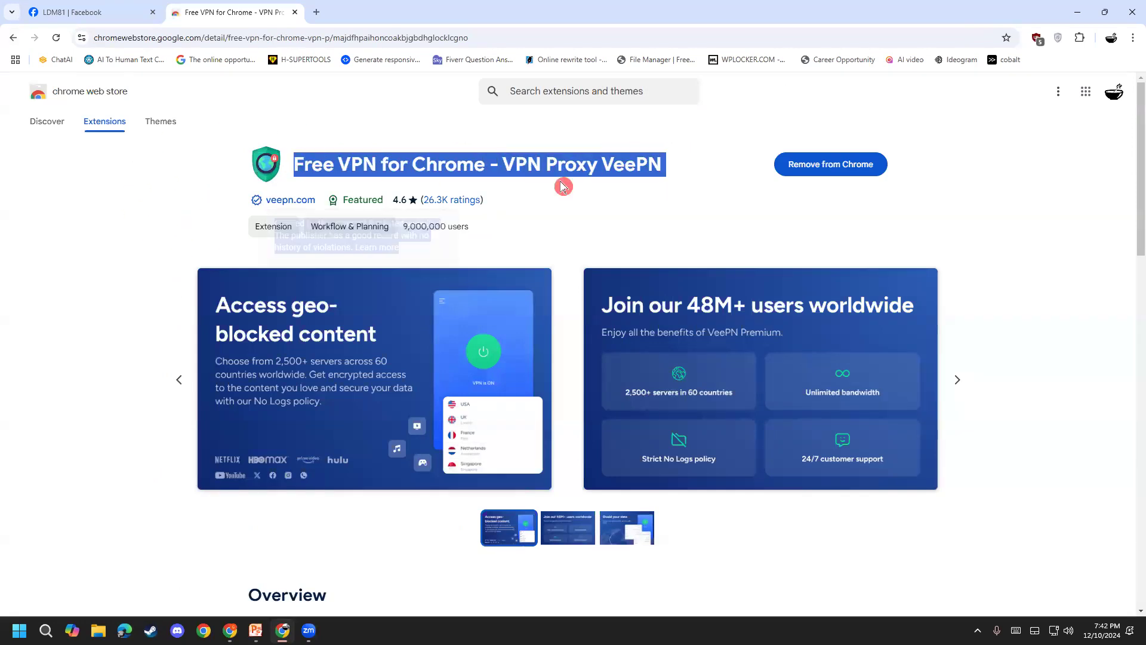
{"action": "left_click", "coordinate": [1058, 38]}
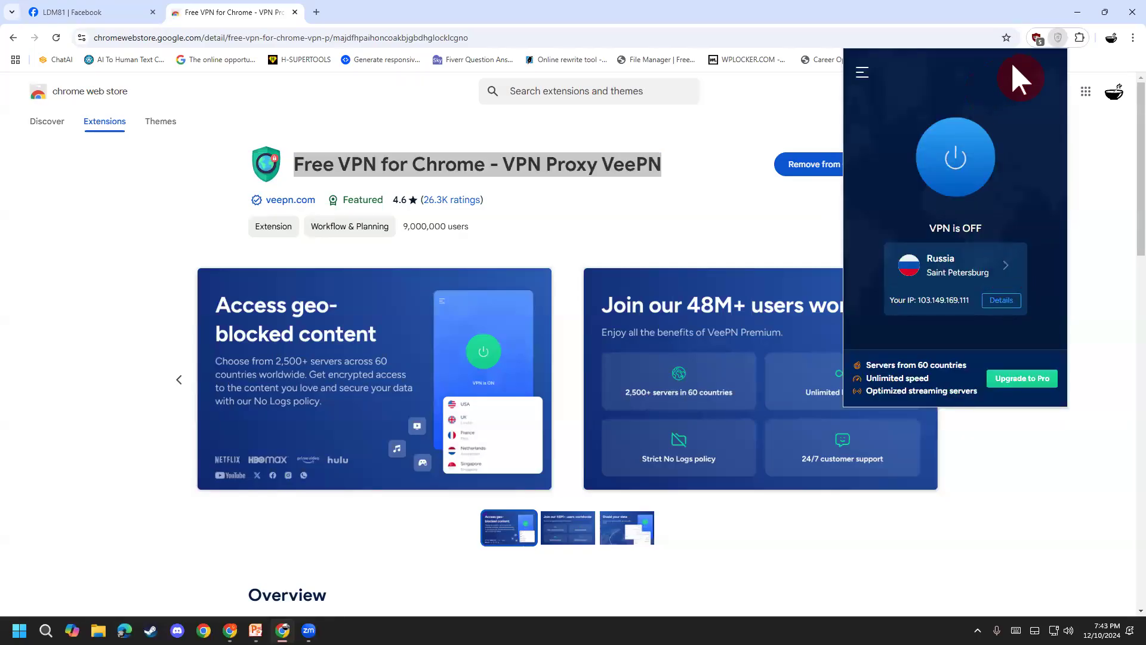
{"action": "left_click", "coordinate": [627, 191]}
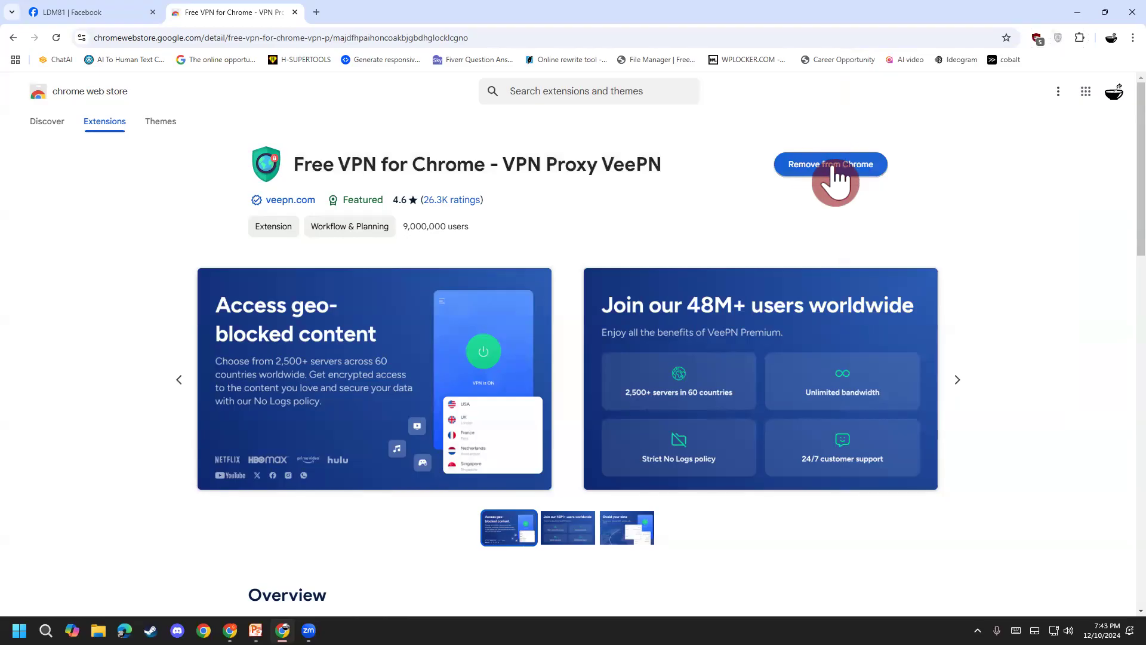
{"action": "left_click", "coordinate": [1058, 38]}
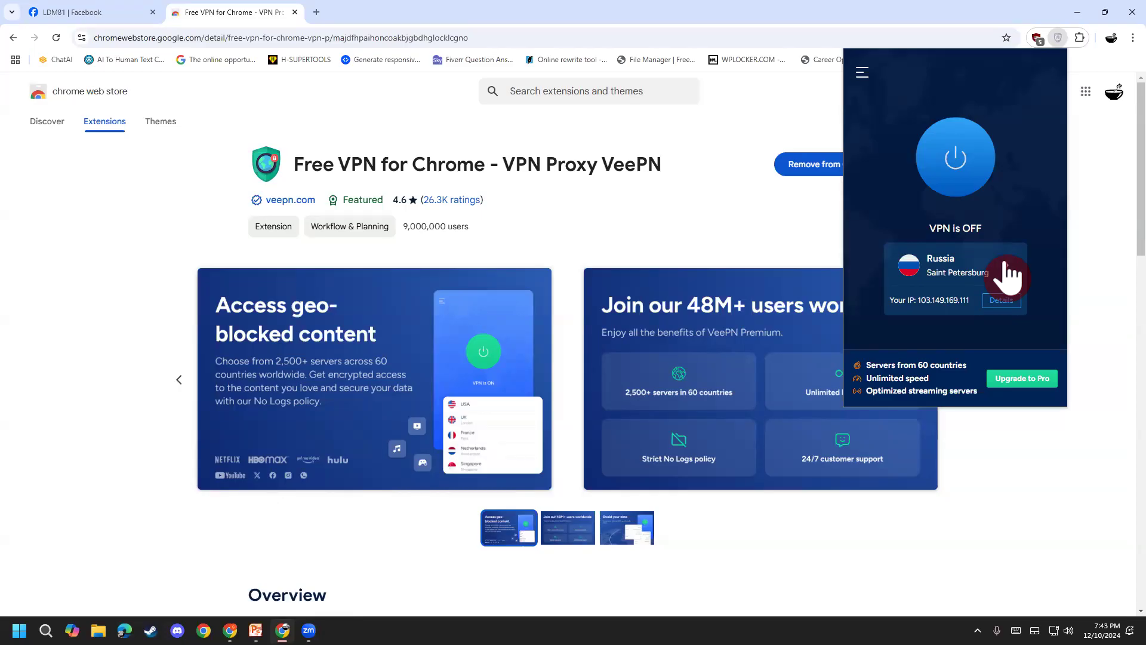
{"action": "left_click", "coordinate": [1006, 276]}
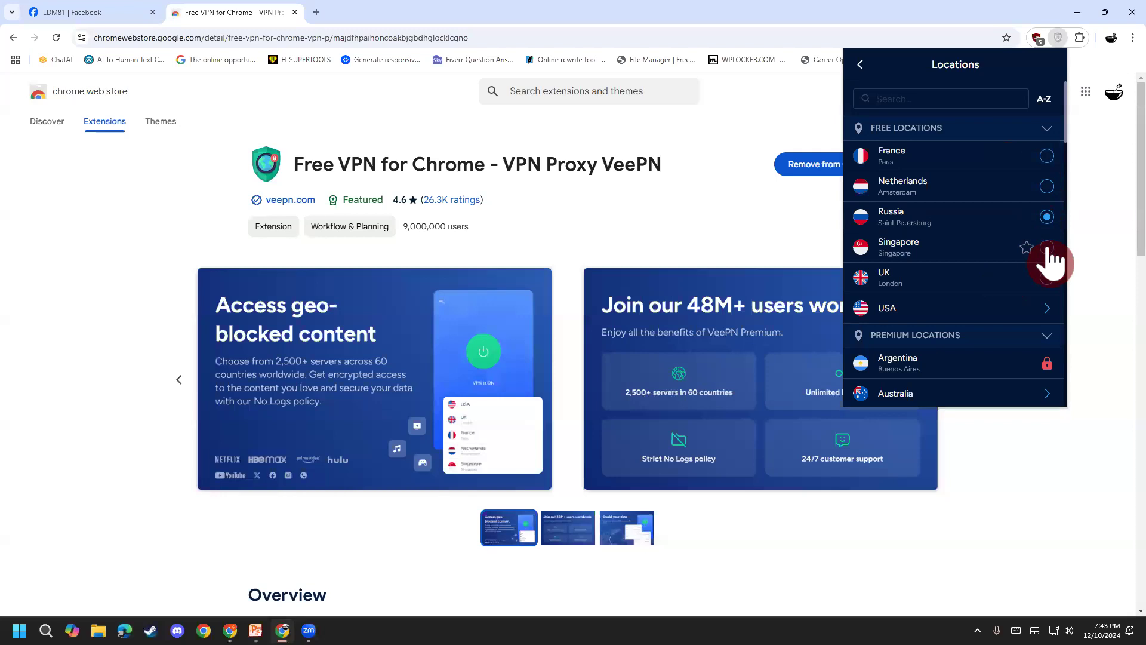
{"action": "left_click", "coordinate": [864, 66]}
{"action": "left_click", "coordinate": [1039, 115]}
{"action": "left_click", "coordinate": [1058, 38]}
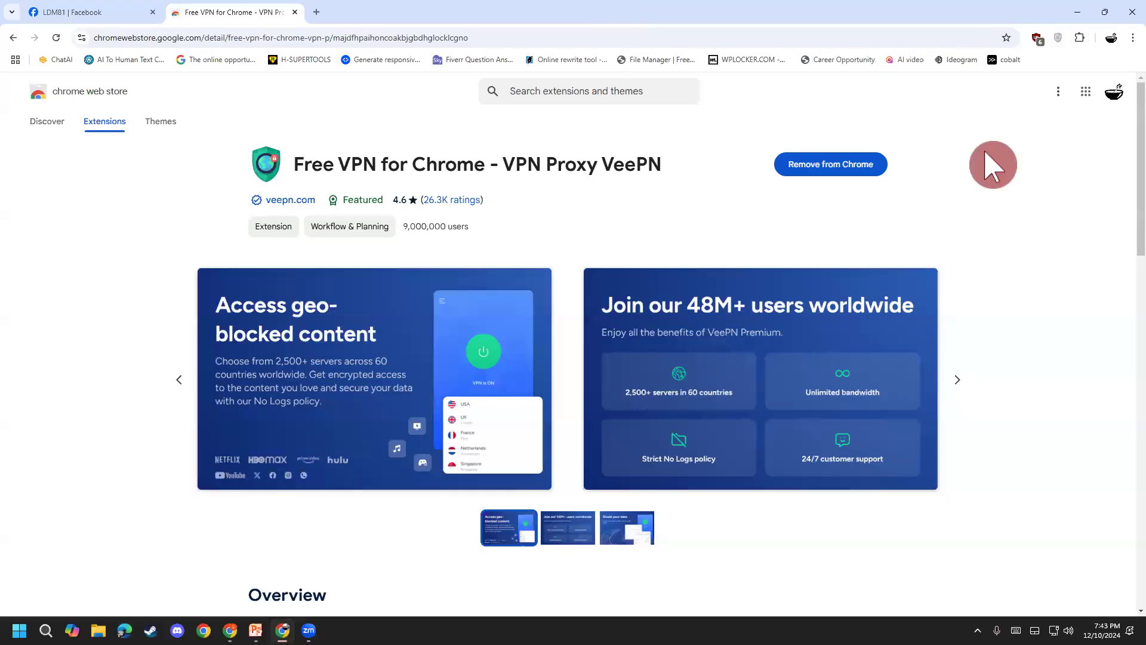
{"action": "key", "text": "ctrl+2"}
{"action": "mouse_move", "coordinate": [979, 35]}
{"action": "left_mouse_down"}
{"action": "mouse_move", "coordinate": [1085, 37]}
{"action": "mouse_move", "coordinate": [1026, 75]}
{"action": "left_mouse_up"}
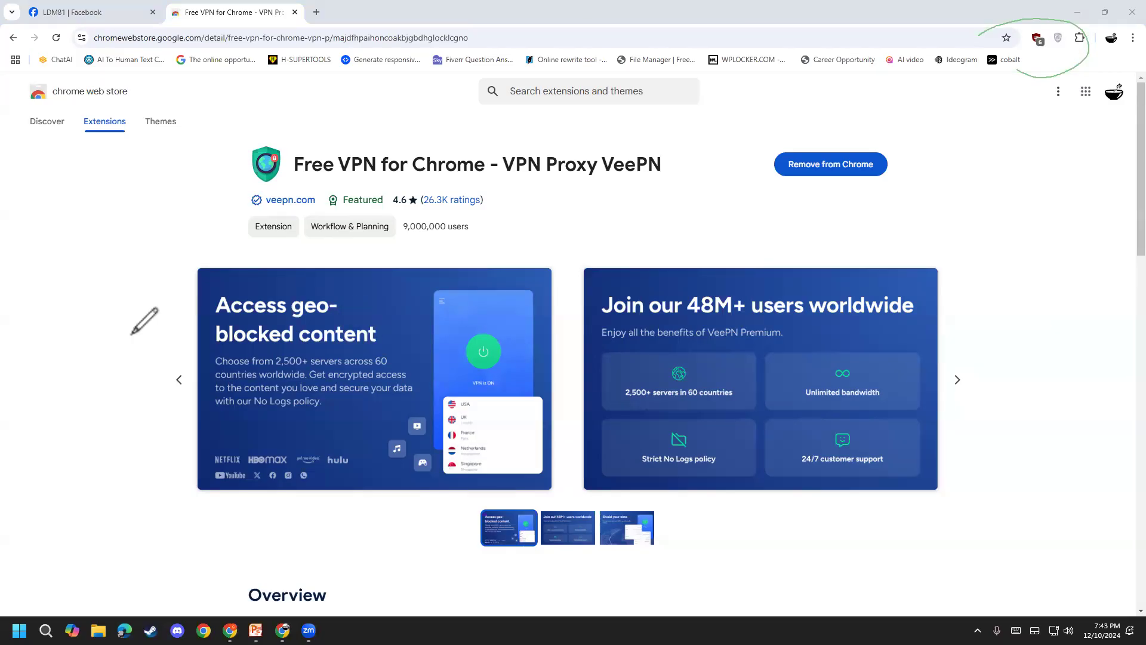
{"action": "key", "text": "ctrl+1"}
{"action": "key", "text": "ctrl+e"}
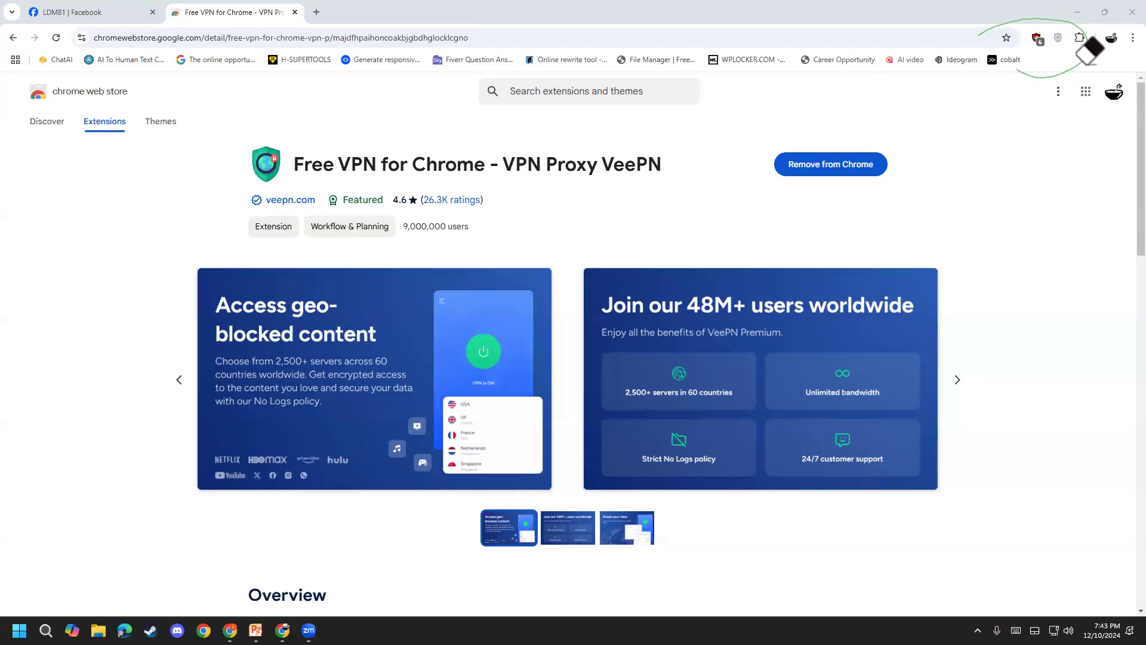
{"action": "key", "text": "e"}
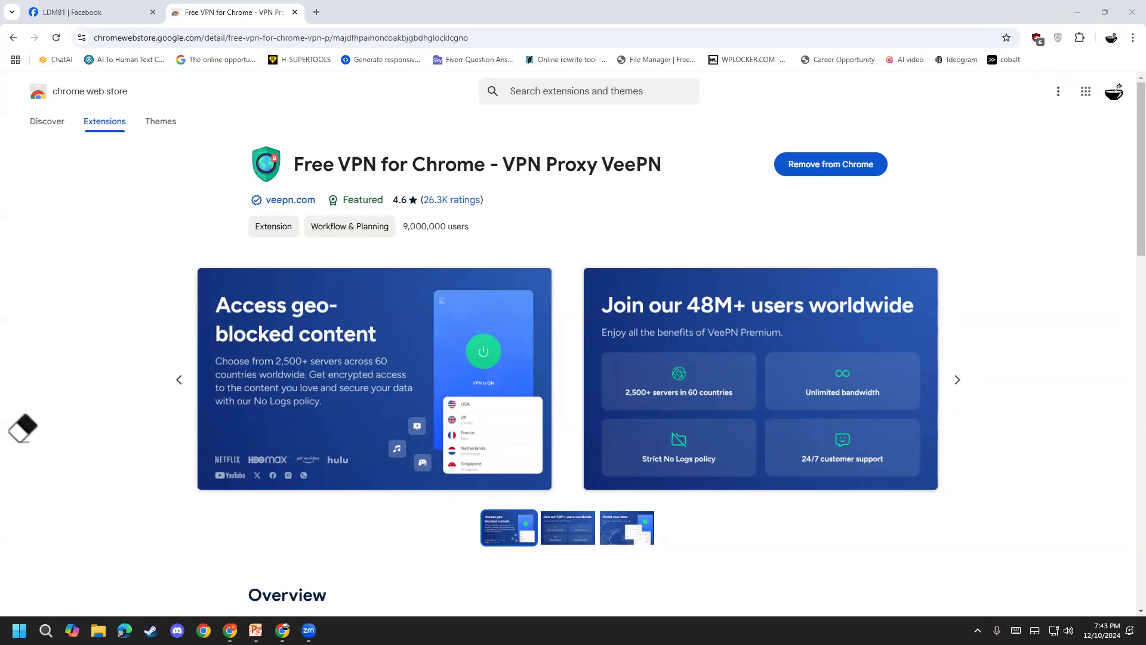
{"action": "mouse_move", "coordinate": [1056, 47]}
{"action": "left_mouse_down"}
{"action": "mouse_move", "coordinate": [1049, 37]}
{"action": "mouse_move", "coordinate": [1071, 38]}
{"action": "mouse_move", "coordinate": [1051, 43]}
{"action": "mouse_move", "coordinate": [1067, 37]}
{"action": "mouse_move", "coordinate": [1056, 41]}
{"action": "mouse_move", "coordinate": [1059, 24]}
{"action": "left_mouse_up"}
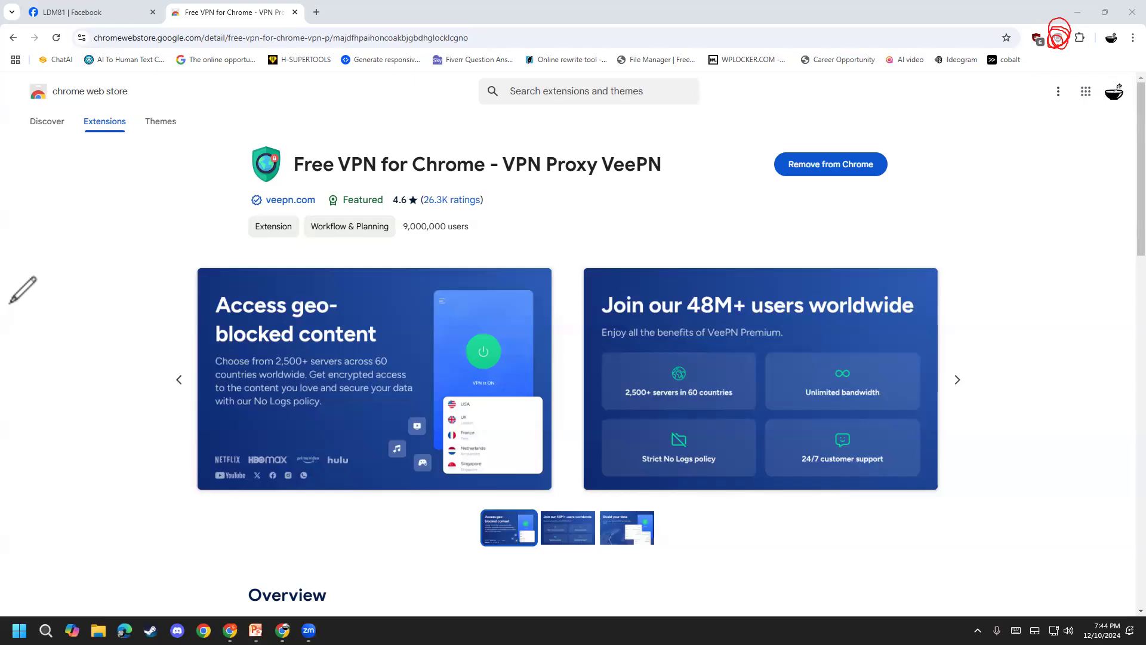
{"action": "mouse_move", "coordinate": [613, 224]}
{"action": "left_mouse_down"}
{"action": "mouse_move", "coordinate": [1038, 38]}
{"action": "mouse_move", "coordinate": [1035, 77]}
{"action": "left_mouse_up"}
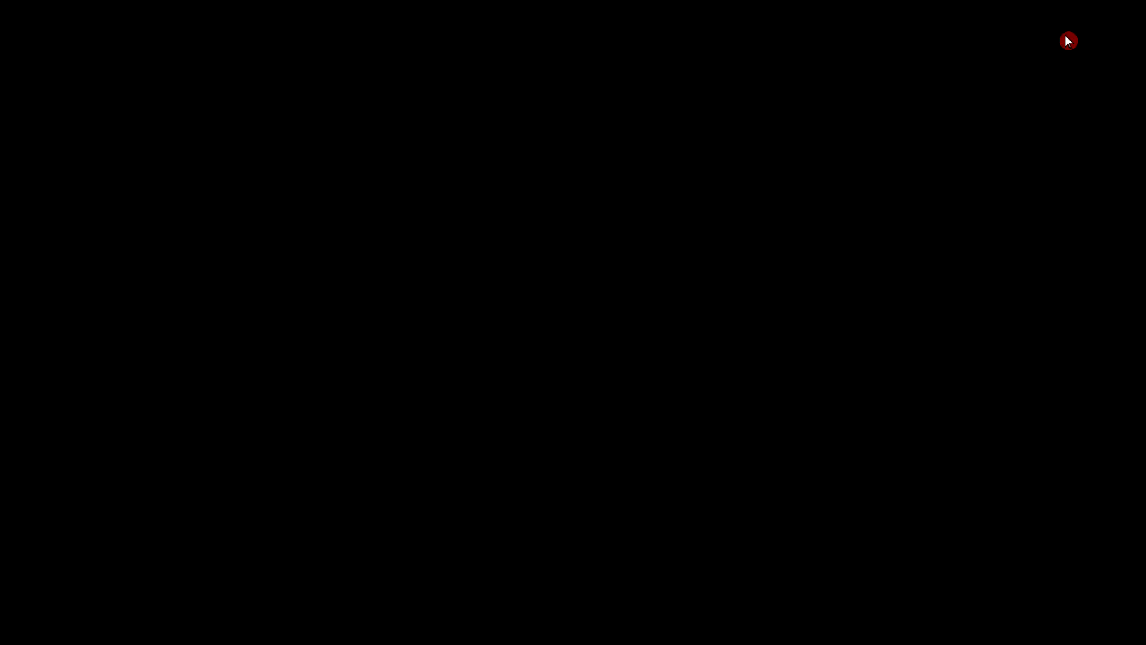
Step: Change VeePN's location from Russia to Singapore and connect the VPN
{"action": "left_click", "coordinate": [1060, 38]}
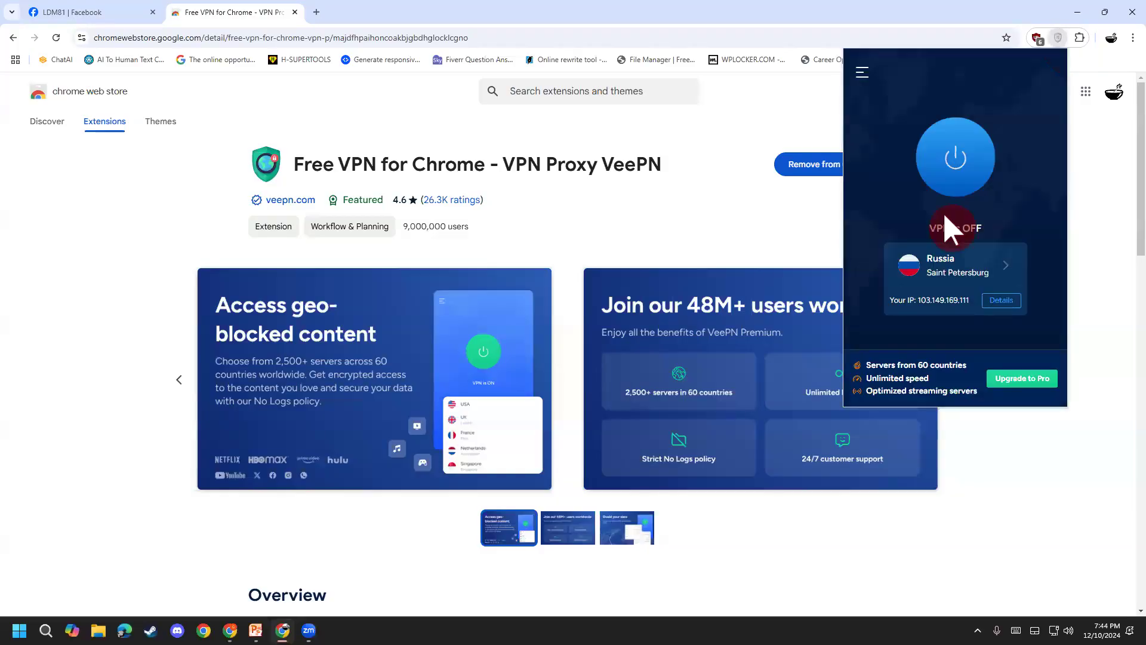
{"action": "left_click", "coordinate": [1008, 275]}
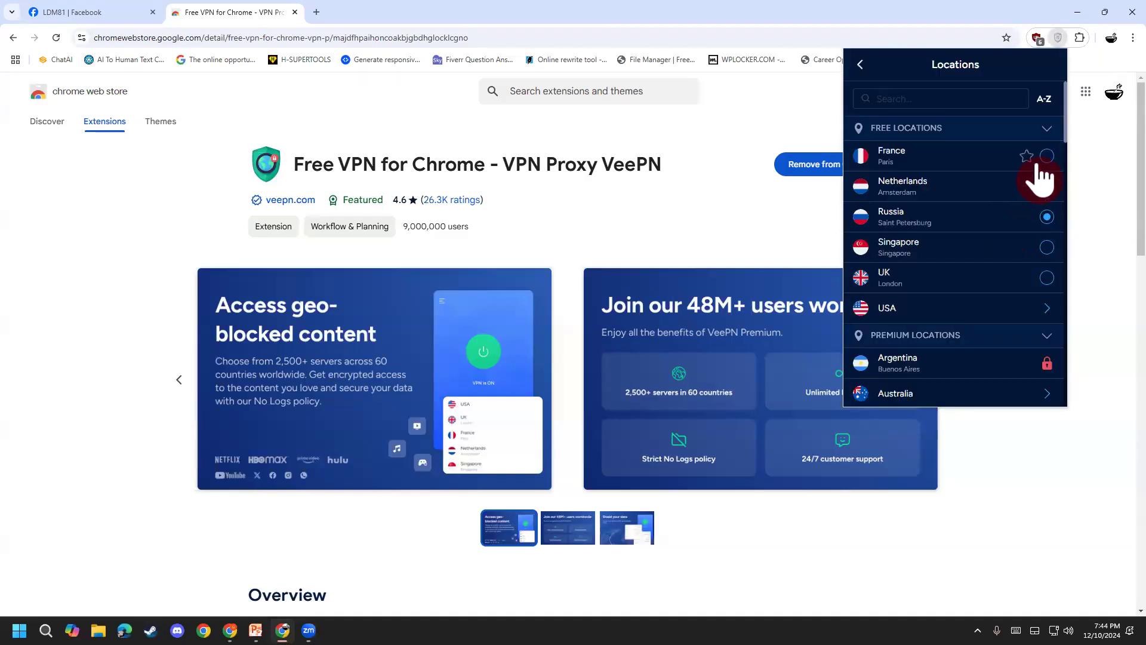
{"action": "left_click", "coordinate": [1047, 248]}
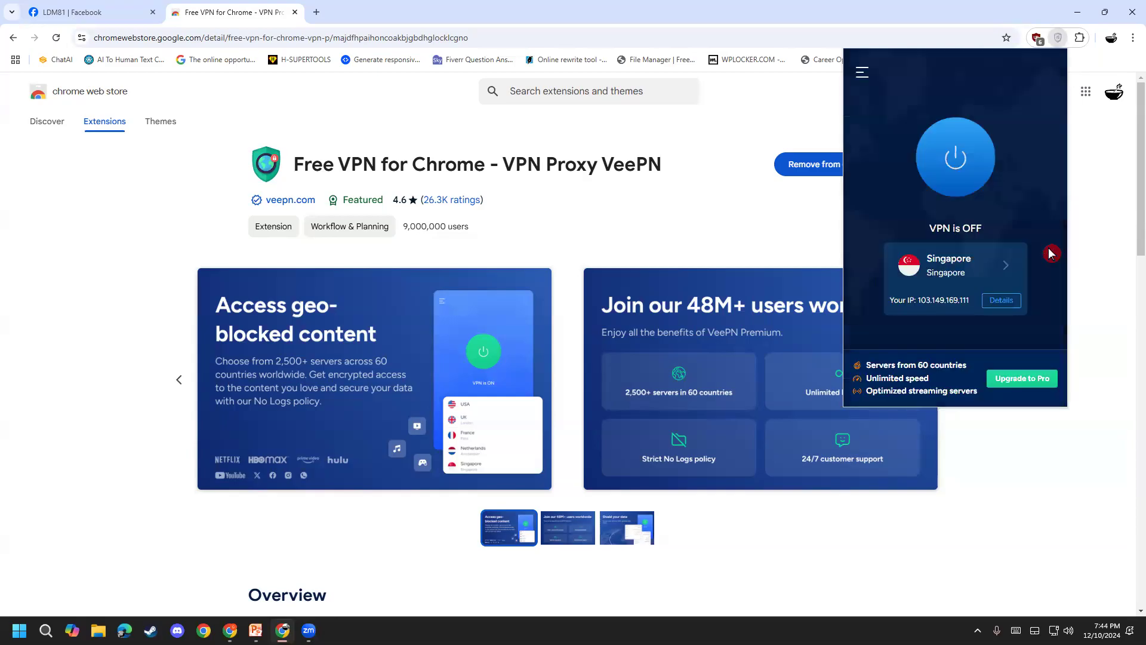
{"action": "left_click", "coordinate": [962, 161]}
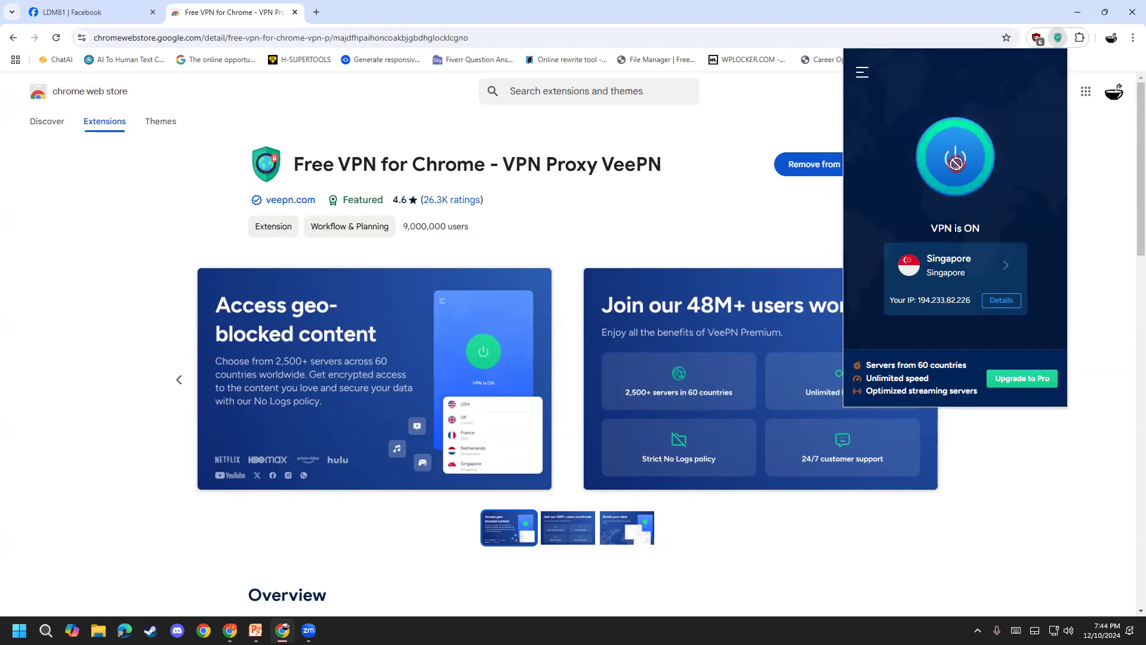
{"action": "left_click", "coordinate": [959, 178]}
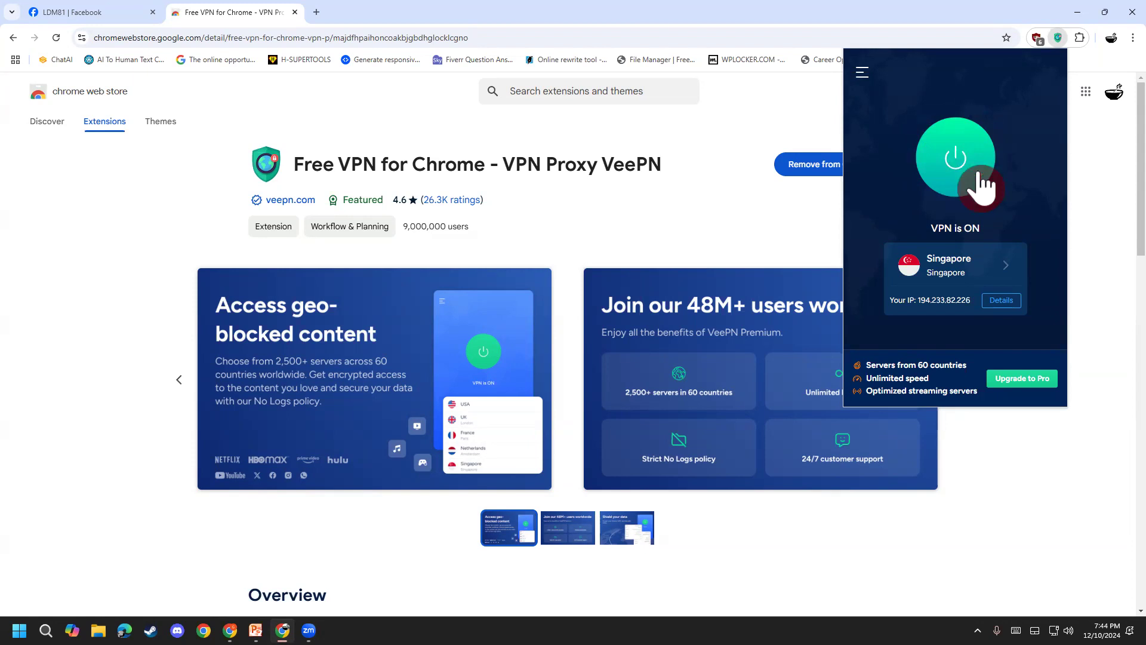
Step: Close the Chrome Web Store tab and the extra blank tab, leaving the Facebook group page
{"action": "left_click", "coordinate": [317, 12]}
{"action": "left_click", "coordinate": [295, 12]}
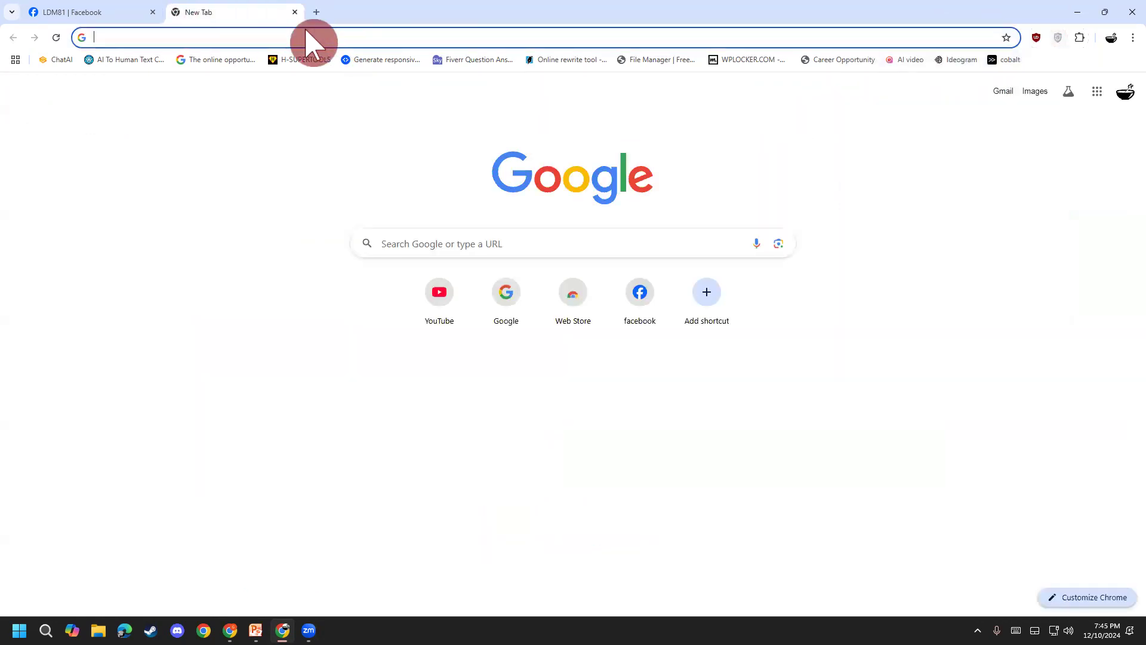
{"action": "left_click", "coordinate": [302, 36]}
{"action": "left_click", "coordinate": [293, 14]}
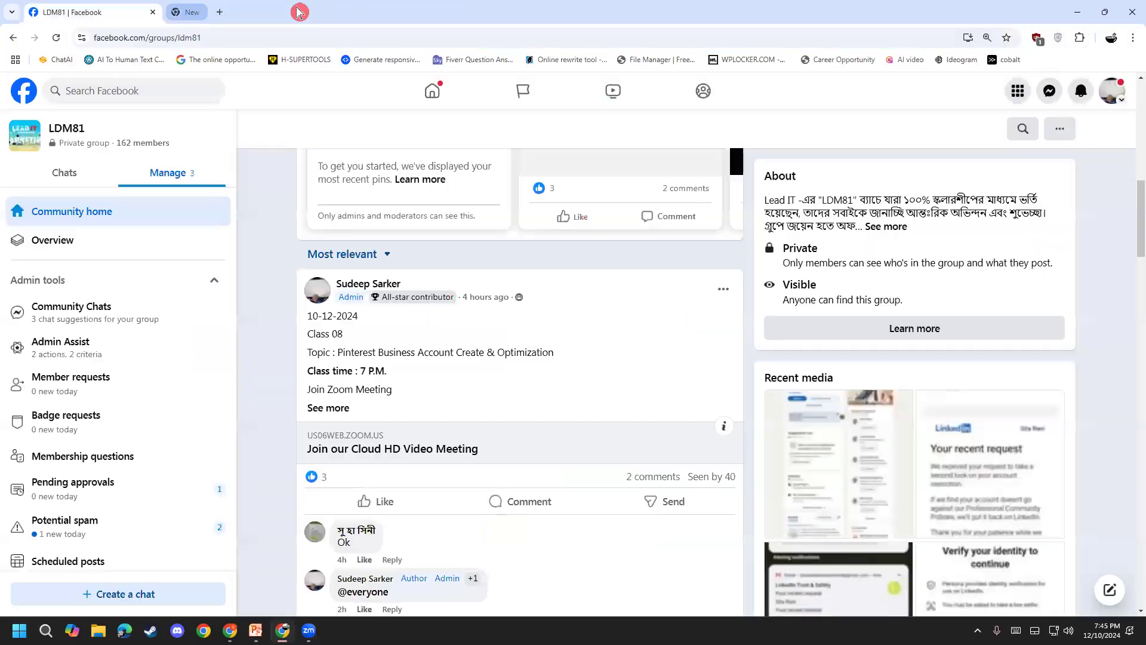
Step: Bring up the Introduction To Pinterest presentation and close PowerPoint
{"action": "left_click", "coordinate": [257, 608]}
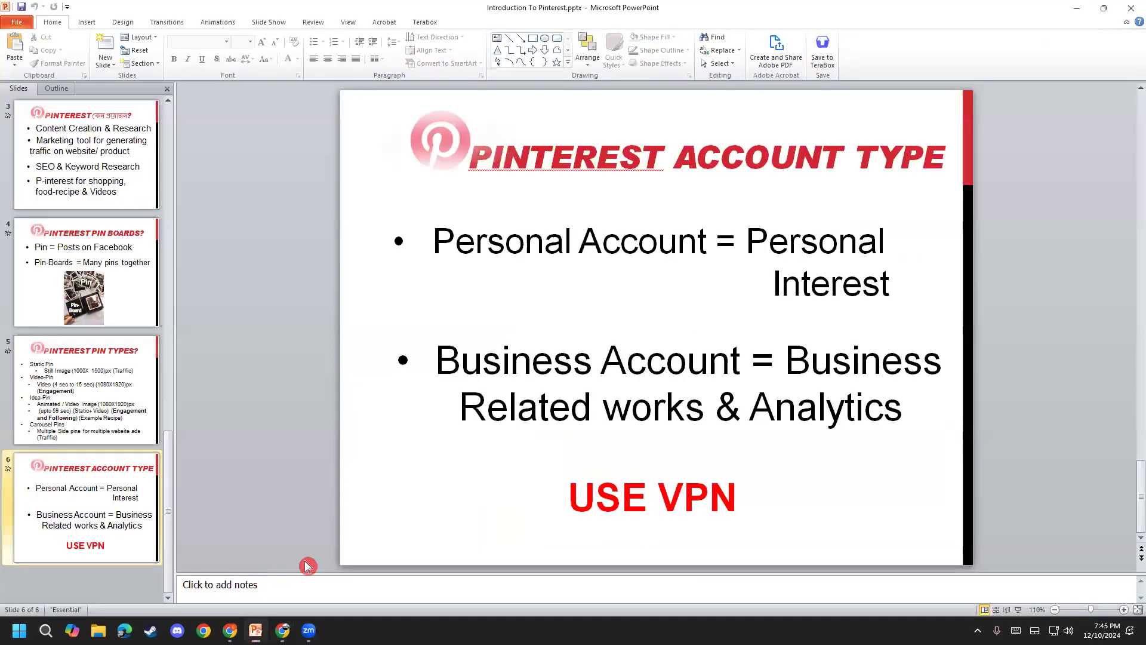
{"action": "left_click", "coordinate": [588, 490]}
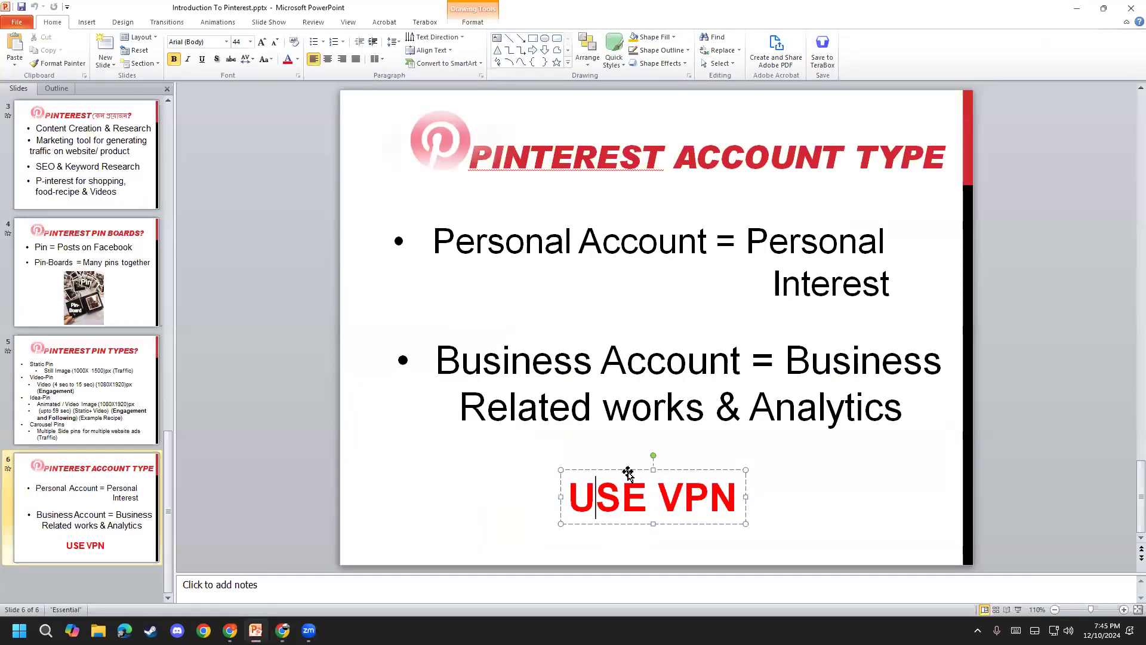
{"action": "left_click", "coordinate": [676, 471]}
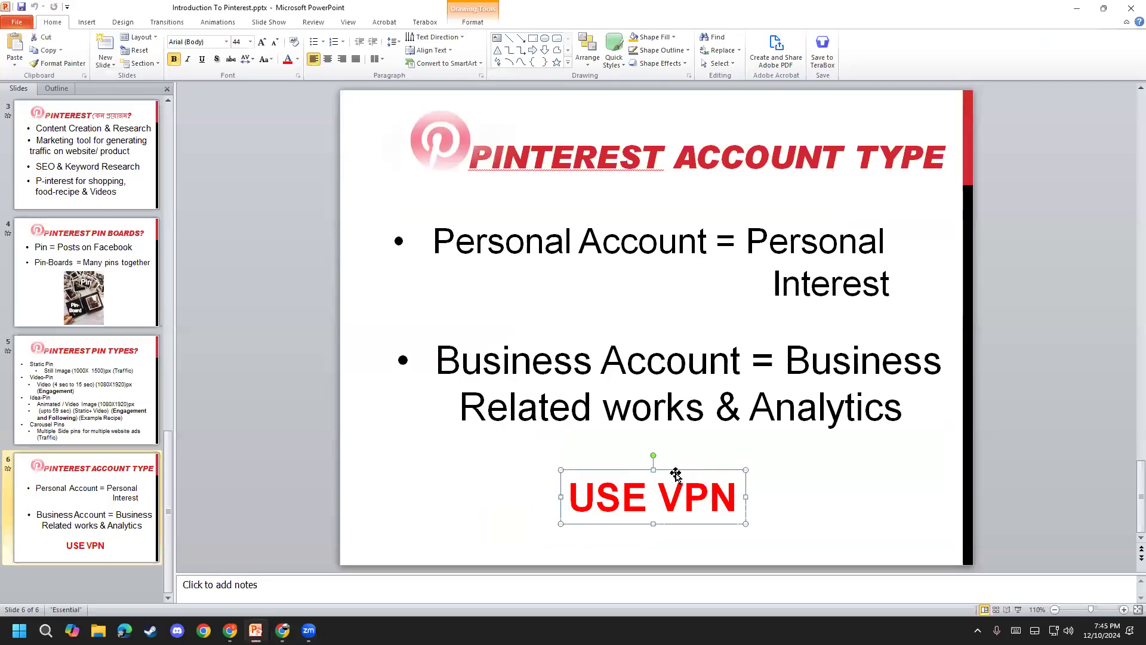
{"action": "left_click", "coordinate": [1128, 8]}
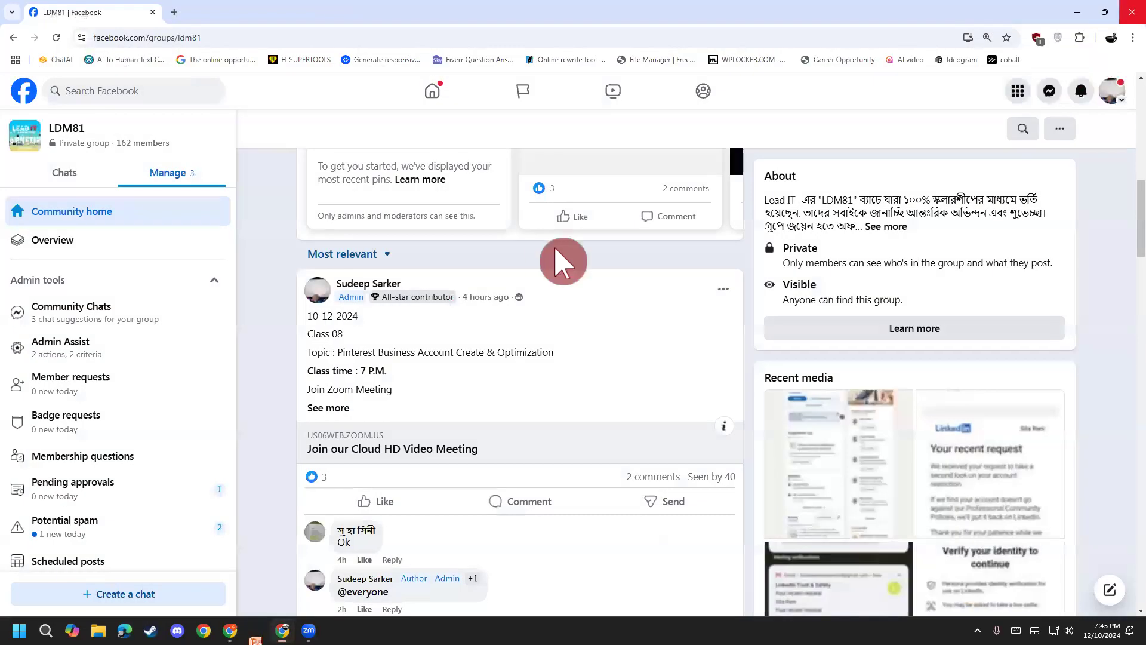
{"action": "left_click", "coordinate": [1112, 37]}
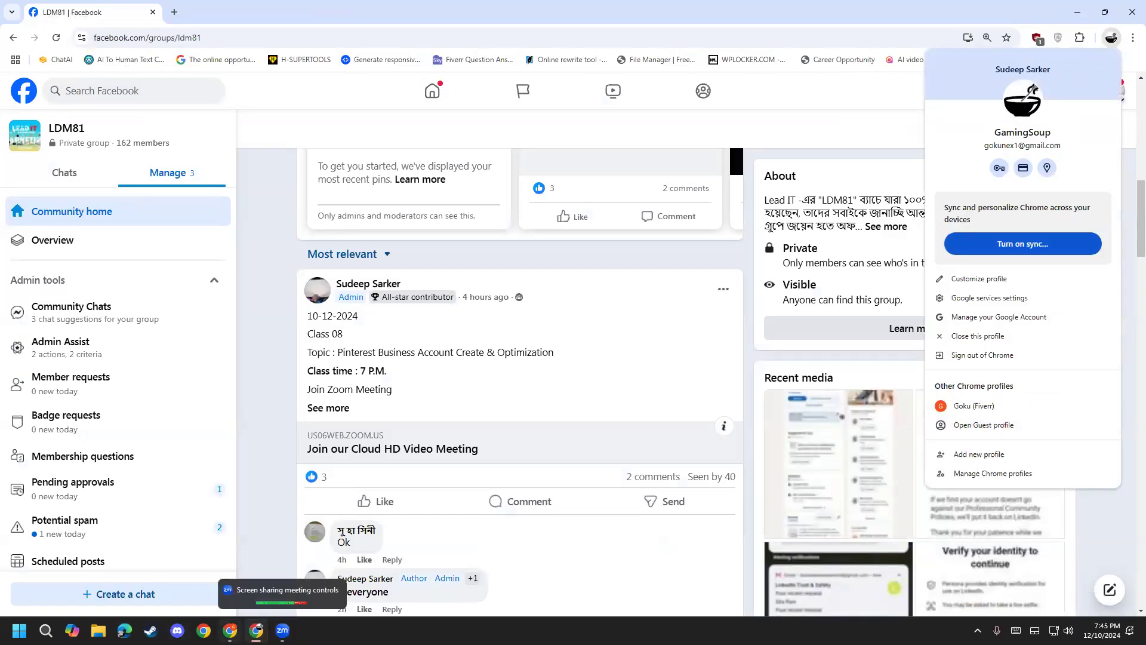
Step: Open a Chrome Guest window and search for 'google'
{"action": "mouse_move", "coordinate": [230, 630]}
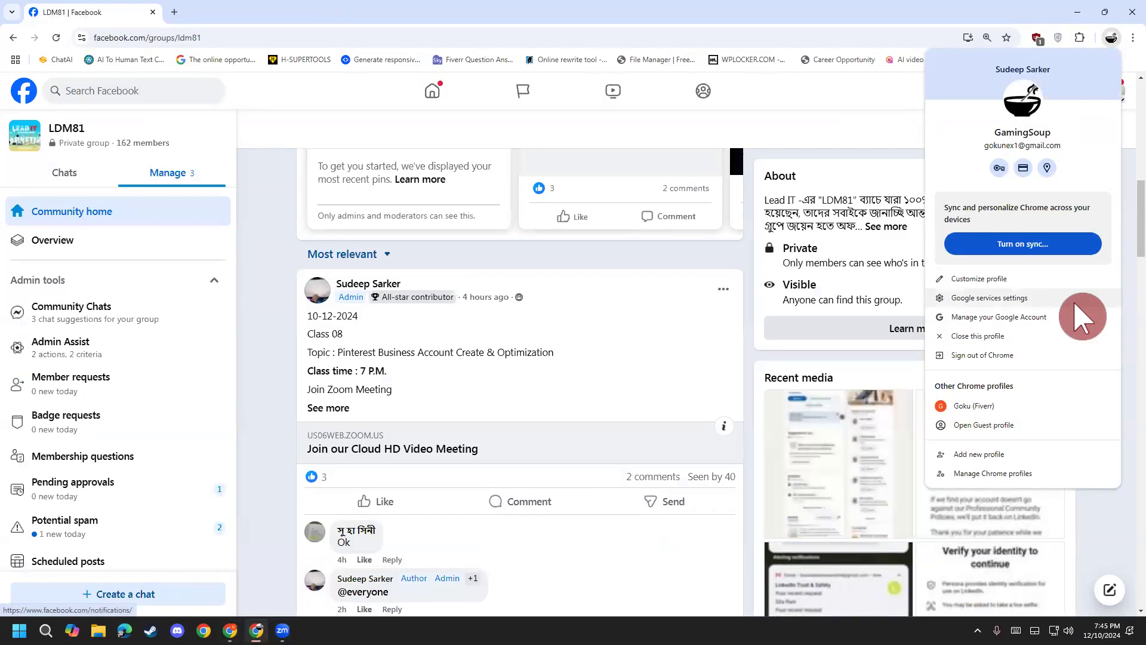
{"action": "left_click", "coordinate": [993, 428]}
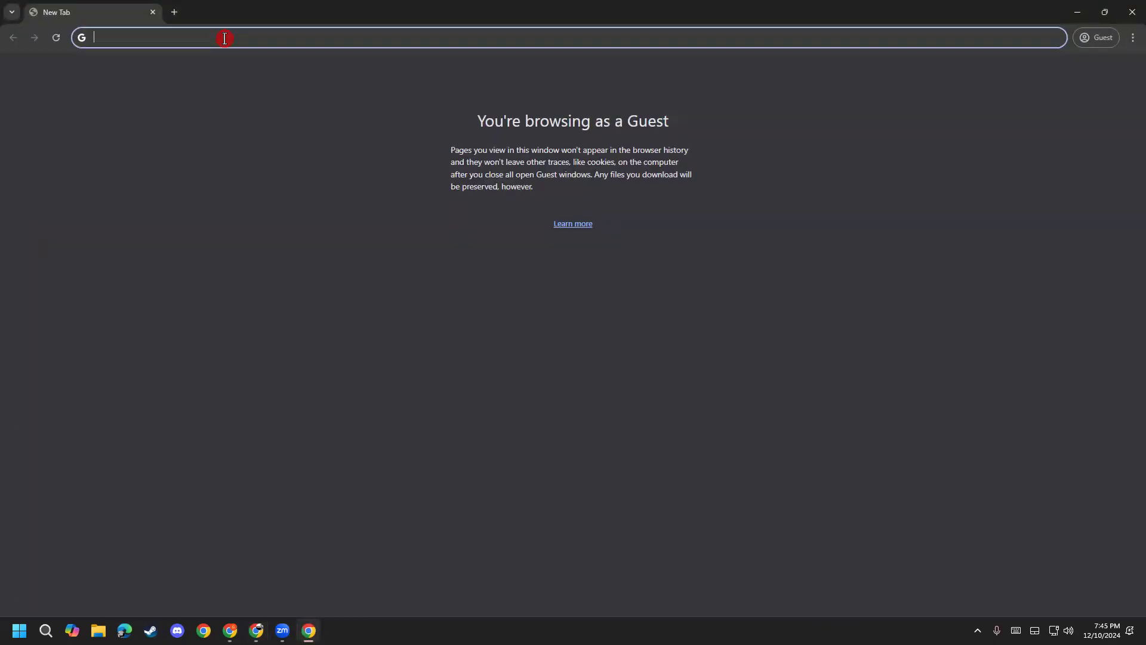
{"action": "type", "text": "google"}
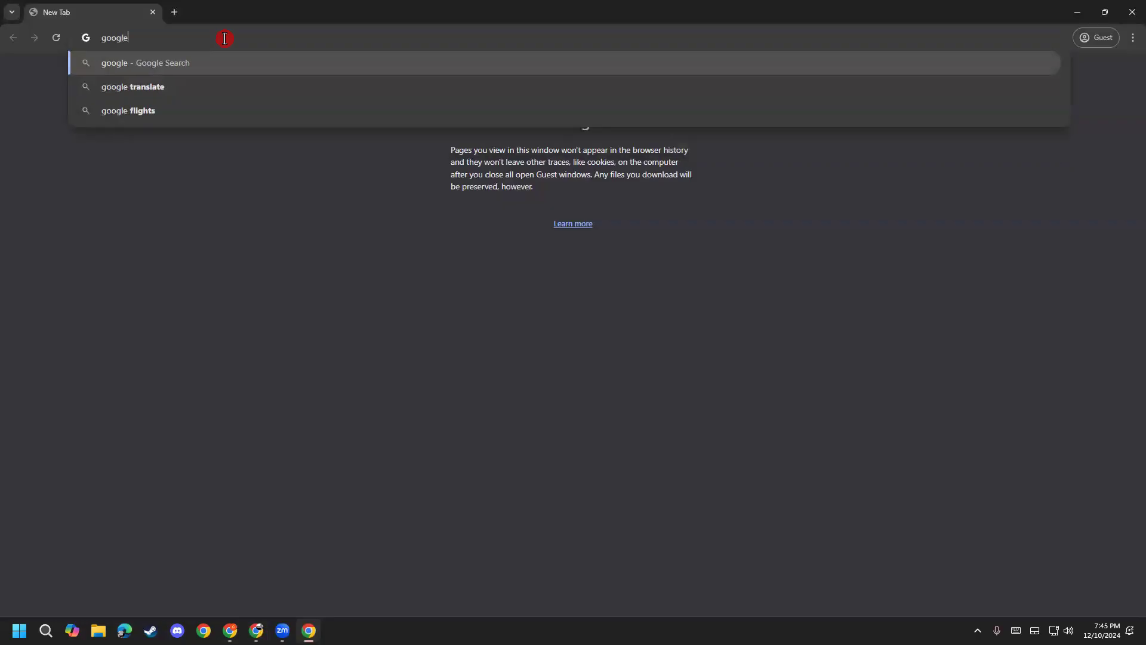
{"action": "key", "text": "Return"}
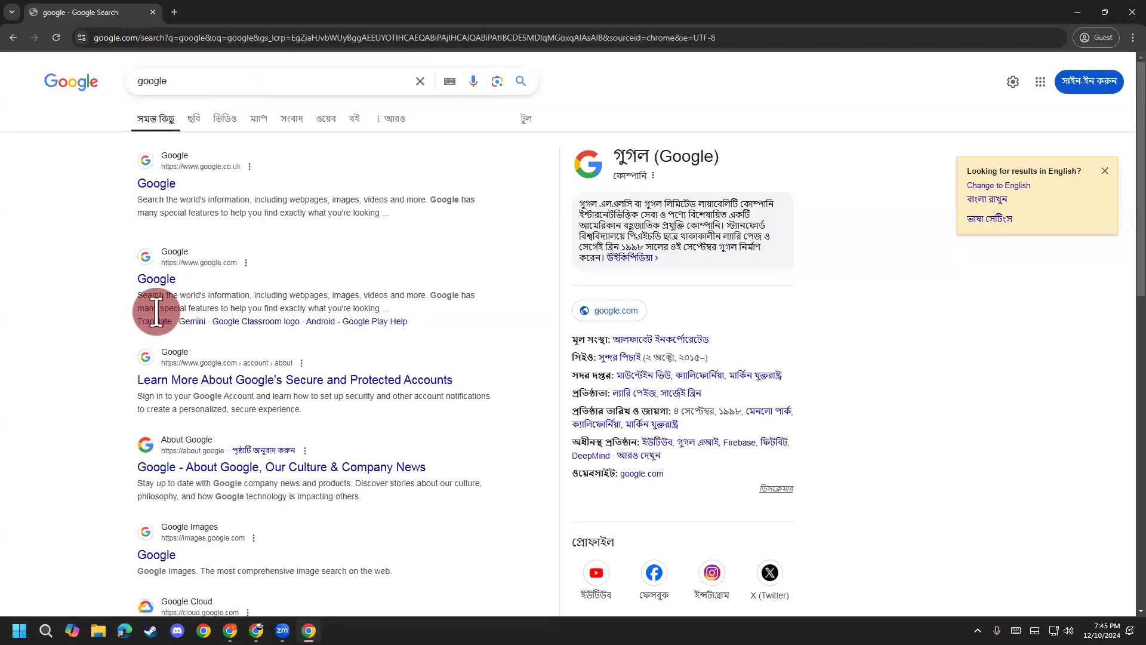
Step: Search Google for 'pinterest' from the Guest window
{"action": "left_click", "coordinate": [419, 80]}
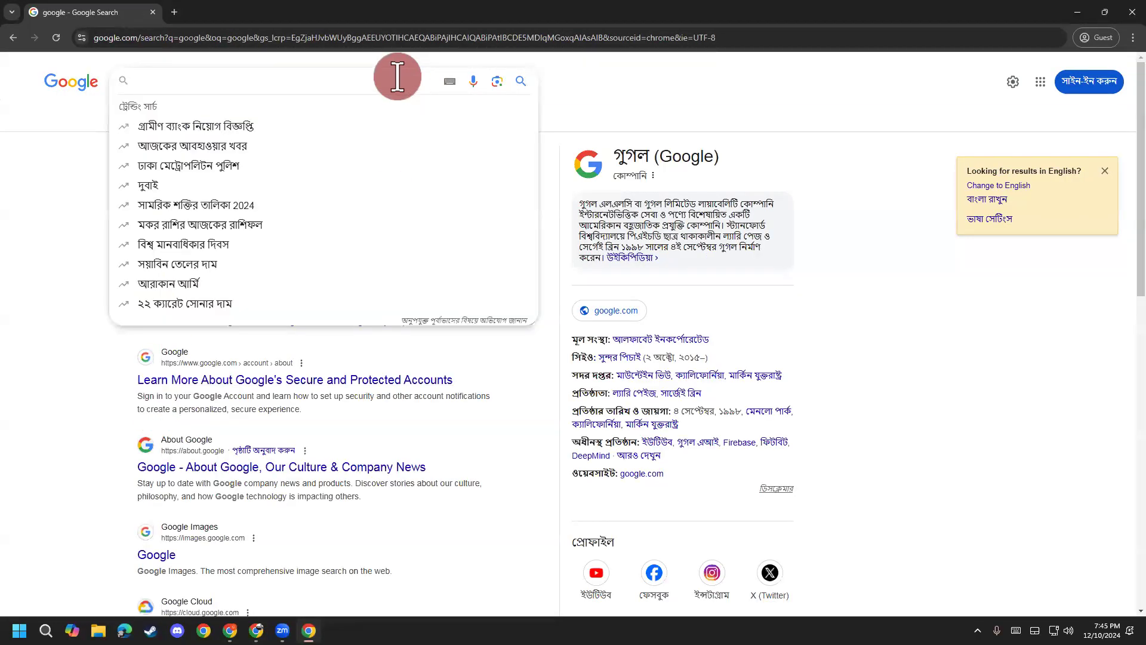
{"action": "type", "text": "pinterst"}
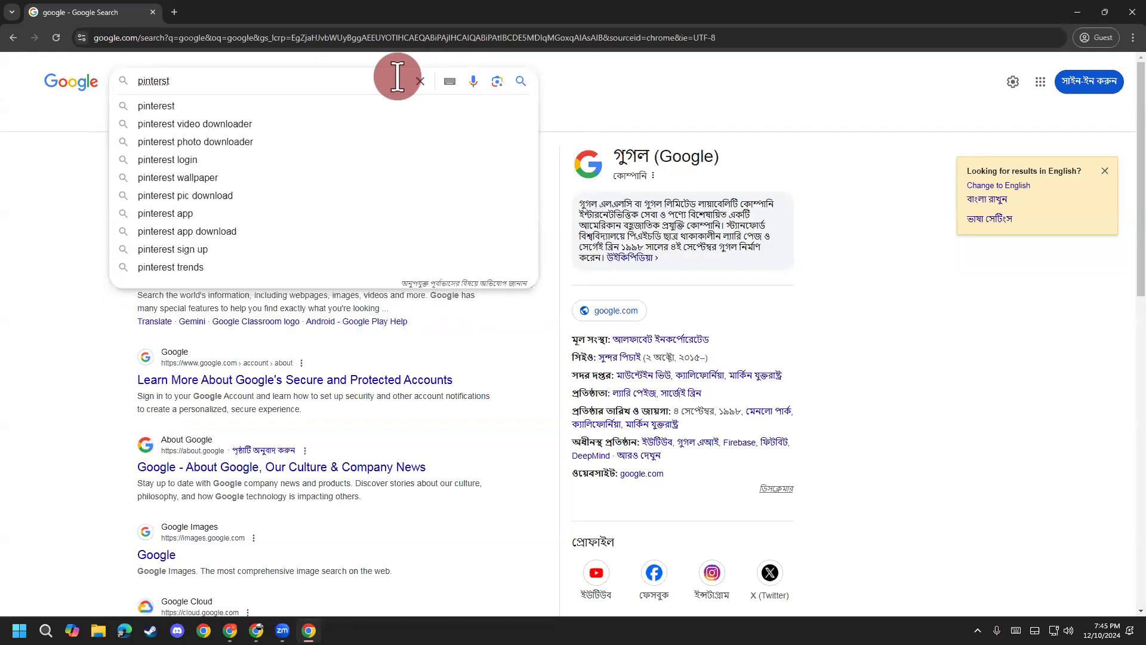
{"action": "key", "text": "Down"}
{"action": "key", "text": "Return"}
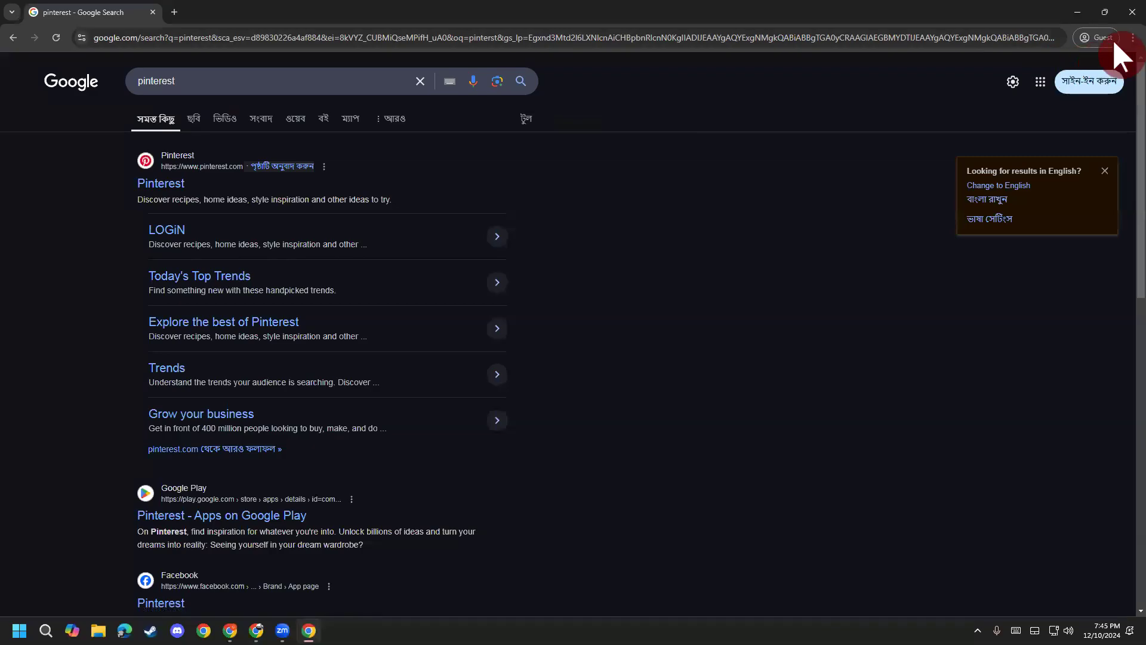
Step: Open Google Search's Language & region settings from the quick settings menu
{"action": "scroll", "coordinate": [171, 468], "scroll_direction": "down", "scroll_amount": 6}
{"action": "scroll", "coordinate": [670, 458], "scroll_direction": "up", "scroll_amount": 4}
{"action": "scroll", "coordinate": [669, 458], "scroll_direction": "up", "scroll_amount": 3}
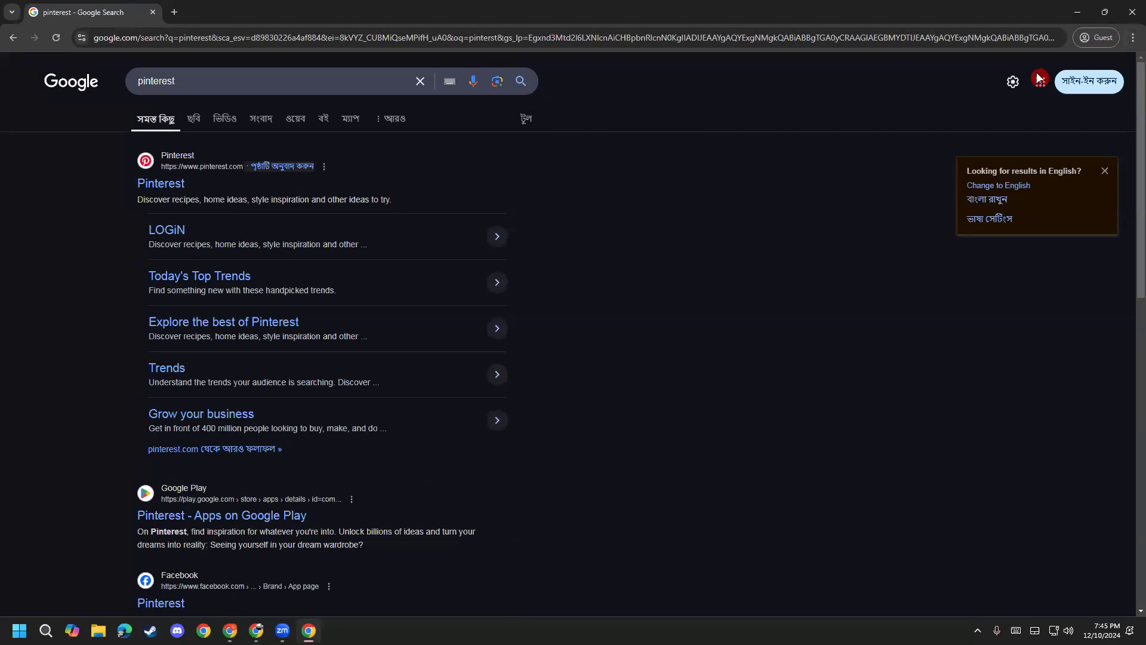
{"action": "left_click", "coordinate": [1039, 81]}
{"action": "left_click", "coordinate": [1020, 83]}
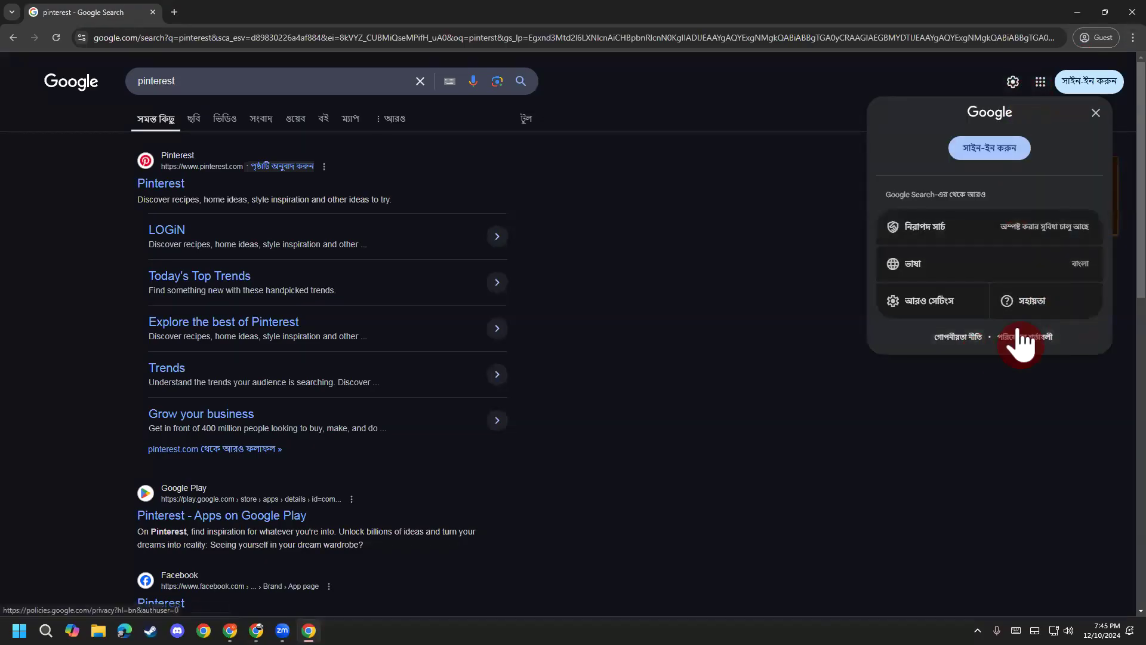
{"action": "left_click", "coordinate": [956, 300]}
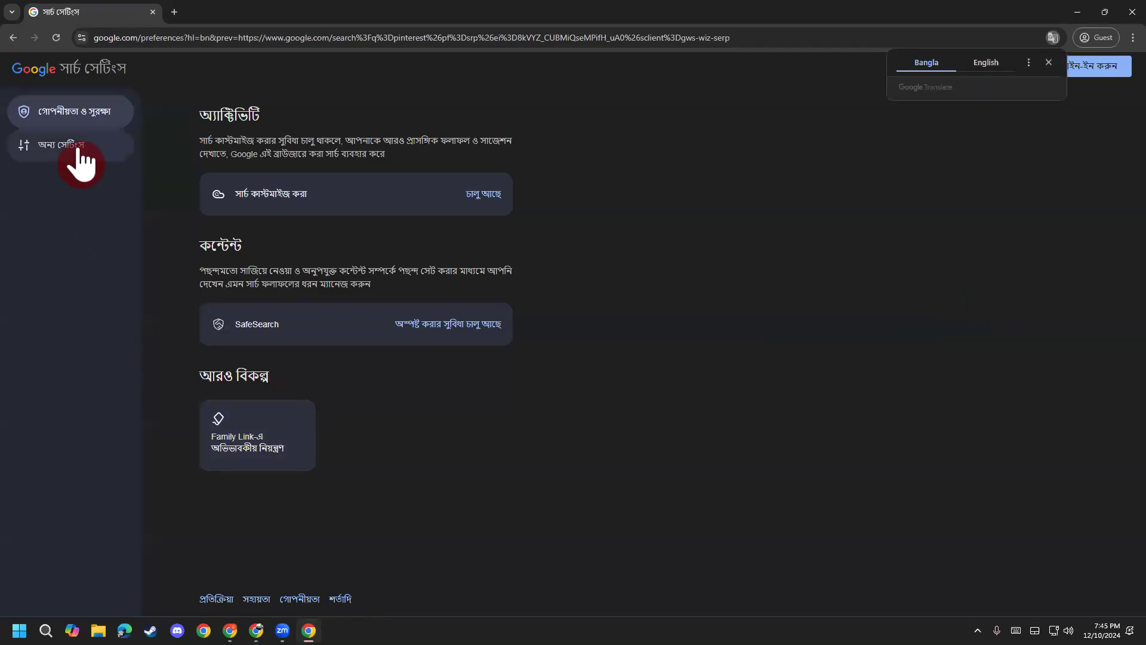
{"action": "left_click", "coordinate": [23, 153]}
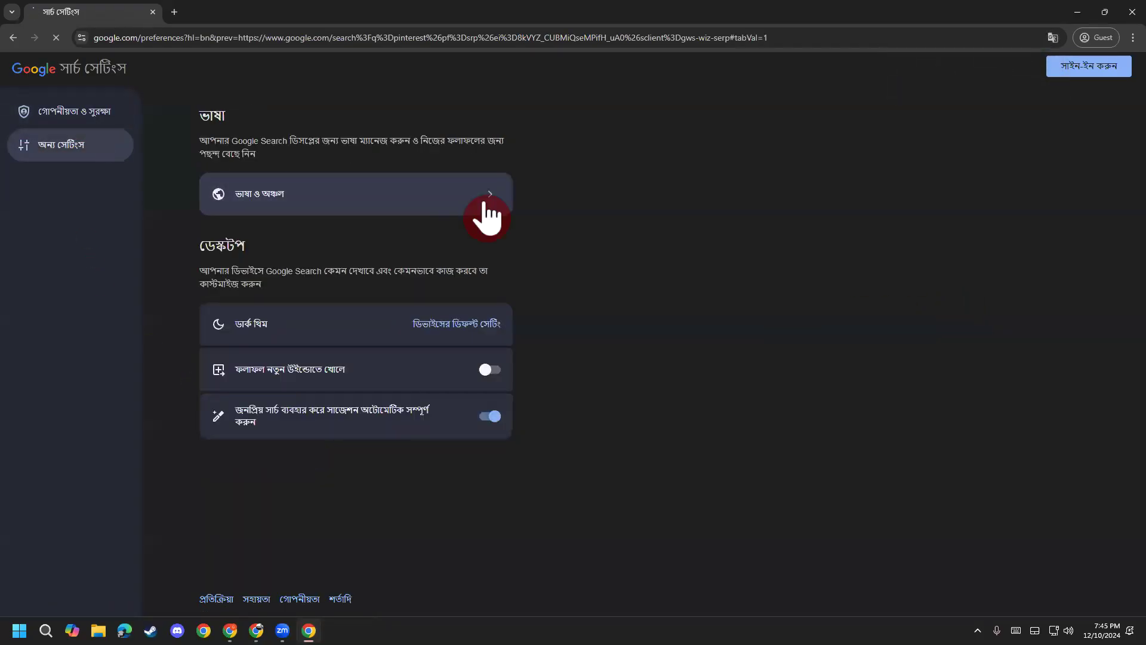
{"action": "left_click", "coordinate": [487, 216]}
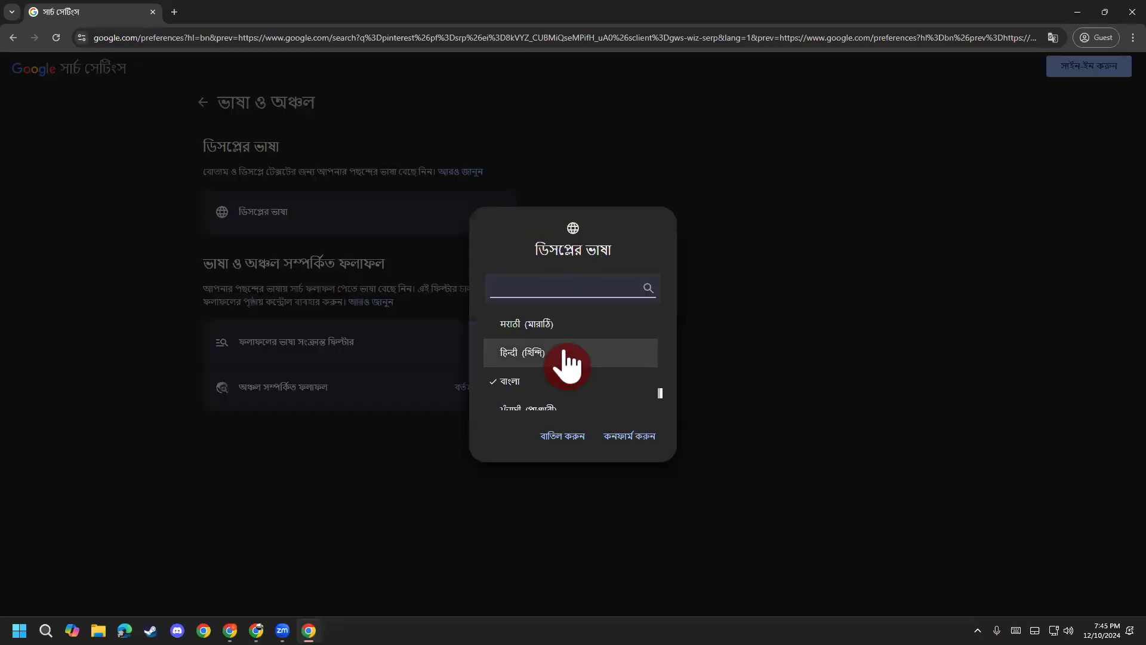
Step: Select English as the display language, confirm, and return to the Google homepage
{"action": "scroll", "coordinate": [567, 358], "scroll_direction": "up", "scroll_amount": 10}
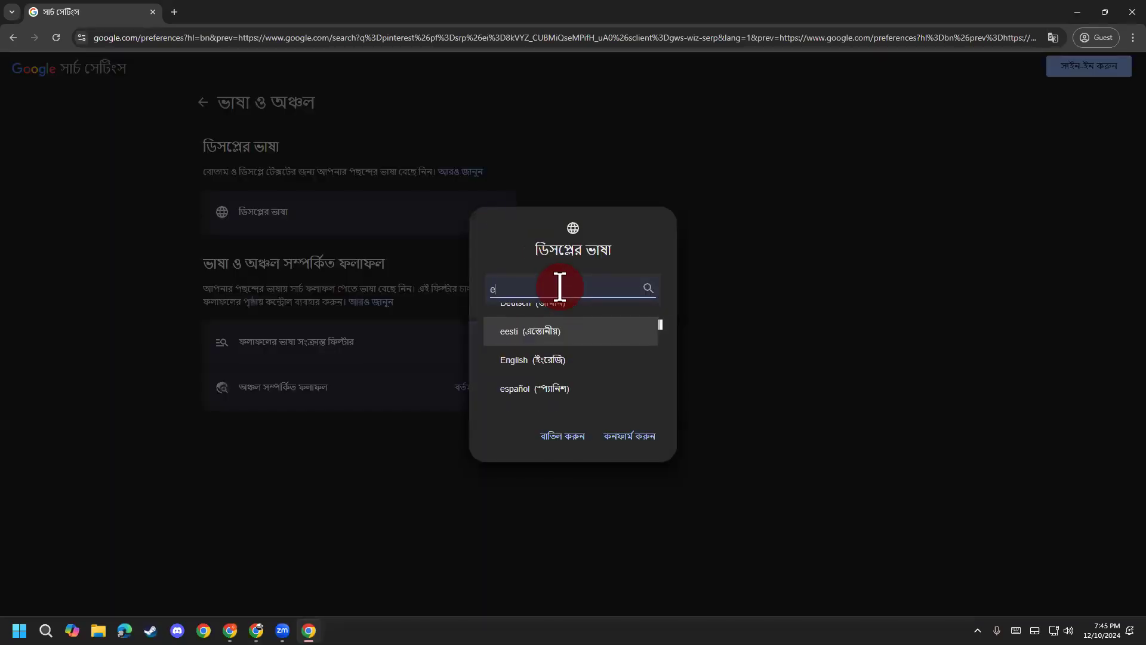
{"action": "type", "text": "nglish"}
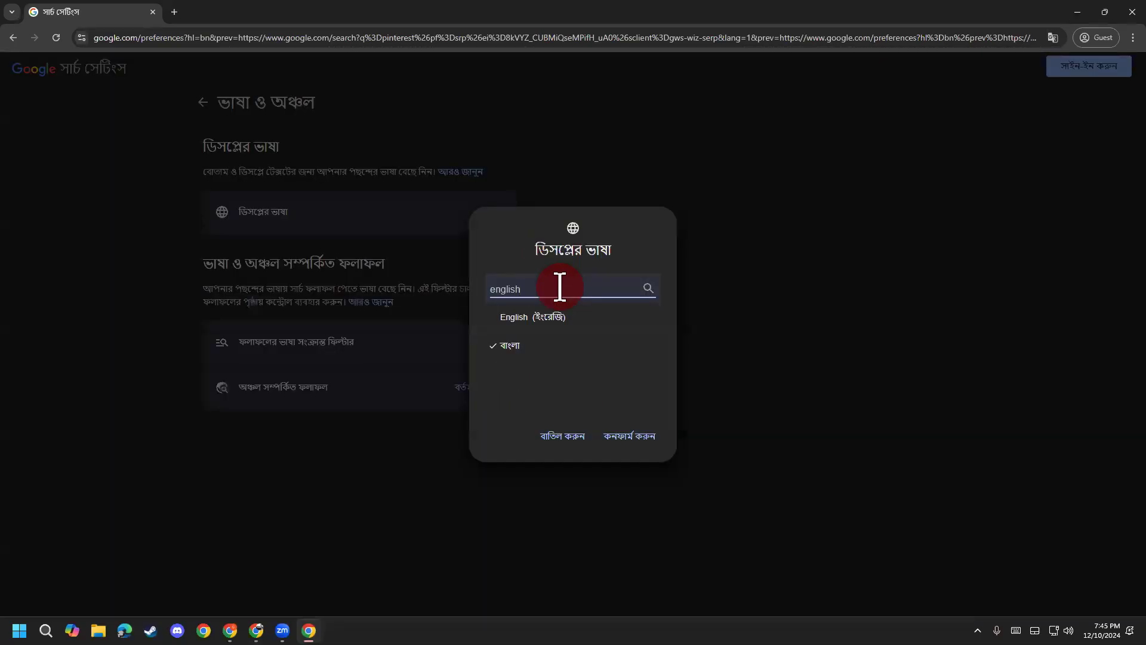
{"action": "left_click", "coordinate": [550, 317]}
{"action": "left_click", "coordinate": [631, 437]}
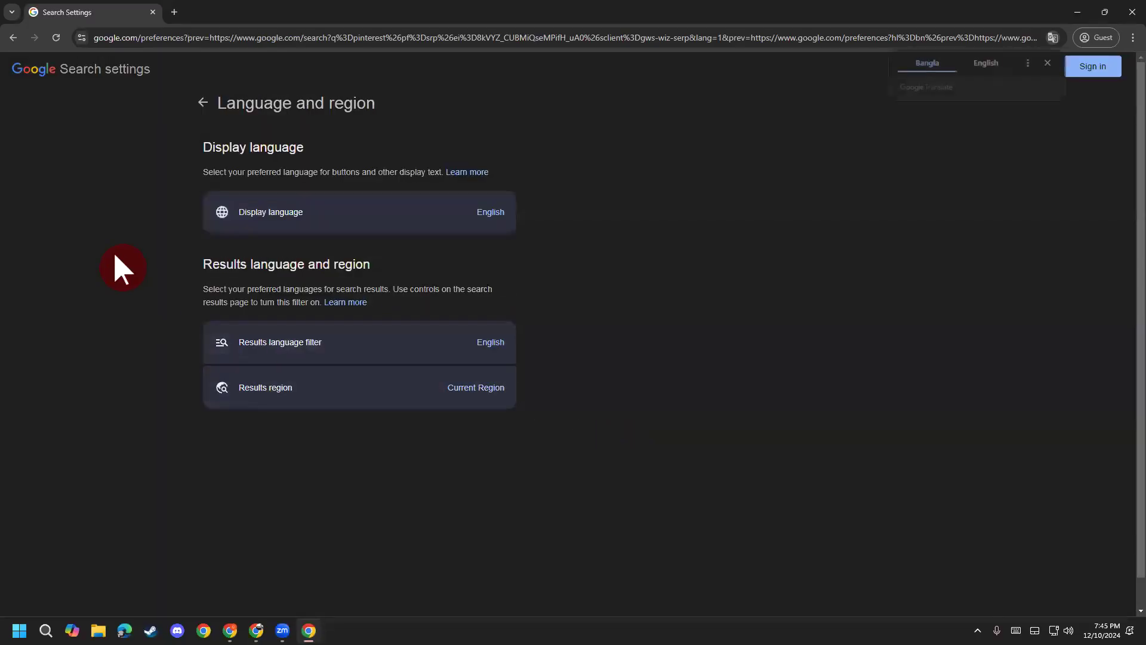
{"action": "left_click", "coordinate": [13, 70]}
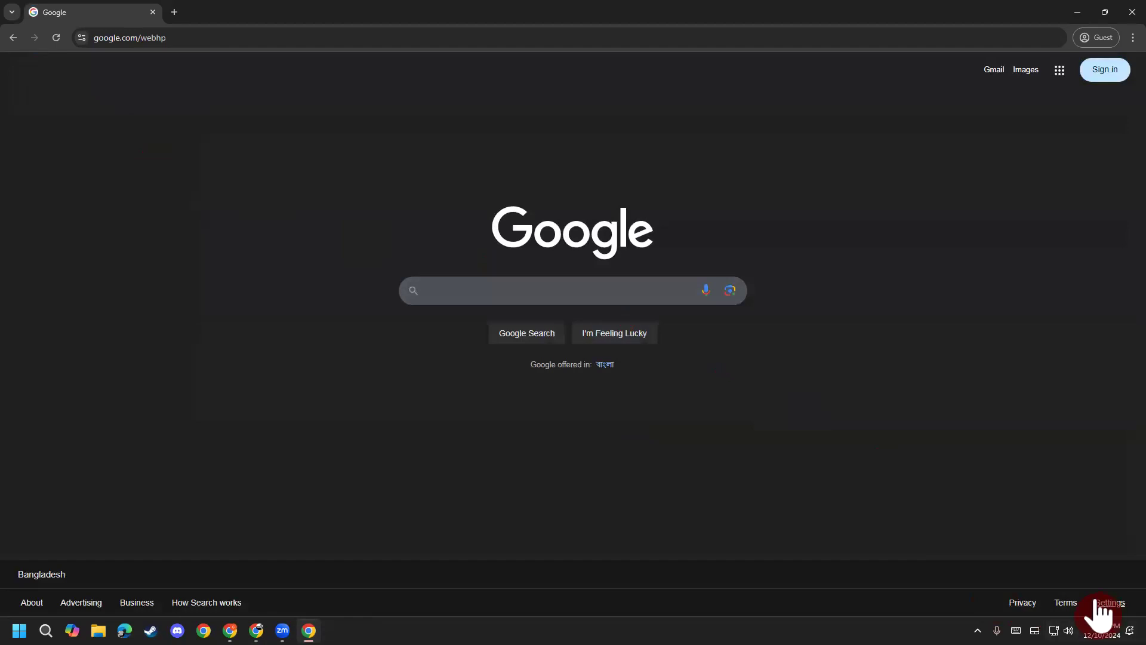
{"action": "left_click", "coordinate": [442, 289]}
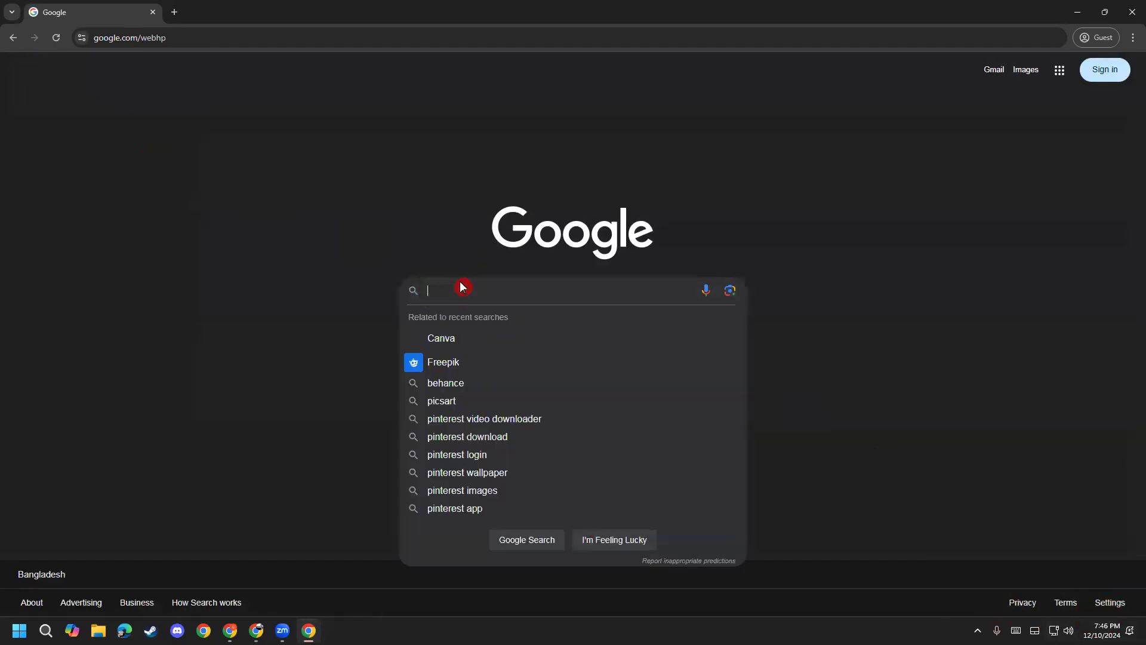
{"action": "left_click", "coordinate": [1132, 40]}
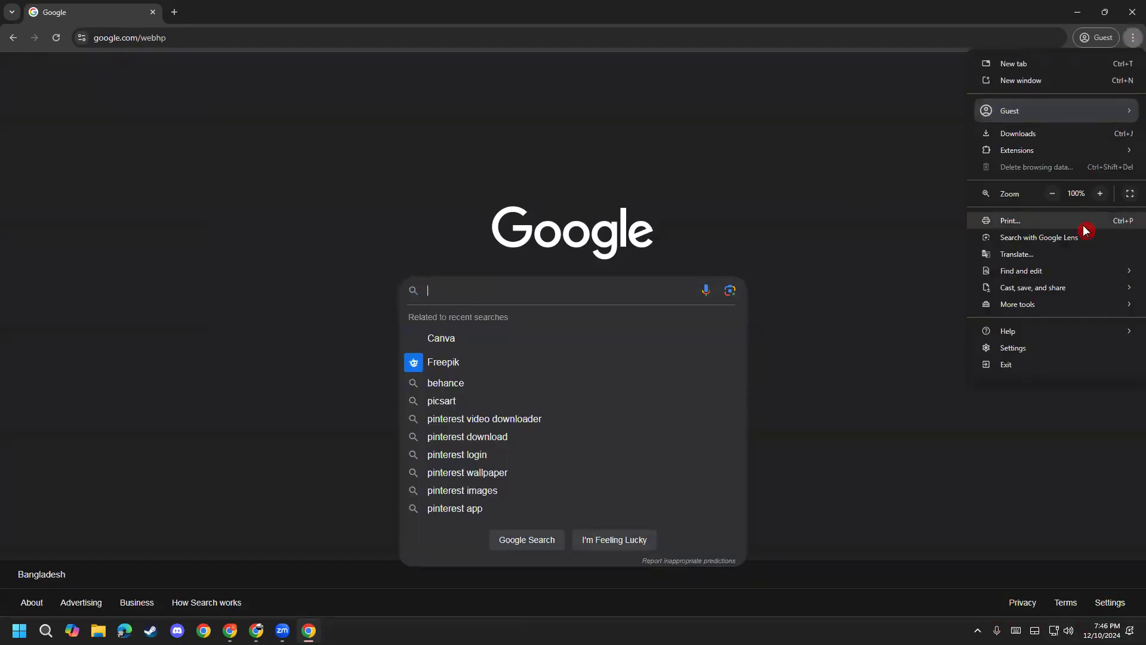
{"action": "left_click", "coordinate": [1047, 349]}
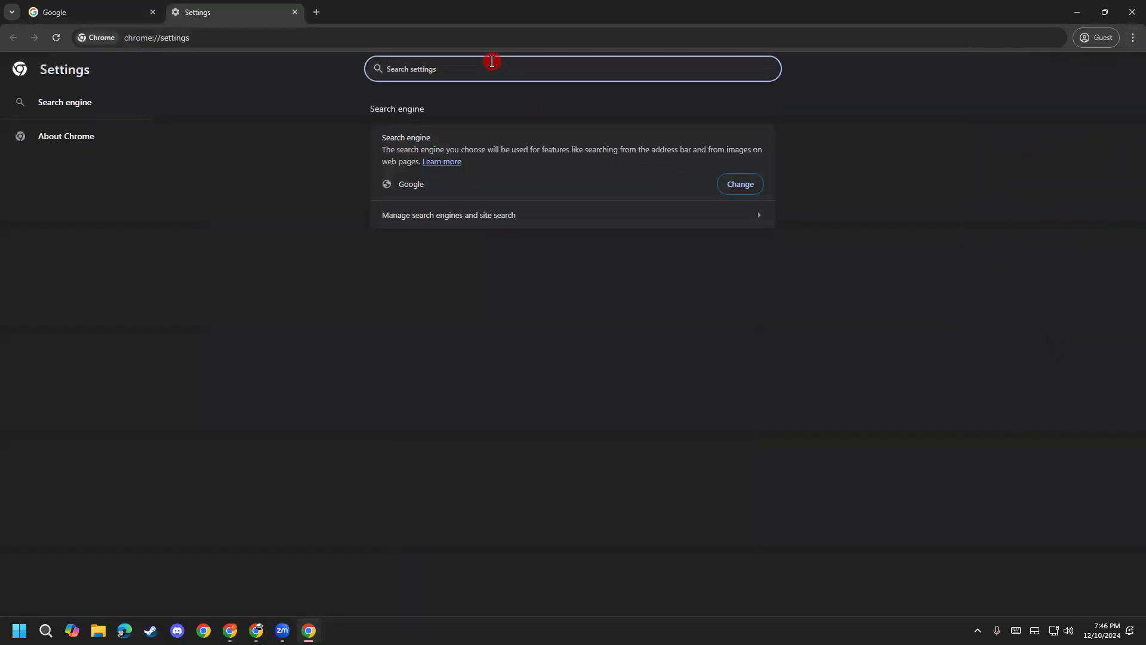
{"action": "type", "text": "theme"}
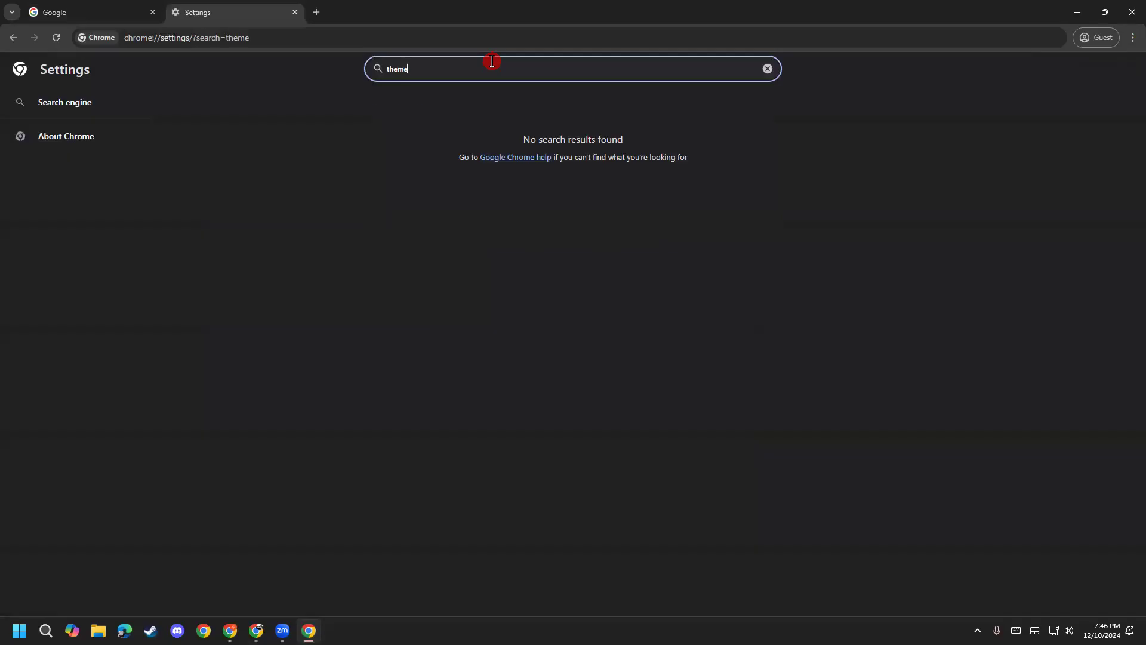
{"action": "key", "text": "BackSpace"}
{"action": "key", "text": "BackSpace"}
{"action": "key", "text": "BackSpace"}
{"action": "key", "text": "BackSpace"}
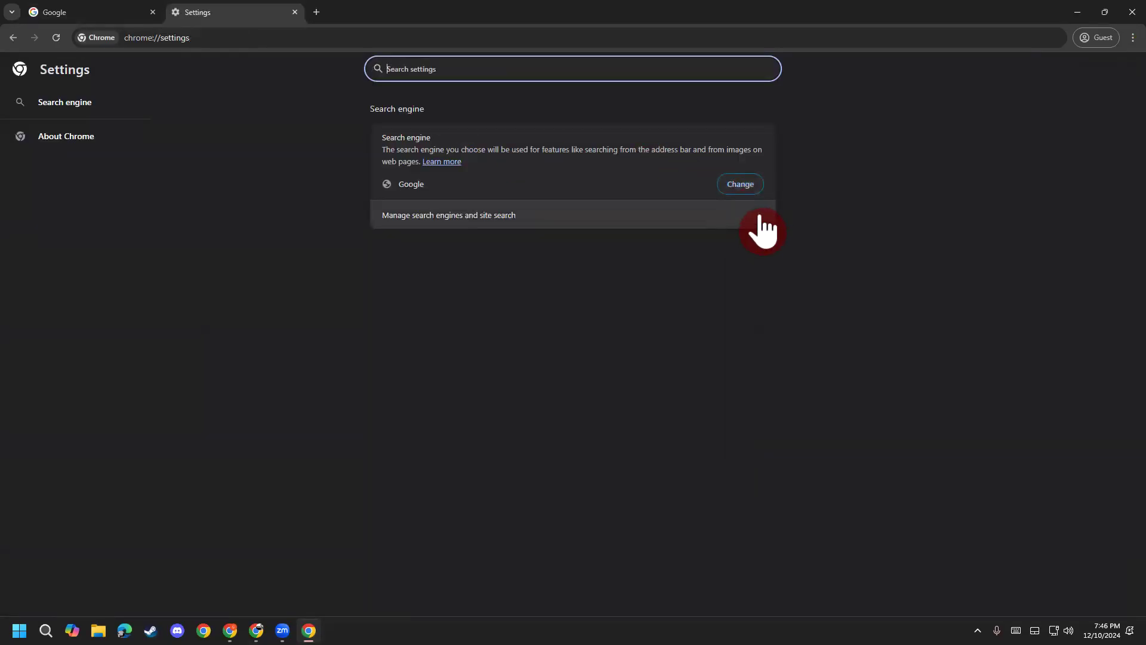
{"action": "left_click", "coordinate": [757, 220]}
{"action": "left_click", "coordinate": [697, 99]}
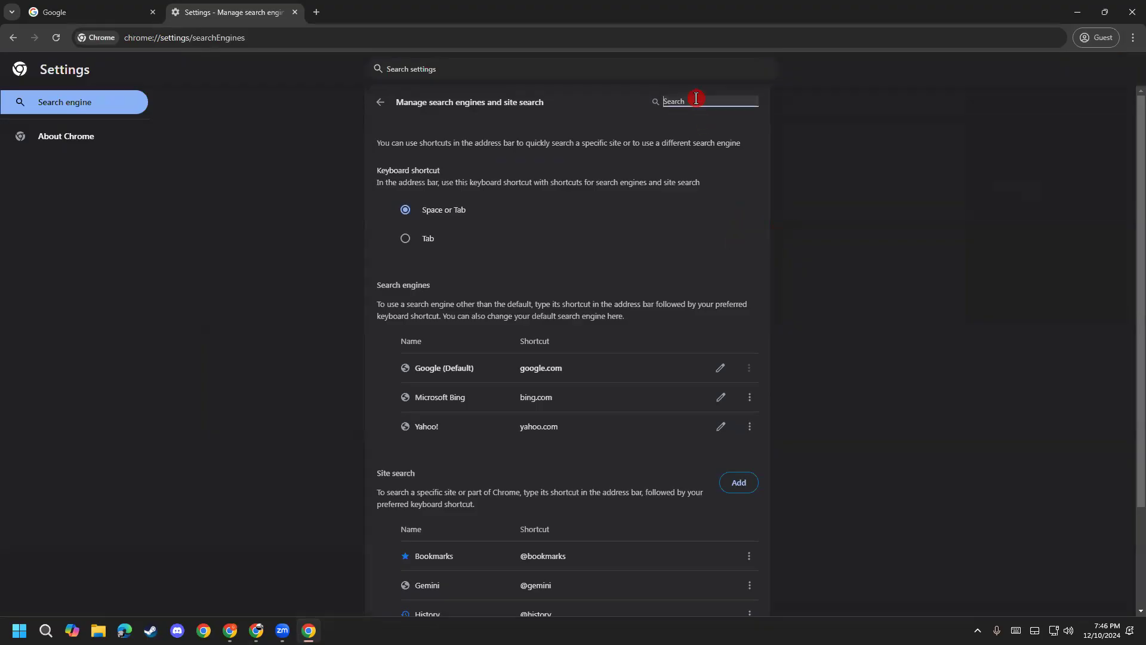
{"action": "type", "text": "dar"}
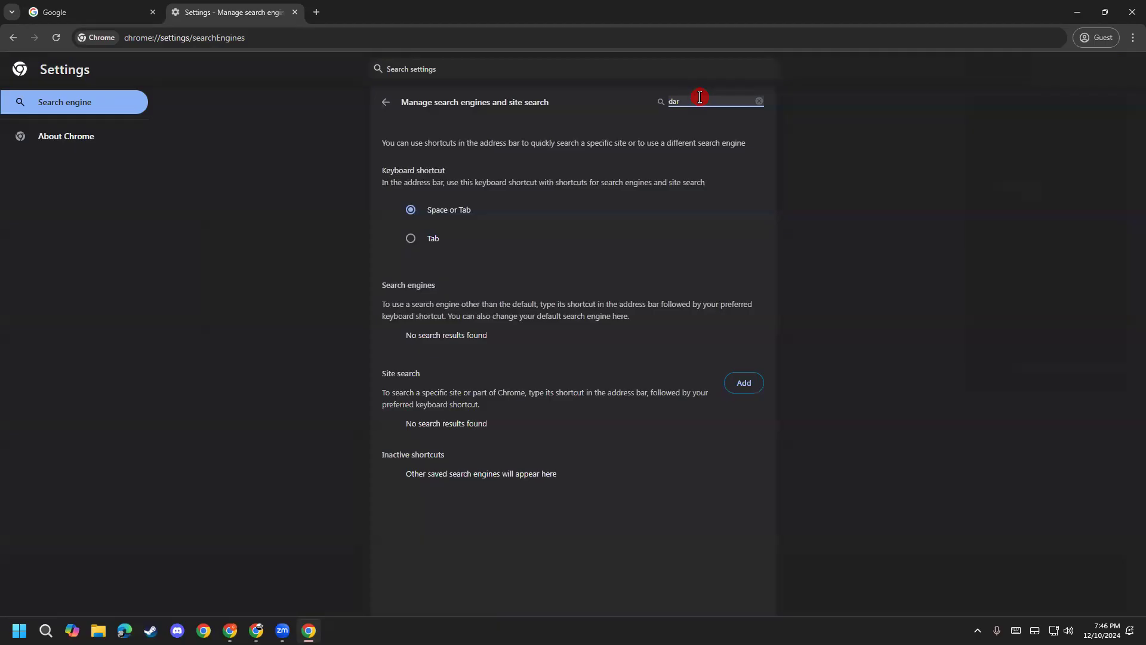
{"action": "left_click", "coordinate": [295, 12]}
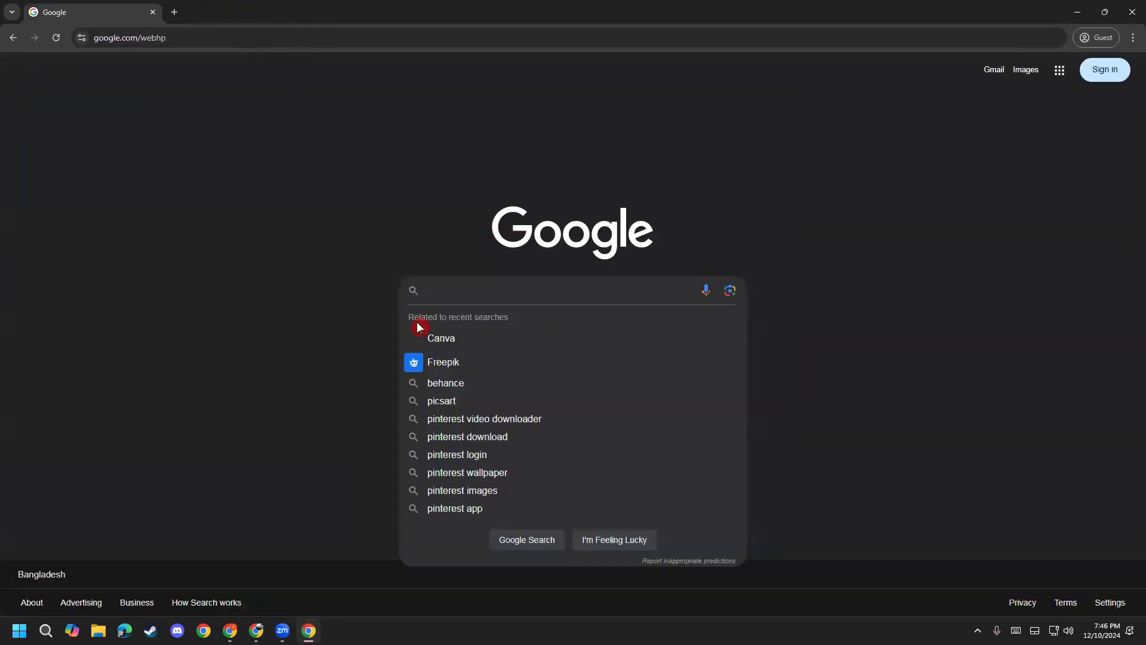
{"action": "left_click", "coordinate": [212, 351]}
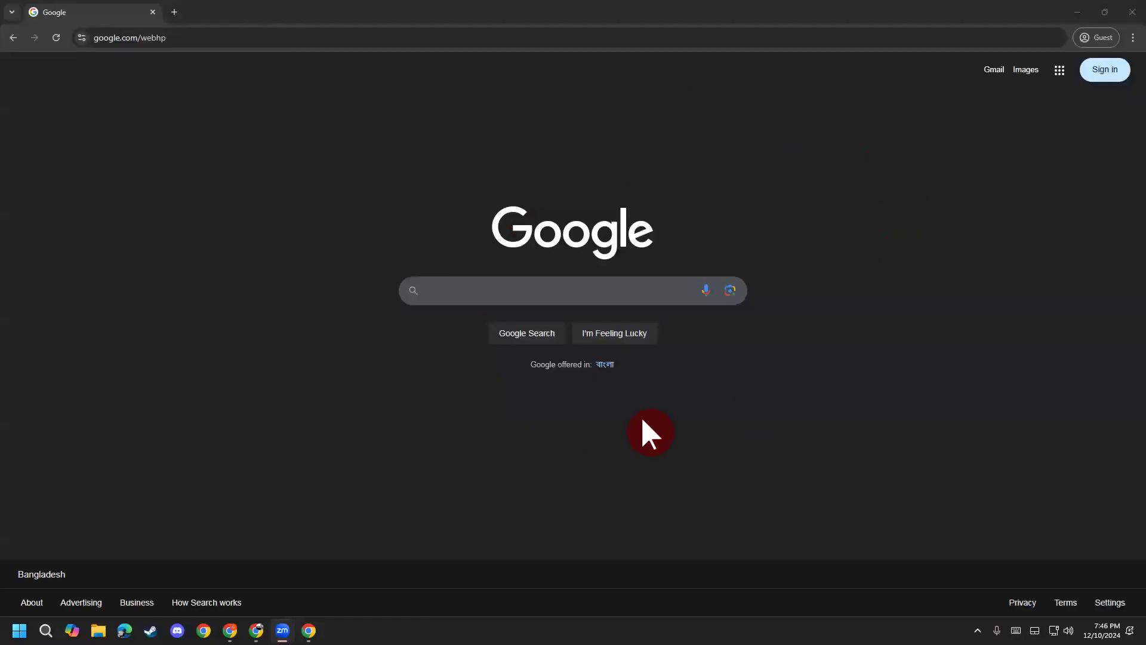
Step: Search 'pinterest' on Google and open the official Pinterest result
{"action": "left_click", "coordinate": [503, 281]}
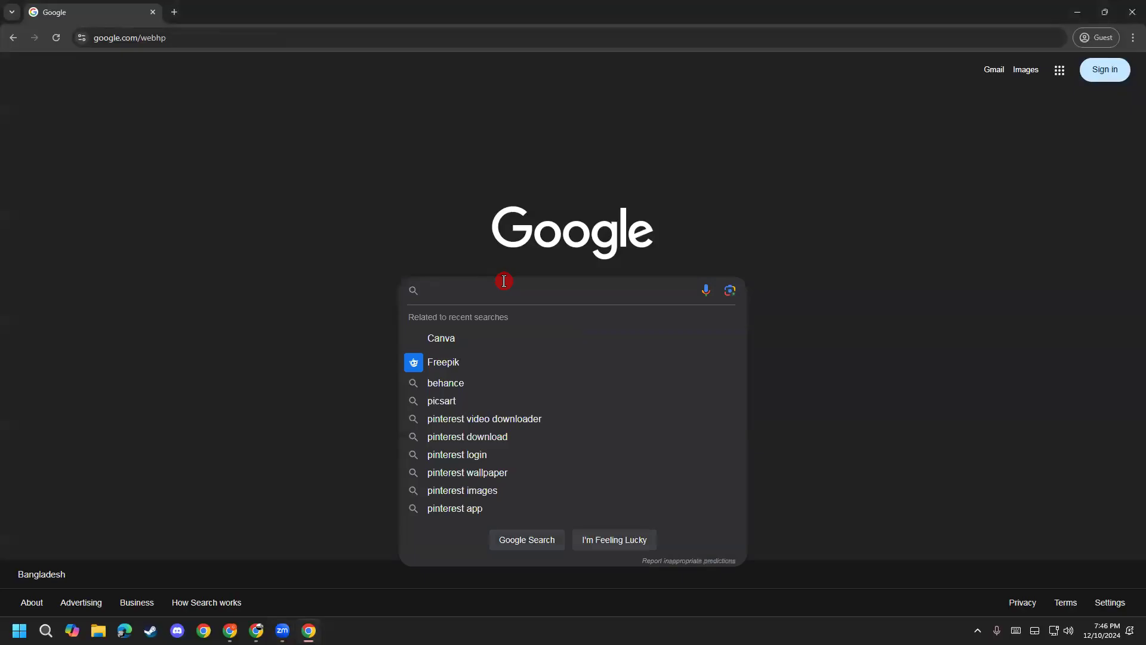
{"action": "type", "text": "pinterst"}
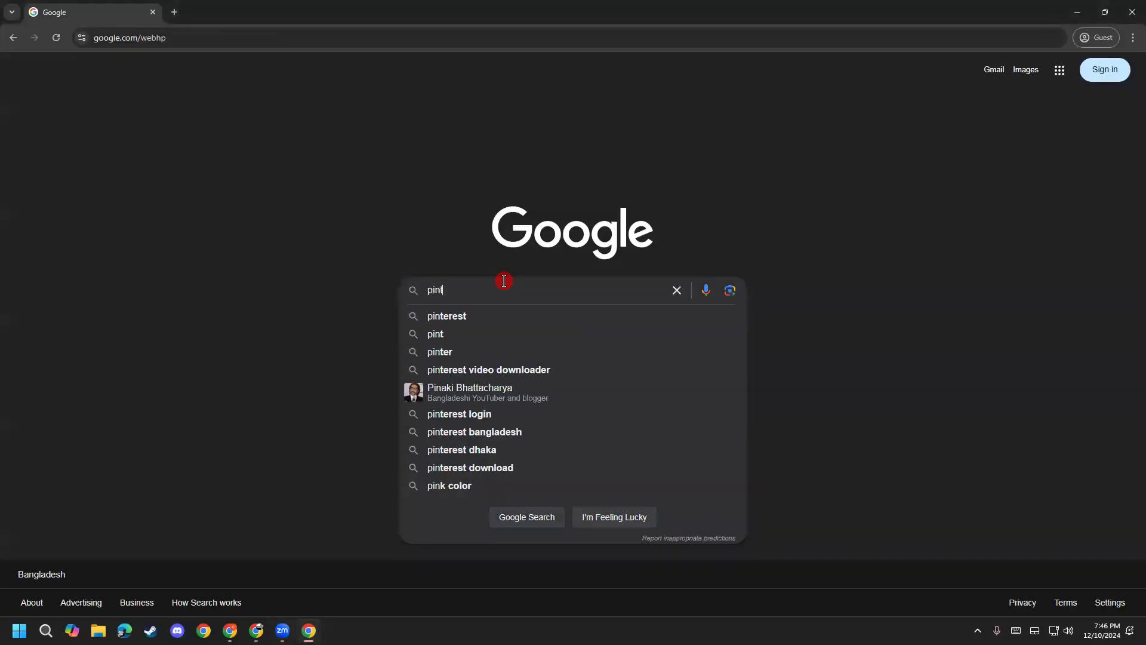
{"action": "key", "text": "Down"}
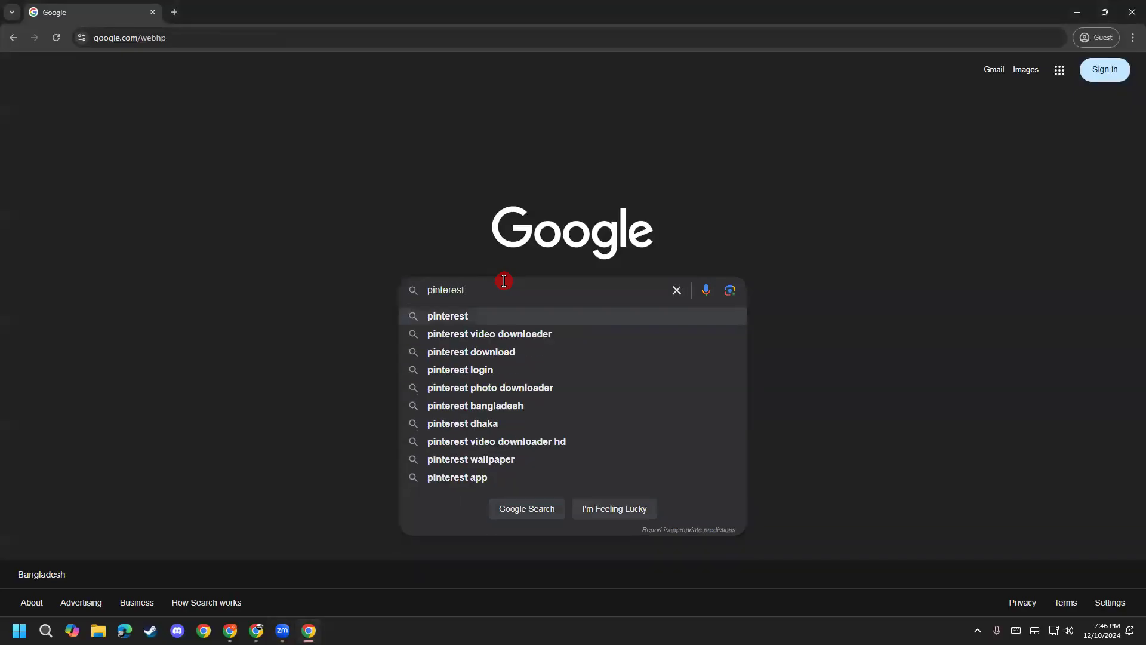
{"action": "key", "text": "Return"}
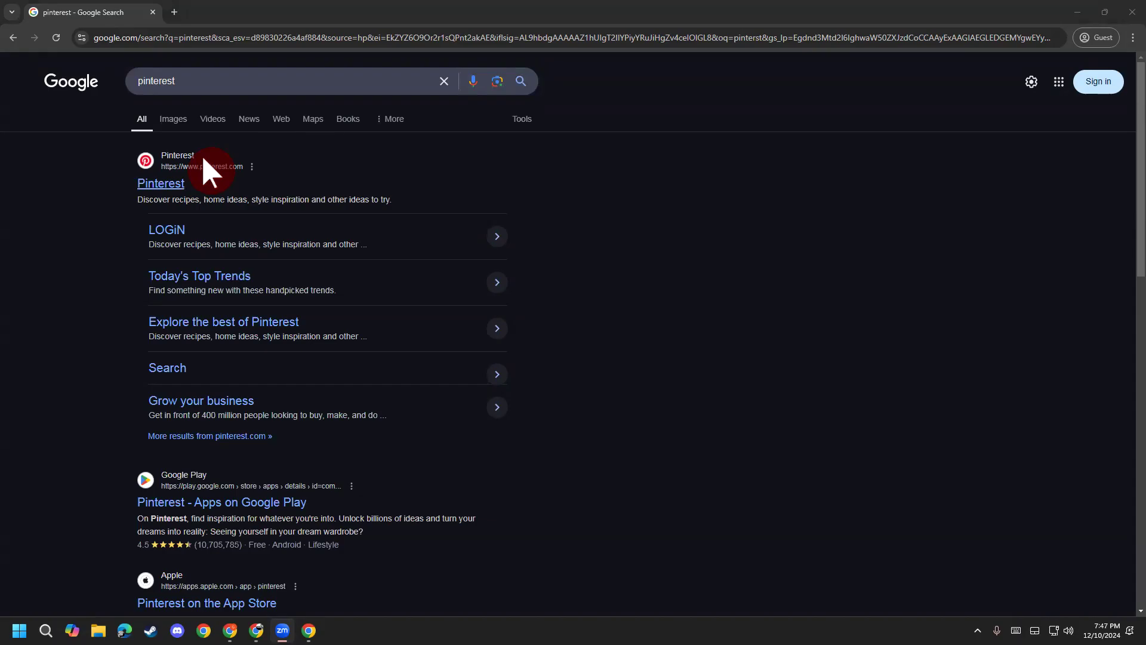
{"action": "left_click", "coordinate": [169, 185]}
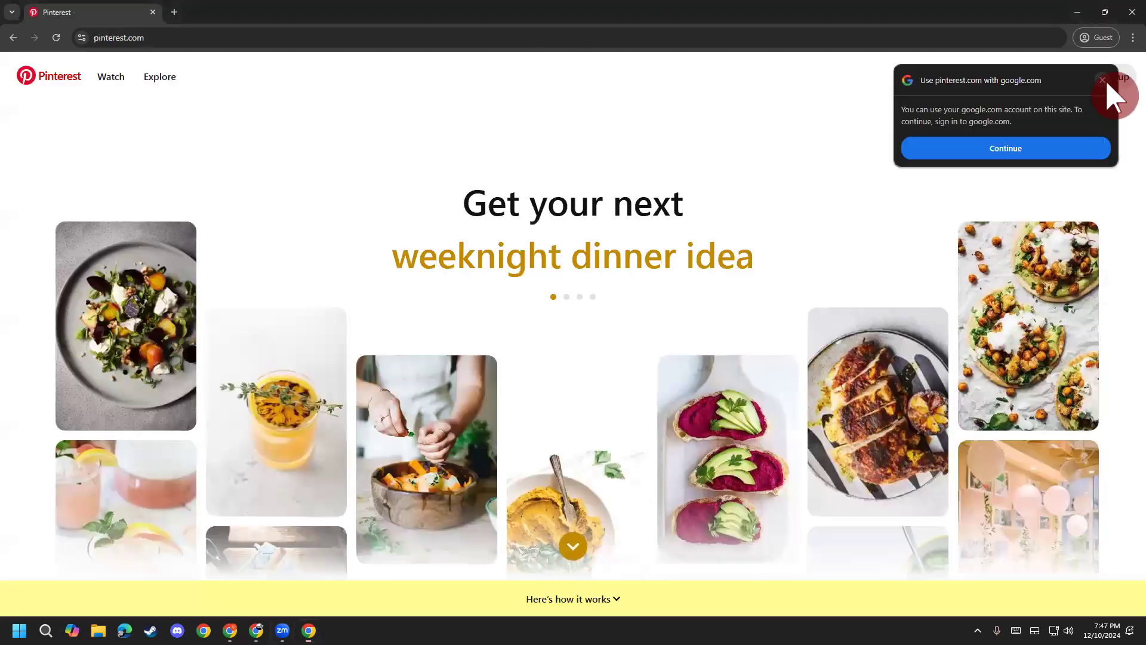
Step: Close the Google sign-in popup on the Pinterest homepage
{"action": "left_click", "coordinate": [1117, 81]}
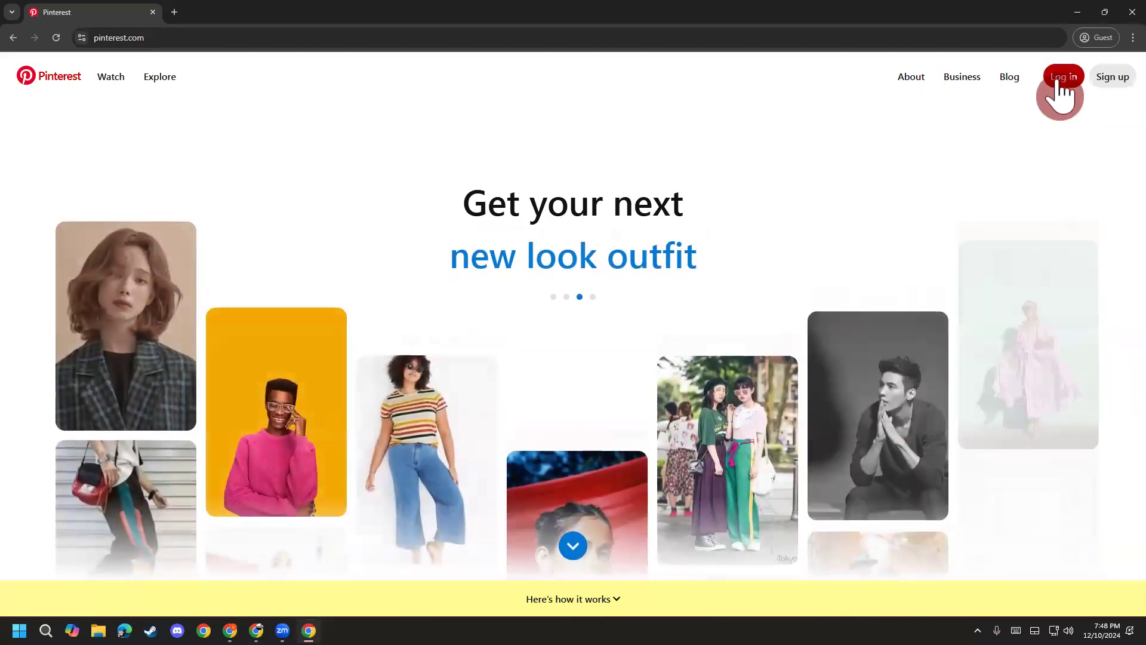
Step: Dismiss the Pinterest log-in dialog and open the Sign up form instead
{"action": "left_click", "coordinate": [1057, 83]}
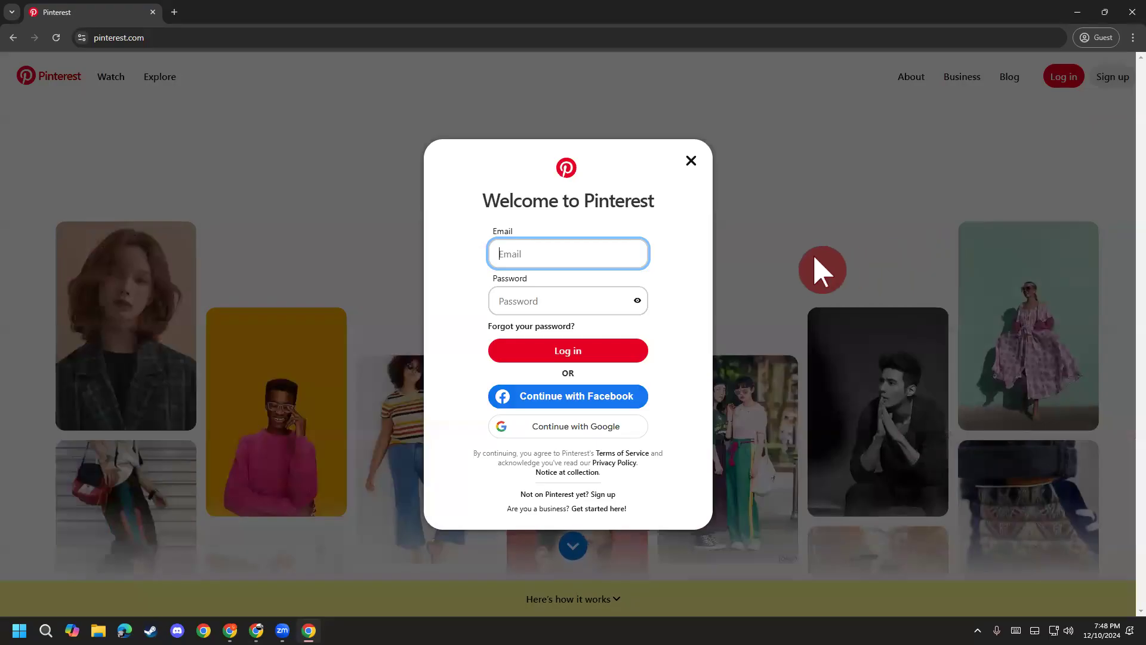
{"action": "left_click", "coordinate": [691, 162]}
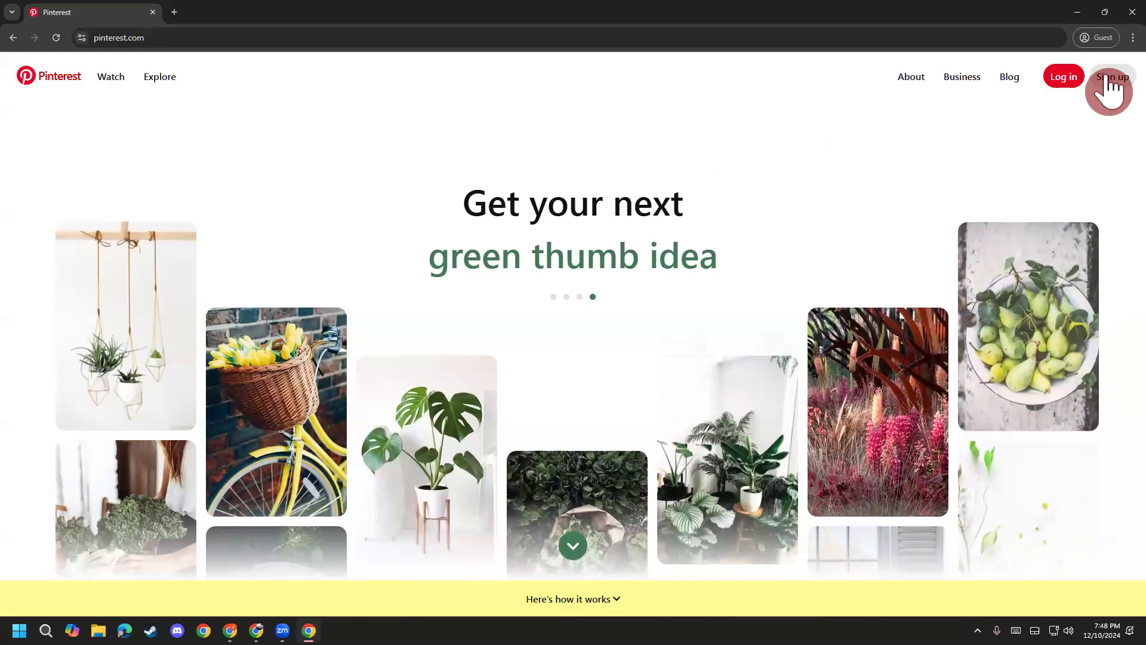
{"action": "left_click", "coordinate": [1107, 80]}
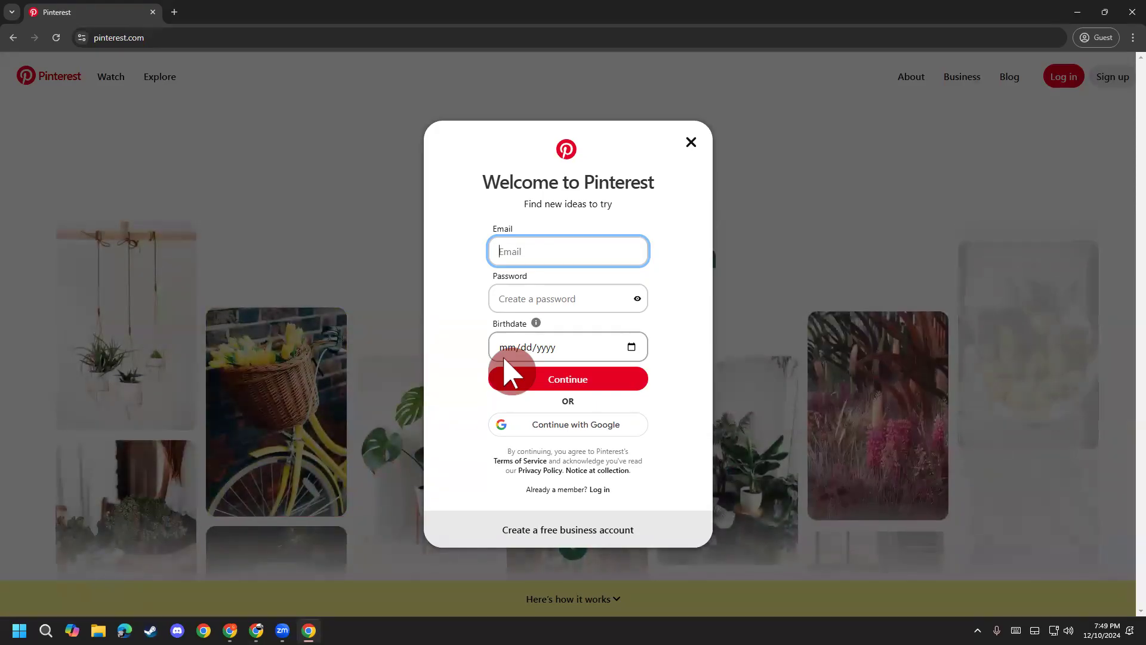
Step: Paste the saved email from clipboard history, zoom the page to 175%, and enter a password
{"action": "left_click", "coordinate": [502, 219]}
{"action": "left_click", "coordinate": [549, 247]}
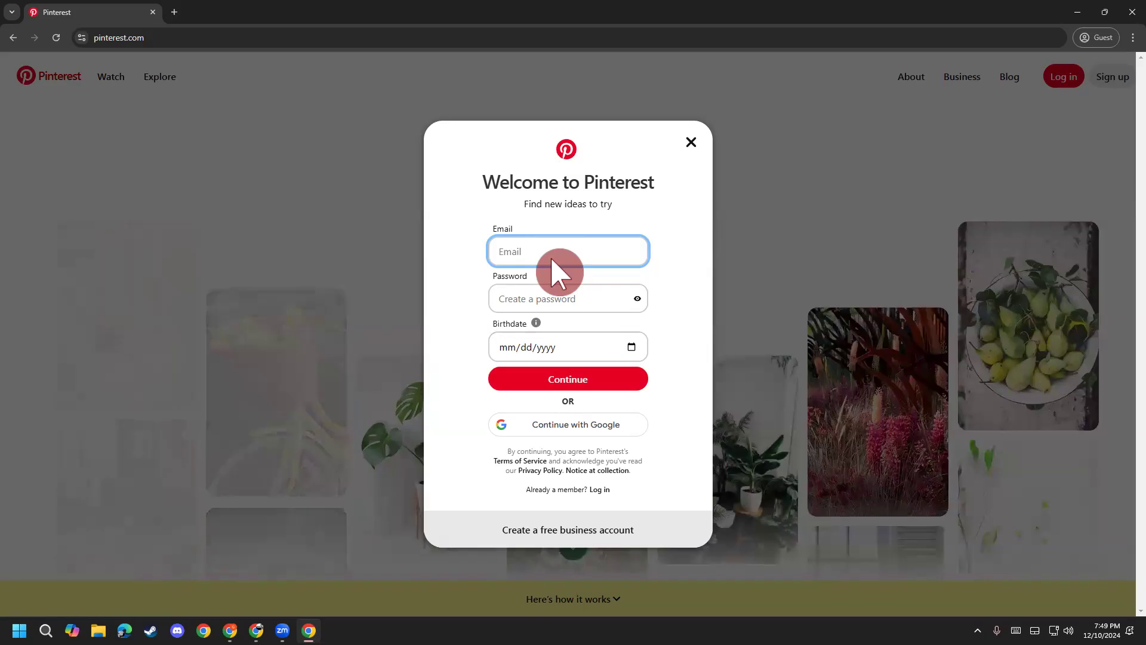
{"action": "key", "text": "super+v"}
{"action": "left_click", "coordinate": [554, 352]}
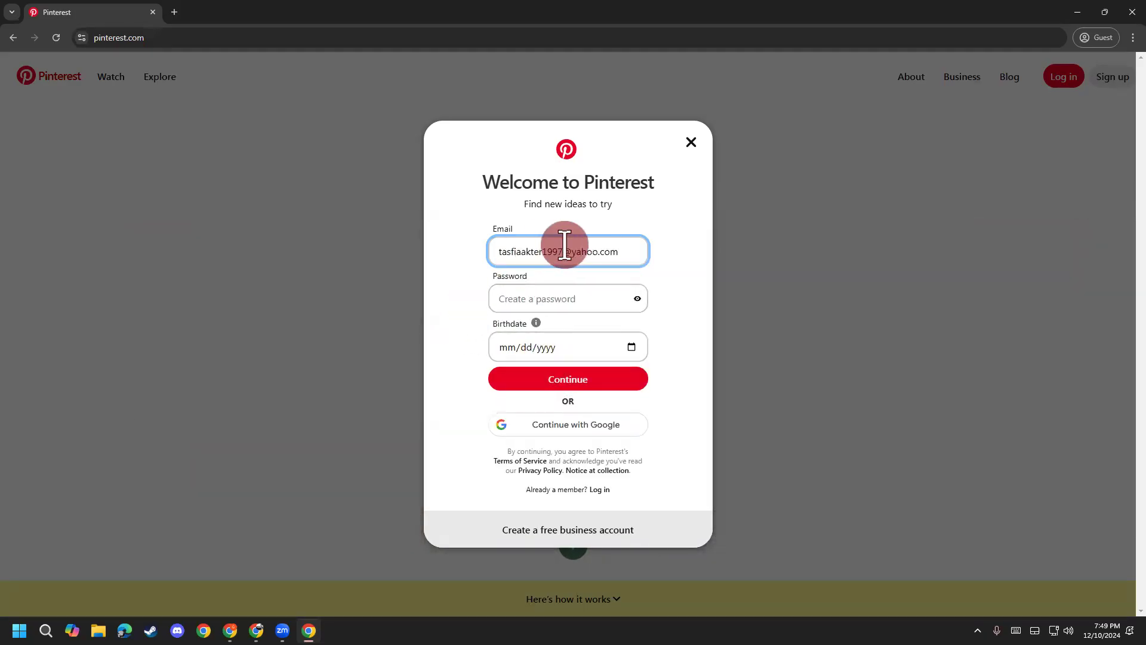
{"action": "key", "text": "ctrl+plus"}
{"action": "key", "text": "ctrl+plus"}
{"action": "key", "text": "ctrl+plus"}
{"action": "key", "text": "ctrl+plus"}
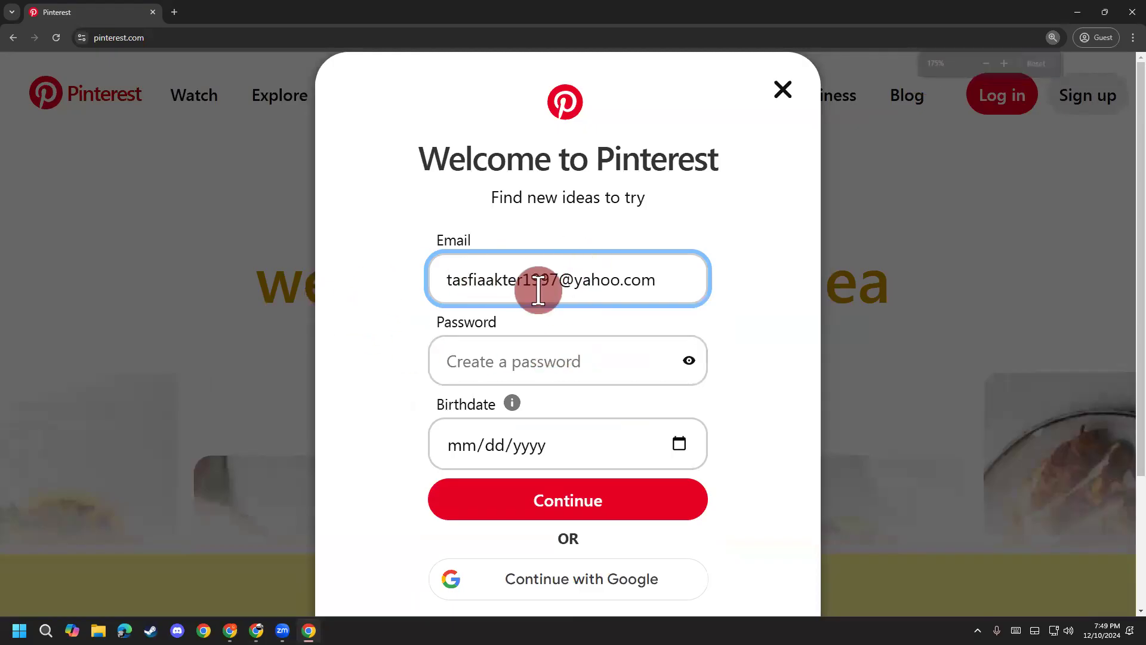
{"action": "left_click", "coordinate": [519, 360]}
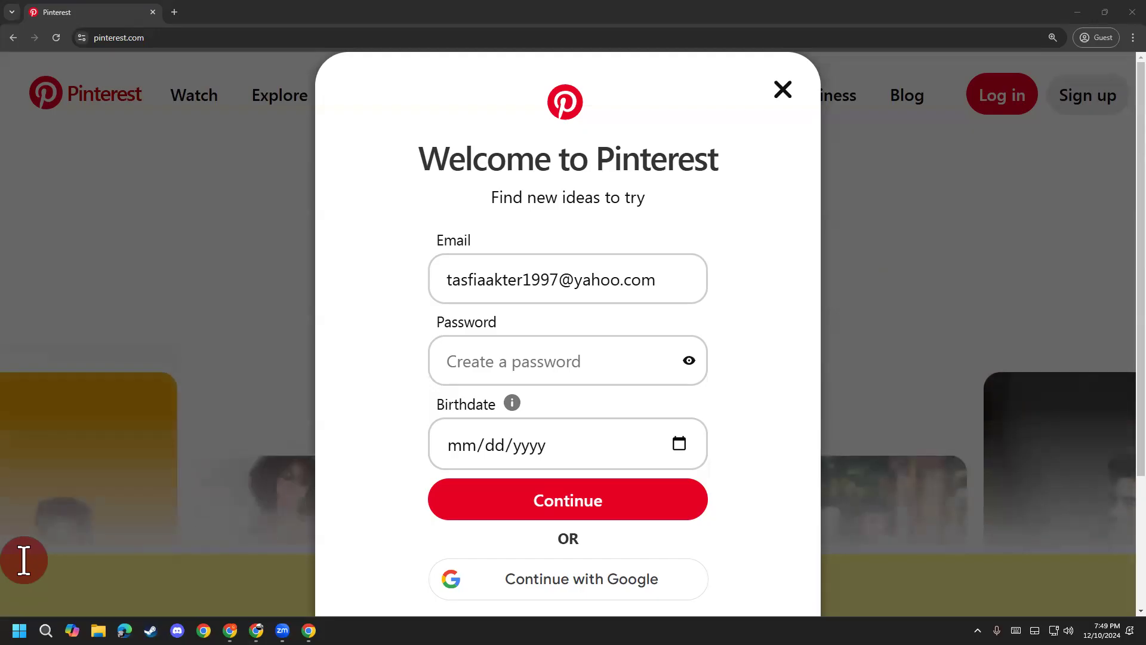
{"action": "left_click", "coordinate": [489, 372]}
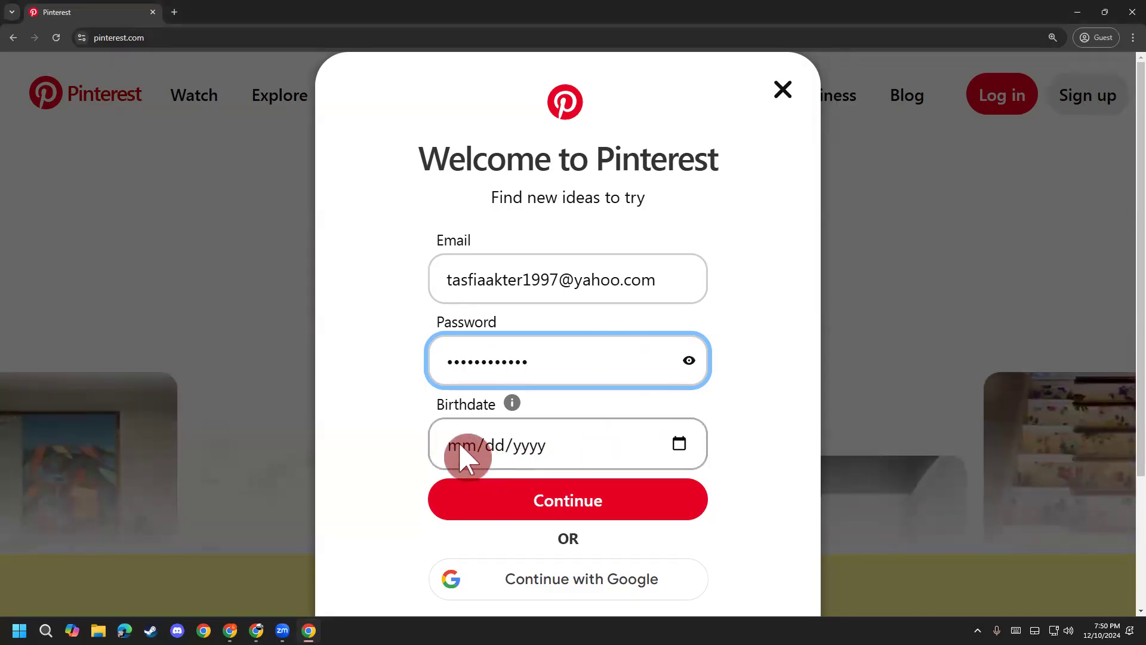
Step: Pick December 20, 1997 in the birthdate calendar's year and month picker
{"action": "left_click", "coordinate": [680, 449]}
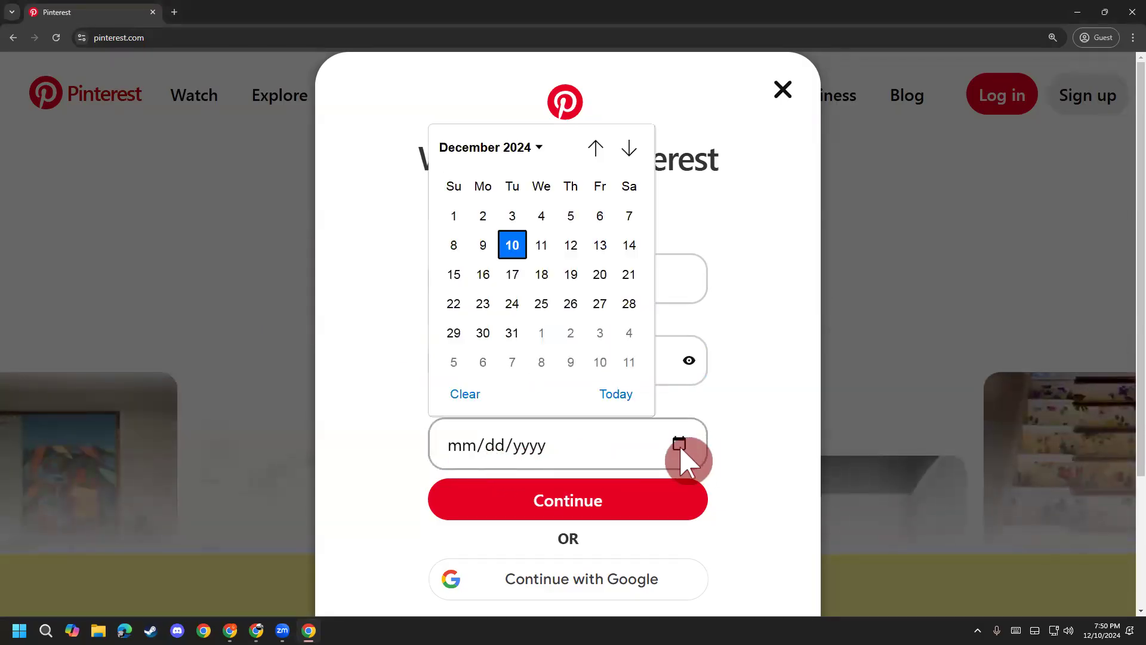
{"action": "left_click", "coordinate": [517, 146]}
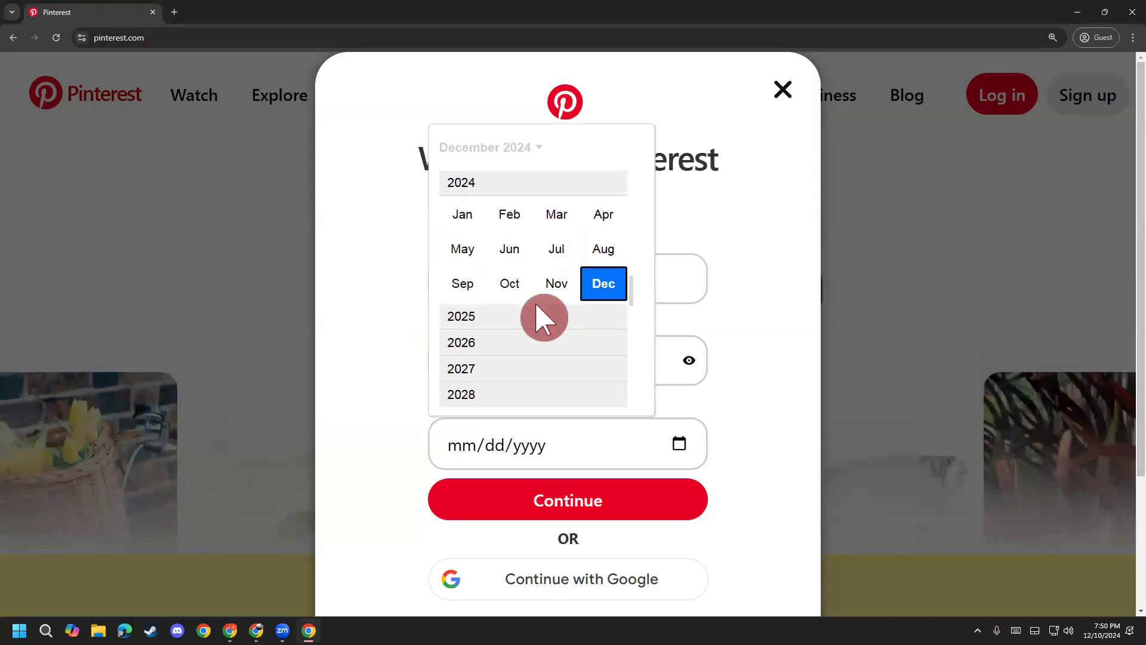
{"action": "scroll", "coordinate": [540, 317], "scroll_direction": "down", "scroll_amount": 1}
{"action": "scroll", "coordinate": [541, 319], "scroll_direction": "down", "scroll_amount": 6}
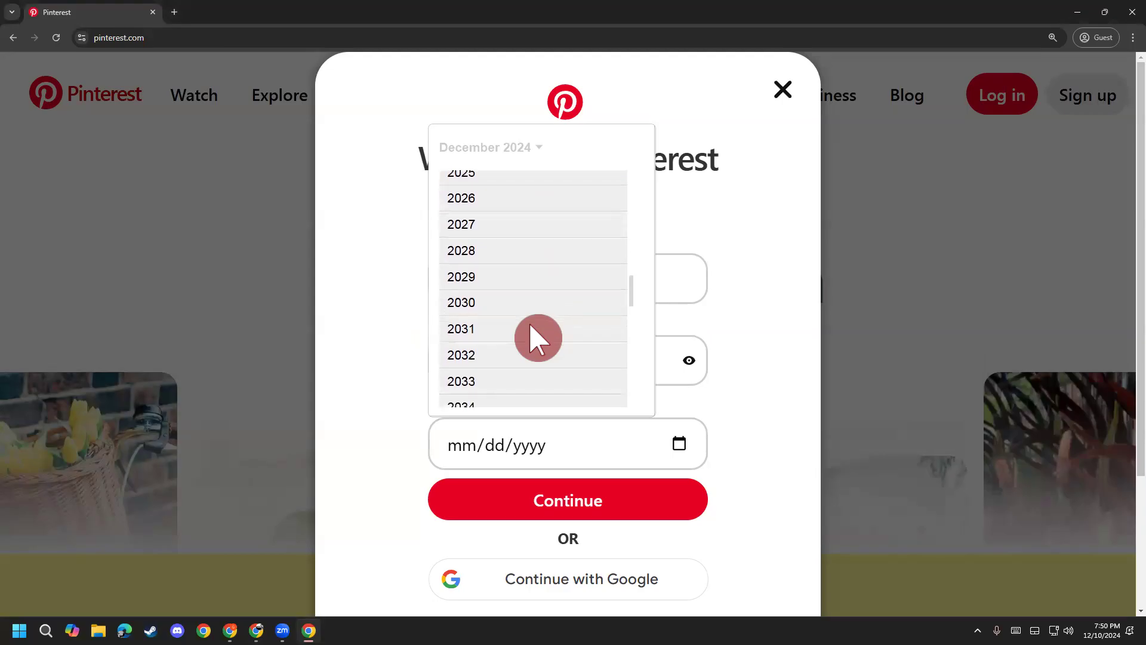
{"action": "scroll", "coordinate": [536, 331], "scroll_direction": "down", "scroll_amount": 5}
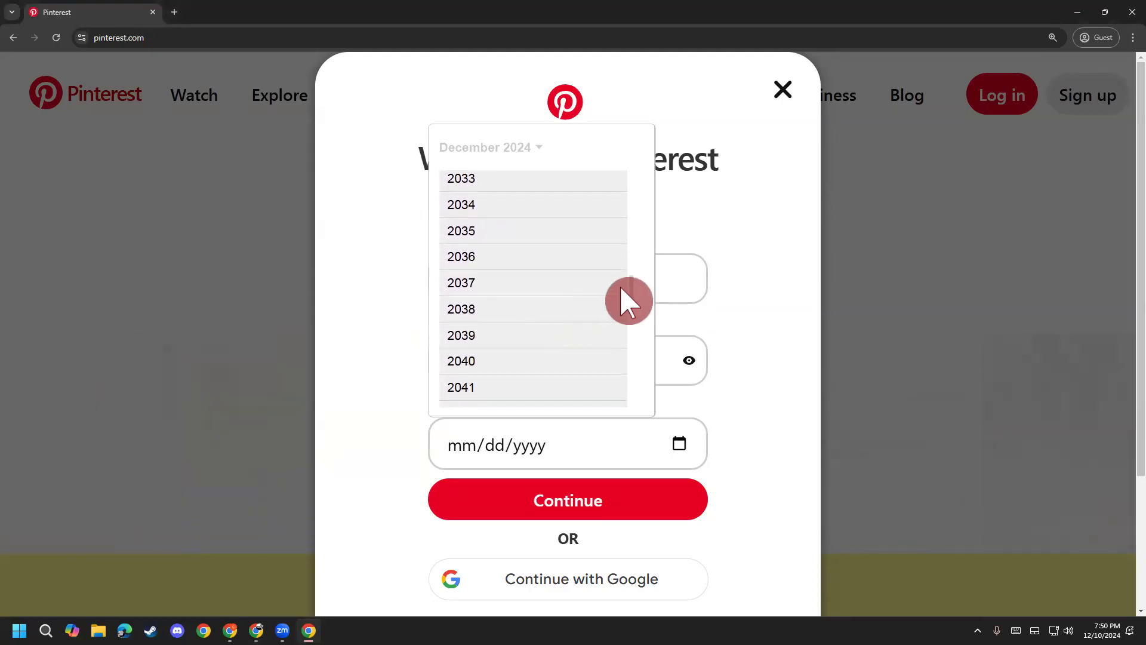
{"action": "scroll", "coordinate": [650, 219], "scroll_direction": "up", "scroll_amount": 15}
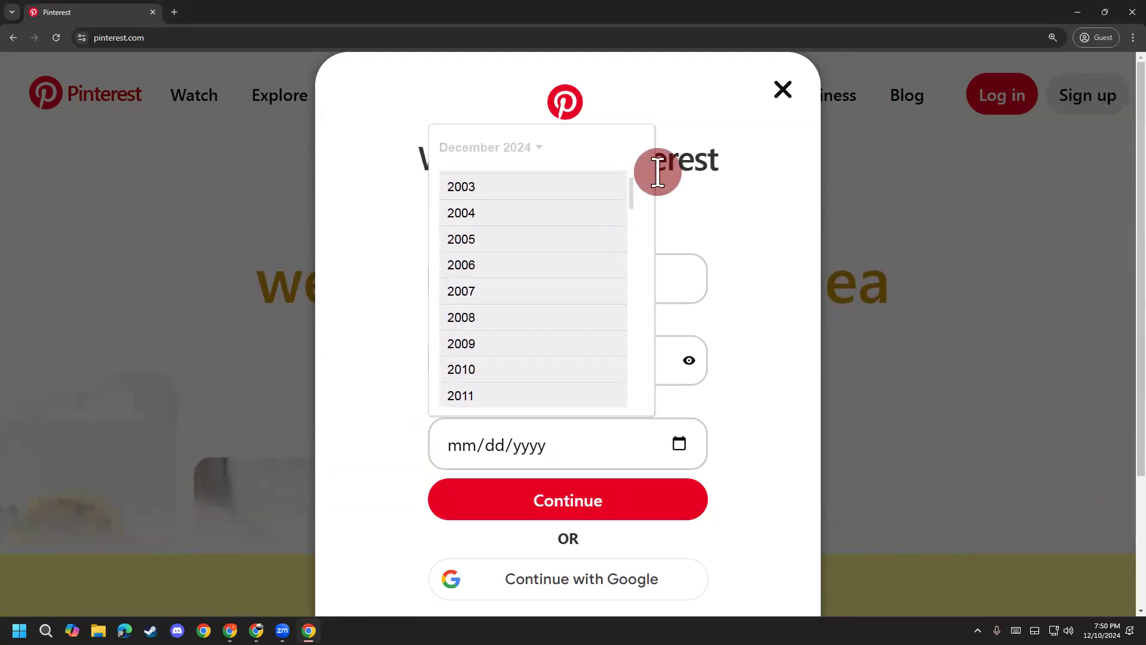
{"action": "scroll", "coordinate": [637, 294], "scroll_direction": "up", "scroll_amount": 10}
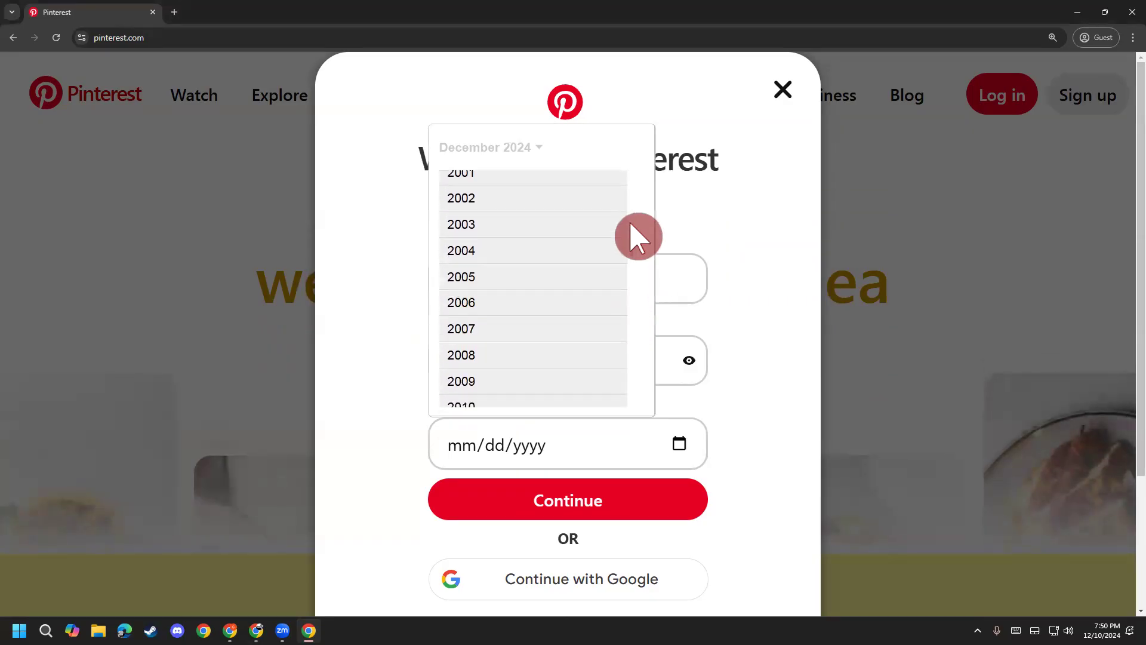
{"action": "scroll", "coordinate": [640, 223], "scroll_direction": "up", "scroll_amount": 6}
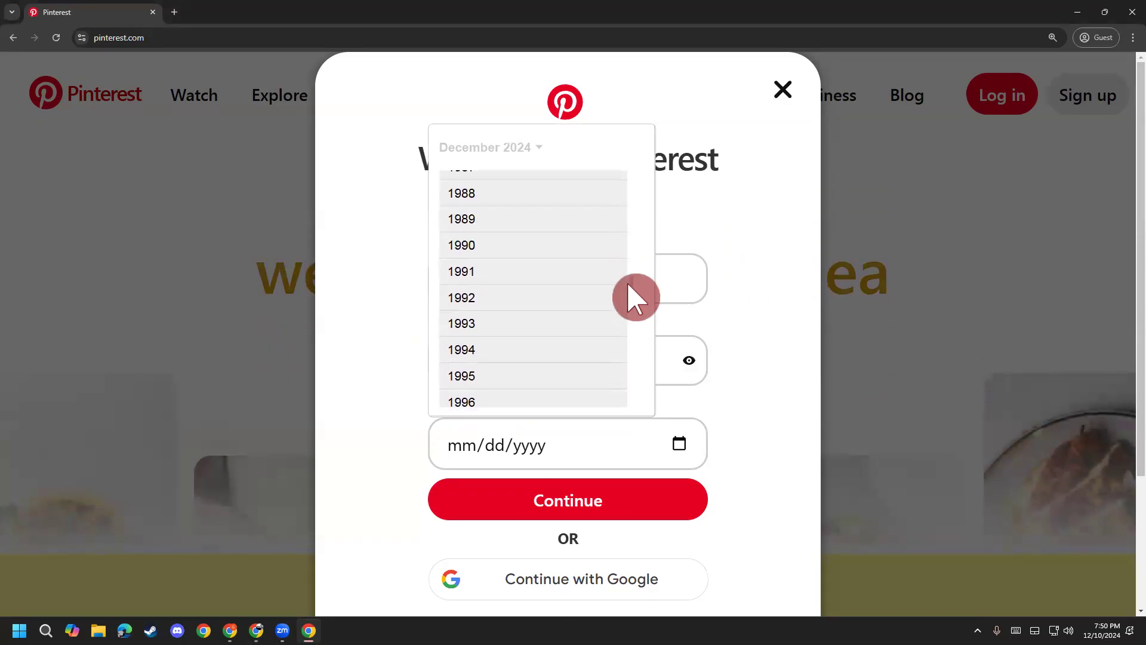
{"action": "scroll", "coordinate": [636, 281], "scroll_direction": "up", "scroll_amount": 4}
{"action": "scroll", "coordinate": [637, 282], "scroll_direction": "up", "scroll_amount": 8}
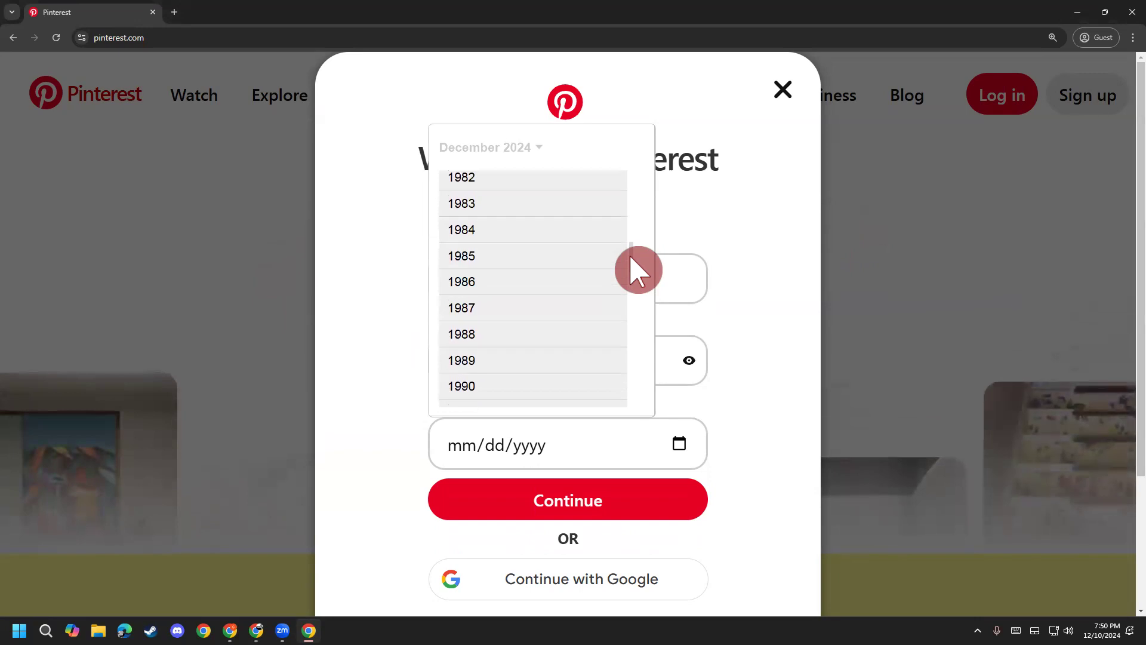
{"action": "scroll", "coordinate": [537, 312], "scroll_direction": "down", "scroll_amount": 3}
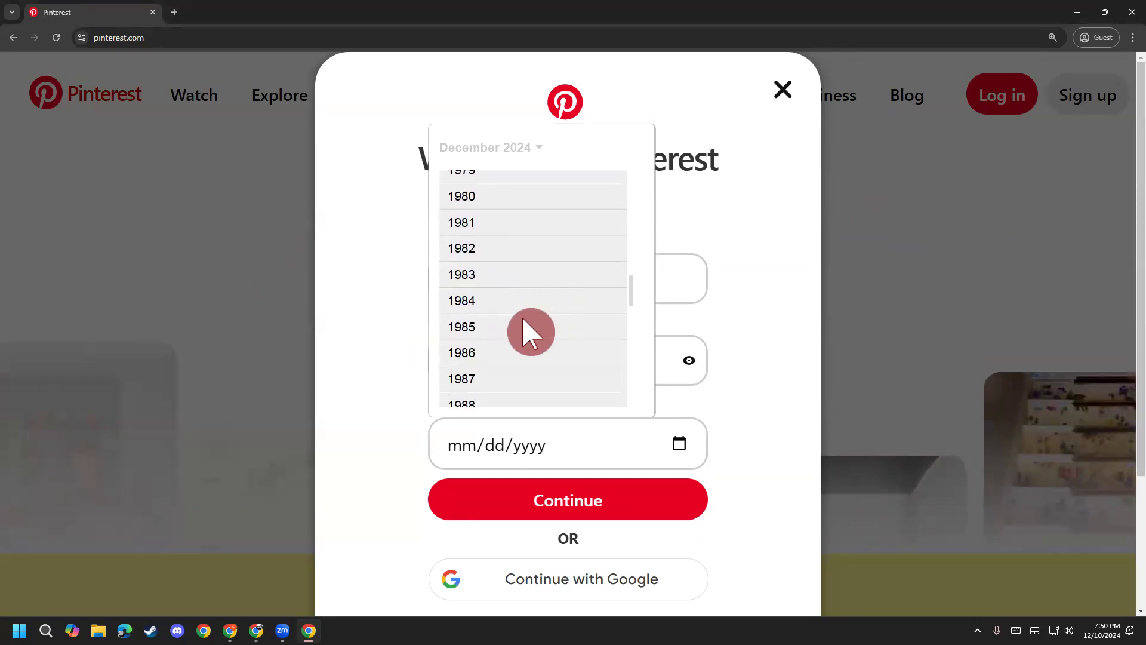
{"action": "scroll", "coordinate": [529, 331], "scroll_direction": "up", "scroll_amount": 4}
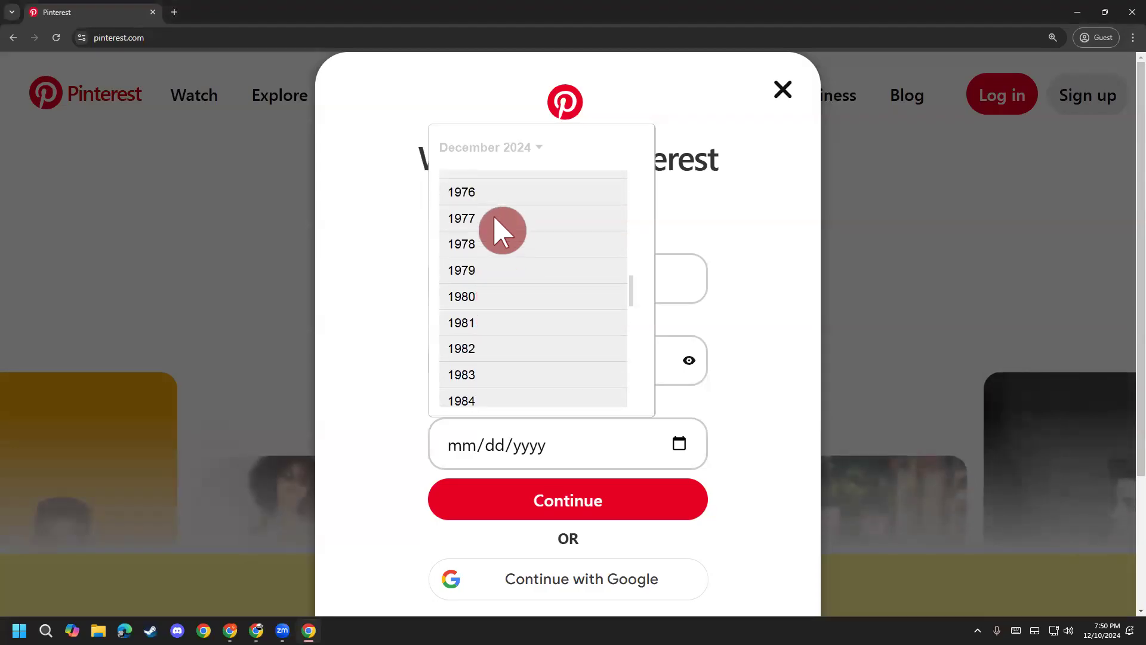
{"action": "scroll", "coordinate": [499, 304], "scroll_direction": "down", "scroll_amount": 2}
{"action": "scroll", "coordinate": [502, 331], "scroll_direction": "down", "scroll_amount": 3}
{"action": "scroll", "coordinate": [505, 369], "scroll_direction": "down", "scroll_amount": 4}
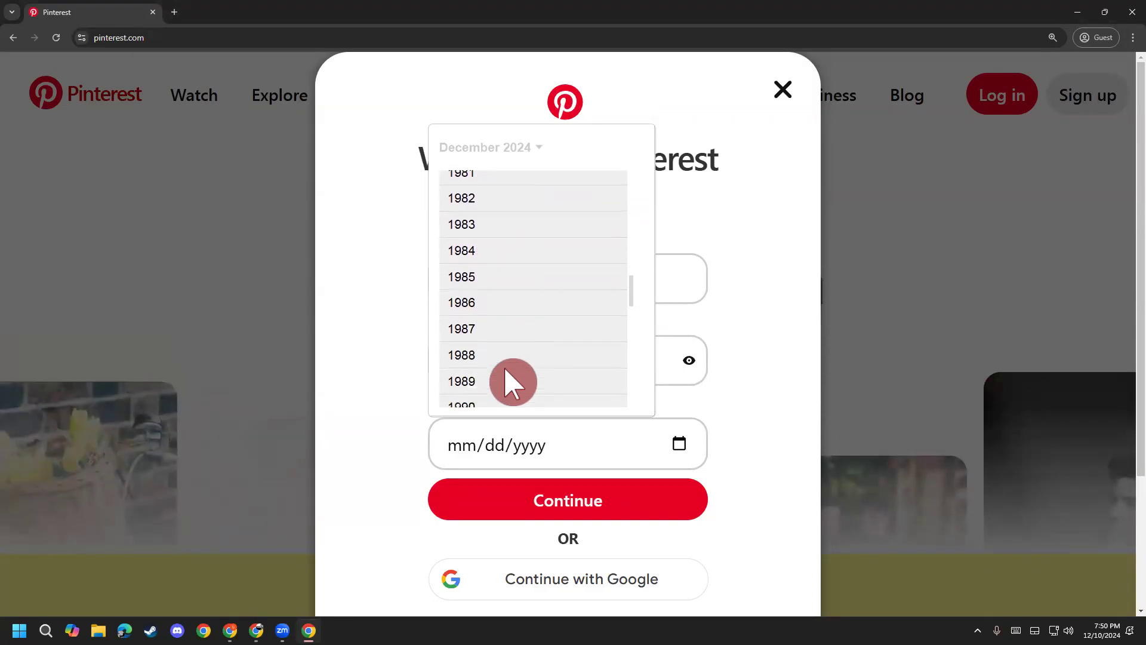
{"action": "scroll", "coordinate": [506, 369], "scroll_direction": "down", "scroll_amount": 4}
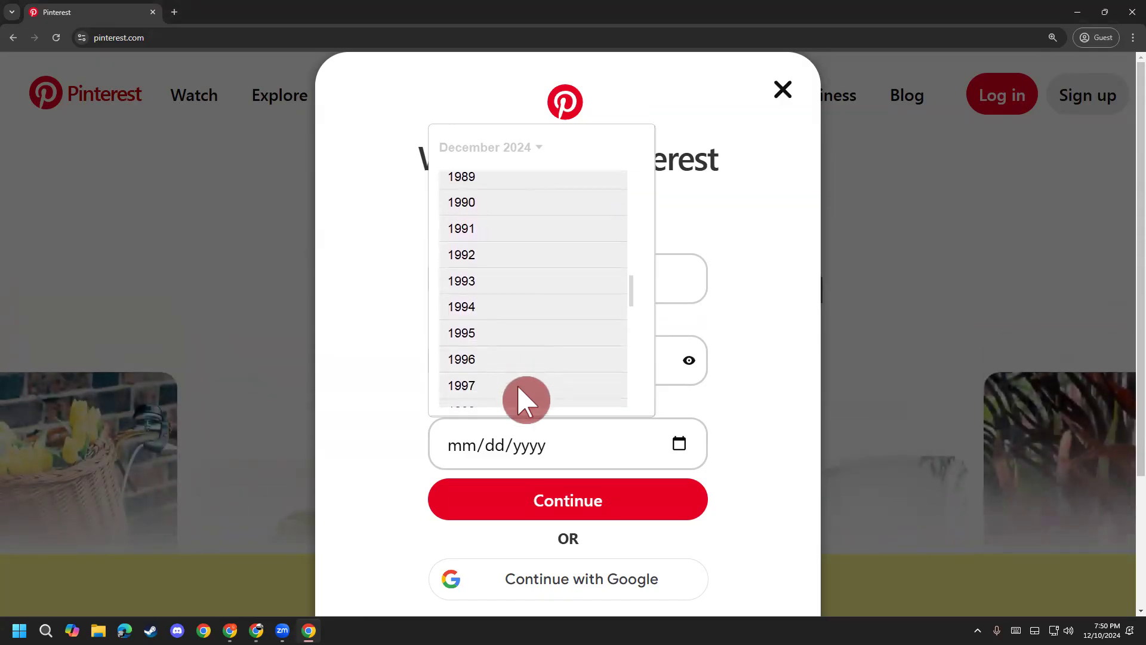
{"action": "left_click", "coordinate": [514, 391]}
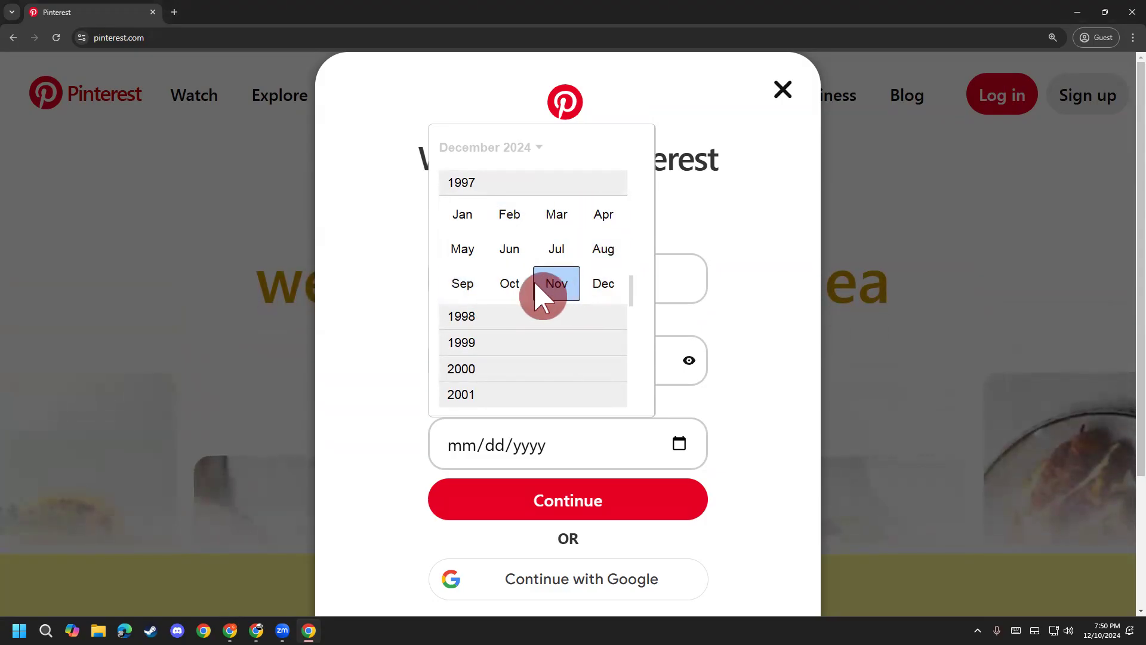
{"action": "left_click", "coordinate": [604, 285]}
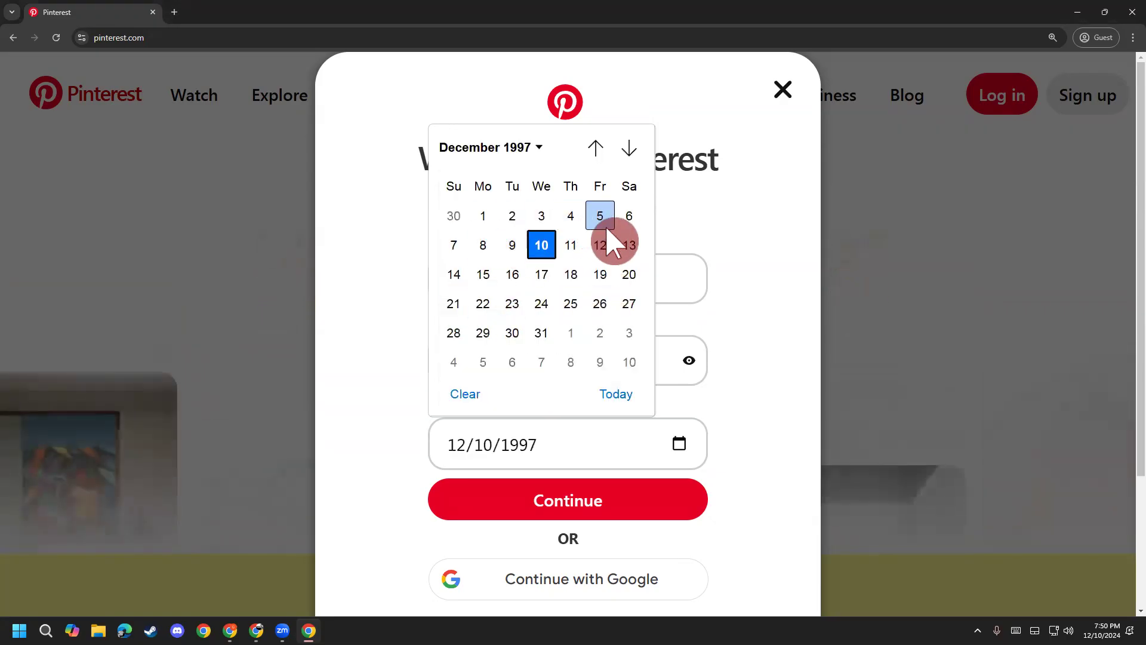
{"action": "left_click", "coordinate": [603, 273]}
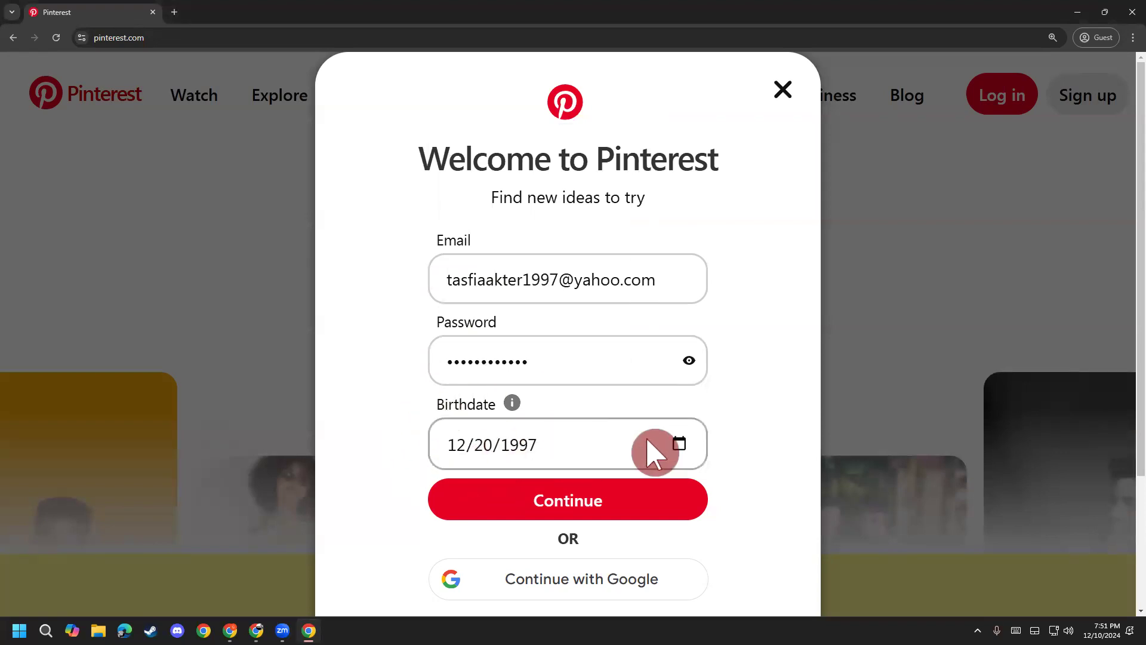
Step: Submit the sign-up details and confirm them to enter the new account's home feed
{"action": "left_click", "coordinate": [569, 502]}
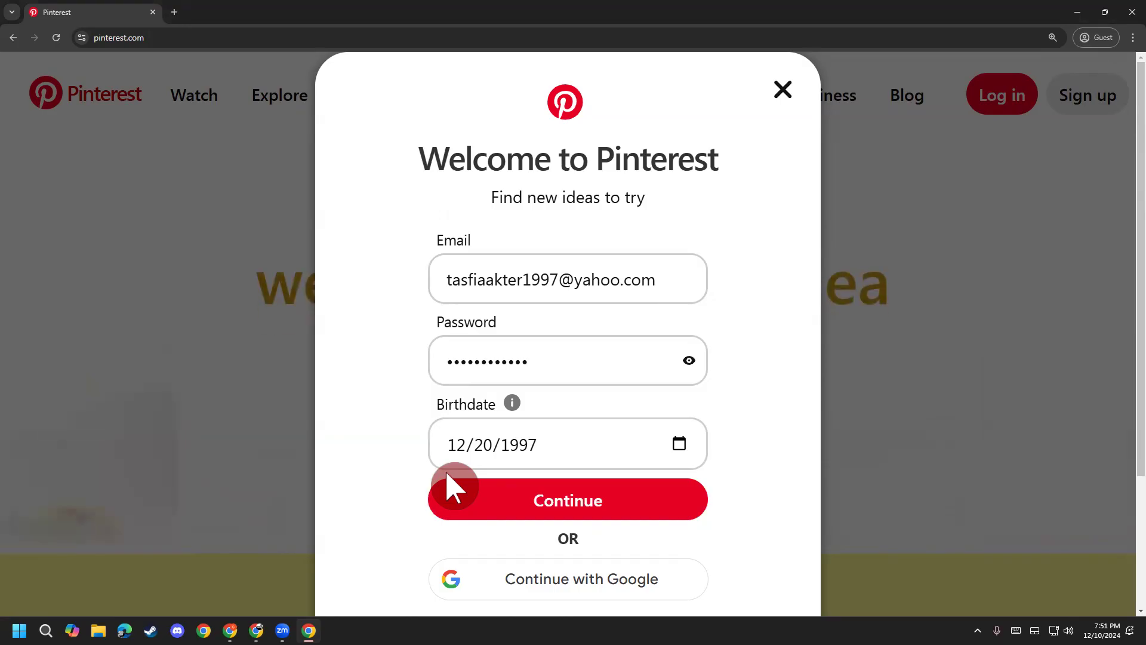
{"action": "left_click", "coordinate": [56, 38]}
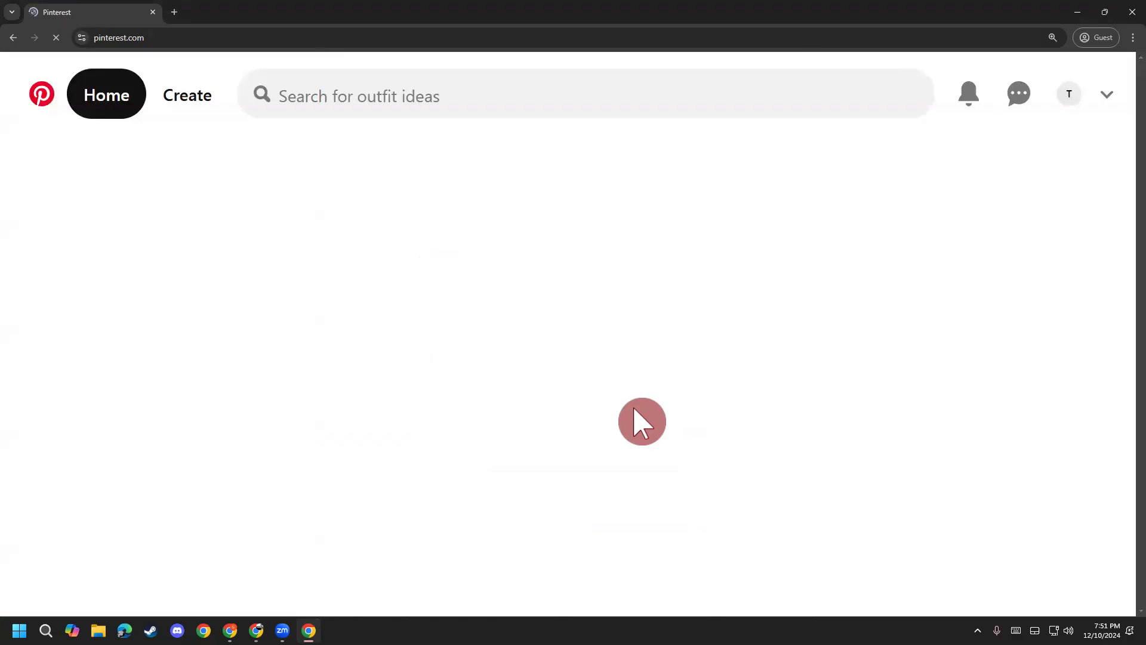
Step: Zoom the page out twice so the Welcome to Pinterest dialog fits on screen
{"action": "key", "text": "ctrl+minus"}
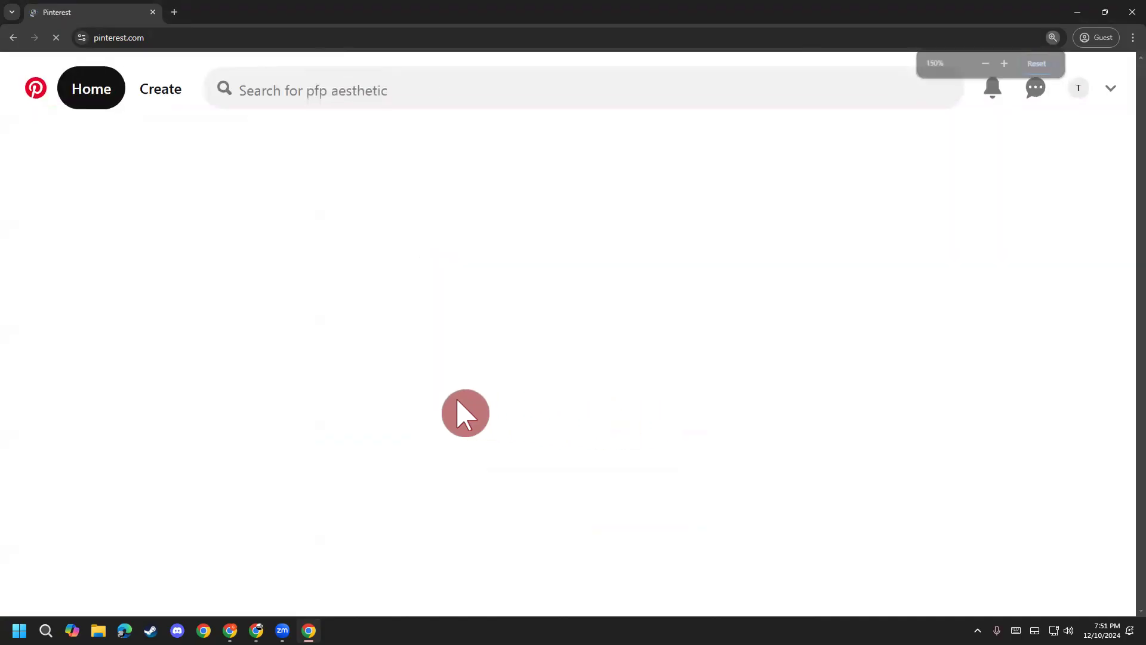
{"action": "key", "text": "ctrl+minus"}
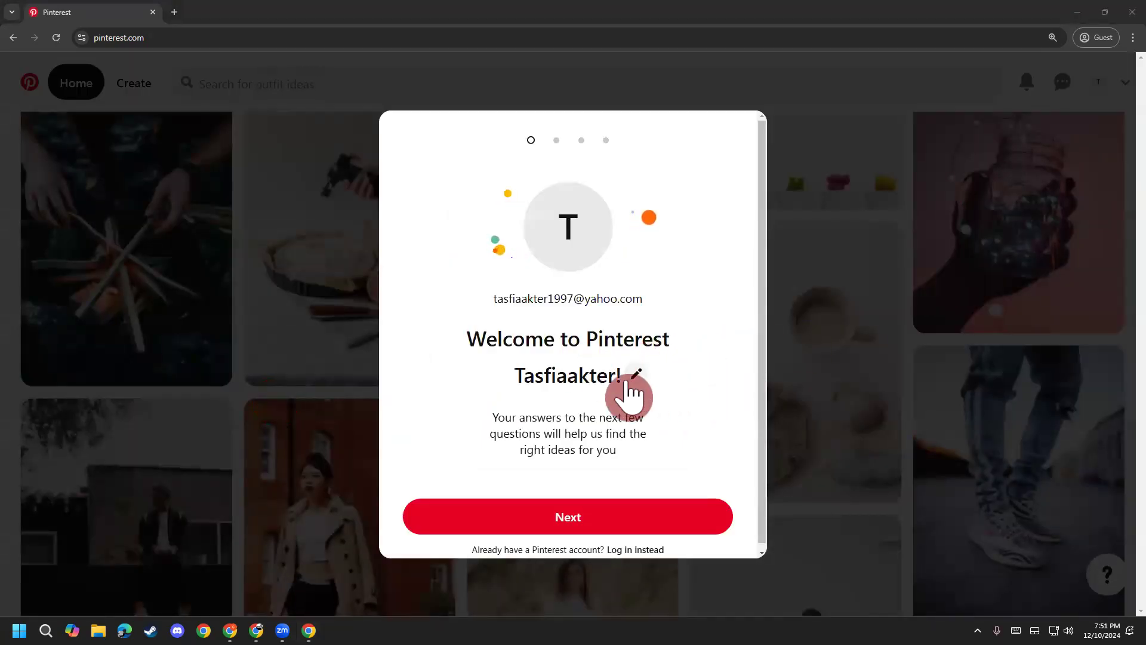
{"action": "scroll", "coordinate": [568, 325], "scroll_direction": "up", "scroll_amount": 1, "text": "ctrl"}
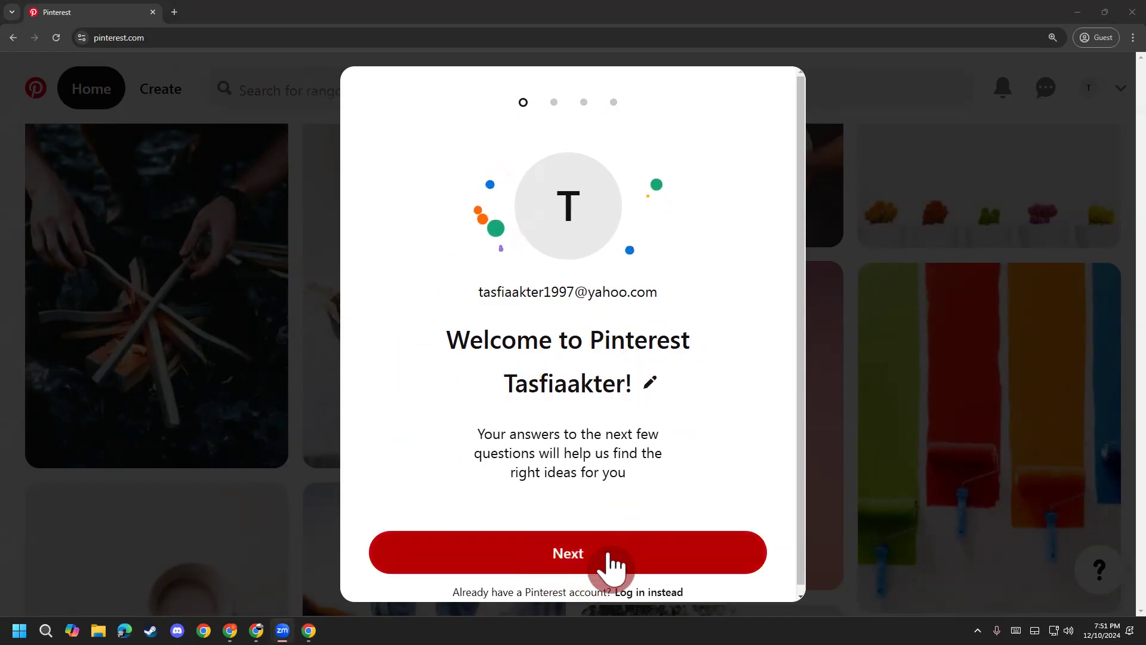
Step: Move past the welcome and gender steps, keeping English (US) and Bangladesh
{"action": "left_click", "coordinate": [595, 555]}
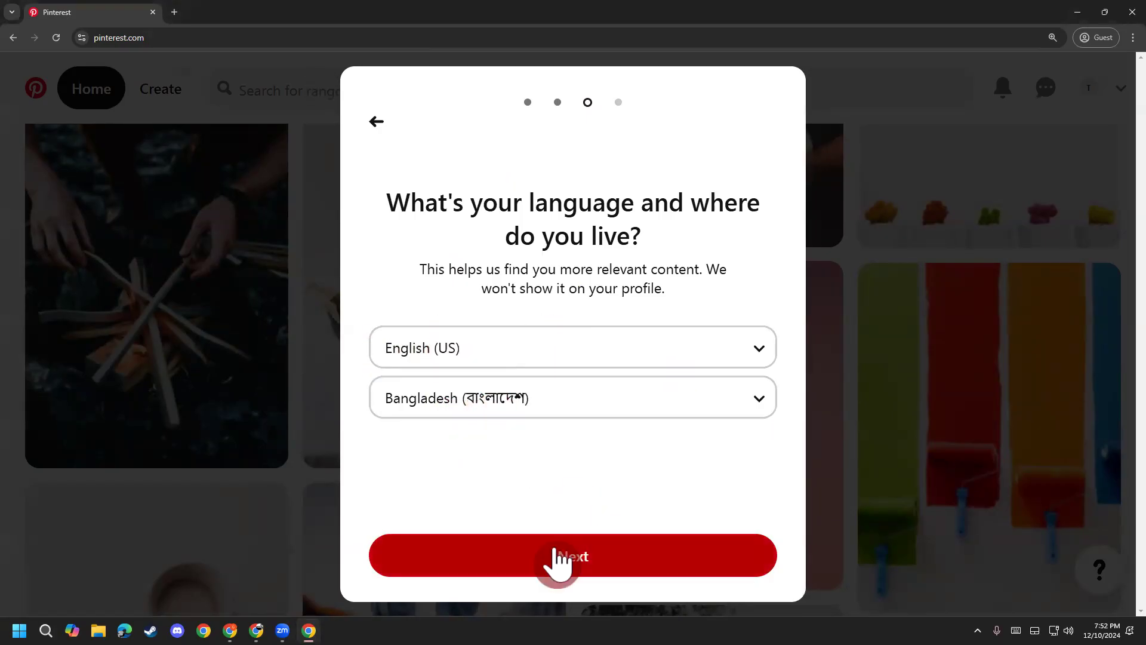
{"action": "left_click", "coordinate": [585, 558]}
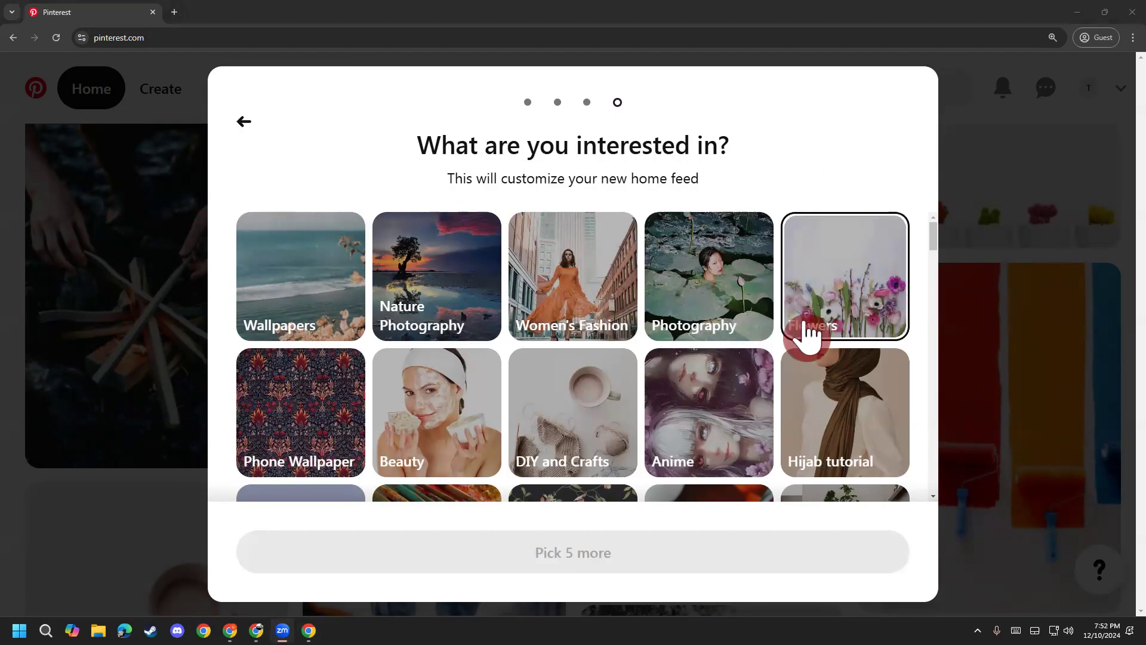
Step: Pick iPhone and Skin as interests in the topic grid
{"action": "scroll", "coordinate": [223, 382], "scroll_direction": "down", "scroll_amount": 1}
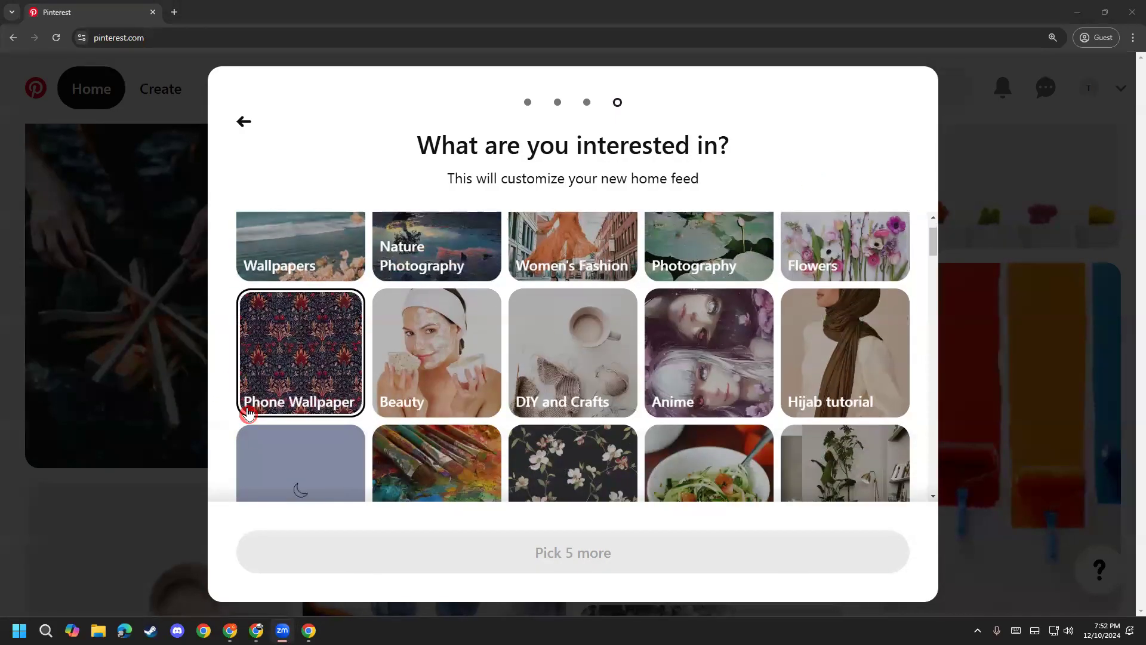
{"action": "scroll", "coordinate": [328, 412], "scroll_direction": "down", "scroll_amount": 2}
{"action": "scroll", "coordinate": [850, 382], "scroll_direction": "up", "scroll_amount": 2}
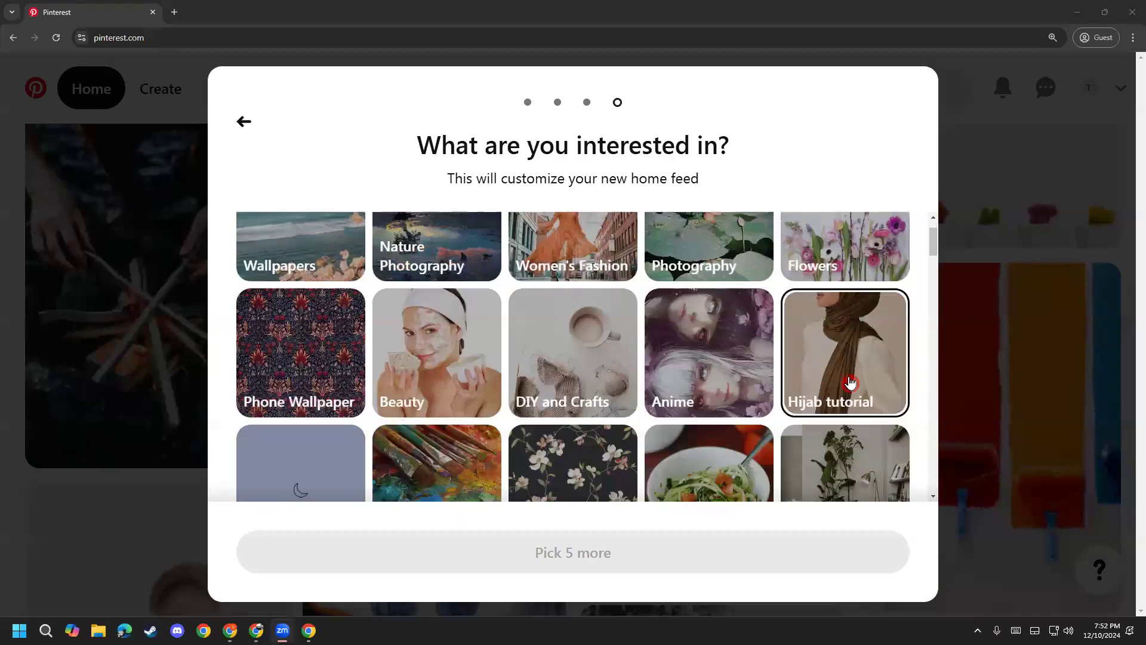
{"action": "scroll", "coordinate": [877, 382], "scroll_direction": "down", "scroll_amount": 4}
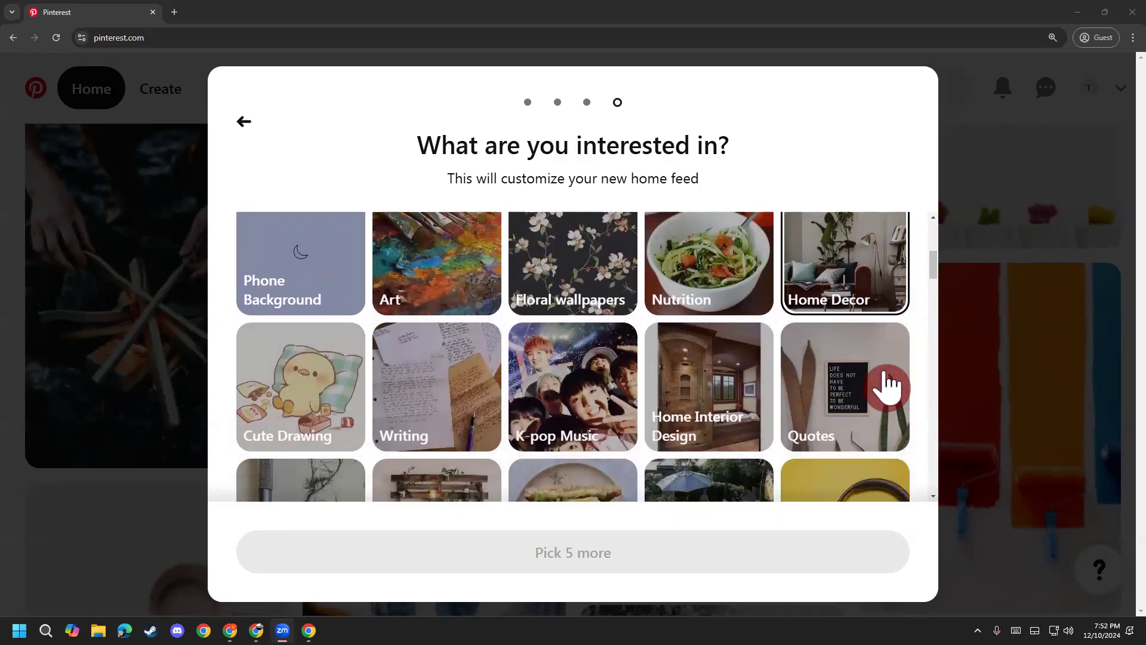
{"action": "scroll", "coordinate": [887, 385], "scroll_direction": "down", "scroll_amount": 3}
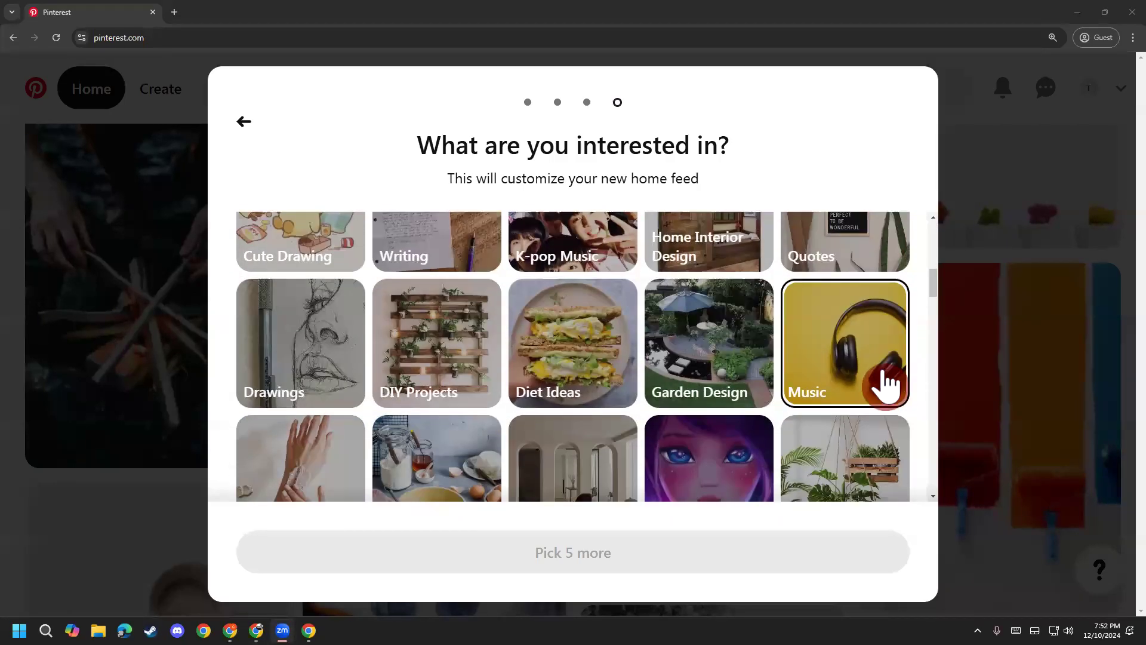
{"action": "scroll", "coordinate": [887, 382], "scroll_direction": "down", "scroll_amount": 2}
{"action": "scroll", "coordinate": [913, 421], "scroll_direction": "down", "scroll_amount": 1}
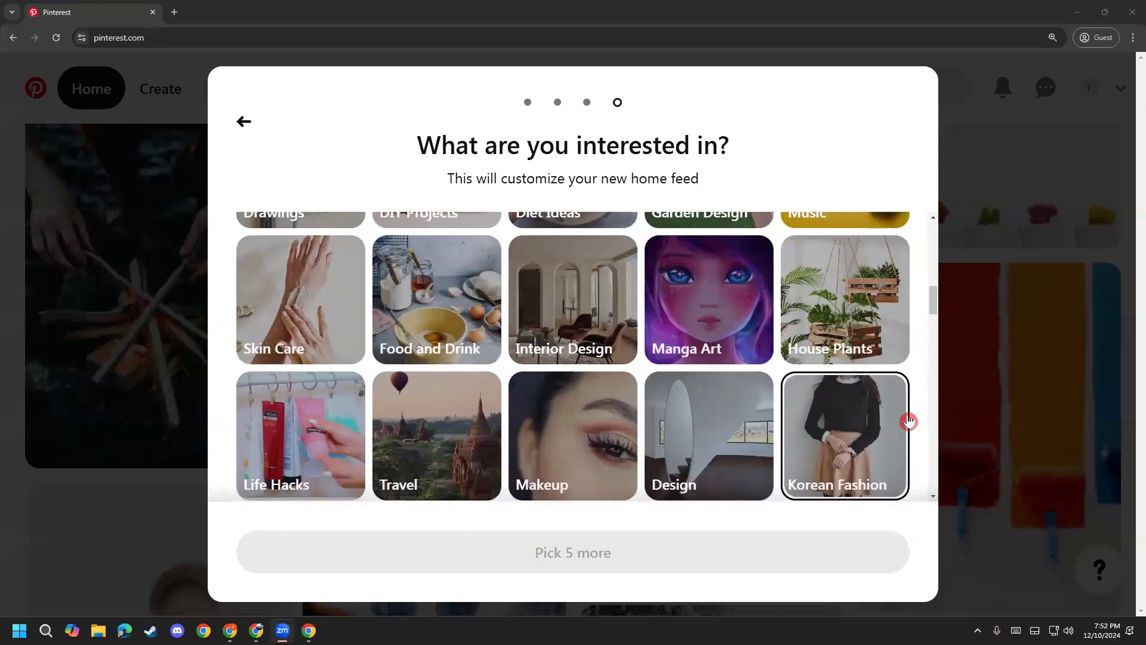
{"action": "scroll", "coordinate": [908, 421], "scroll_direction": "down", "scroll_amount": 4}
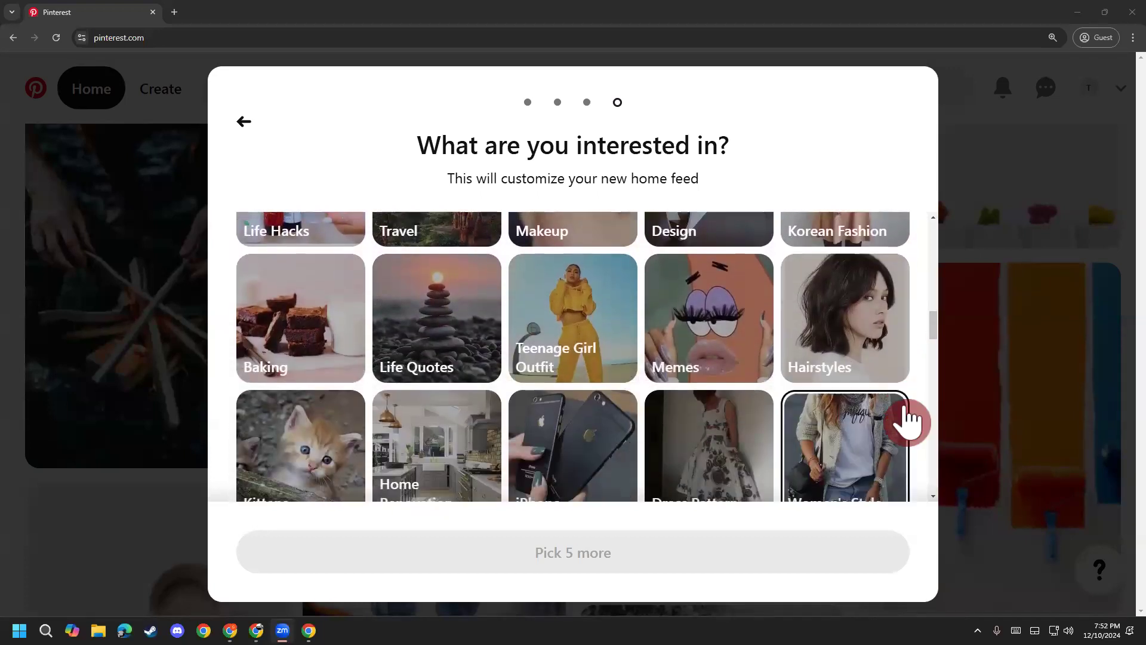
{"action": "scroll", "coordinate": [909, 421], "scroll_direction": "down", "scroll_amount": 2}
{"action": "left_click", "coordinate": [540, 346]}
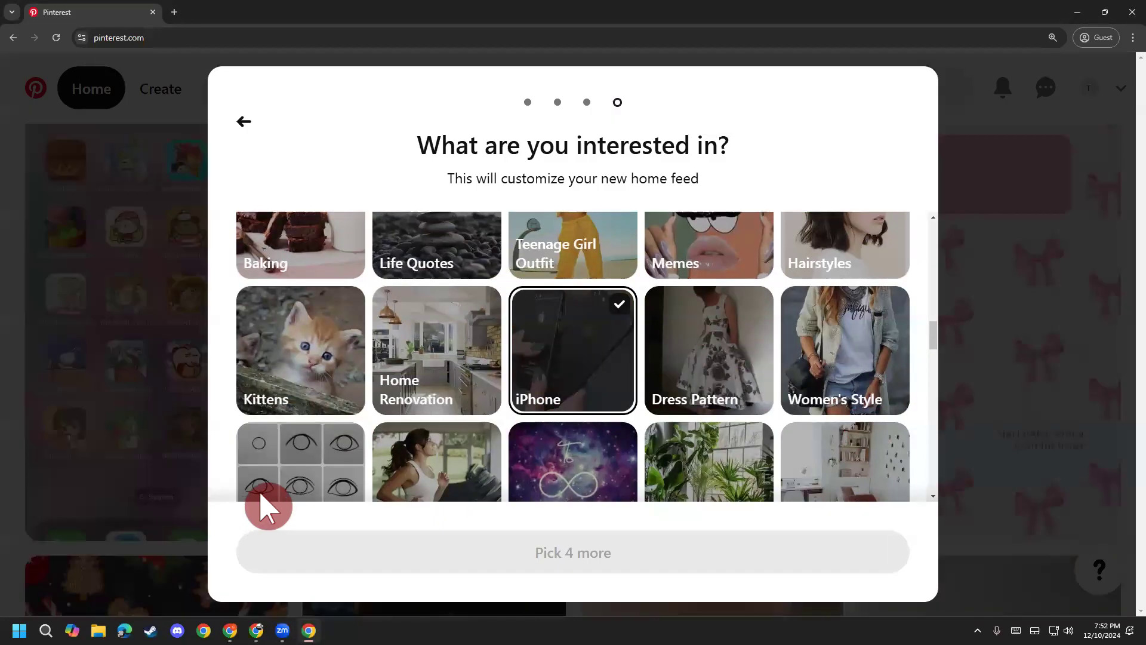
{"action": "scroll", "coordinate": [913, 400], "scroll_direction": "down", "scroll_amount": 2}
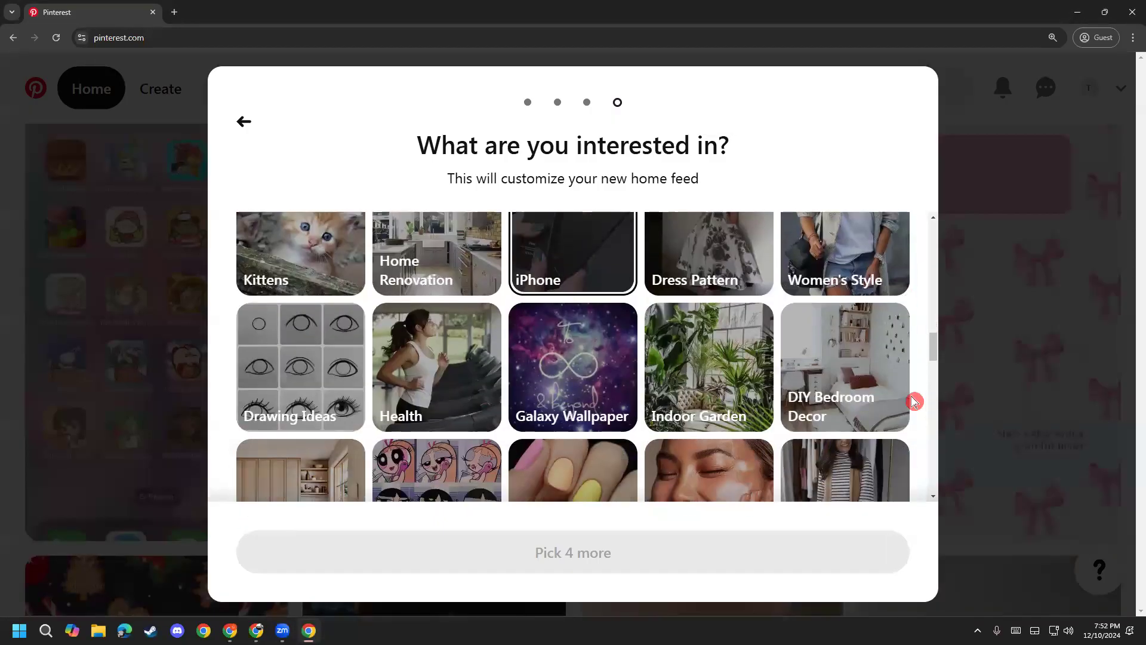
{"action": "scroll", "coordinate": [914, 401], "scroll_direction": "down", "scroll_amount": 1}
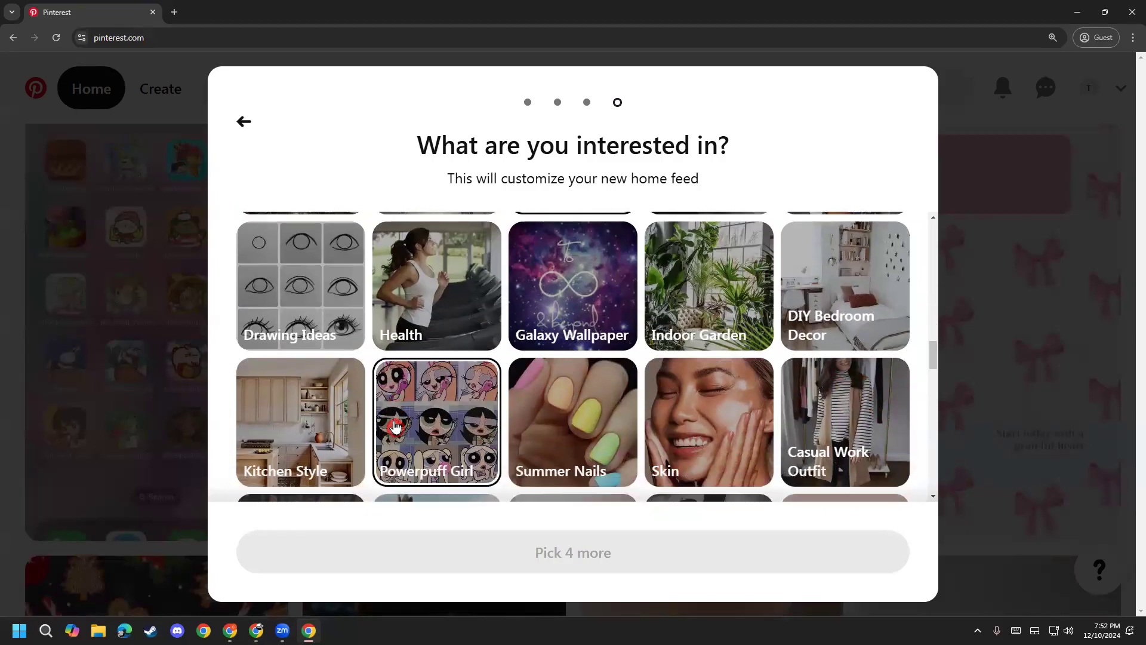
{"action": "scroll", "coordinate": [395, 425], "scroll_direction": "down", "scroll_amount": 3}
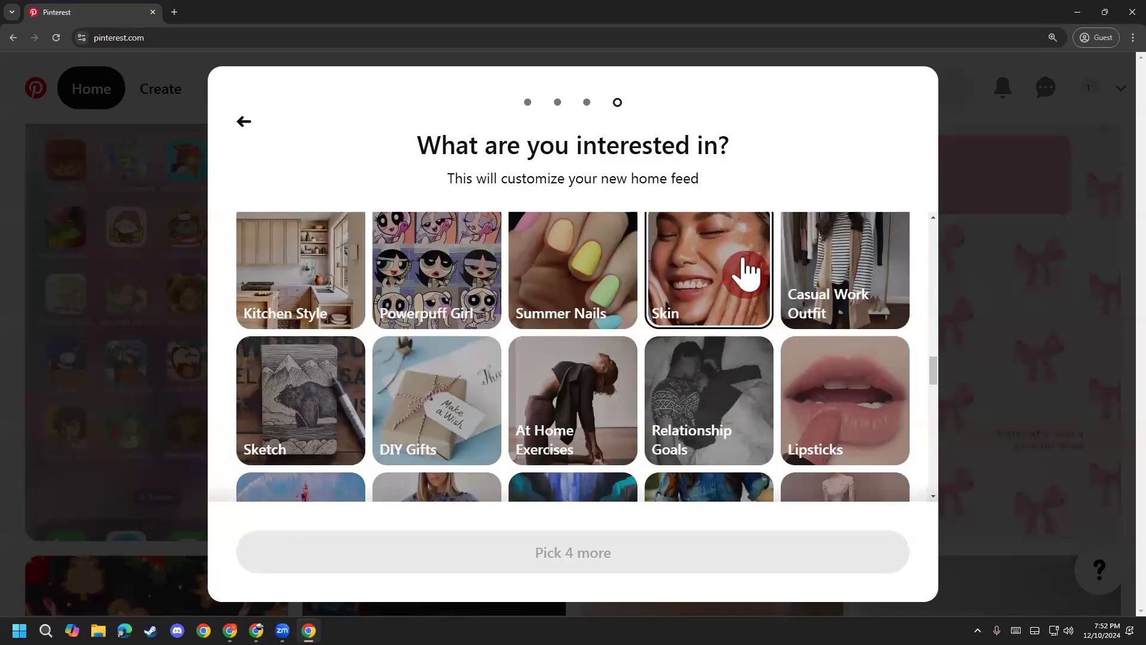
{"action": "left_click", "coordinate": [743, 271]}
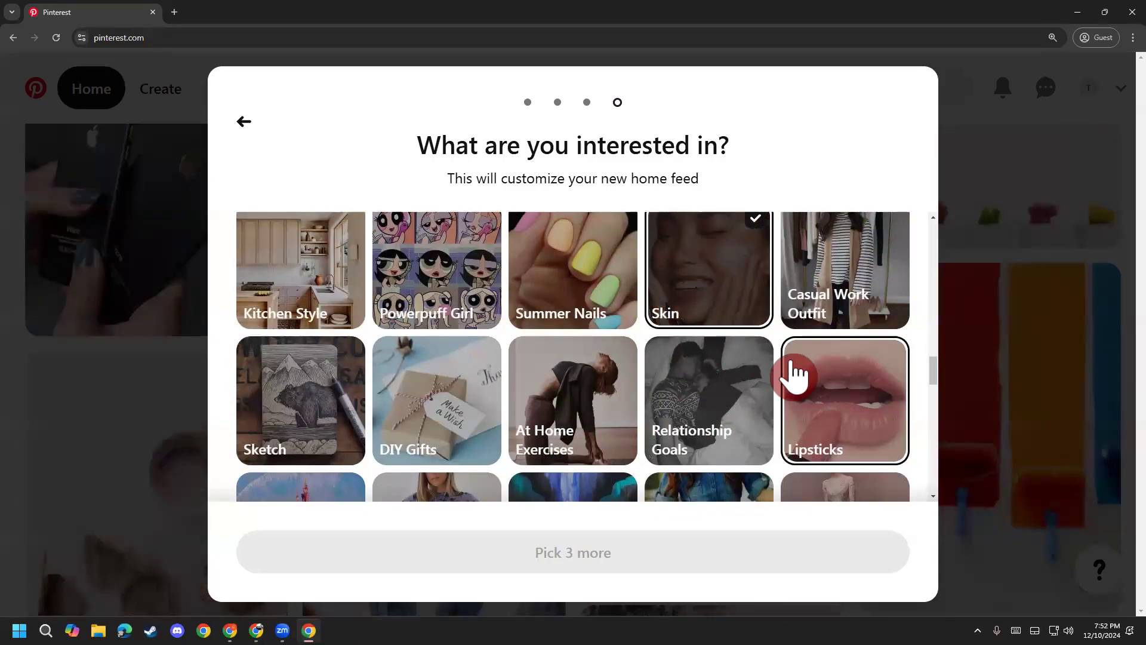
Step: Add Dining Room, Eye Makeup, Dresses by Style and Kitchens as interests
{"action": "scroll", "coordinate": [795, 374], "scroll_direction": "down", "scroll_amount": 1}
{"action": "scroll", "coordinate": [795, 374], "scroll_direction": "down", "scroll_amount": 3}
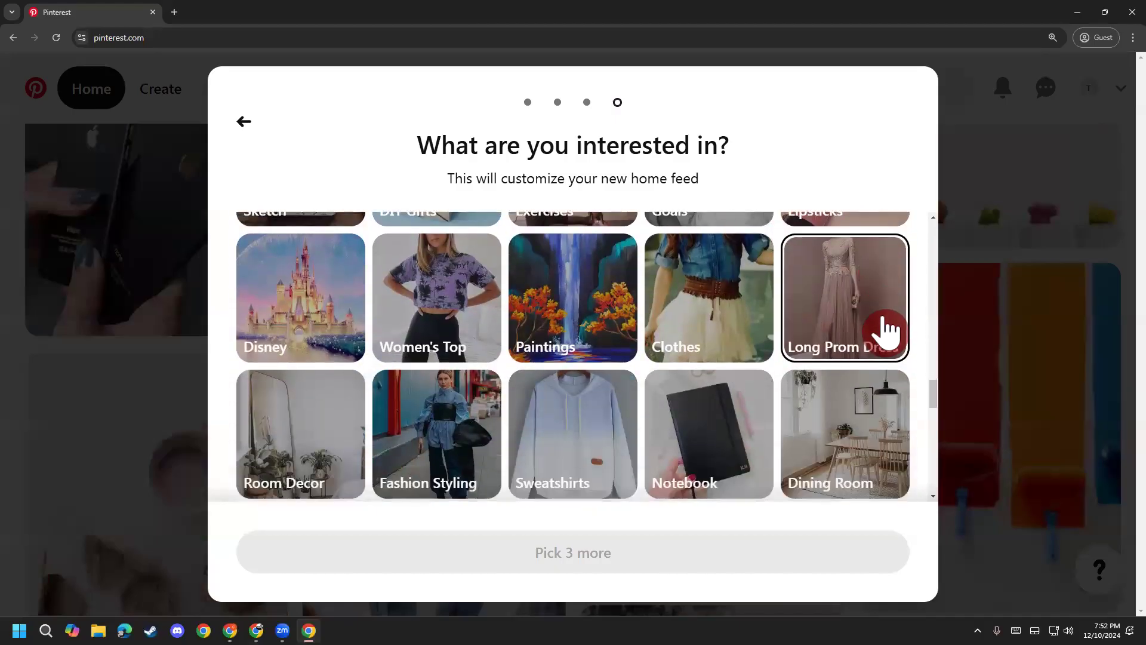
{"action": "scroll", "coordinate": [893, 338], "scroll_direction": "down", "scroll_amount": 1}
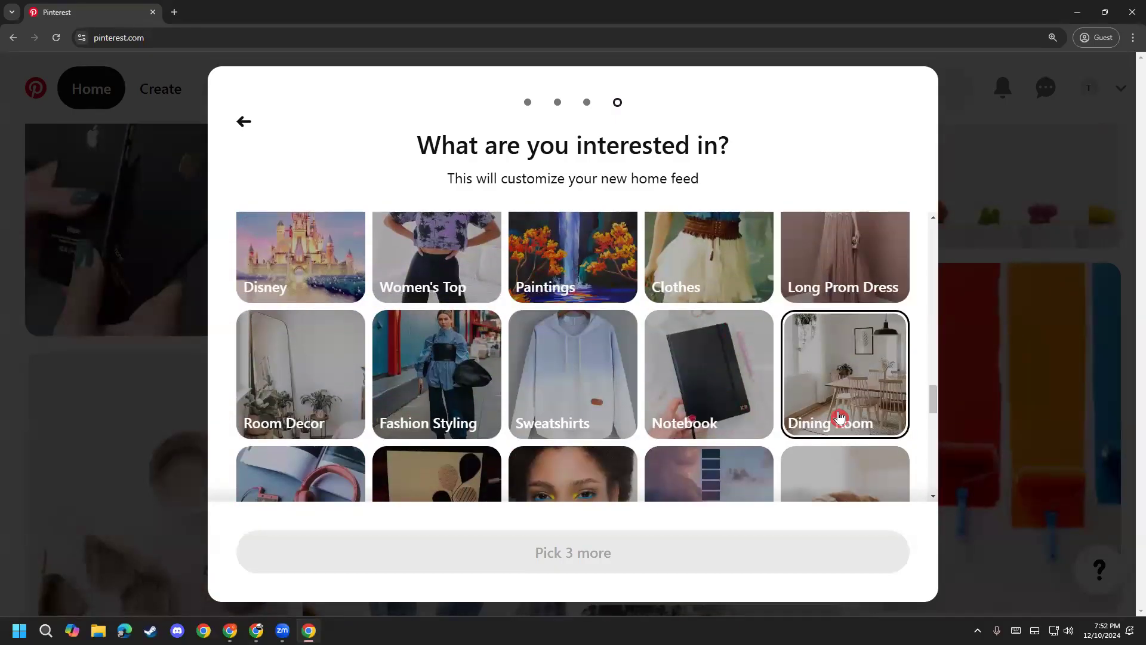
{"action": "scroll", "coordinate": [913, 426], "scroll_direction": "down", "scroll_amount": 1}
{"action": "left_click", "coordinate": [844, 333]}
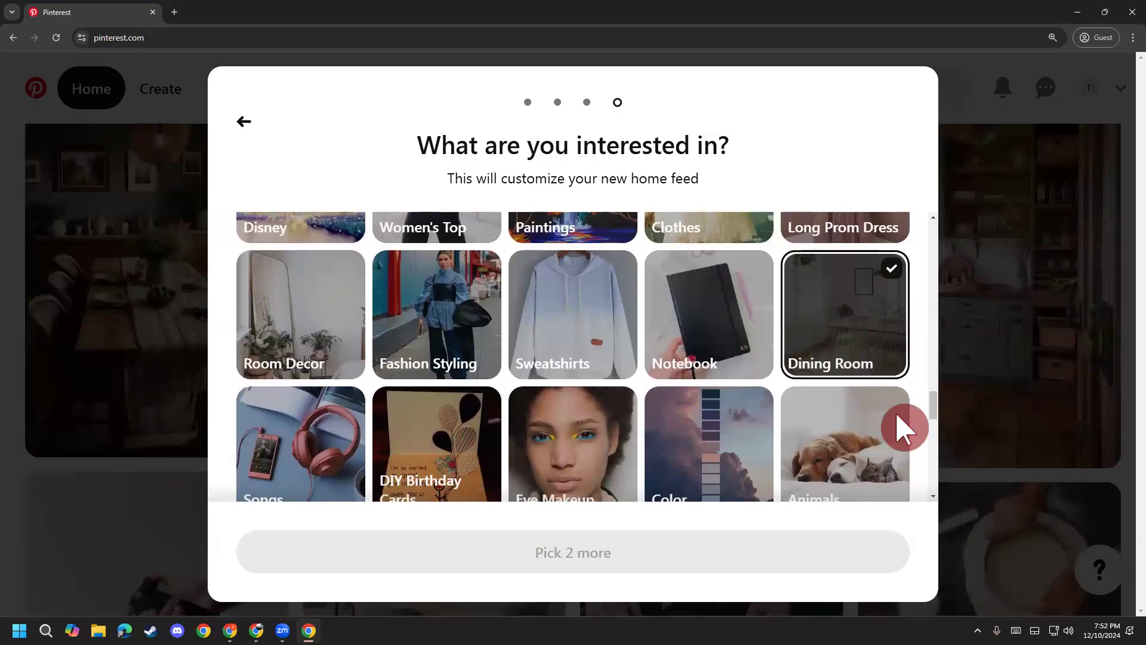
{"action": "scroll", "coordinate": [900, 427], "scroll_direction": "down", "scroll_amount": 1}
{"action": "scroll", "coordinate": [904, 442], "scroll_direction": "down", "scroll_amount": 2}
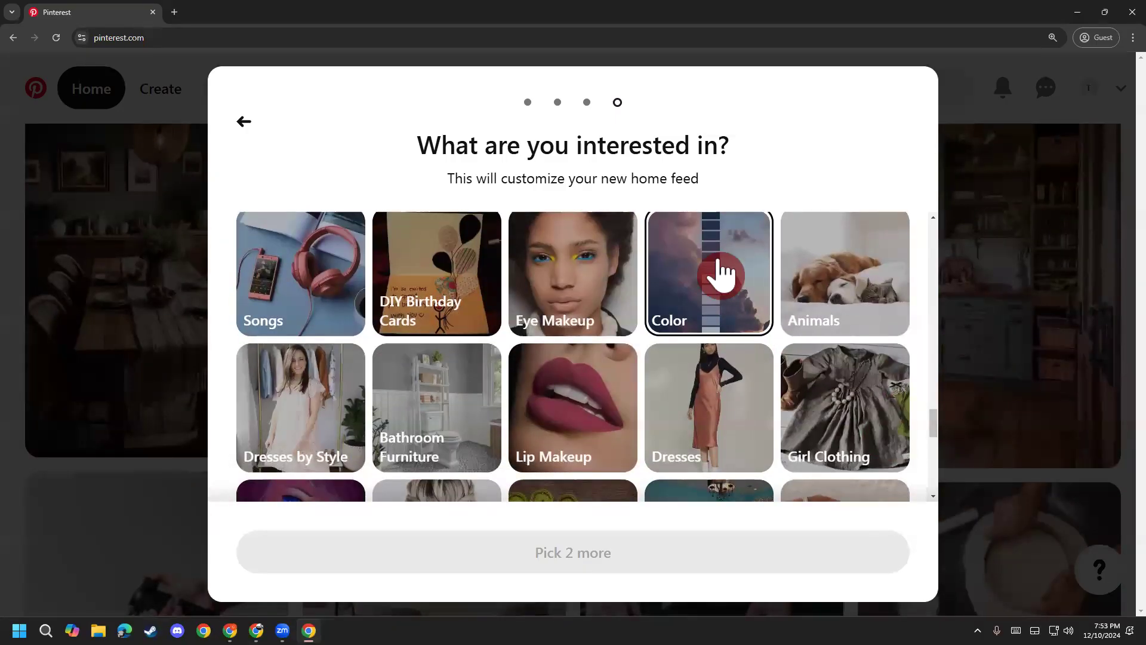
{"action": "left_click", "coordinate": [567, 297]}
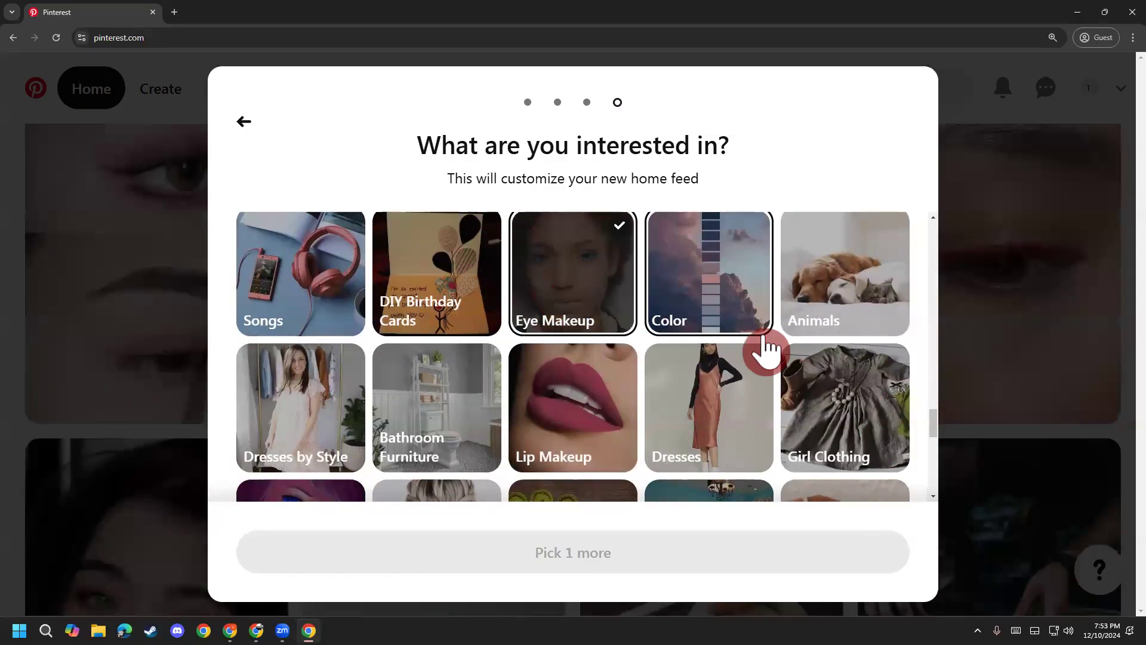
{"action": "left_click", "coordinate": [333, 421]}
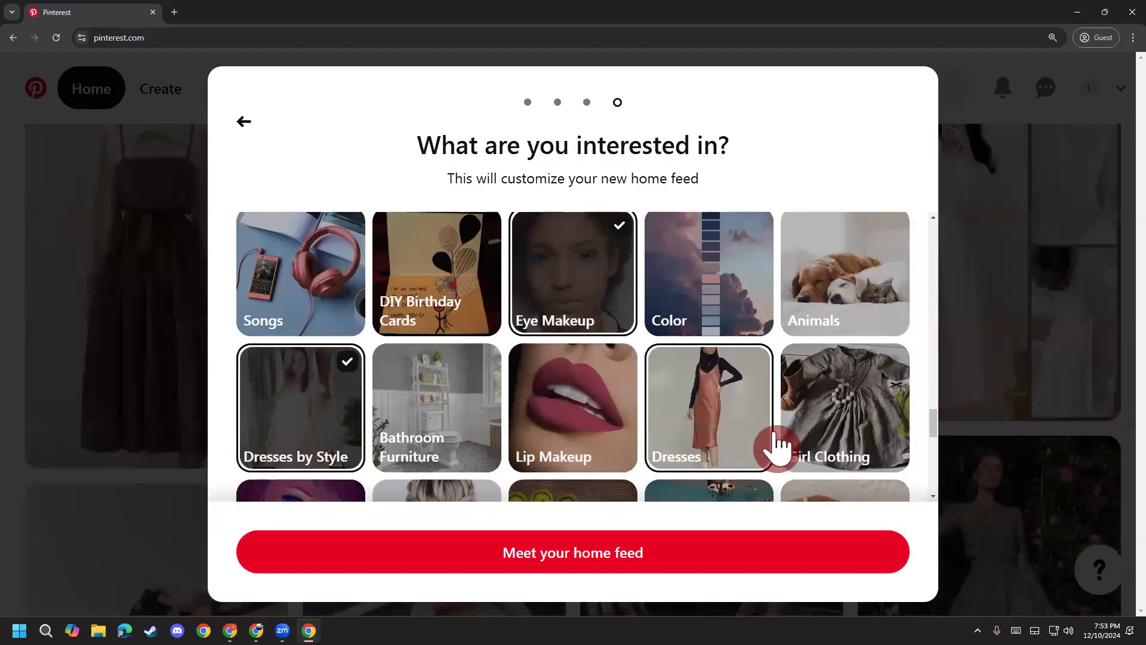
{"action": "scroll", "coordinate": [826, 366], "scroll_direction": "down", "scroll_amount": 5}
{"action": "scroll", "coordinate": [916, 393], "scroll_direction": "down", "scroll_amount": 5}
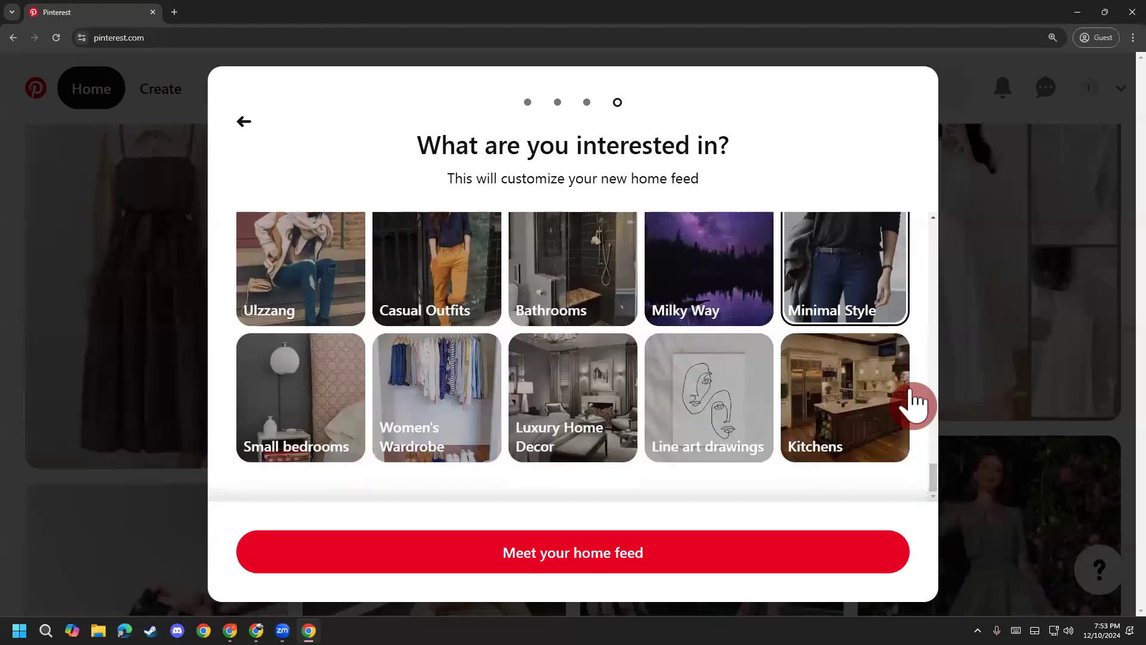
{"action": "left_click", "coordinate": [865, 459]}
Step: Add Music as an interest and finish with Meet your home feed
{"action": "scroll", "coordinate": [848, 461], "scroll_direction": "up", "scroll_amount": 1}
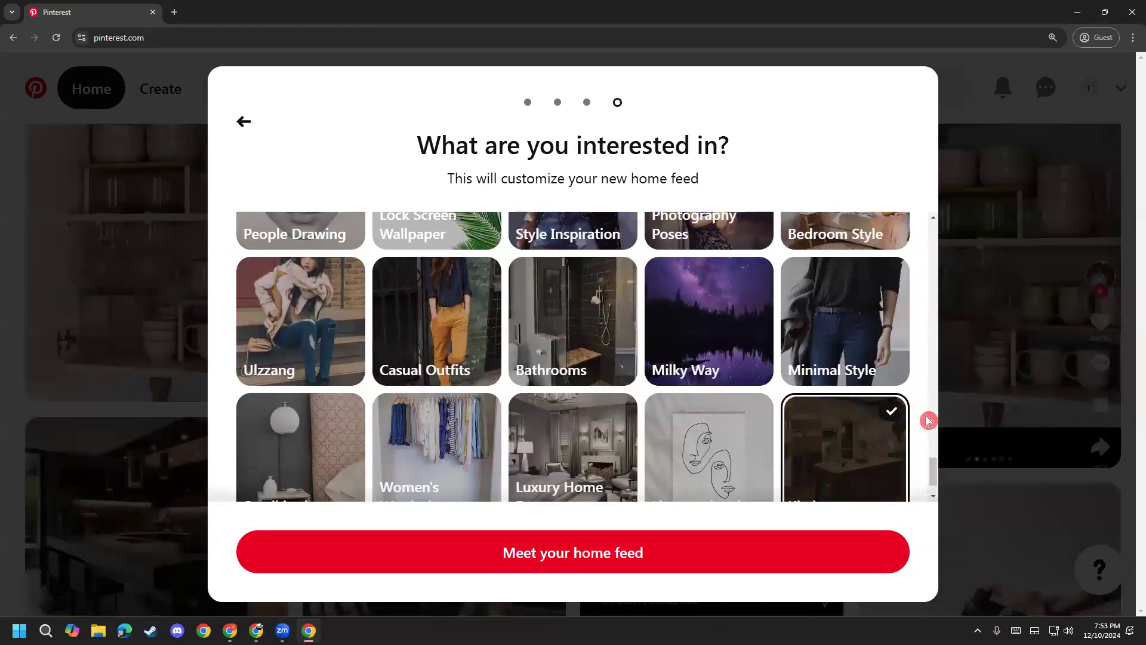
{"action": "scroll", "coordinate": [878, 412], "scroll_direction": "up", "scroll_amount": 8}
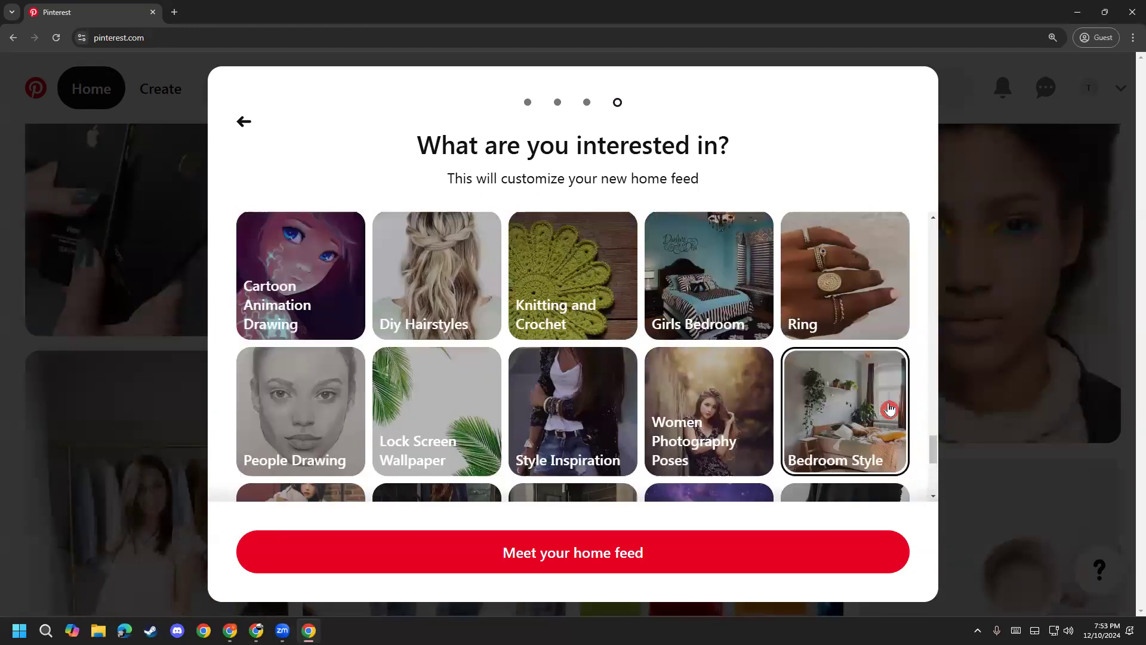
{"action": "scroll", "coordinate": [885, 407], "scroll_direction": "down", "scroll_amount": 3}
{"action": "scroll", "coordinate": [871, 424], "scroll_direction": "up", "scroll_amount": 7}
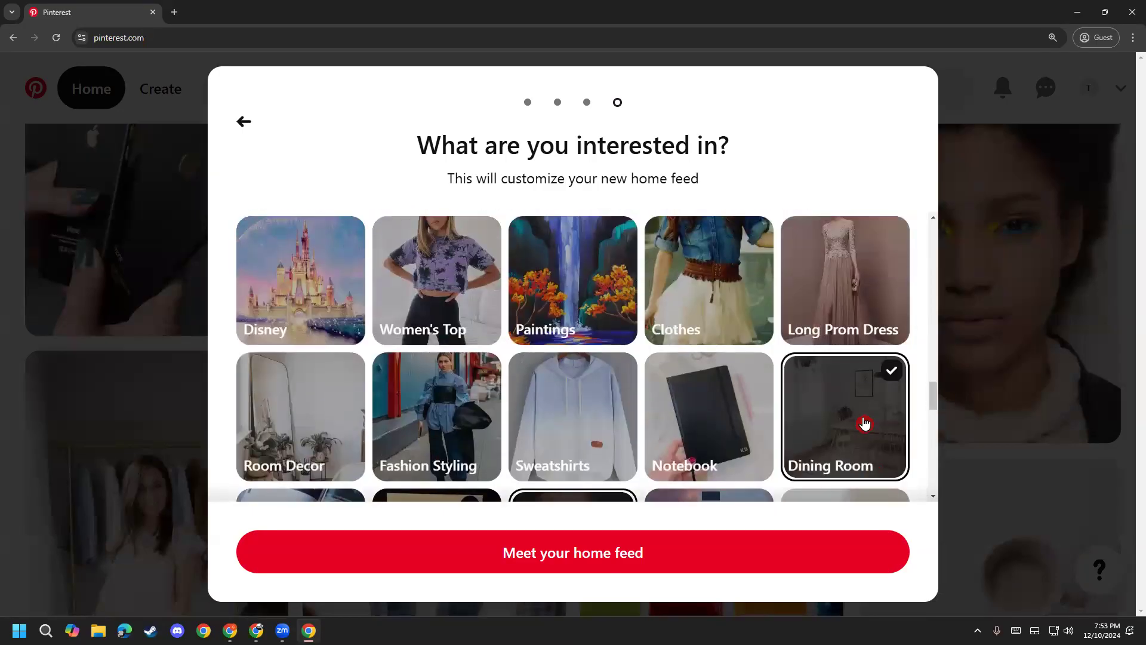
{"action": "scroll", "coordinate": [840, 422], "scroll_direction": "up", "scroll_amount": 15}
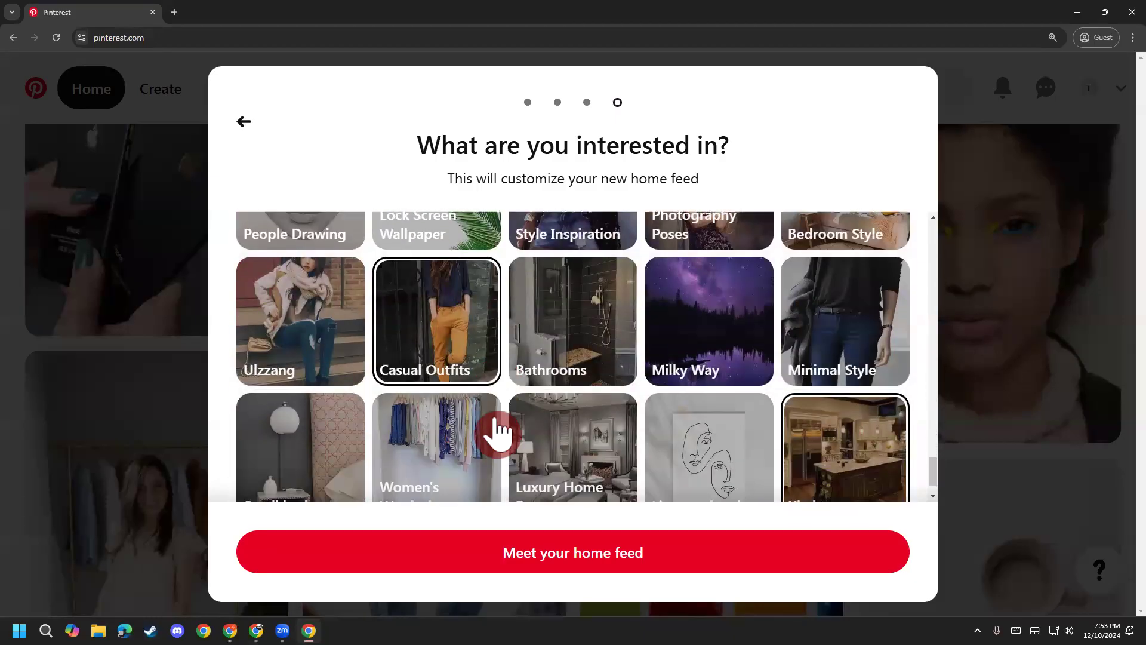
{"action": "scroll", "coordinate": [491, 439], "scroll_direction": "down", "scroll_amount": 1}
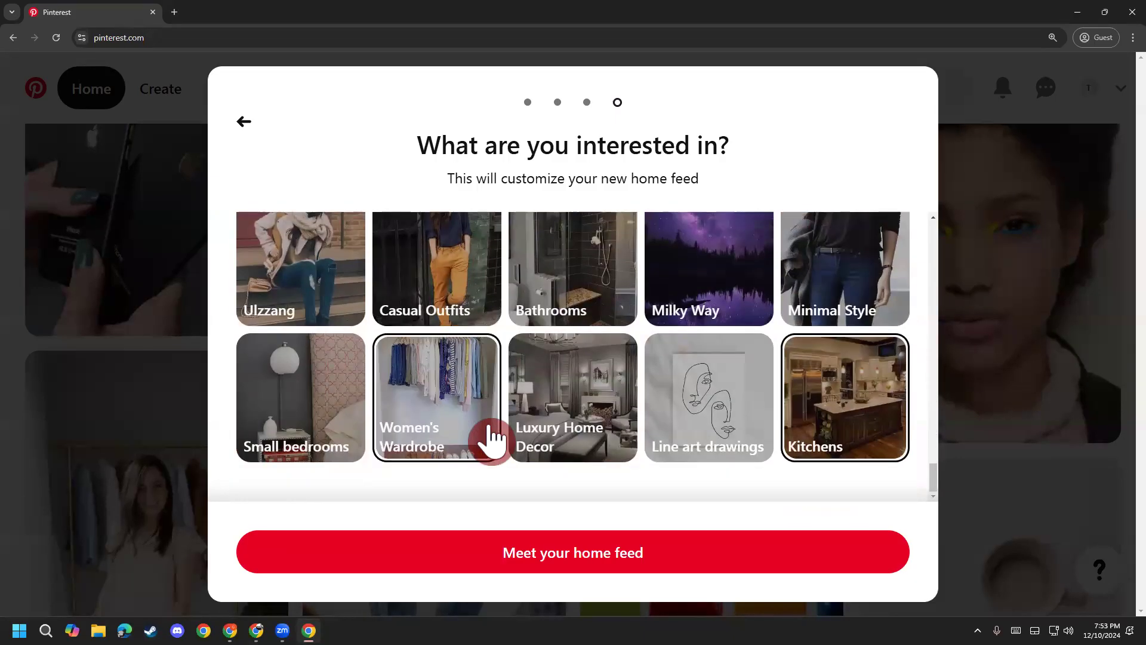
{"action": "scroll", "coordinate": [692, 469], "scroll_direction": "up", "scroll_amount": 20}
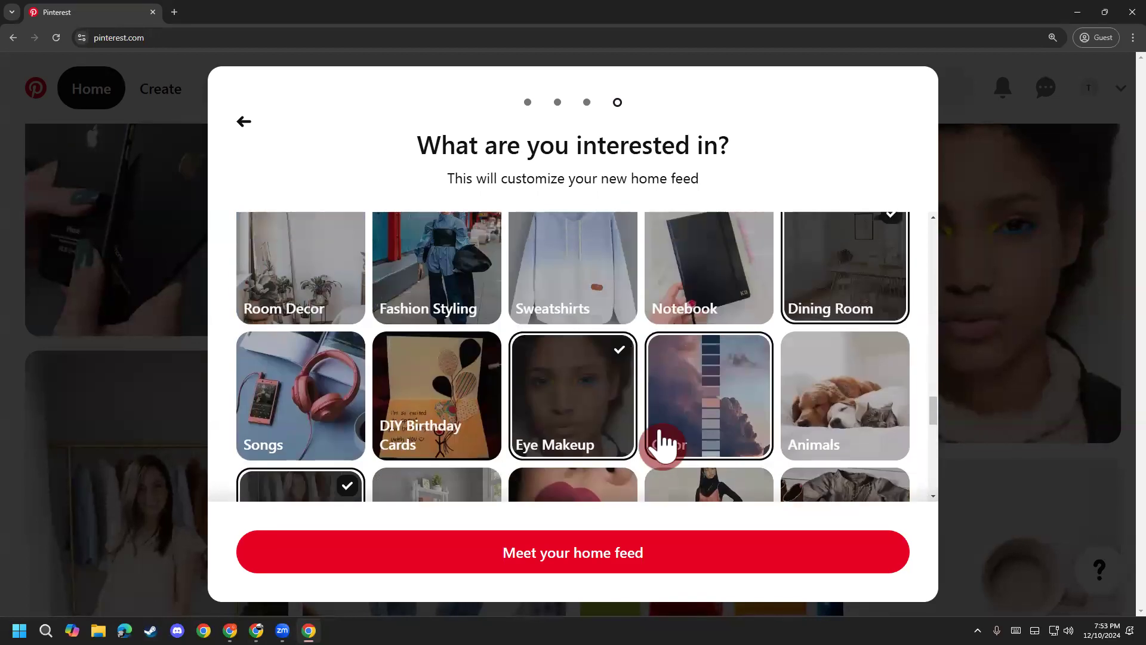
{"action": "scroll", "coordinate": [666, 445], "scroll_direction": "up", "scroll_amount": 5}
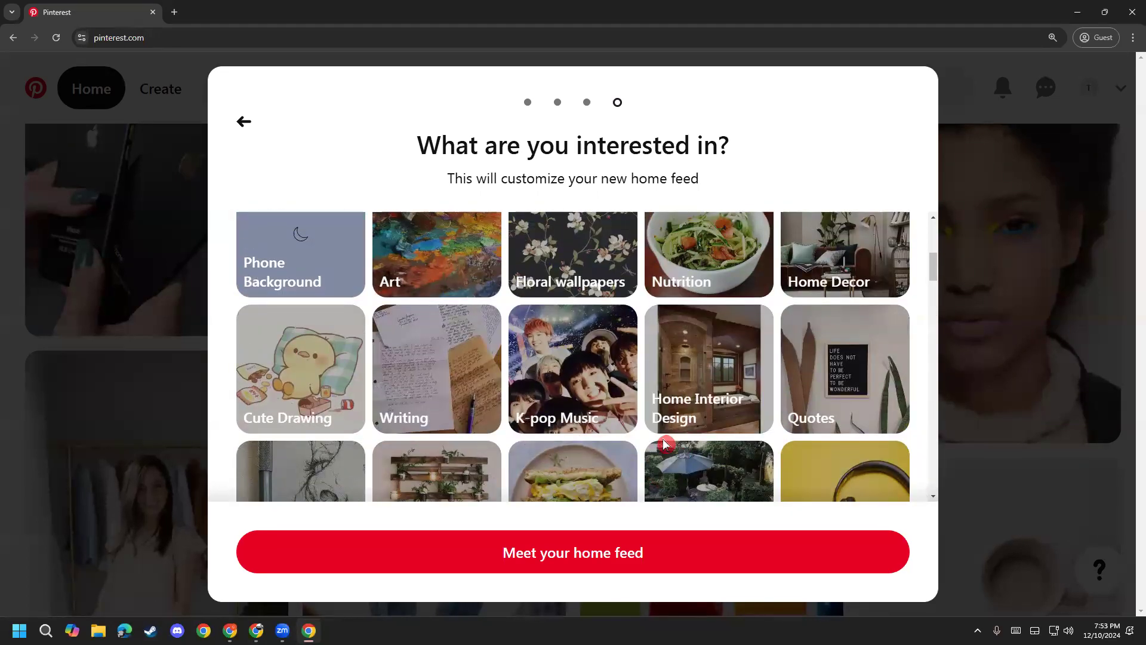
{"action": "scroll", "coordinate": [886, 397], "scroll_direction": "down", "scroll_amount": 2}
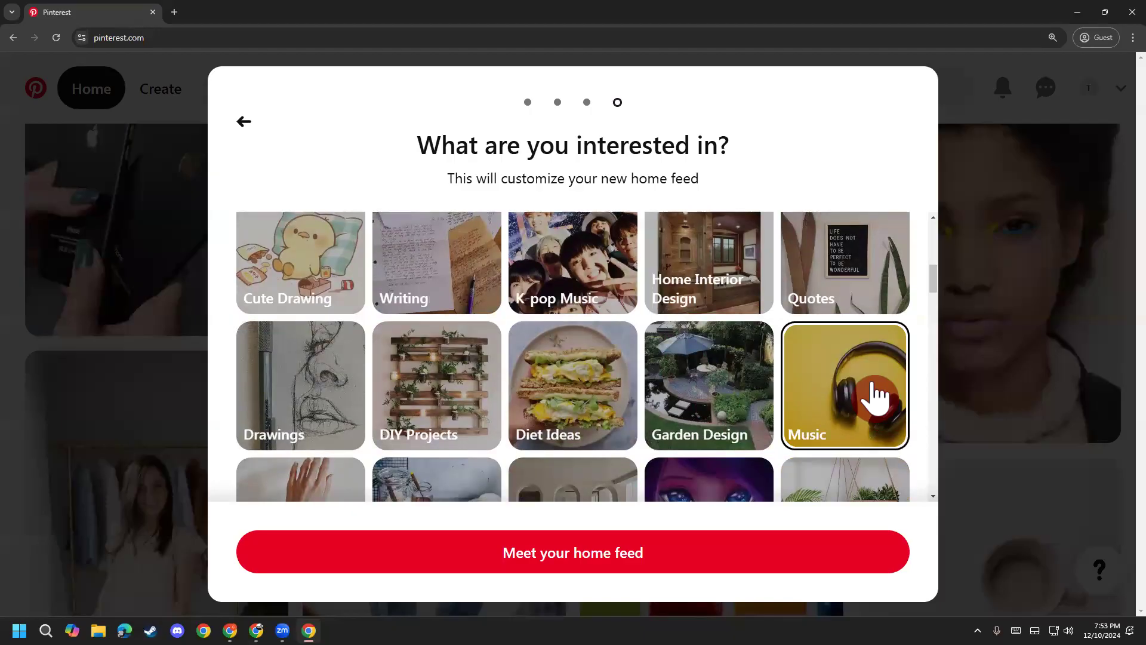
{"action": "left_click", "coordinate": [875, 397]}
{"action": "scroll", "coordinate": [844, 410], "scroll_direction": "up", "scroll_amount": 4}
{"action": "scroll", "coordinate": [850, 425], "scroll_direction": "down", "scroll_amount": 4}
{"action": "scroll", "coordinate": [851, 425], "scroll_direction": "down", "scroll_amount": 15}
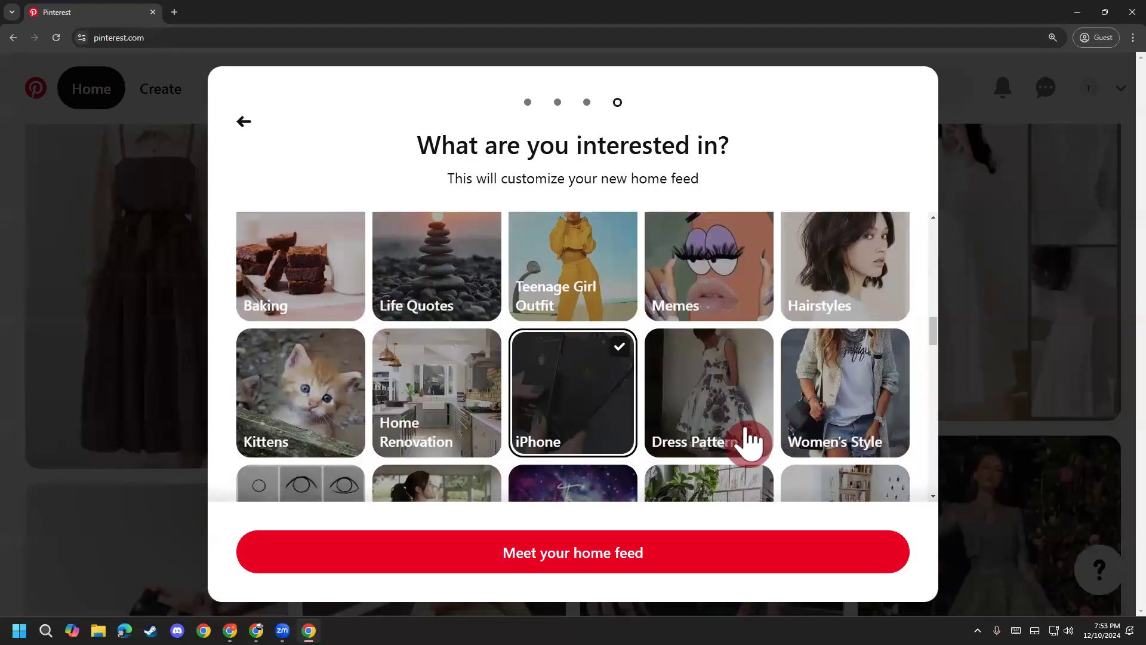
{"action": "scroll", "coordinate": [669, 459], "scroll_direction": "down", "scroll_amount": 5}
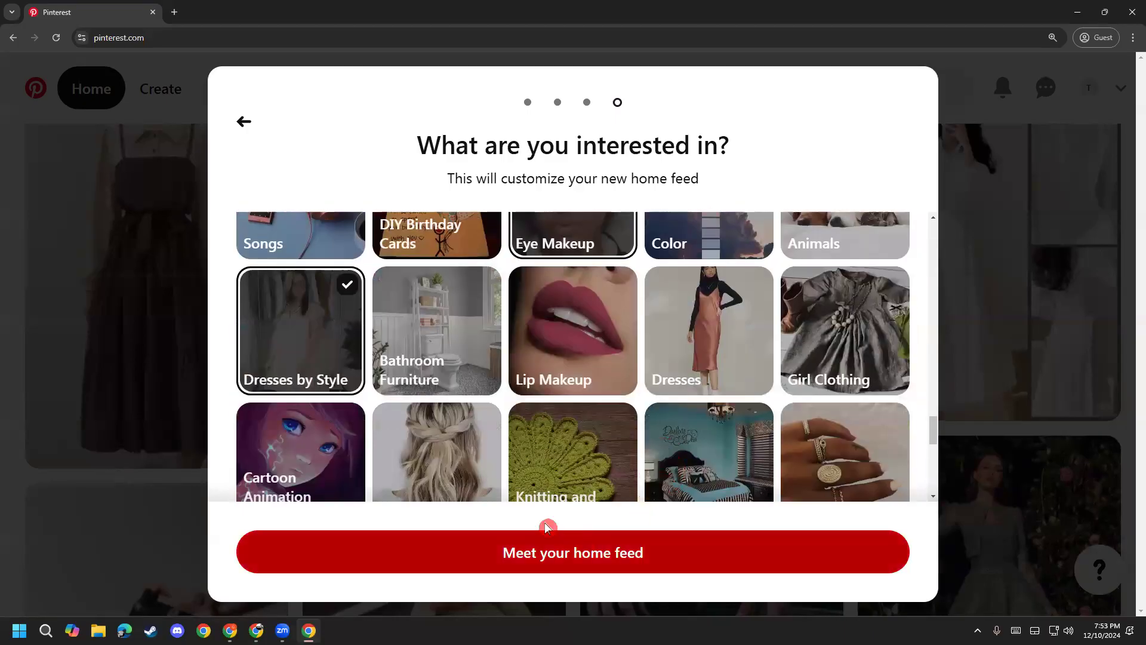
{"action": "left_click", "coordinate": [593, 567]}
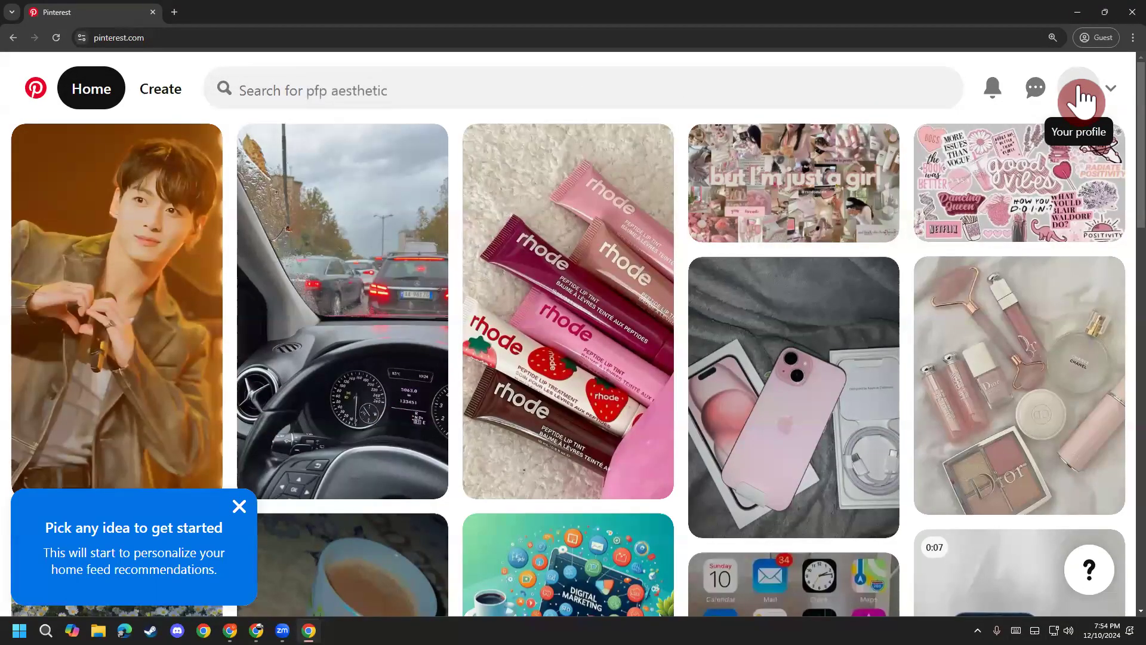
Step: Open the new account's profile page from the header avatar
{"action": "left_click", "coordinate": [1081, 102]}
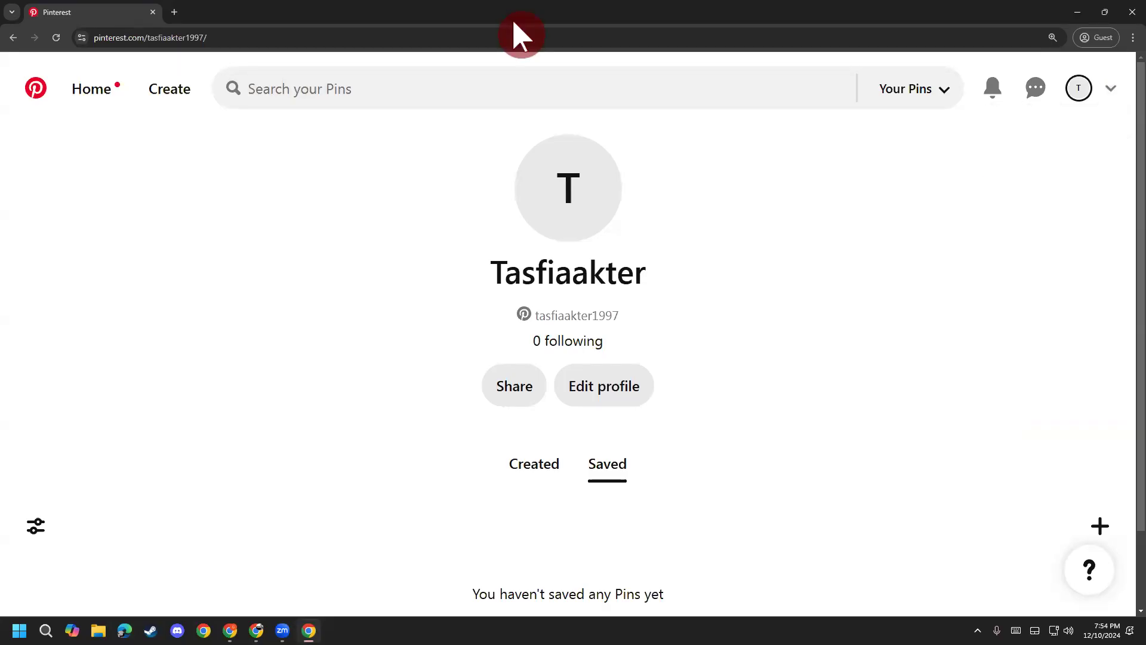
Step: Annotate the screen by circling the profile avatar and drawing an arrow to it
{"action": "key", "text": "ctrl+2"}
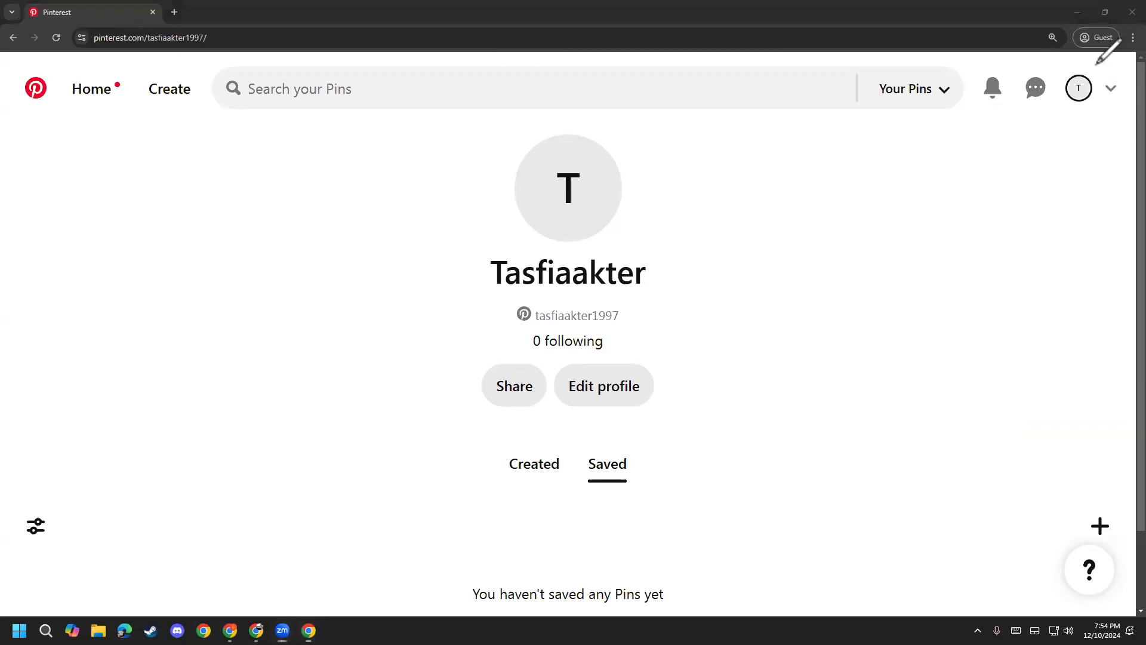
{"action": "mouse_move", "coordinate": [1096, 63]}
{"action": "left_mouse_down"}
{"action": "mouse_move", "coordinate": [1081, 120]}
{"action": "mouse_move", "coordinate": [1071, 77]}
{"action": "left_mouse_up"}
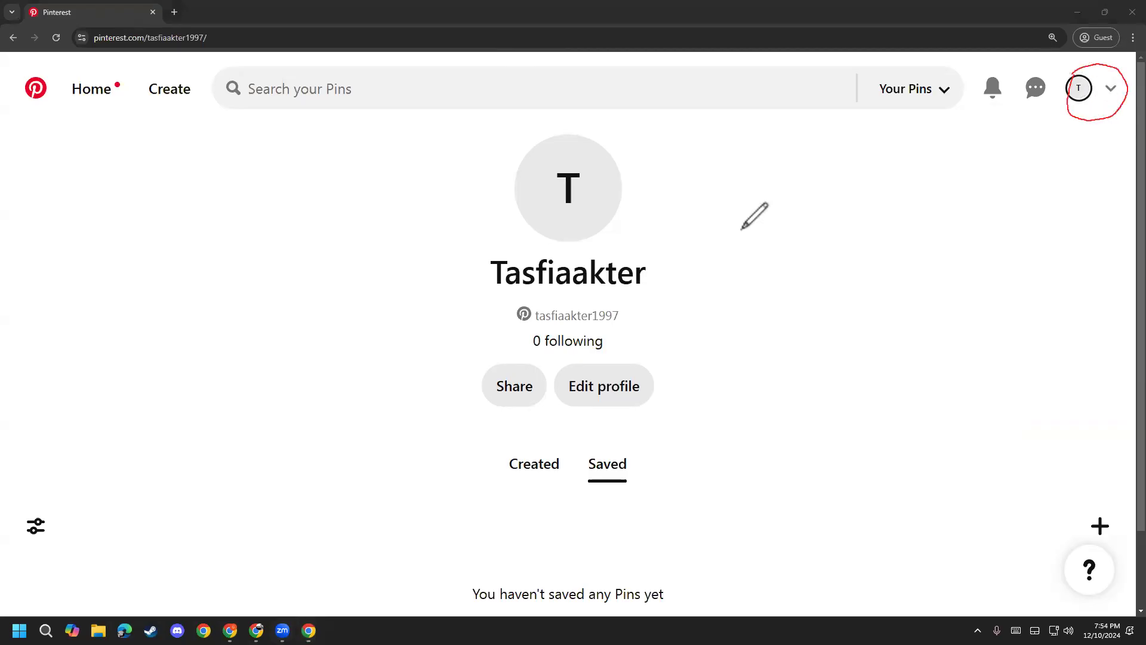
{"action": "left_click_drag", "start_coordinate": [355, 336], "coordinate": [1064, 97]}
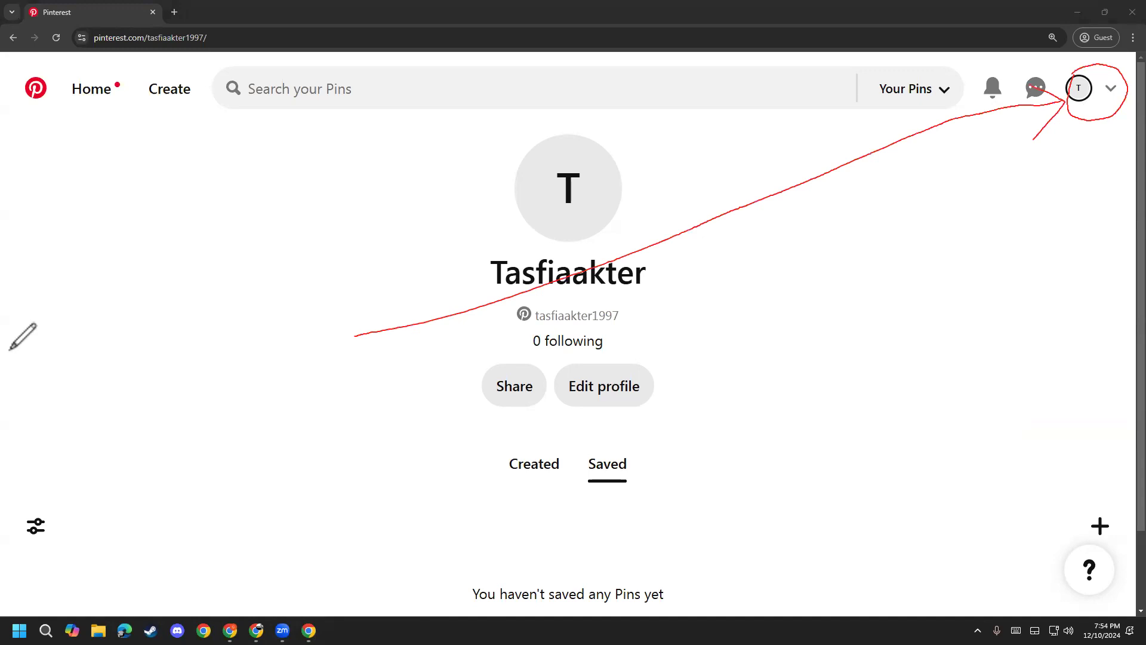
Step: Erase the arrow and circle annotations, then open the account options dropdown
{"action": "key", "text": "e"}
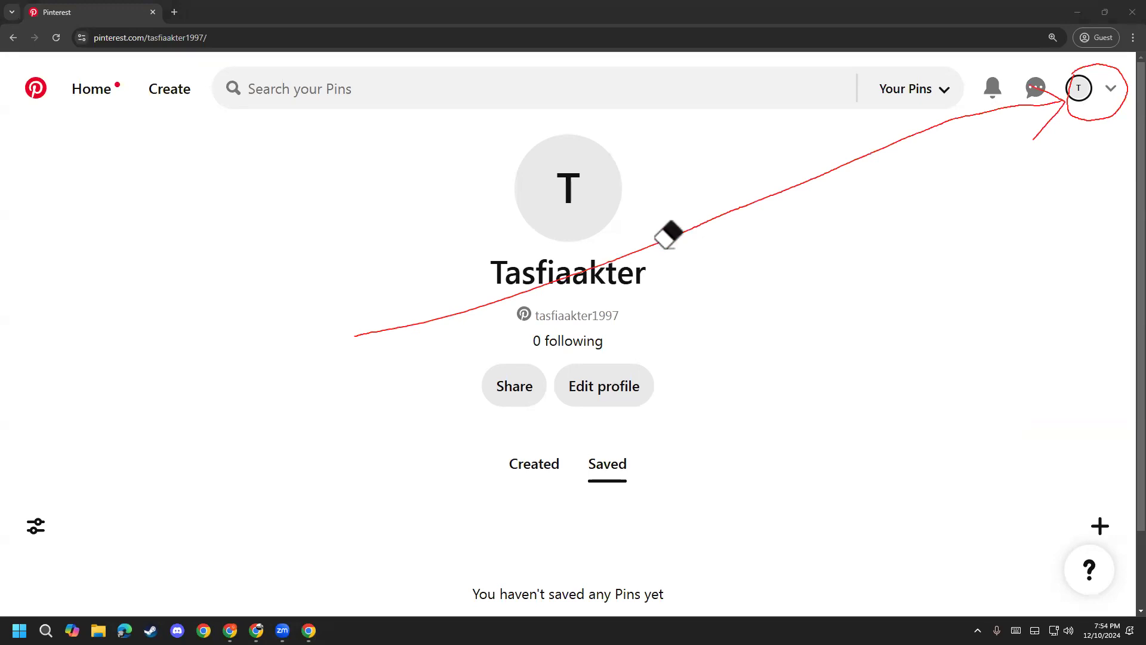
{"action": "left_click", "coordinate": [665, 239]}
{"action": "left_click", "coordinate": [1065, 100]}
{"action": "left_click", "coordinate": [1062, 109]}
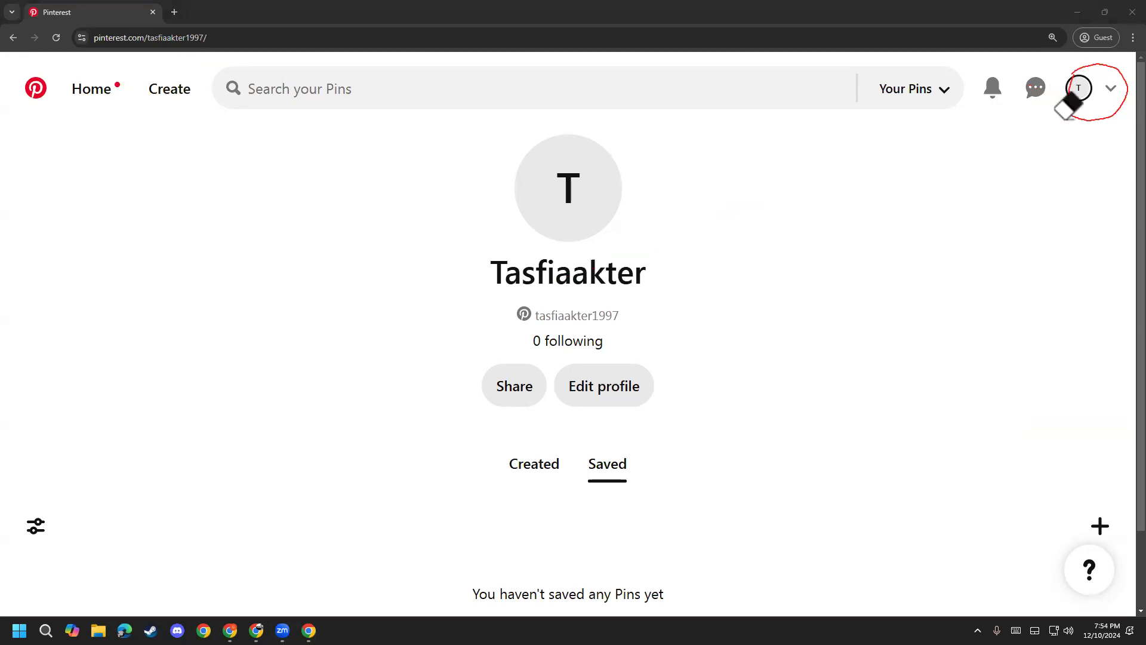
{"action": "left_click", "coordinate": [1101, 106]}
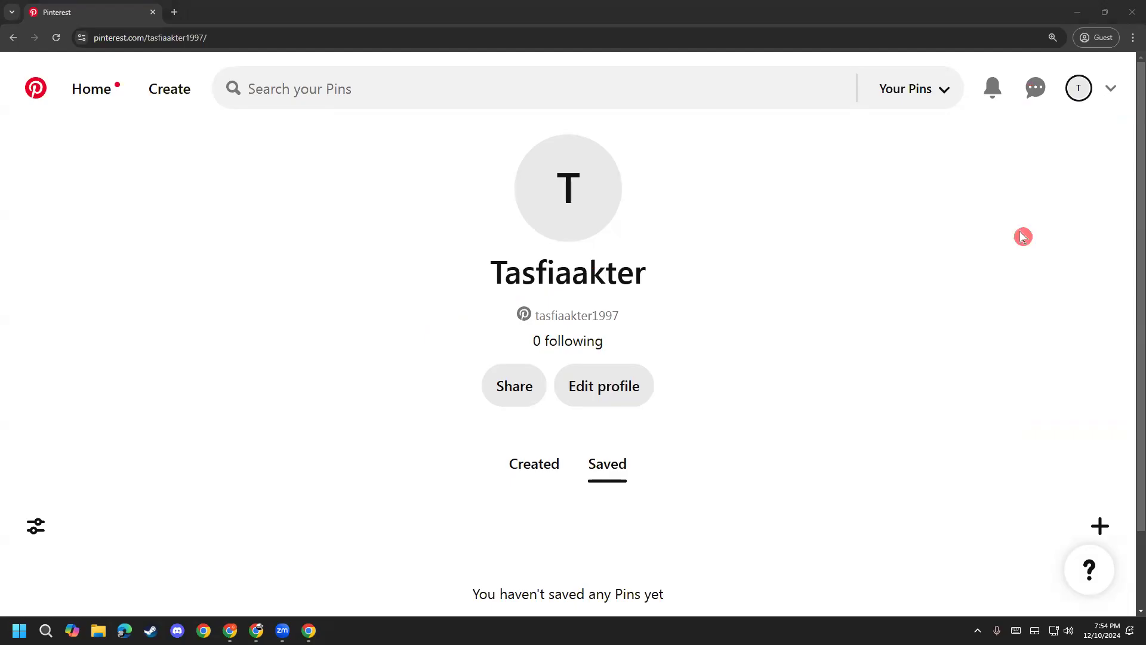
{"action": "left_click", "coordinate": [1113, 95]}
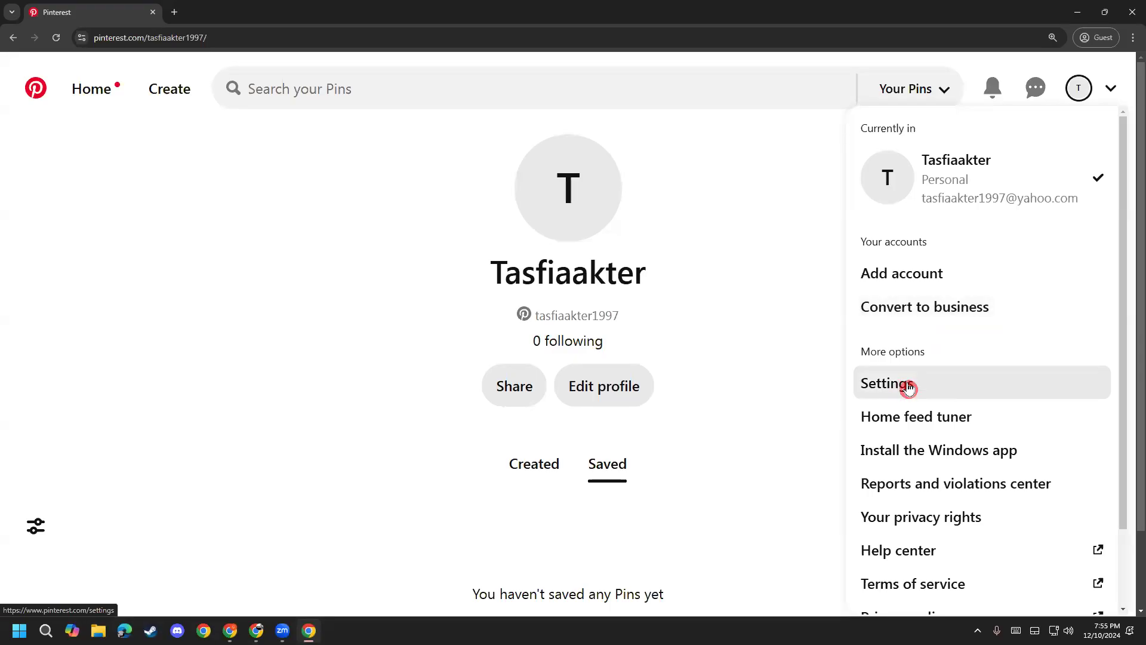
Step: Open Settings from the dropdown and go to the Account management section
{"action": "left_click", "coordinate": [908, 388]}
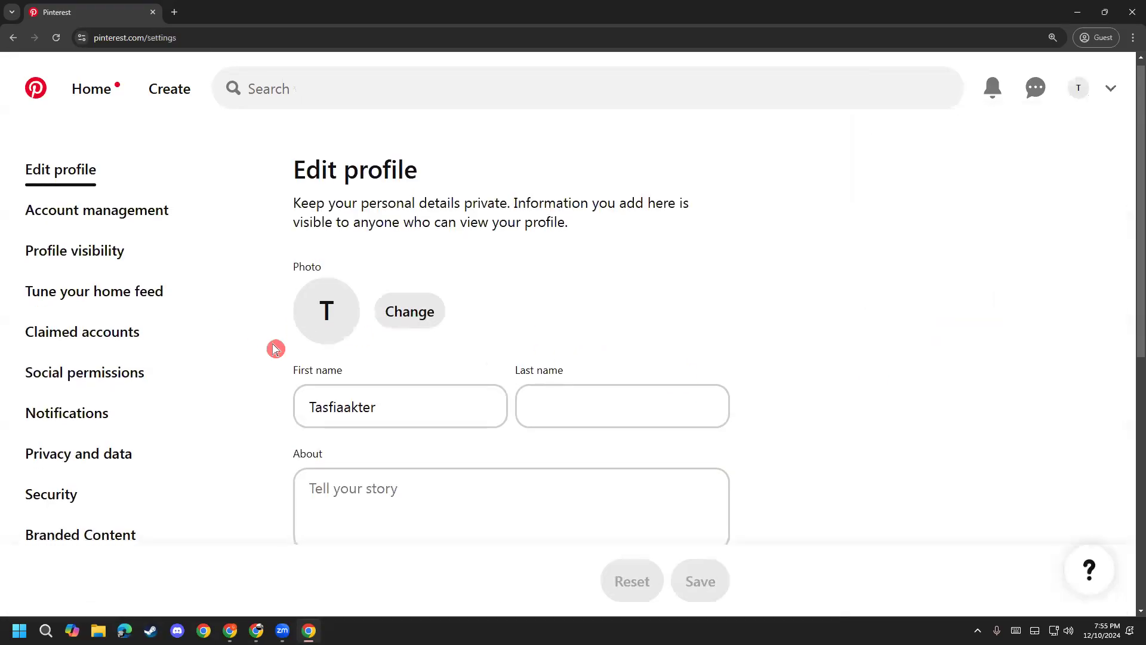
{"action": "scroll", "coordinate": [287, 352], "scroll_direction": "down", "scroll_amount": 2}
{"action": "scroll", "coordinate": [246, 306], "scroll_direction": "up", "scroll_amount": 1}
{"action": "scroll", "coordinate": [299, 335], "scroll_direction": "down", "scroll_amount": 4}
{"action": "scroll", "coordinate": [255, 396], "scroll_direction": "down", "scroll_amount": 2}
{"action": "scroll", "coordinate": [261, 391], "scroll_direction": "up", "scroll_amount": 7}
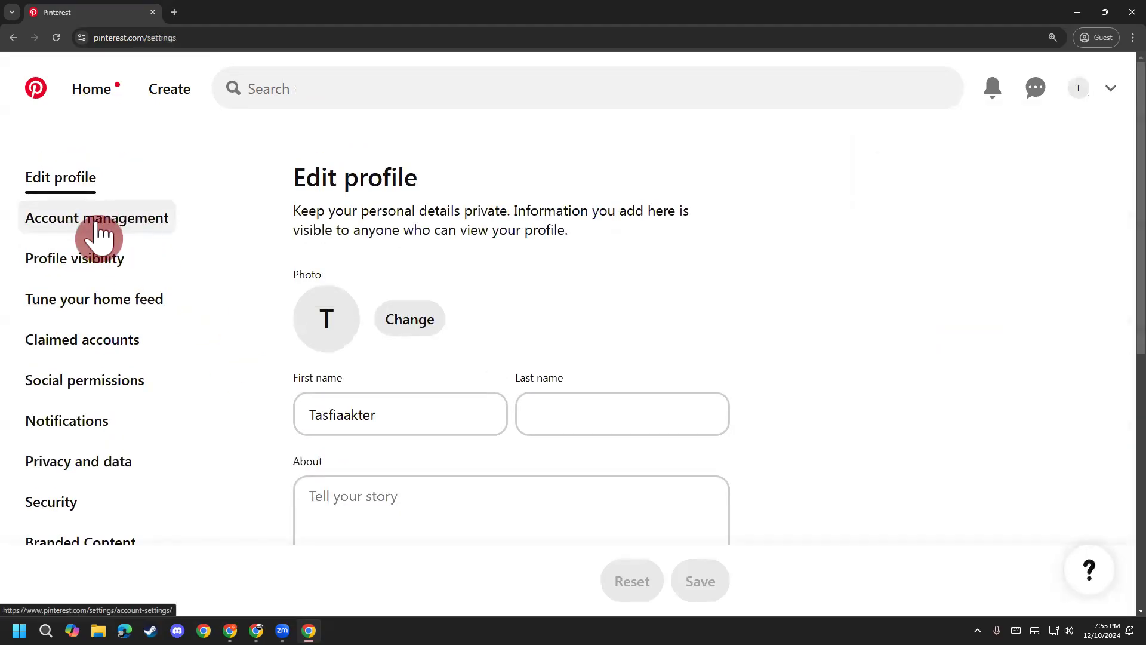
{"action": "left_click", "coordinate": [101, 232]}
{"action": "scroll", "coordinate": [316, 394], "scroll_direction": "down", "scroll_amount": 3}
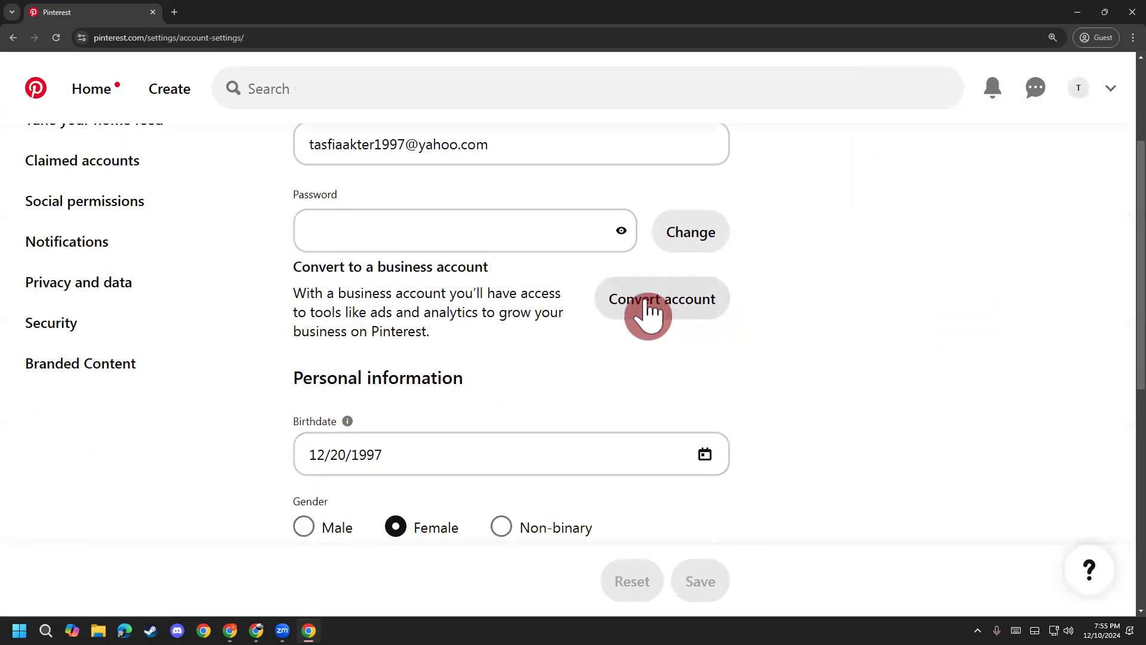
{"action": "scroll", "coordinate": [649, 315], "scroll_direction": "up", "scroll_amount": 2}
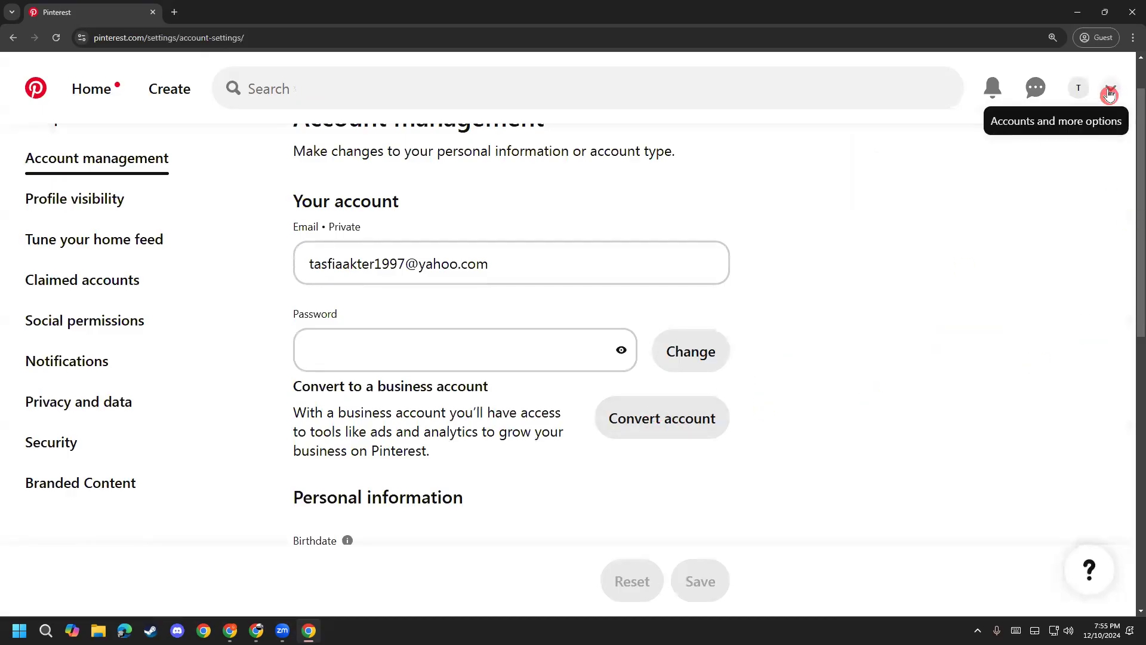
Step: Choose Convert to business from the account options dropdown
{"action": "left_click", "coordinate": [1114, 90]}
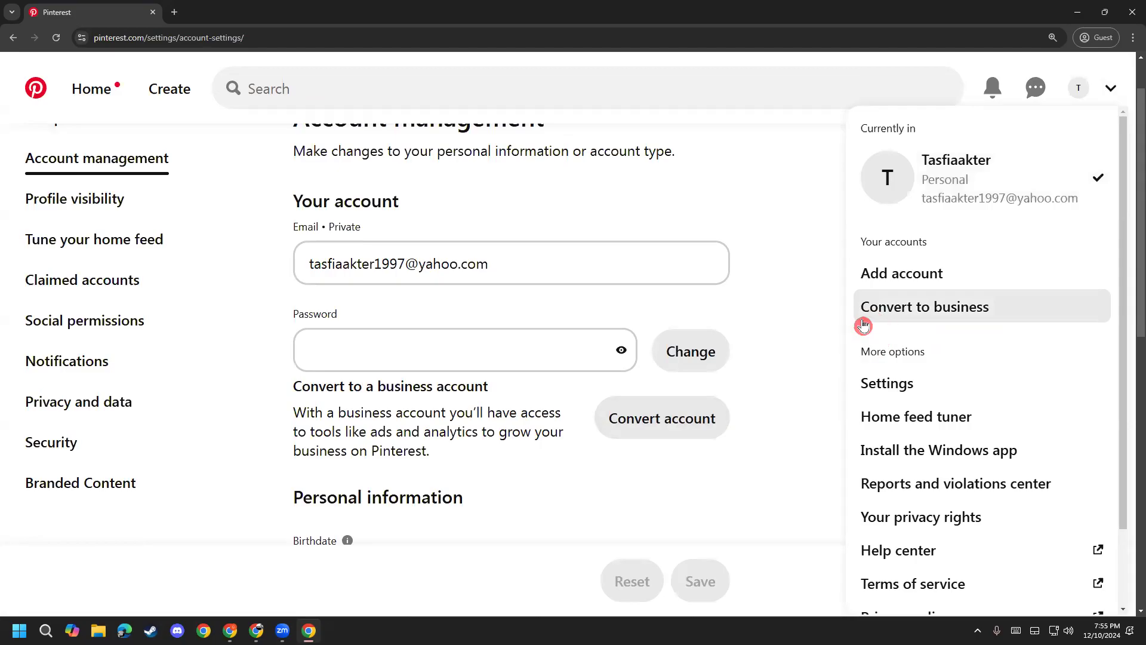
{"action": "left_click", "coordinate": [946, 313]}
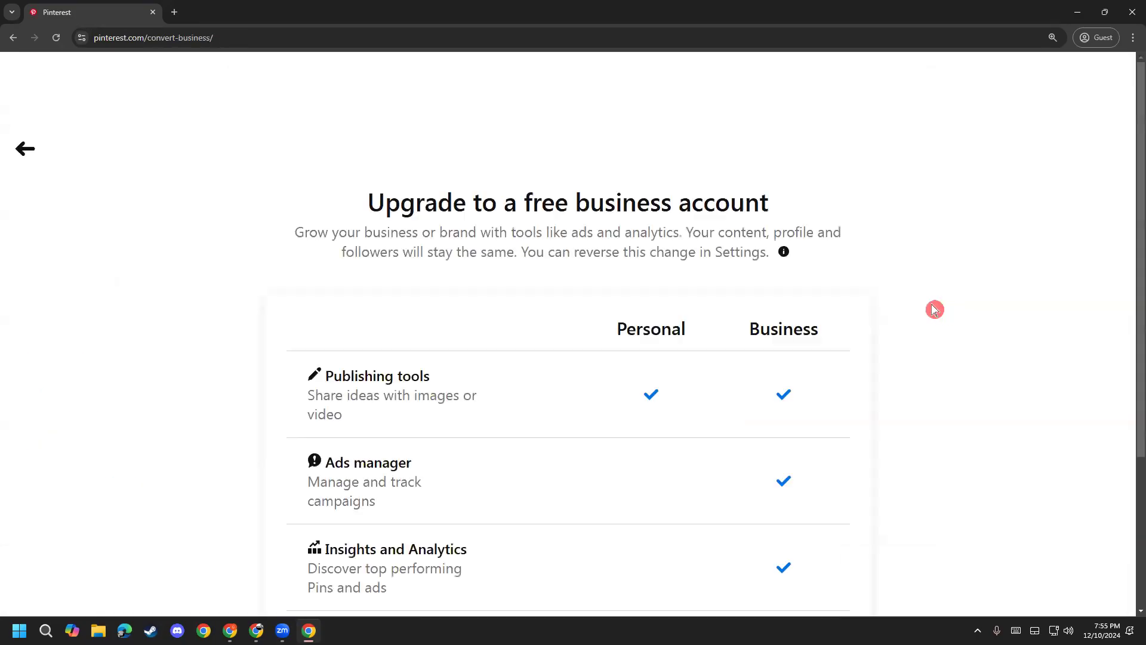
{"action": "scroll", "coordinate": [204, 328], "scroll_direction": "down", "scroll_amount": 2}
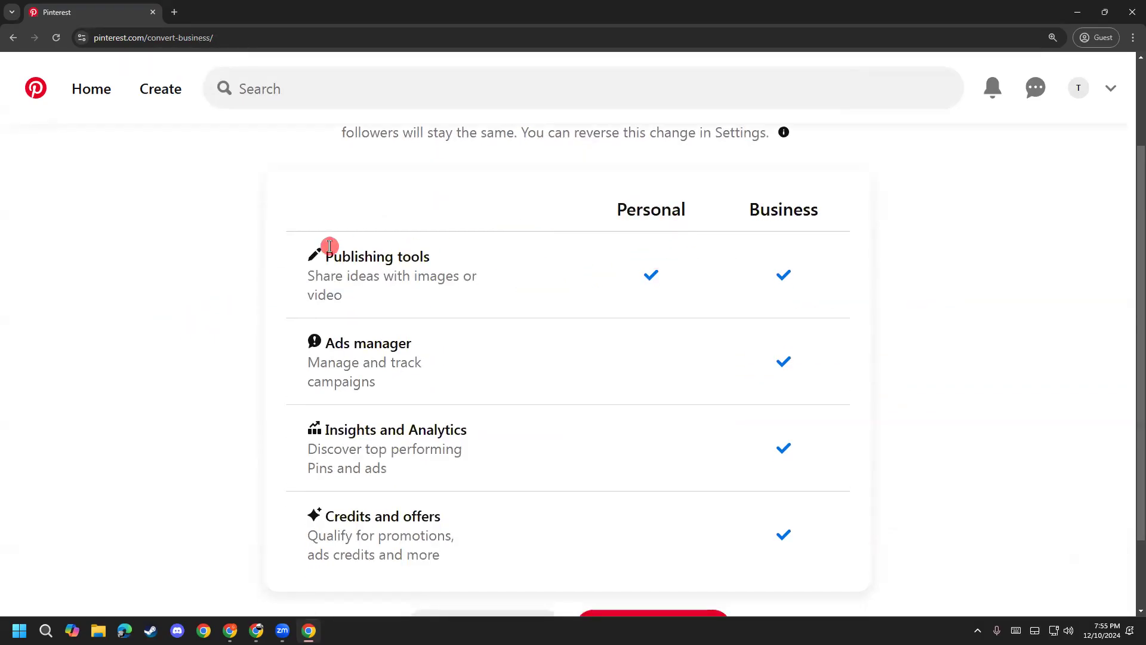
Step: Highlight comparison features: Publishing tools, Ads manager, Insights and Analytics, Credits and offers
{"action": "left_click_drag", "start_coordinate": [330, 251], "coordinate": [452, 266]}
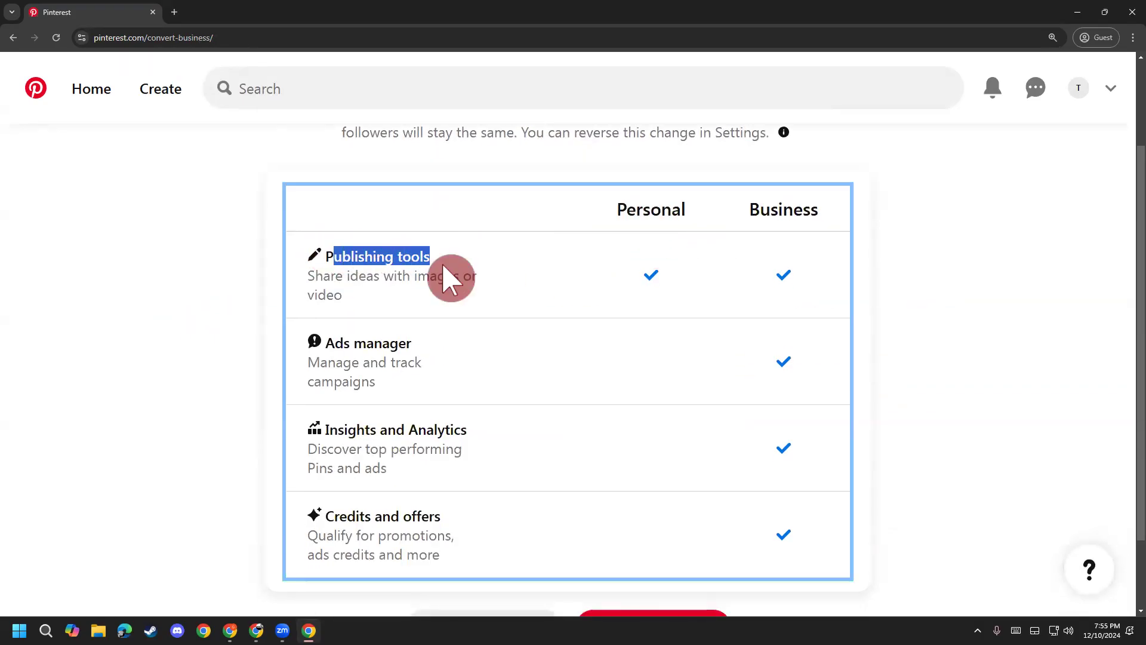
{"action": "left_click", "coordinate": [521, 279]}
{"action": "left_click_drag", "start_coordinate": [757, 212], "coordinate": [798, 209]}
{"action": "left_click", "coordinate": [787, 215]}
{"action": "left_click_drag", "start_coordinate": [352, 342], "coordinate": [381, 342]}
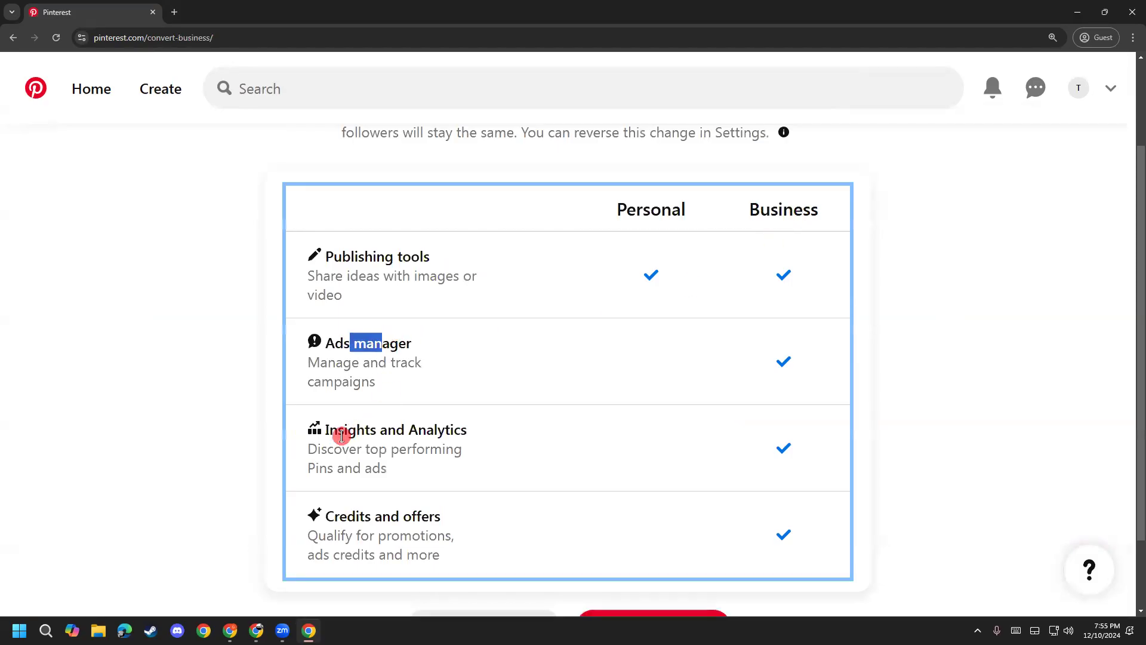
{"action": "left_click_drag", "start_coordinate": [341, 432], "coordinate": [466, 447]}
{"action": "left_click_drag", "start_coordinate": [347, 519], "coordinate": [425, 523]}
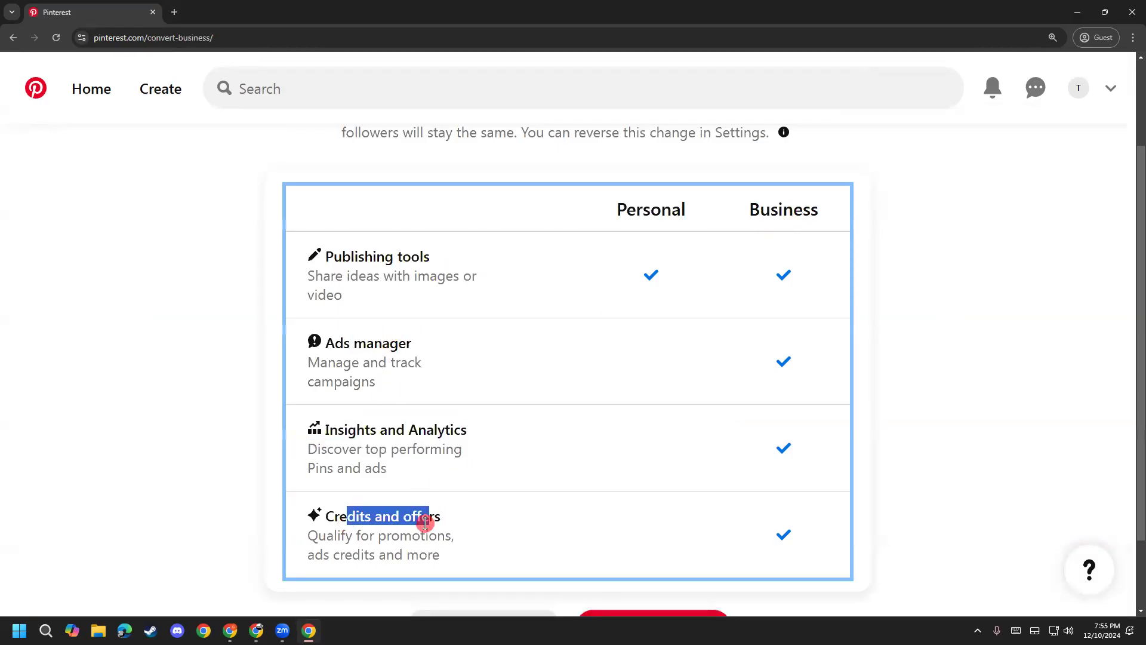
{"action": "left_click", "coordinate": [422, 495]}
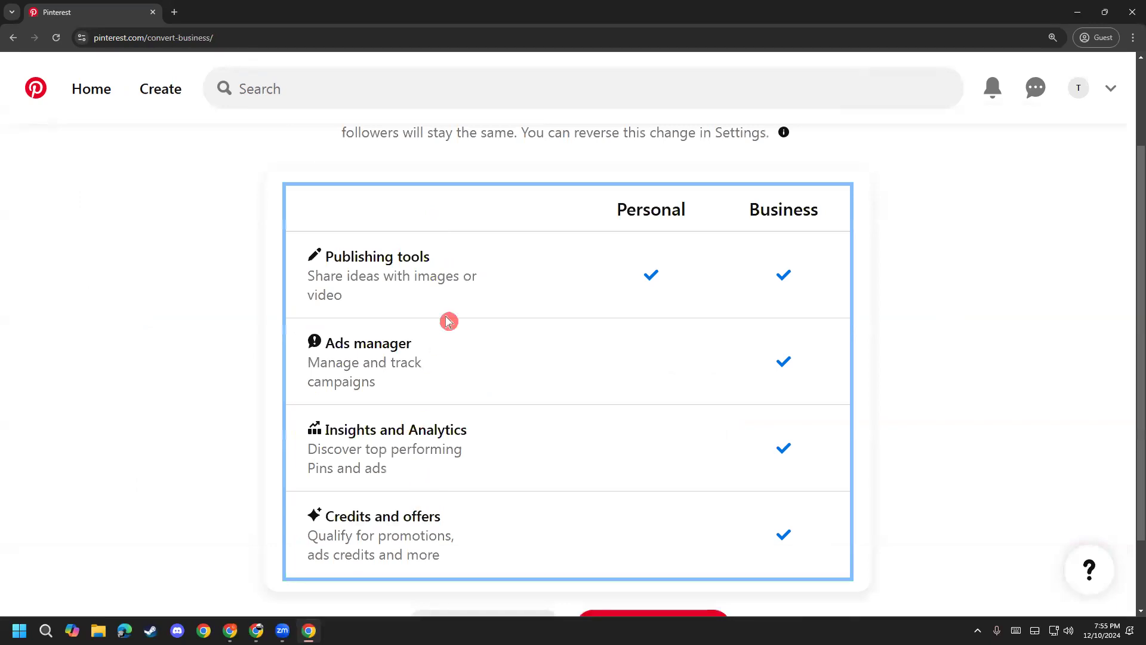
{"action": "scroll", "coordinate": [757, 371], "scroll_direction": "down", "scroll_amount": 2}
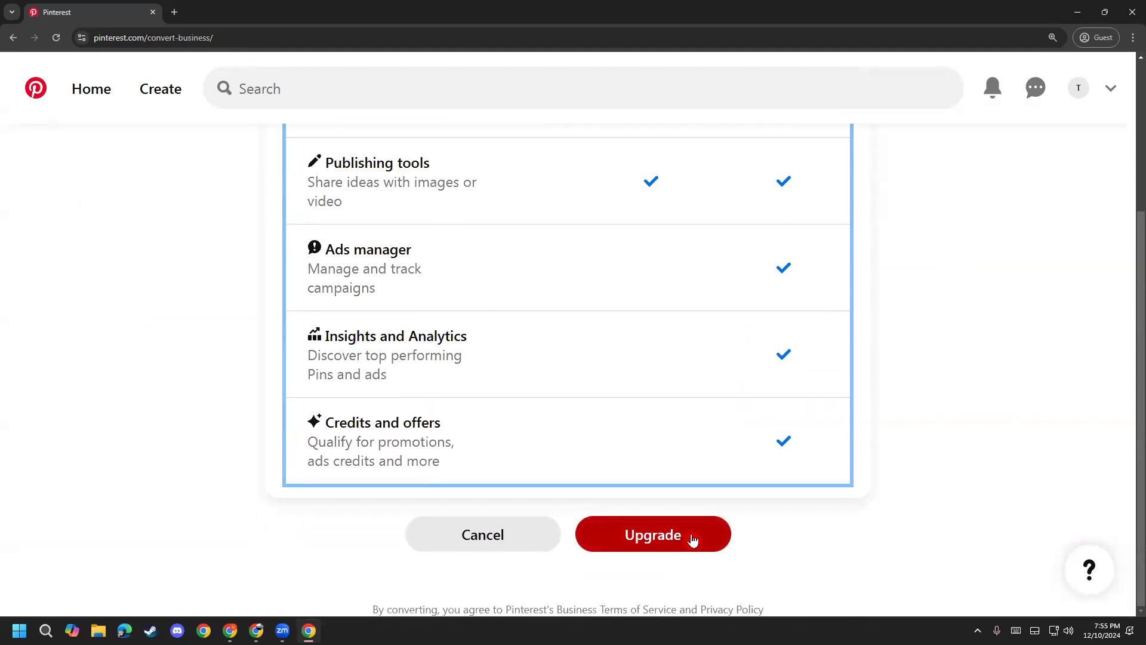
{"action": "scroll", "coordinate": [657, 578], "scroll_direction": "up", "scroll_amount": 2}
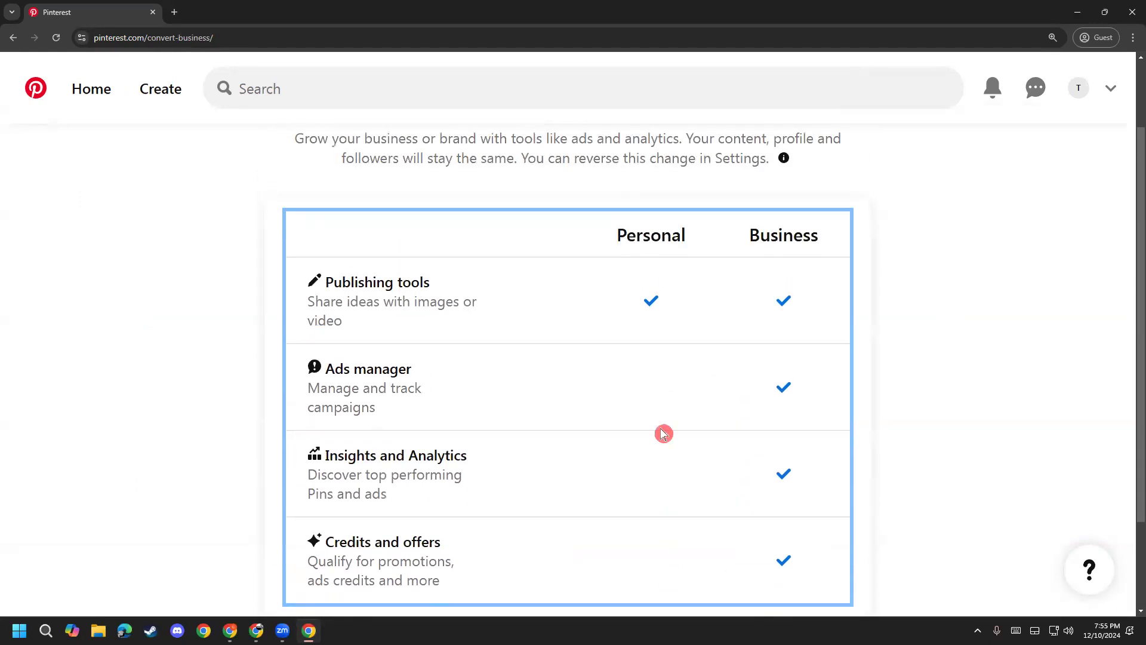
{"action": "scroll", "coordinate": [641, 161], "scroll_direction": "down", "scroll_amount": 2}
{"action": "scroll", "coordinate": [636, 166], "scroll_direction": "up", "scroll_amount": 2}
{"action": "left_click_drag", "start_coordinate": [769, 234], "coordinate": [808, 233]}
{"action": "left_click", "coordinate": [814, 266]}
{"action": "scroll", "coordinate": [798, 278], "scroll_direction": "down", "scroll_amount": 2}
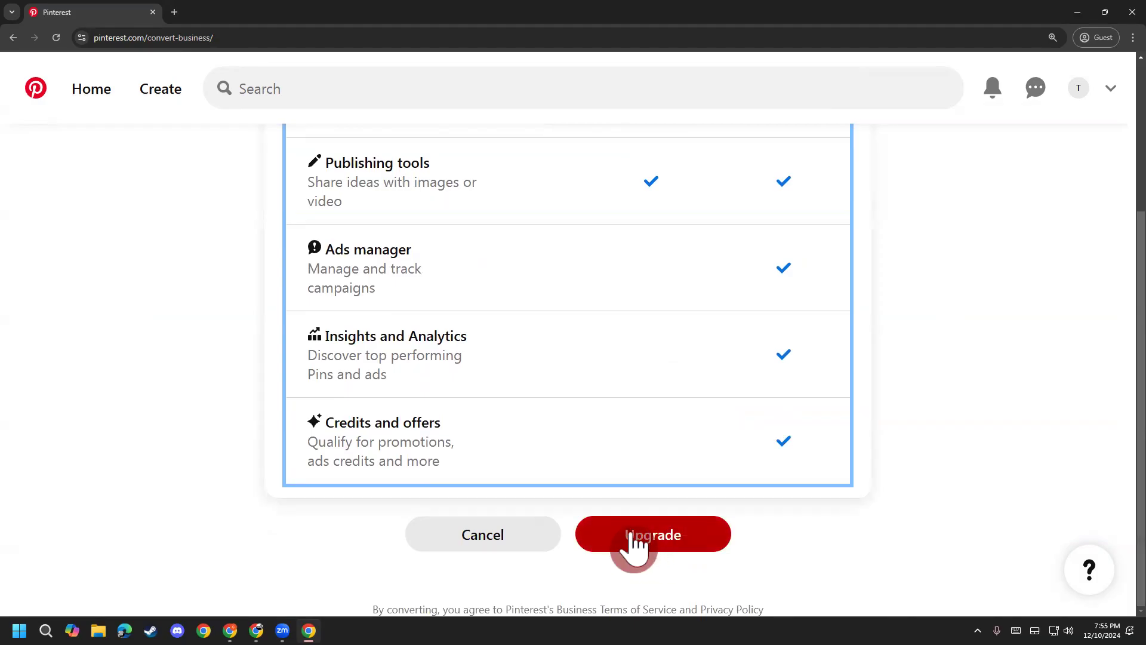
Step: Confirm the upgrade to a business account with the Upgrade button
{"action": "left_click", "coordinate": [655, 535]}
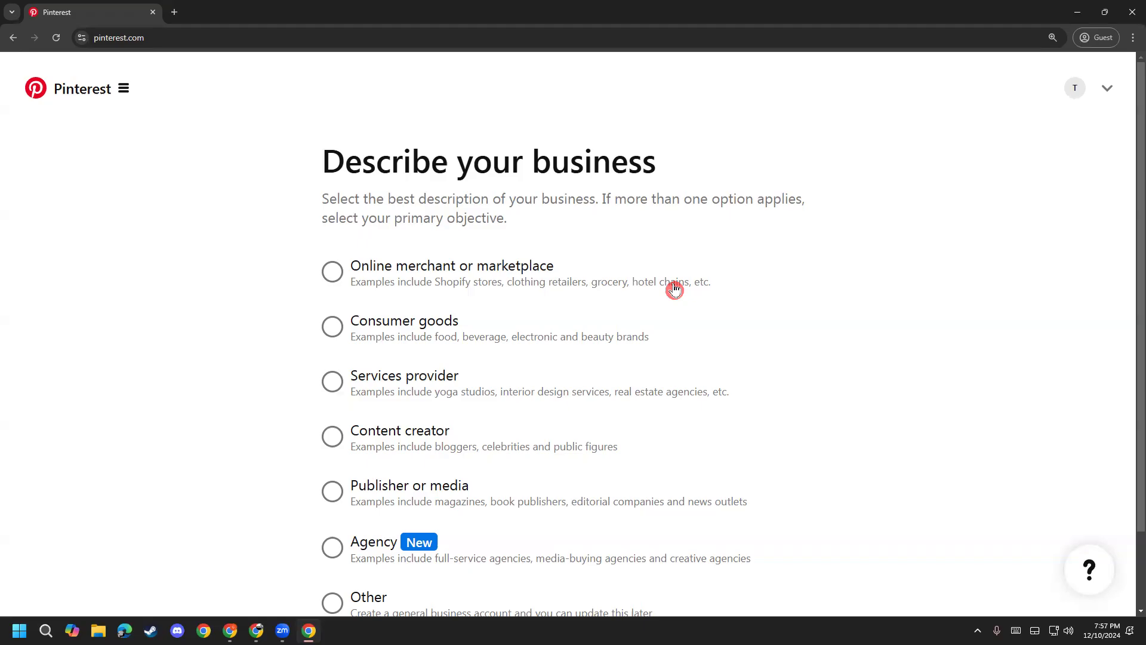
Step: Try Online merchant, Consumer goods, Services provider and Content creator as business types
{"action": "left_click", "coordinate": [346, 279]}
{"action": "scroll", "coordinate": [494, 267], "scroll_direction": "down", "scroll_amount": 1}
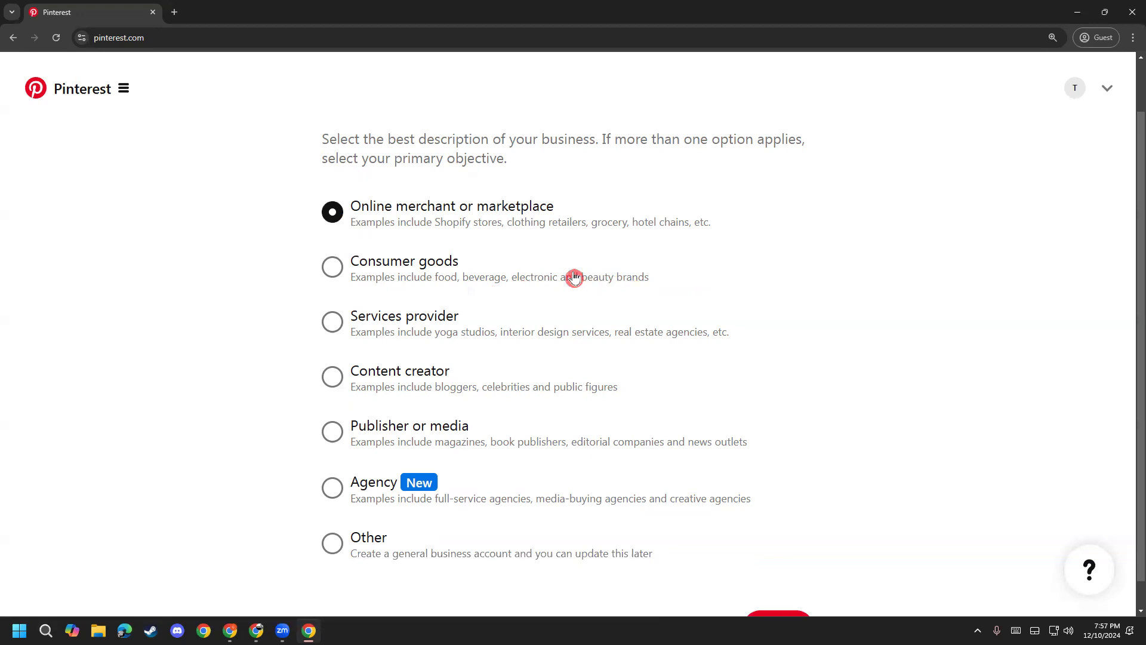
{"action": "left_click", "coordinate": [406, 267]}
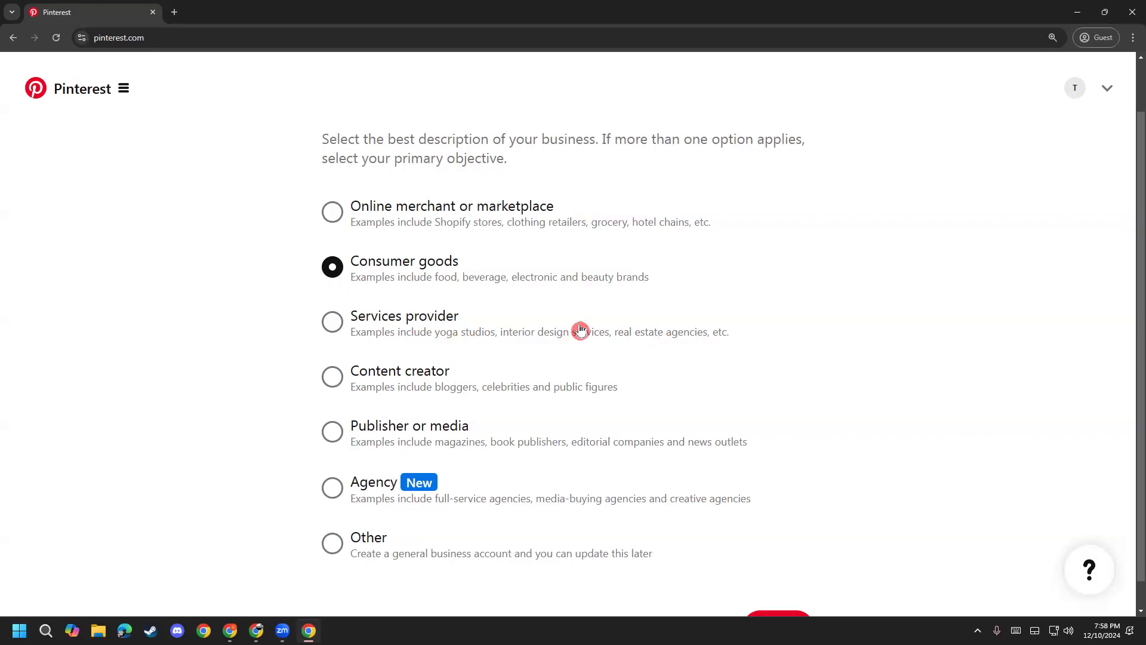
{"action": "left_click", "coordinate": [425, 322]}
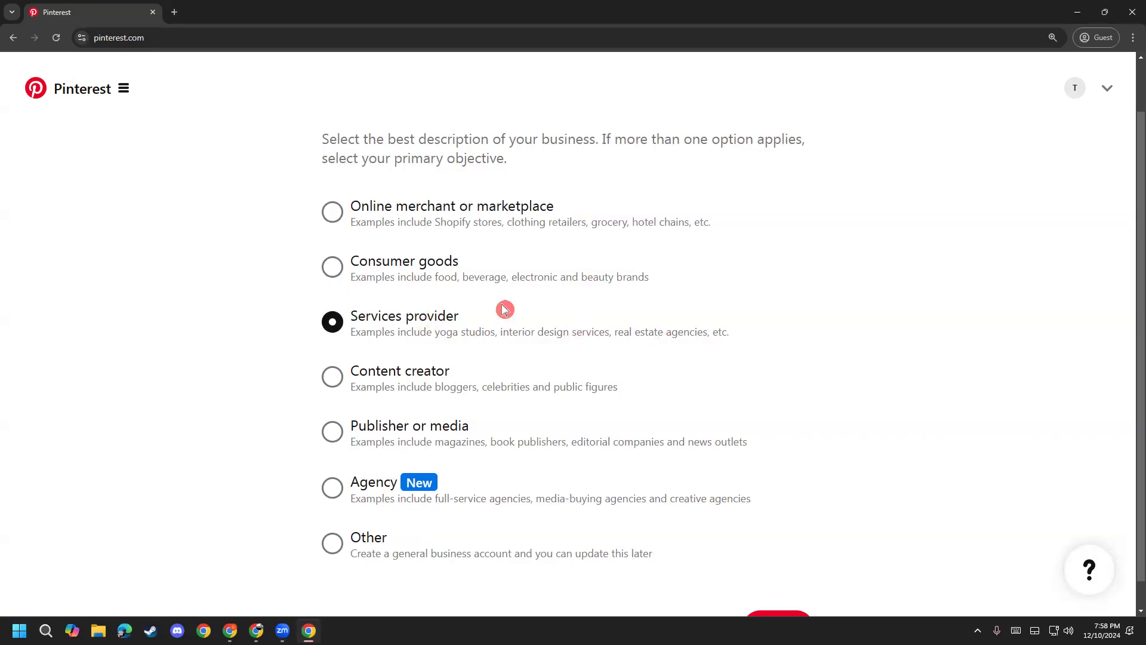
{"action": "left_click", "coordinate": [393, 371]}
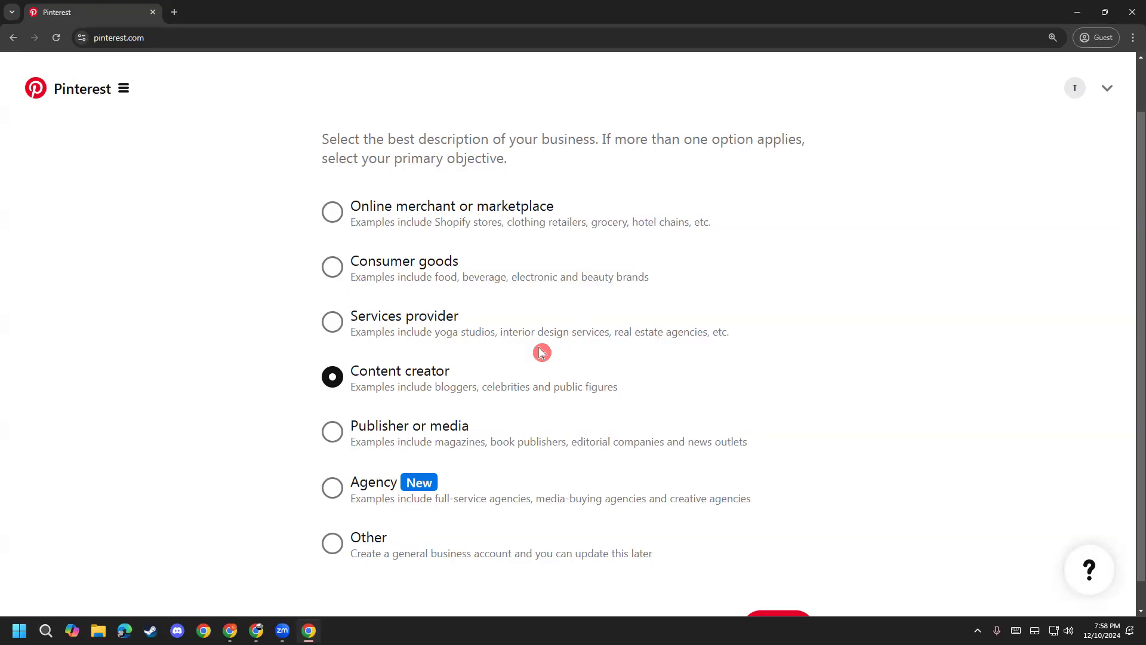
{"action": "scroll", "coordinate": [411, 355], "scroll_direction": "down", "scroll_amount": 1}
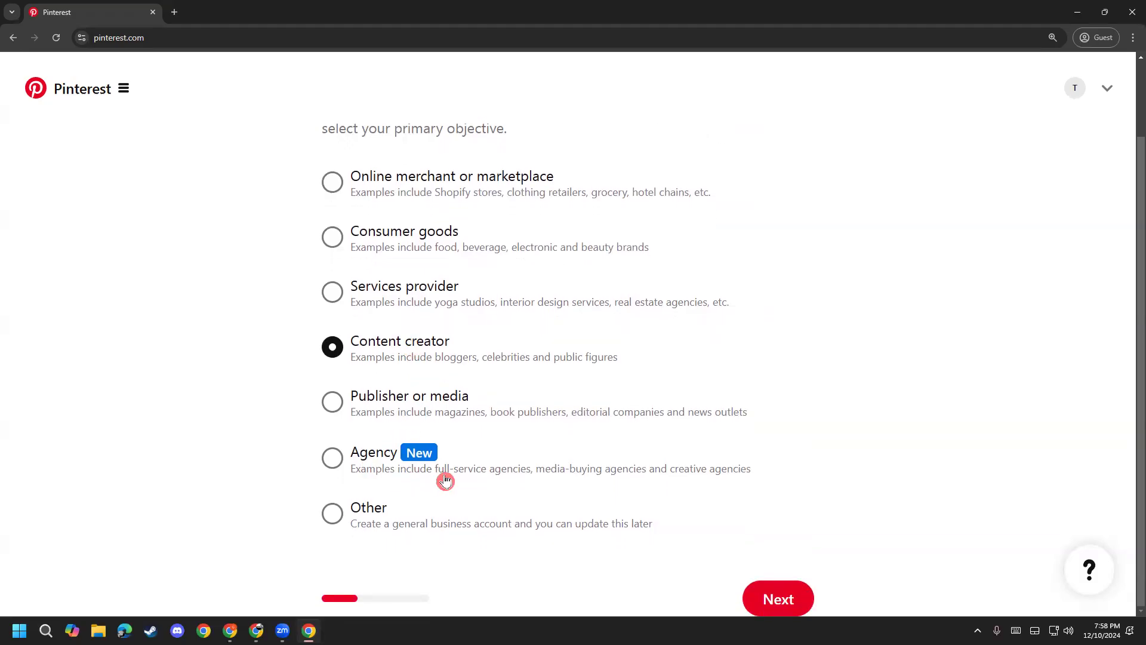
Step: Try Agency and Other, then settle on Publisher or media
{"action": "left_click_drag", "start_coordinate": [457, 478], "coordinate": [746, 476]}
{"action": "left_click", "coordinate": [606, 475]}
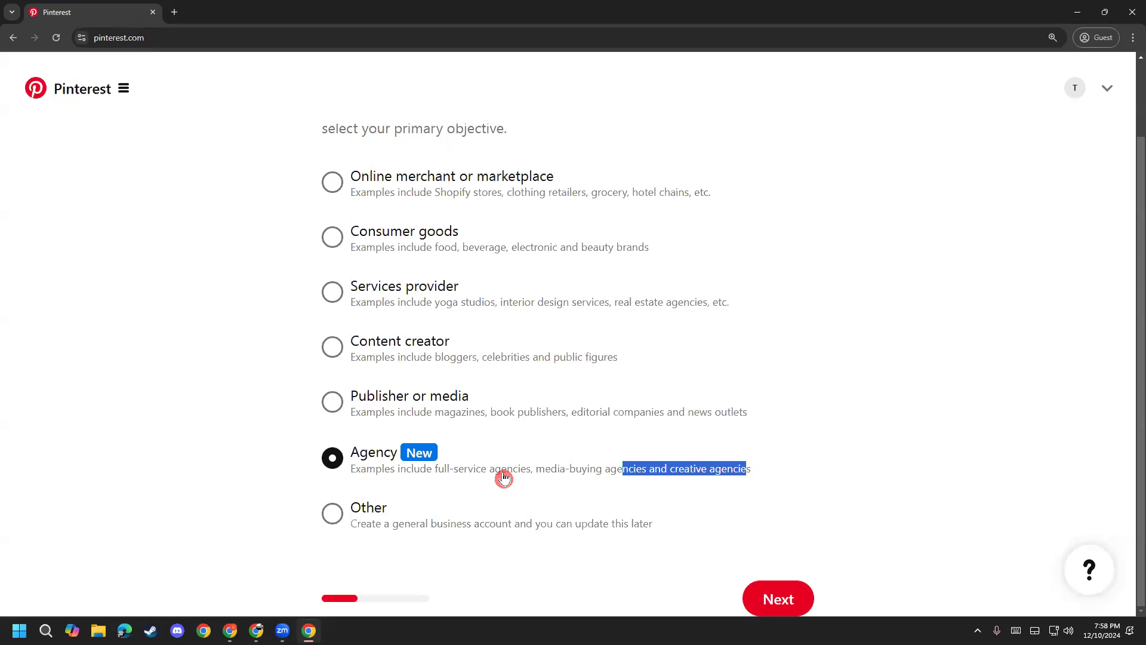
{"action": "left_click", "coordinate": [379, 508]}
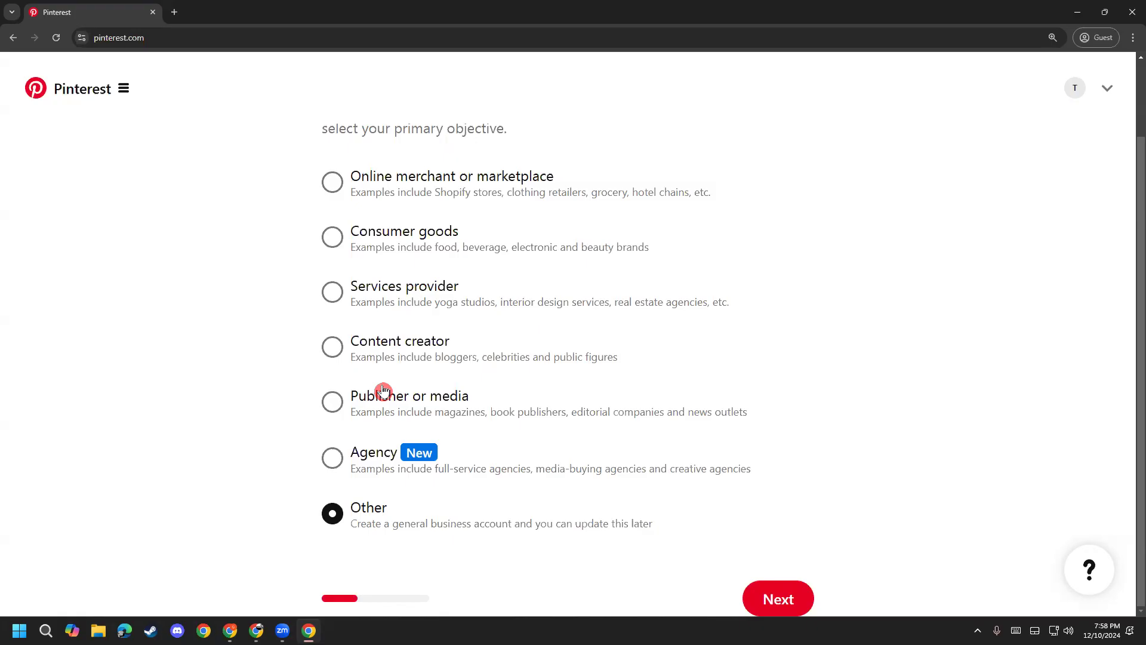
{"action": "left_click", "coordinate": [383, 391]}
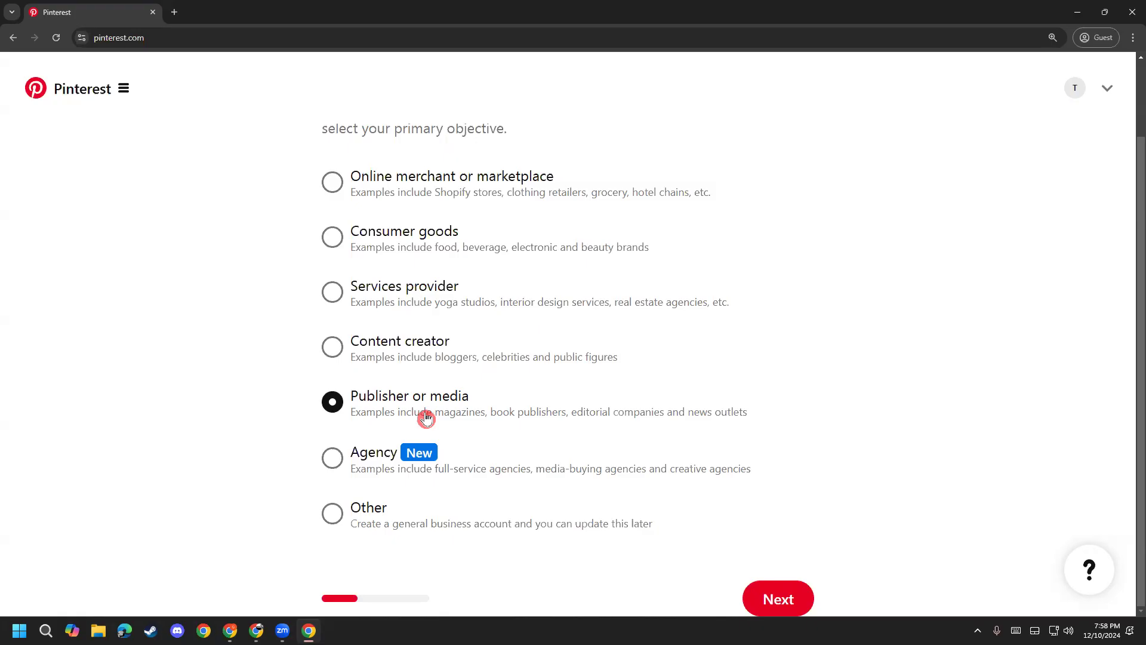
Step: Highlight the Publisher or media examples like book publishers and news outlets
{"action": "left_click_drag", "start_coordinate": [422, 417], "coordinate": [664, 415]}
{"action": "left_click", "coordinate": [494, 417]}
{"action": "left_click", "coordinate": [710, 415]}
{"action": "left_click_drag", "start_coordinate": [764, 417], "coordinate": [410, 435]}
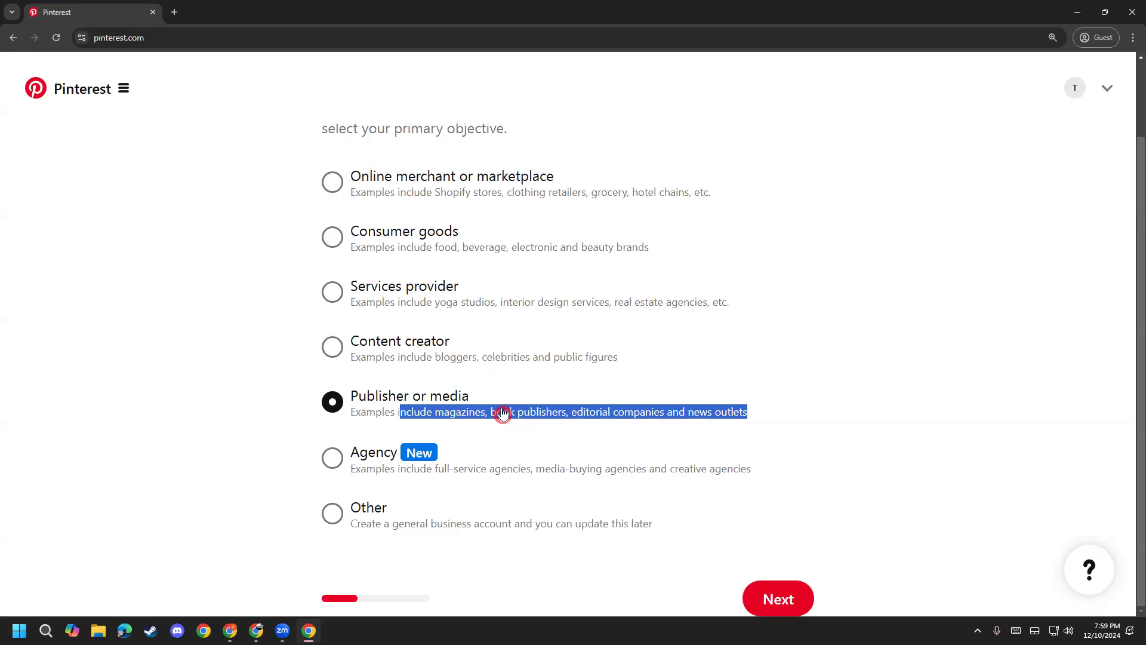
{"action": "left_click", "coordinate": [502, 413]}
{"action": "left_click_drag", "start_coordinate": [350, 412], "coordinate": [677, 409]}
{"action": "left_click", "coordinate": [634, 409]}
{"action": "left_click_drag", "start_coordinate": [490, 412], "coordinate": [660, 414]}
{"action": "left_click", "coordinate": [585, 421]}
{"action": "left_click_drag", "start_coordinate": [564, 416], "coordinate": [727, 421]}
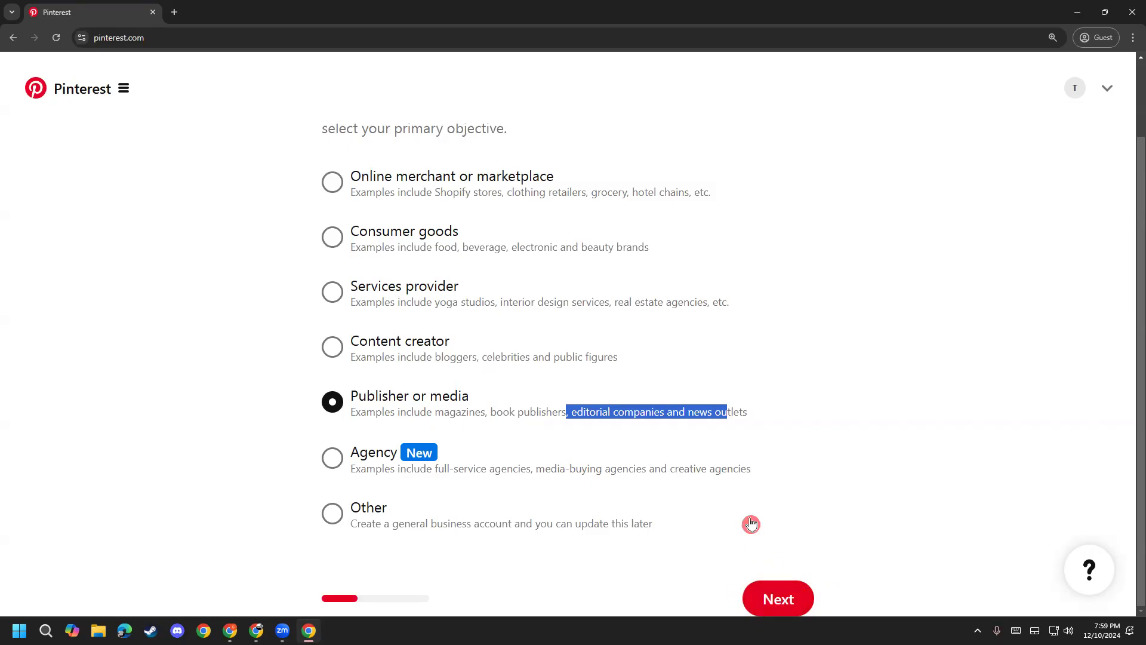
Step: Continue to the next business setup step with Next
{"action": "key", "text": "ctrl+plus"}
{"action": "key", "text": "ctrl+plus"}
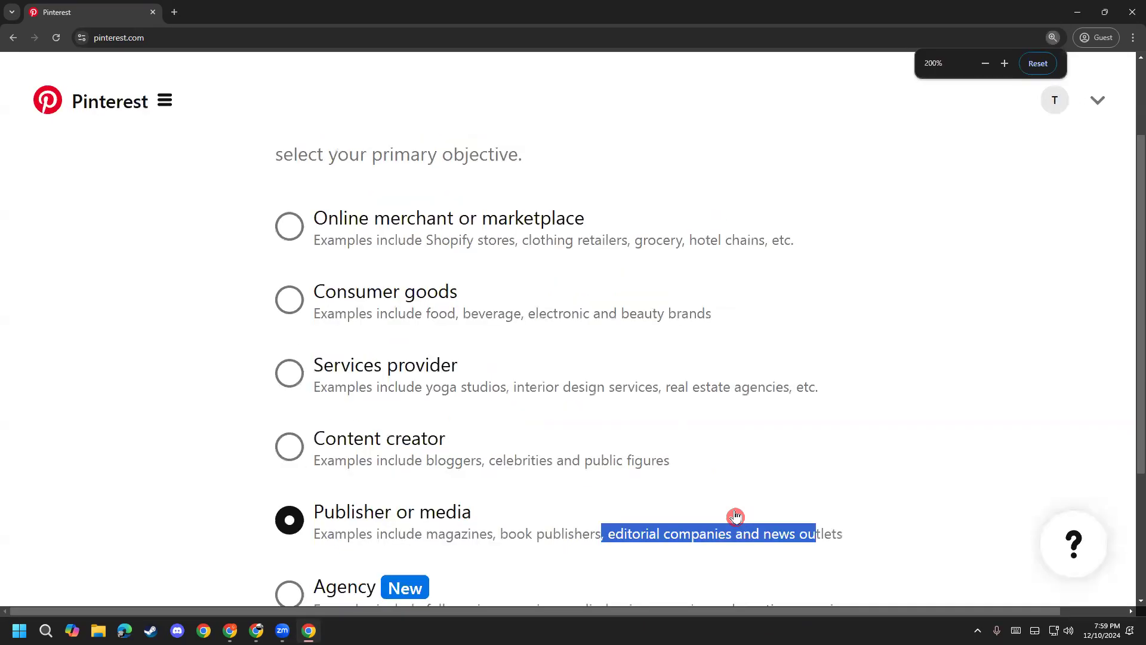
{"action": "scroll", "coordinate": [735, 516], "scroll_direction": "down", "scroll_amount": 2}
{"action": "key", "text": "ctrl+minus"}
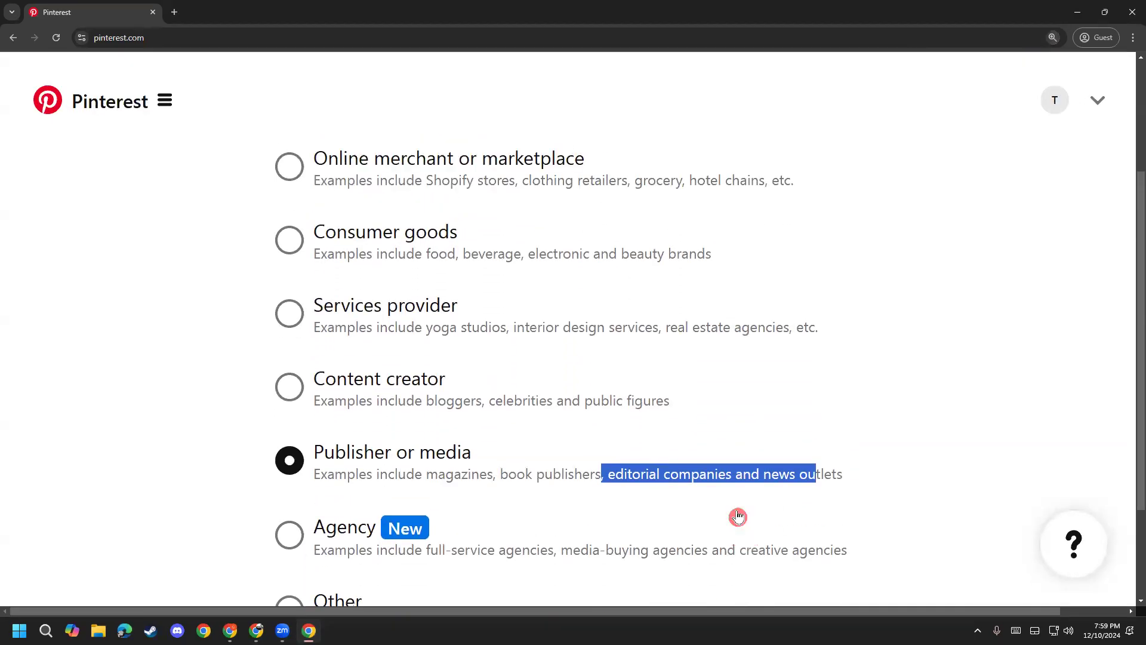
{"action": "scroll", "coordinate": [740, 516], "scroll_direction": "down", "scroll_amount": 1}
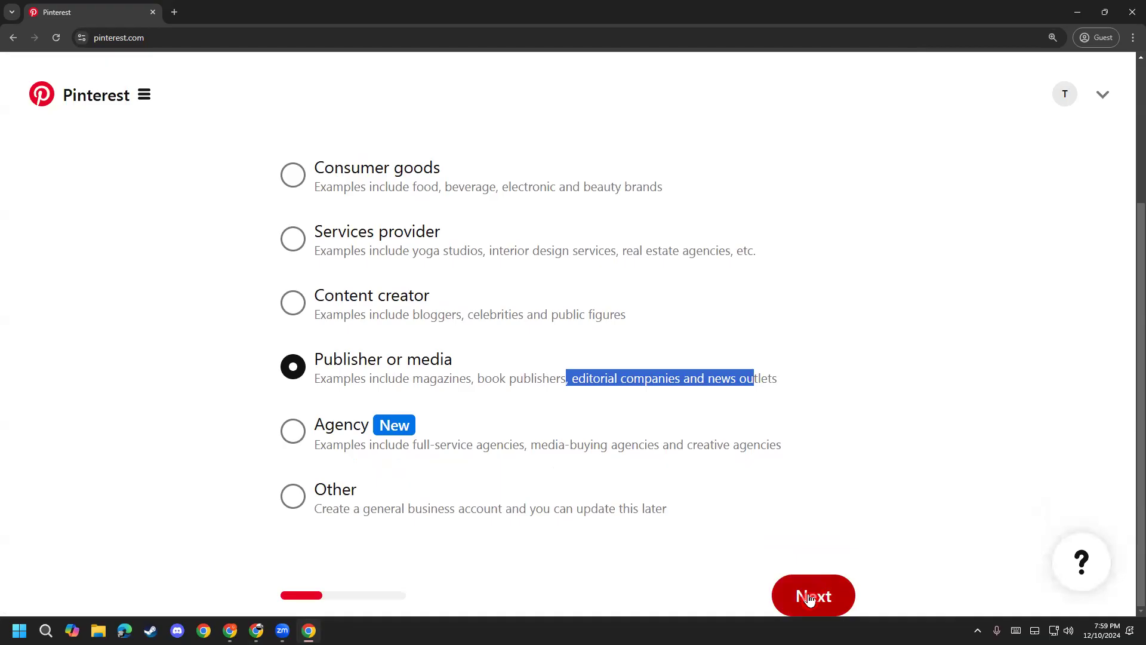
{"action": "left_click", "coordinate": [809, 598]}
Step: Enter 'Bandhon Fashion' as the business name, replacing the mistyped text
{"action": "left_click", "coordinate": [370, 301]}
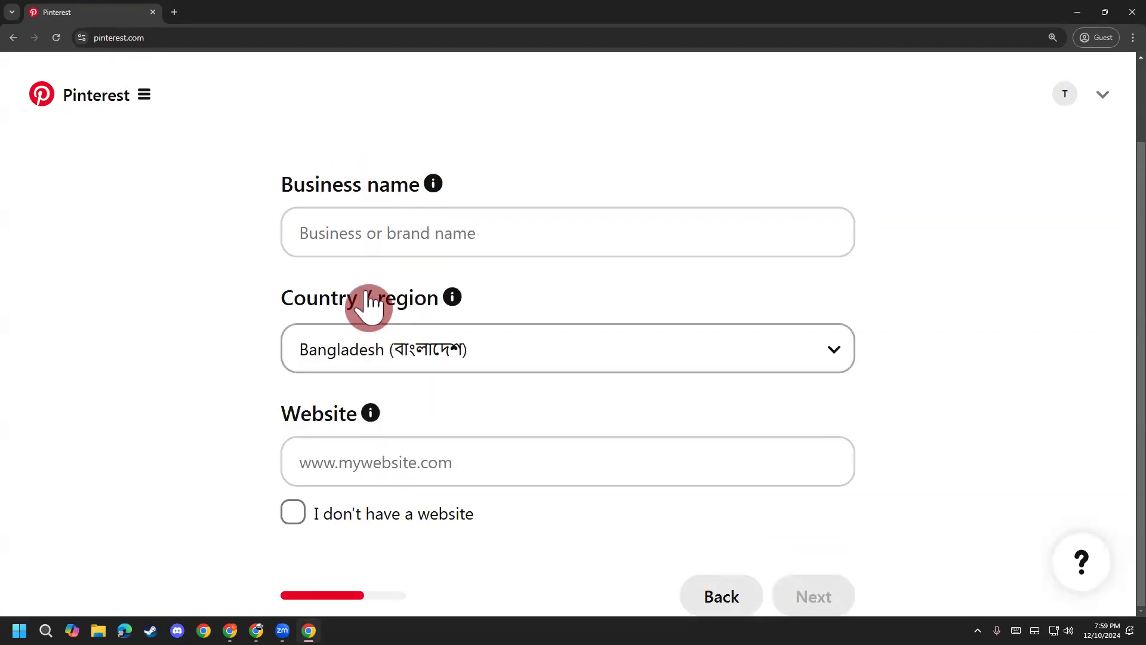
{"action": "left_click", "coordinate": [486, 222]}
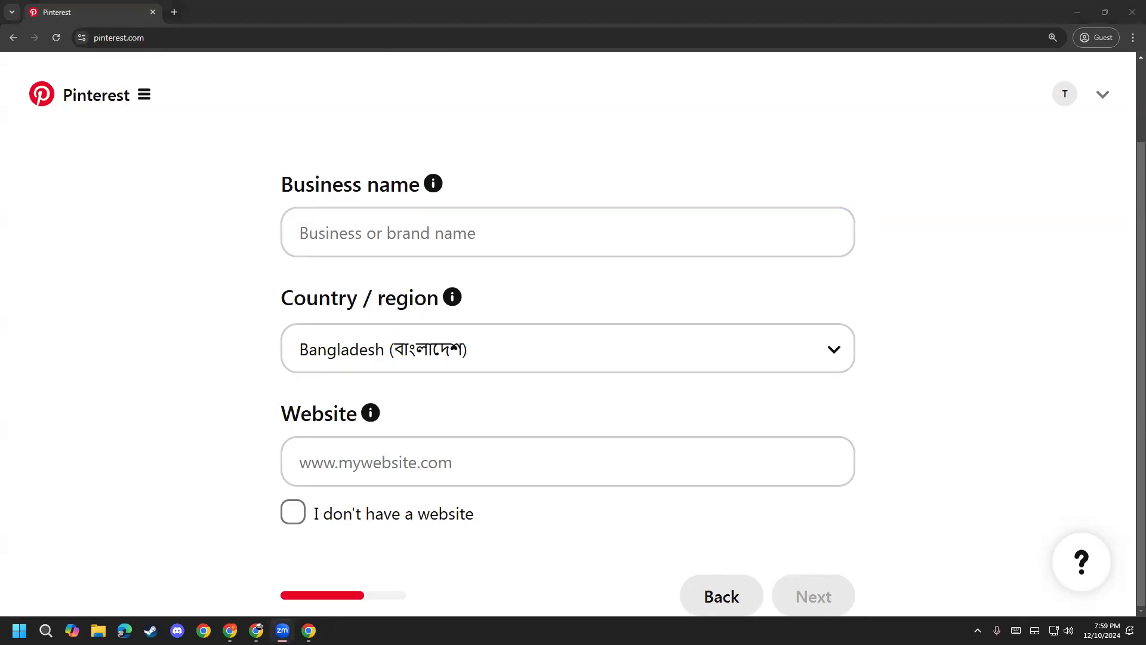
{"action": "left_click", "coordinate": [454, 235]}
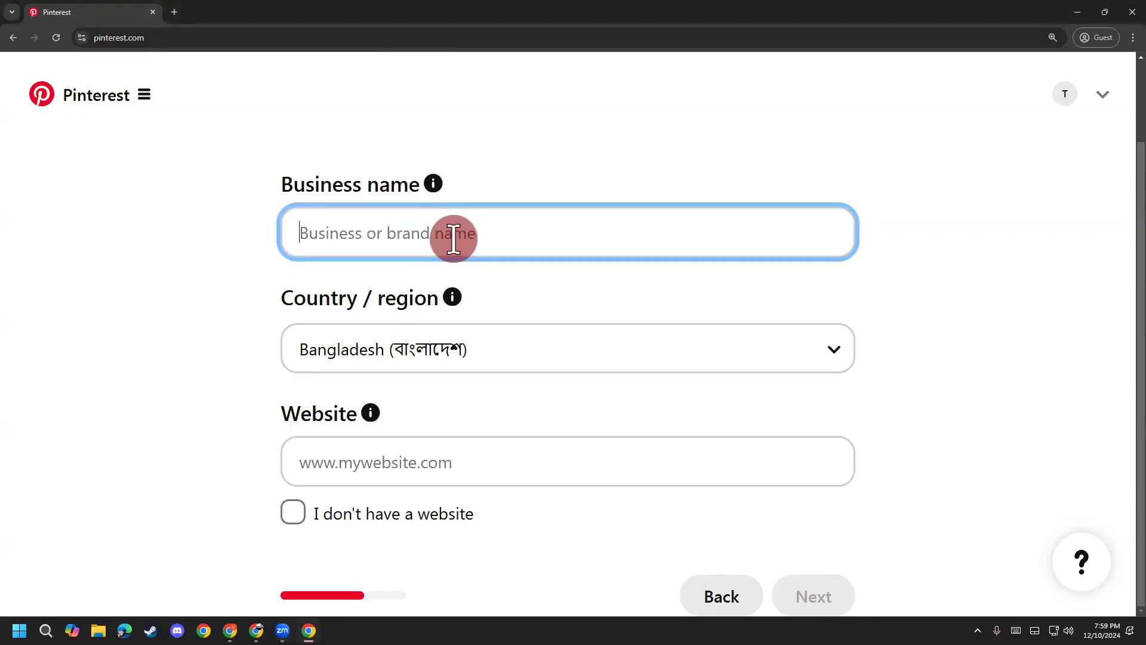
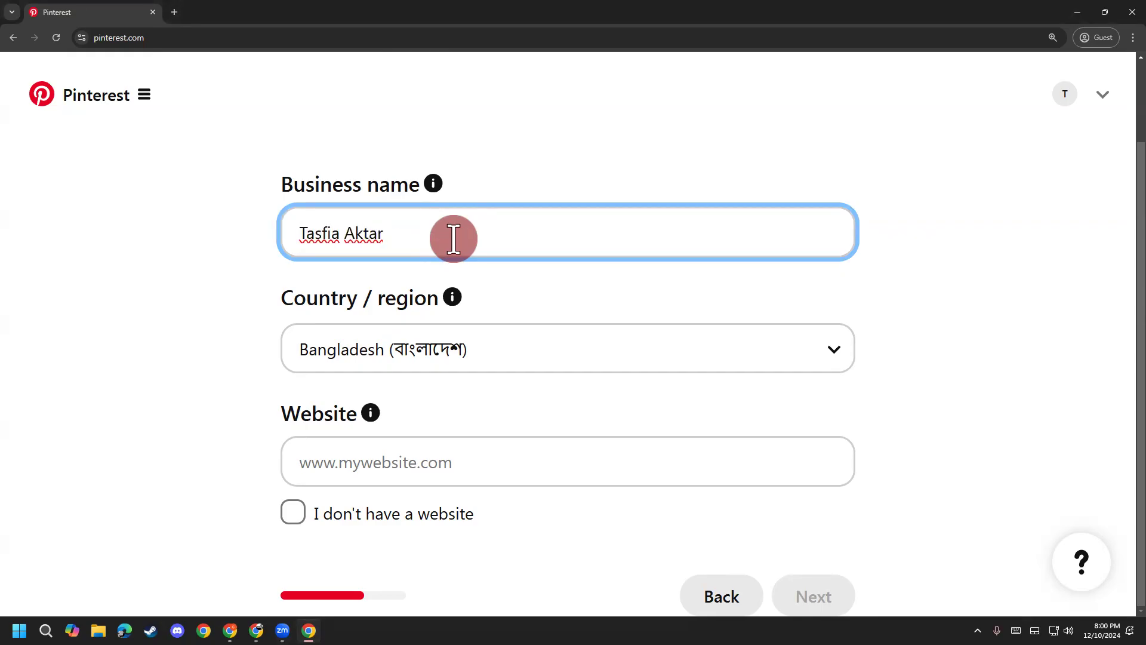
{"action": "type", "text": "D"}
{"action": "key", "text": "BackSpace"}
{"action": "type", "text": "Bandhan"}
{"action": "key", "text": "BackSpace"}
{"action": "key", "text": "BackSpace"}
{"action": "key", "text": "BackSpace"}
{"action": "key", "text": "BackSpace"}
{"action": "key", "text": "BackSpace"}
{"action": "key", "text": "BackSpace"}
{"action": "key", "text": "BackSpace"}
{"action": "key", "text": "BackSpace"}
{"action": "key", "text": "BackSpace"}
{"action": "key", "text": "BackSpace"}
{"action": "key", "text": "BackSpace"}
{"action": "key", "text": "BackSpace"}
{"action": "key", "text": "BackSpace"}
{"action": "key", "text": "BackSpace"}
{"action": "key", "text": "BackSpace"}
{"action": "key", "text": "BackSpace"}
{"action": "key", "text": "BackSpace"}
{"action": "key", "text": "BackSpace"}
{"action": "key", "text": "BackSpace"}
{"action": "key", "text": "BackSpace"}
{"action": "type", "text": "V"}
{"action": "key", "text": "BackSpace"}
{"action": "type", "text": "Bandhon D"}
{"action": "key", "text": "BackSpace"}
{"action": "type", "text": "Fah"}
{"action": "key", "text": "BackSpace"}
{"action": "type", "text": "shion"}
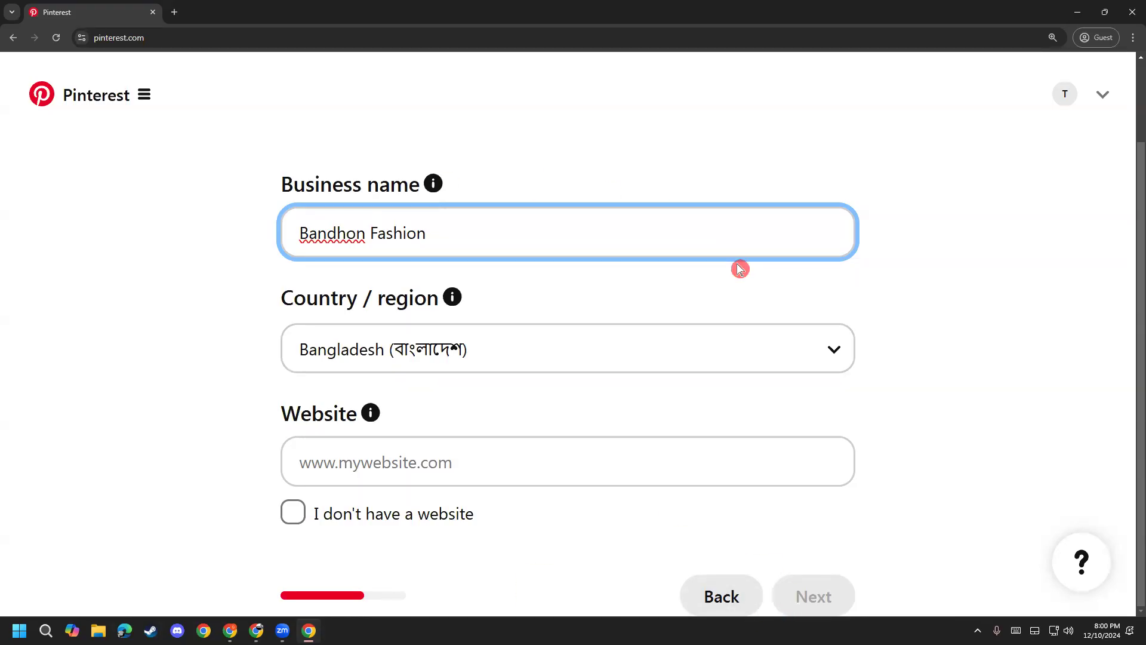
Step: Go back to the business description choices and try Online merchant or marketplace
{"action": "left_click", "coordinate": [365, 333]}
{"action": "left_click", "coordinate": [469, 243]}
{"action": "left_click", "coordinate": [464, 203]}
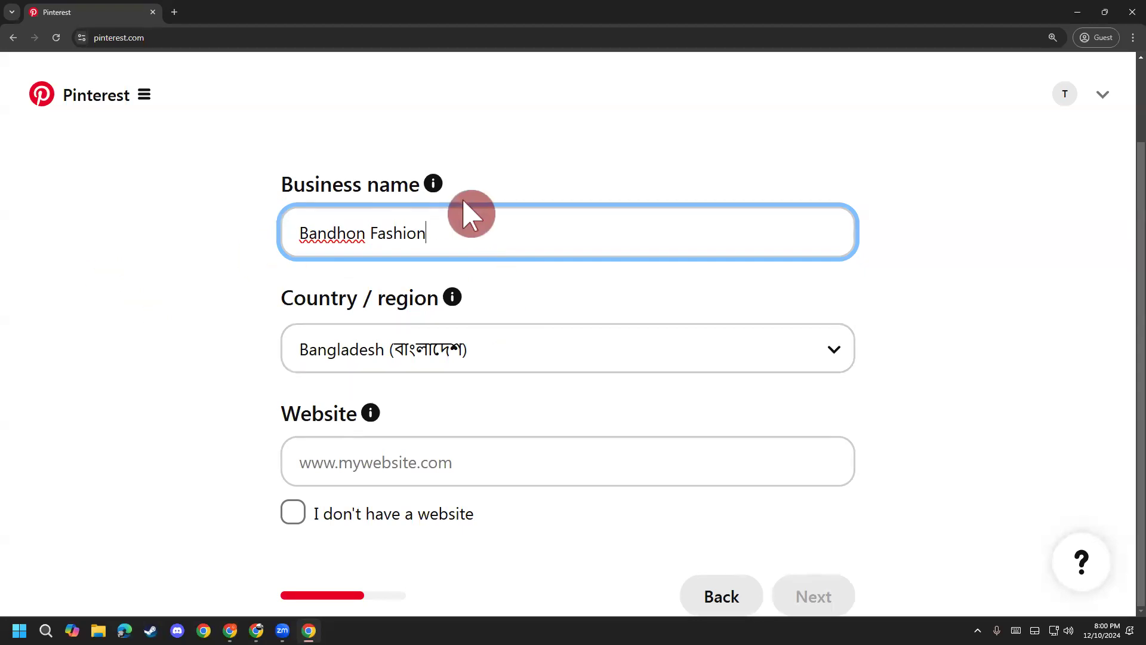
{"action": "left_click_drag", "start_coordinate": [474, 224], "coordinate": [200, 237]}
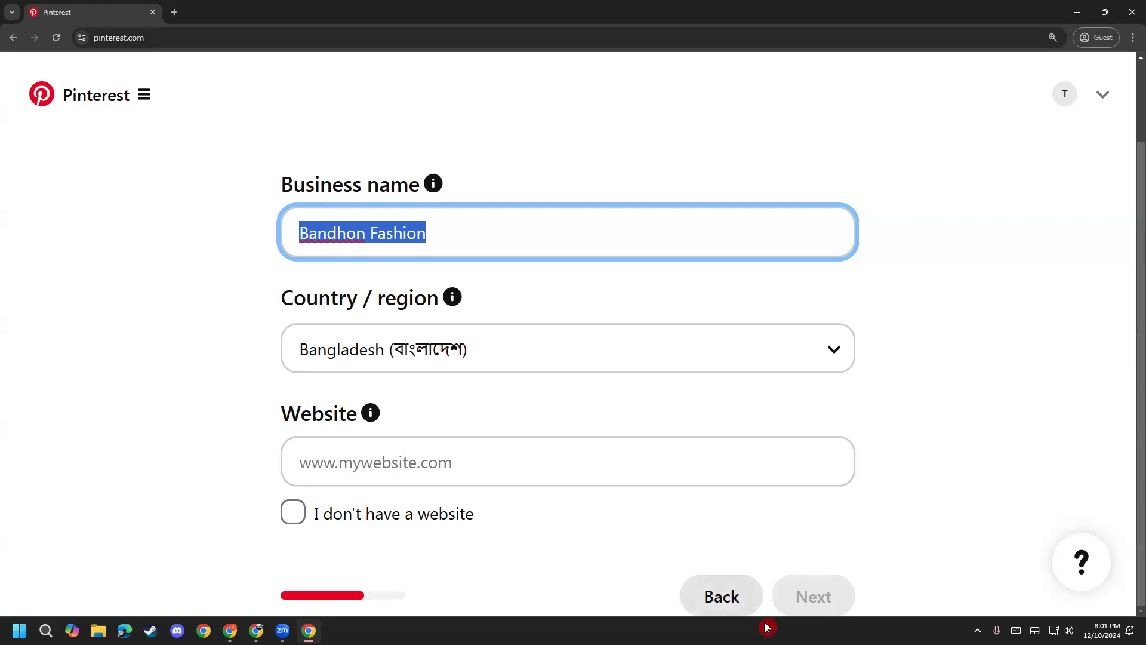
{"action": "left_click", "coordinate": [742, 603]}
{"action": "left_click_drag", "start_coordinate": [494, 225], "coordinate": [581, 227]}
{"action": "left_click", "coordinate": [296, 218]}
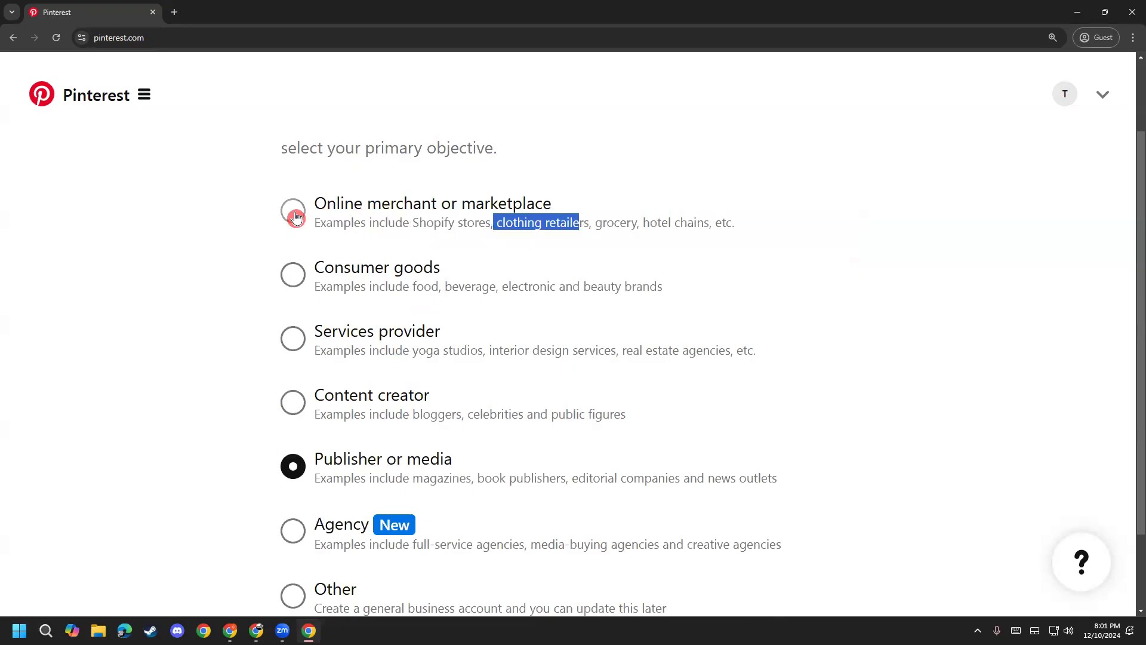
Step: Switch the business description to Consumer goods and continue to the Bandhon Fashion details form
{"action": "left_click_drag", "start_coordinate": [295, 217], "coordinate": [315, 210]}
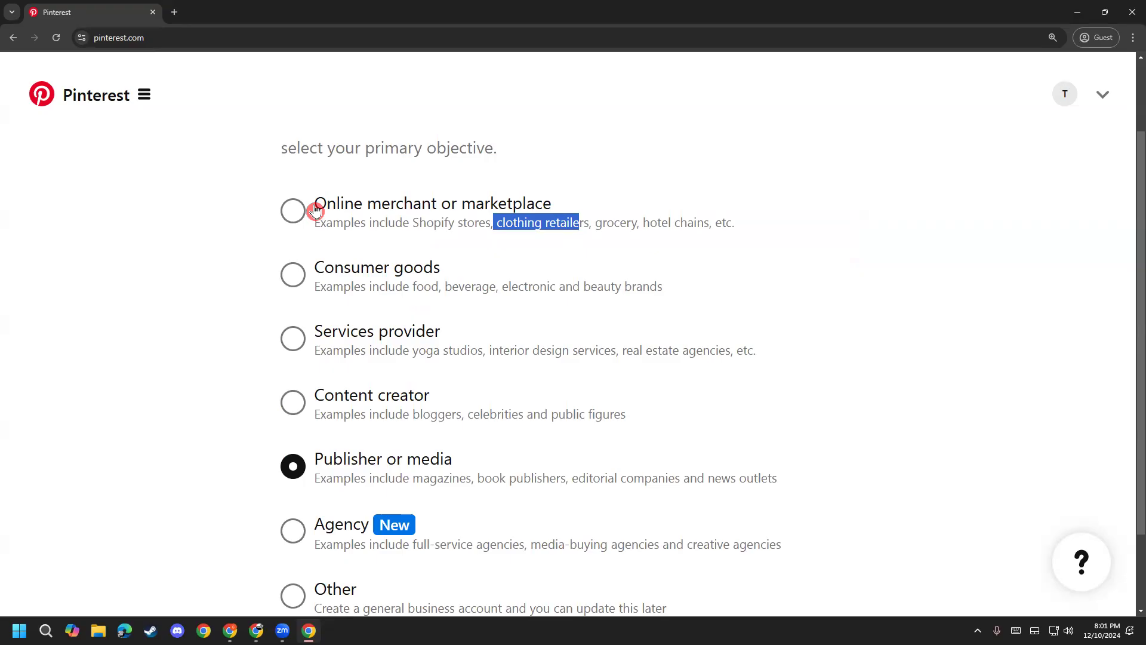
{"action": "scroll", "coordinate": [315, 210], "scroll_direction": "down", "scroll_amount": 2}
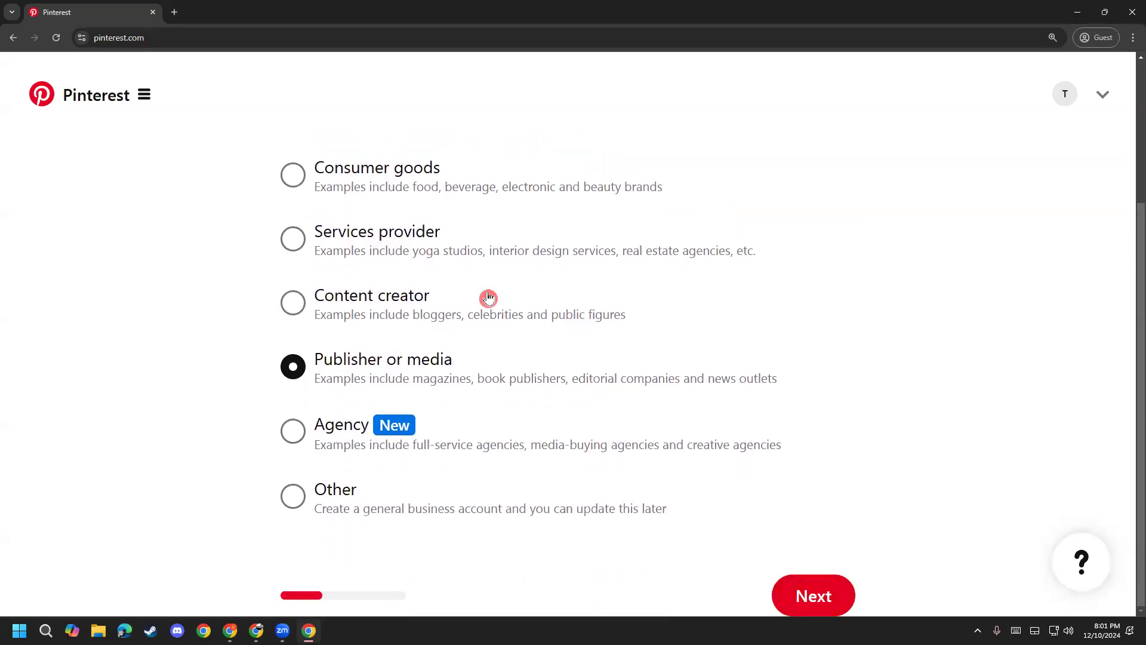
{"action": "left_click", "coordinate": [299, 174]}
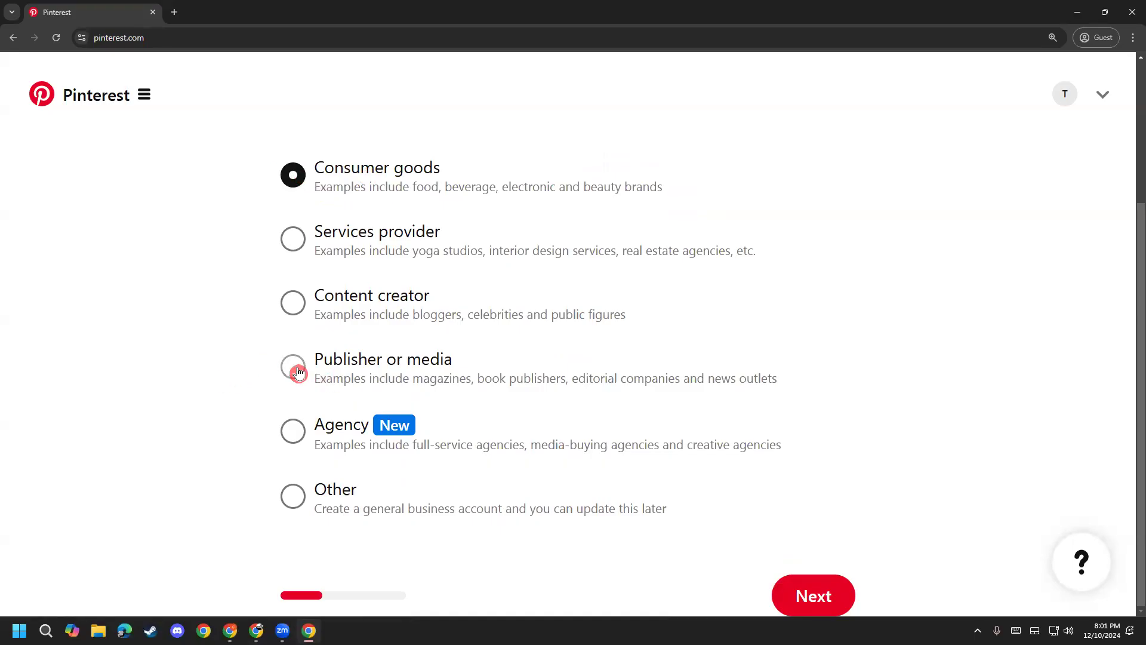
{"action": "left_click", "coordinate": [826, 588]}
{"action": "left_click", "coordinate": [554, 225]}
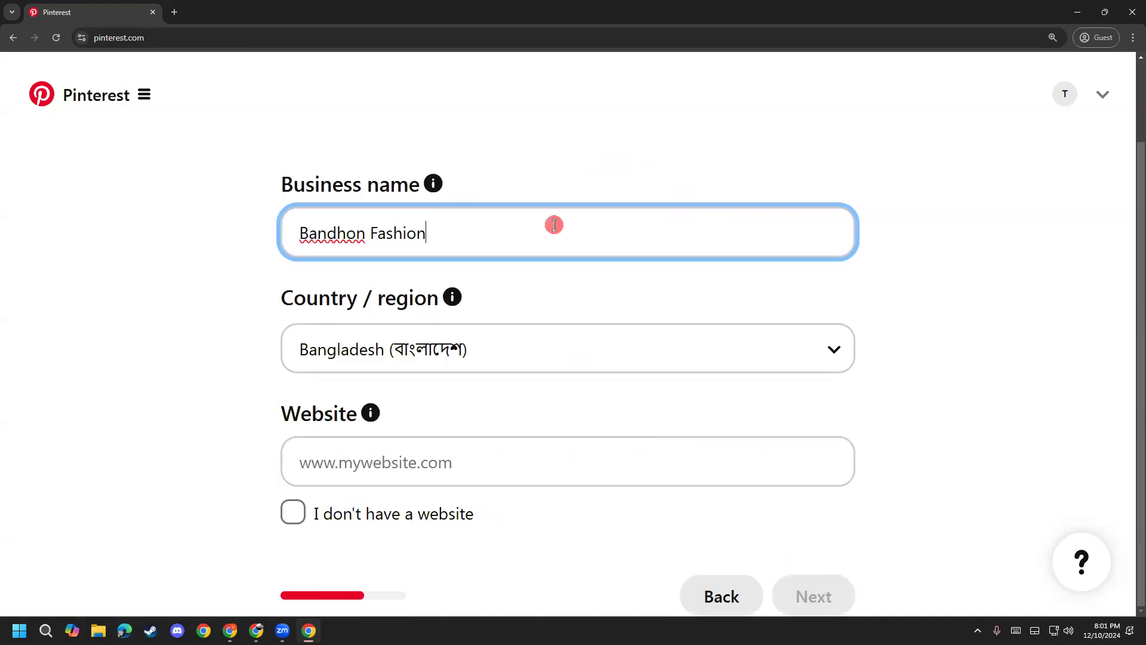
Step: Tick 'I don't have a website' and continue to the A few more details step
{"action": "left_click_drag", "start_coordinate": [554, 225], "coordinate": [256, 237]}
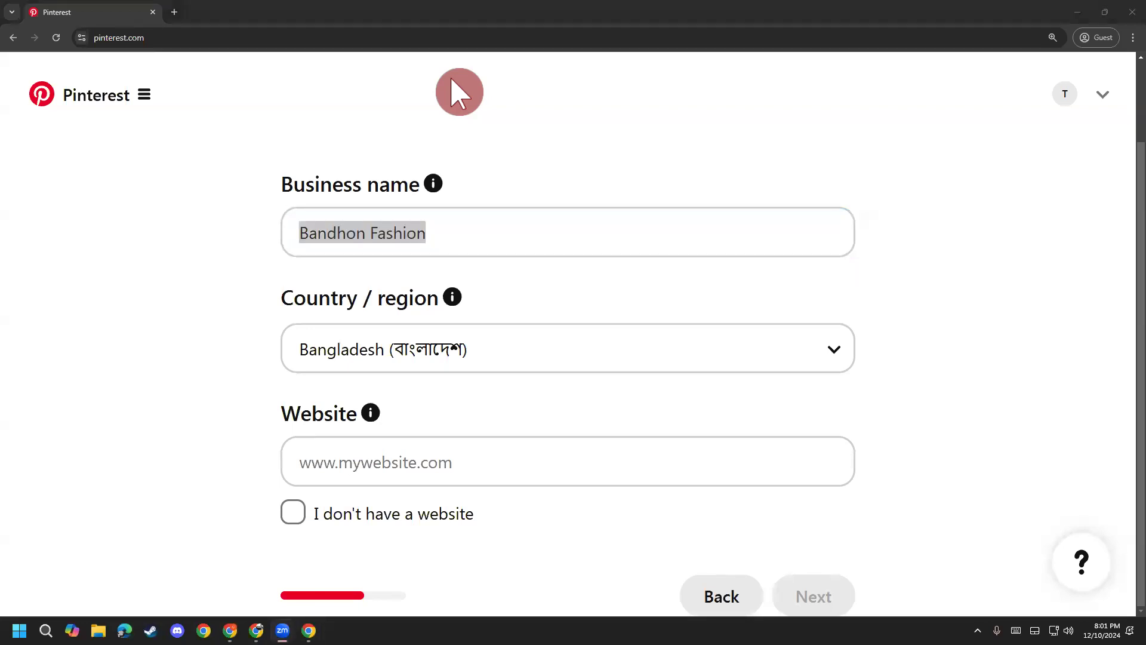
{"action": "left_click", "coordinate": [466, 234]}
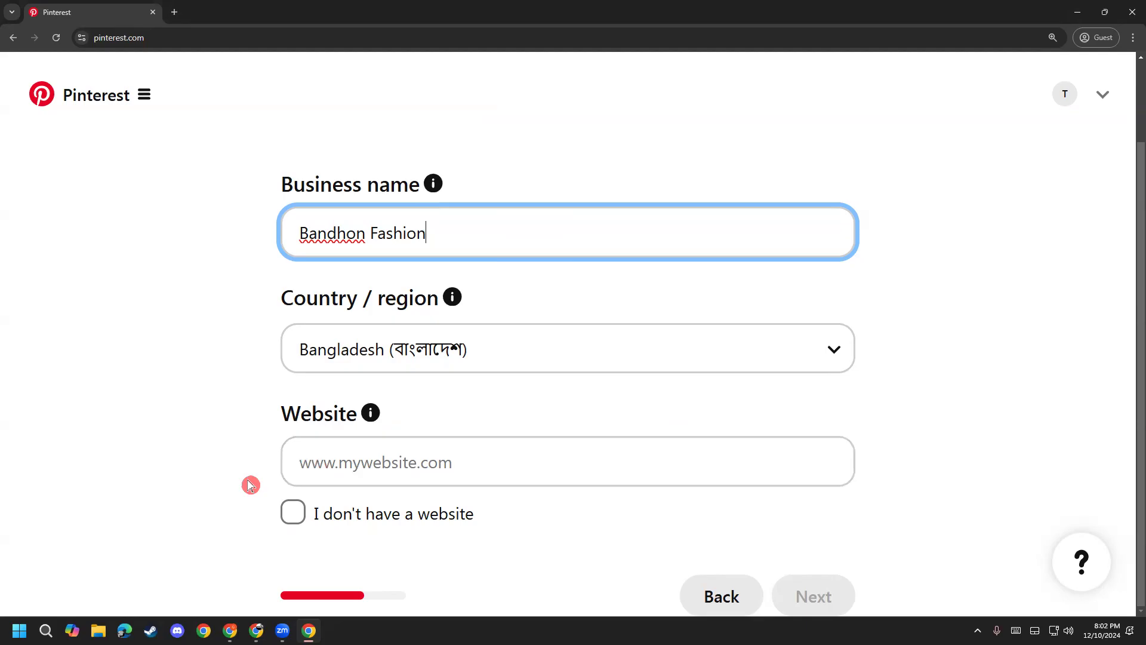
{"action": "left_click", "coordinate": [291, 517]}
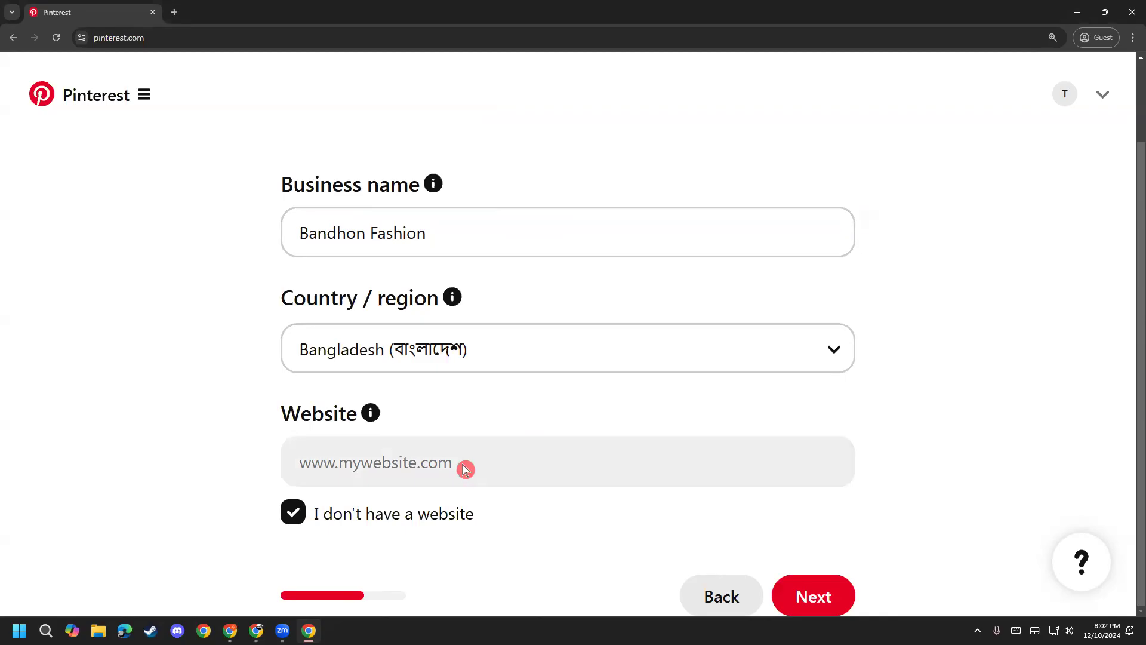
{"action": "left_click", "coordinate": [812, 589]}
{"action": "scroll", "coordinate": [237, 339], "scroll_direction": "up", "scroll_amount": 1}
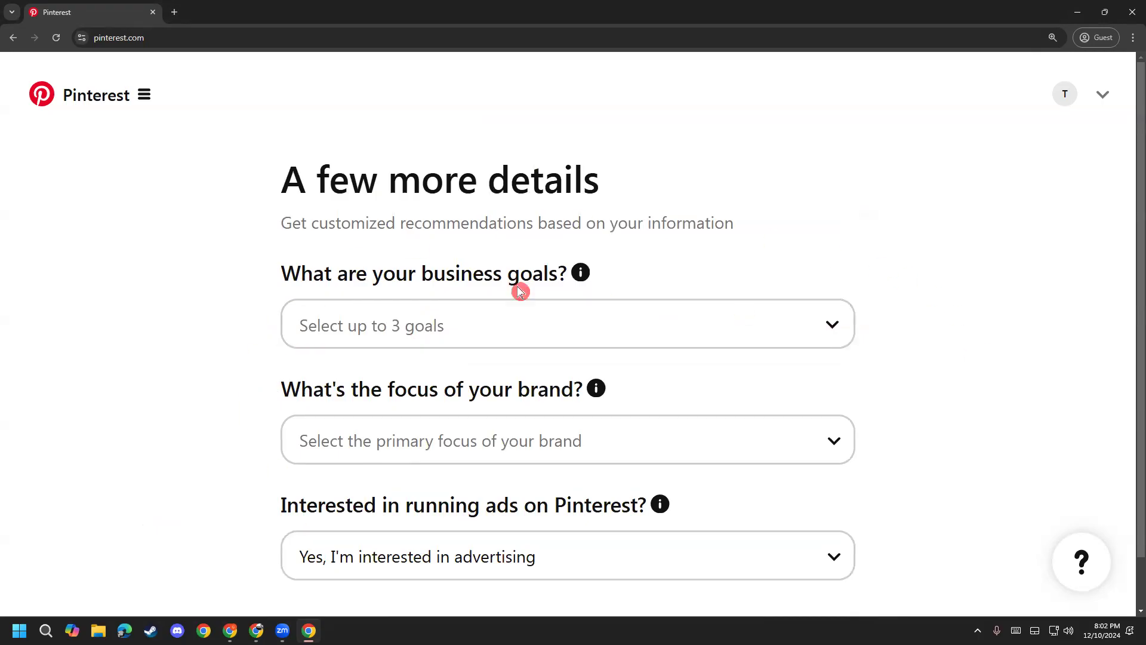
Step: Add the create-content-to-grow-an-audience goal from the business goals list
{"action": "left_click", "coordinate": [830, 322]}
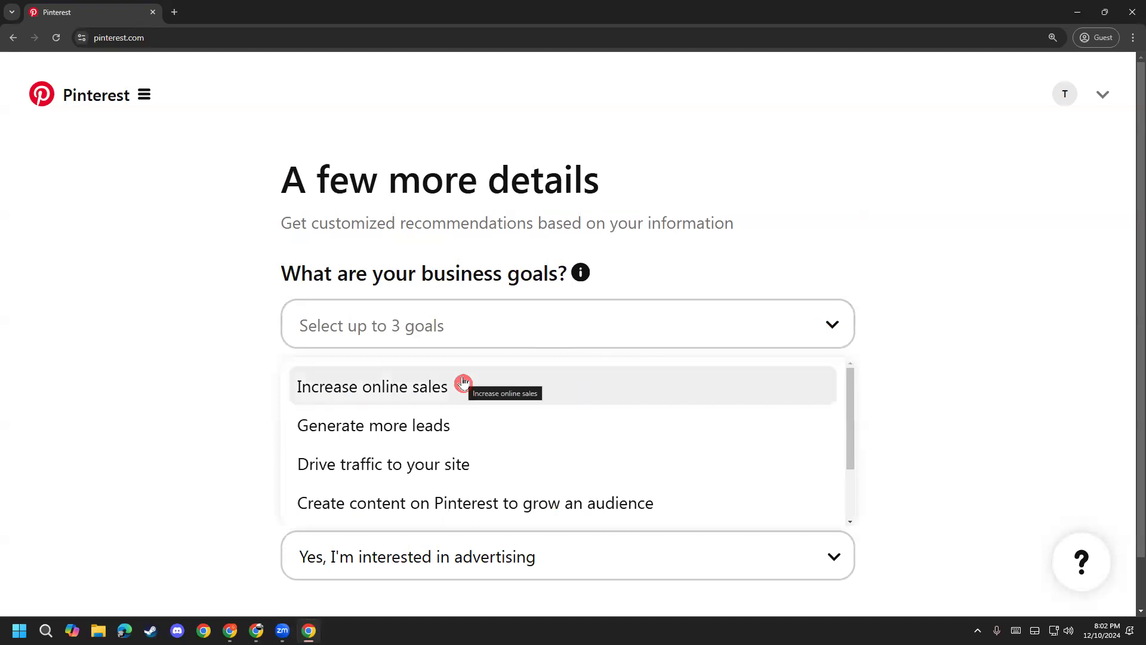
{"action": "scroll", "coordinate": [482, 466], "scroll_direction": "down", "scroll_amount": 2}
{"action": "scroll", "coordinate": [481, 466], "scroll_direction": "up", "scroll_amount": 2}
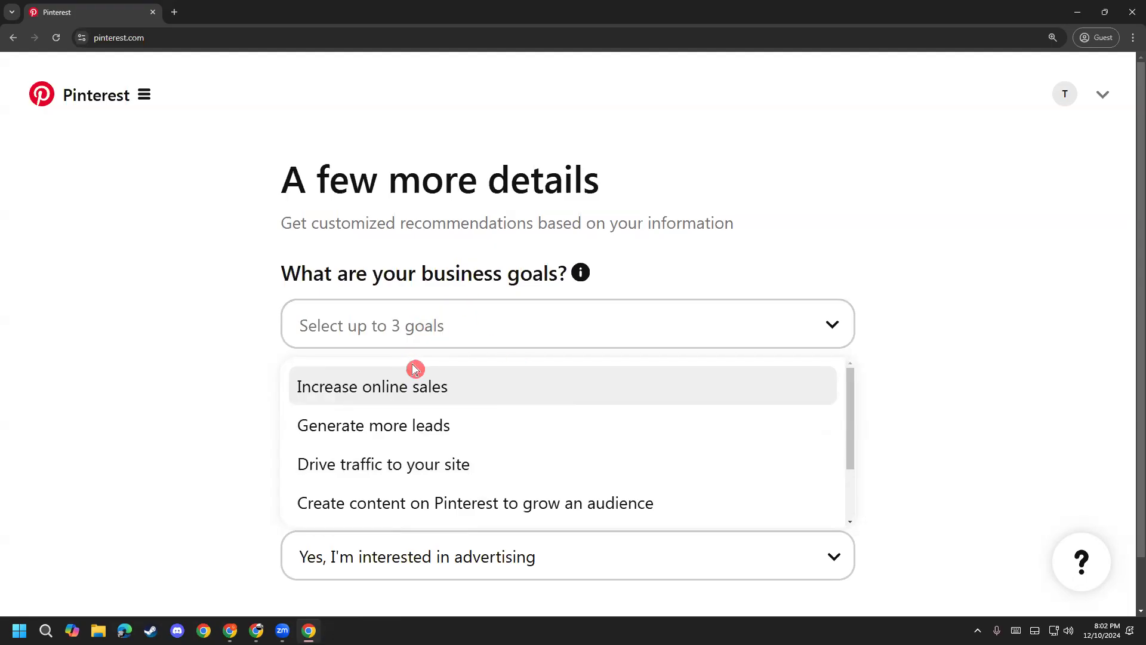
{"action": "scroll", "coordinate": [435, 443], "scroll_direction": "down", "scroll_amount": 2}
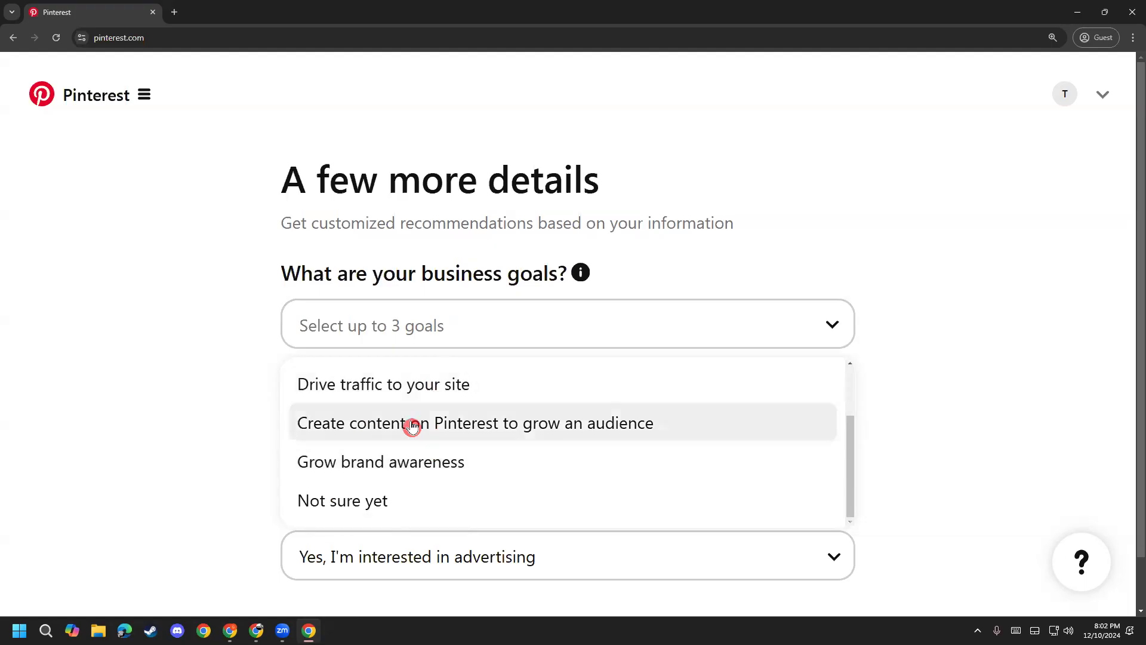
{"action": "left_click", "coordinate": [602, 428]}
Step: Add Grow brand awareness and Drive traffic to your site as further business goals
{"action": "left_click", "coordinate": [676, 322]}
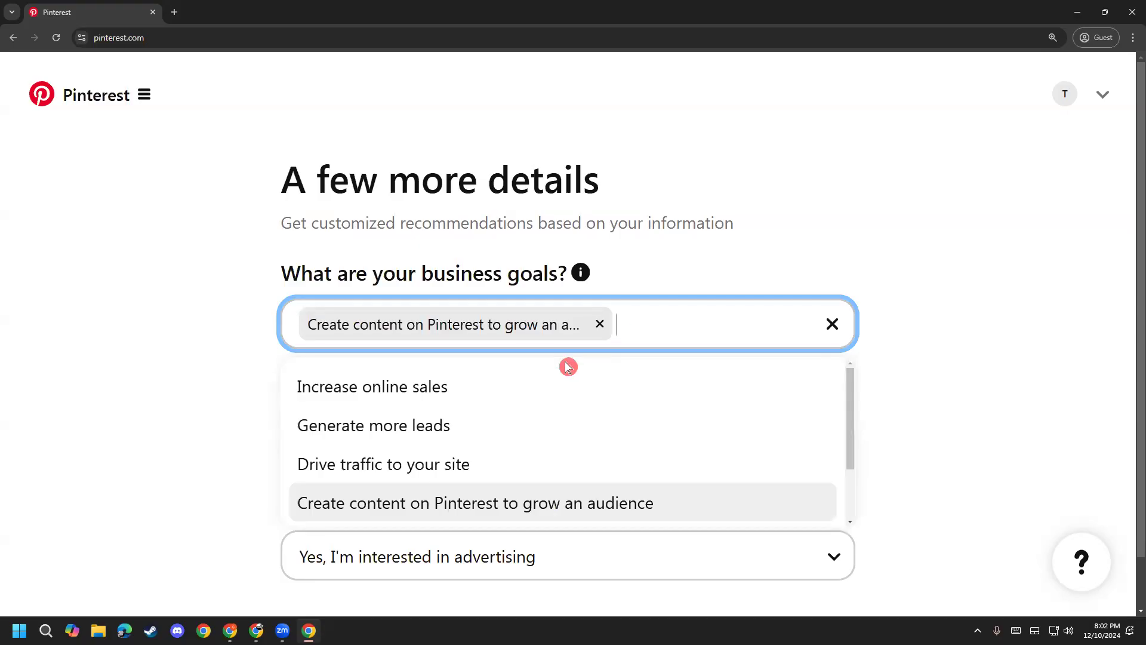
{"action": "scroll", "coordinate": [409, 456], "scroll_direction": "down", "scroll_amount": 1}
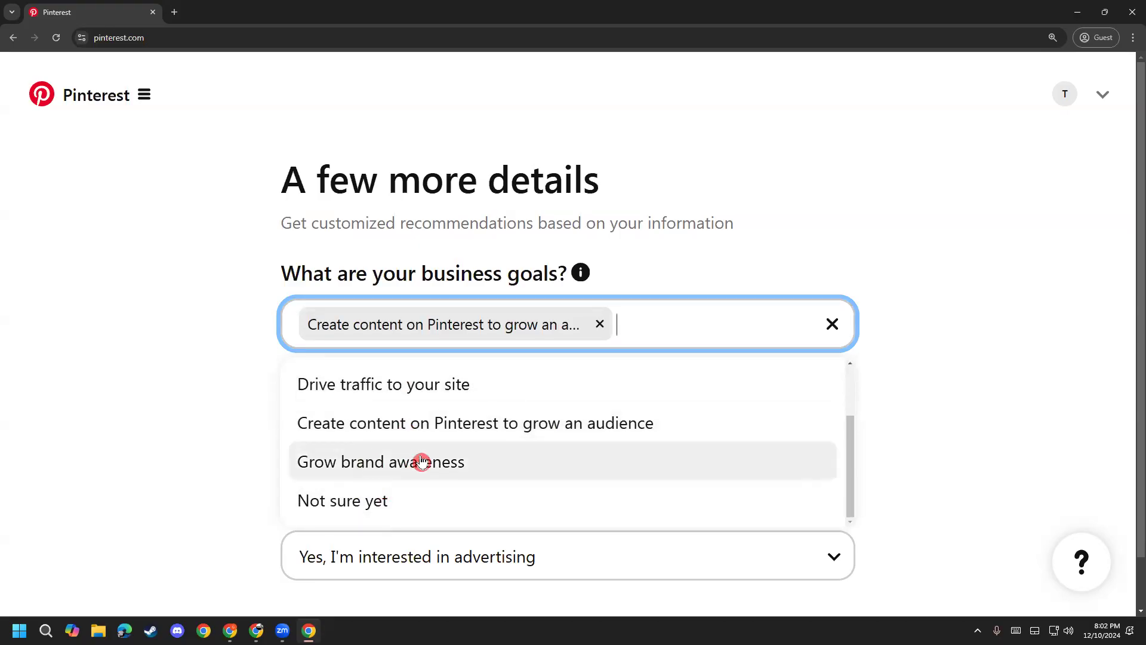
{"action": "left_click", "coordinate": [453, 465]}
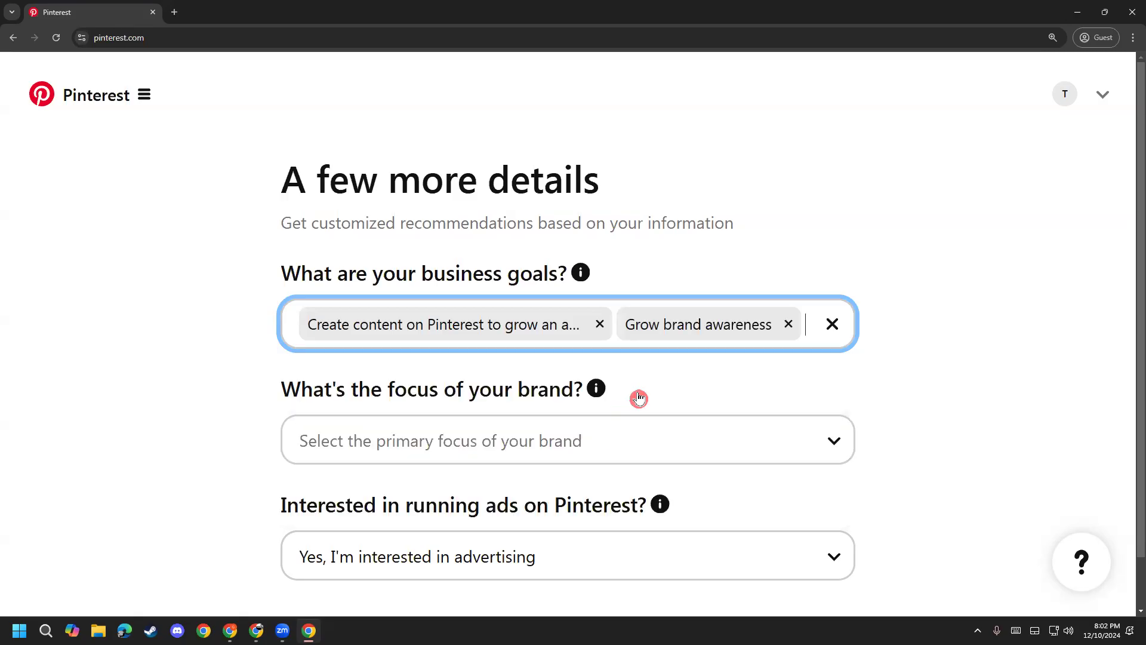
{"action": "left_click", "coordinate": [809, 322]}
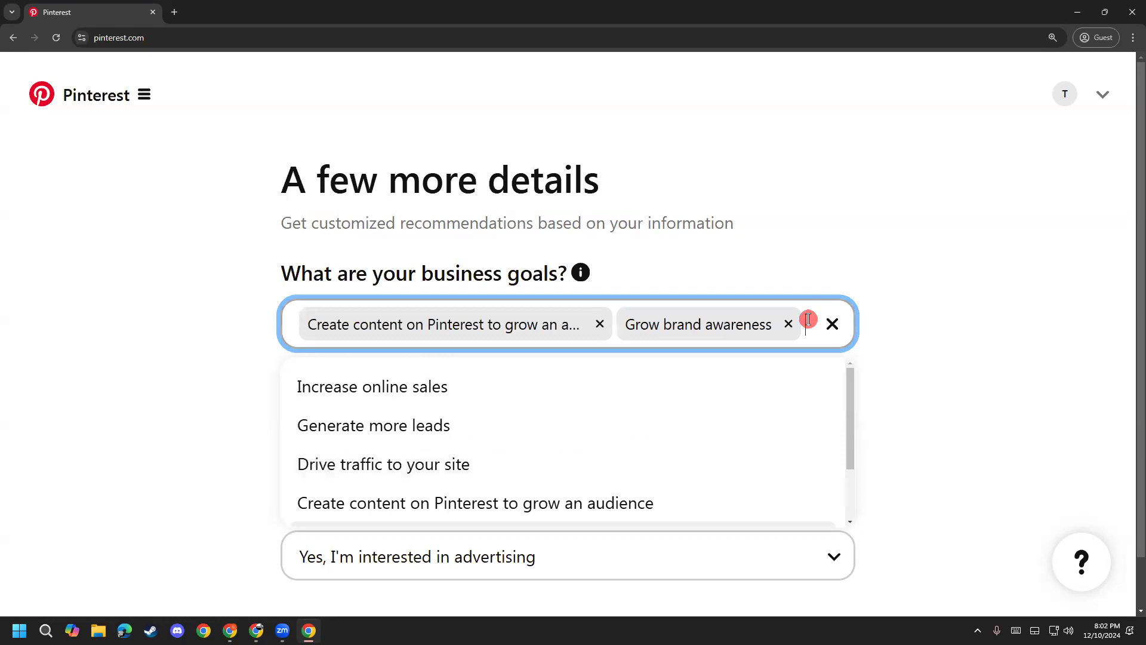
{"action": "left_click", "coordinate": [416, 472]}
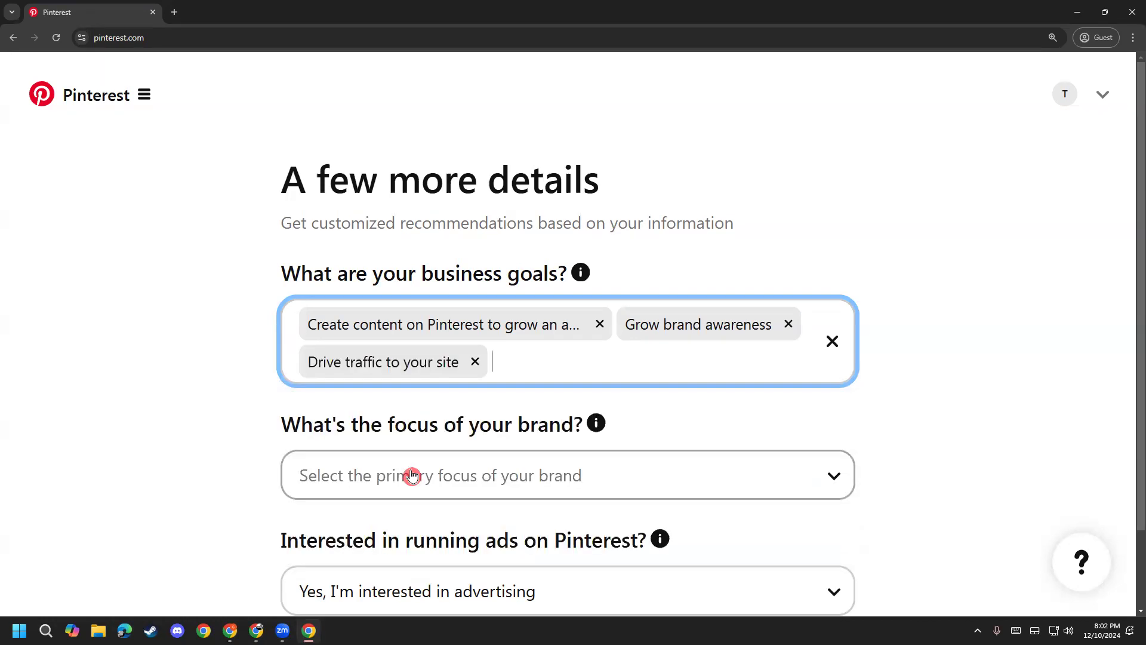
{"action": "left_click", "coordinate": [533, 364]}
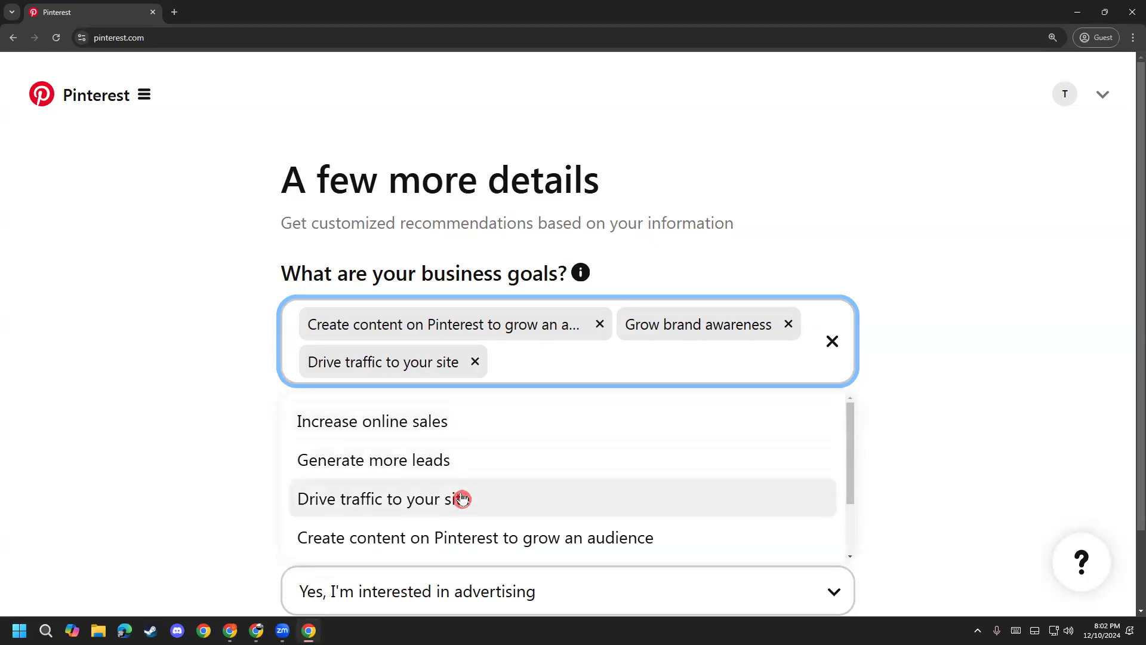
{"action": "scroll", "coordinate": [382, 478], "scroll_direction": "down", "scroll_amount": 1}
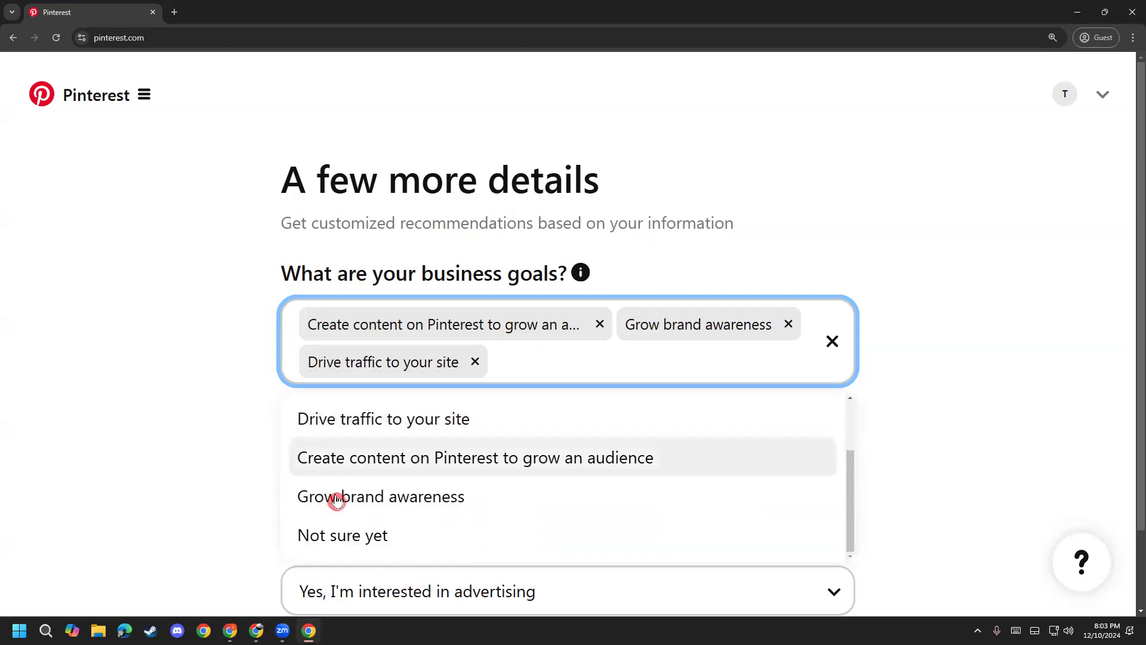
{"action": "left_click", "coordinate": [203, 457]}
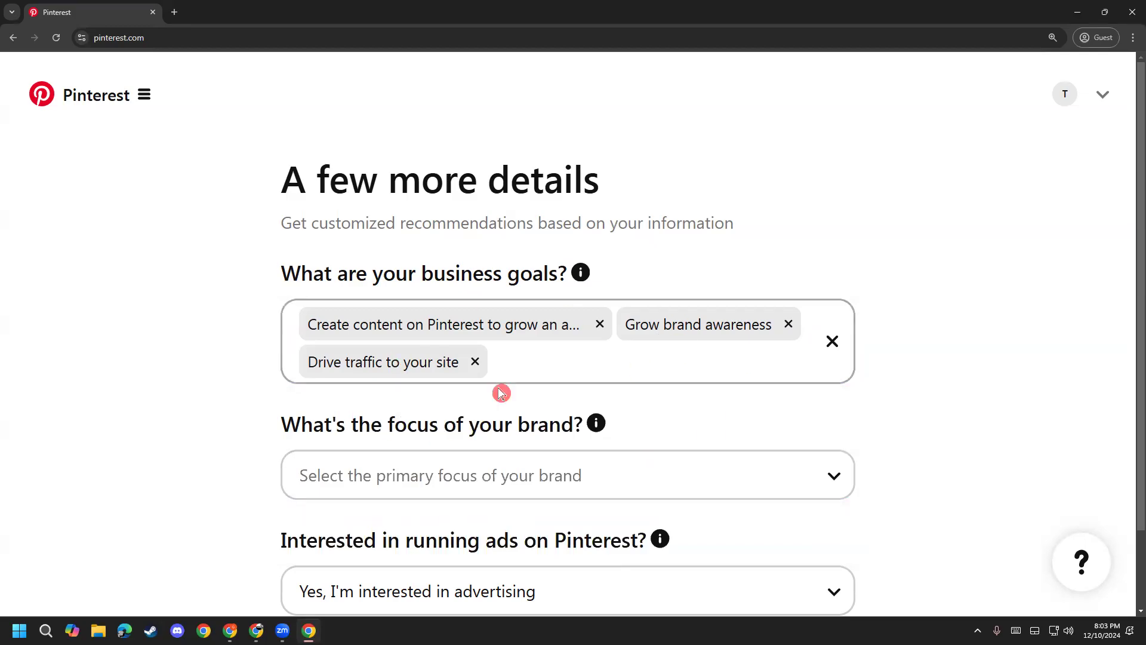
{"action": "scroll", "coordinate": [200, 435], "scroll_direction": "down", "scroll_amount": 2}
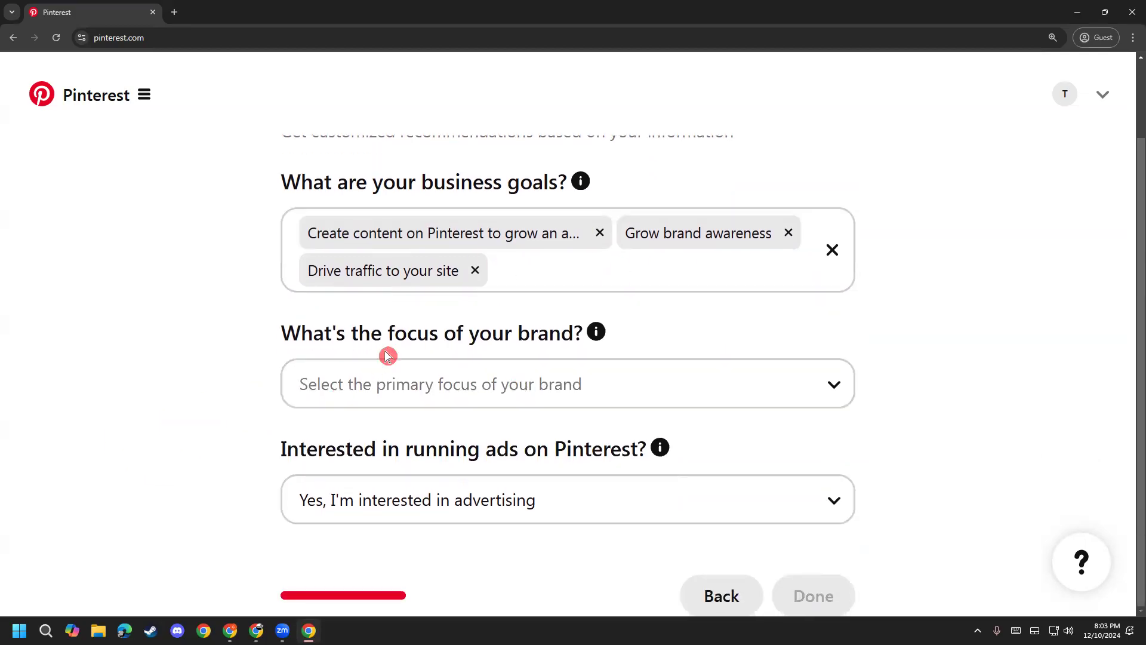
Step: Choose Fashion as the answer to 'What's the focus of your brand?'
{"action": "left_click_drag", "start_coordinate": [313, 333], "coordinate": [518, 333]}
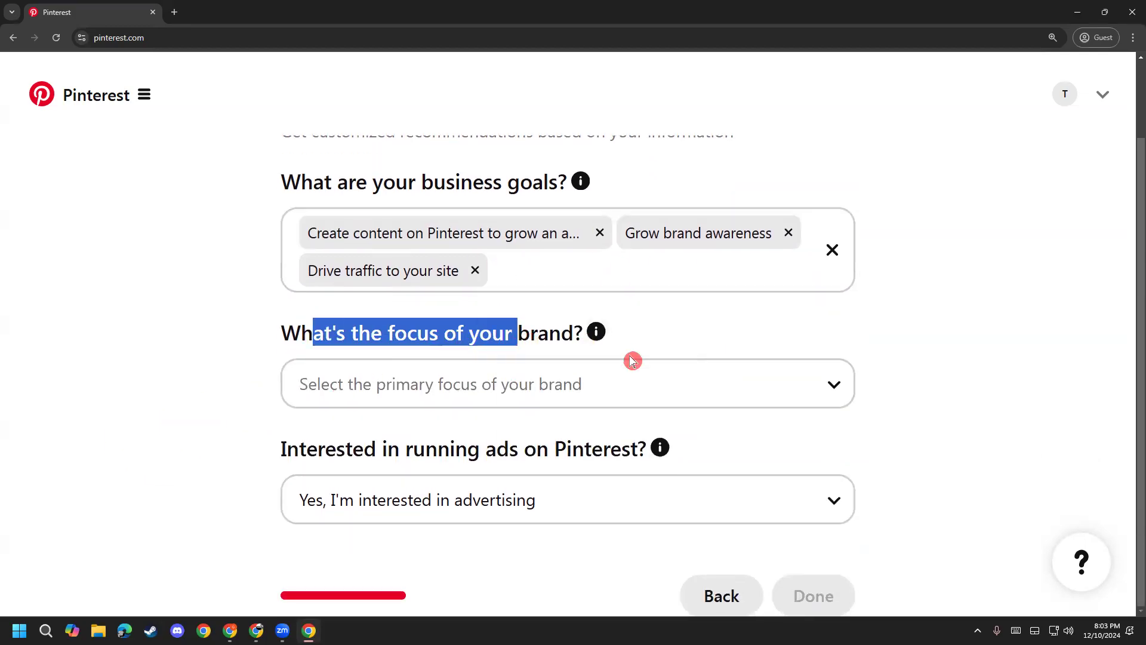
{"action": "left_click", "coordinate": [591, 387]}
{"action": "scroll", "coordinate": [370, 387], "scroll_direction": "up", "scroll_amount": 1}
{"action": "left_click", "coordinate": [405, 450]}
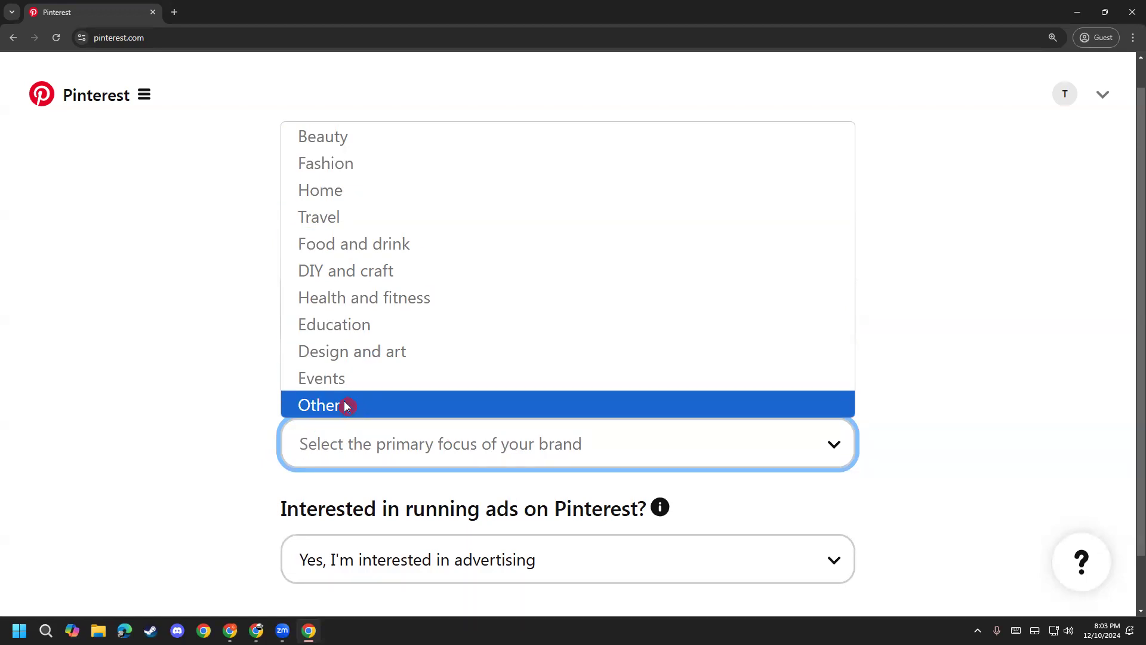
{"action": "left_click", "coordinate": [338, 163]}
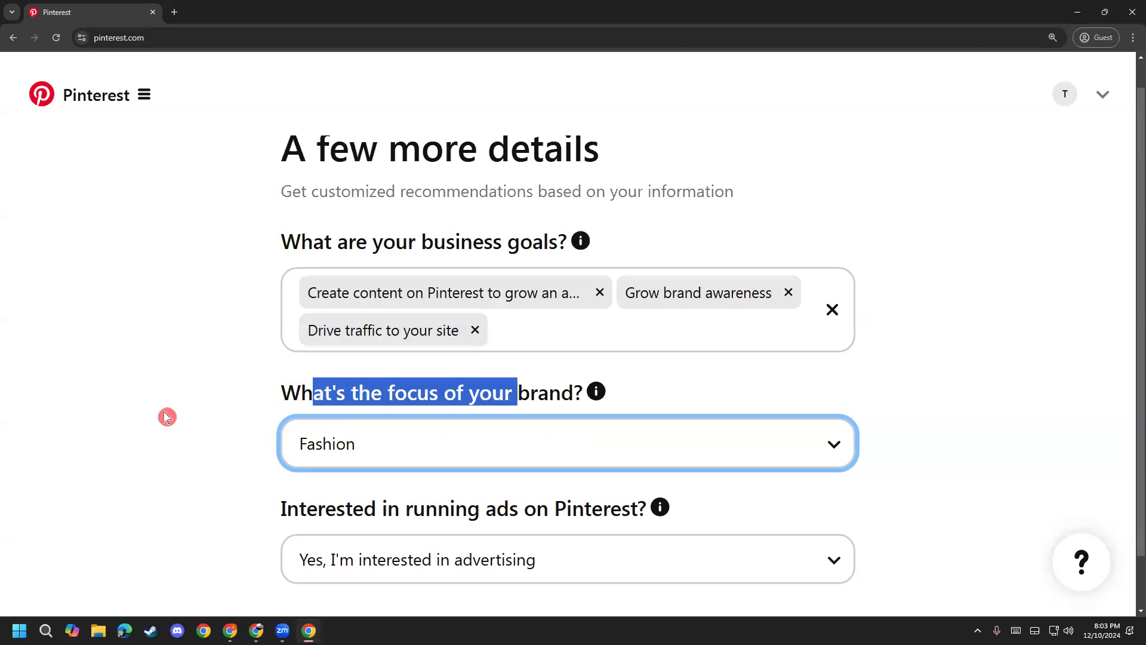
{"action": "left_click", "coordinate": [192, 437]}
{"action": "scroll", "coordinate": [193, 434], "scroll_direction": "down", "scroll_amount": 1}
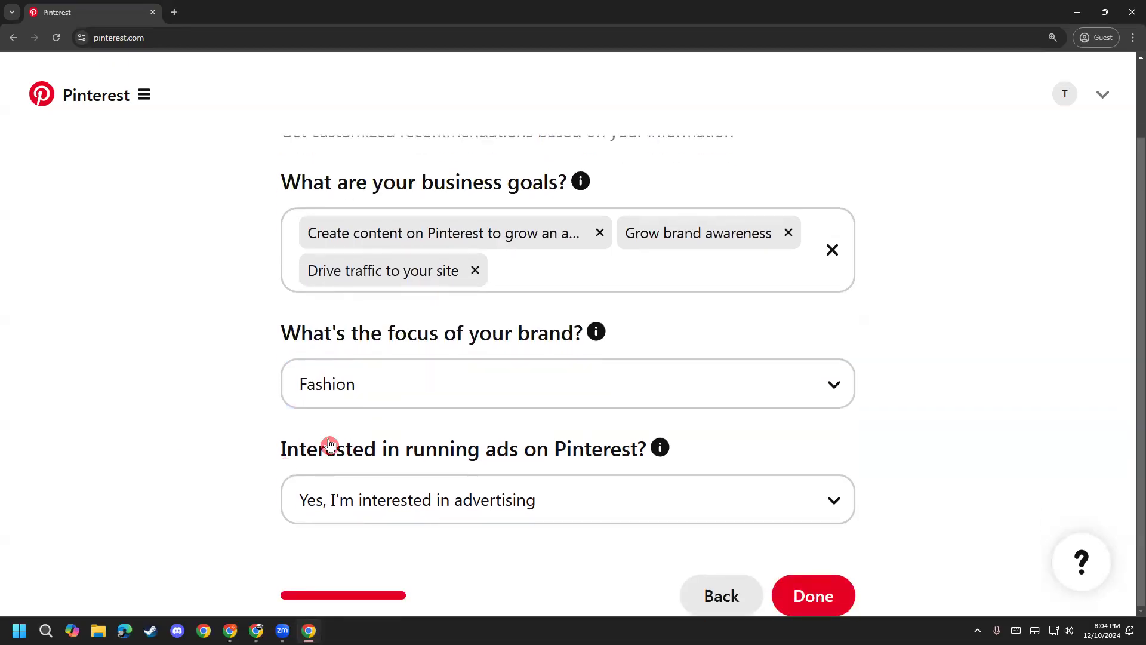
Step: Answer the running-ads question with I'm not sure yet
{"action": "left_click_drag", "start_coordinate": [286, 455], "coordinate": [536, 454]}
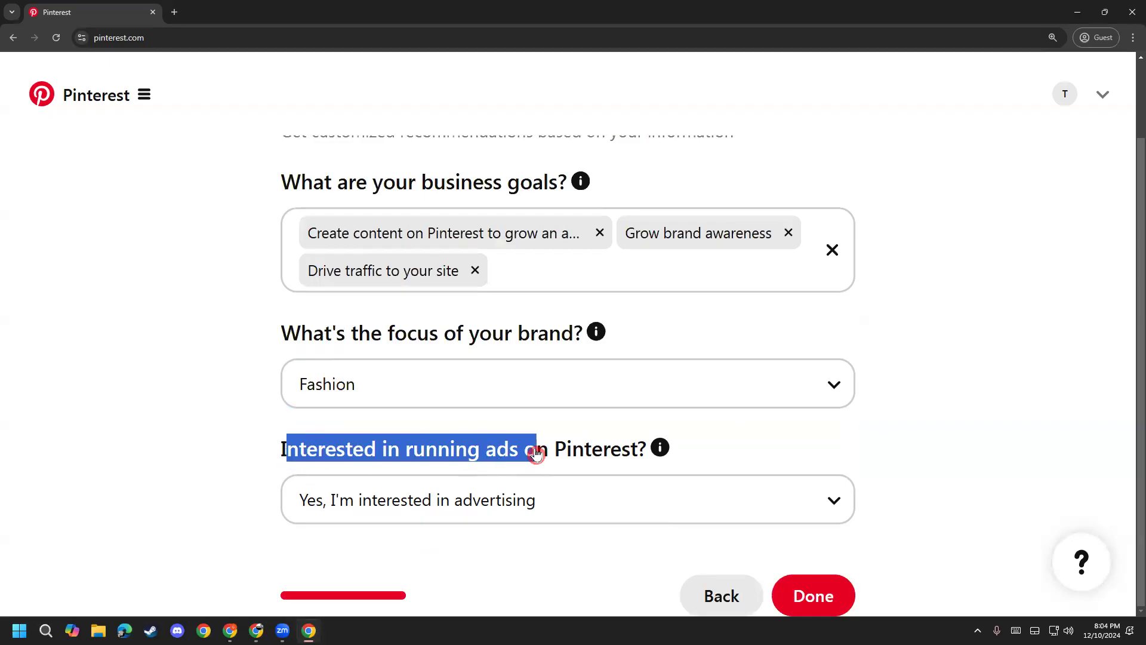
{"action": "left_click", "coordinate": [284, 455]}
{"action": "left_click_drag", "start_coordinate": [274, 452], "coordinate": [639, 461]}
{"action": "left_click", "coordinate": [268, 523]}
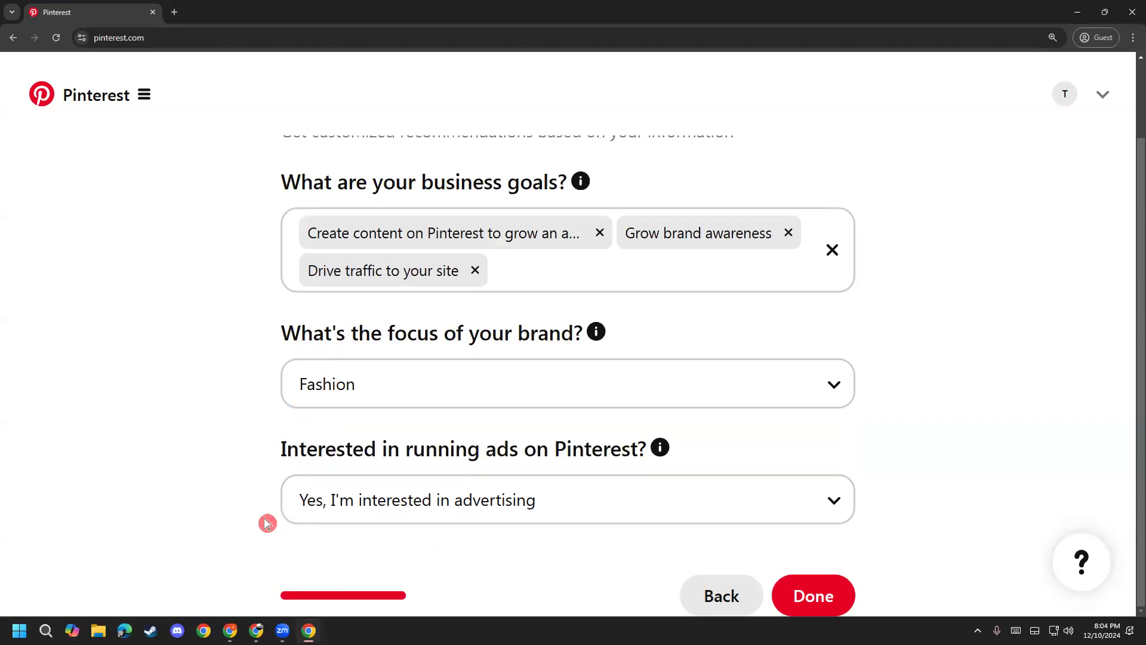
{"action": "left_click_drag", "start_coordinate": [274, 456], "coordinate": [618, 453]}
{"action": "left_click", "coordinate": [527, 493]}
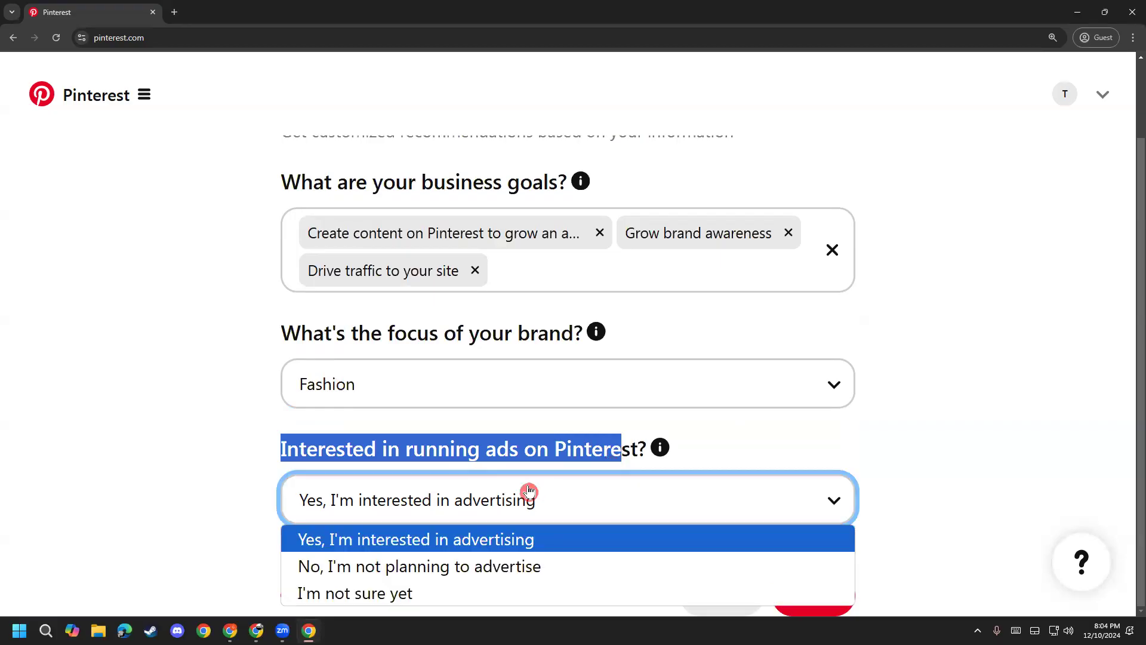
{"action": "left_click", "coordinate": [287, 540]}
{"action": "left_click", "coordinate": [353, 518]}
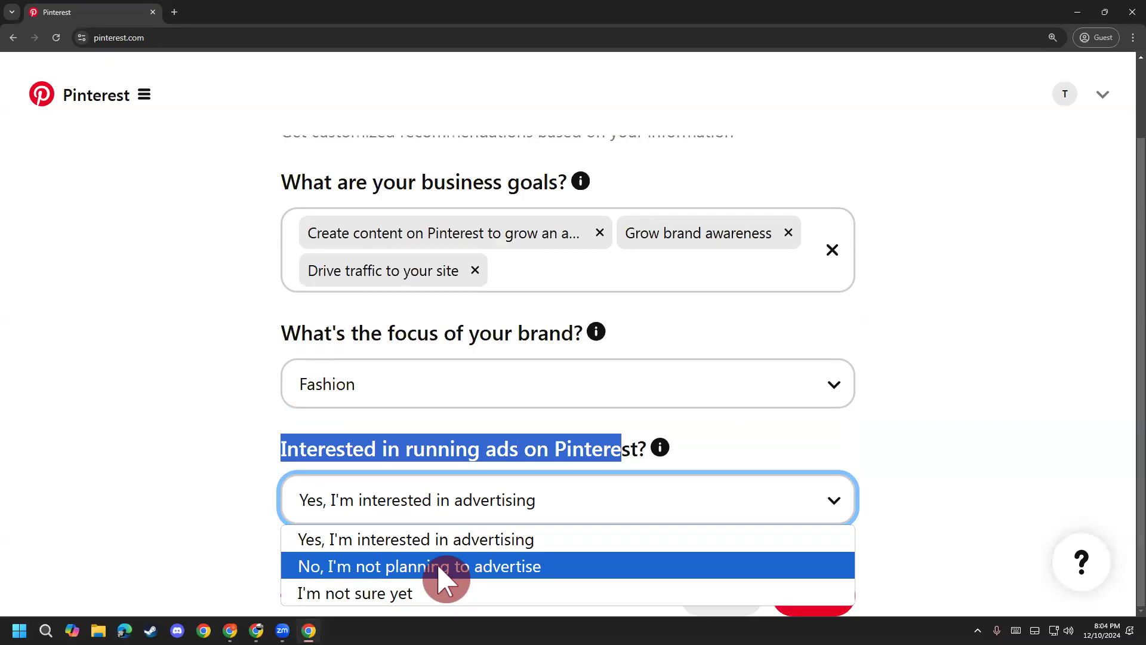
{"action": "left_click", "coordinate": [401, 593]}
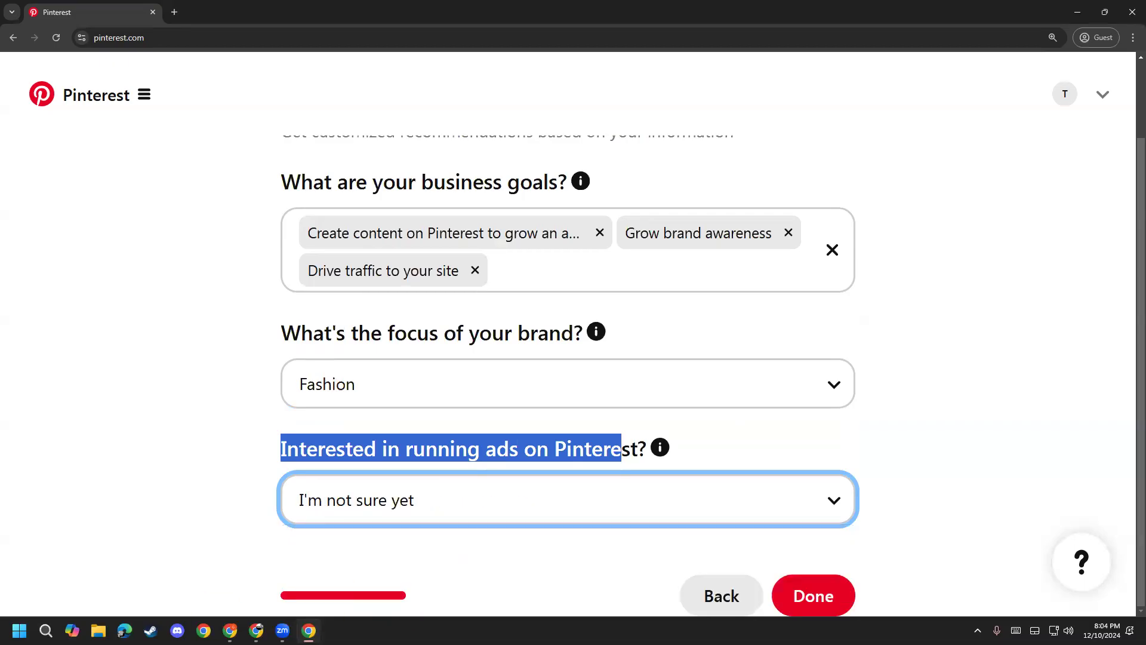
{"action": "left_click", "coordinate": [395, 451]}
Step: Briefly try not planning to advertise, settle on I'm not sure yet, and submit
{"action": "left_click", "coordinate": [386, 506]}
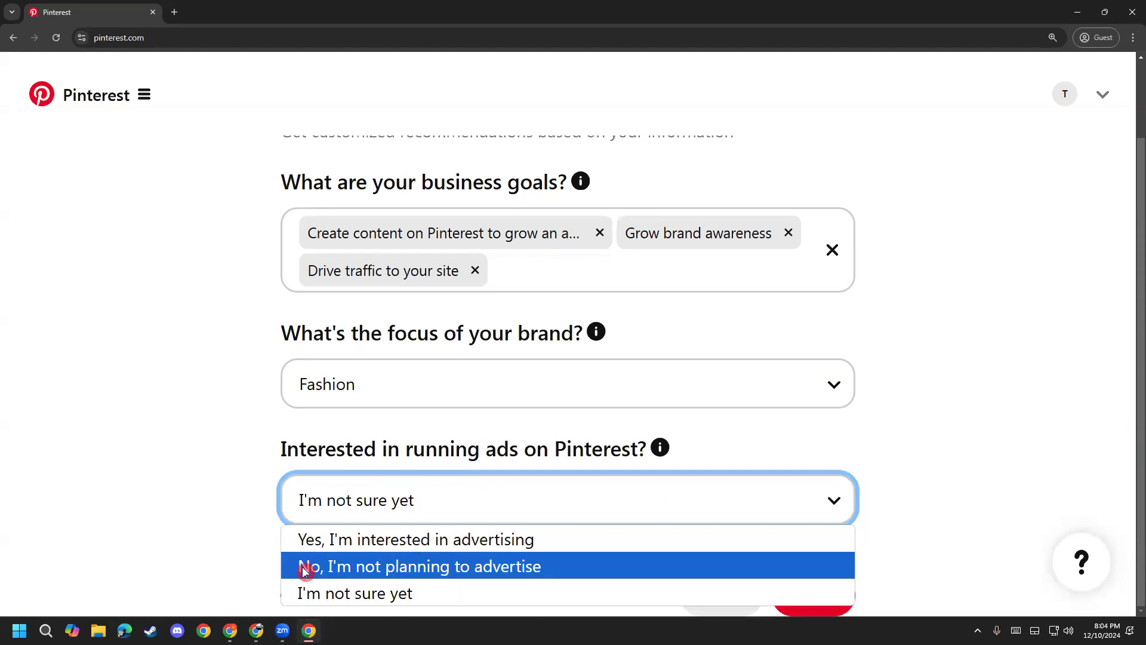
{"action": "left_click", "coordinate": [526, 569]}
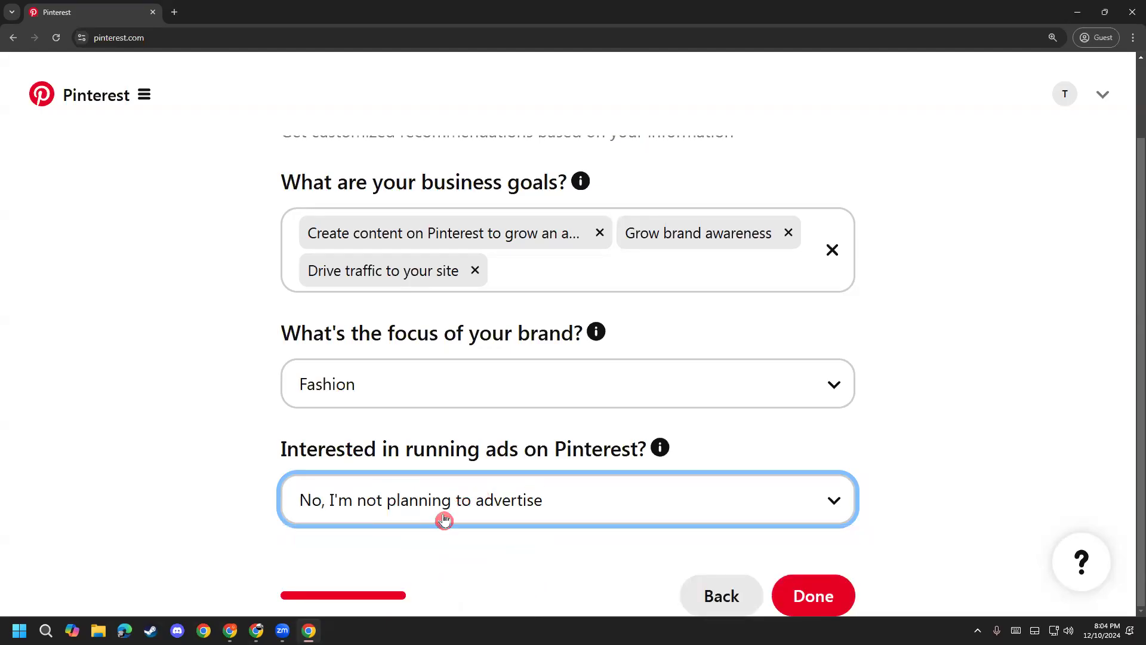
{"action": "left_click", "coordinate": [444, 518]}
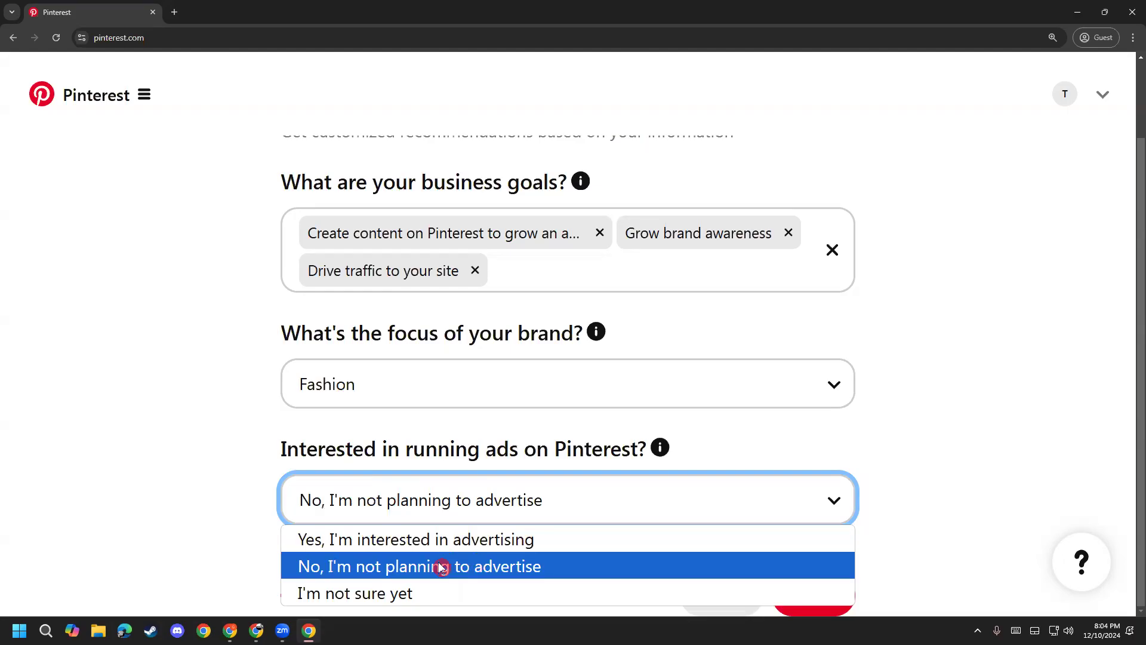
{"action": "left_click", "coordinate": [528, 572]}
{"action": "left_click", "coordinate": [473, 499]}
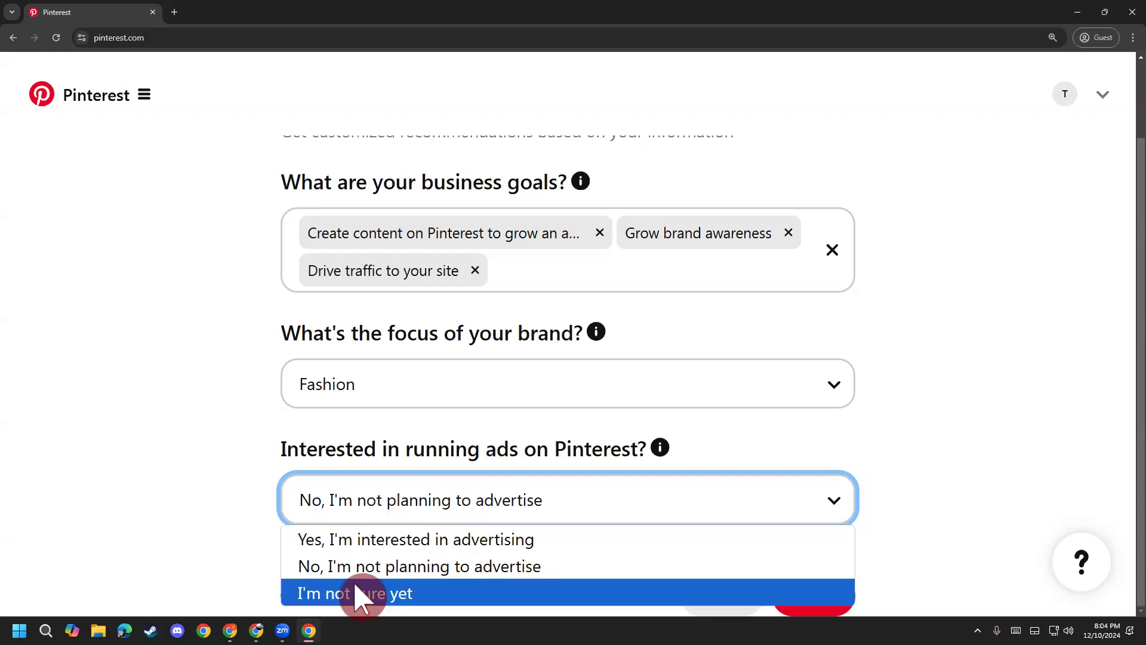
{"action": "left_click", "coordinate": [364, 592]}
{"action": "left_click", "coordinate": [426, 493]}
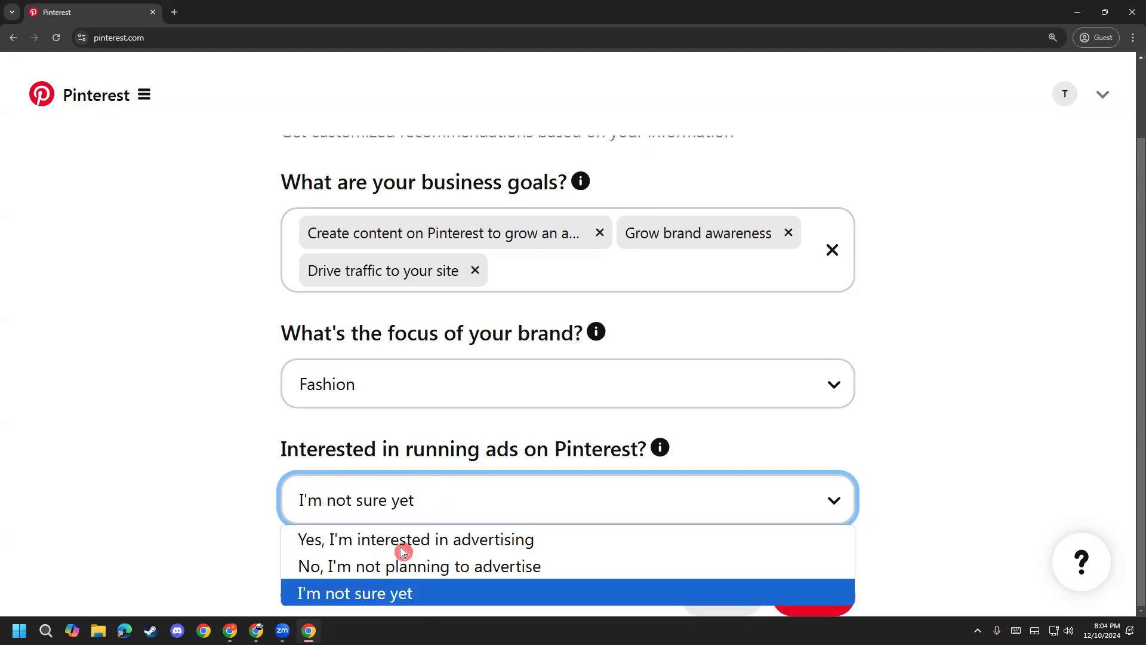
{"action": "left_click", "coordinate": [379, 592]}
{"action": "left_click", "coordinate": [336, 504]}
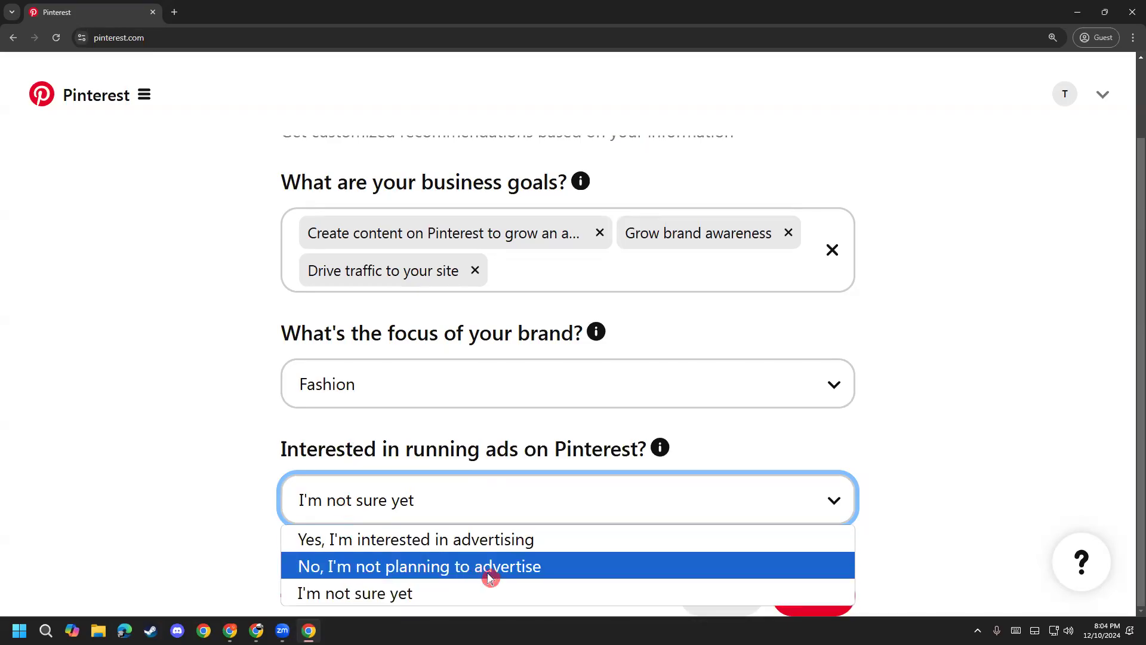
{"action": "left_click", "coordinate": [447, 599]}
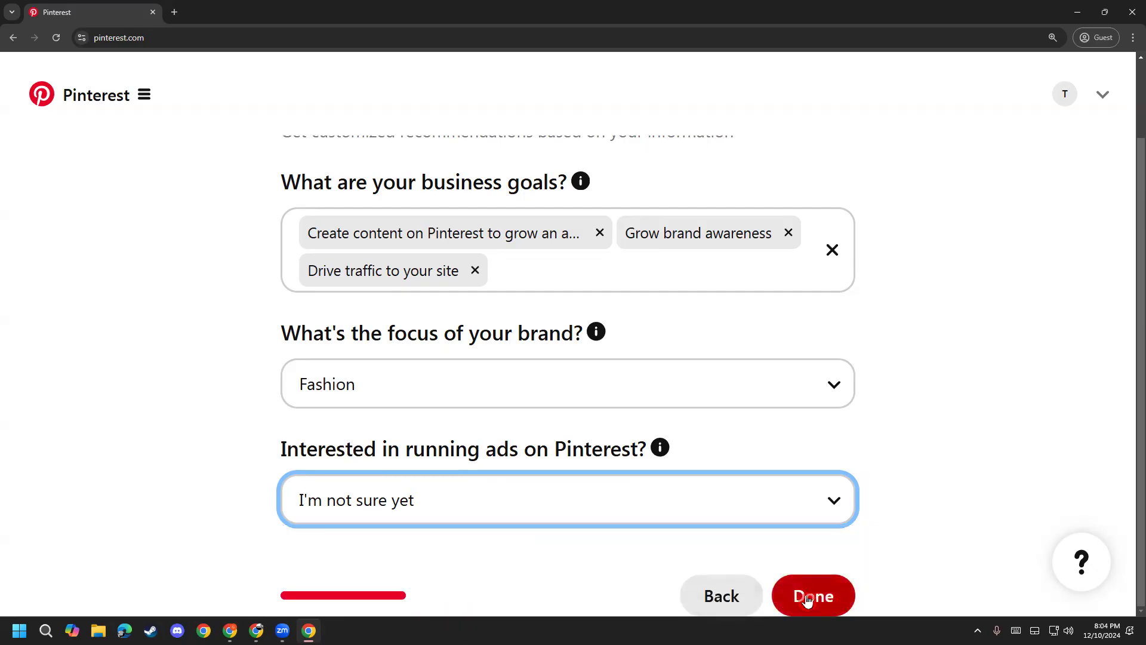
{"action": "left_click", "coordinate": [827, 598]}
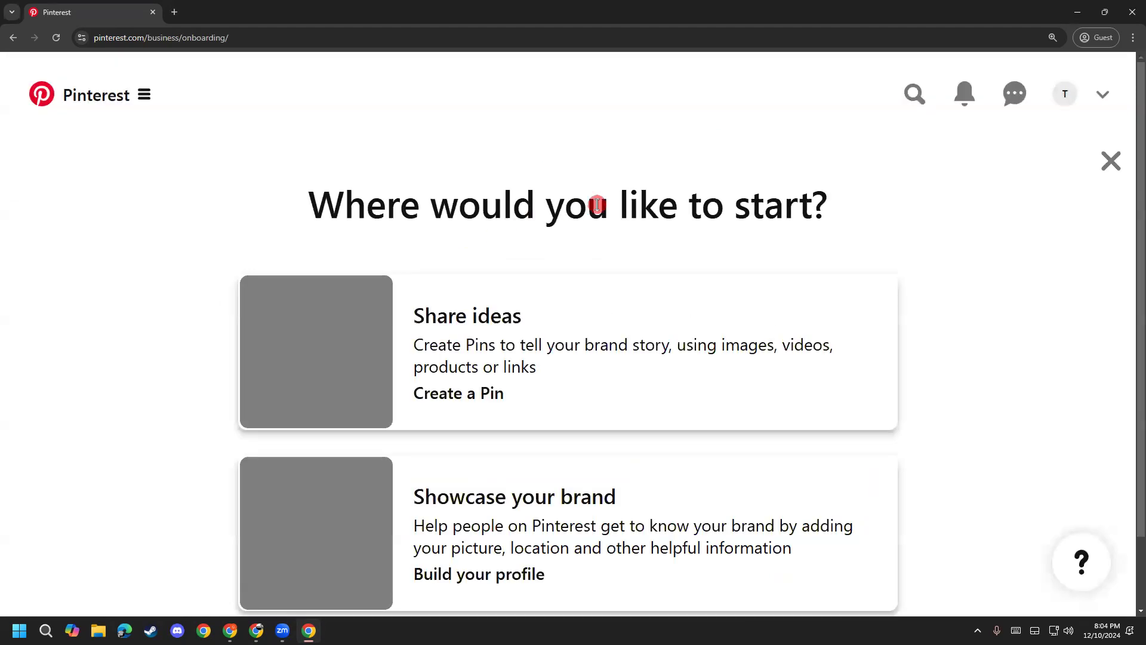
Step: Pick the Showcase your brand card and continue to the Edit profile page
{"action": "scroll", "coordinate": [939, 512], "scroll_direction": "down", "scroll_amount": 1}
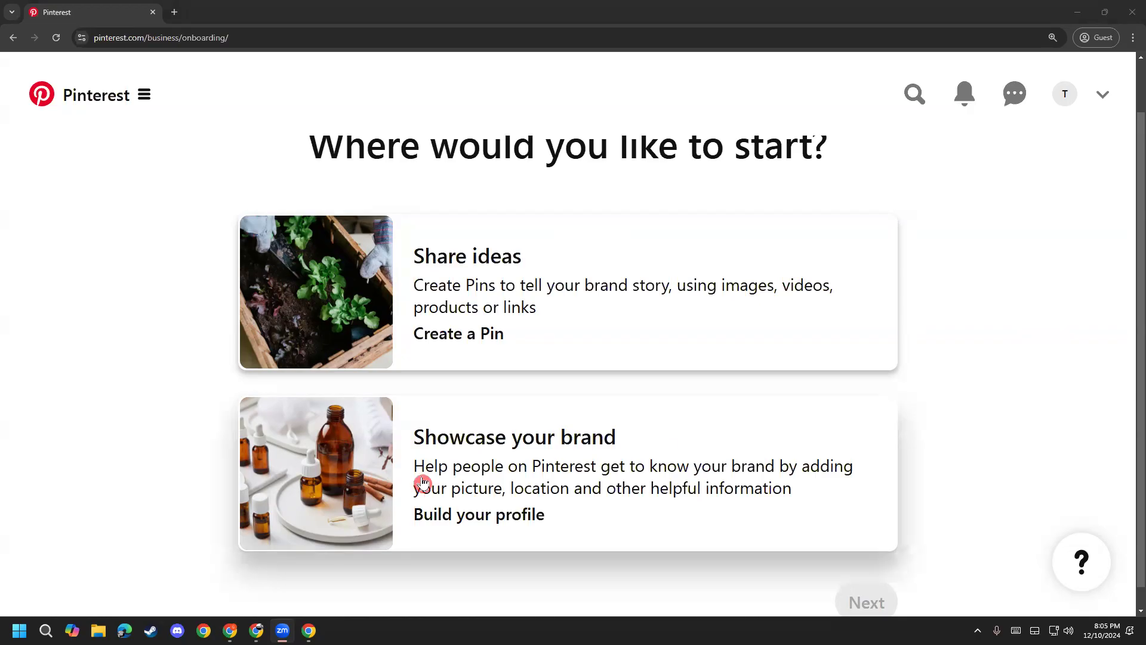
{"action": "left_click", "coordinate": [556, 442]}
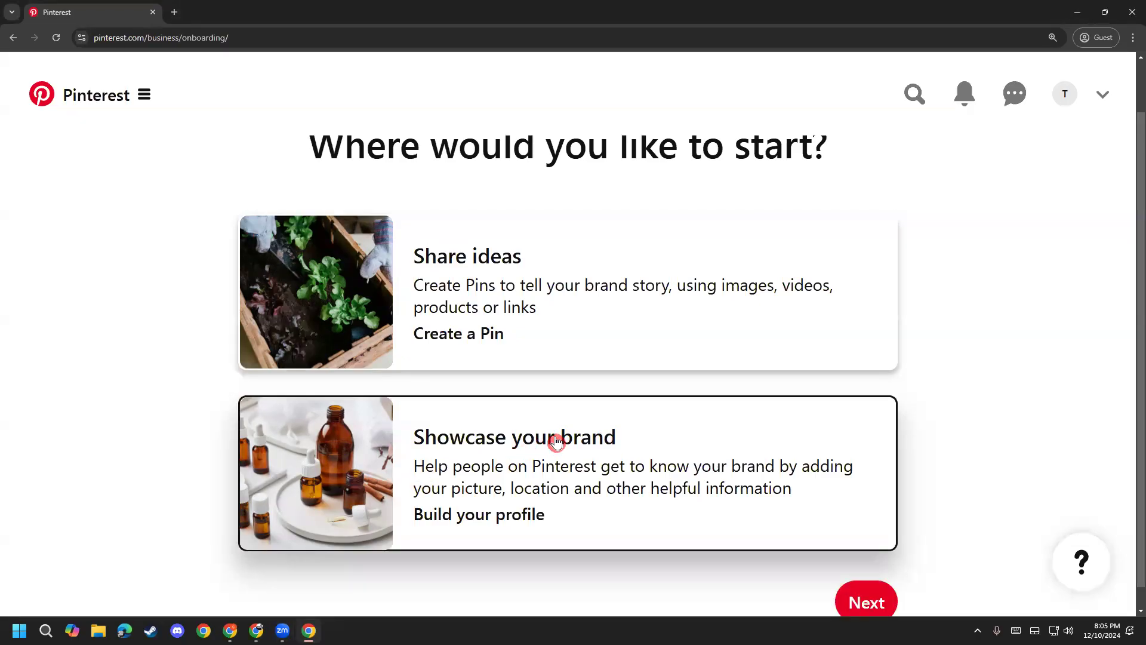
{"action": "left_click", "coordinate": [876, 604]}
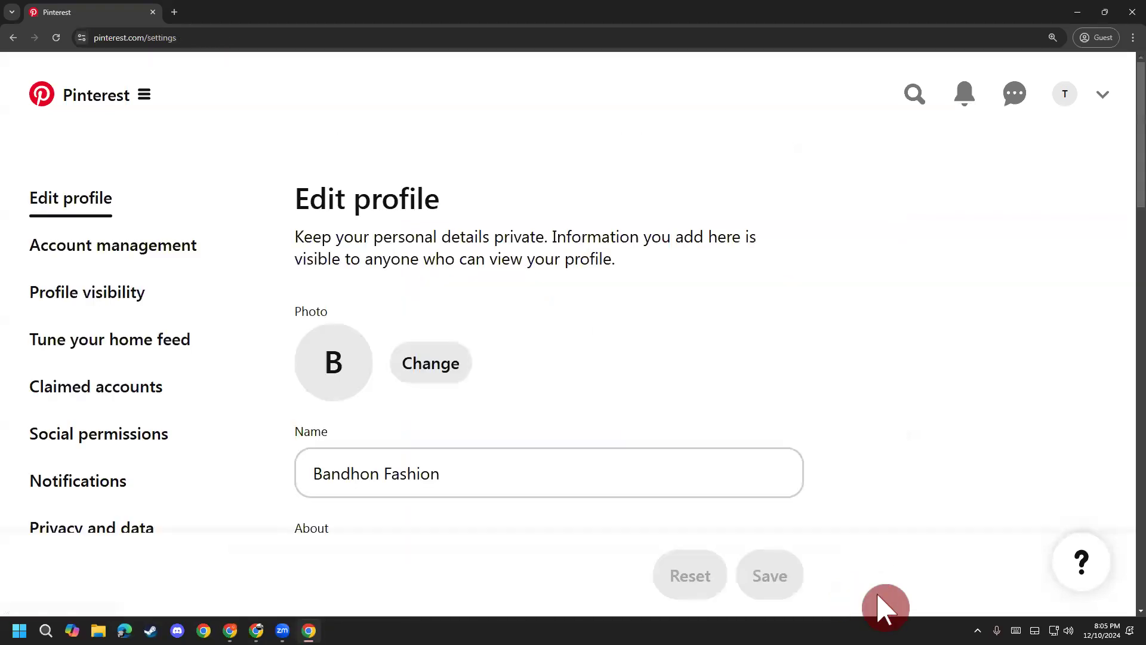
{"action": "scroll", "coordinate": [197, 263], "scroll_direction": "down", "scroll_amount": 1}
{"action": "scroll", "coordinate": [317, 310], "scroll_direction": "up", "scroll_amount": 1}
{"action": "left_click_drag", "start_coordinate": [303, 238], "coordinate": [474, 258]}
{"action": "left_click", "coordinate": [474, 258]}
{"action": "mouse_move", "coordinate": [256, 630]}
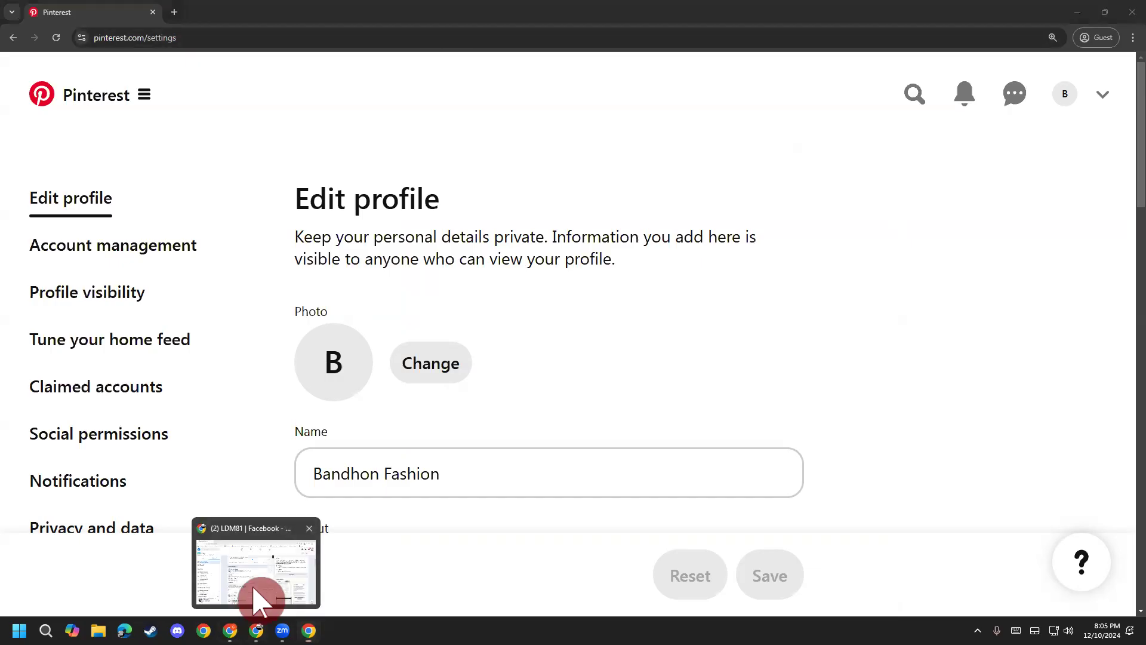
Step: Open the Canva home page in a new tab of the other browser window
{"action": "left_click", "coordinate": [260, 597]}
{"action": "left_click", "coordinate": [174, 12]}
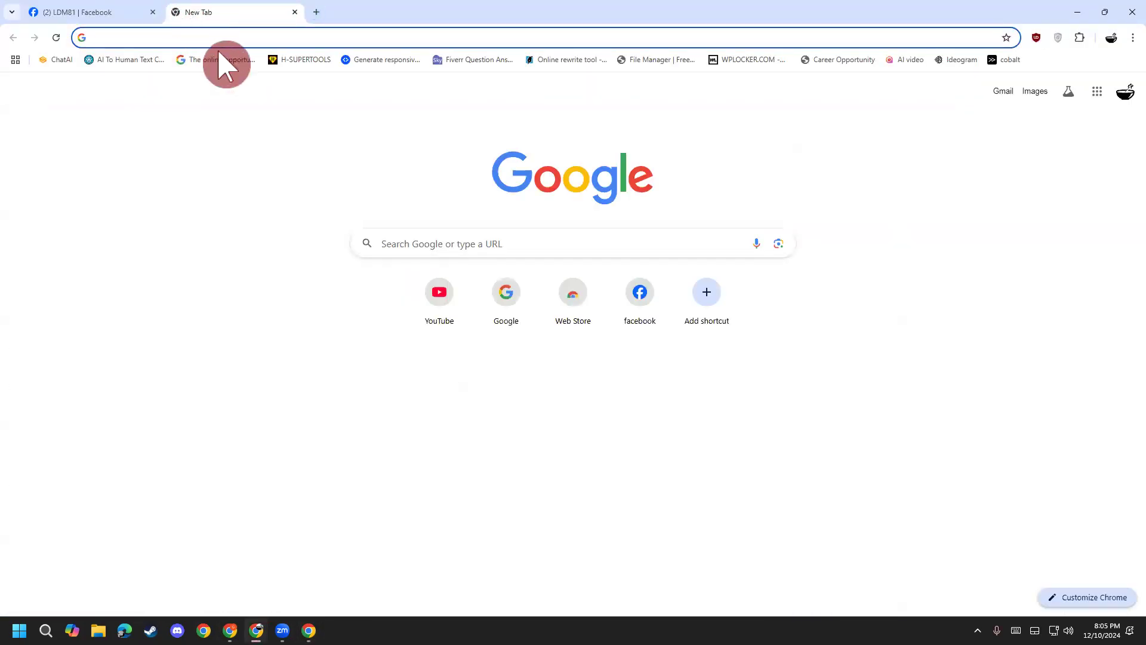
{"action": "type", "text": "c"}
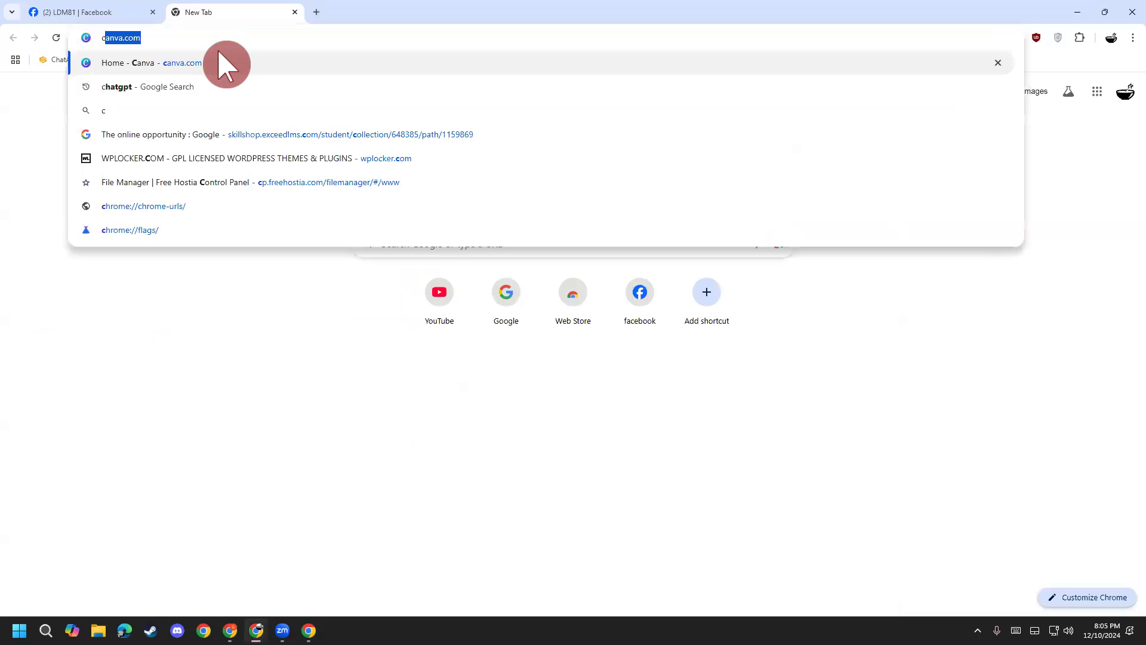
{"action": "type", "text": "a"}
{"action": "key", "text": "Return"}
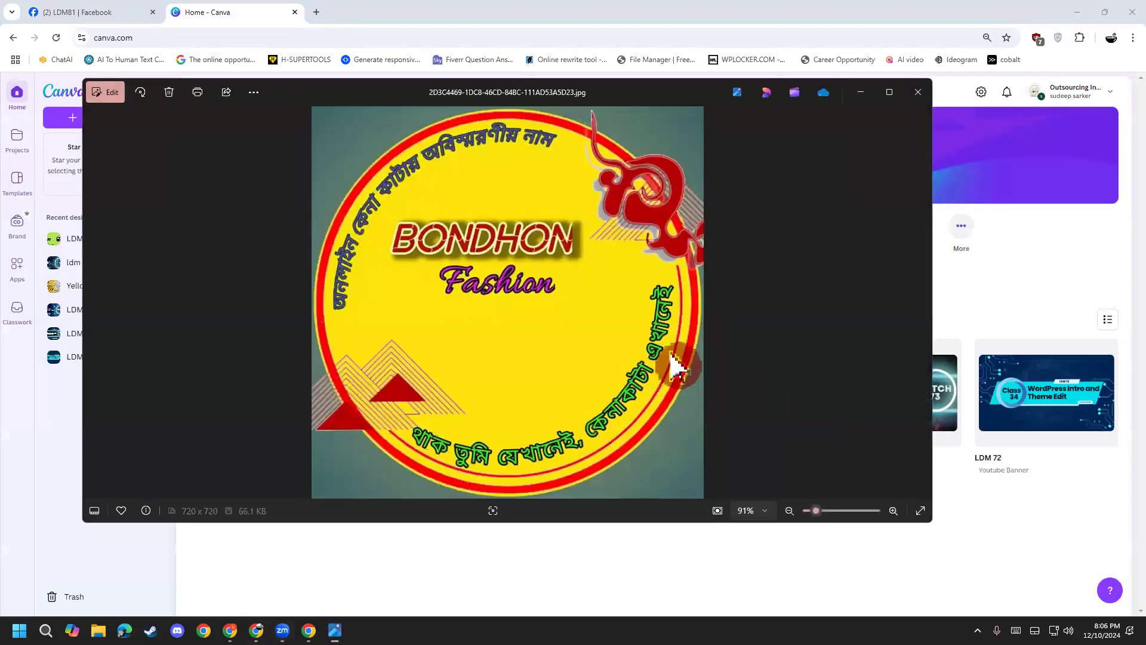
Step: Save a copy of the BONDHON Fashion logo to the Desktop and reopen it to verify
{"action": "right_click", "coordinate": [568, 313]}
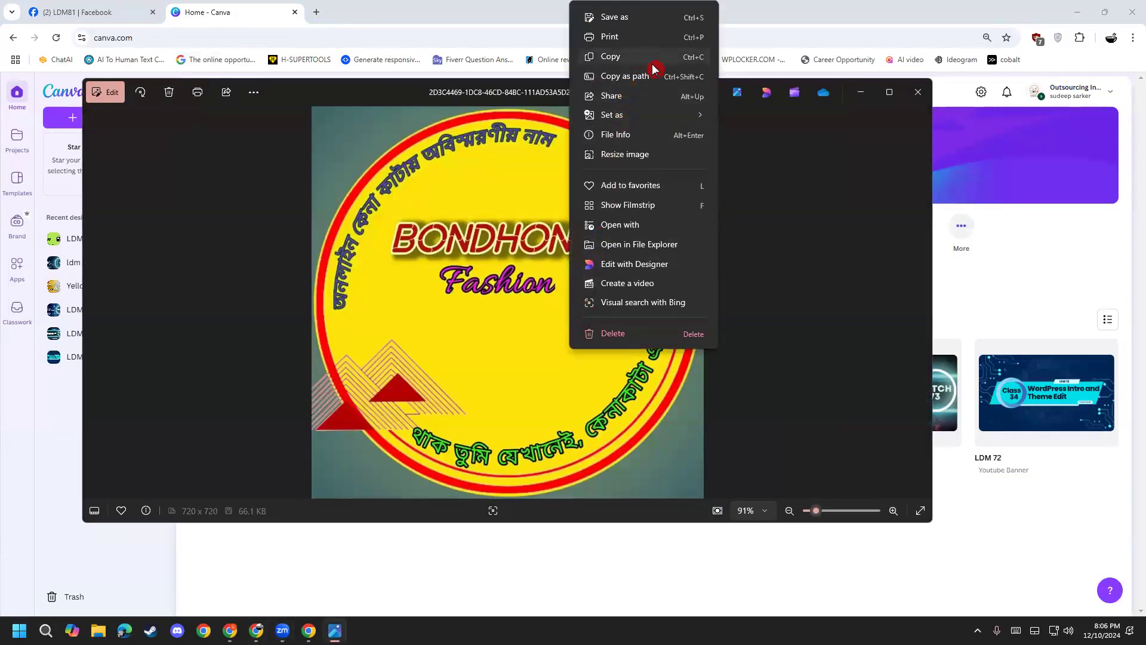
{"action": "left_click", "coordinate": [674, 24]}
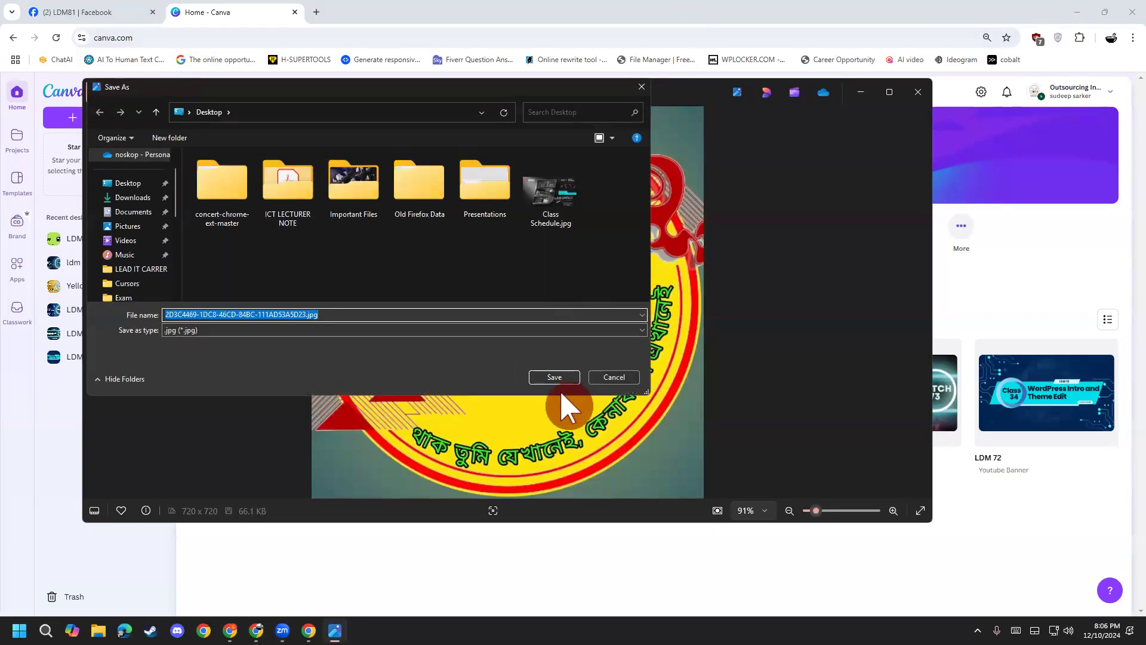
{"action": "left_click", "coordinate": [559, 377]}
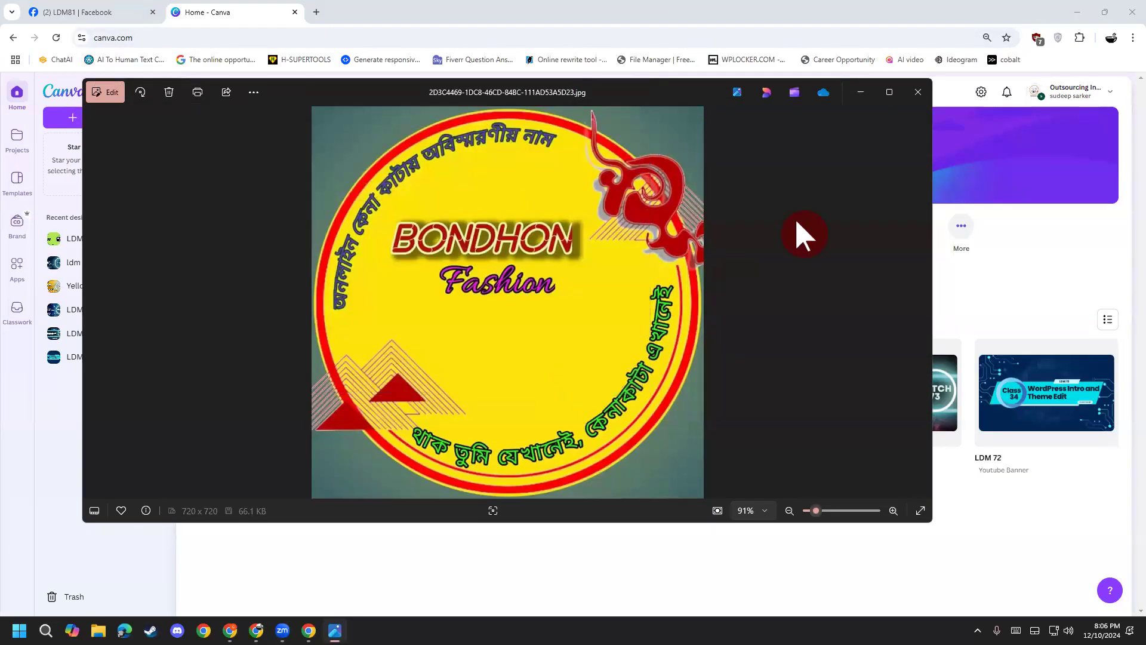
{"action": "left_click", "coordinate": [919, 93]}
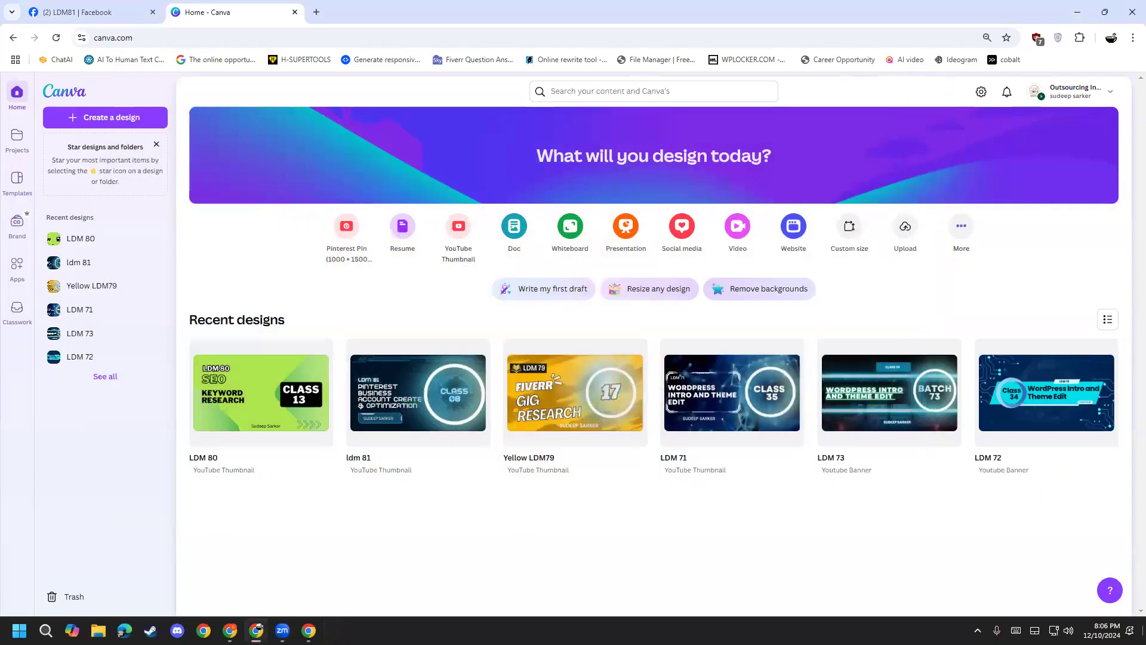
{"action": "key", "text": "super+d"}
{"action": "double_click", "coordinate": [22, 79]}
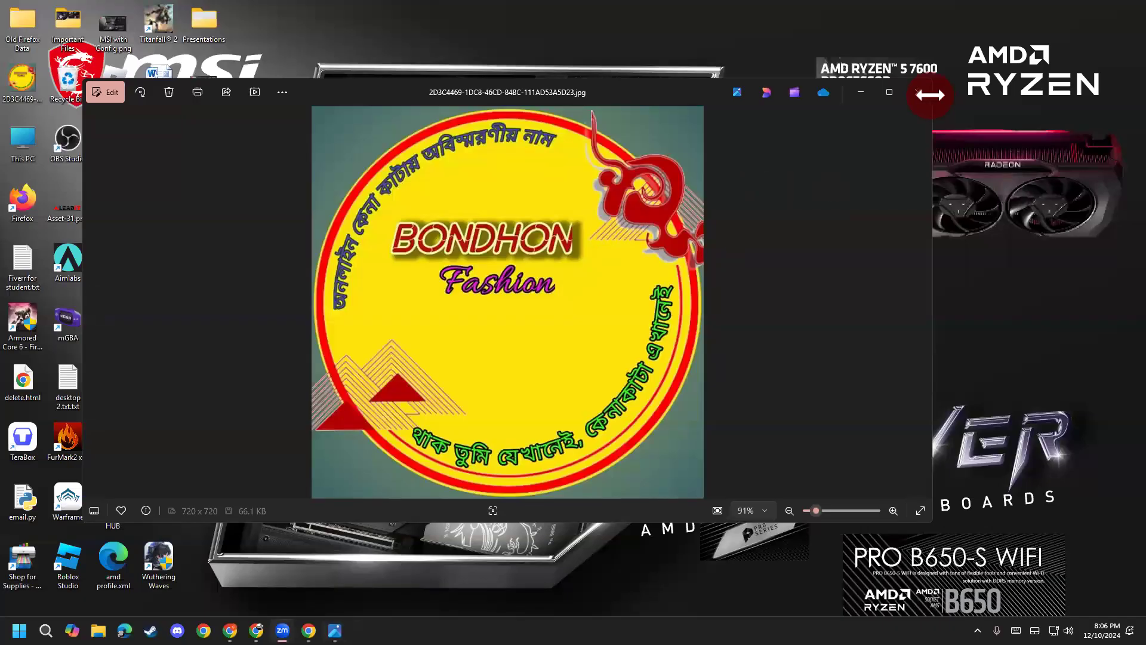
{"action": "left_click", "coordinate": [920, 92]}
Step: Upload the BONDHON Fashion logo JPG from the Desktop as the Pinterest profile picture
{"action": "left_click", "coordinate": [309, 630]}
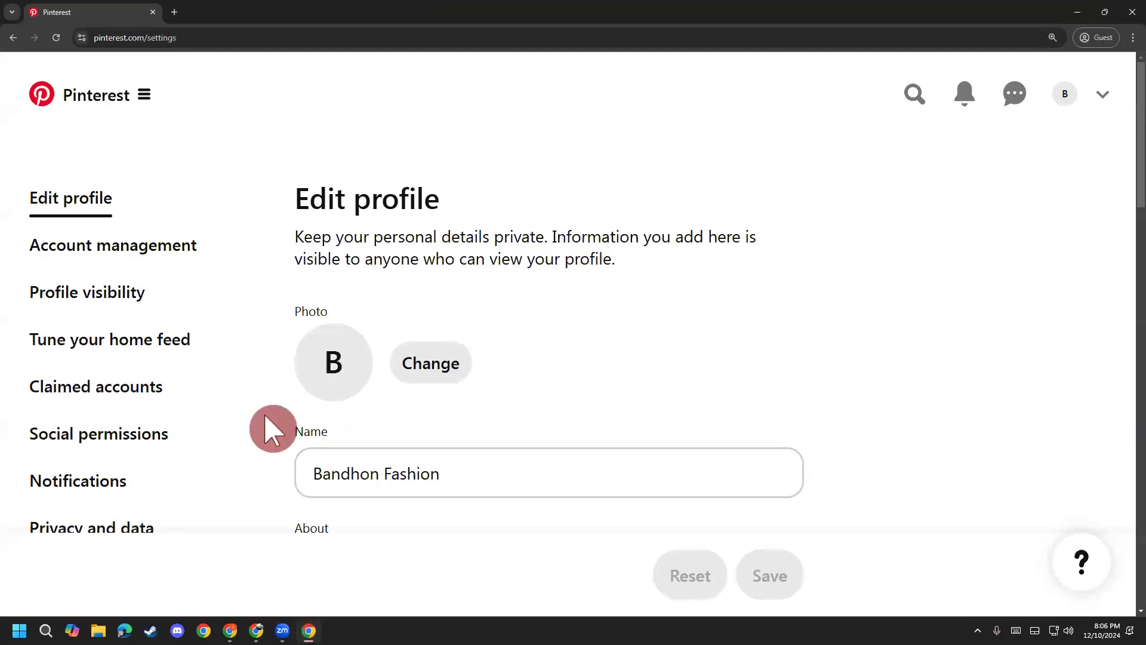
{"action": "left_click", "coordinate": [426, 365]}
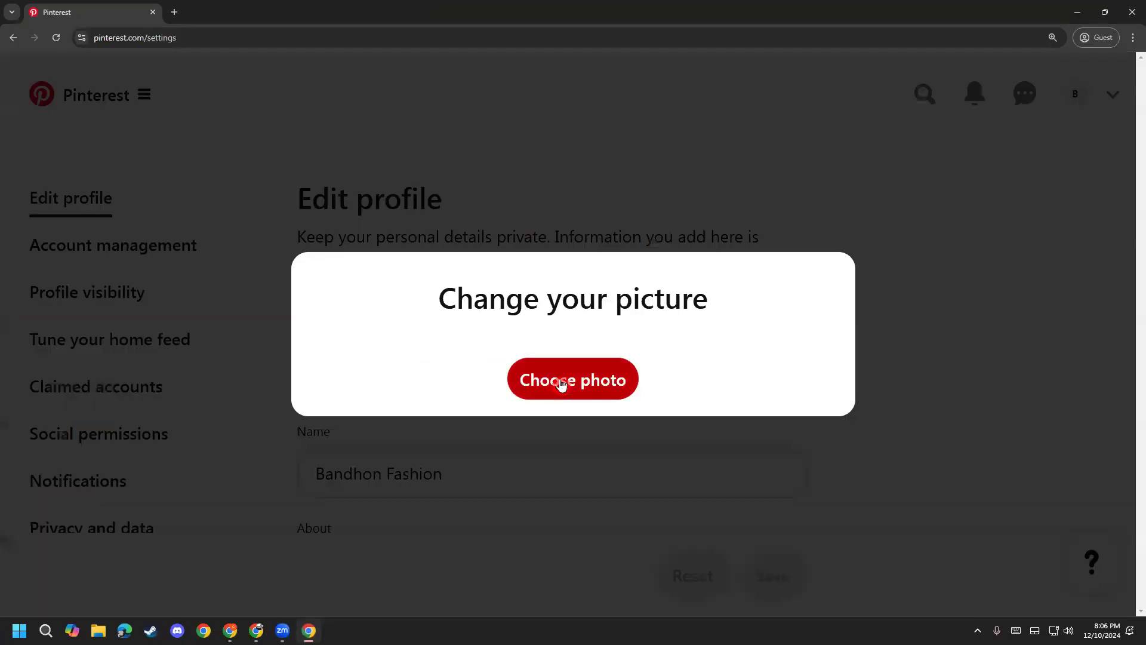
{"action": "left_click", "coordinate": [588, 383]}
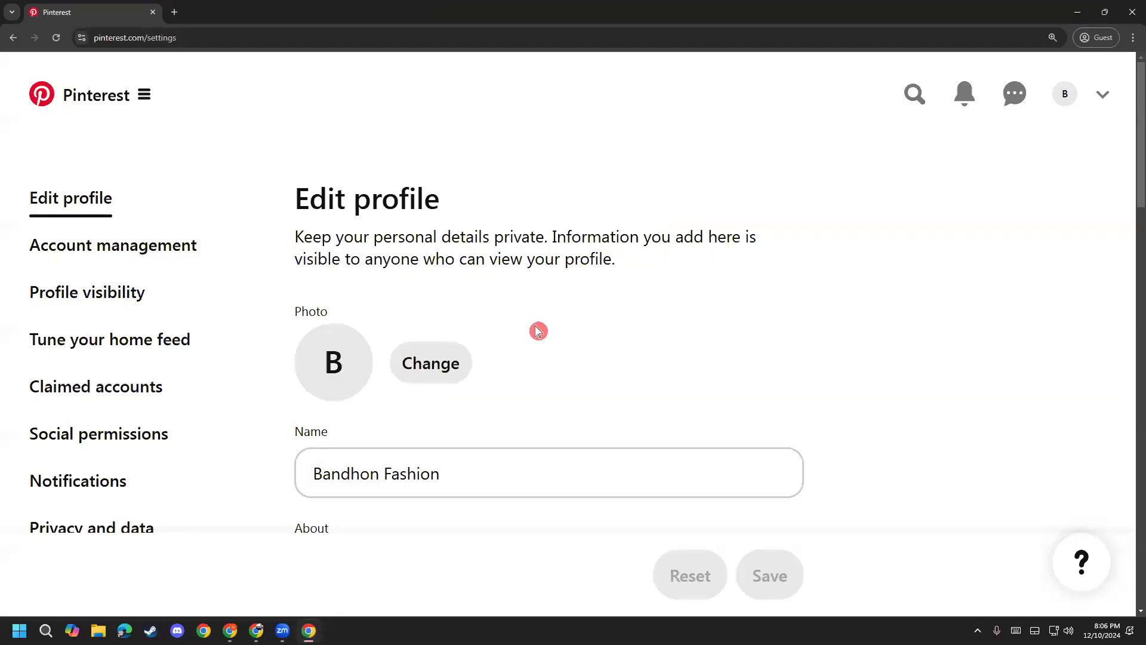
{"action": "left_click", "coordinate": [430, 355]}
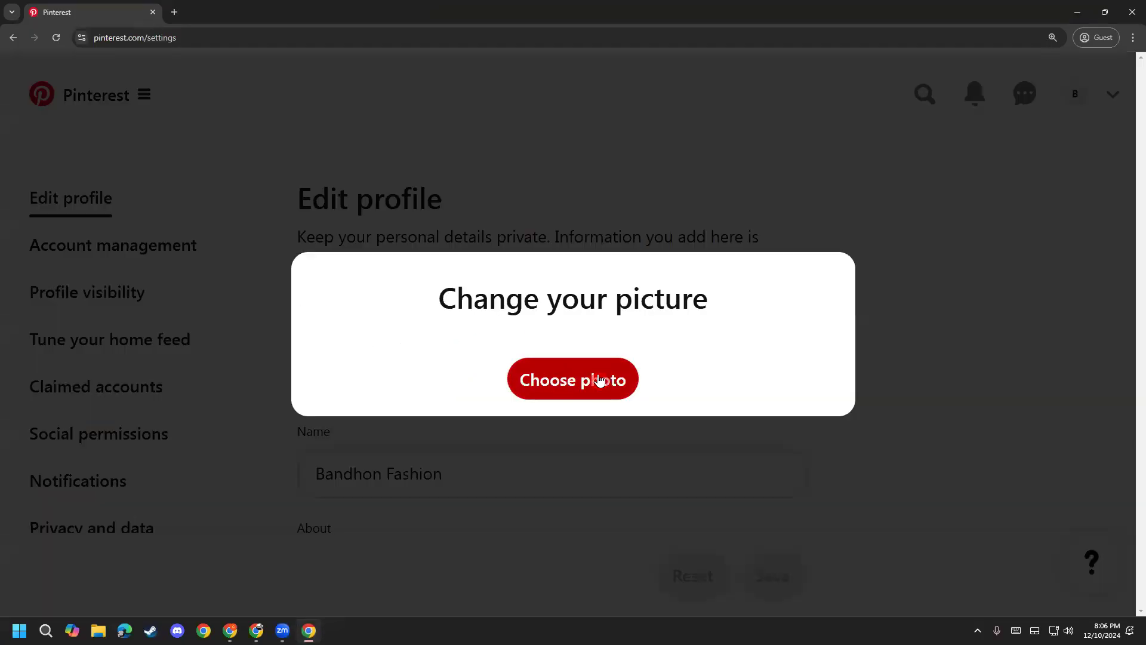
{"action": "left_click", "coordinate": [572, 383]}
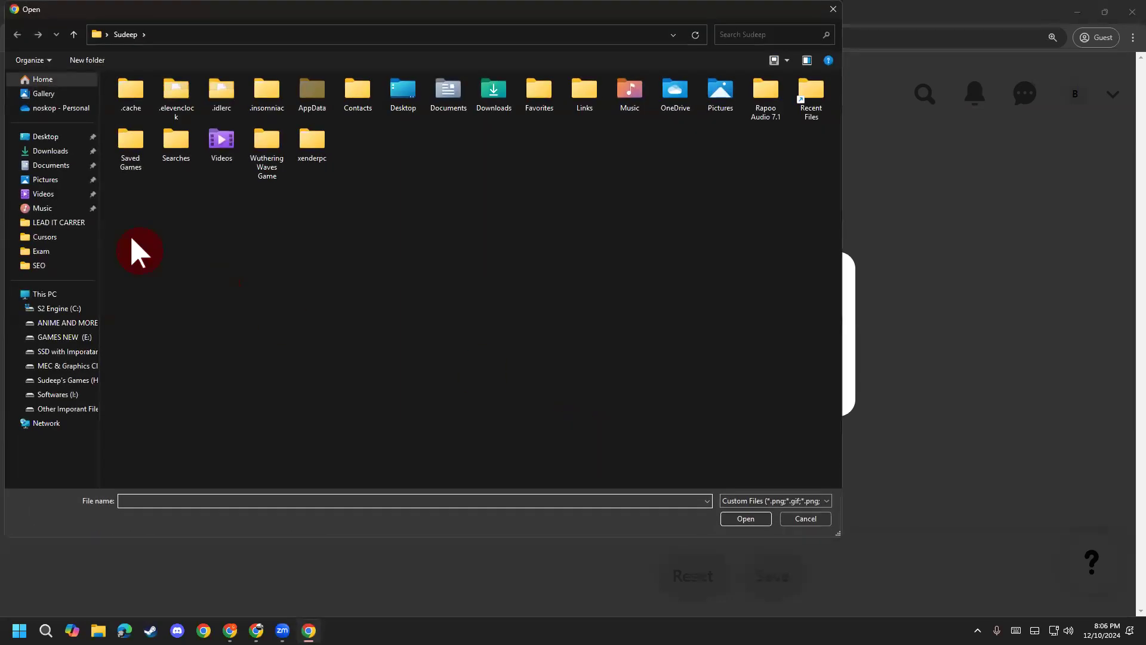
{"action": "left_click", "coordinate": [62, 142]}
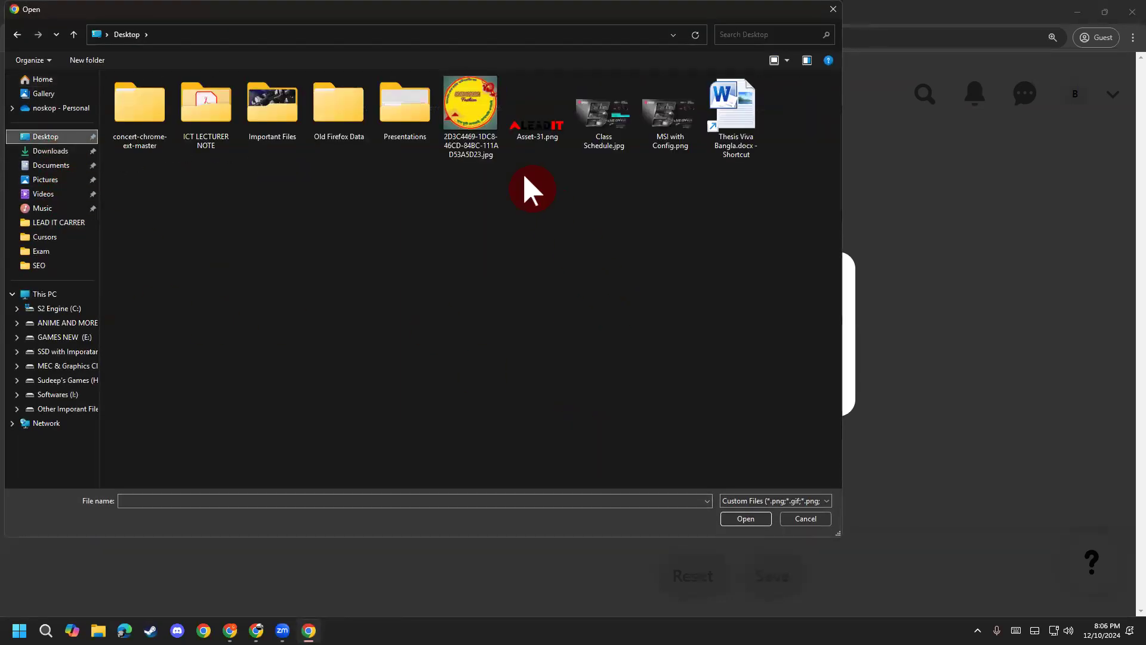
{"action": "double_click", "coordinate": [457, 114]}
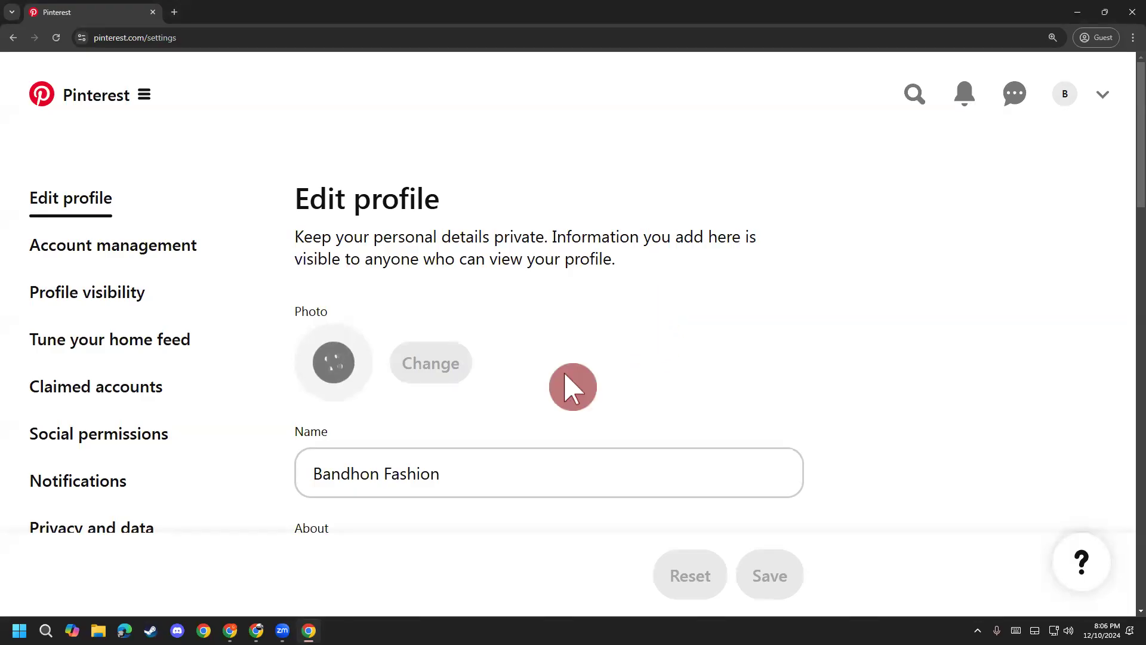
Step: Create a new 300 × 300 px custom-size design in Canva
{"action": "mouse_move", "coordinate": [256, 630]}
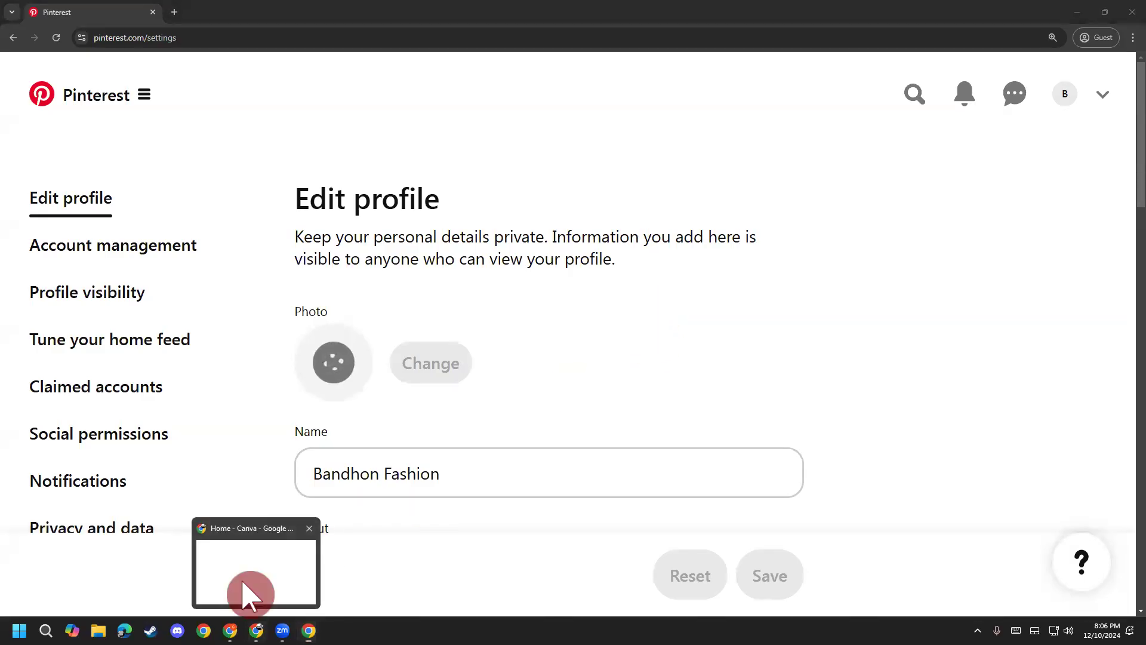
{"action": "left_click", "coordinate": [248, 593]}
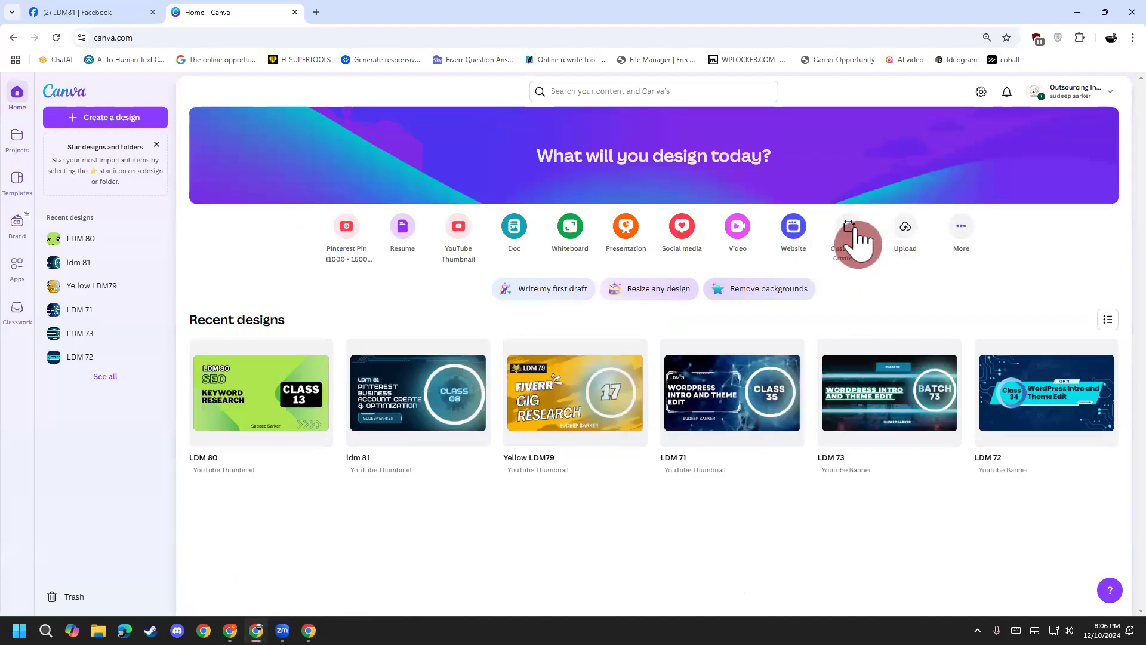
{"action": "left_click", "coordinate": [855, 239]}
{"action": "left_click", "coordinate": [471, 202]}
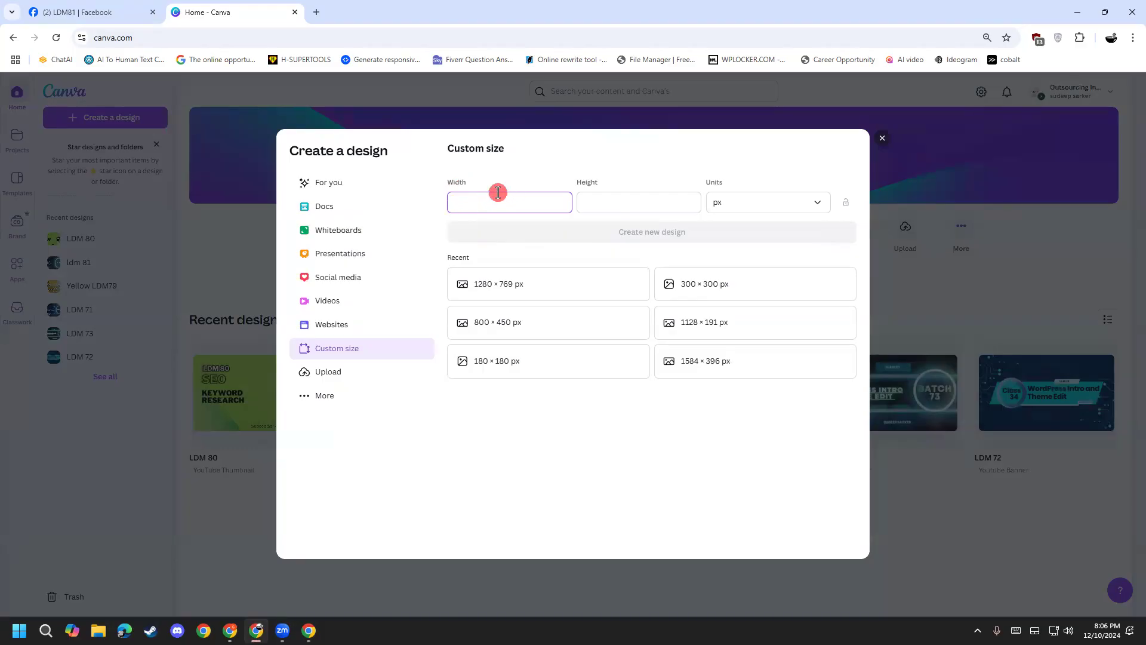
{"action": "left_click", "coordinate": [606, 206]}
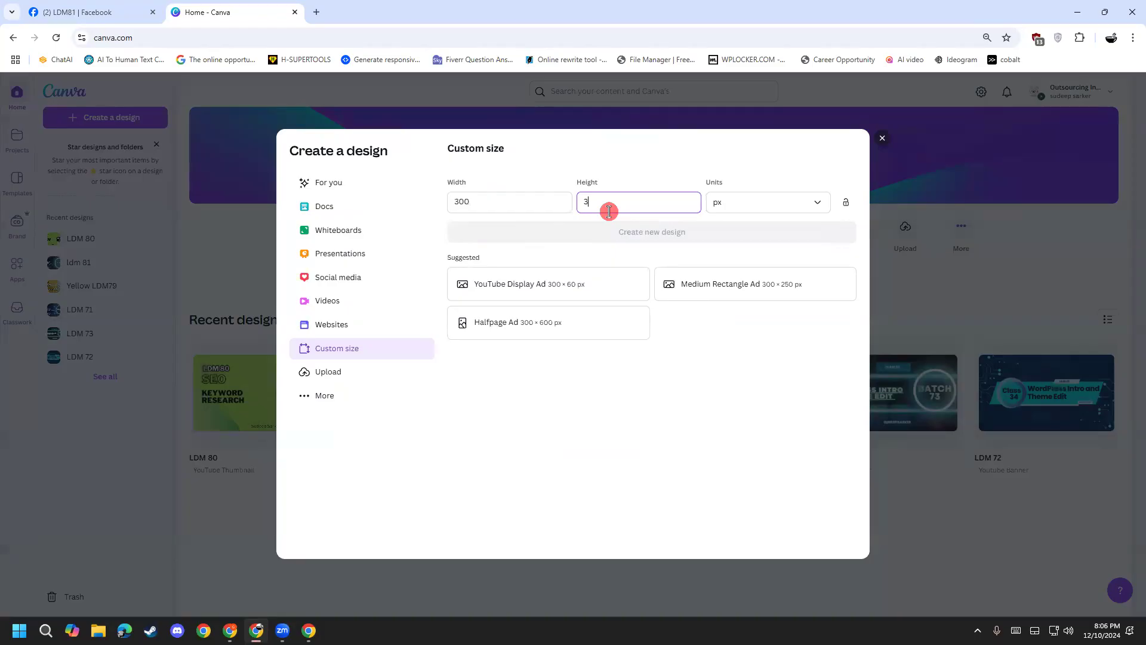
{"action": "type", "text": "300"}
{"action": "left_click", "coordinate": [699, 233]}
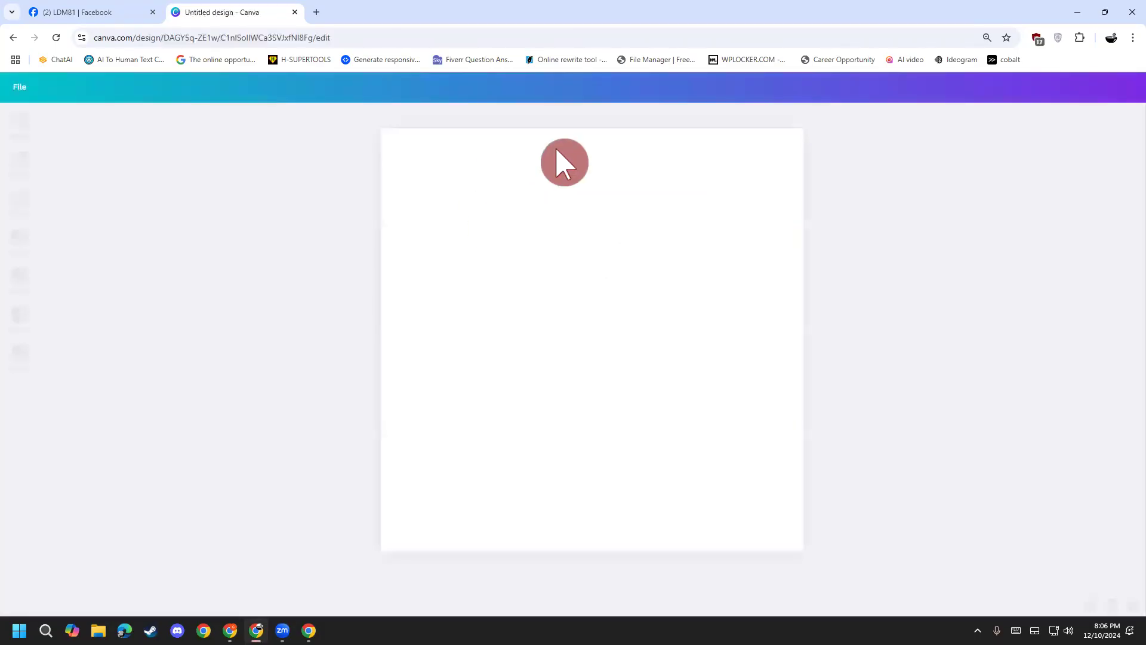
Step: Apply the AF Creative Design logo template to the new design
{"action": "scroll", "coordinate": [90, 448], "scroll_direction": "down", "scroll_amount": 5}
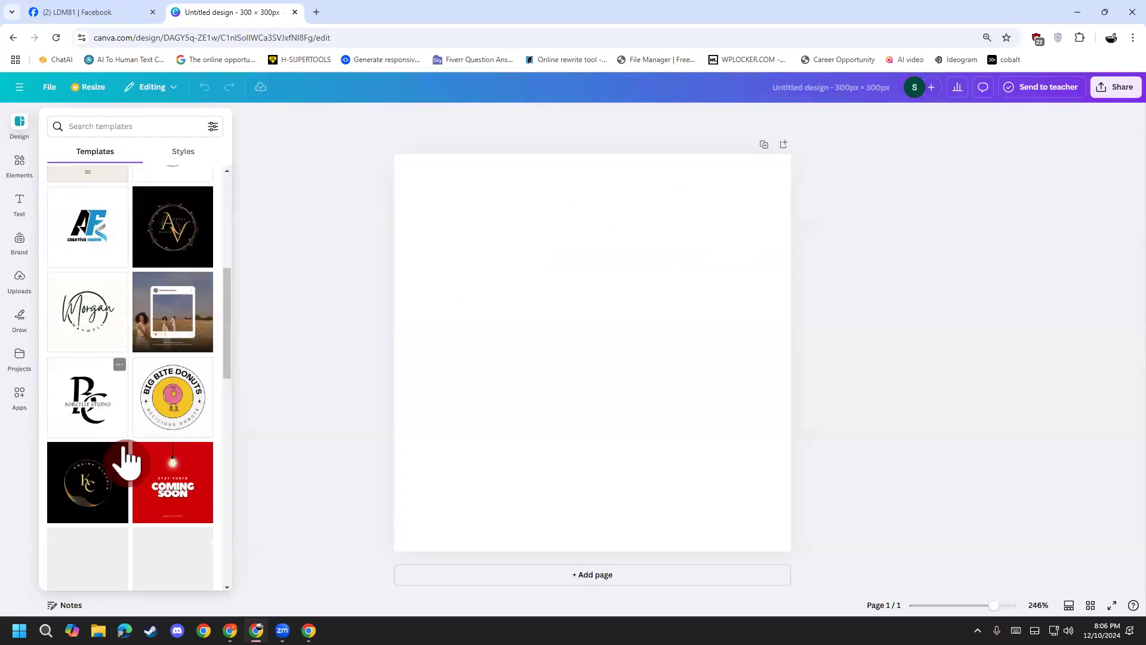
{"action": "scroll", "coordinate": [132, 454], "scroll_direction": "up", "scroll_amount": 3}
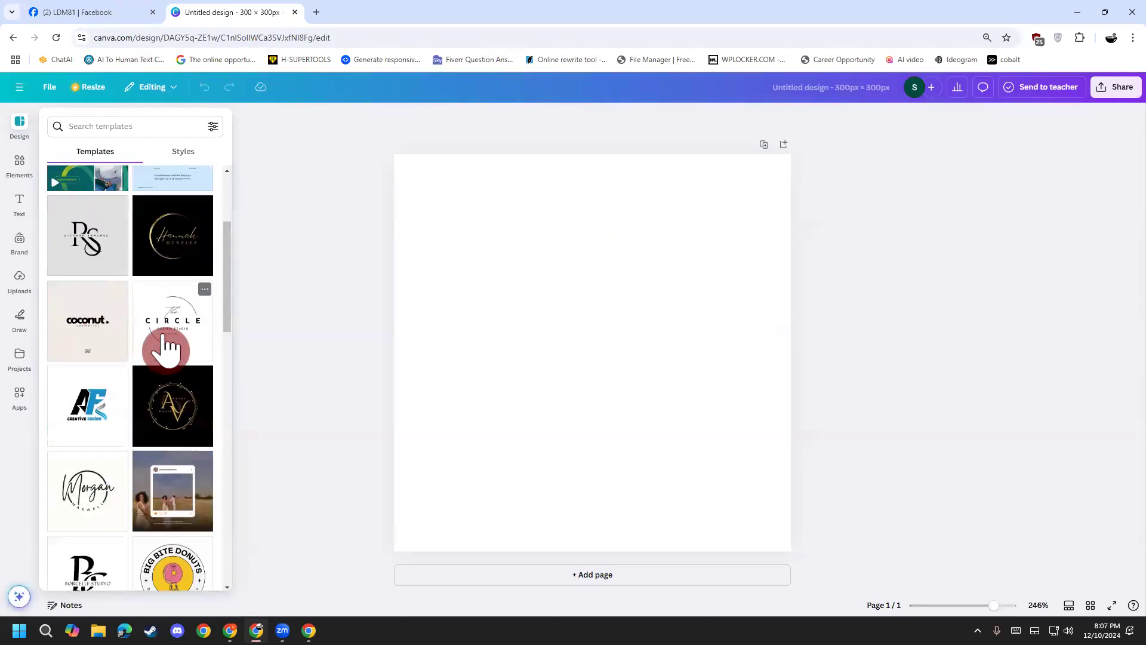
{"action": "left_click", "coordinate": [91, 421]}
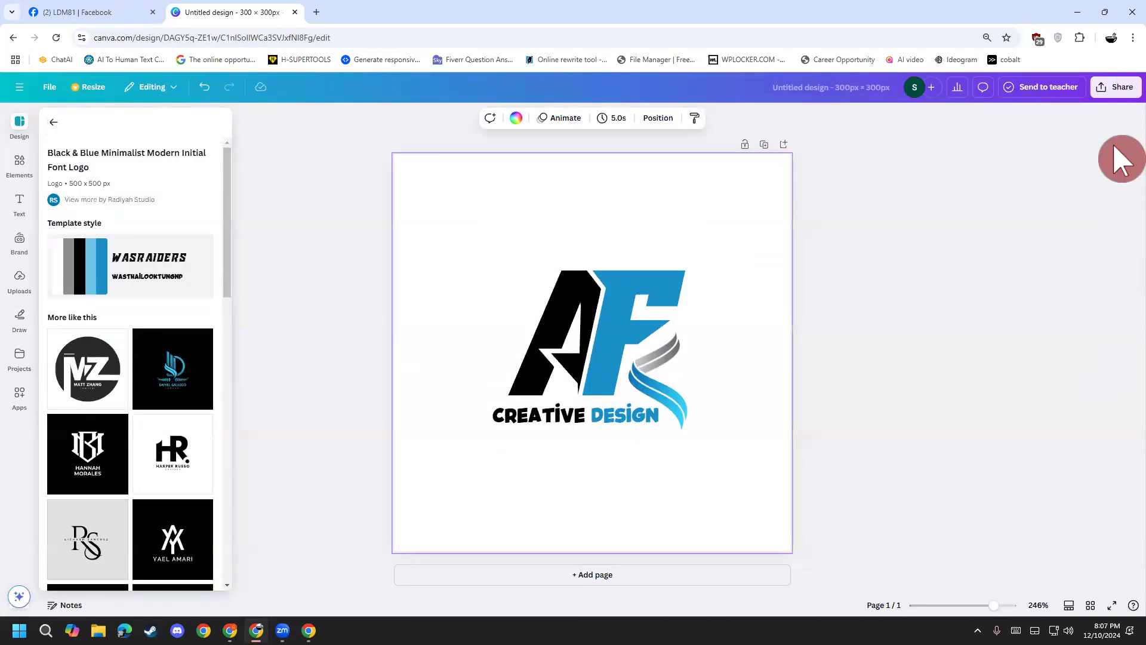
Step: Look at the Share download options, then close them without downloading
{"action": "left_click", "coordinate": [1113, 91]}
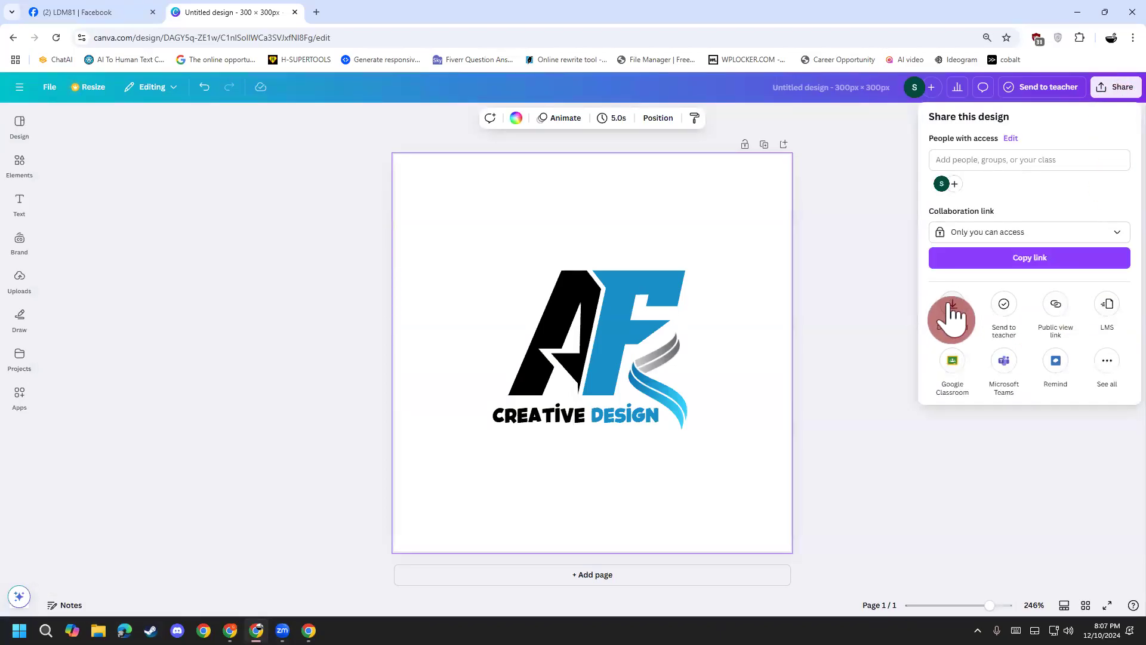
{"action": "left_click", "coordinate": [952, 310]}
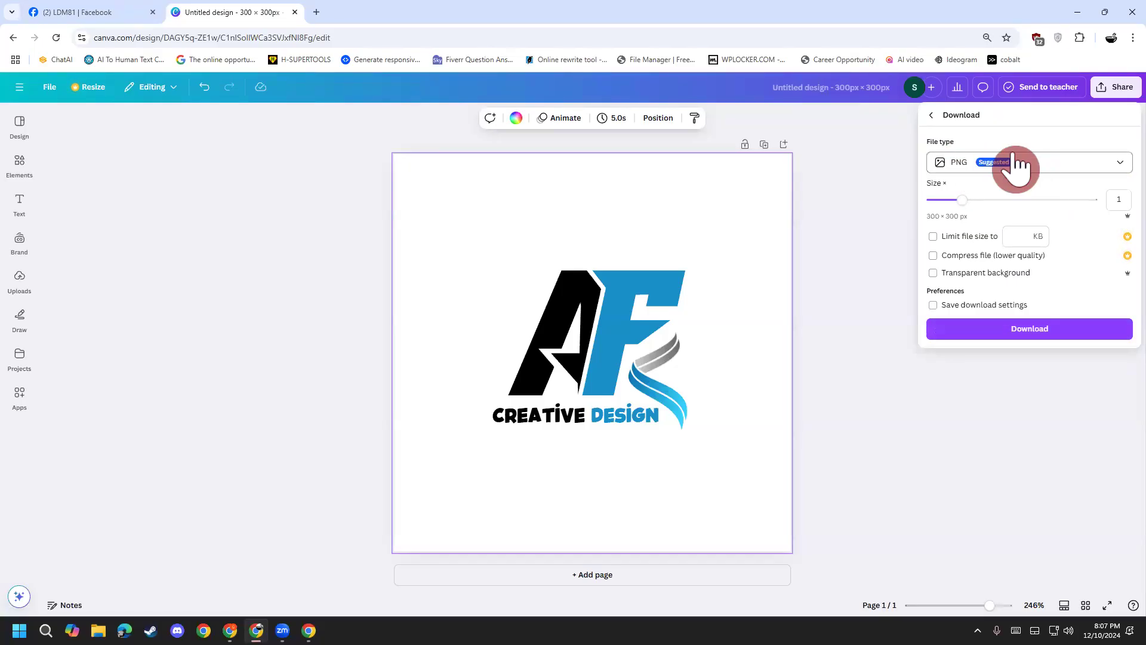
{"action": "left_click", "coordinate": [670, 341]}
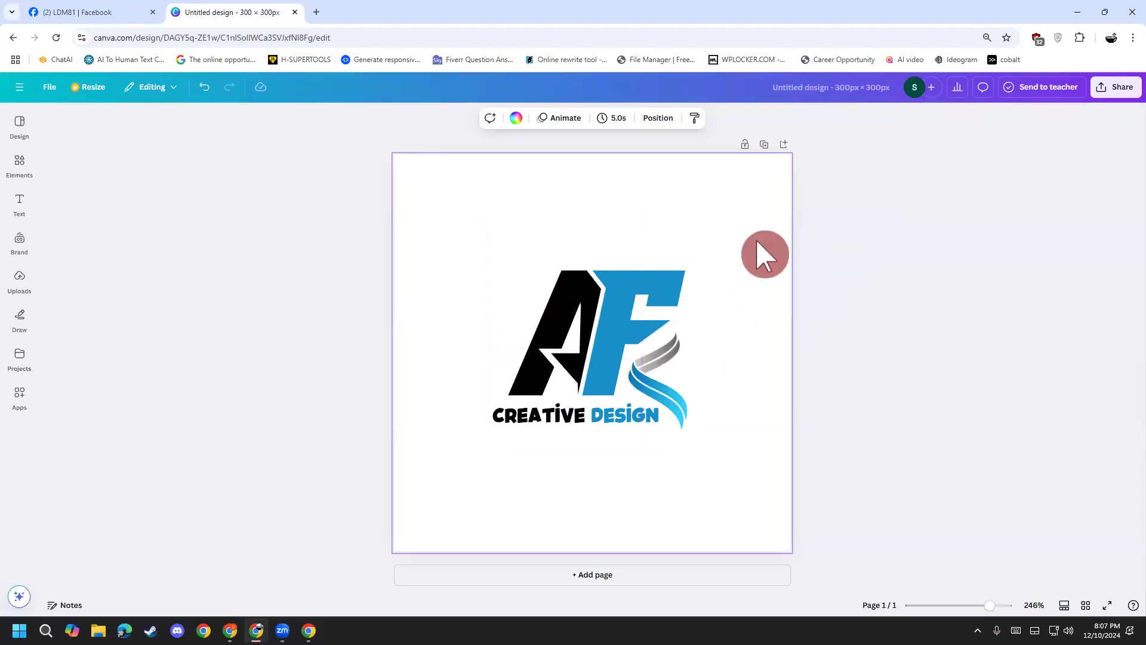
Step: Select the AF letters and CREATIVE DESIGN text and enlarge the whole logo to fill the canvas
{"action": "left_click", "coordinate": [570, 275]}
{"action": "left_click", "coordinate": [532, 328], "text": "shift"}
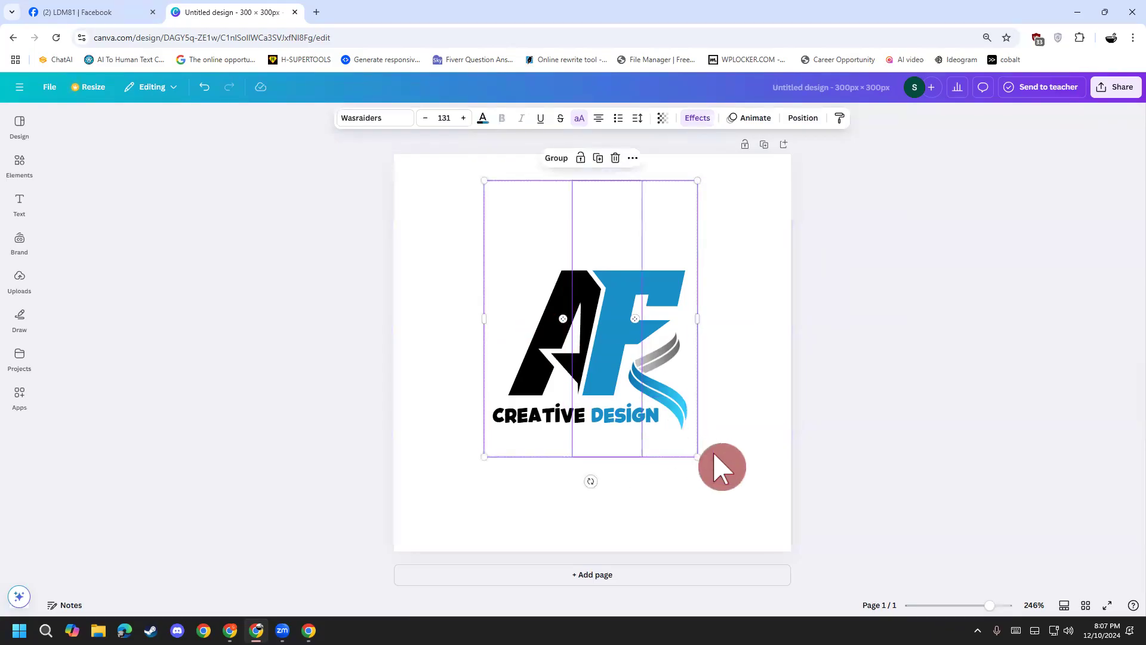
{"action": "left_click", "coordinate": [638, 432], "text": "shift"}
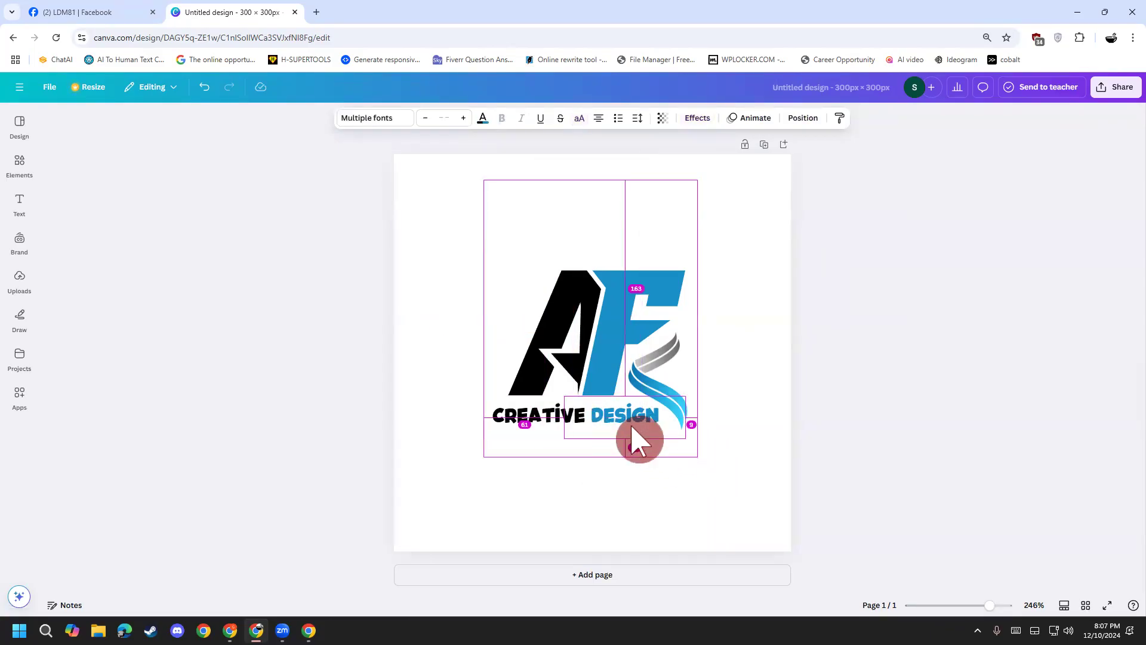
{"action": "left_click_drag", "start_coordinate": [697, 456], "coordinate": [761, 518]}
Step: Make the swoosh graphic bigger and move it back beside the letters
{"action": "left_click", "coordinate": [672, 409]}
{"action": "left_click_drag", "start_coordinate": [732, 461], "coordinate": [744, 478]}
{"action": "left_click_drag", "start_coordinate": [690, 436], "coordinate": [699, 442]}
{"action": "left_click", "coordinate": [933, 401]}
Step: Download the 300×300 design as a PNG file
{"action": "left_click", "coordinate": [1116, 89]}
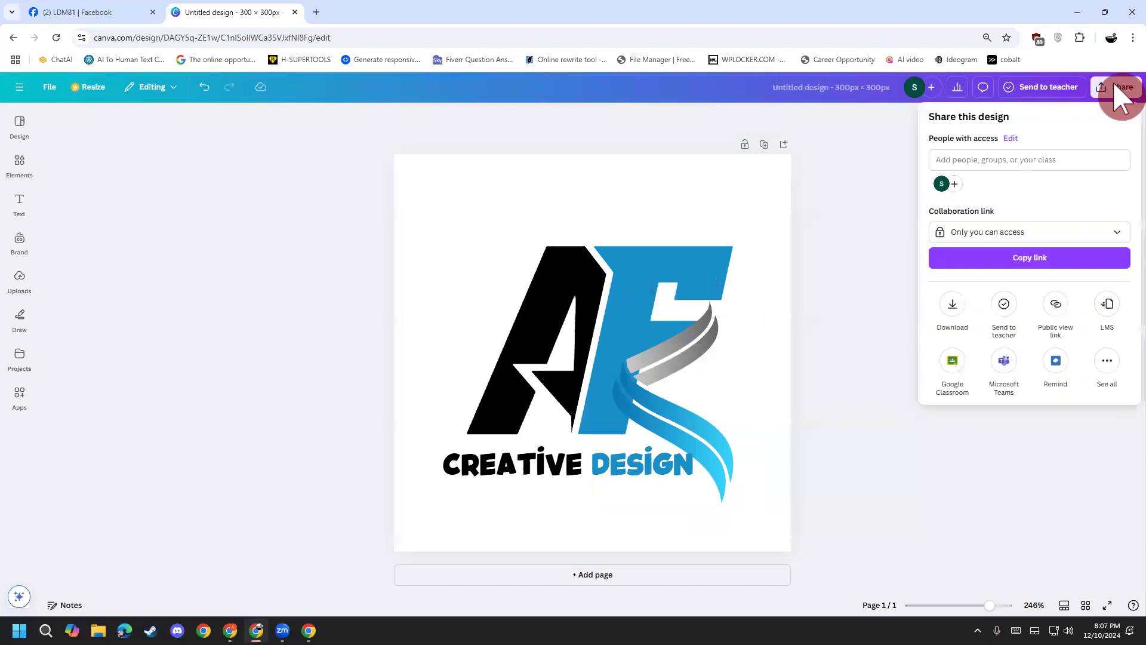
{"action": "left_click", "coordinate": [953, 315]}
{"action": "left_click", "coordinate": [1004, 170]}
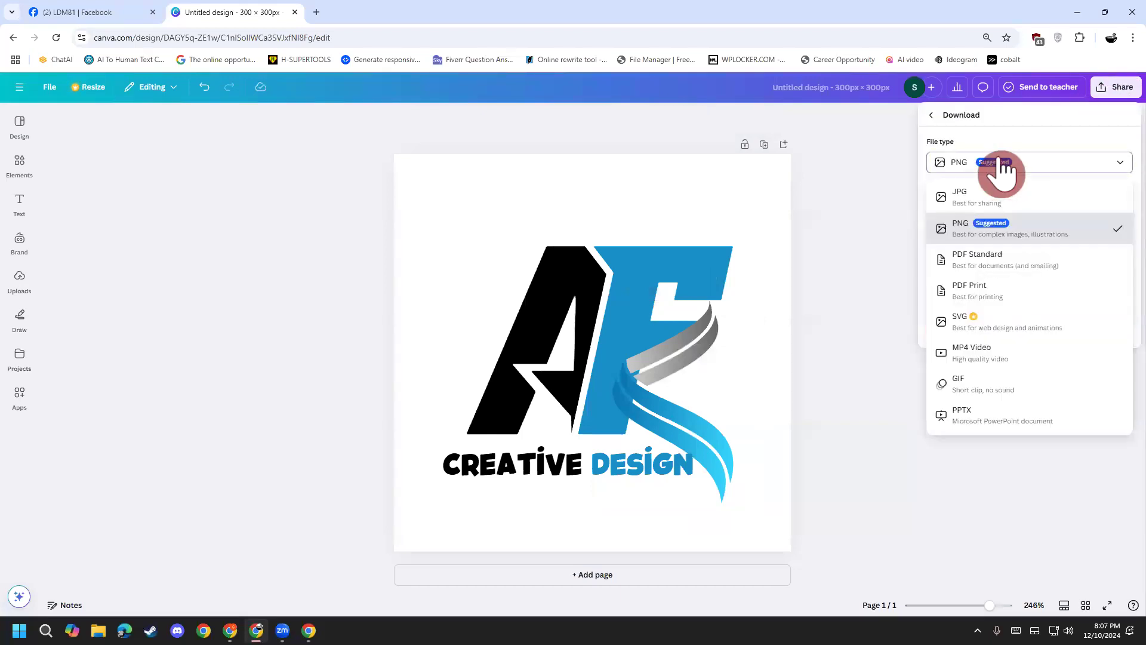
{"action": "left_click", "coordinate": [1004, 170]}
{"action": "left_click", "coordinate": [1031, 335]}
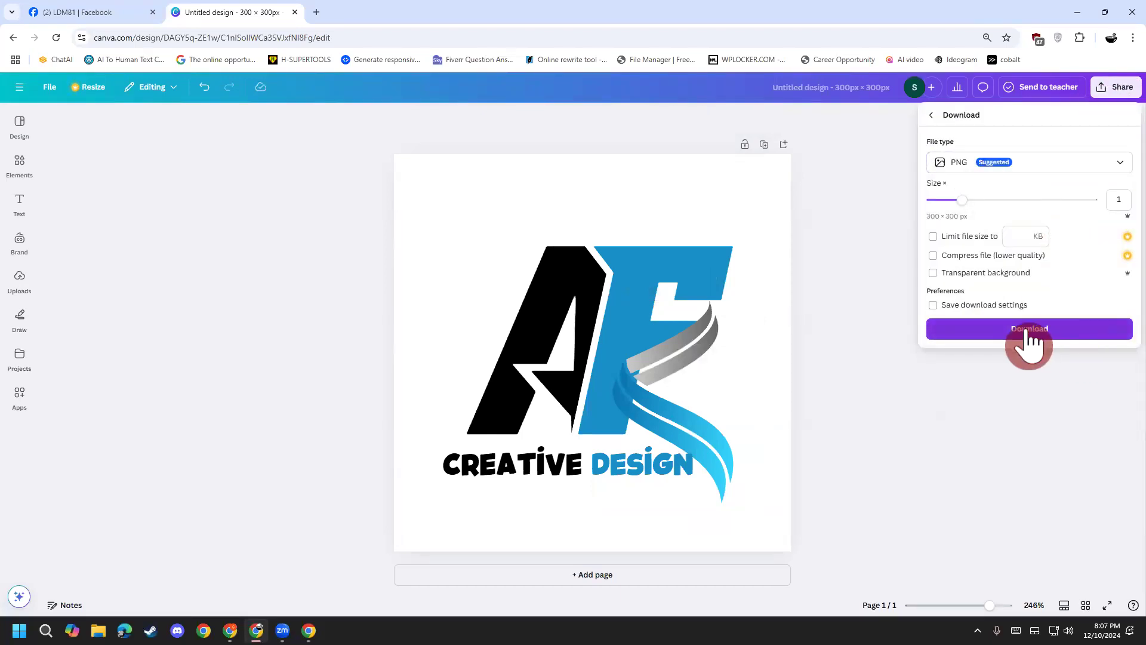
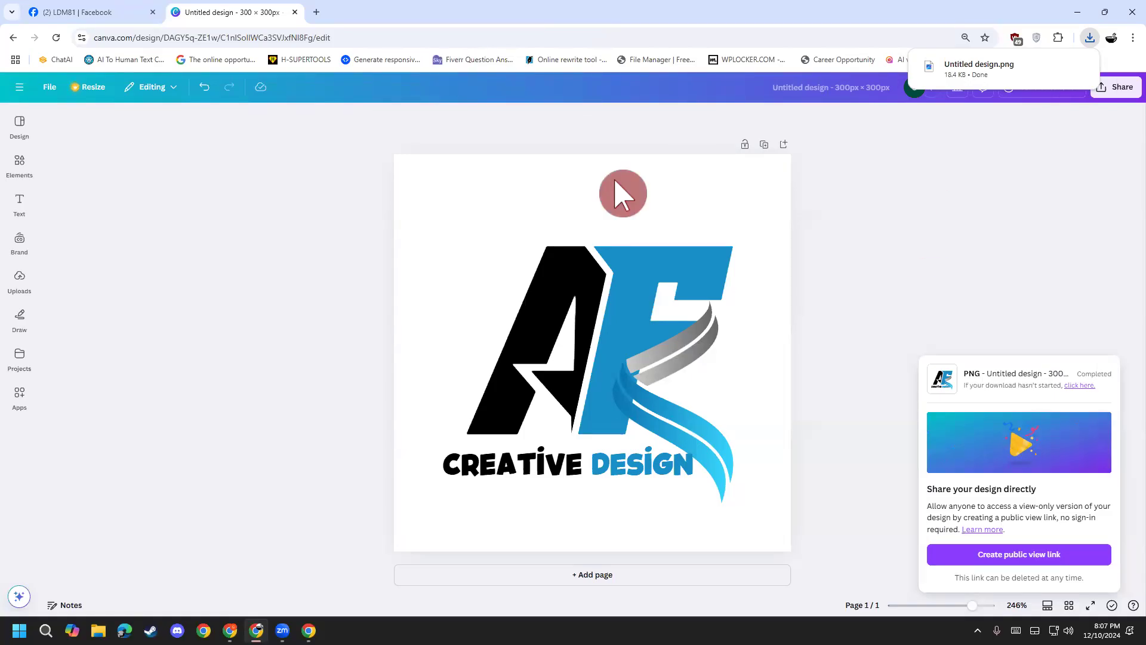
Step: Launch Notepad from the Start search and zoom in on the blank document
{"action": "left_click", "coordinate": [19, 630]}
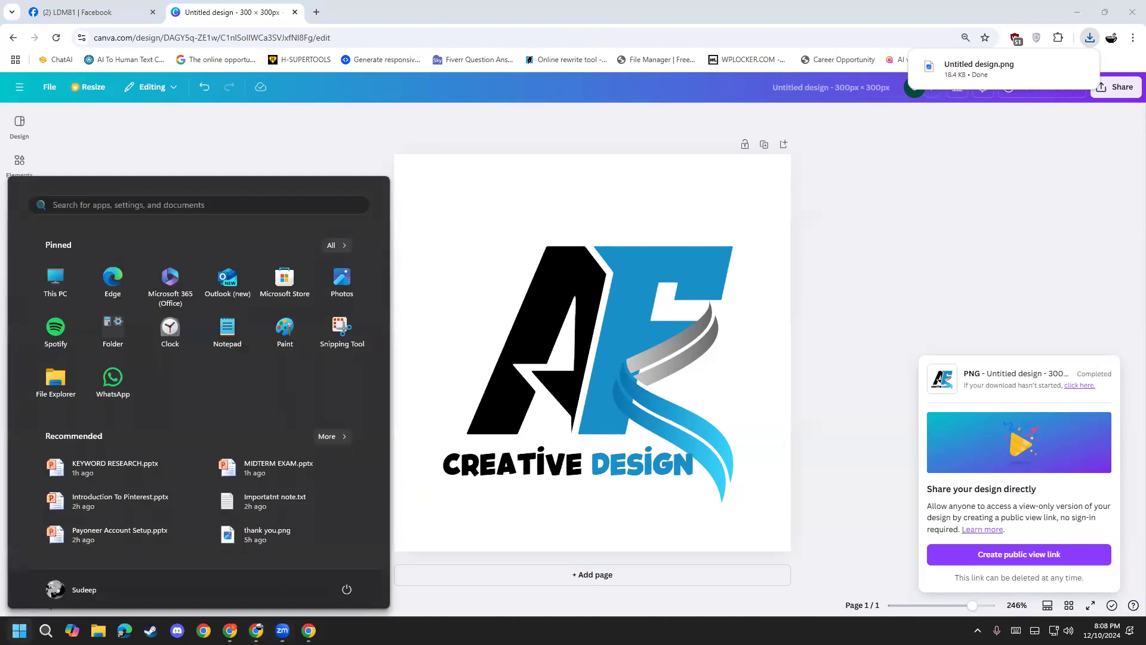
{"action": "type", "text": "notepad"}
{"action": "key", "text": "Return"}
{"action": "scroll", "coordinate": [275, 351], "scroll_direction": "up", "scroll_amount": 7}
{"action": "scroll", "coordinate": [259, 308], "scroll_direction": "up", "scroll_amount": 6}
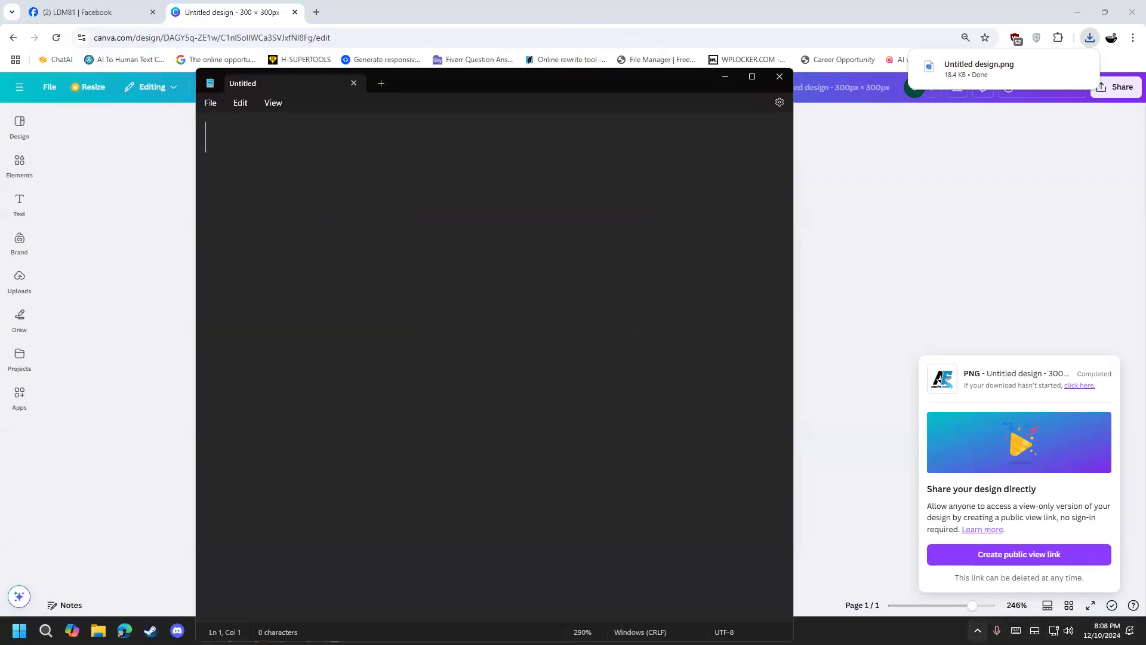
Step: Write ছবি on the first line and লগো= on the third line of the note
{"action": "left_click", "coordinate": [977, 630]}
{"action": "left_click", "coordinate": [371, 235]}
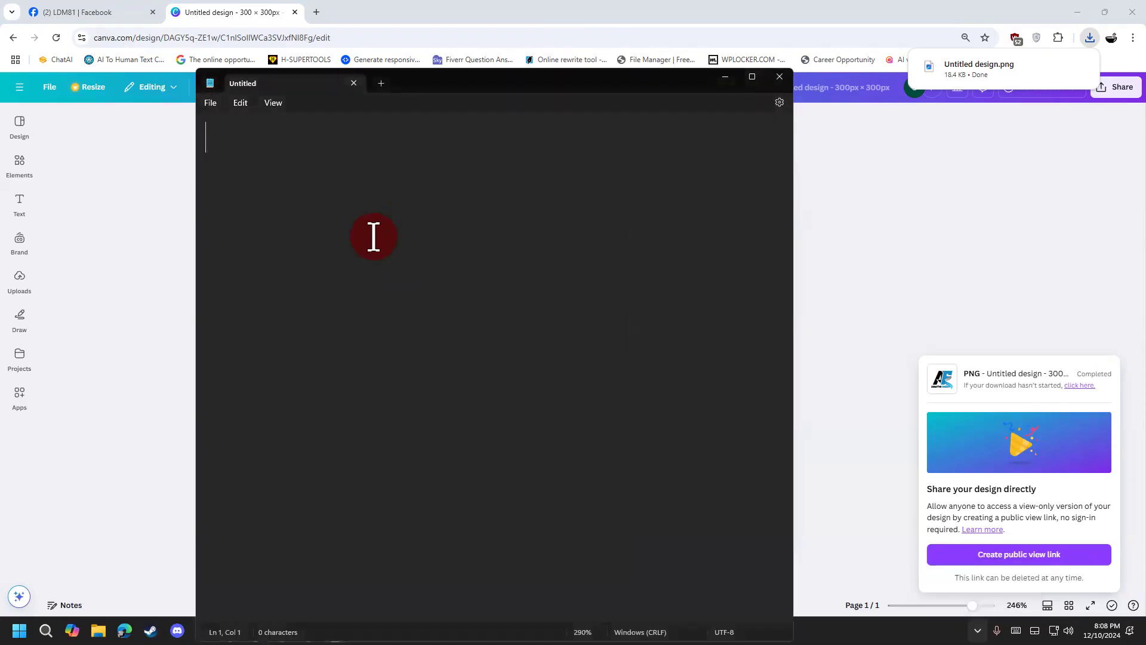
{"action": "type", "text": "ফ"}
{"action": "key", "text": "BackSpace"}
{"action": "type", "text": "ছবি"}
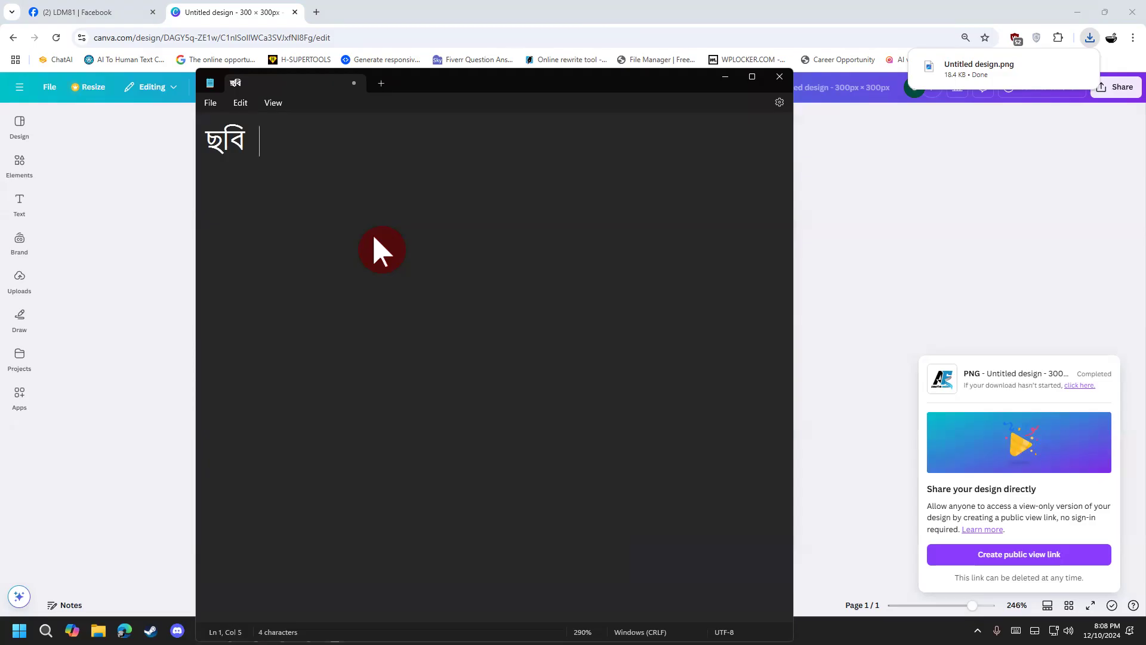
{"action": "key", "text": "Return"}
{"action": "key", "text": "Return"}
{"action": "type", "text": "ধ"}
{"action": "key", "text": "BackSpace"}
{"action": "type", "text": "লগে"}
{"action": "type", "text": "ো="}
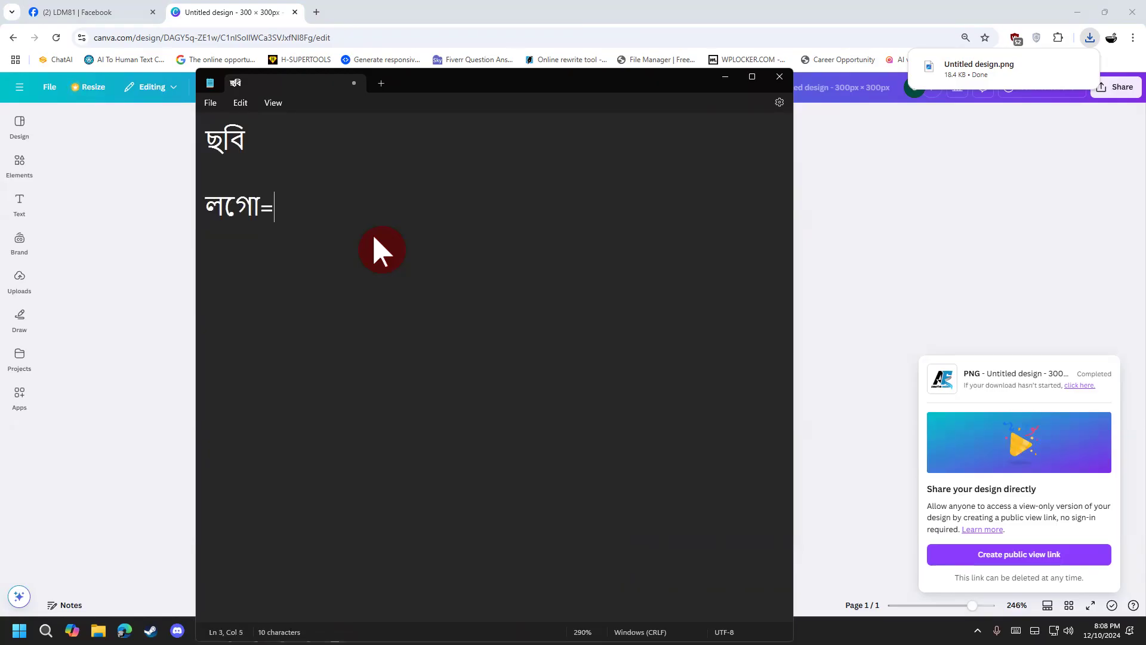
{"action": "key", "text": "Up"}
{"action": "key", "text": "Up"}
{"action": "type", "text": "="}
Step: Complete the lines as 'ছবি = JPG' and 'লগো = PNG', then select all and zoom in
{"action": "left_click", "coordinate": [996, 629]}
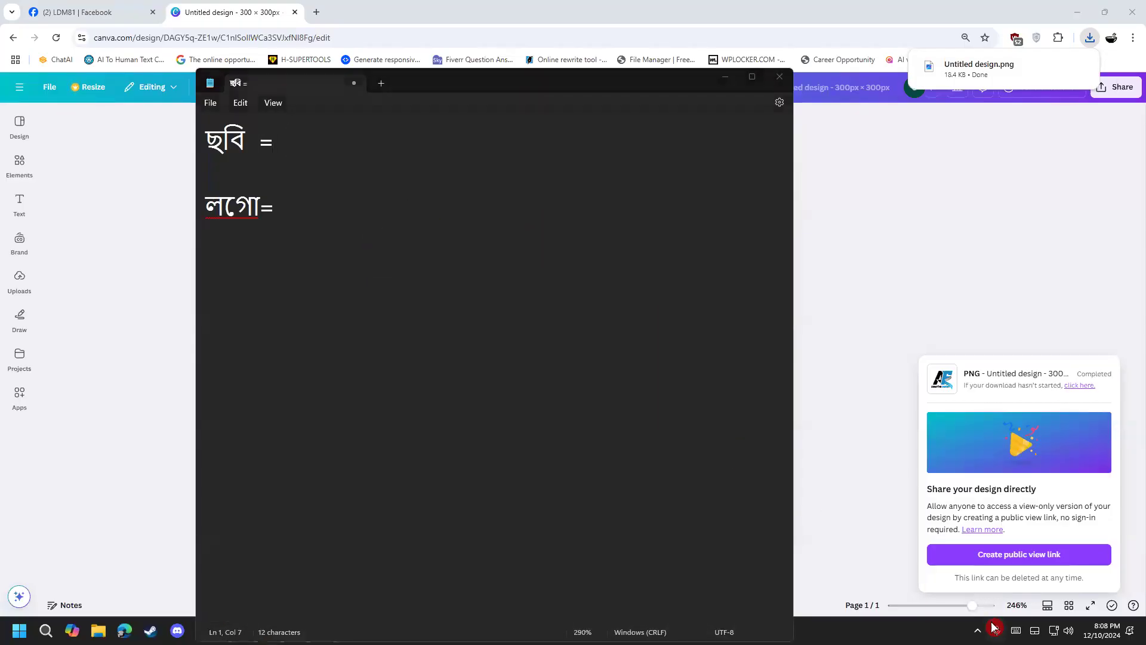
{"action": "left_click", "coordinate": [977, 630]}
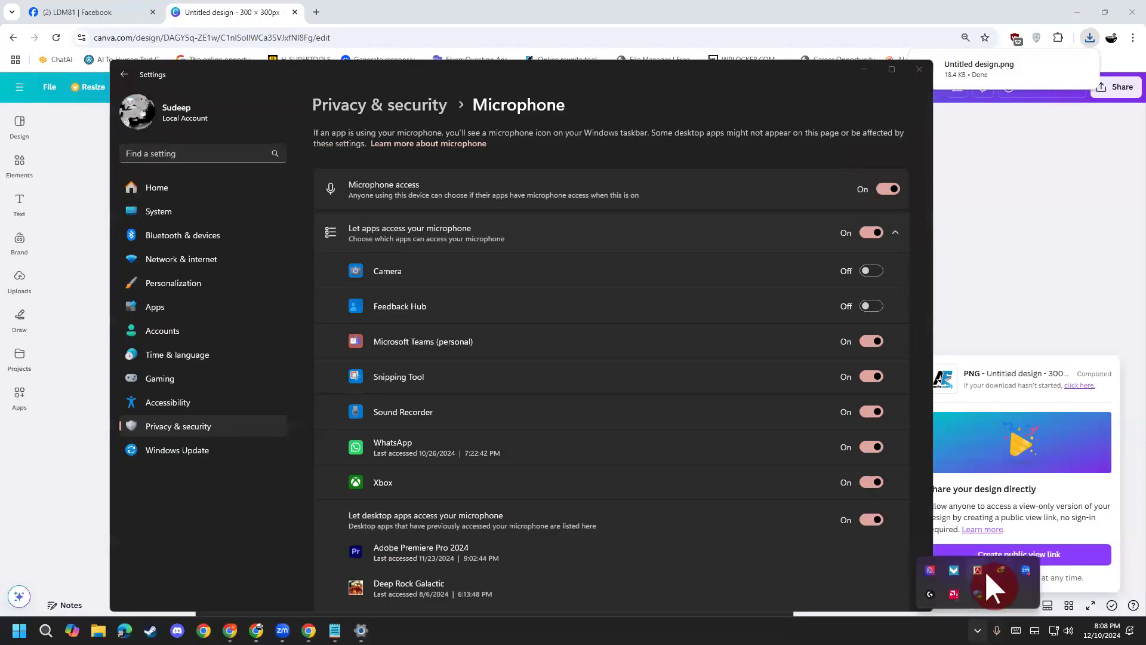
{"action": "left_click", "coordinate": [917, 70]}
{"action": "left_click", "coordinate": [368, 130]}
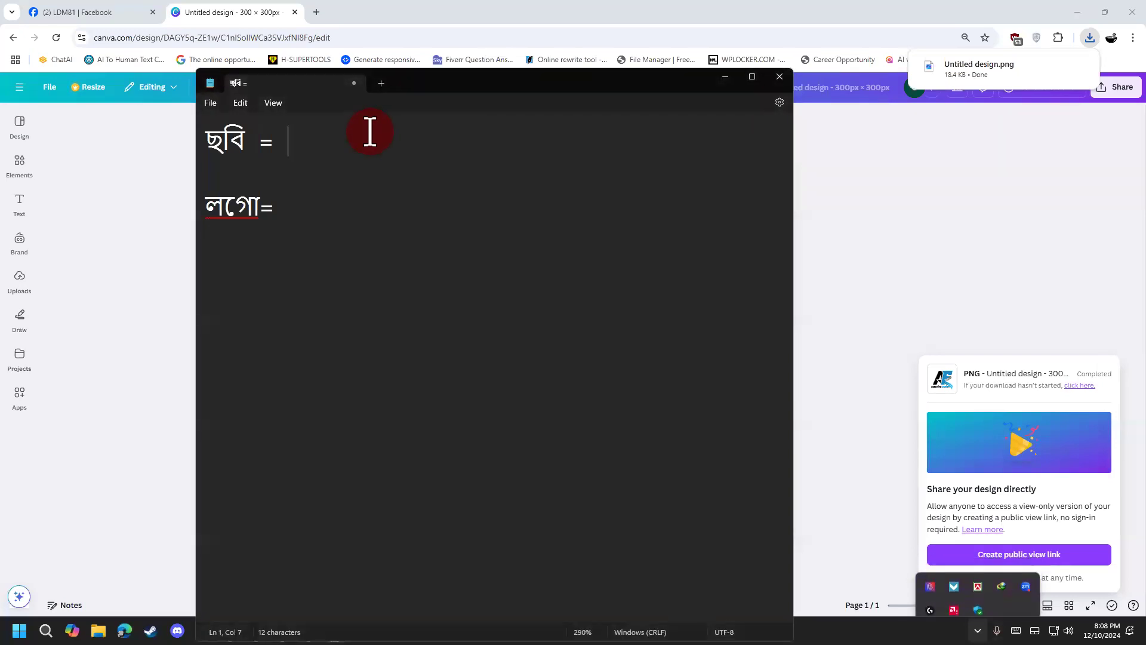
{"action": "type", "text": "JPG"}
{"action": "left_click", "coordinate": [341, 215]}
{"action": "type", "text": "P"}
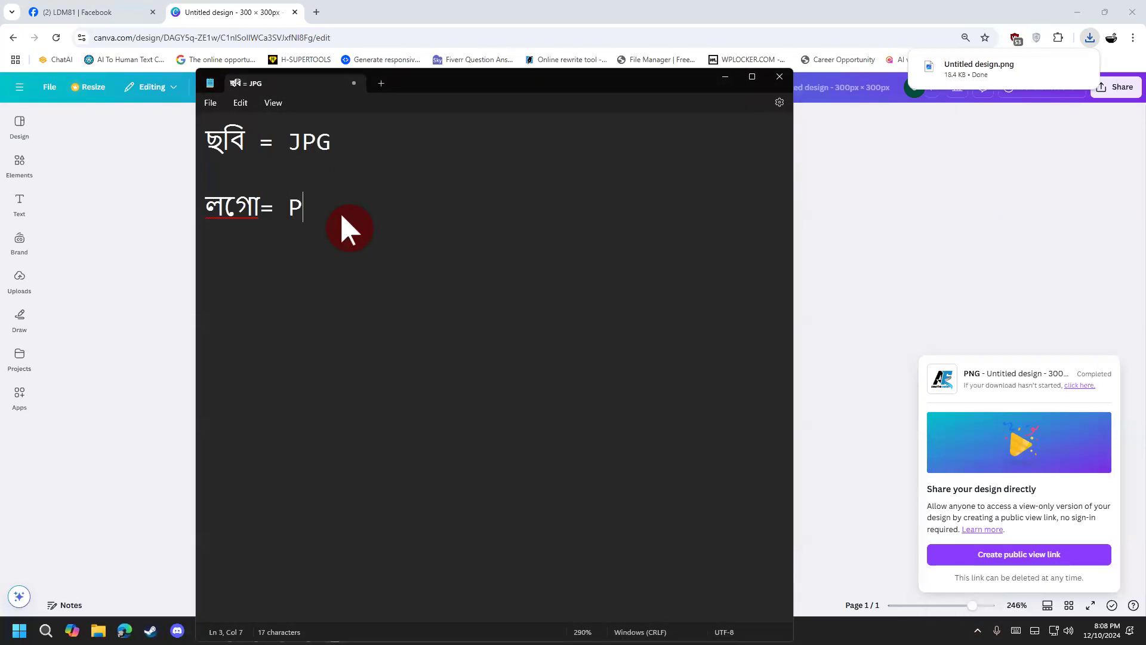
{"action": "type", "text": "NG"}
{"action": "left_click", "coordinate": [267, 210]}
{"action": "key", "text": "ctrl+a"}
{"action": "scroll", "coordinate": [415, 253], "scroll_direction": "up", "scroll_amount": 5}
{"action": "scroll", "coordinate": [410, 263], "scroll_direction": "up", "scroll_amount": 16}
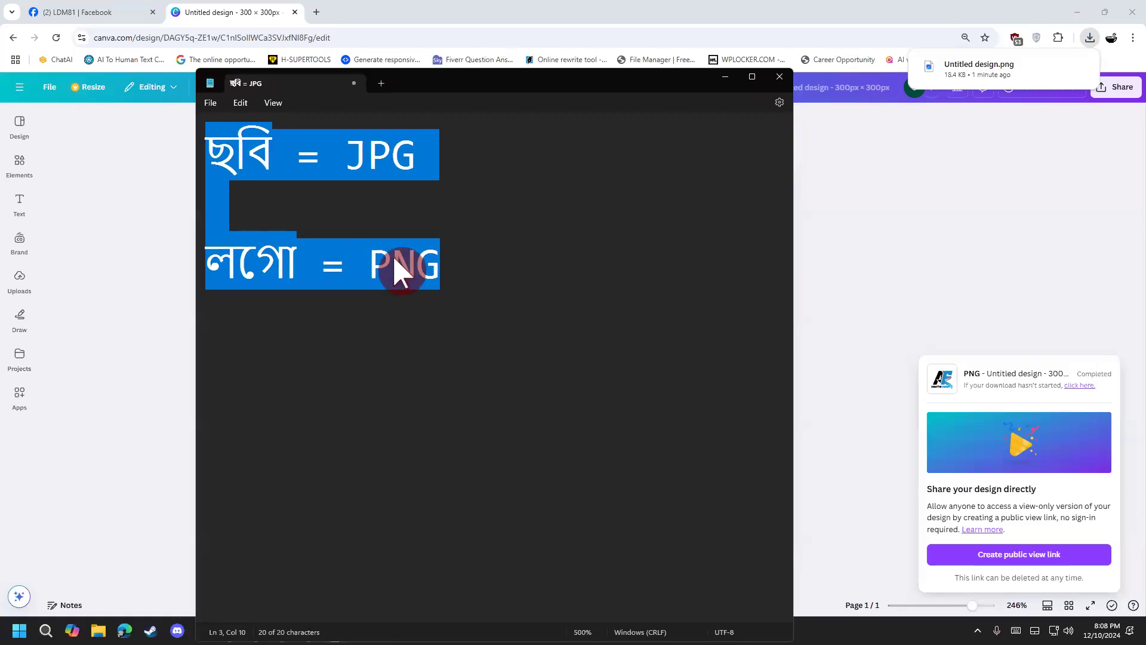
Step: Insert 'Banner, Profile pic' after ছবি on the first line
{"action": "left_click", "coordinate": [400, 255]}
{"action": "left_click_drag", "start_coordinate": [279, 156], "coordinate": [189, 158]}
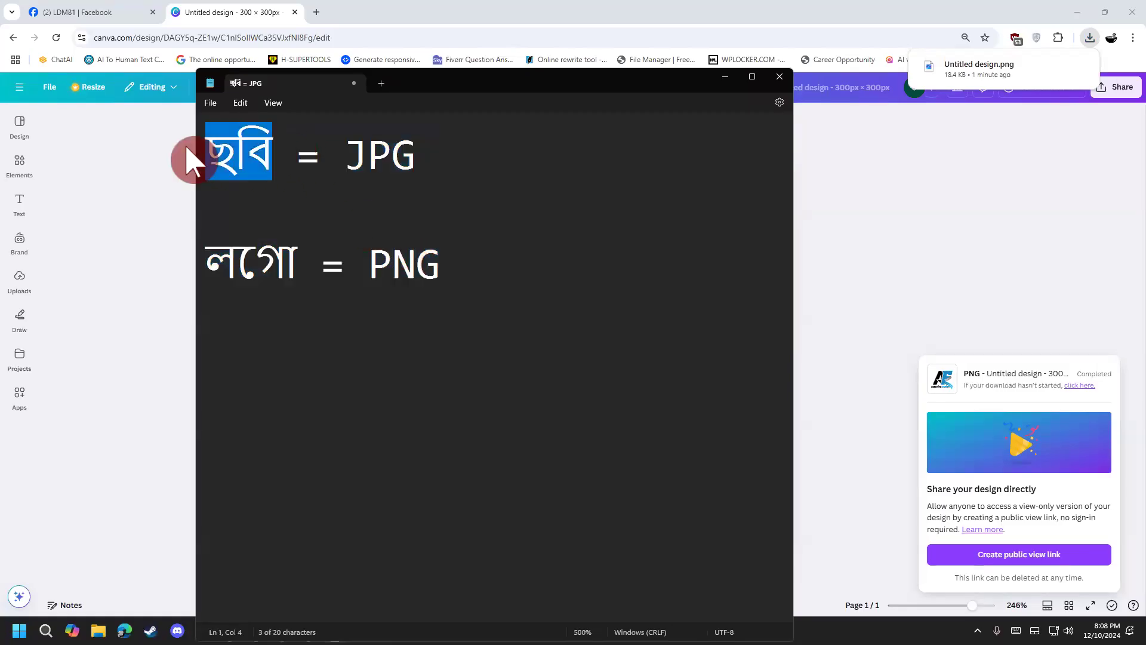
{"action": "left_click", "coordinate": [366, 158]}
{"action": "left_click_drag", "start_coordinate": [280, 154], "coordinate": [205, 154]}
{"action": "left_click", "coordinate": [269, 154]}
{"action": "type", "text": "Banner"}
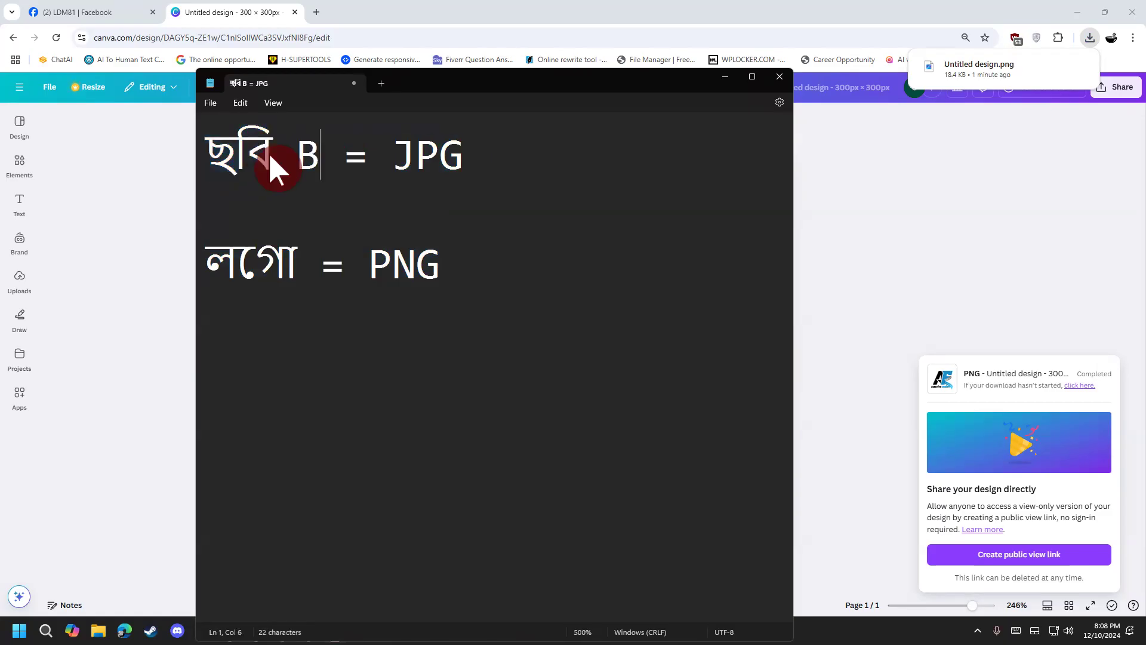
{"action": "key", "text": "BackSpace"}
{"action": "type", "text": ", Prp"}
{"action": "key", "text": "BackSpace"}
{"action": "type", "text": "ofile"}
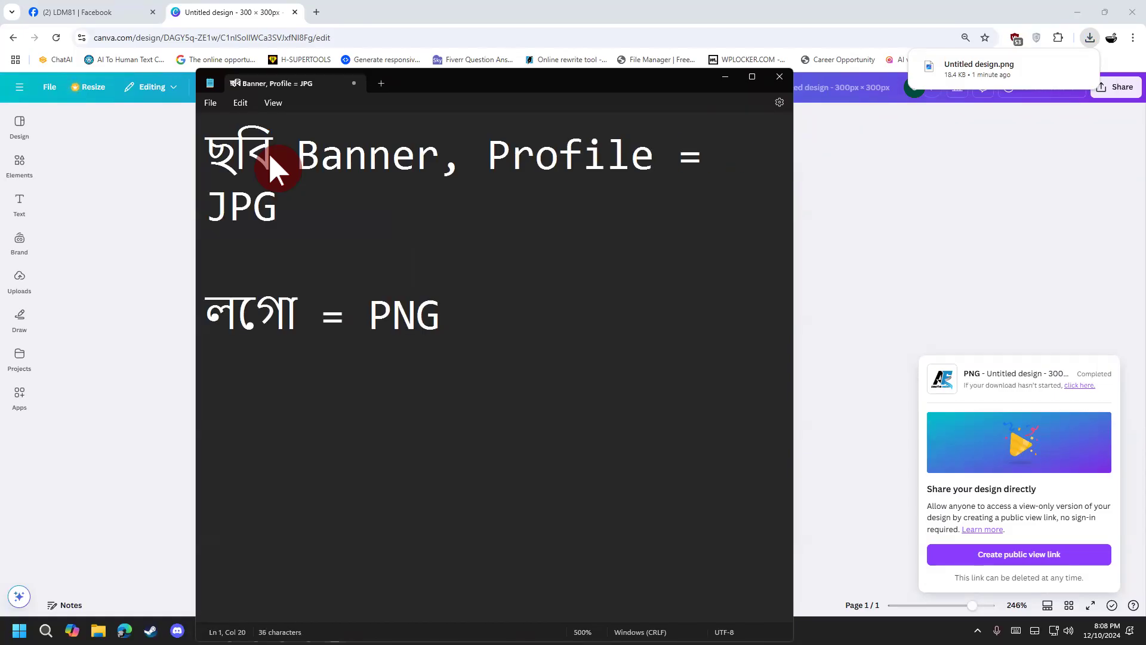
{"action": "type", "text": " pic"}
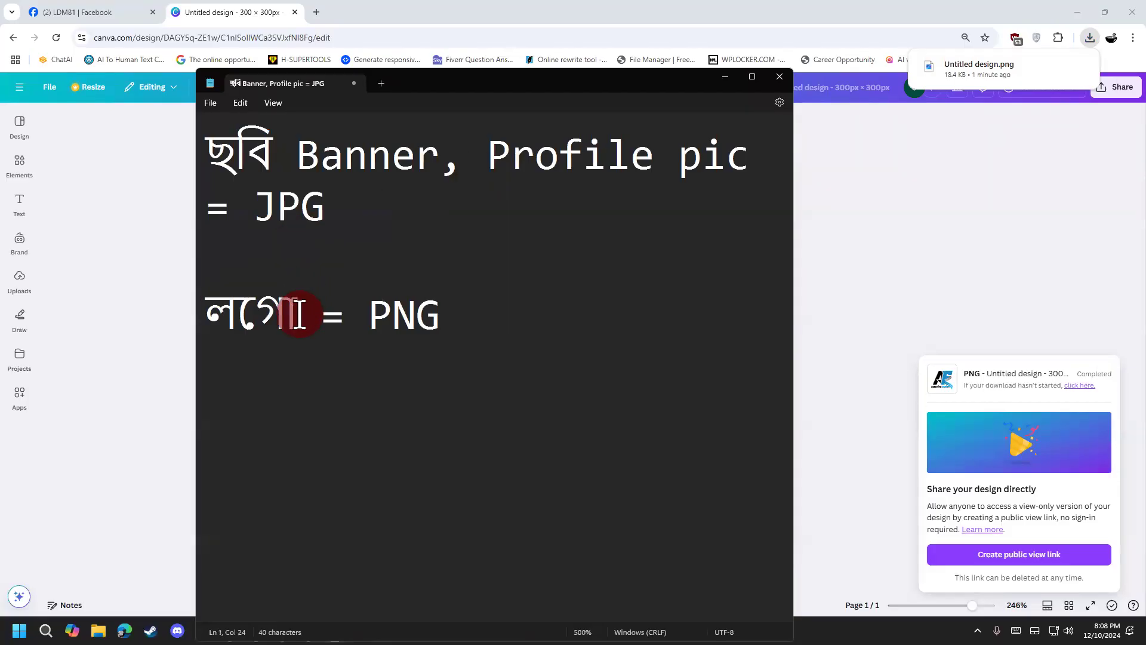
Step: Replace লগো with Logo and add '(Background remove)' at the end of that line
{"action": "left_click_drag", "start_coordinate": [301, 318], "coordinate": [197, 312]}
{"action": "type", "text": "Logo"}
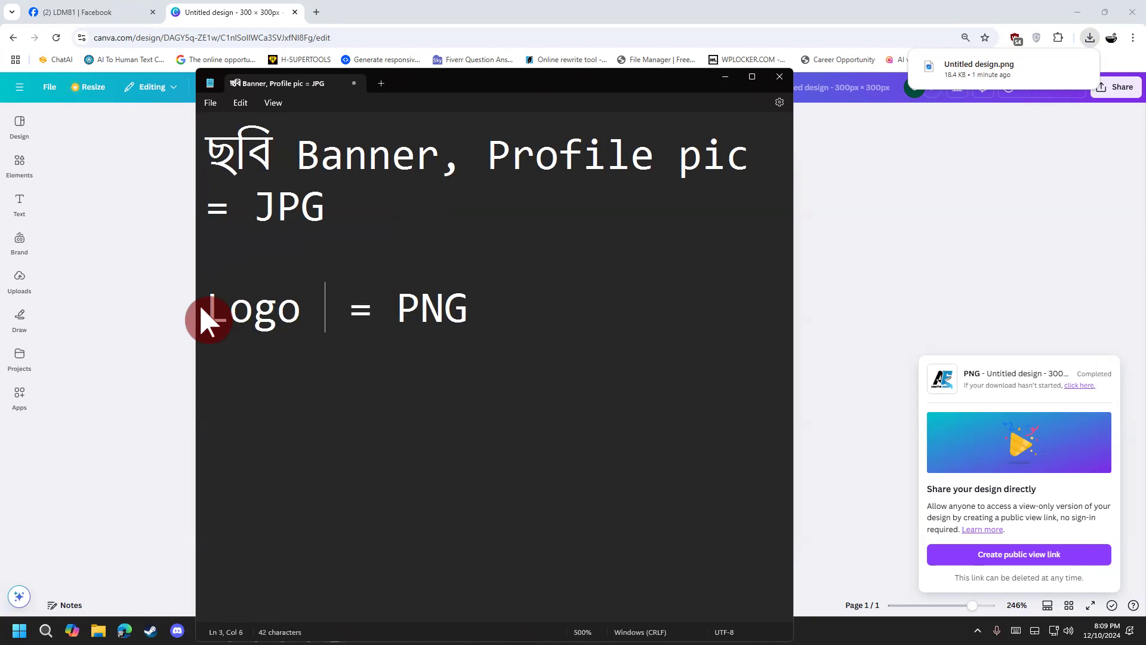
{"action": "left_click", "coordinate": [552, 327]}
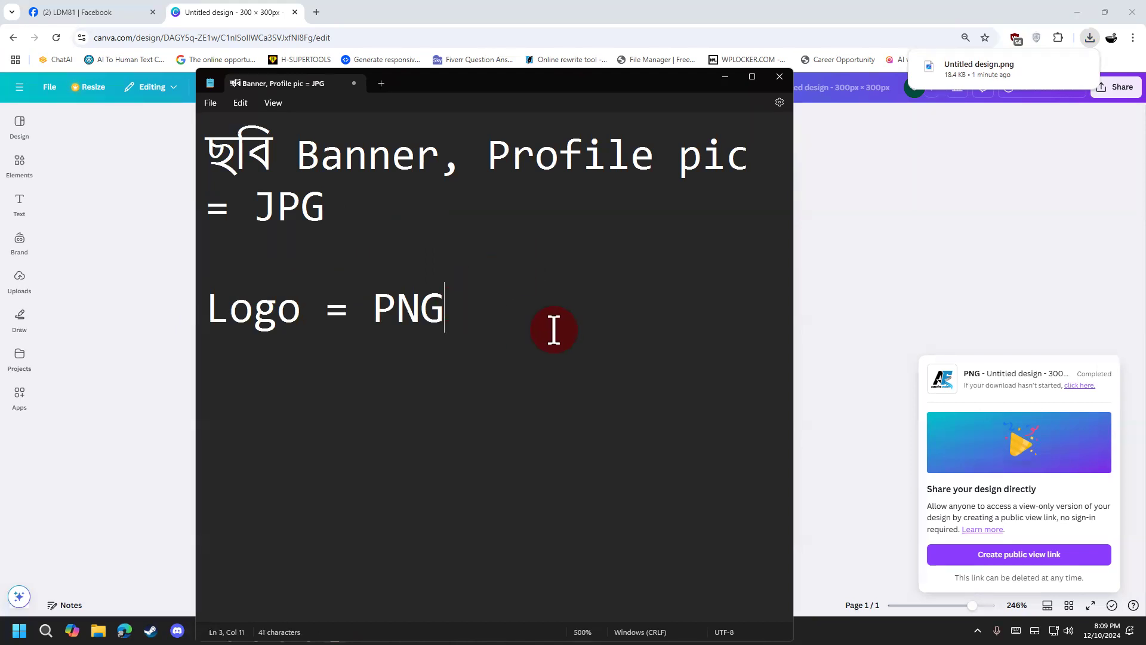
{"action": "type", "text": "()"}
{"action": "key", "text": "Left"}
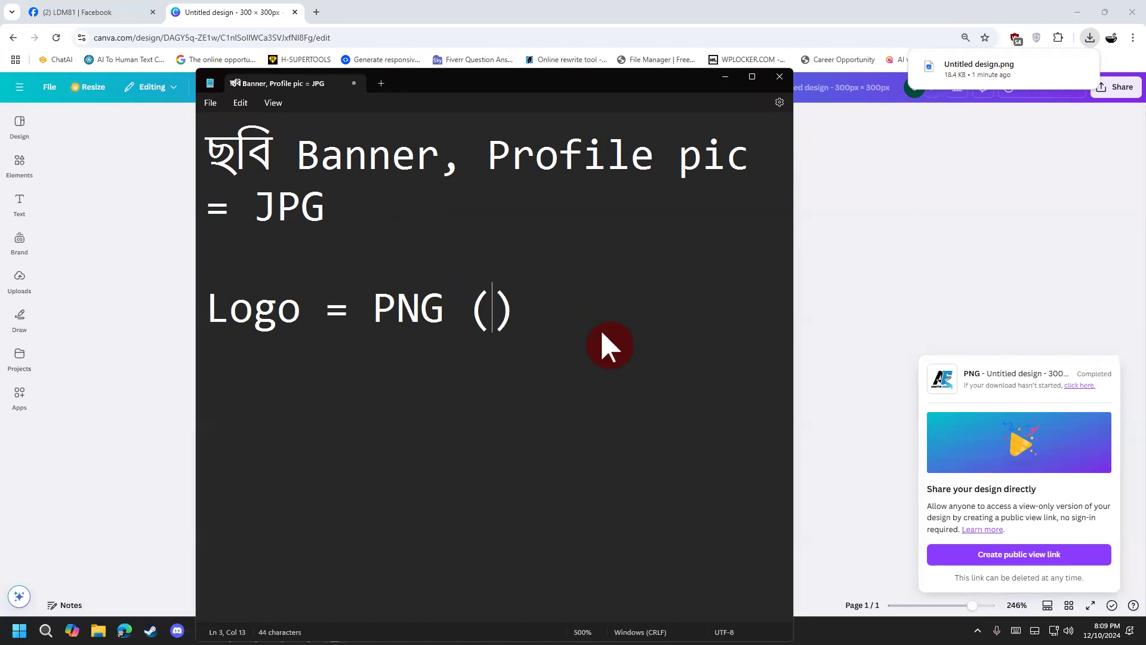
{"action": "type", "text": "Backgroun"}
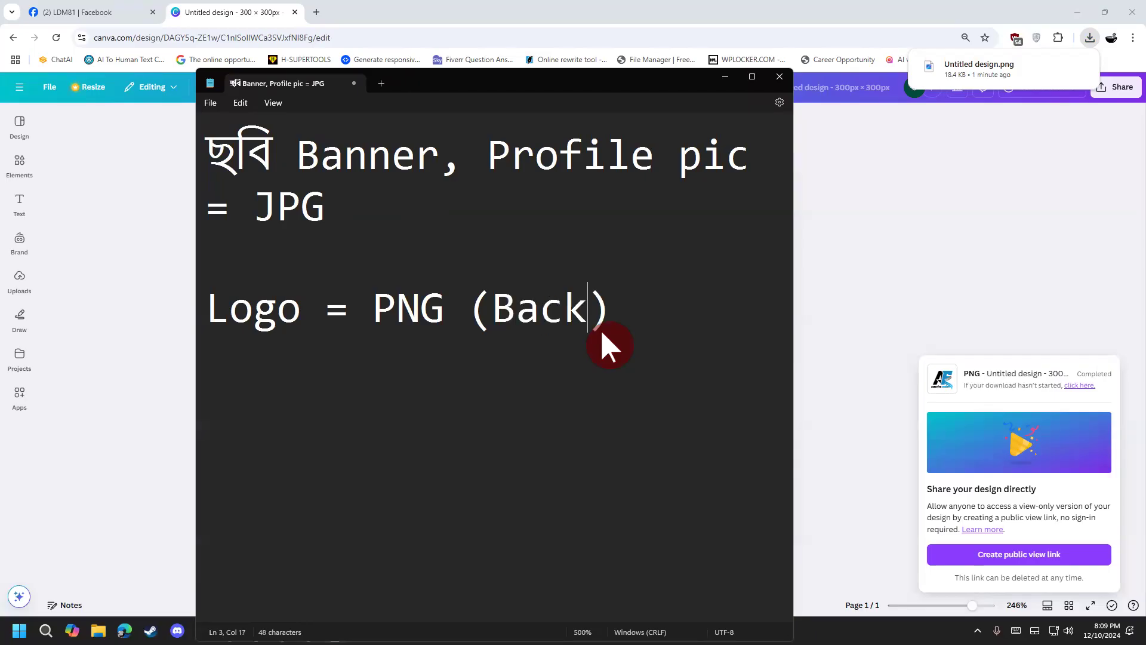
{"action": "type", "text": "remove"}
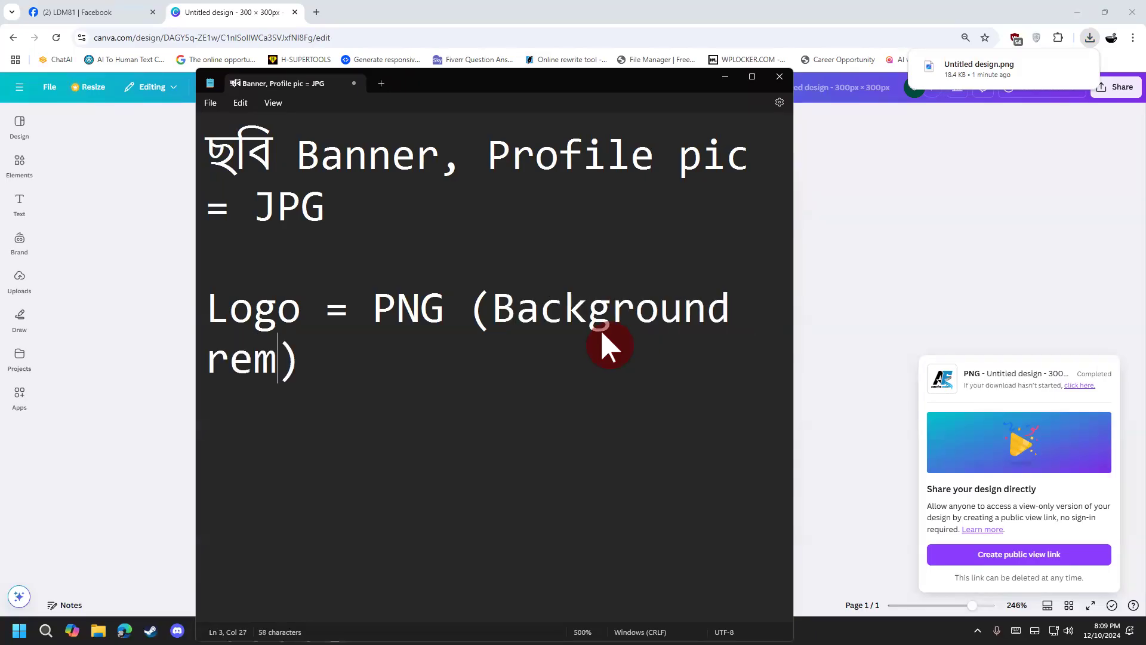
{"action": "key", "text": "BackSpace"}
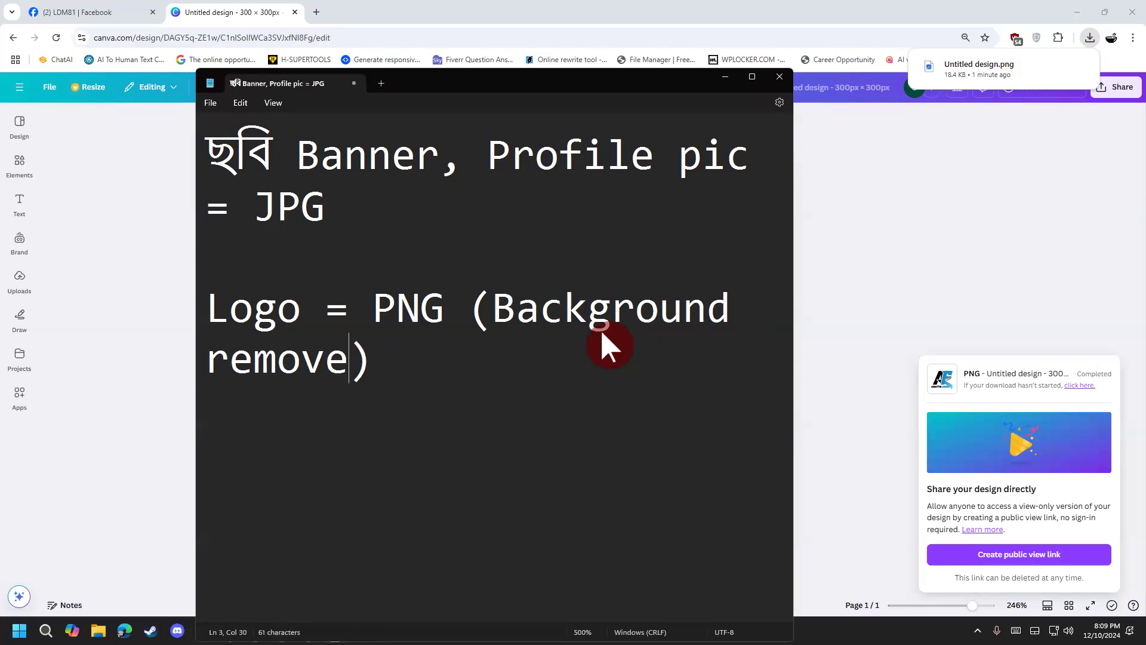
Step: Highlight parts of the note to review it, then close the Notepad tab
{"action": "left_click_drag", "start_coordinate": [483, 396], "coordinate": [145, 121]}
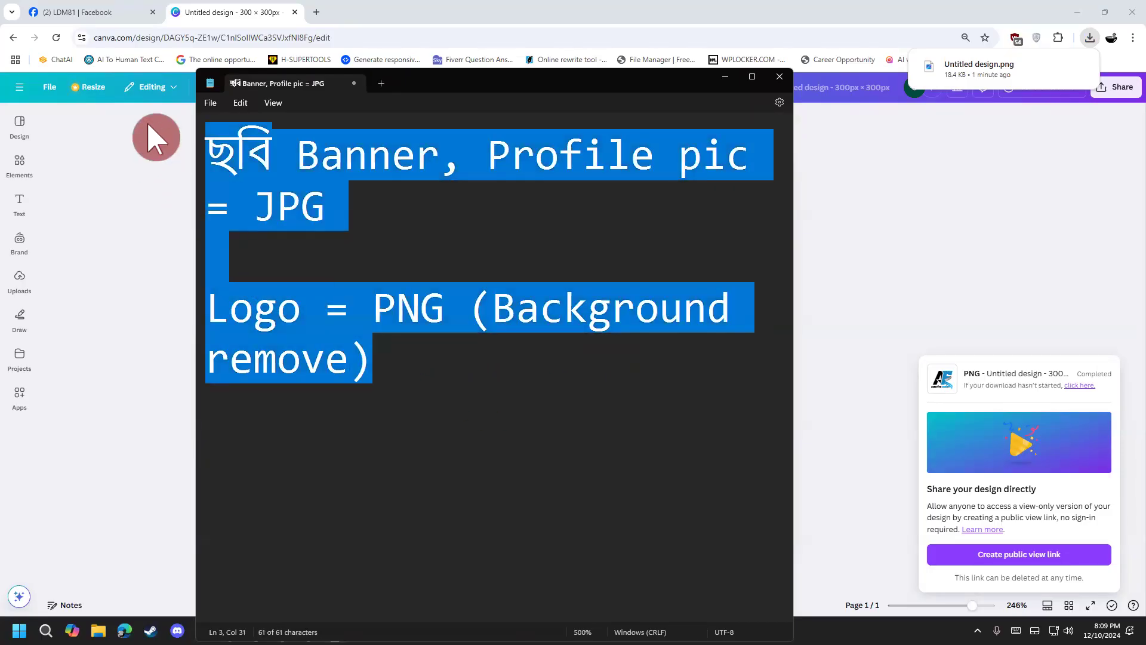
{"action": "left_click", "coordinate": [281, 332]}
{"action": "left_click_drag", "start_coordinate": [347, 358], "coordinate": [145, 258]}
{"action": "left_click_drag", "start_coordinate": [378, 370], "coordinate": [162, 151]}
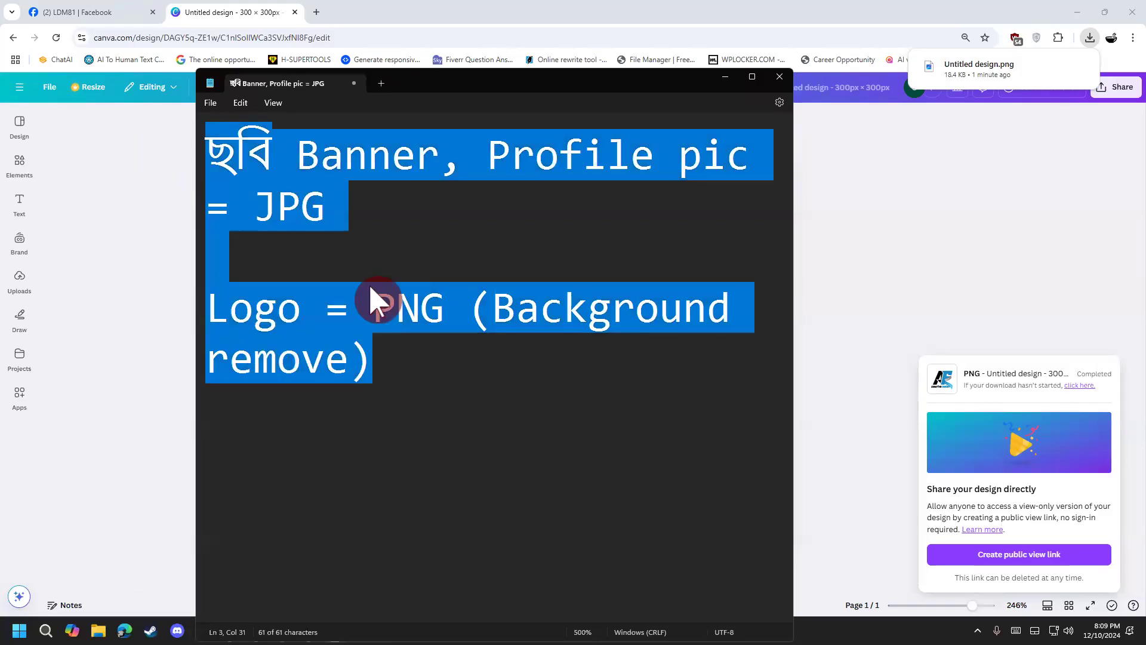
{"action": "left_click", "coordinate": [458, 370]}
{"action": "left_click", "coordinate": [444, 309]}
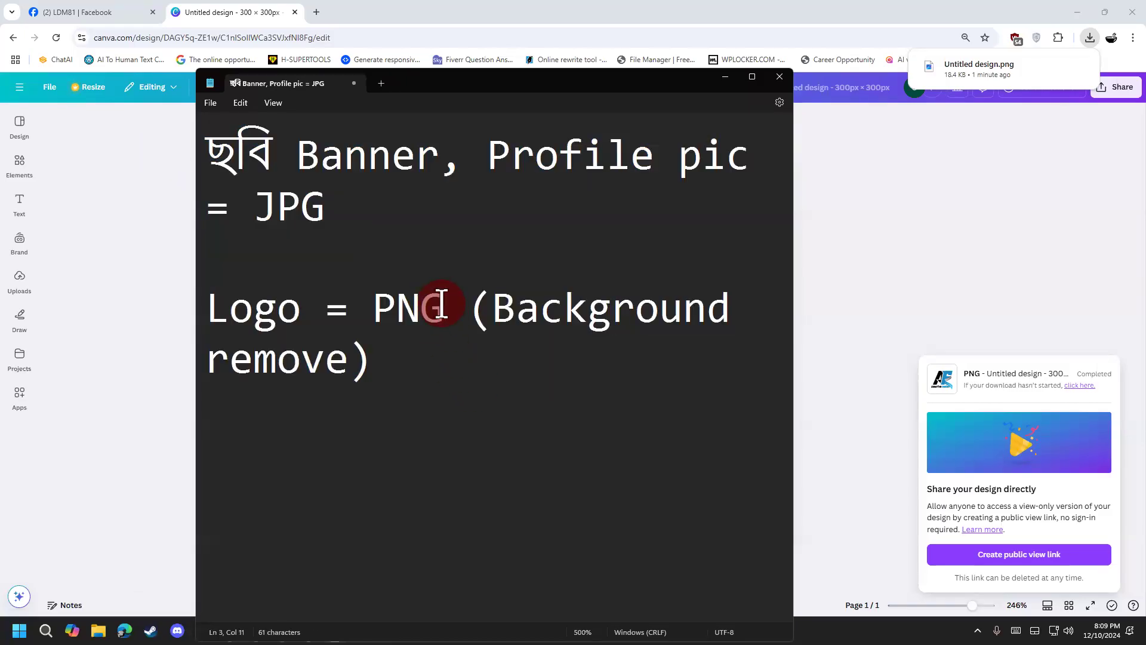
{"action": "left_click_drag", "start_coordinate": [445, 309], "coordinate": [372, 307]}
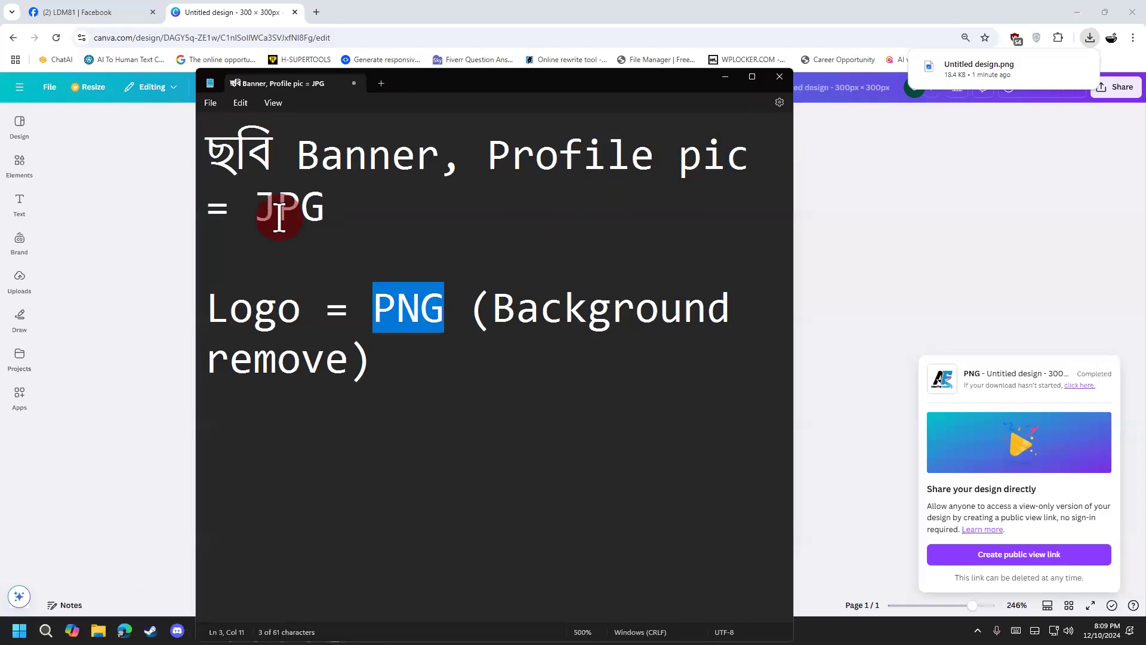
{"action": "left_click_drag", "start_coordinate": [325, 208], "coordinate": [279, 221]}
{"action": "left_click_drag", "start_coordinate": [326, 309], "coordinate": [128, 312]}
{"action": "left_click", "coordinate": [453, 323]}
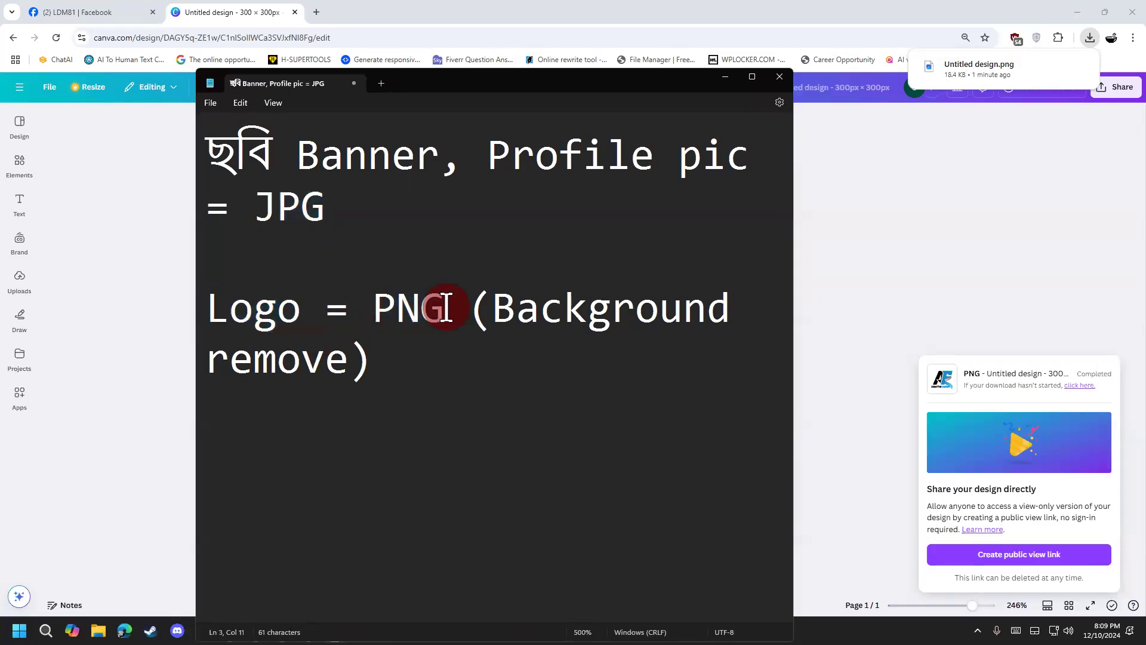
{"action": "left_click", "coordinate": [354, 84]}
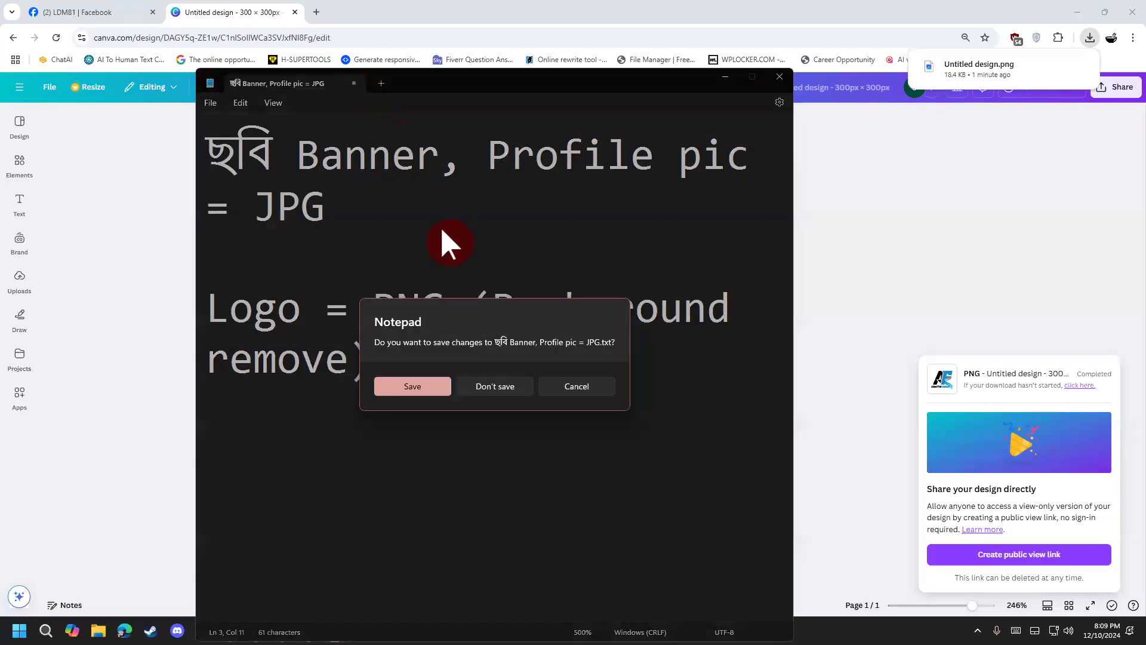
Step: Discard the note with Don't save and switch back to the Pinterest Chrome window
{"action": "left_click", "coordinate": [496, 387]}
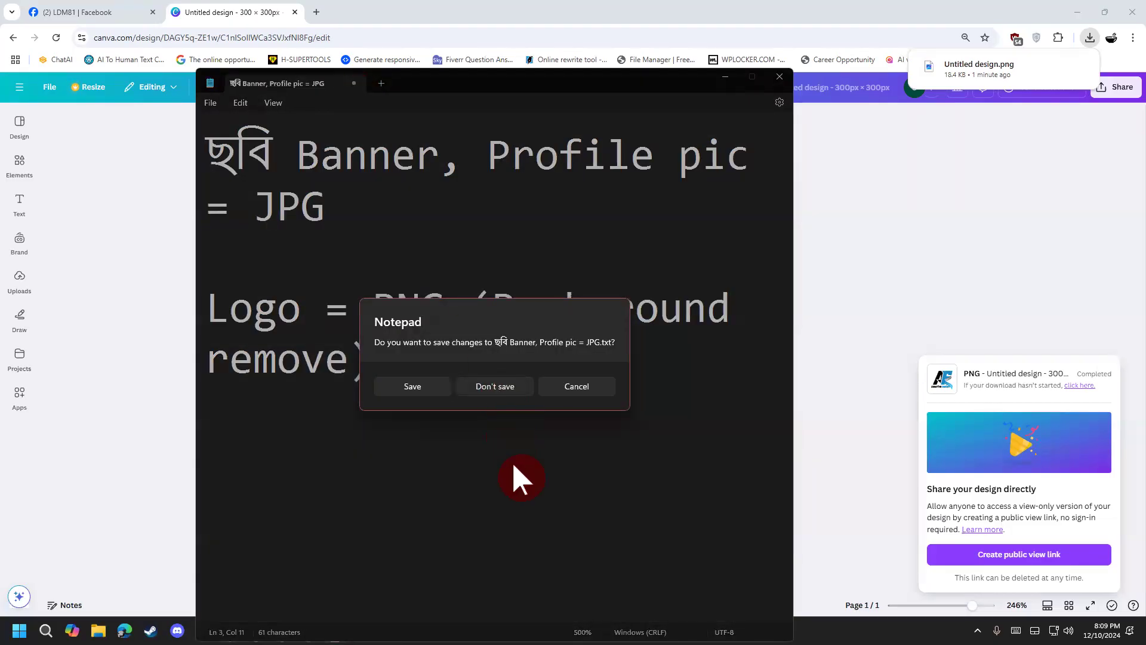
{"action": "left_click", "coordinate": [495, 386]}
{"action": "mouse_move", "coordinate": [256, 630]}
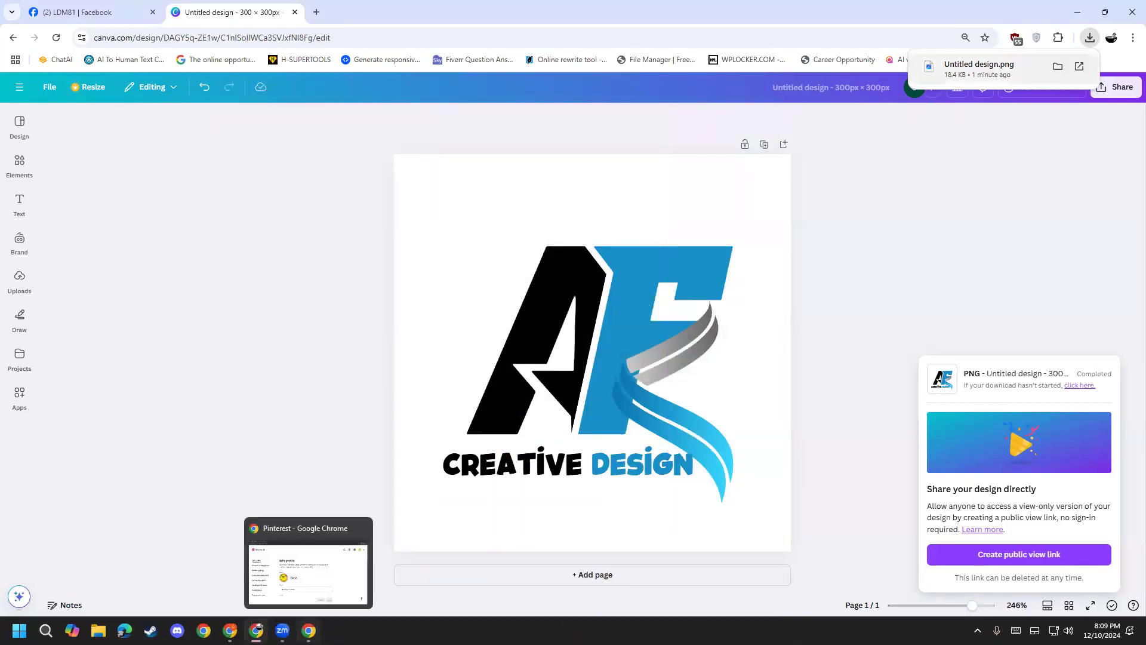
{"action": "left_click", "coordinate": [322, 589]}
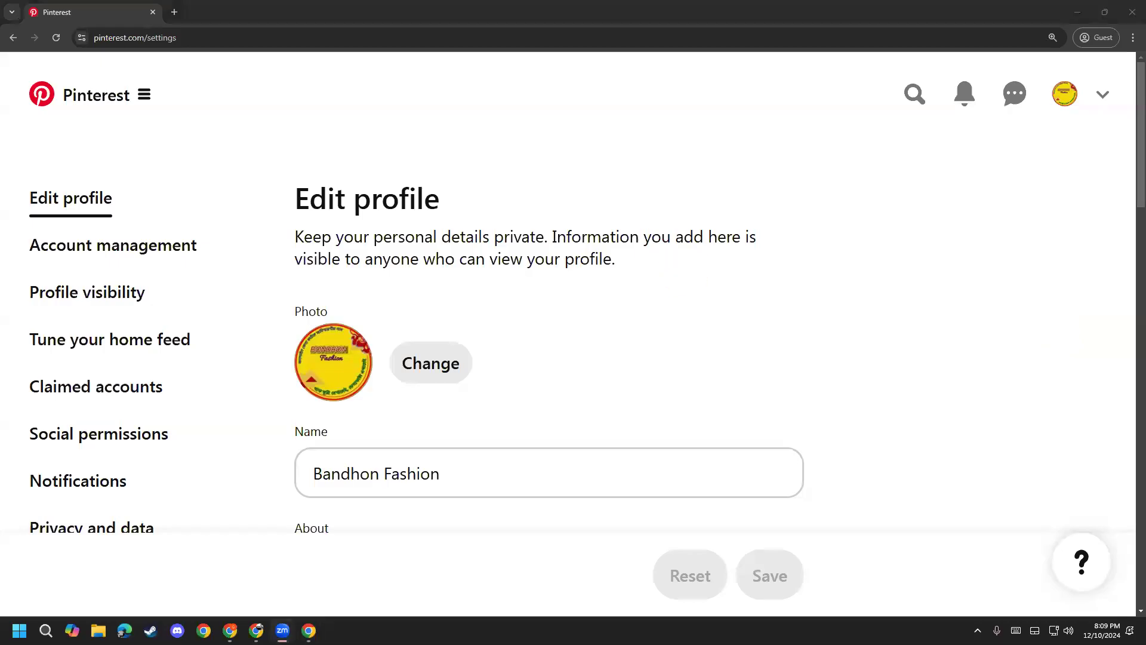
Step: Start the About bio with 'Hi this is', the user's name, and 'digital marketer'
{"action": "scroll", "coordinate": [629, 392], "scroll_direction": "down", "scroll_amount": 5}
{"action": "left_click", "coordinate": [490, 286]}
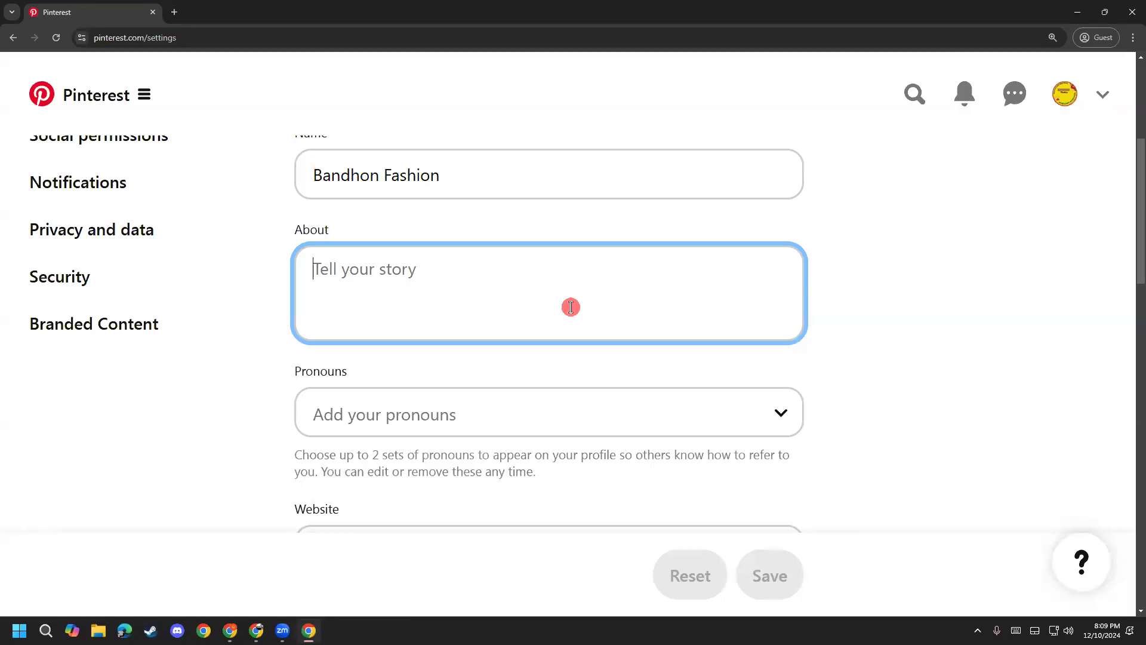
{"action": "type", "text": "Hi Th"}
{"action": "key", "text": "BackSpace"}
{"action": "key", "text": "BackSpace"}
{"action": "type", "text": "this is"}
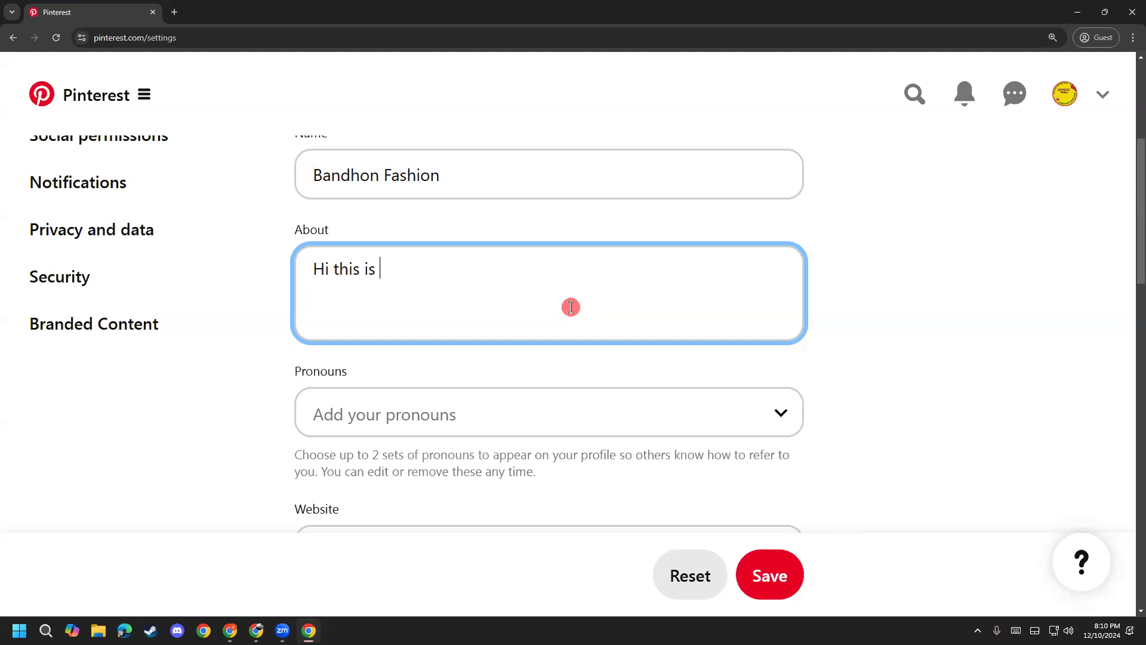
{"action": "type", "text": "tasfia dita"}
{"action": "key", "text": "BackSpace"}
{"action": "key", "text": "BackSpace"}
{"action": "type", "text": "gital masterket"}
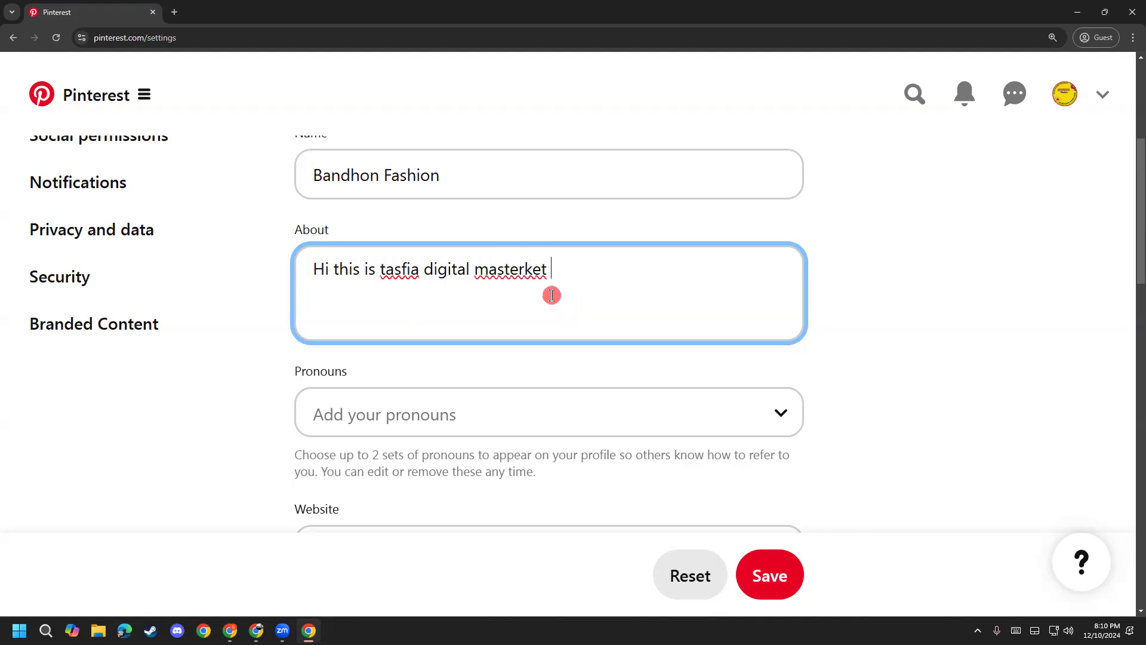
{"action": "right_click", "coordinate": [522, 274]}
{"action": "left_click", "coordinate": [579, 252]}
Step: Finish the bio as 'digital marketer and professional freelancer' with hashtags like #socialmediamanager and #socialmedia
{"action": "key", "text": "BackSpace"}
{"action": "key", "text": "BackSpace"}
{"action": "key", "text": "BackSpace"}
{"action": "key", "text": "BackSpace"}
{"action": "key", "text": "BackSpace"}
{"action": "key", "text": "BackSpace"}
{"action": "key", "text": "BackSpace"}
{"action": "key", "text": "BackSpace"}
{"action": "type", "text": "rketer and profession"}
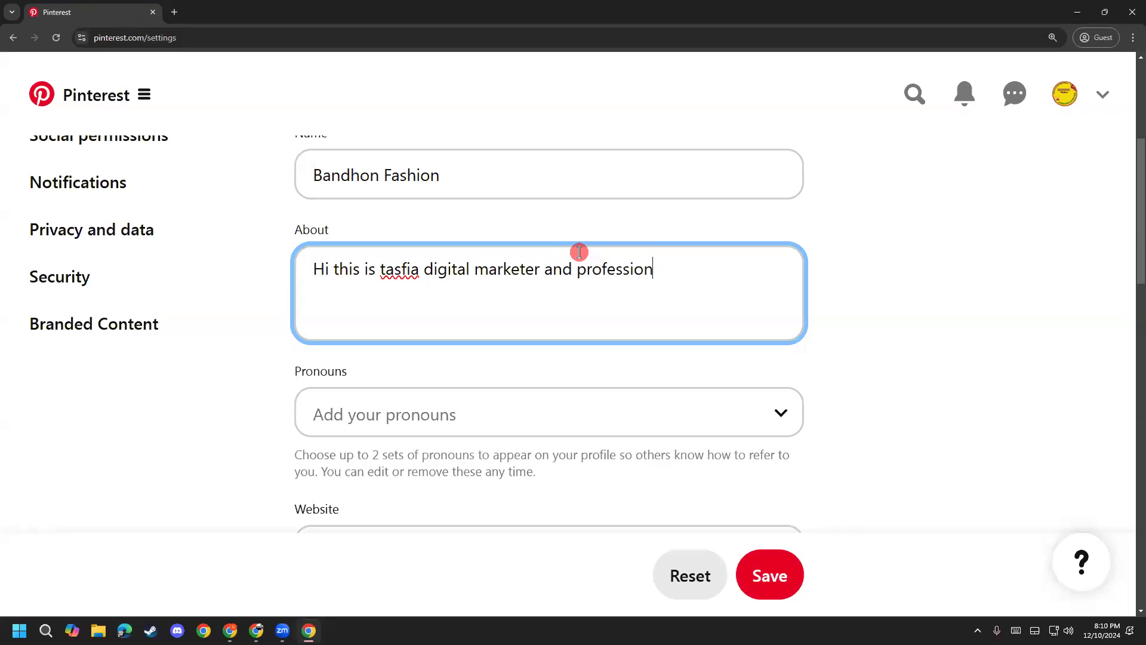
{"action": "type", "text": "al freelancer "}
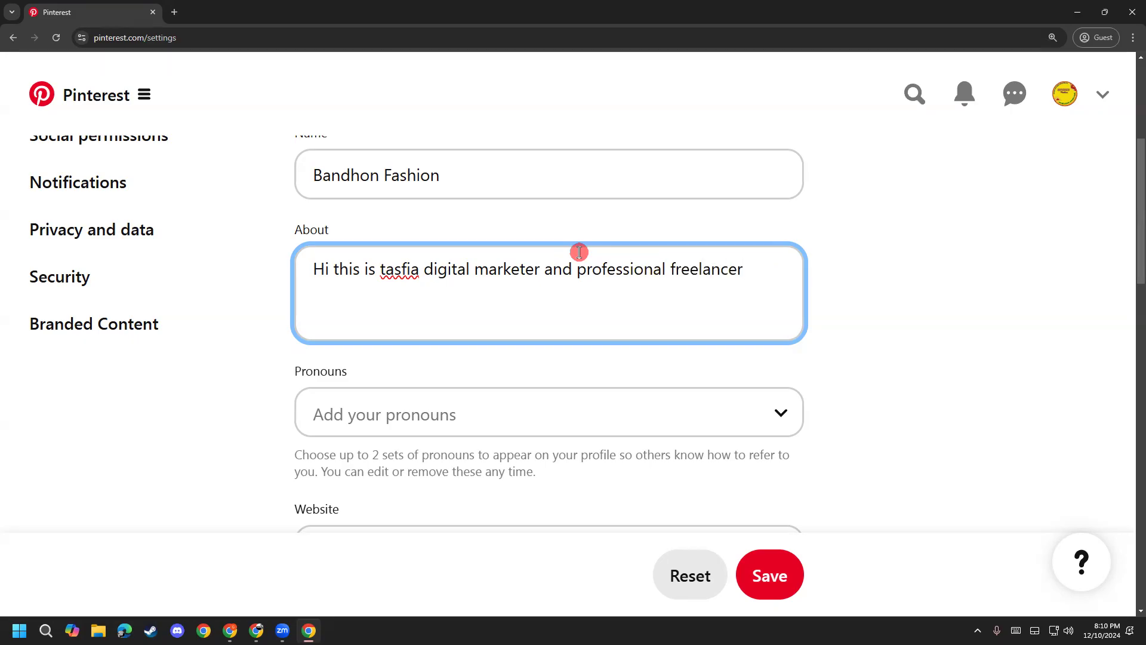
{"action": "type", "text": "#dit"}
{"action": "type", "text": "gita"}
{"action": "type", "text": "l"}
{"action": "type", "text": "ma"}
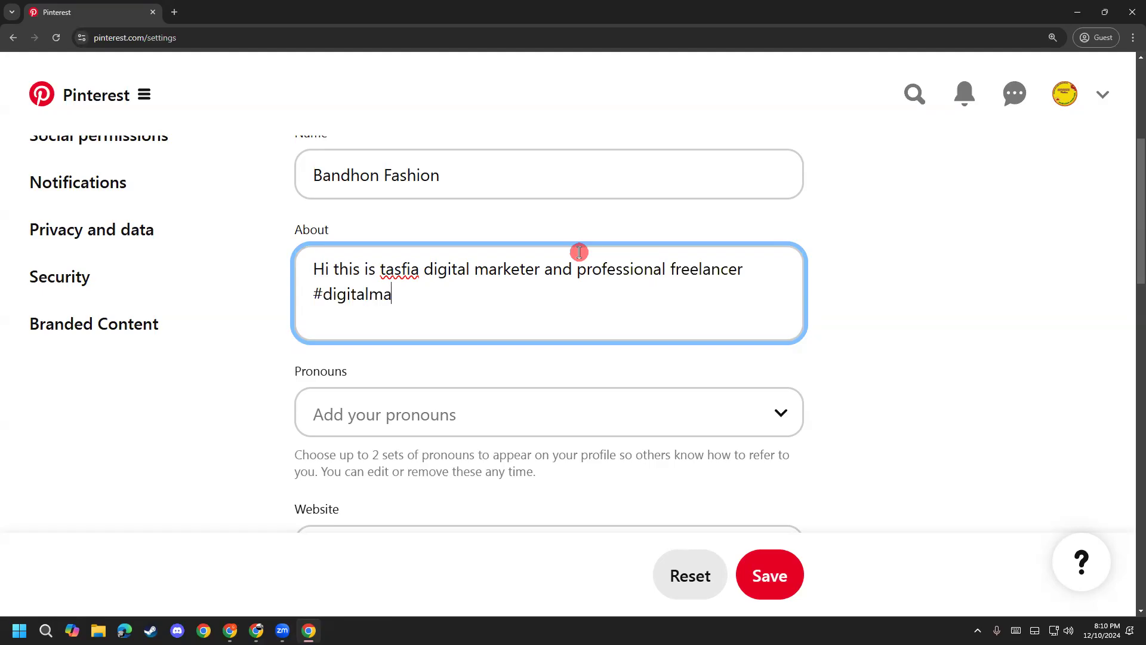
{"action": "type", "text": "rketer #socialmedia"}
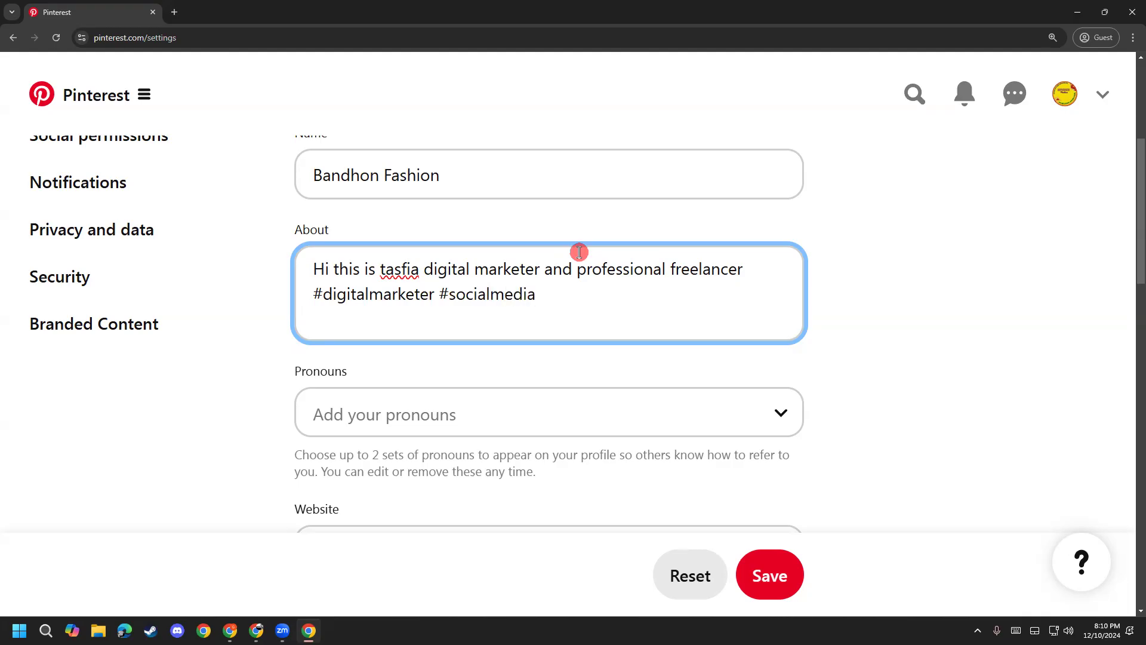
{"action": "type", "text": "manager"}
{"action": "type", "text": " #"}
{"action": "type", "text": "social"}
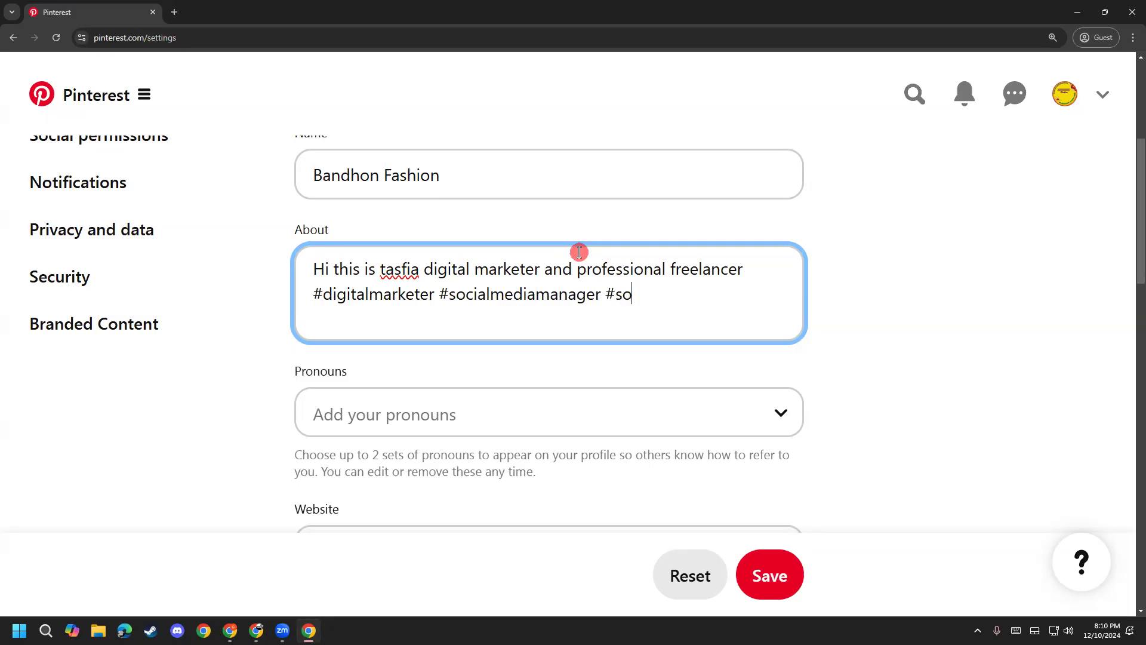
{"action": "type", "text": "mediamana"}
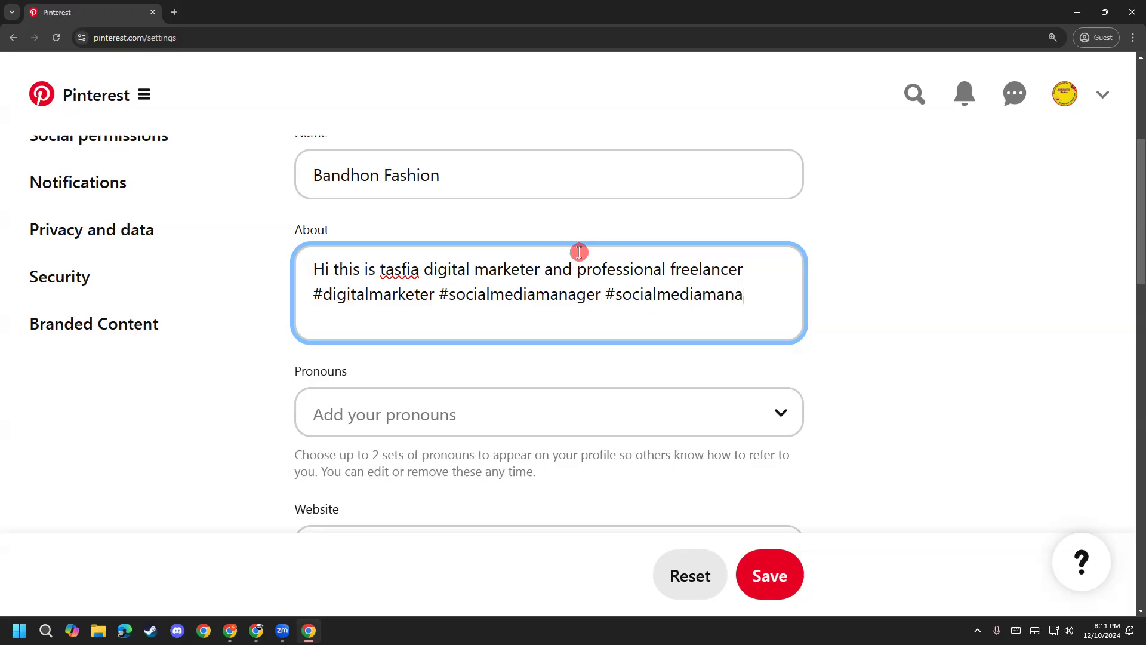
{"action": "key", "text": "BackSpace"}
{"action": "key", "text": "BackSpace"}
{"action": "key", "text": "BackSpace"}
{"action": "key", "text": "BackSpace"}
{"action": "type", "text": "ma"}
{"action": "key", "text": "BackSpace"}
{"action": "key", "text": "BackSpace"}
{"action": "key", "text": "BackSpace"}
{"action": "key", "text": "BackSpace"}
{"action": "key", "text": "BackSpace"}
{"action": "key", "text": "BackSpace"}
{"action": "key", "text": "BackSpace"}
{"action": "key", "text": "BackSpace"}
{"action": "key", "text": "BackSpace"}
{"action": "key", "text": "BackSpace"}
{"action": "key", "text": "BackSpace"}
{"action": "key", "text": "BackSpace"}
{"action": "key", "text": "BackSpace"}
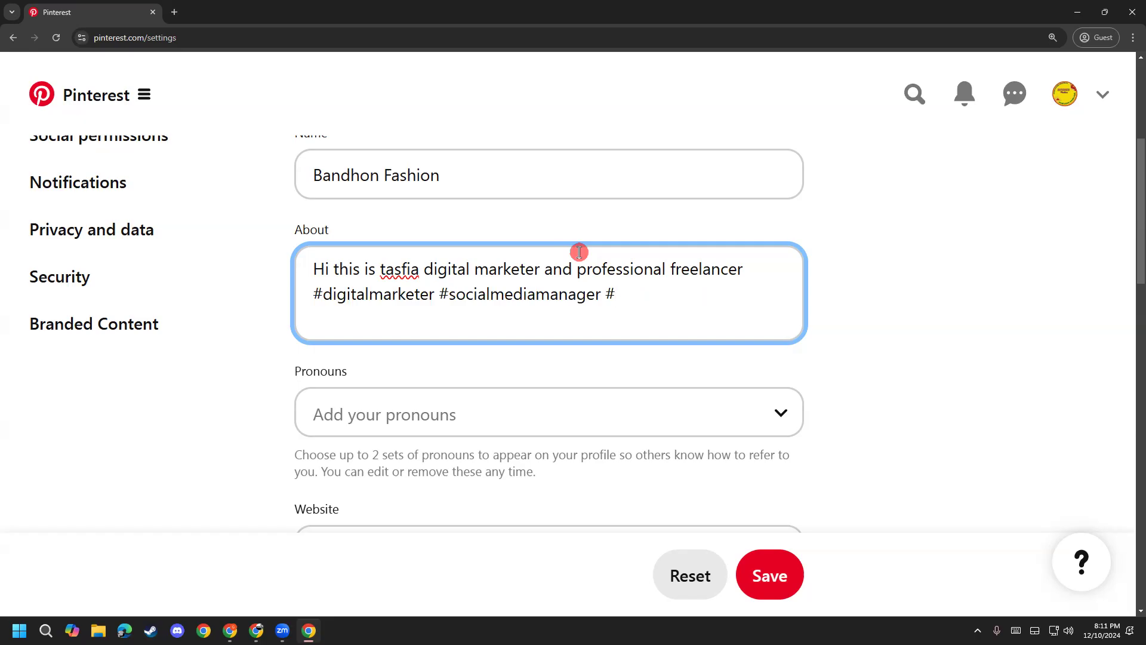
{"action": "key", "text": "BackSpace"}
{"action": "key", "text": "BackSpace"}
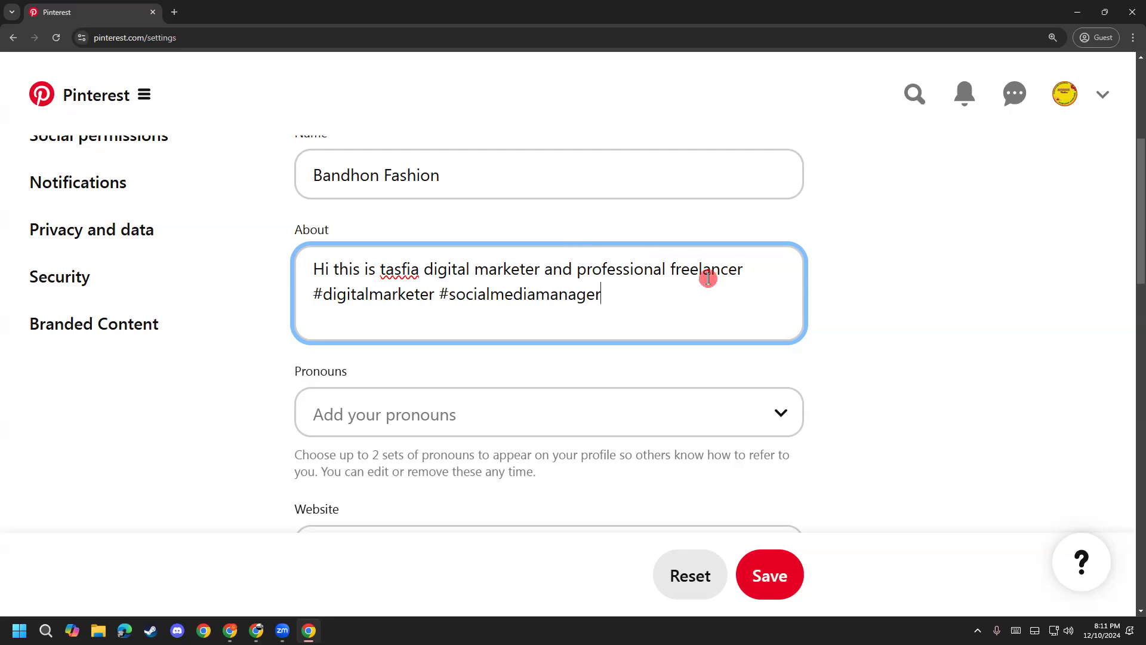
Step: Append a search-engine-optimization specialist hashtag to the end of the About text
{"action": "left_click_drag", "start_coordinate": [655, 296], "coordinate": [257, 261]}
{"action": "left_click", "coordinate": [500, 318]}
{"action": "left_click_drag", "start_coordinate": [640, 297], "coordinate": [278, 266]}
{"action": "left_click", "coordinate": [654, 321]}
{"action": "left_click_drag", "start_coordinate": [639, 301], "coordinate": [314, 264]}
{"action": "left_click", "coordinate": [635, 295]}
{"action": "type", "text": "#social"}
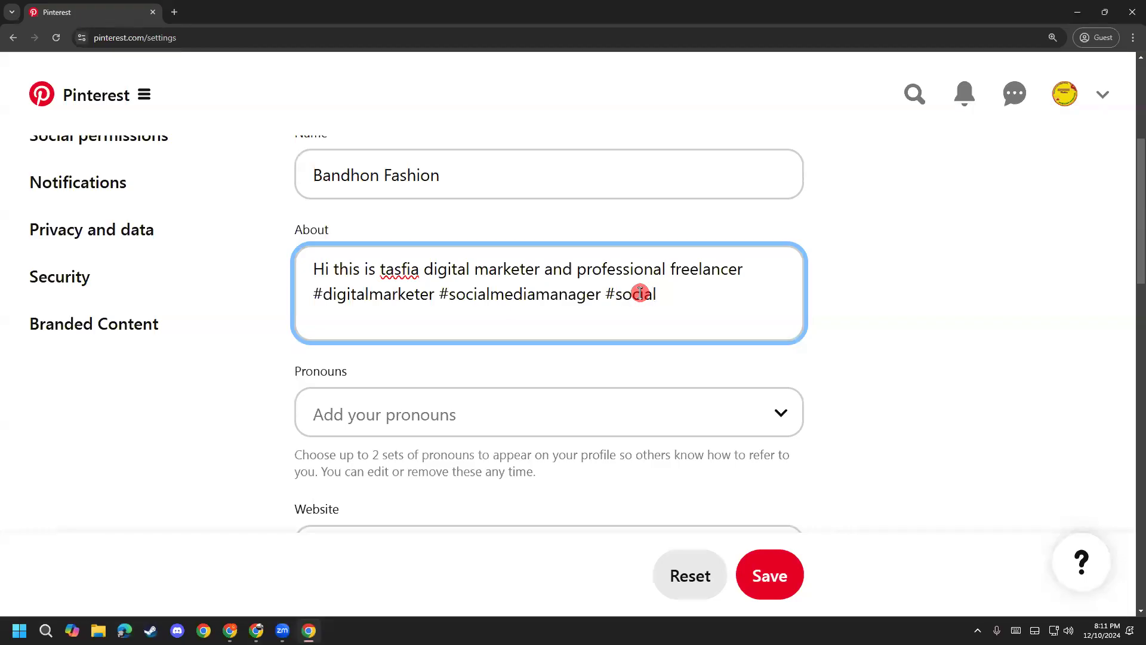
{"action": "key", "text": "BackSpace"}
{"action": "key", "text": "BackSpace"}
{"action": "key", "text": "BackSpace"}
{"action": "key", "text": "BackSpace"}
{"action": "key", "text": "BackSpace"}
{"action": "type", "text": "earchengine"}
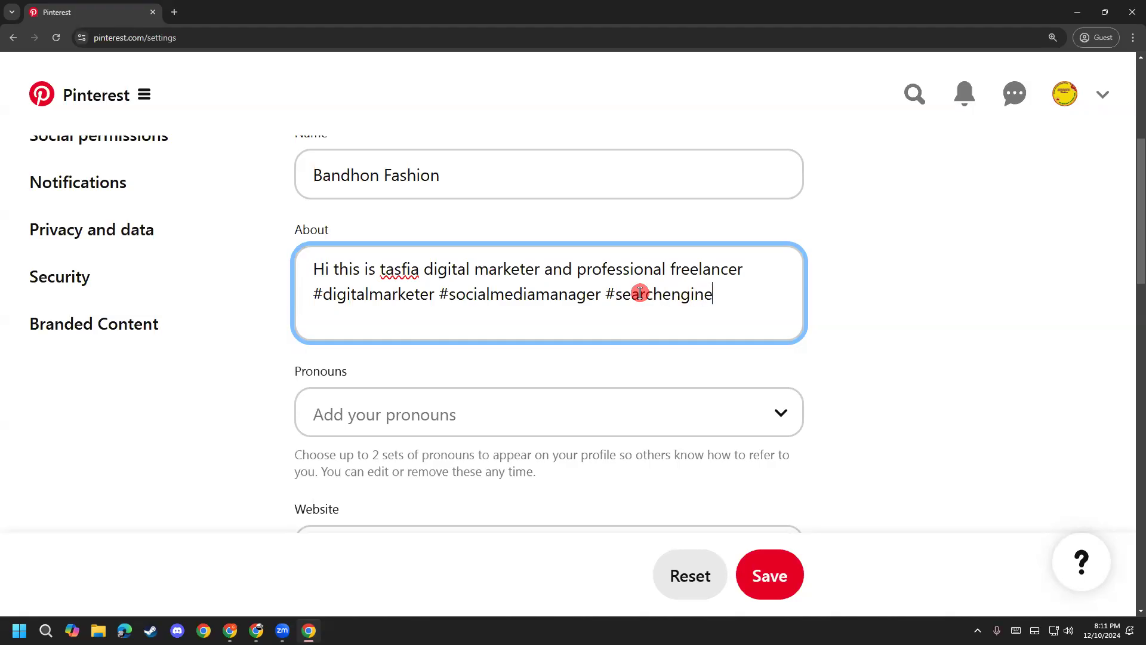
{"action": "type", "text": "optimizesp"}
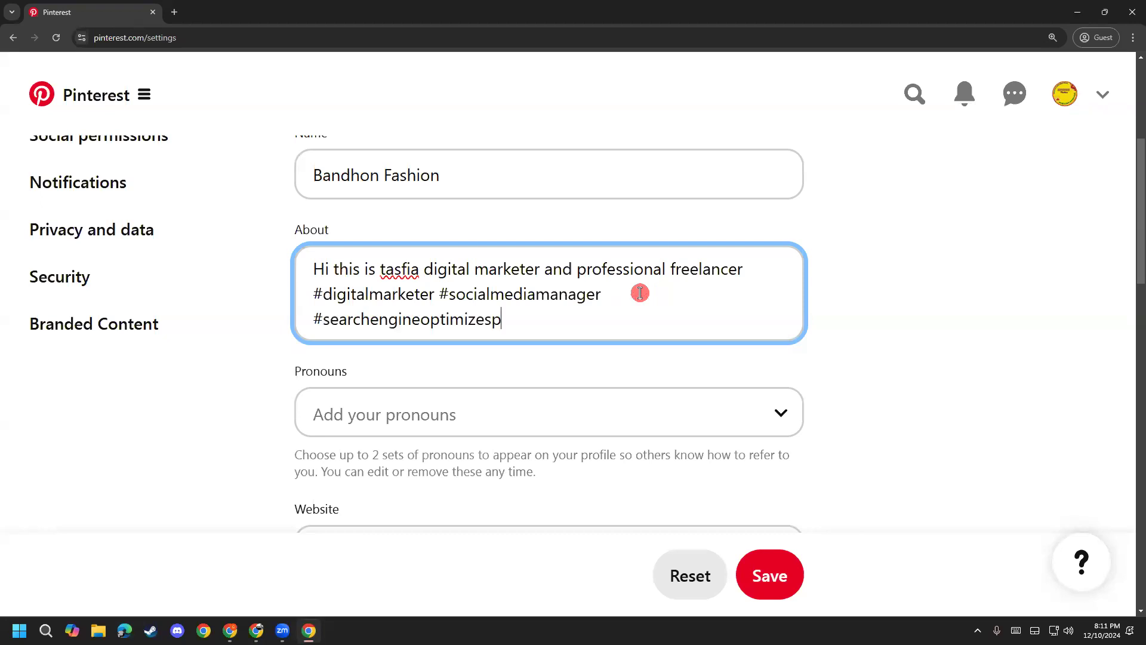
{"action": "type", "text": "eciast"}
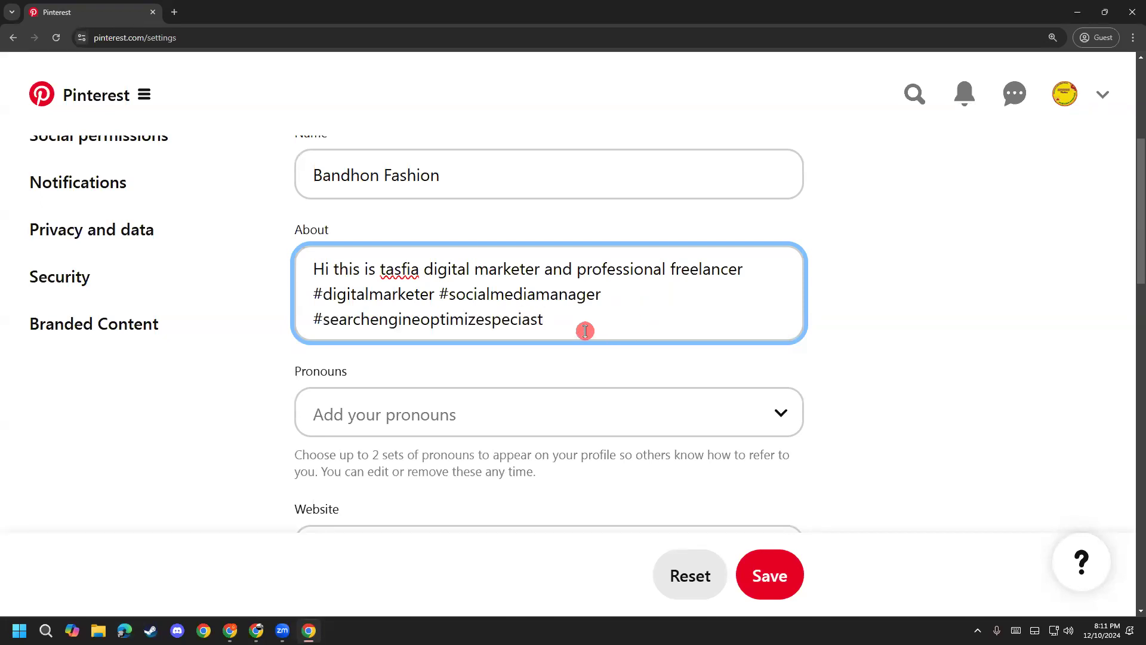
Step: Select the entire About text and delete it
{"action": "left_click", "coordinate": [484, 324]}
{"action": "left_click_drag", "start_coordinate": [558, 330], "coordinate": [230, 277]}
{"action": "left_click", "coordinate": [248, 322]}
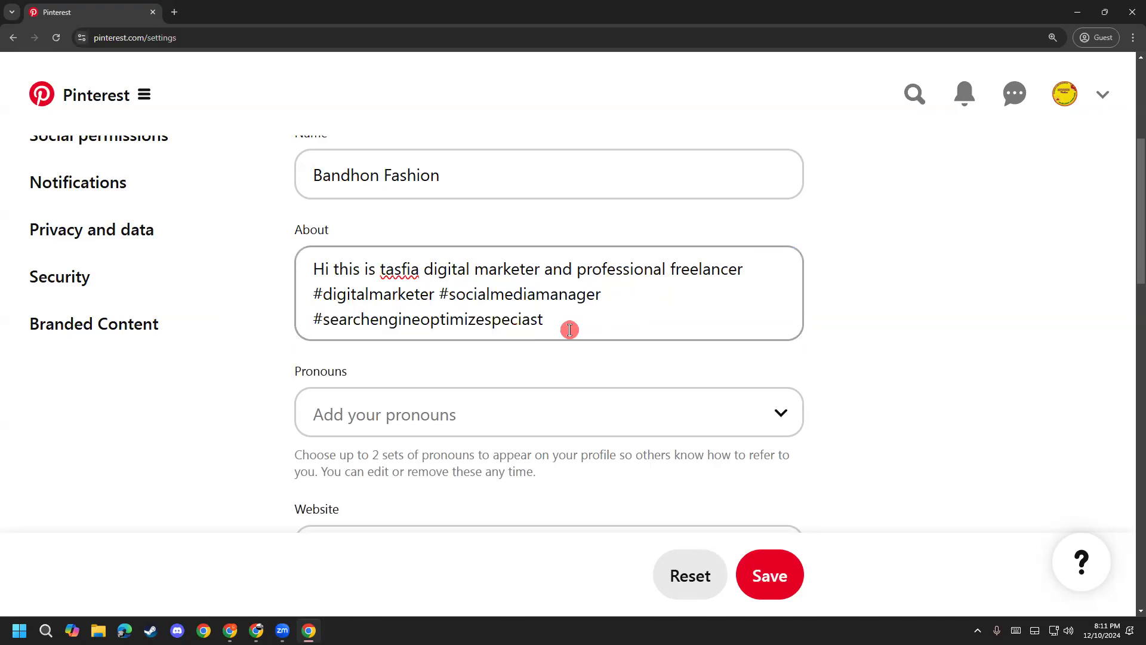
{"action": "left_click_drag", "start_coordinate": [569, 330], "coordinate": [219, 272]}
{"action": "key", "text": "BackSpace"}
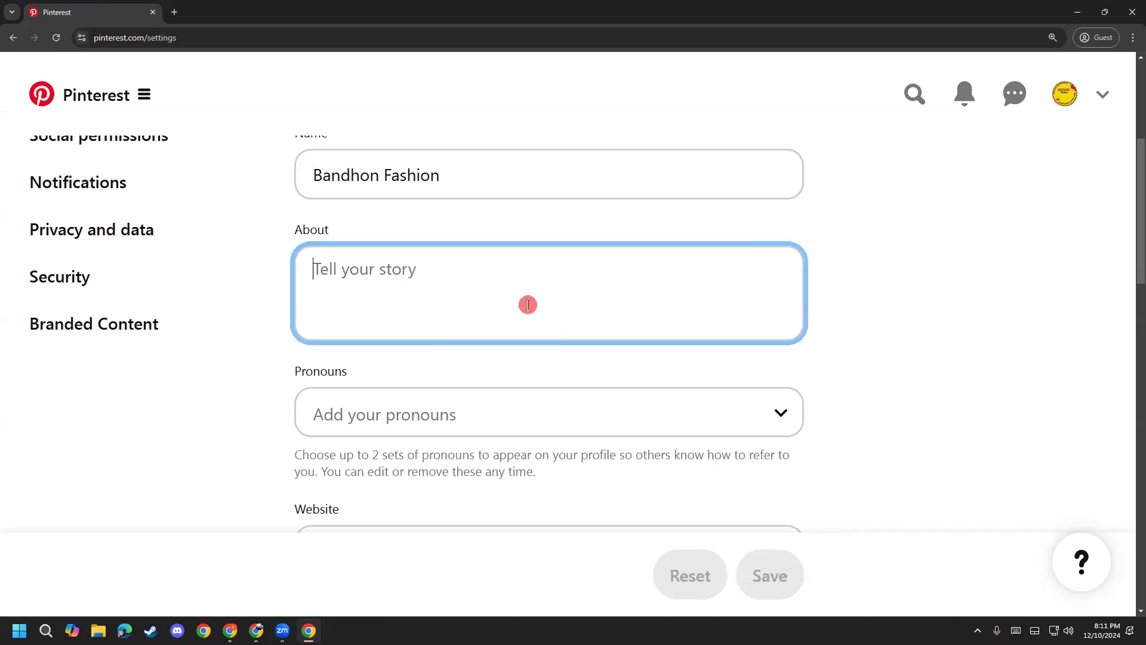
Step: Begin the About text with 'Hi we are Bondhon' and fix the Name field's spelling
{"action": "type", "text": "Hi"}
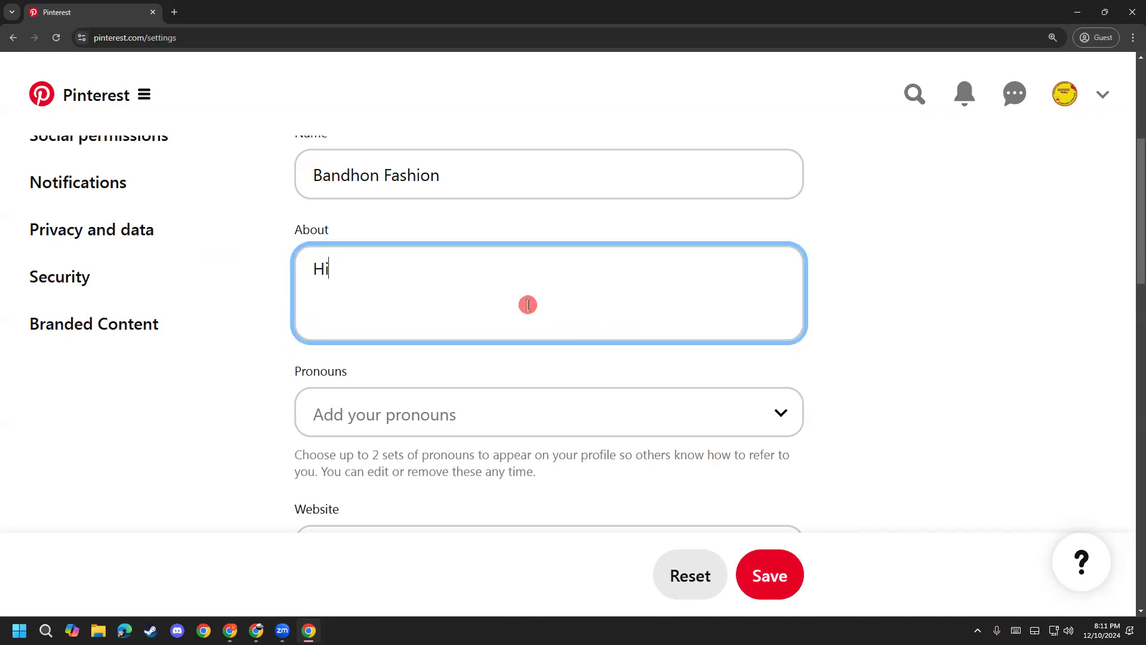
{"action": "type", "text": "!"}
{"action": "key", "text": "BackSpace"}
{"action": "type", "text": "we arre"}
{"action": "key", "text": "BackSpace"}
{"action": "key", "text": "BackSpace"}
{"action": "type", "text": "e "}
{"action": "type", "text": "Badhon "}
{"action": "type", "text": "Fastio"}
{"action": "key", "text": "BackSpace"}
{"action": "key", "text": "BackSpace"}
{"action": "key", "text": "BackSpace"}
{"action": "key", "text": "BackSpace"}
{"action": "key", "text": "BackSpace"}
{"action": "key", "text": "BackSpace"}
{"action": "key", "text": "BackSpace"}
{"action": "key", "text": "BackSpace"}
{"action": "key", "text": "BackSpace"}
{"action": "key", "text": "BackSpace"}
{"action": "key", "text": "BackSpace"}
{"action": "key", "text": "BackSpace"}
{"action": "type", "text": "on"}
{"action": "left_click", "coordinate": [331, 174]}
{"action": "key", "text": "BackSpace"}
{"action": "type", "text": "o"}
Step: Continue with 'Fashion. we have quality cloths all over Bangladesh.', capitalizing Bangladesh via spell-check
{"action": "left_click", "coordinate": [439, 250]}
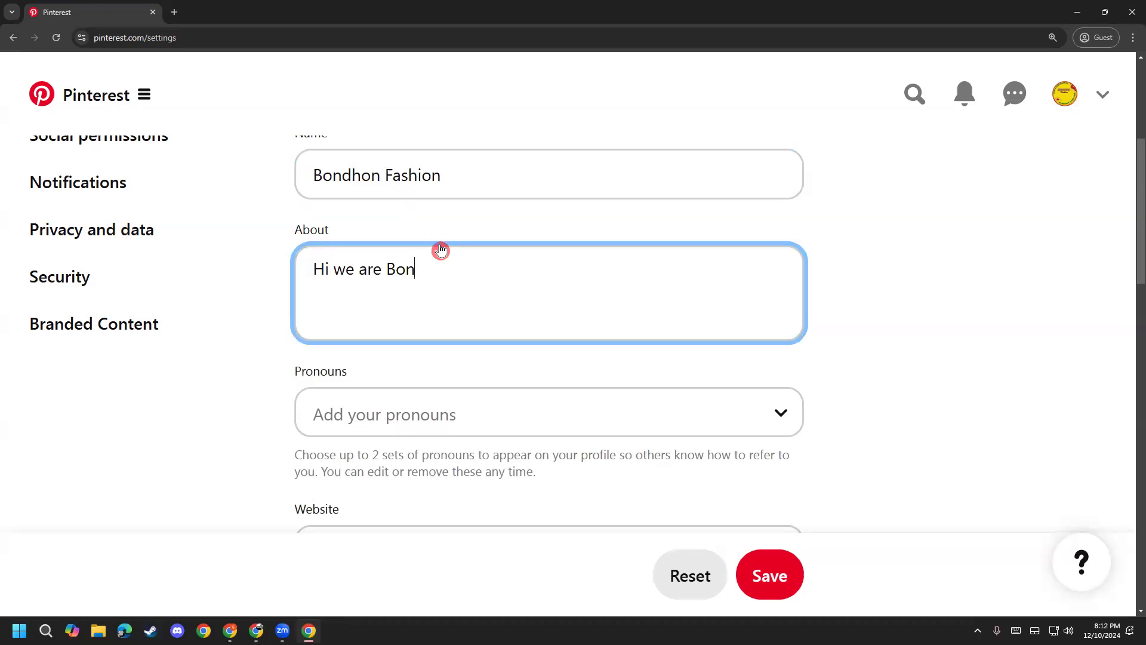
{"action": "type", "text": "dhon"}
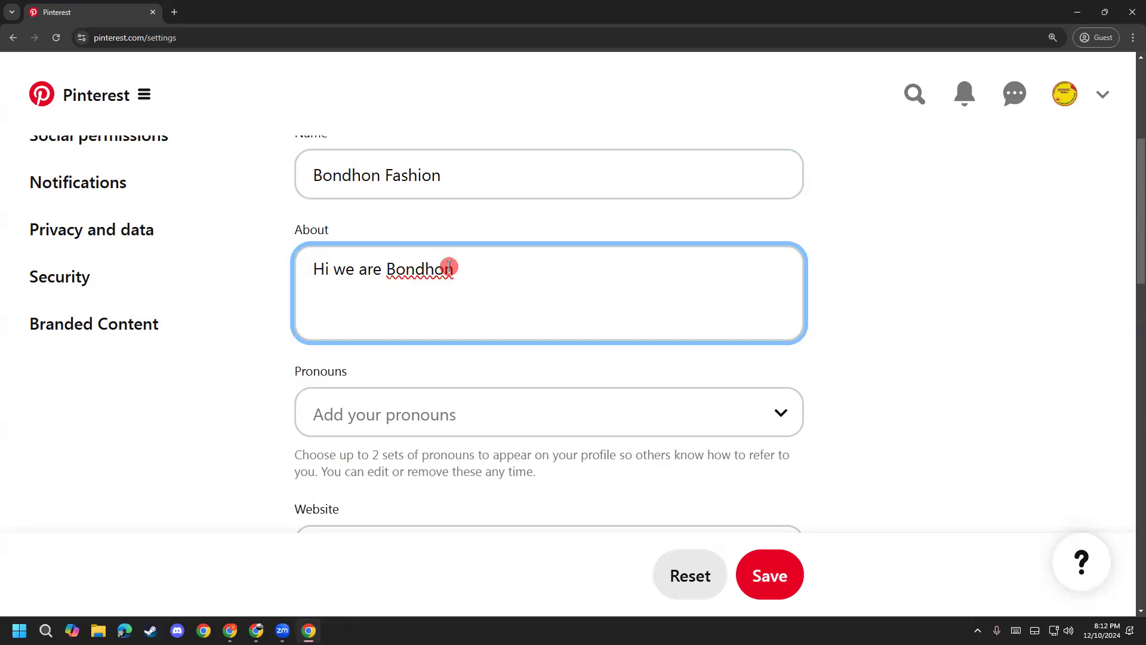
{"action": "type", "text": " Fashion"}
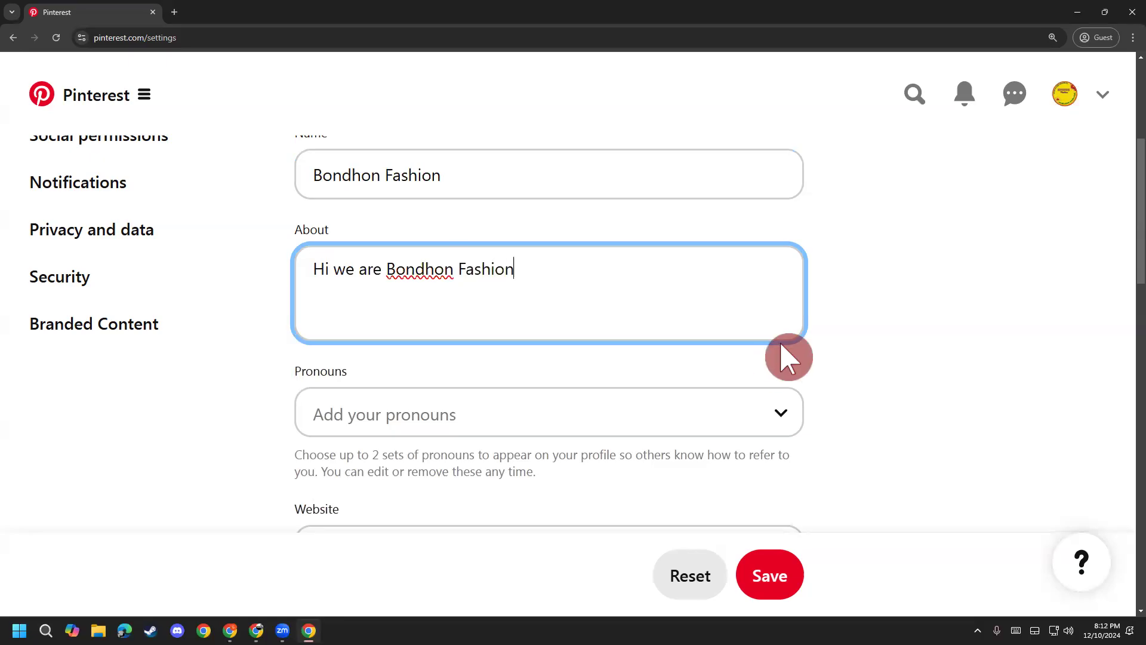
{"action": "type", "text": " . we ca"}
{"action": "key", "text": "BackSpace"}
{"action": "key", "text": "BackSpace"}
{"action": "type", "text": "have quality "}
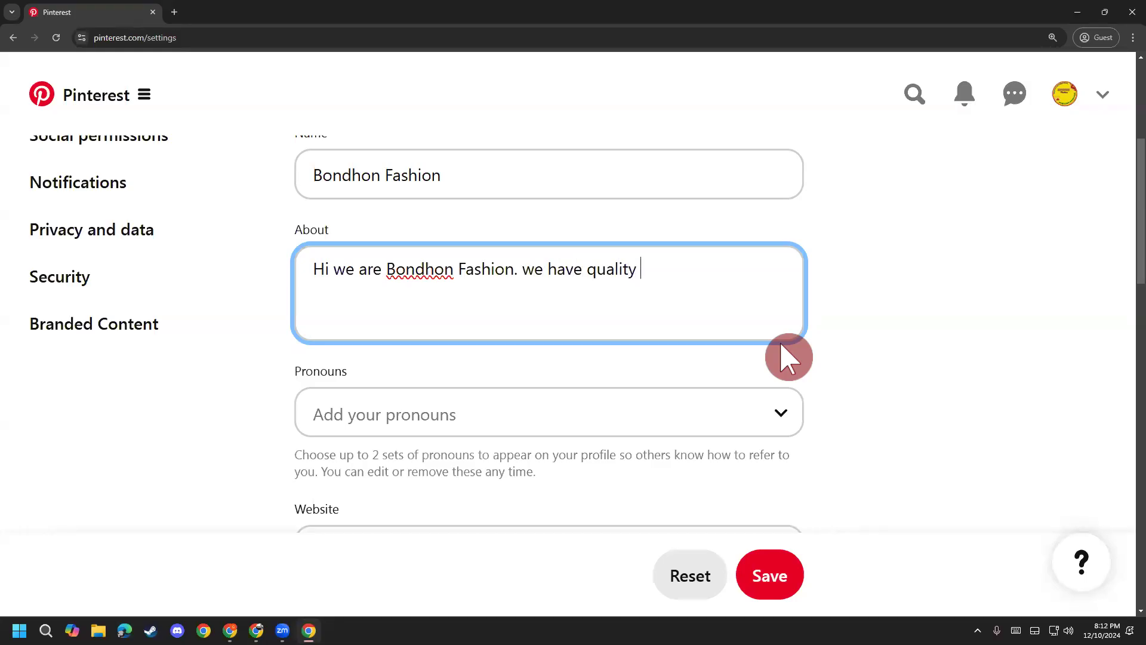
{"action": "type", "text": "pro"}
{"action": "key", "text": "BackSpace"}
{"action": "key", "text": "BackSpace"}
{"action": "key", "text": "BackSpace"}
{"action": "type", "text": "clo"}
{"action": "type", "text": "ladesh."}
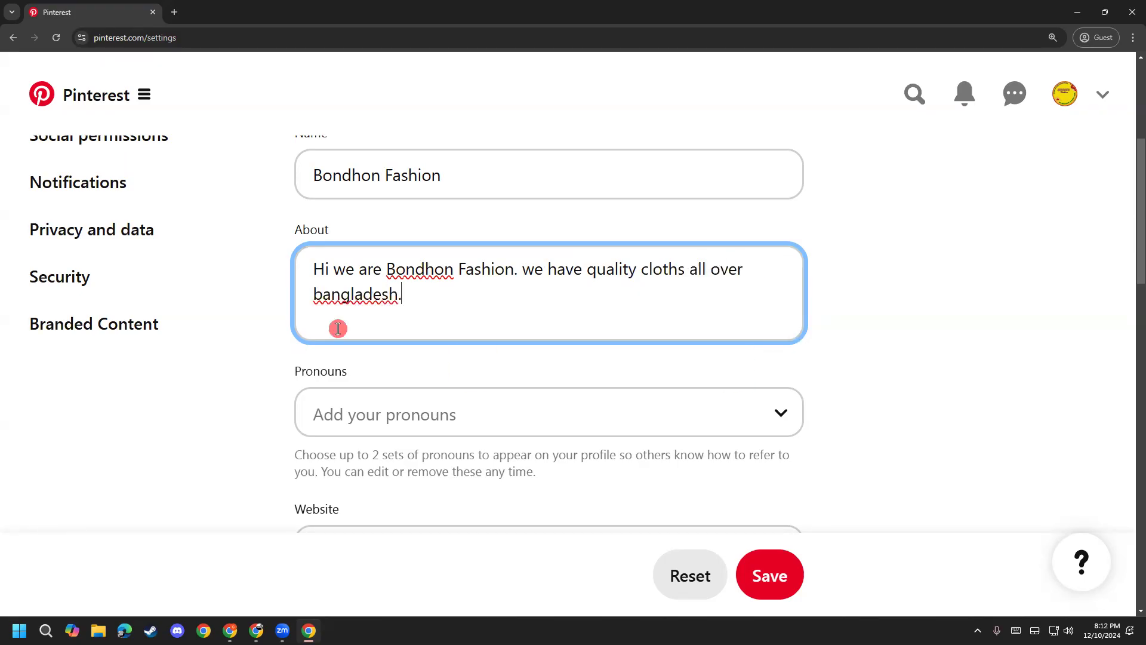
{"action": "right_click", "coordinate": [365, 294]}
{"action": "left_click", "coordinate": [398, 312]}
{"action": "type", "text": "."}
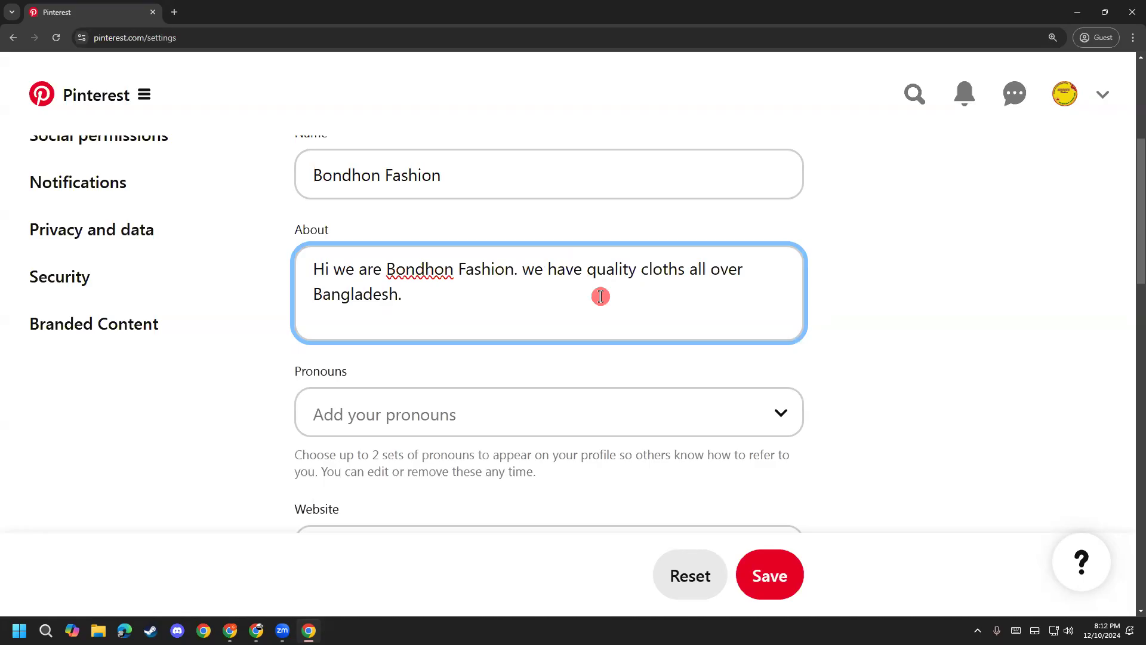
Step: Scroll through the business contact fields and click into the first address line
{"action": "scroll", "coordinate": [325, 402], "scroll_direction": "up", "scroll_amount": 4}
{"action": "scroll", "coordinate": [510, 426], "scroll_direction": "down", "scroll_amount": 3}
{"action": "scroll", "coordinate": [394, 394], "scroll_direction": "up", "scroll_amount": 3}
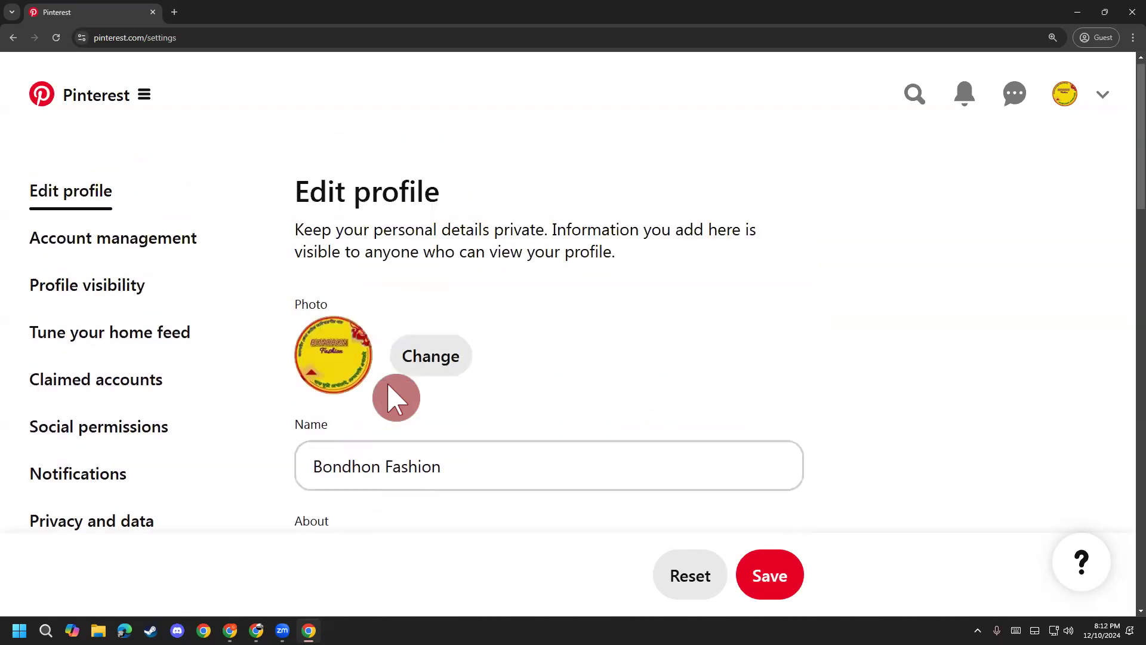
{"action": "scroll", "coordinate": [395, 464], "scroll_direction": "down", "scroll_amount": 3}
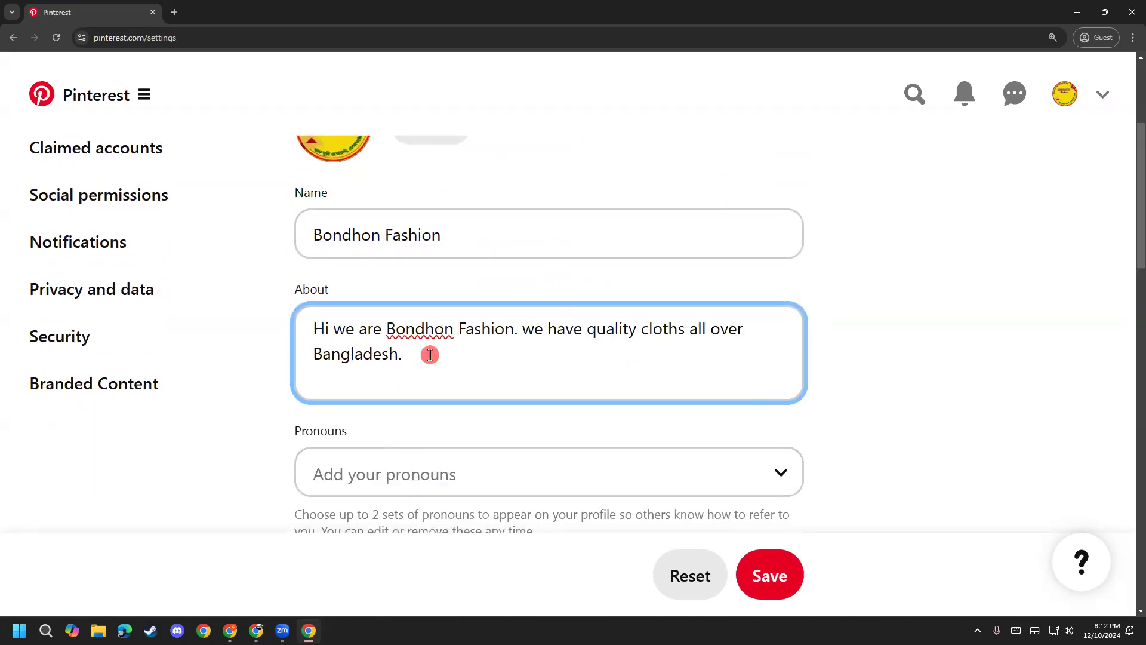
{"action": "scroll", "coordinate": [334, 486], "scroll_direction": "down", "scroll_amount": 5}
{"action": "scroll", "coordinate": [298, 494], "scroll_direction": "up", "scroll_amount": 2}
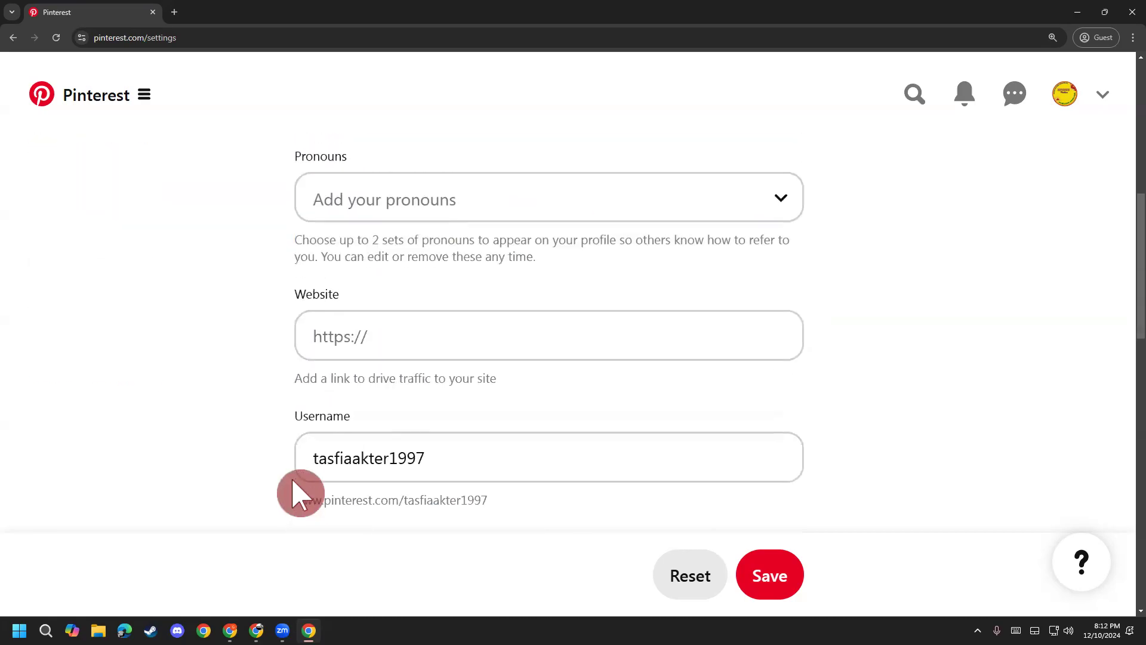
{"action": "scroll", "coordinate": [370, 370], "scroll_direction": "down", "scroll_amount": 3}
{"action": "scroll", "coordinate": [376, 374], "scroll_direction": "down", "scroll_amount": 1}
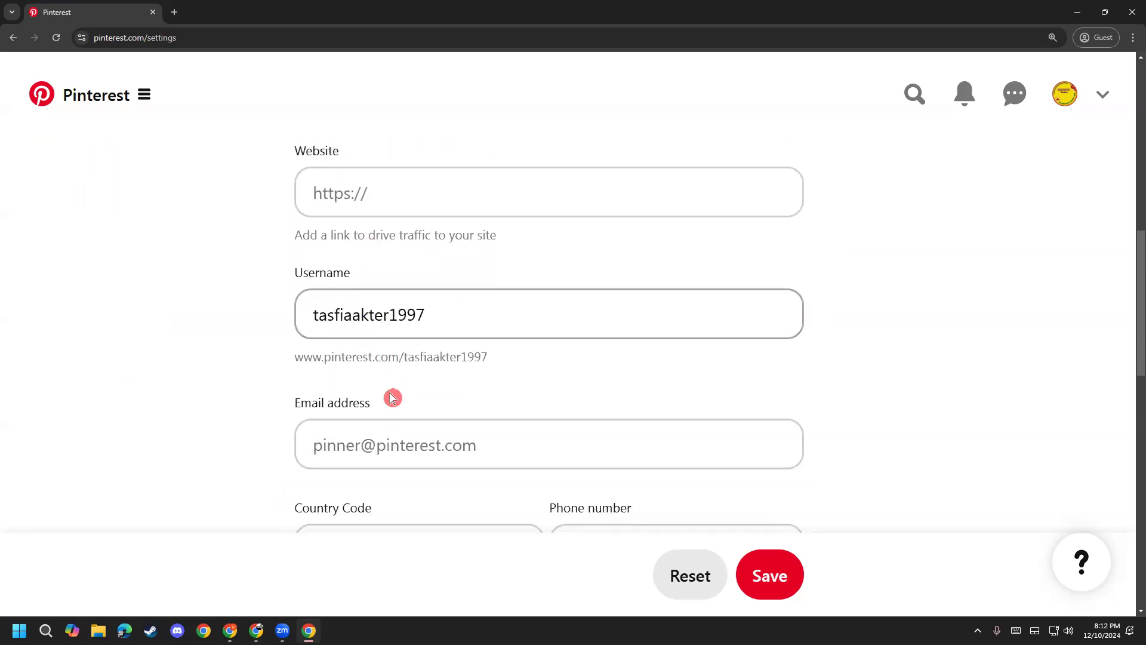
{"action": "scroll", "coordinate": [409, 356], "scroll_direction": "down", "scroll_amount": 2}
{"action": "scroll", "coordinate": [396, 384], "scroll_direction": "down", "scroll_amount": 5}
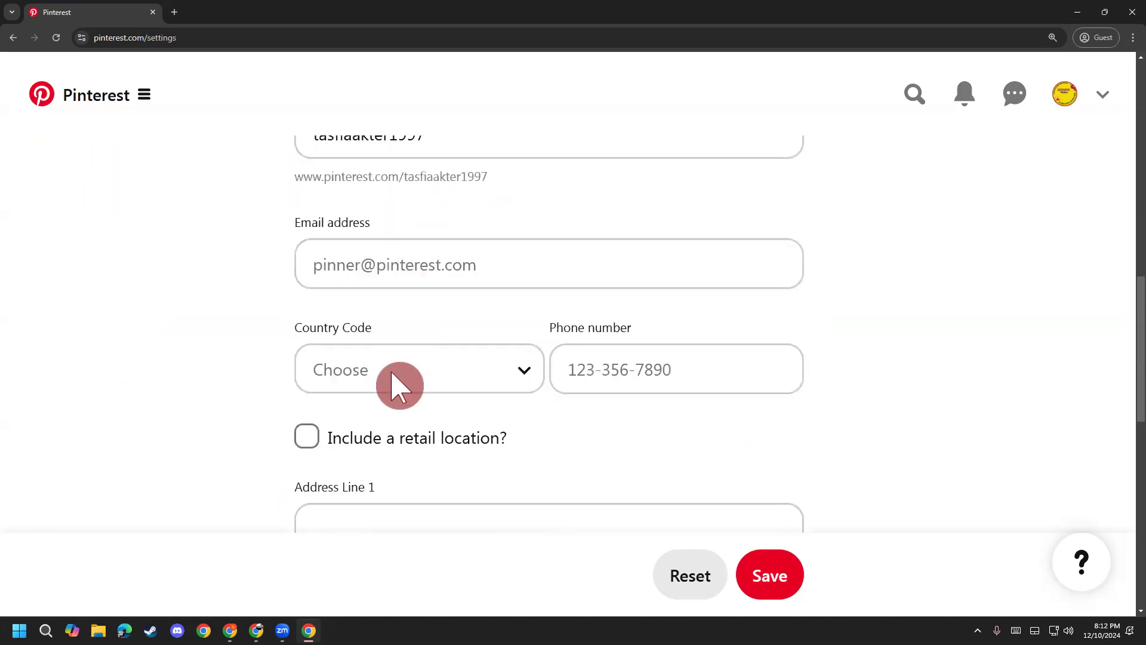
{"action": "left_click", "coordinate": [362, 296]}
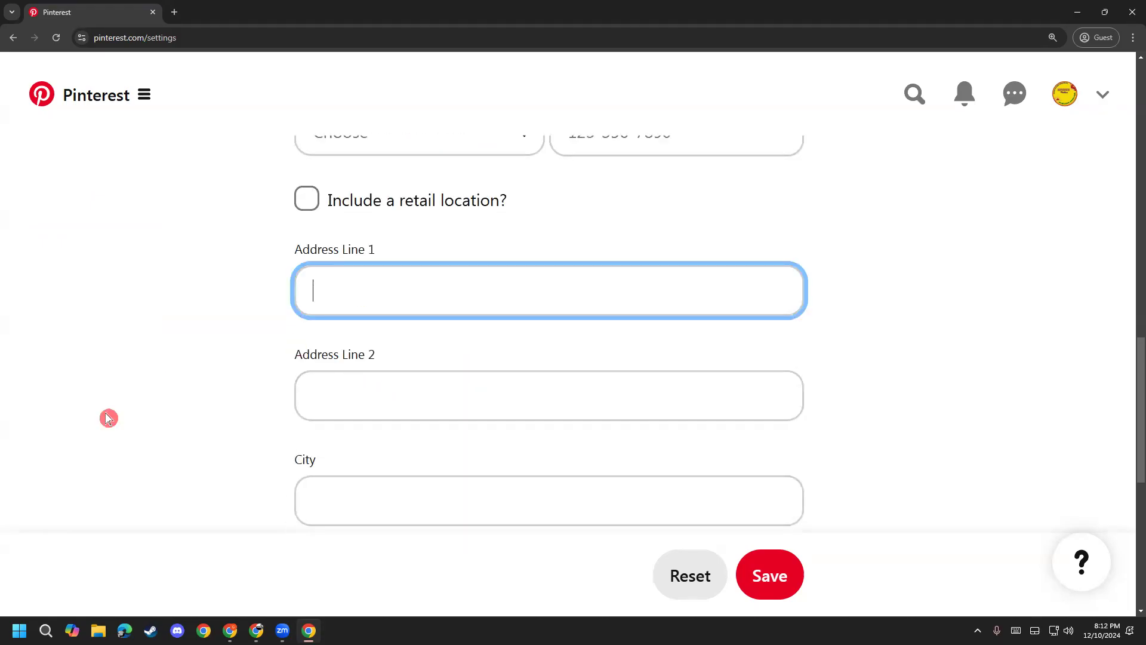
{"action": "scroll", "coordinate": [418, 412], "scroll_direction": "up", "scroll_amount": 1}
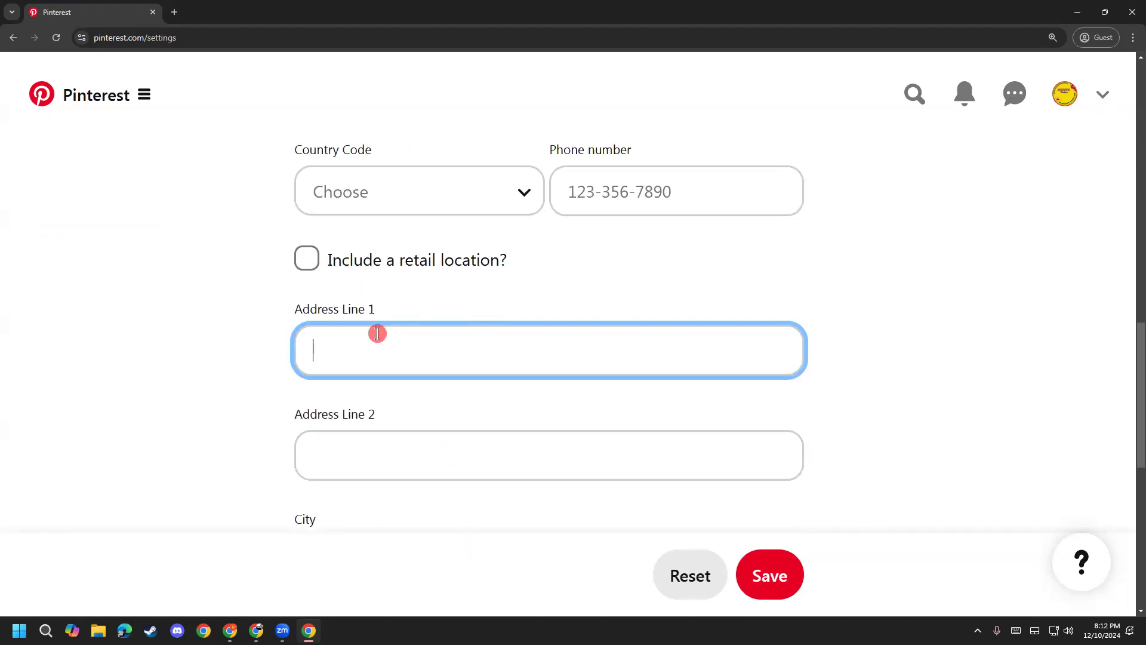
{"action": "scroll", "coordinate": [714, 388], "scroll_direction": "up", "scroll_amount": 2}
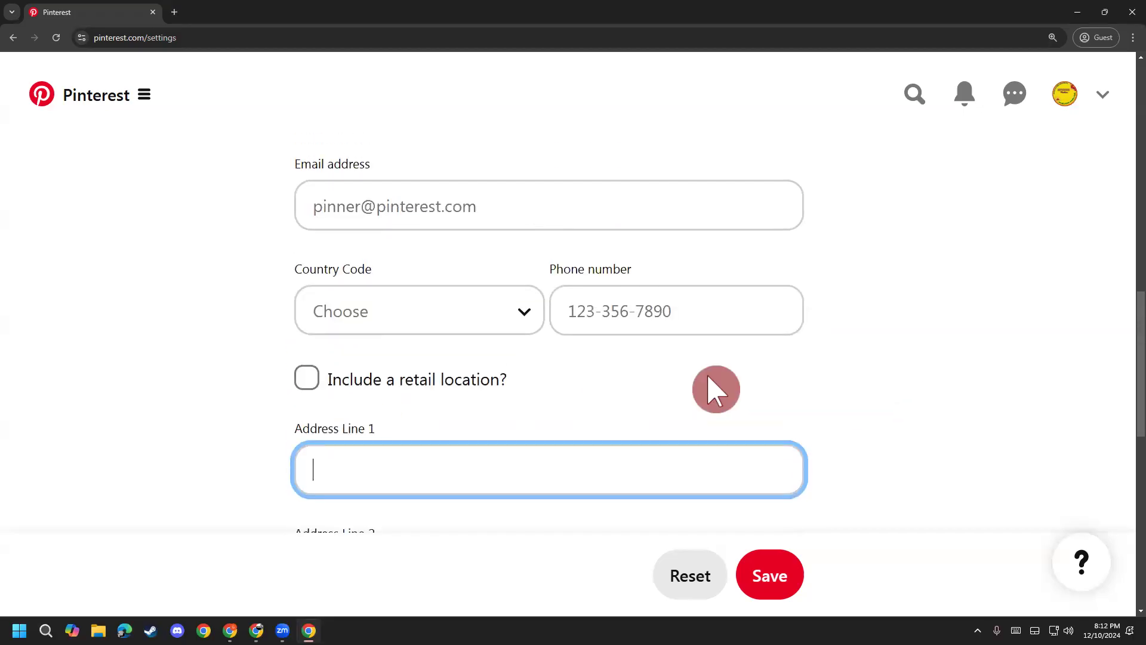
{"action": "scroll", "coordinate": [588, 409], "scroll_direction": "up", "scroll_amount": 2}
Step: Choose Bangladesh (+880) as the country code, enter the phone number, and zoom in the page
{"action": "left_click", "coordinate": [607, 430]}
{"action": "left_click", "coordinate": [485, 431]}
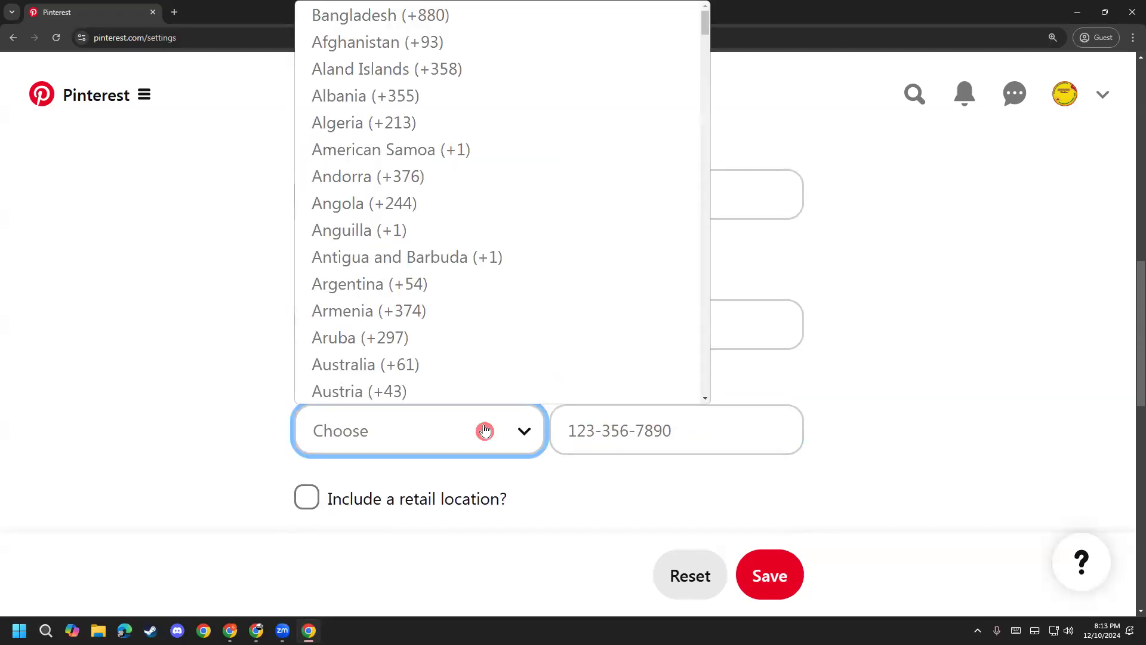
{"action": "left_click", "coordinate": [486, 430]}
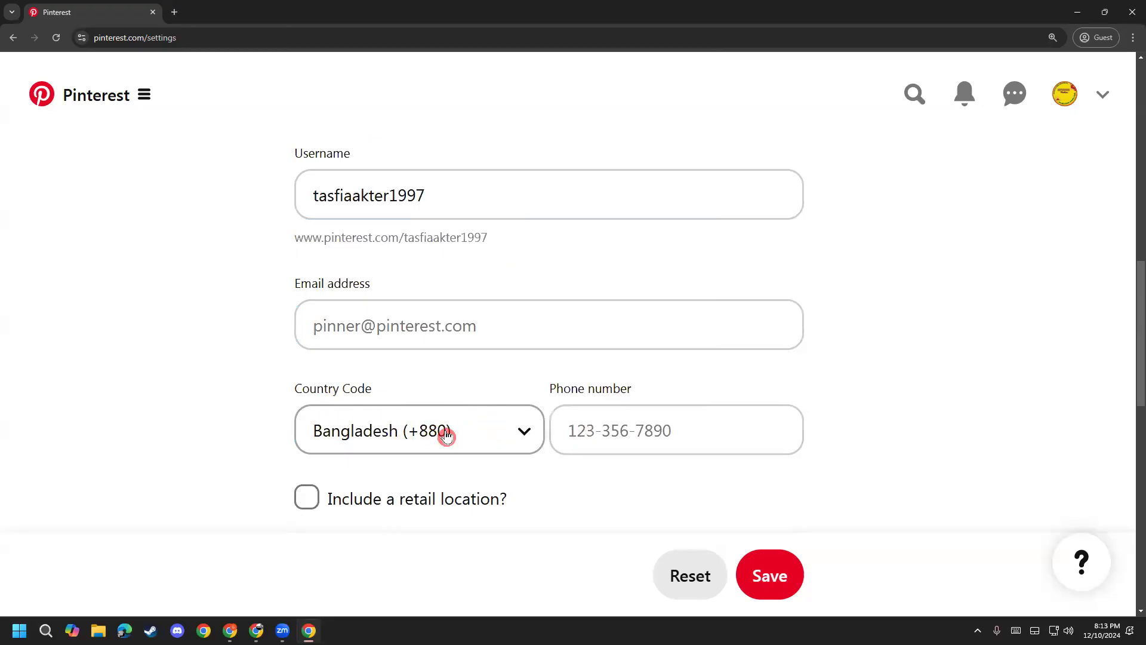
{"action": "left_click", "coordinate": [588, 424]}
{"action": "left_click", "coordinate": [588, 424]}
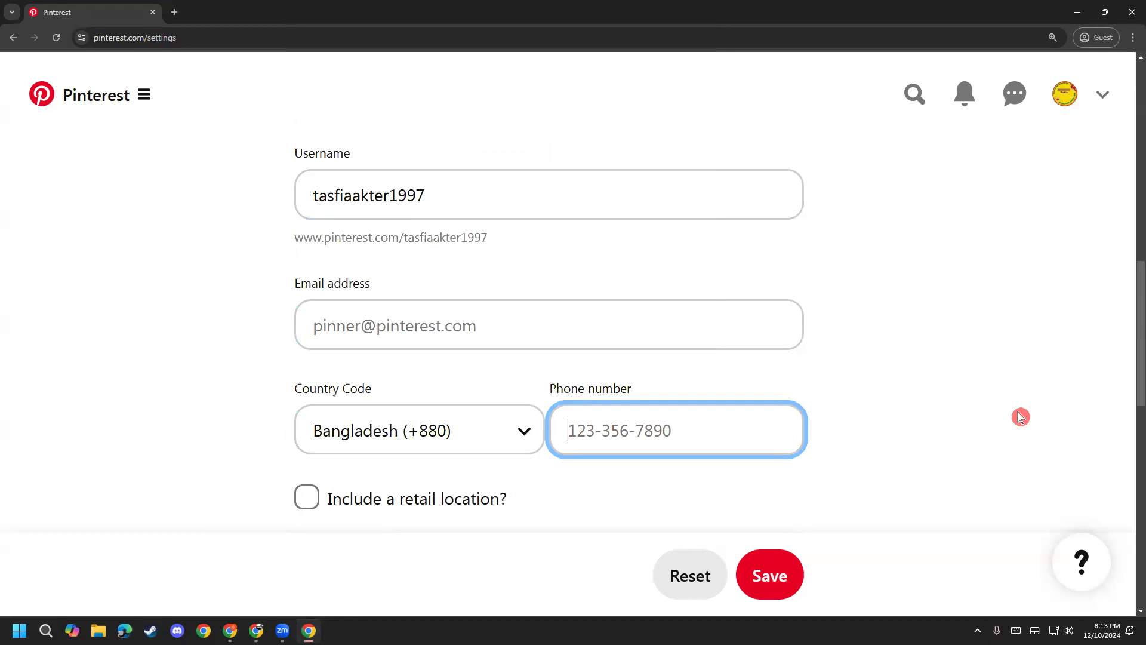
{"action": "type", "text": "0"}
{"action": "key", "text": "BackSpace"}
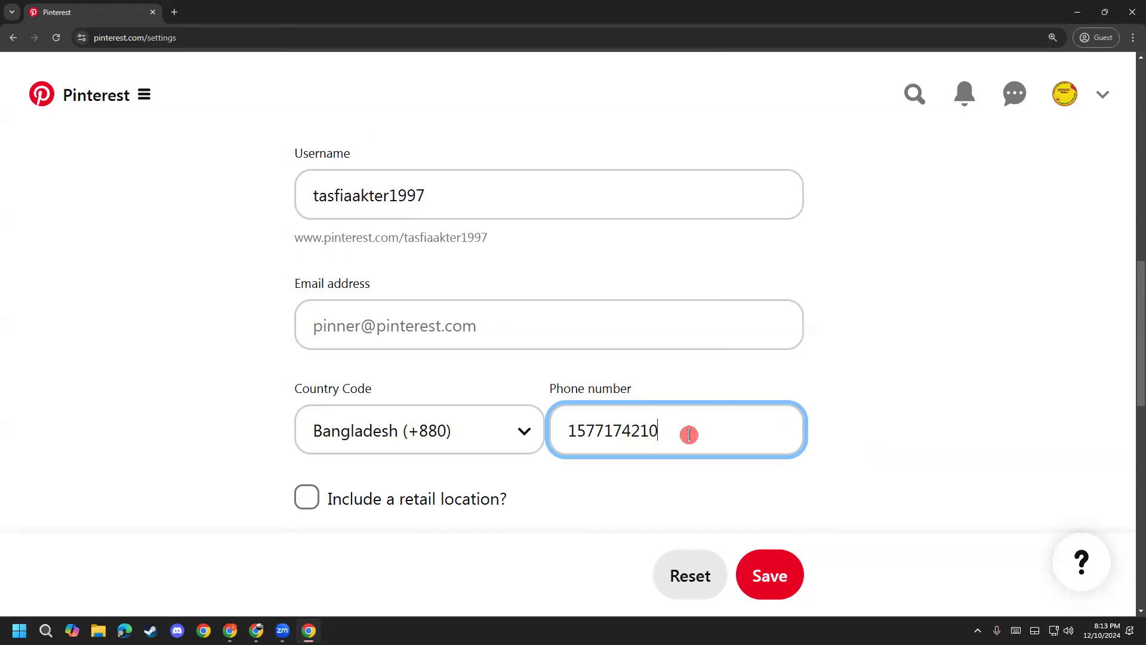
{"action": "key", "text": "ctrl+plus"}
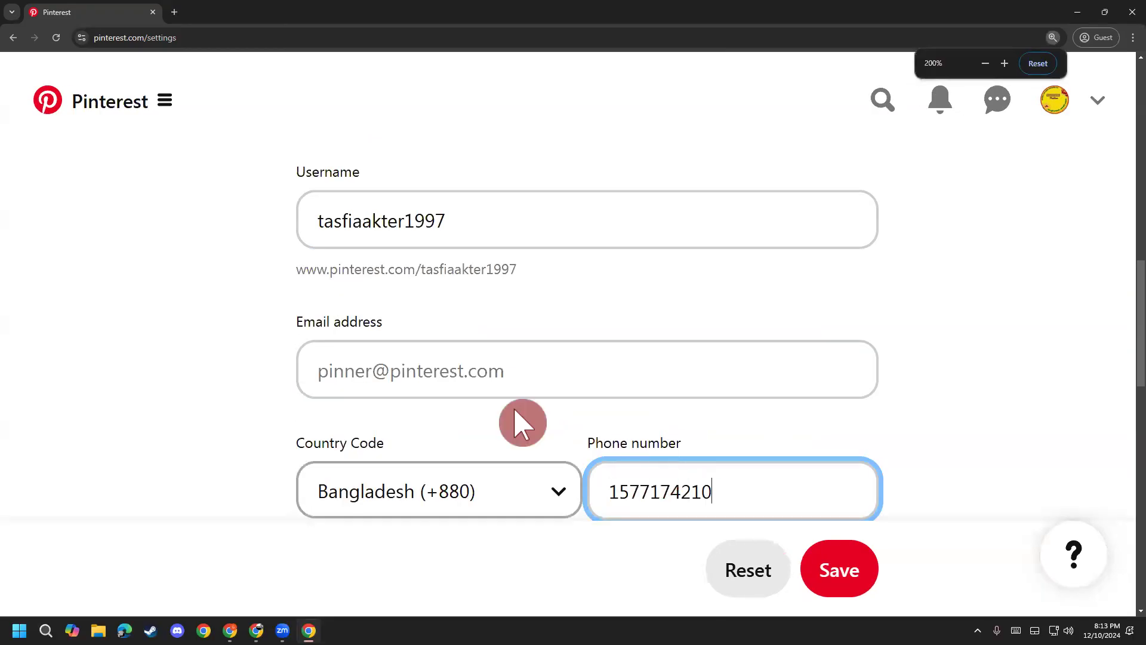
Step: Paste the saved contact e-mail from clipboard history into the Email address field
{"action": "scroll", "coordinate": [443, 326], "scroll_direction": "down", "scroll_amount": 1}
{"action": "left_click", "coordinate": [442, 326]}
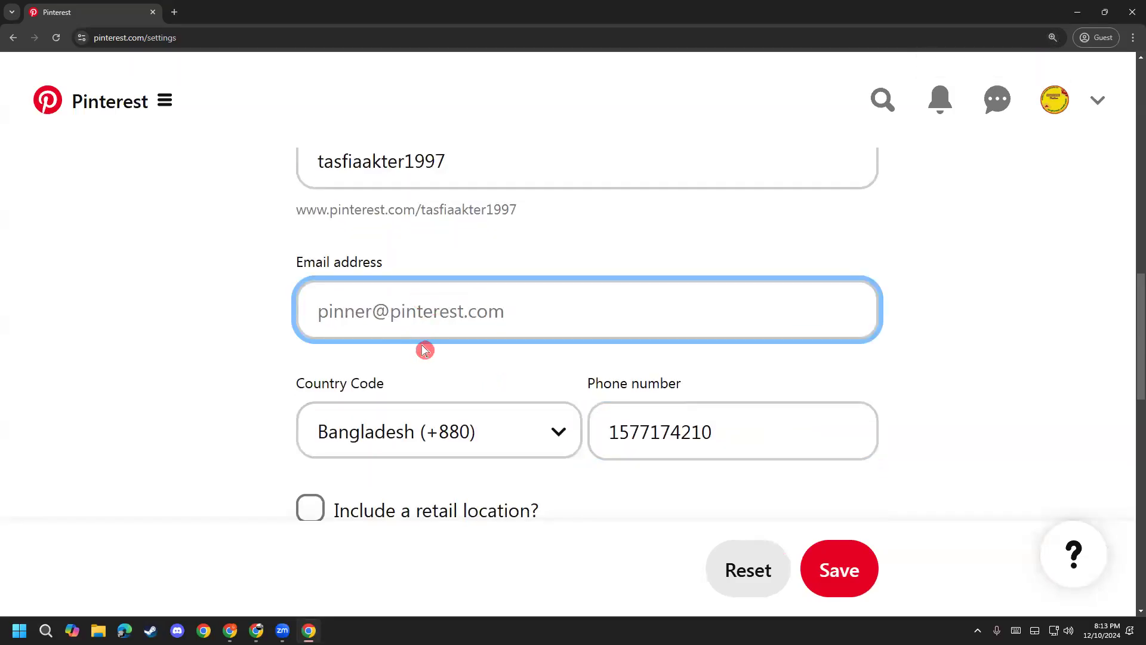
{"action": "scroll", "coordinate": [425, 348], "scroll_direction": "up", "scroll_amount": 1}
{"action": "key", "text": "super+v"}
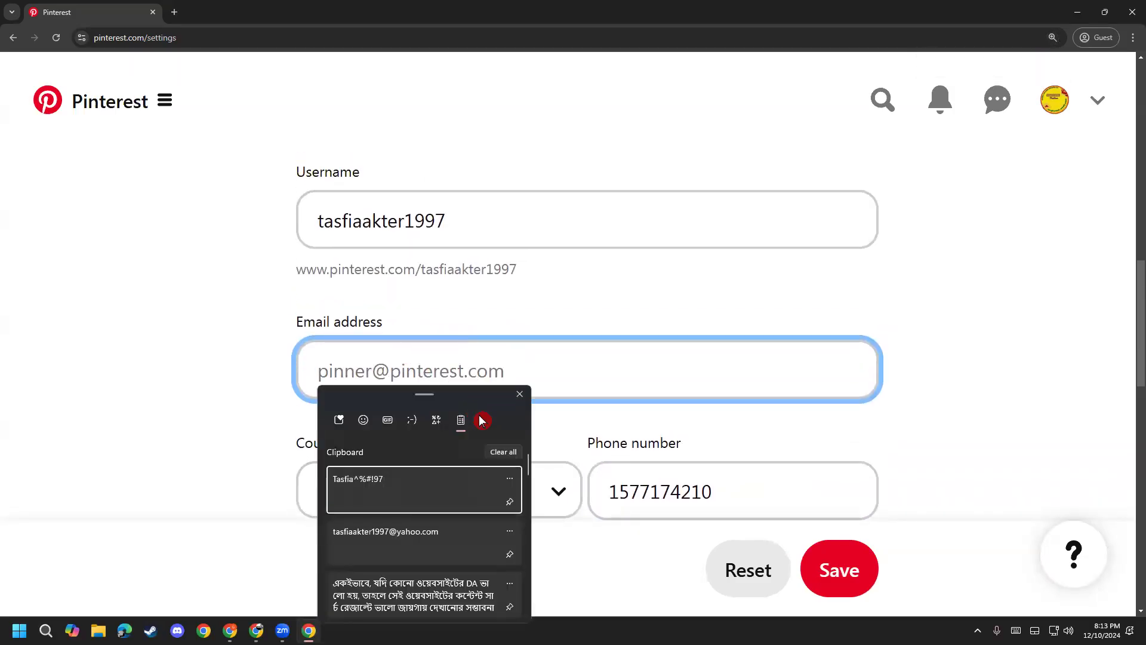
{"action": "scroll", "coordinate": [420, 516], "scroll_direction": "down", "scroll_amount": 2}
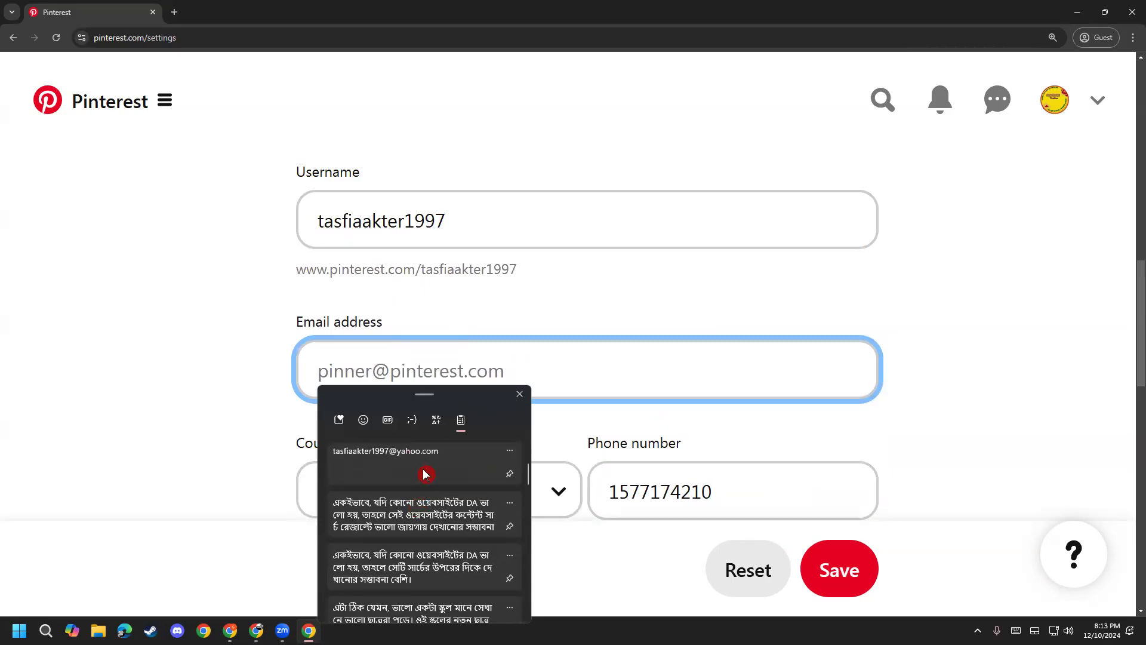
{"action": "left_click", "coordinate": [425, 475]}
{"action": "scroll", "coordinate": [231, 452], "scroll_direction": "up", "scroll_amount": 1}
{"action": "left_click", "coordinate": [234, 453]}
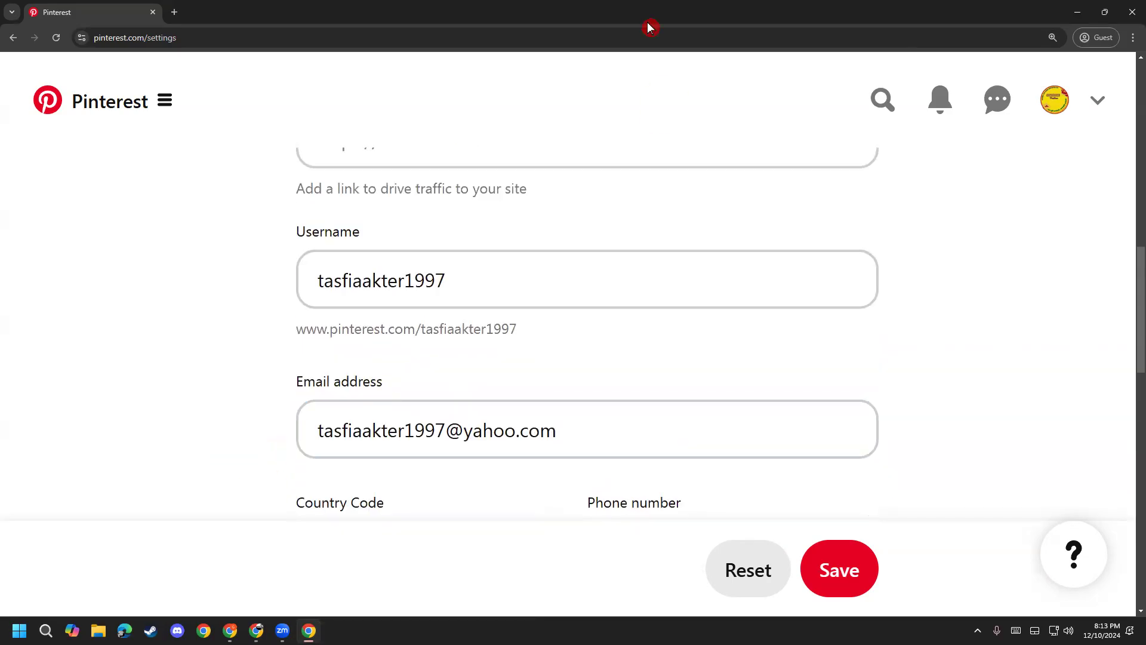
{"action": "scroll", "coordinate": [268, 477], "scroll_direction": "down", "scroll_amount": 1}
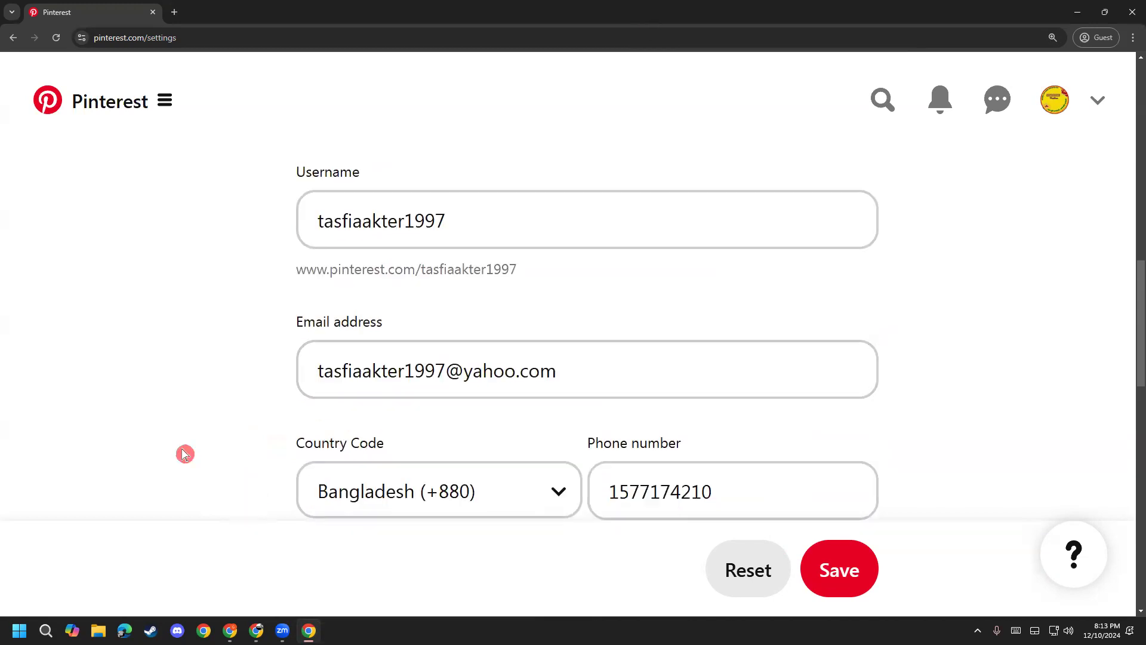
{"action": "scroll", "coordinate": [186, 453], "scroll_direction": "down", "scroll_amount": 4}
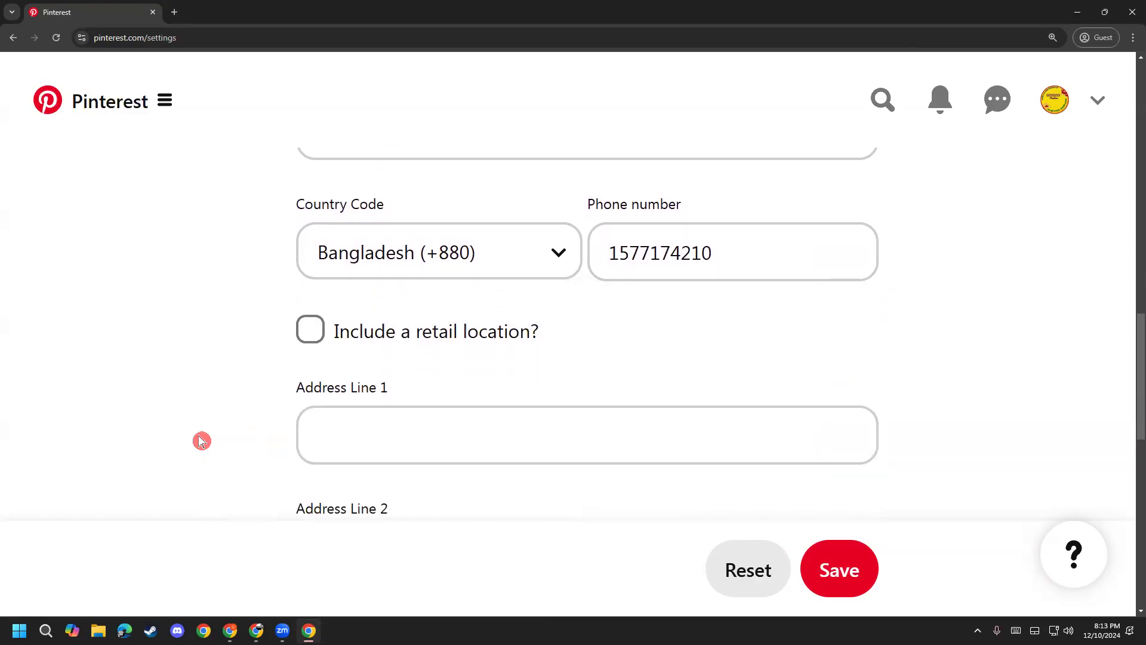
{"action": "scroll", "coordinate": [202, 441], "scroll_direction": "down", "scroll_amount": 1}
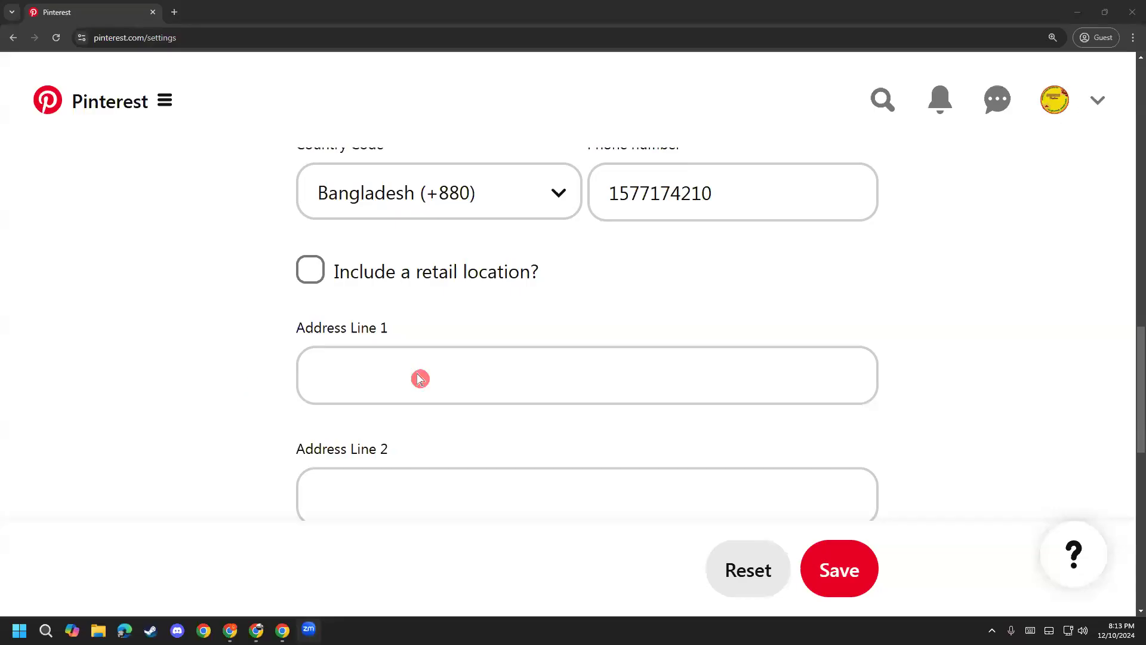
{"action": "scroll", "coordinate": [420, 376], "scroll_direction": "up", "scroll_amount": 3}
{"action": "scroll", "coordinate": [458, 382], "scroll_direction": "down", "scroll_amount": 3}
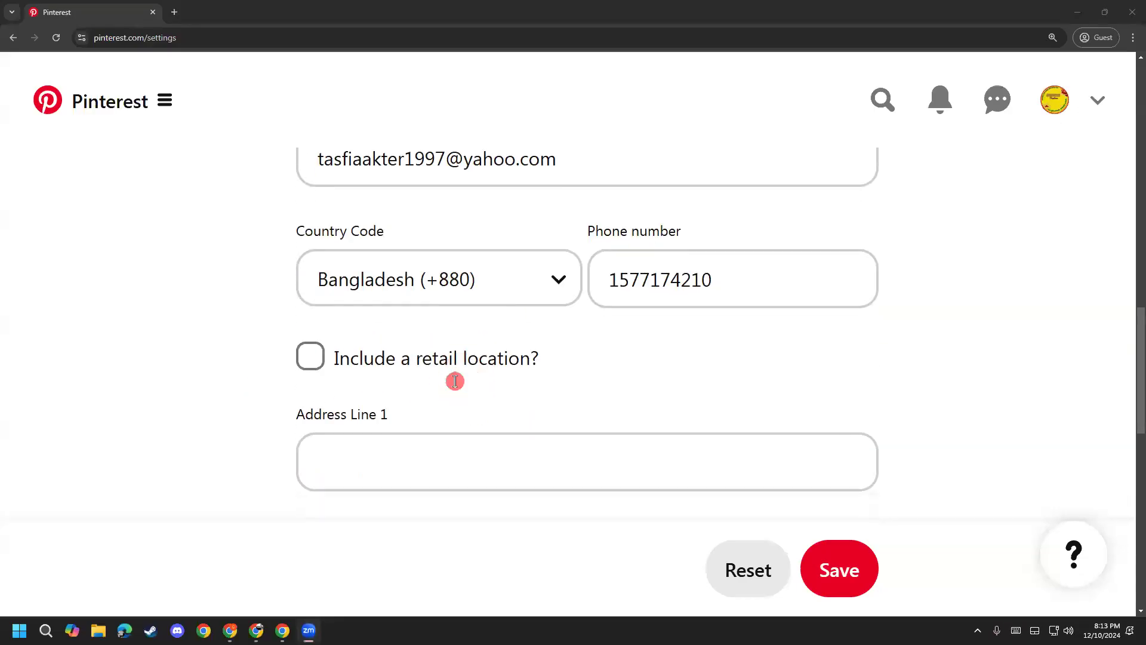
Step: Select the entered e-mail address text to check it, then clear the selection
{"action": "scroll", "coordinate": [423, 407], "scroll_direction": "down", "scroll_amount": 2}
{"action": "left_click", "coordinate": [396, 253]}
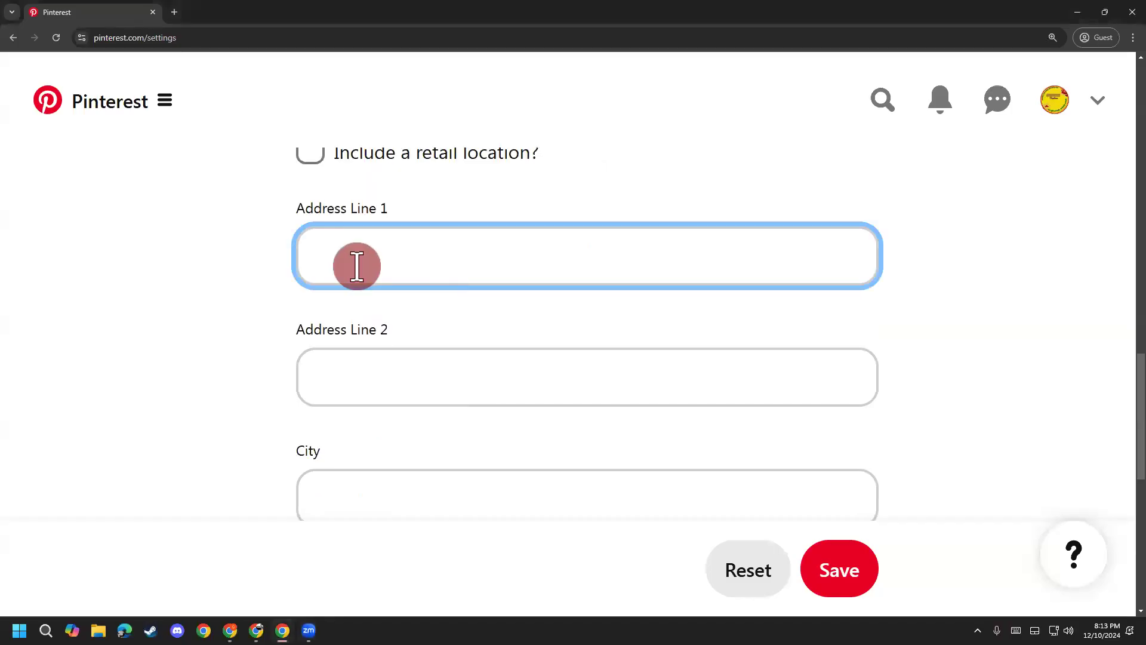
{"action": "scroll", "coordinate": [406, 317], "scroll_direction": "up", "scroll_amount": 1}
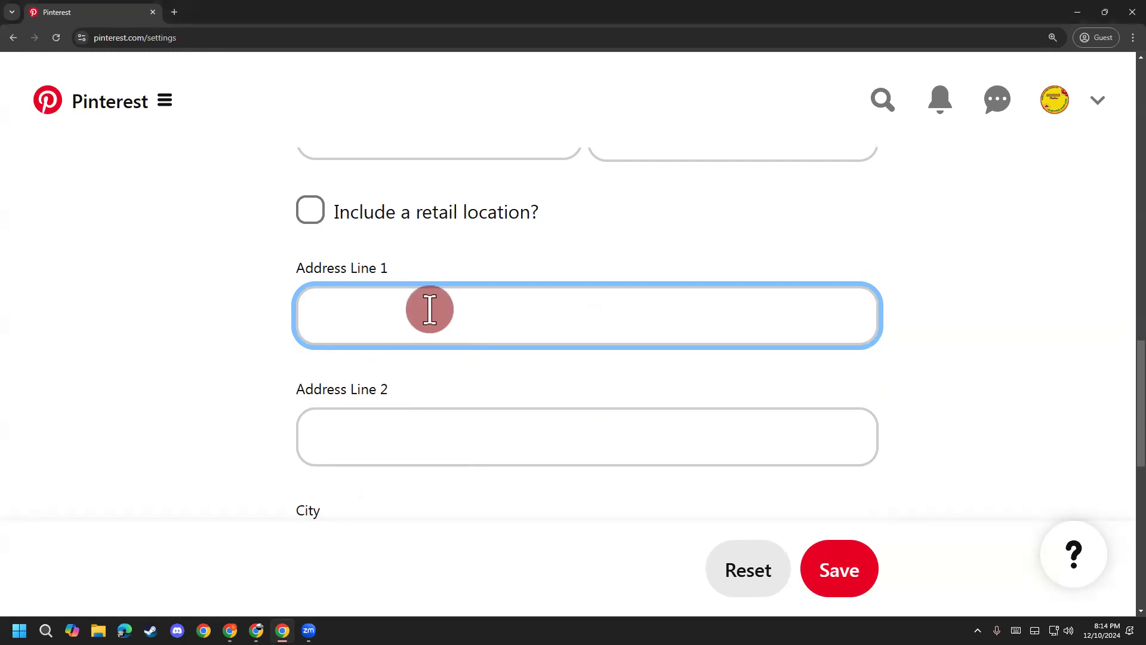
{"action": "scroll", "coordinate": [427, 322], "scroll_direction": "up", "scroll_amount": 4}
{"action": "left_click_drag", "start_coordinate": [577, 256], "coordinate": [272, 246]}
{"action": "left_click", "coordinate": [241, 314]}
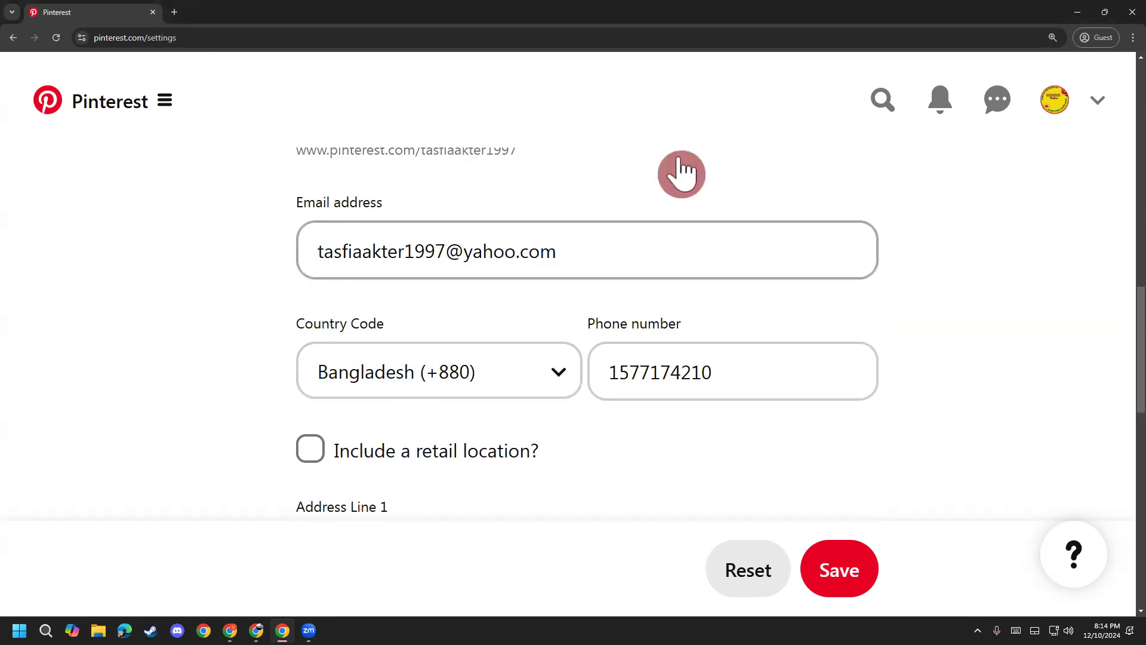
{"action": "left_click_drag", "start_coordinate": [593, 251], "coordinate": [277, 274]}
{"action": "left_click", "coordinate": [256, 309]}
{"action": "scroll", "coordinate": [286, 392], "scroll_direction": "down", "scroll_amount": 1}
{"action": "scroll", "coordinate": [286, 389], "scroll_direction": "down", "scroll_amount": 3}
Step: Enter the business street address in Address Line 1 and the city below it
{"action": "left_click", "coordinate": [382, 314]}
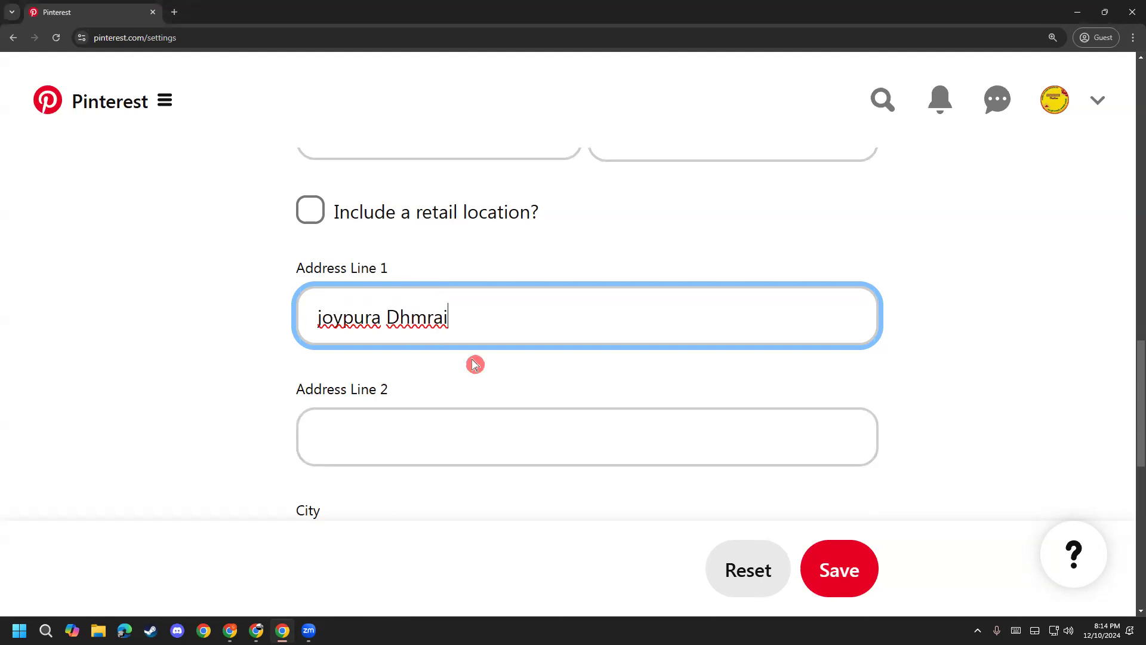
{"action": "left_click", "coordinate": [274, 412]}
{"action": "scroll", "coordinate": [273, 417], "scroll_direction": "down", "scroll_amount": 1}
{"action": "left_click", "coordinate": [312, 412]}
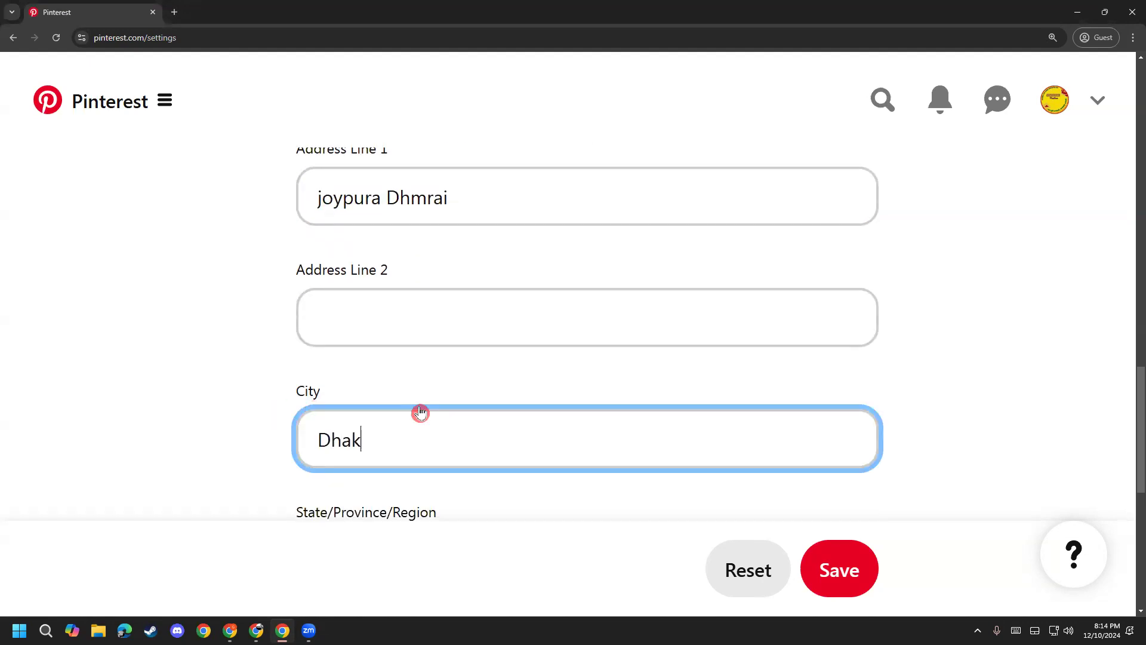
{"action": "left_click", "coordinate": [216, 383]}
Step: Capitalise the address's first letter to 'J' and add a comma after its first word
{"action": "scroll", "coordinate": [287, 352], "scroll_direction": "up", "scroll_amount": 1}
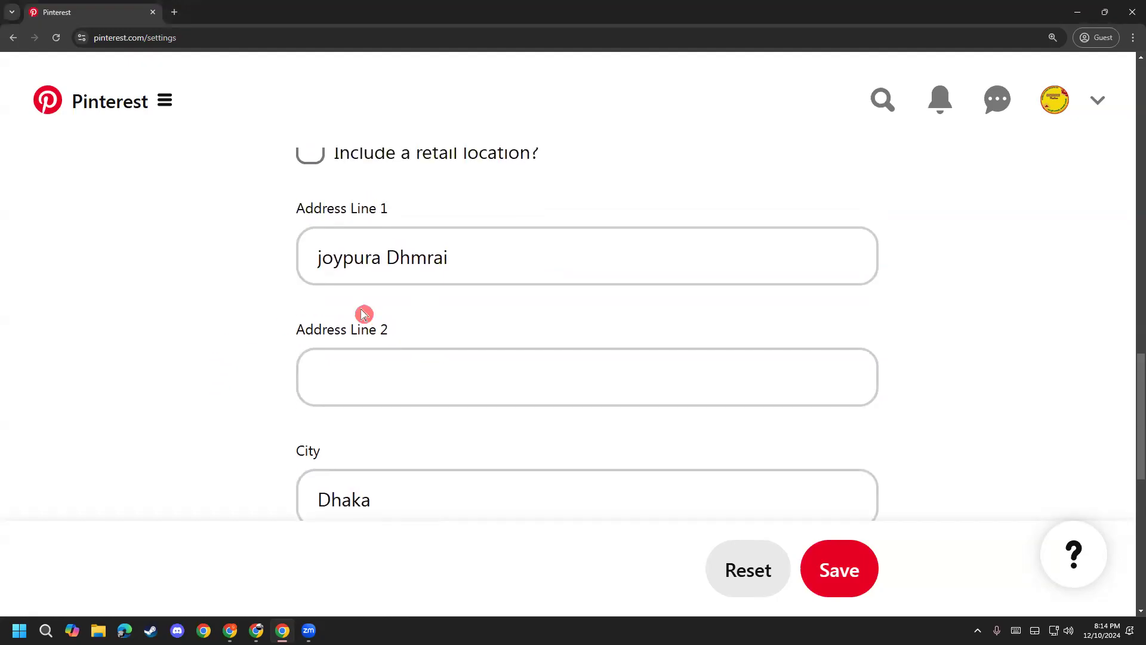
{"action": "left_click_drag", "start_coordinate": [318, 260], "coordinate": [280, 278]}
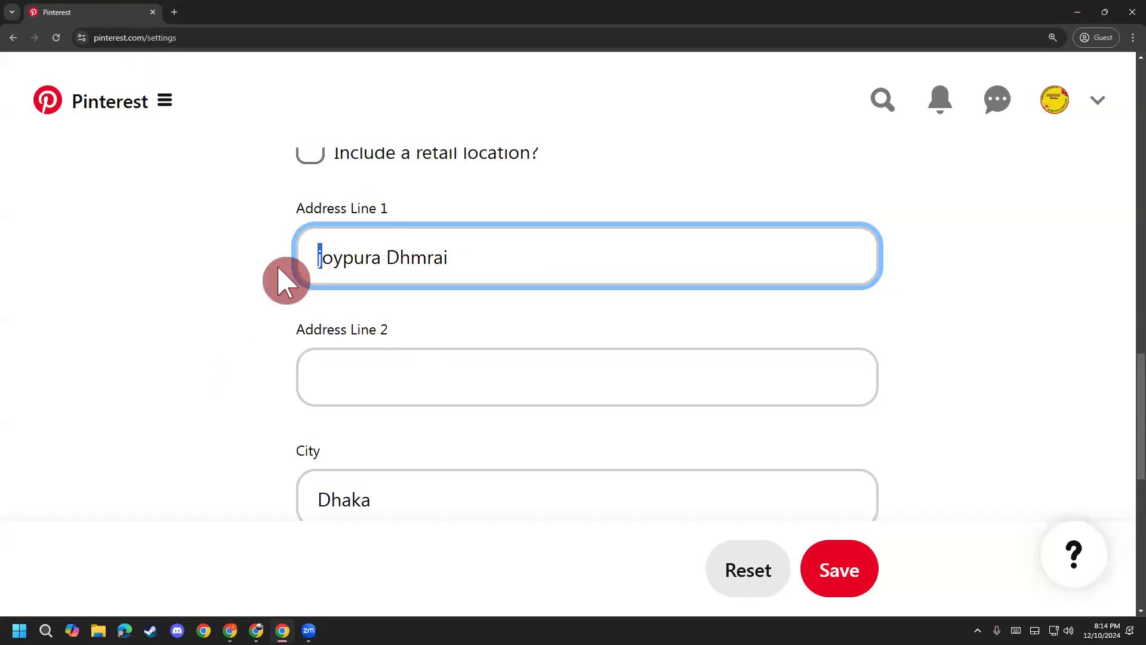
{"action": "type", "text": "J"}
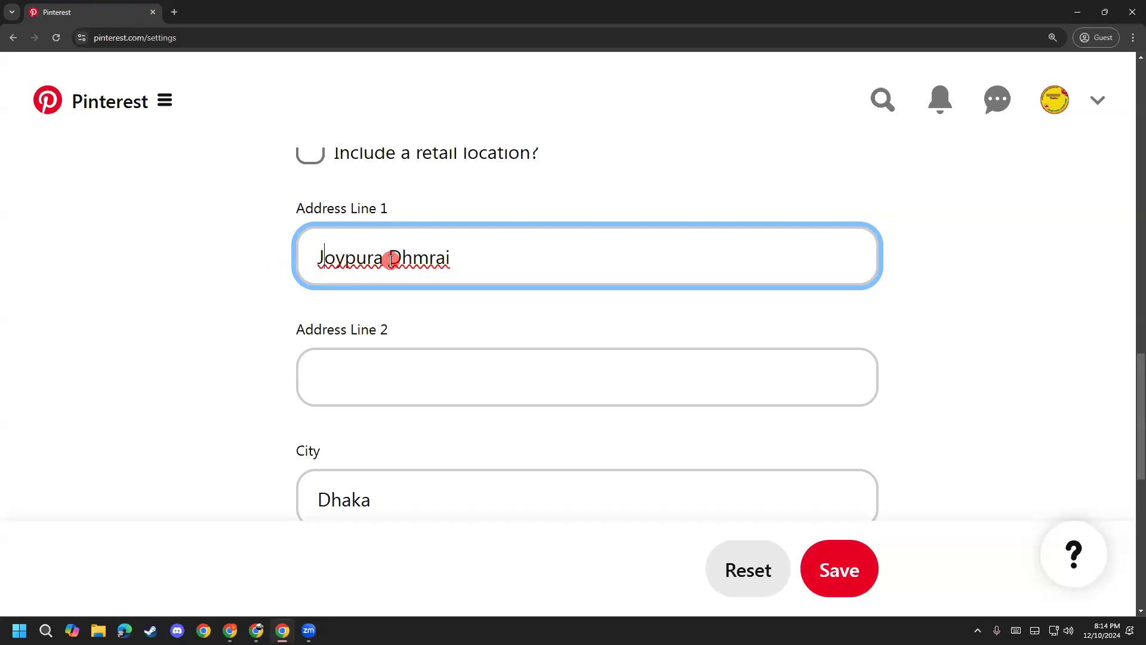
{"action": "left_click", "coordinate": [382, 257]}
{"action": "type", "text": ","}
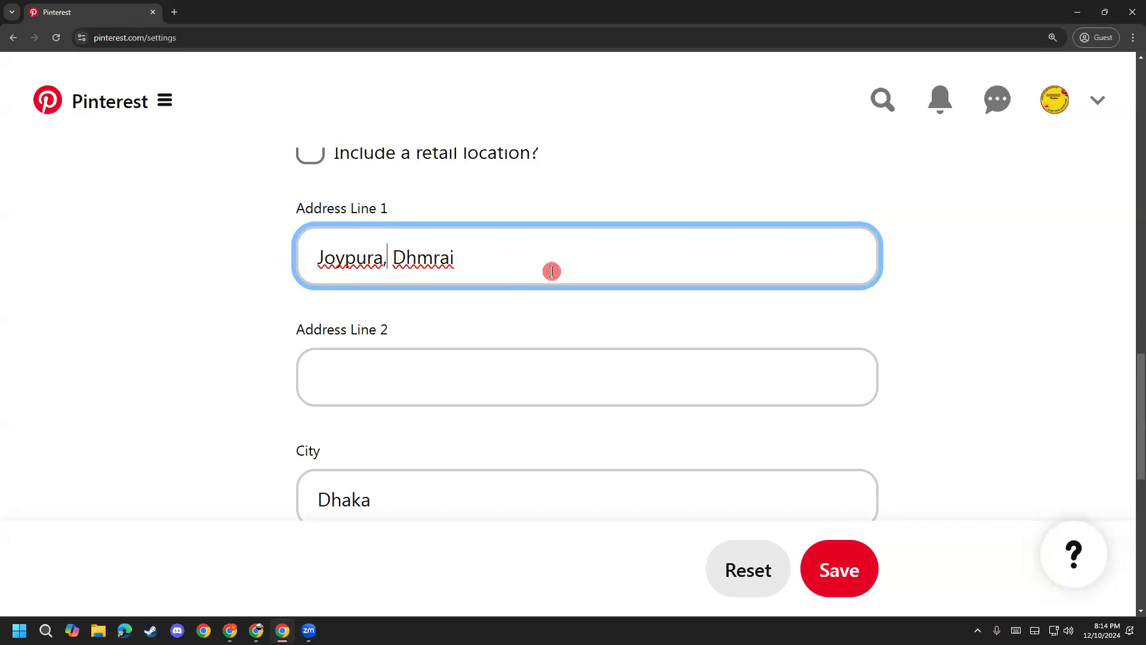
{"action": "key", "text": "BackSpace"}
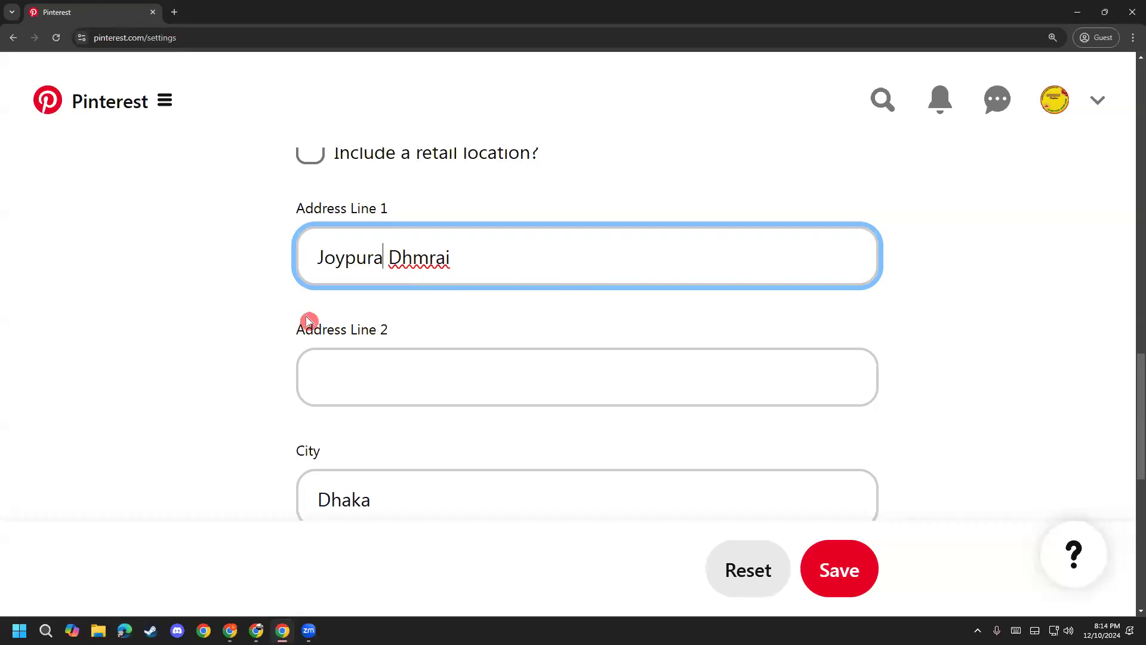
{"action": "type", "text": ","}
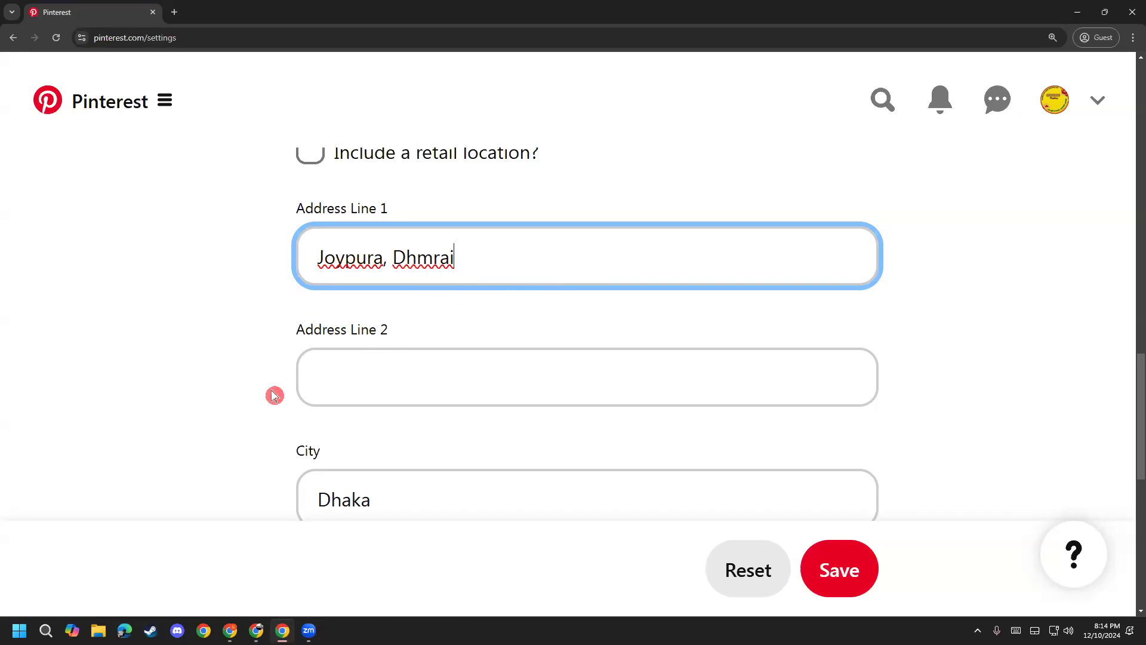
{"action": "scroll", "coordinate": [280, 391], "scroll_direction": "down", "scroll_amount": 3}
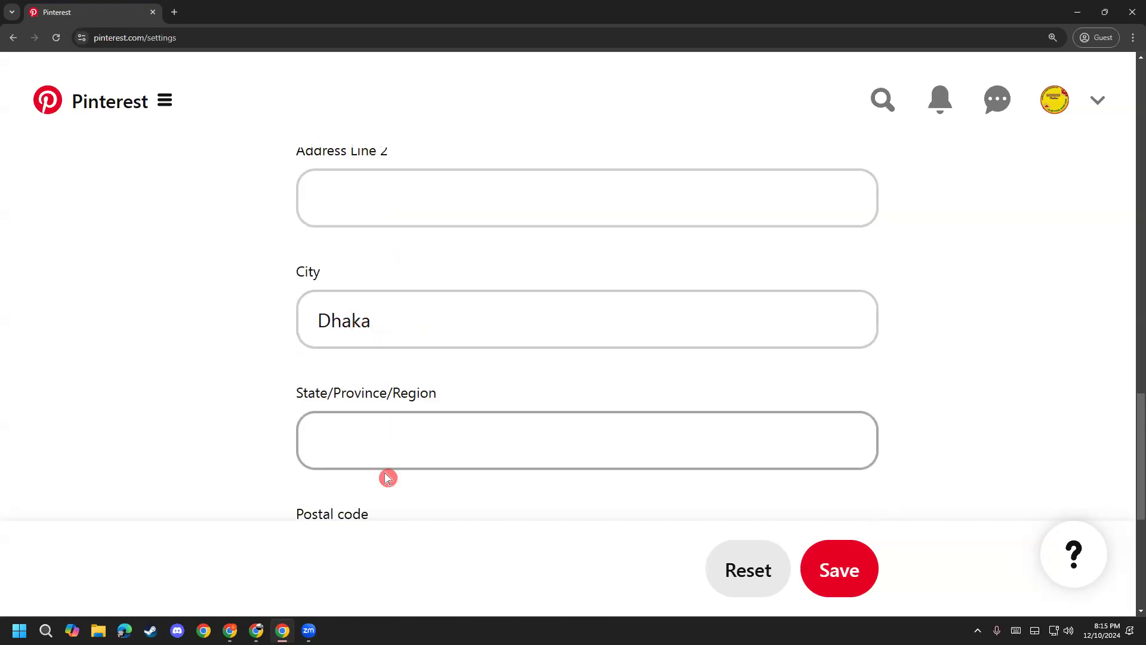
Step: Fill in the state/region as Bangladesh and the postal code as 1350
{"action": "scroll", "coordinate": [380, 514], "scroll_direction": "down", "scroll_amount": 2}
{"action": "left_click", "coordinate": [402, 313]}
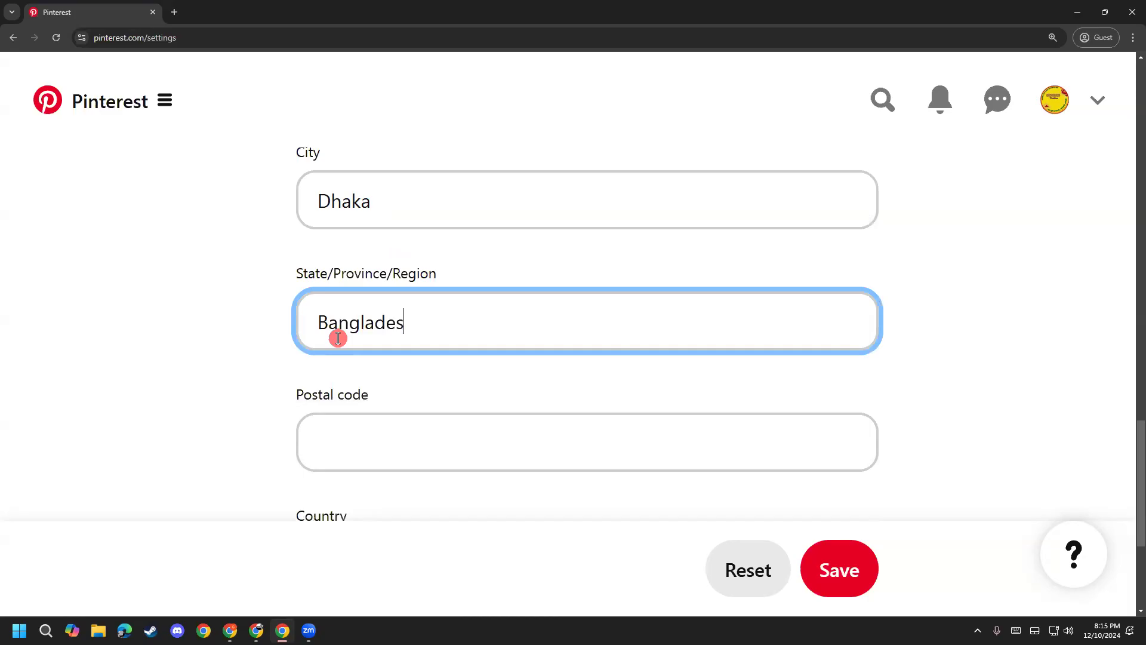
{"action": "left_click", "coordinate": [386, 453]}
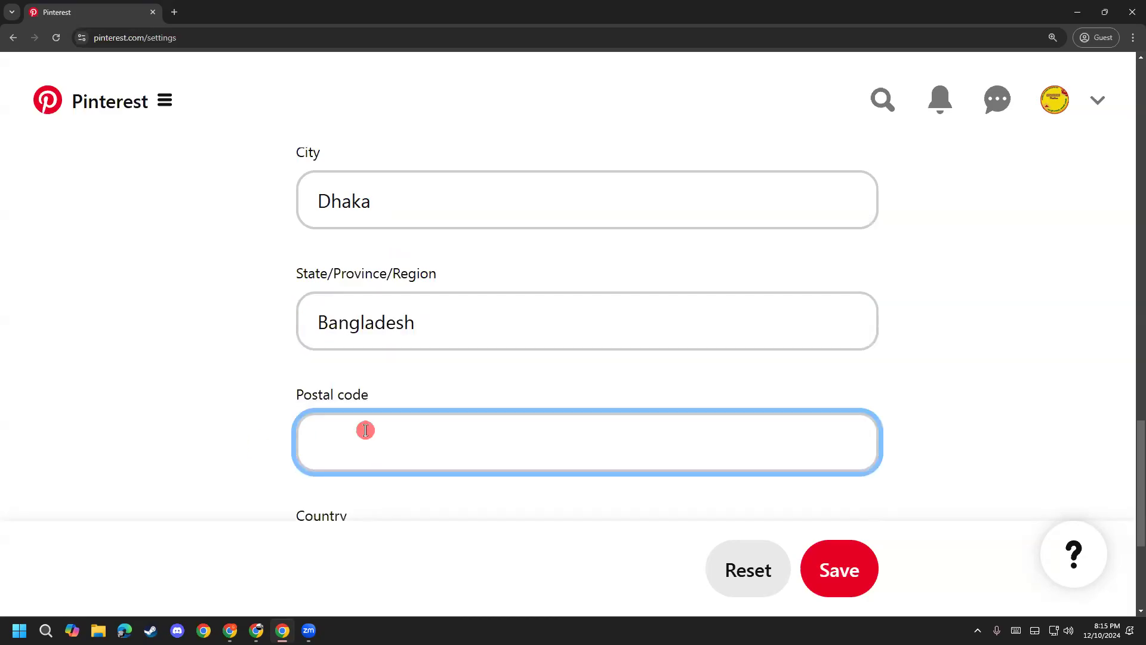
{"action": "scroll", "coordinate": [197, 486], "scroll_direction": "down", "scroll_amount": 1}
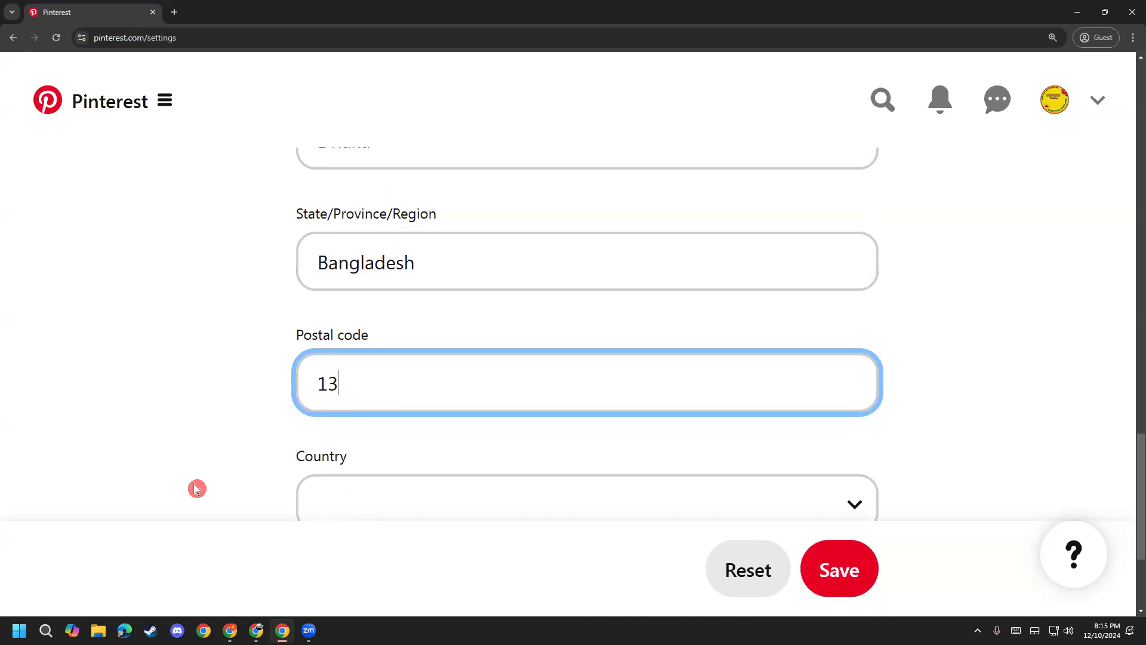
{"action": "scroll", "coordinate": [209, 481], "scroll_direction": "down", "scroll_amount": 2}
Step: Choose Bangladesh from the Country list and save the profile
{"action": "left_click", "coordinate": [358, 366]}
{"action": "scroll", "coordinate": [388, 284], "scroll_direction": "down", "scroll_amount": 1}
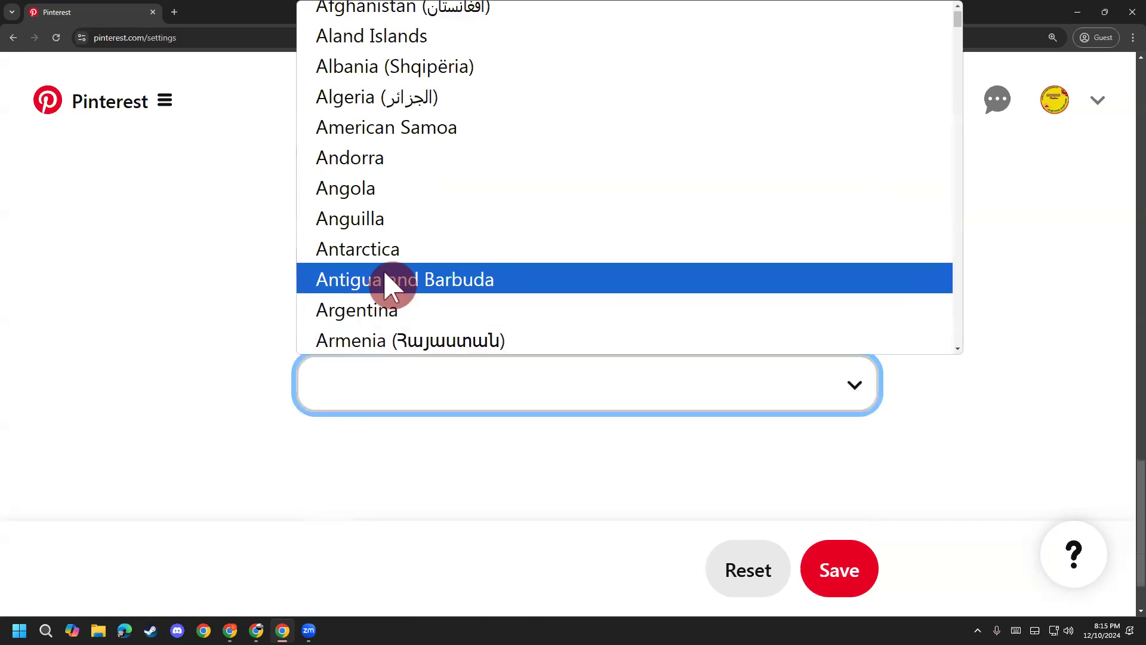
{"action": "key", "text": "b"}
{"action": "key", "text": "Down"}
{"action": "key", "text": "Down"}
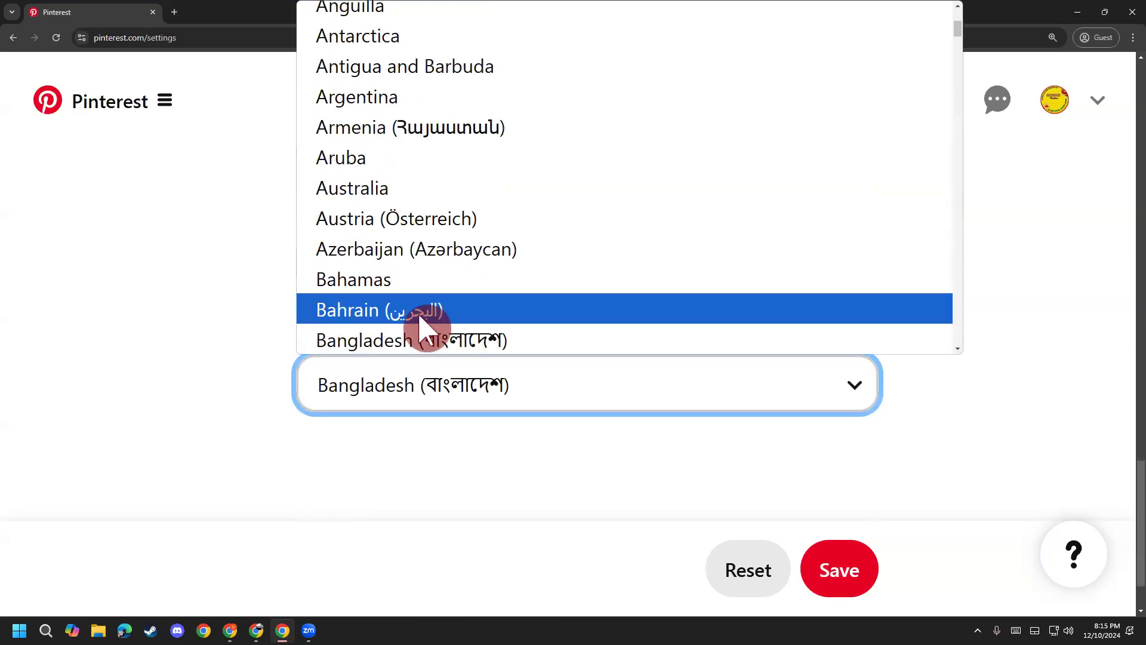
{"action": "left_click", "coordinate": [422, 336]}
{"action": "scroll", "coordinate": [267, 466], "scroll_direction": "up", "scroll_amount": 1}
{"action": "scroll", "coordinate": [267, 466], "scroll_direction": "up", "scroll_amount": 3}
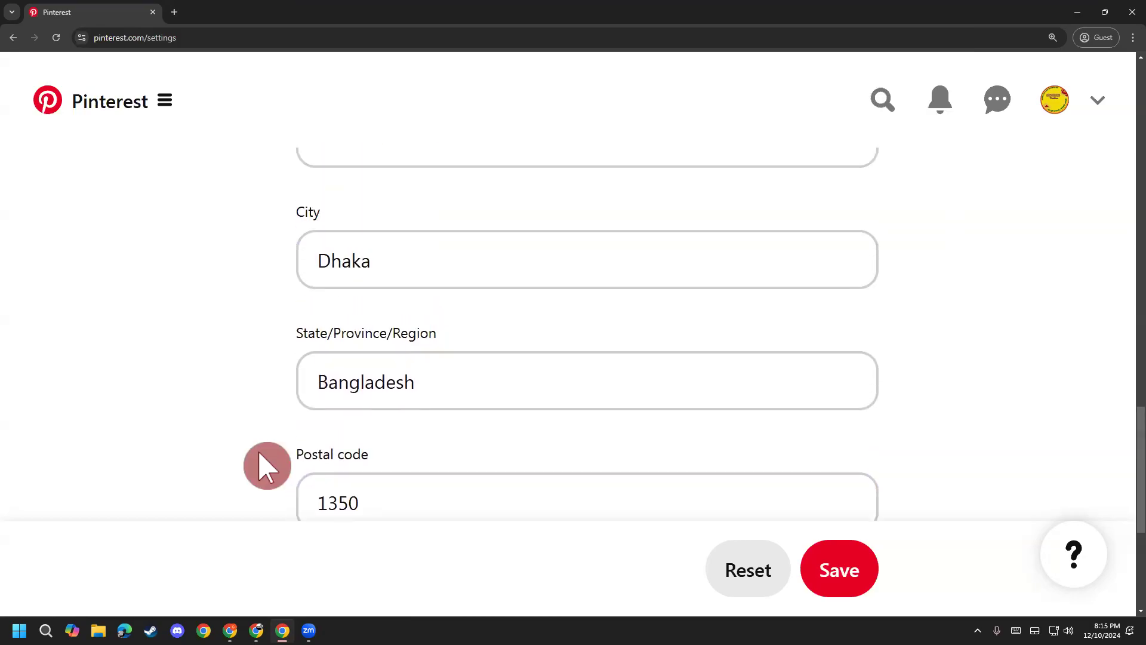
{"action": "scroll", "coordinate": [270, 461], "scroll_direction": "up", "scroll_amount": 1}
{"action": "scroll", "coordinate": [269, 461], "scroll_direction": "down", "scroll_amount": 6}
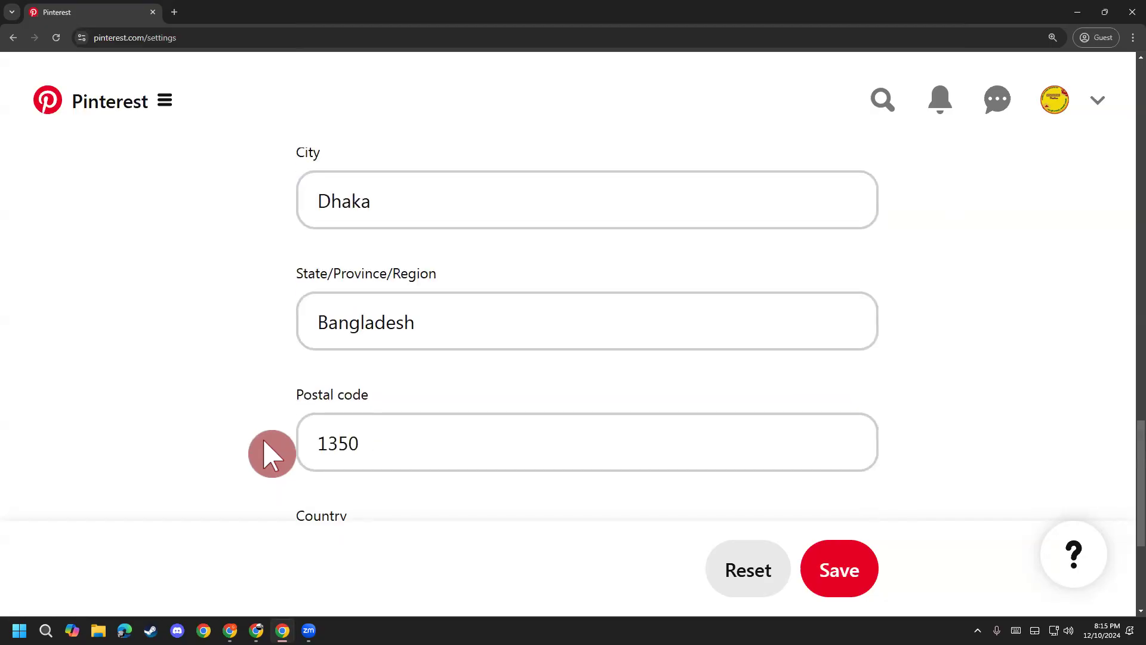
{"action": "left_click", "coordinate": [827, 566]}
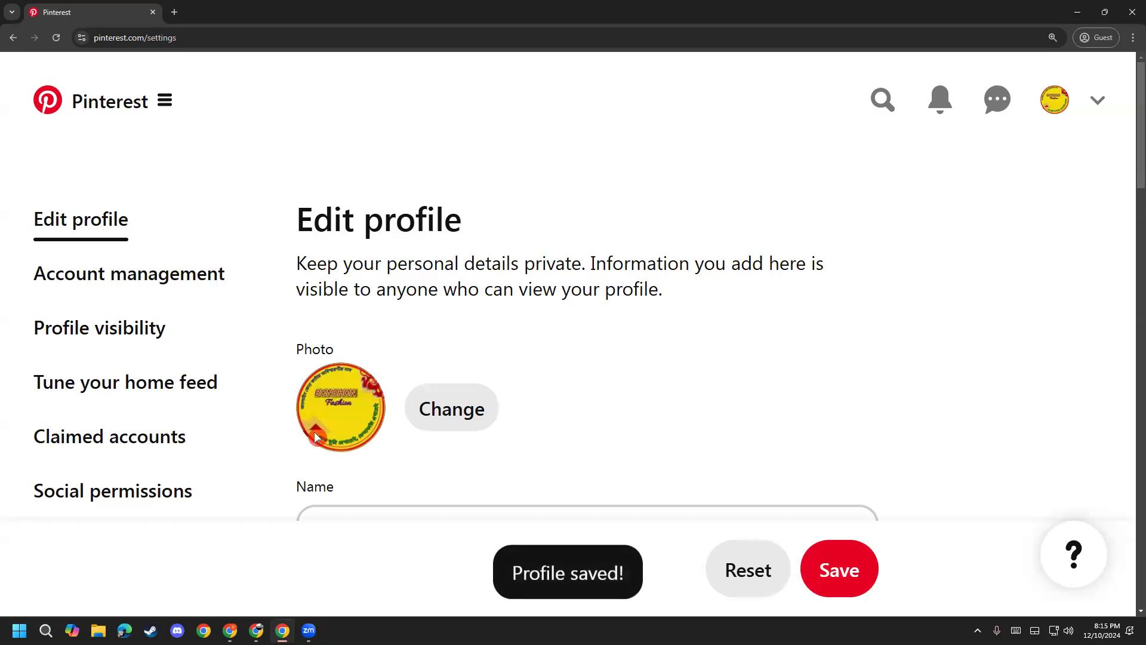
Step: Pick they/them from the Pronouns list and save the profile
{"action": "scroll", "coordinate": [282, 450], "scroll_direction": "down", "scroll_amount": 5}
{"action": "scroll", "coordinate": [242, 457], "scroll_direction": "down", "scroll_amount": 5}
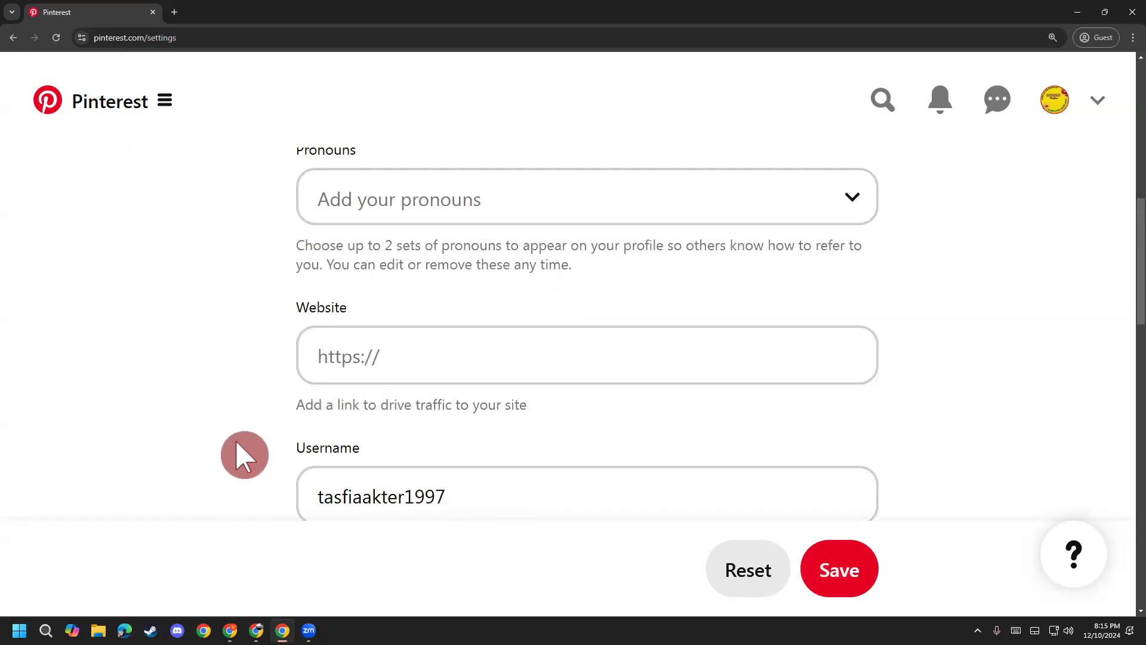
{"action": "scroll", "coordinate": [242, 458], "scroll_direction": "up", "scroll_amount": 1}
{"action": "left_click", "coordinate": [453, 281]}
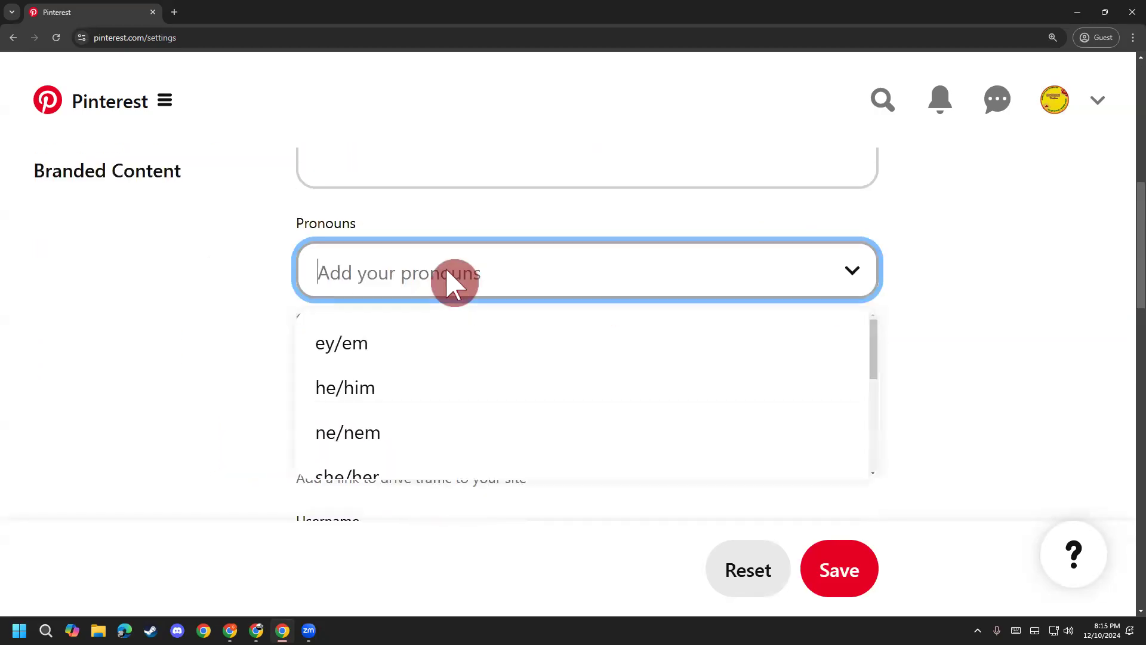
{"action": "scroll", "coordinate": [440, 414], "scroll_direction": "down", "scroll_amount": 2}
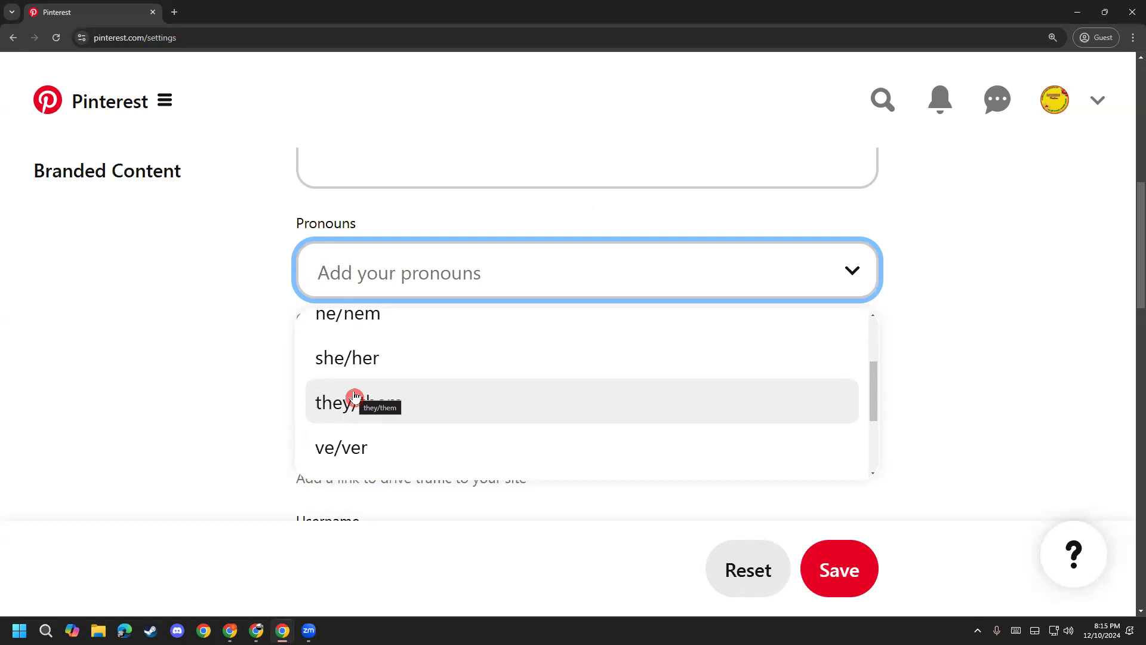
{"action": "scroll", "coordinate": [384, 397], "scroll_direction": "up", "scroll_amount": 3}
{"action": "scroll", "coordinate": [394, 407], "scroll_direction": "down", "scroll_amount": 2}
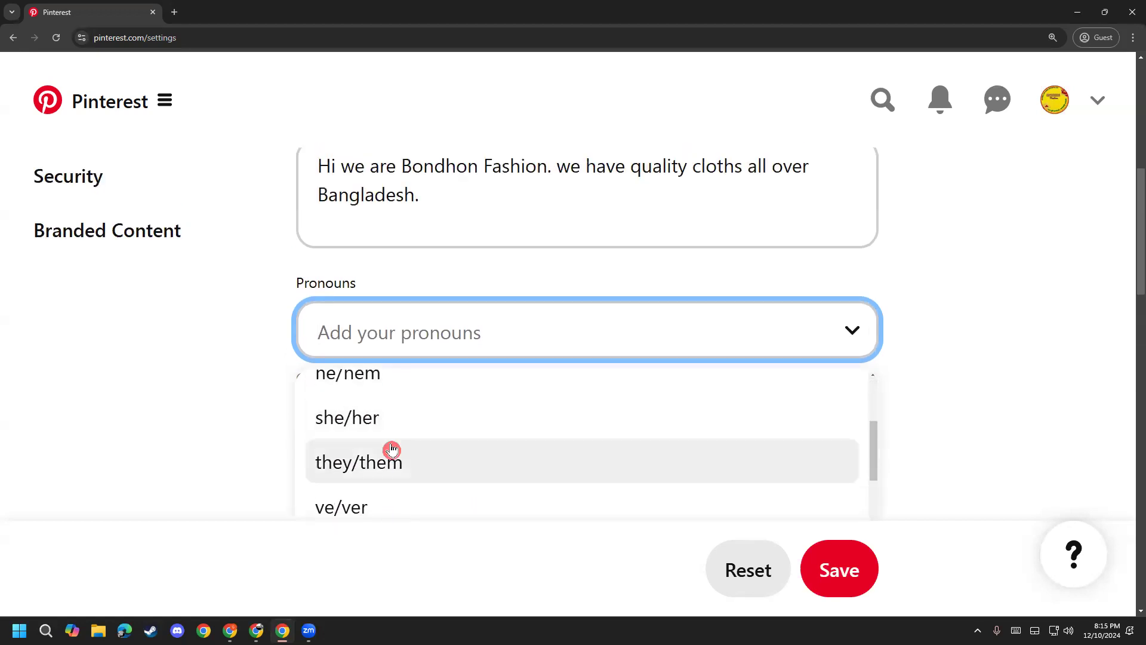
{"action": "left_click", "coordinate": [371, 463]}
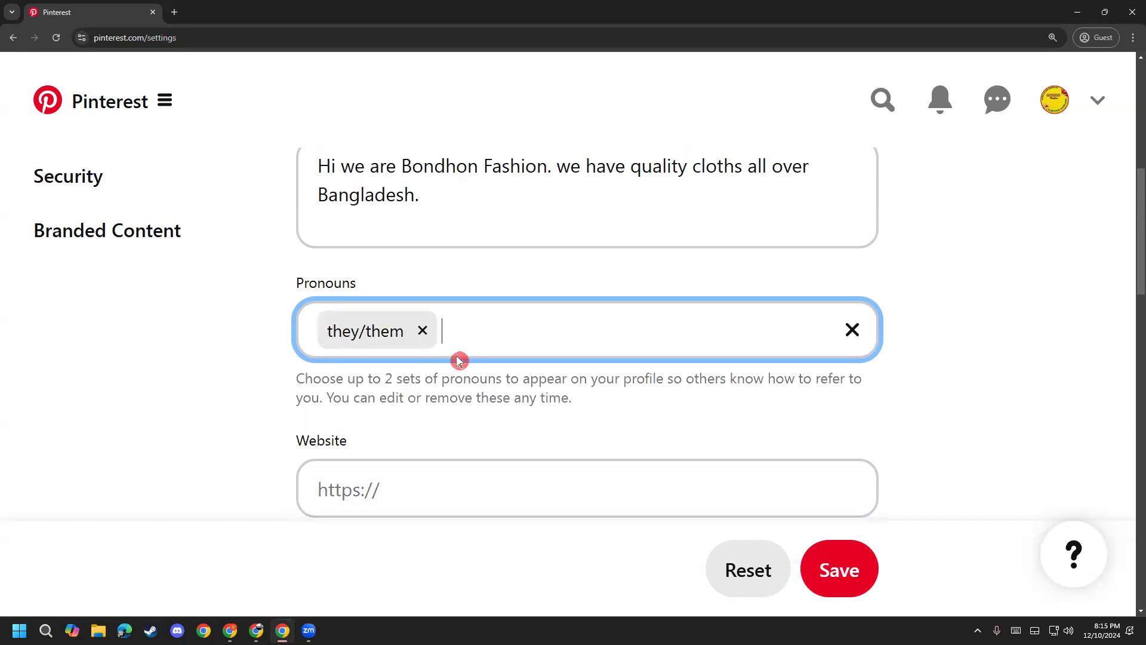
{"action": "scroll", "coordinate": [229, 401], "scroll_direction": "down", "scroll_amount": 2}
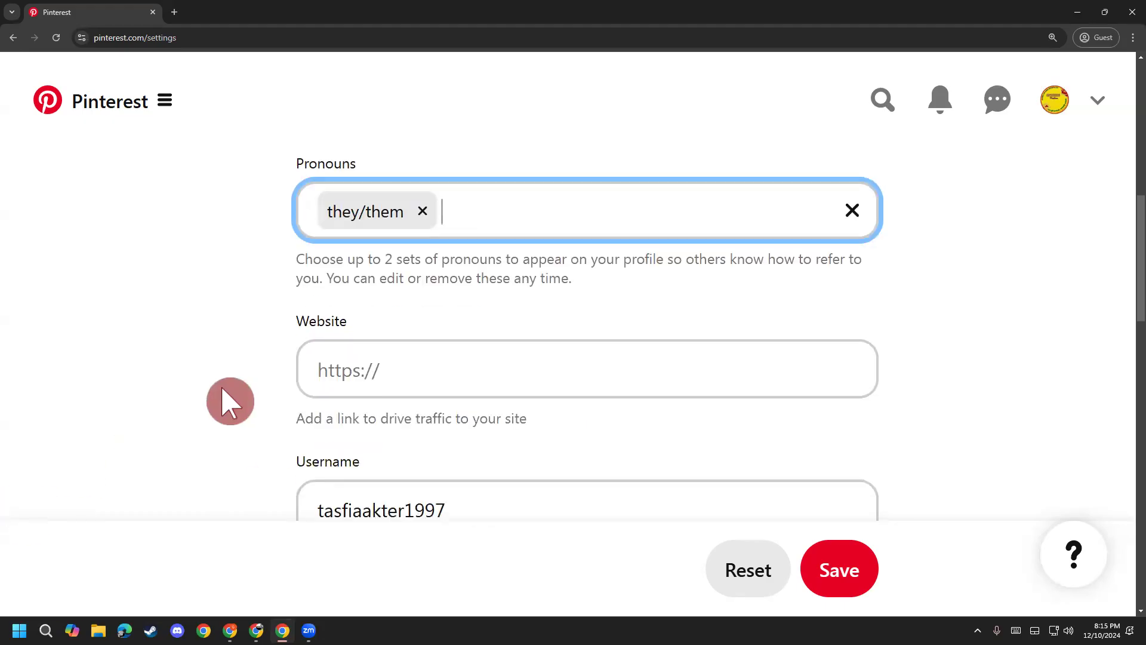
{"action": "scroll", "coordinate": [230, 401], "scroll_direction": "down", "scroll_amount": 1}
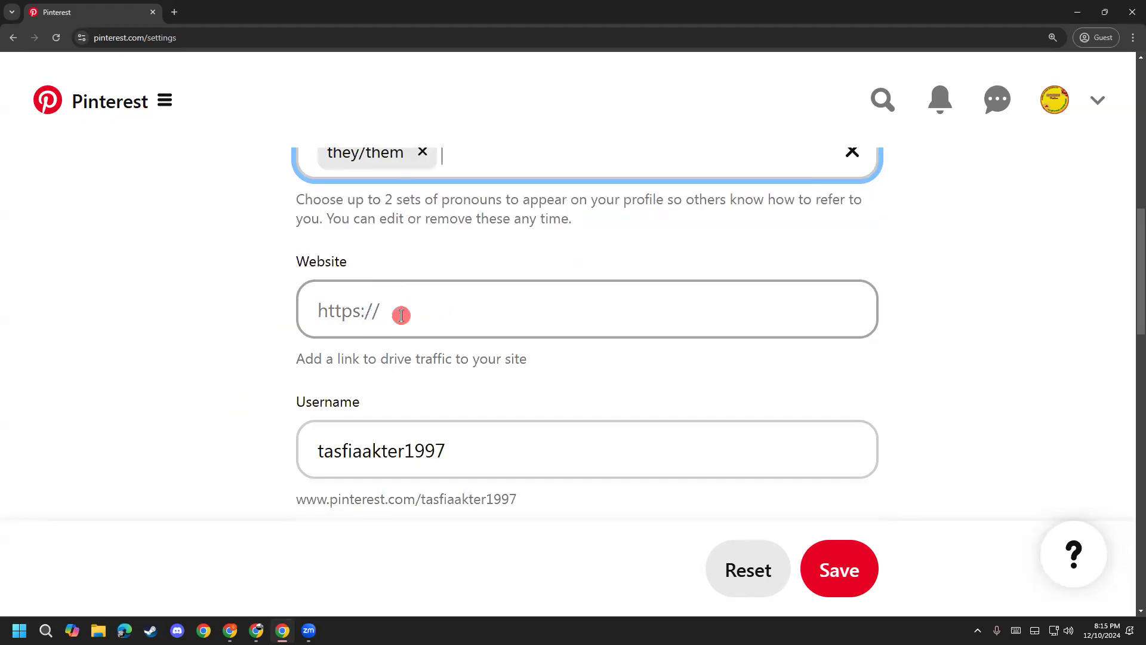
{"action": "left_click", "coordinate": [839, 568]}
Step: Zoom the page out to fit more of the settings form
{"action": "scroll", "coordinate": [844, 384], "scroll_direction": "down", "scroll_amount": 3}
{"action": "scroll", "coordinate": [830, 373], "scroll_direction": "down", "scroll_amount": 10}
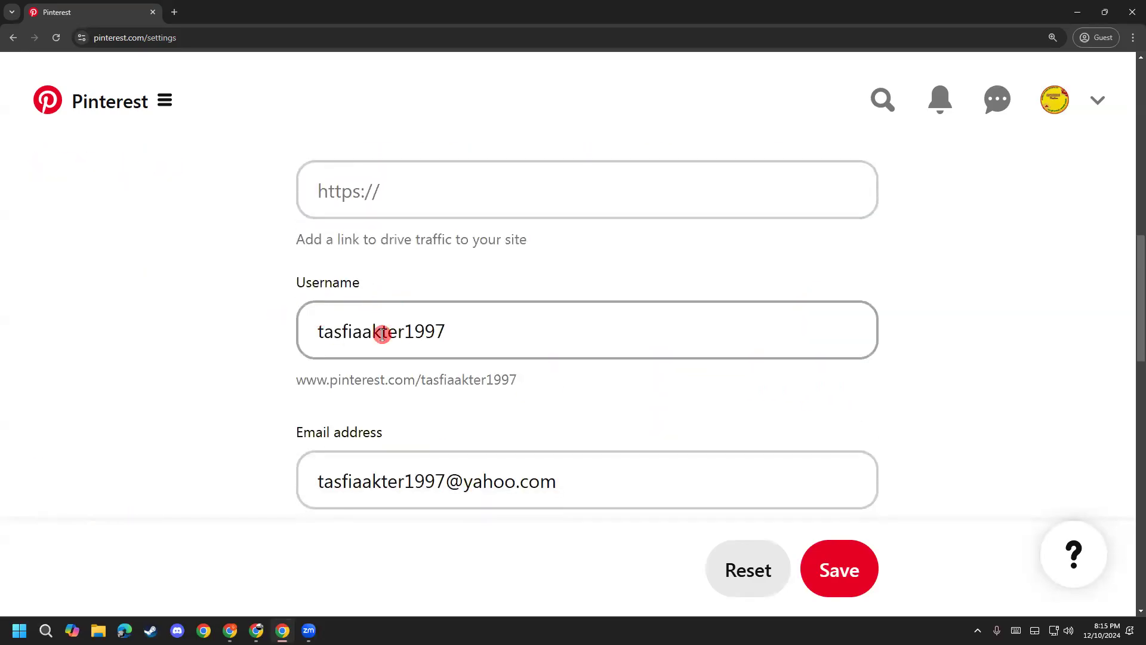
{"action": "key", "text": "ctrl+minus"}
{"action": "scroll", "coordinate": [358, 388], "scroll_direction": "up", "scroll_amount": 1}
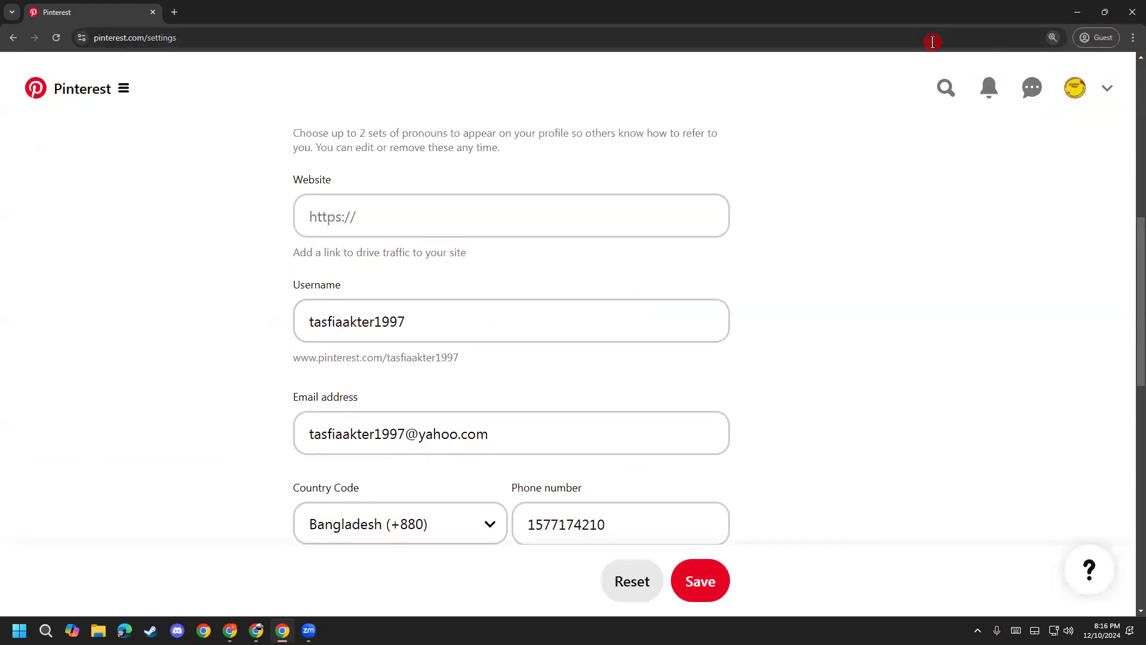
Step: Open the Bondhon Fashion profile from the header avatar in a new tab and switch to it
{"action": "right_click", "coordinate": [1074, 88]}
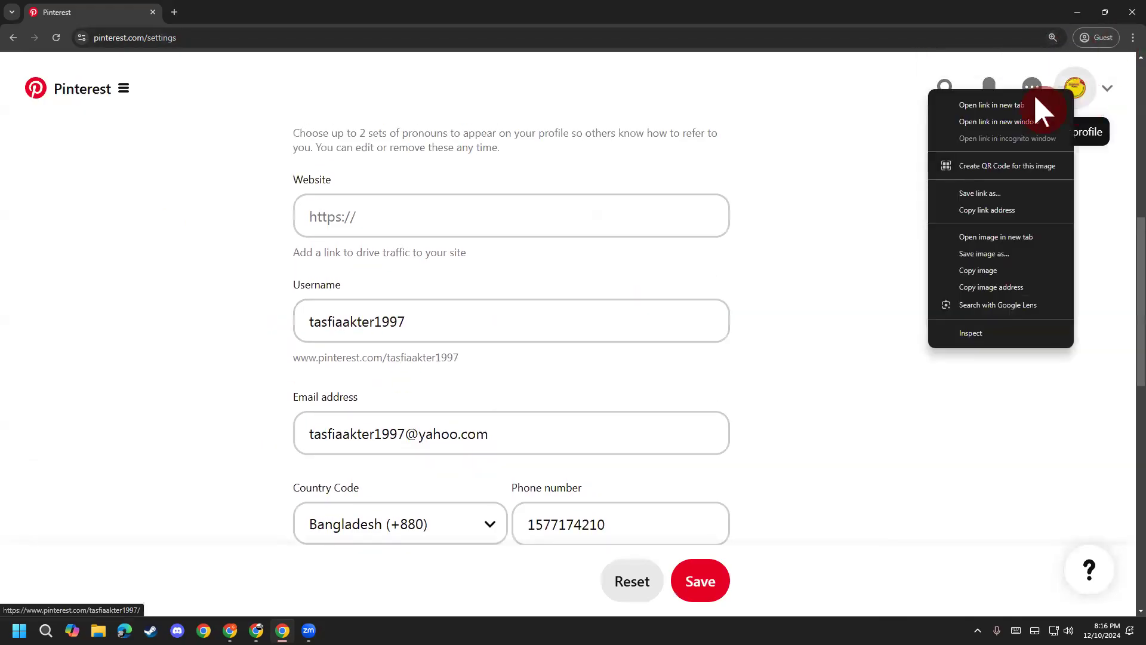
{"action": "left_click", "coordinate": [1033, 96]}
{"action": "right_click", "coordinate": [1081, 91]}
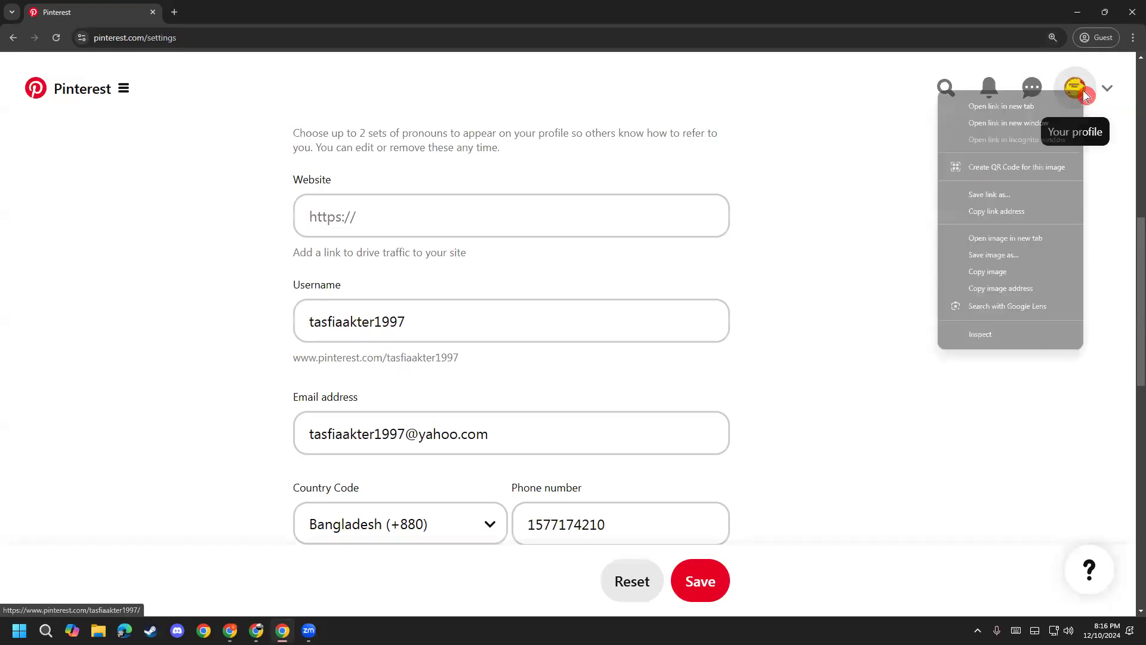
{"action": "left_click", "coordinate": [1050, 112]}
{"action": "left_click", "coordinate": [169, 9]}
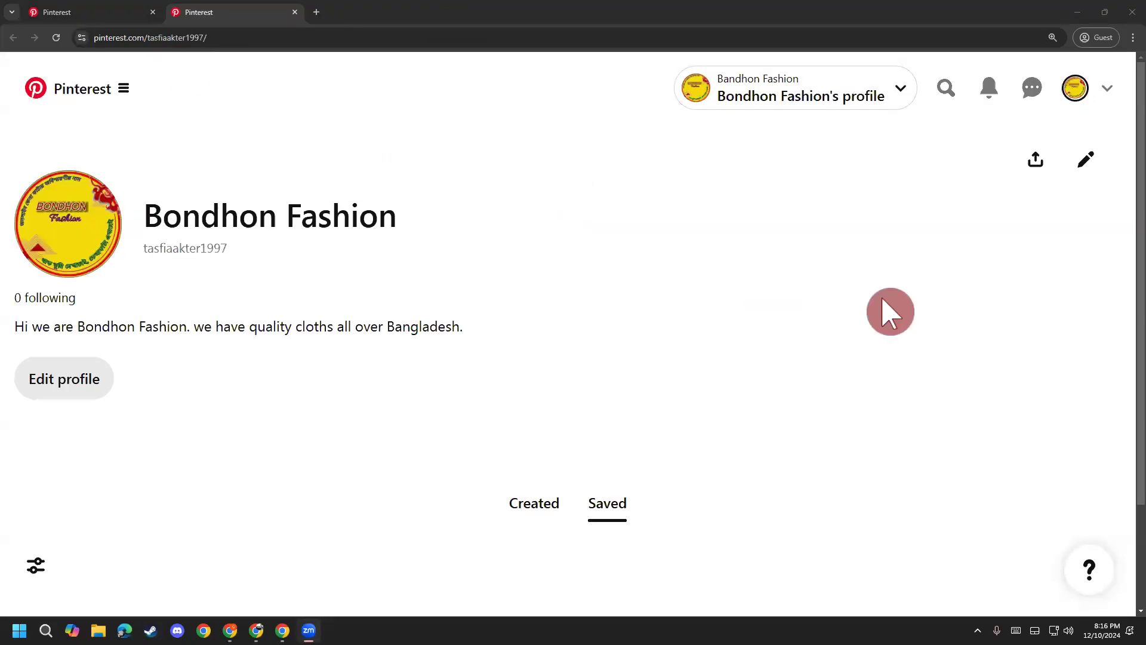
{"action": "left_click", "coordinate": [233, 35]}
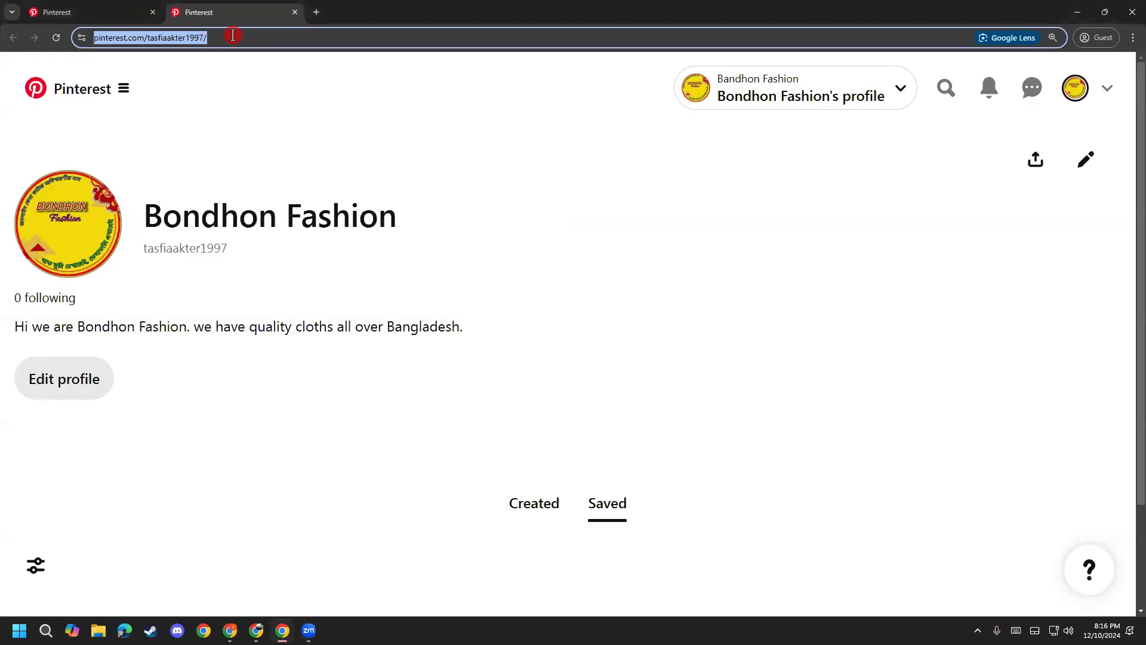
{"action": "key", "text": "ctrl+c"}
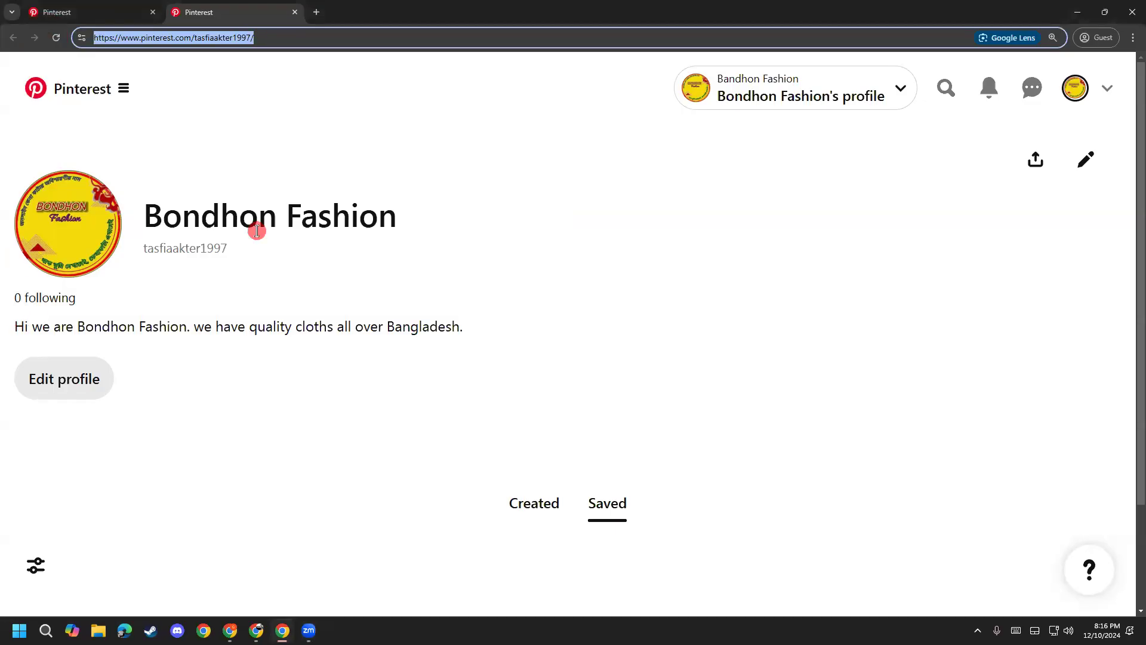
{"action": "left_click", "coordinate": [284, 33]}
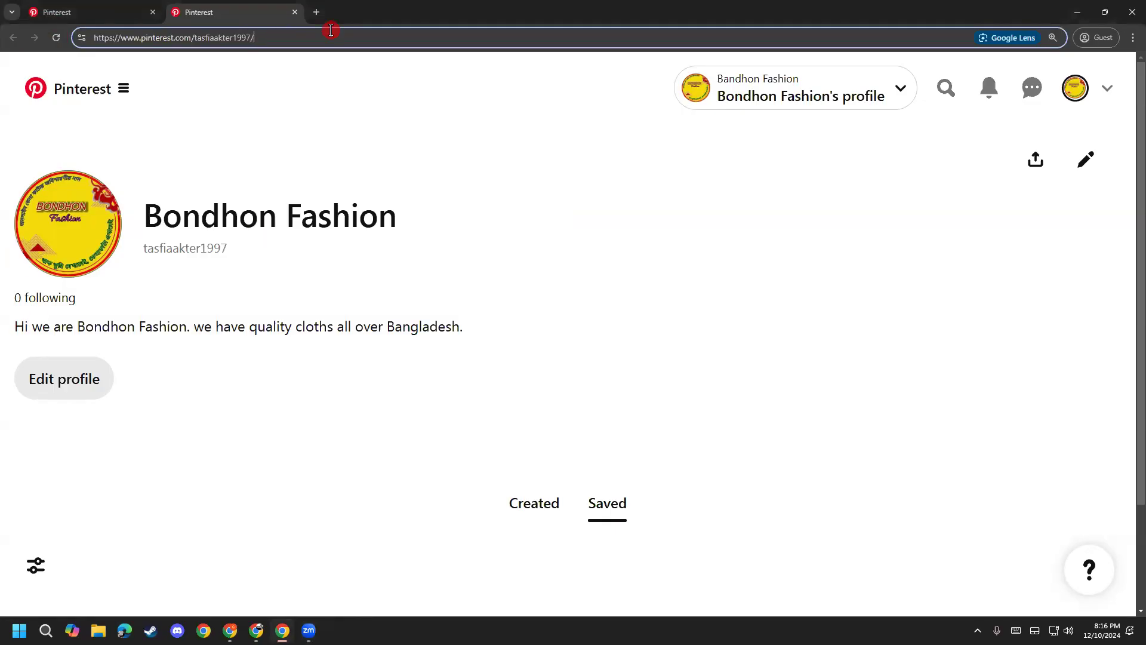
{"action": "key", "text": "alt+Tab"}
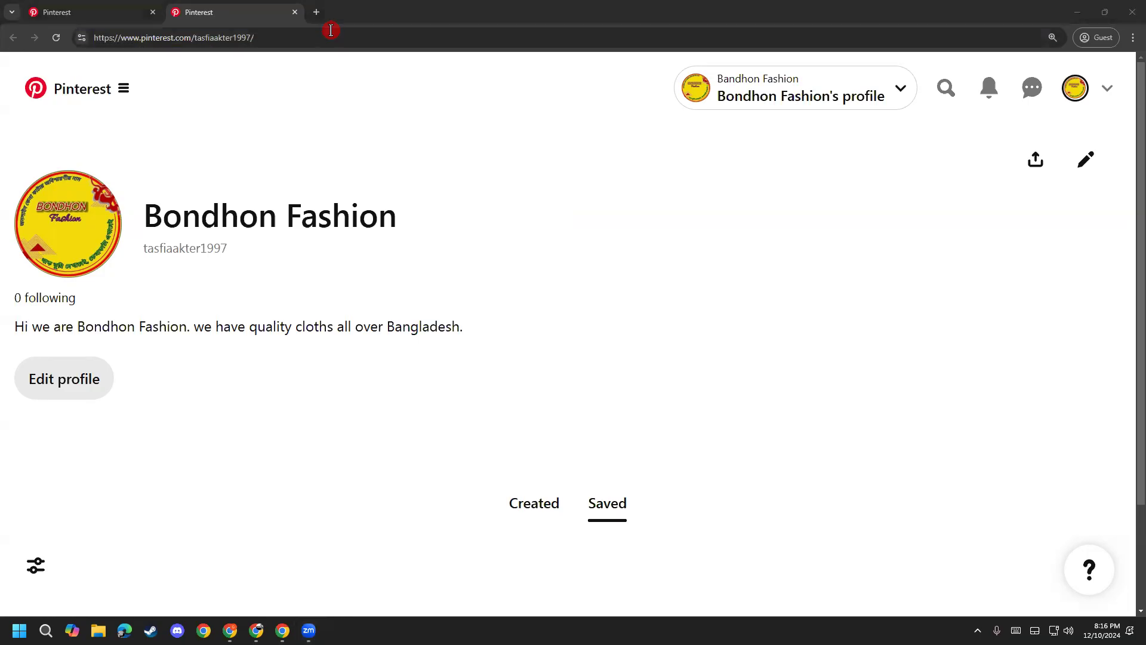
{"action": "mouse_move", "coordinate": [112, 81]}
{"action": "left_mouse_down"}
{"action": "mouse_move", "coordinate": [171, 18]}
{"action": "mouse_move", "coordinate": [265, 21]}
{"action": "mouse_move", "coordinate": [255, 100]}
{"action": "mouse_move", "coordinate": [112, 96]}
{"action": "mouse_move", "coordinate": [94, 76]}
{"action": "left_mouse_up"}
{"action": "left_click_drag", "start_coordinate": [288, 75], "coordinate": [472, 269]}
{"action": "mouse_move", "coordinate": [346, 90]}
{"action": "left_mouse_down"}
{"action": "mouse_move", "coordinate": [282, 74]}
{"action": "mouse_move", "coordinate": [295, 171]}
{"action": "left_mouse_up"}
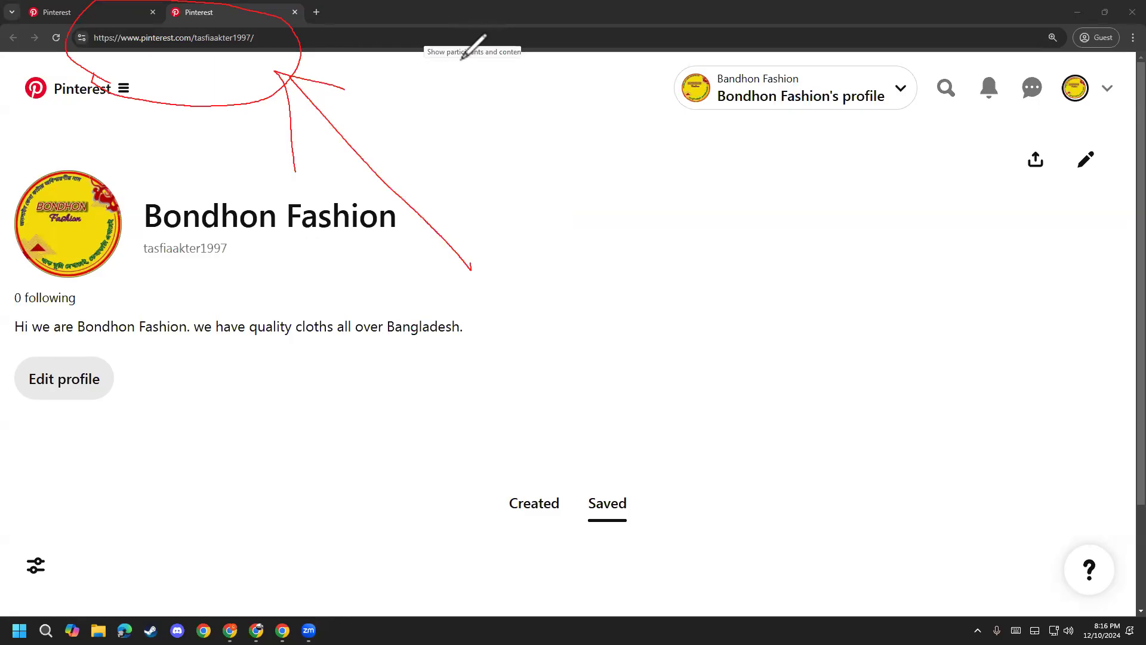
{"action": "mouse_move", "coordinate": [1055, 64]}
{"action": "left_mouse_down"}
{"action": "mouse_move", "coordinate": [1104, 81]}
{"action": "mouse_move", "coordinate": [1078, 112]}
{"action": "mouse_move", "coordinate": [1050, 109]}
{"action": "left_mouse_up"}
{"action": "mouse_move", "coordinate": [941, 245]}
{"action": "left_mouse_down"}
{"action": "mouse_move", "coordinate": [1018, 141]}
{"action": "mouse_move", "coordinate": [1059, 110]}
{"action": "mouse_move", "coordinate": [1058, 195]}
{"action": "left_mouse_up"}
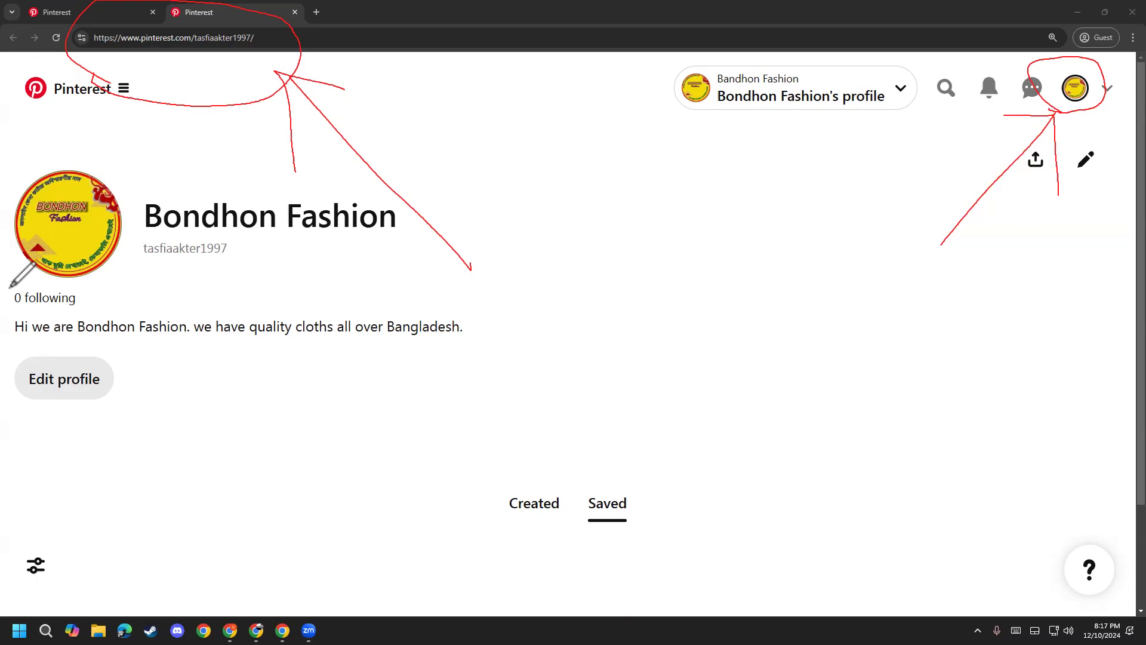
{"action": "key", "text": "e"}
{"action": "mouse_move", "coordinate": [274, 87]}
{"action": "left_mouse_down"}
{"action": "mouse_move", "coordinate": [306, 74]}
{"action": "mouse_move", "coordinate": [311, 90]}
{"action": "left_mouse_up"}
{"action": "left_click_drag", "start_coordinate": [1074, 91], "coordinate": [1055, 125]}
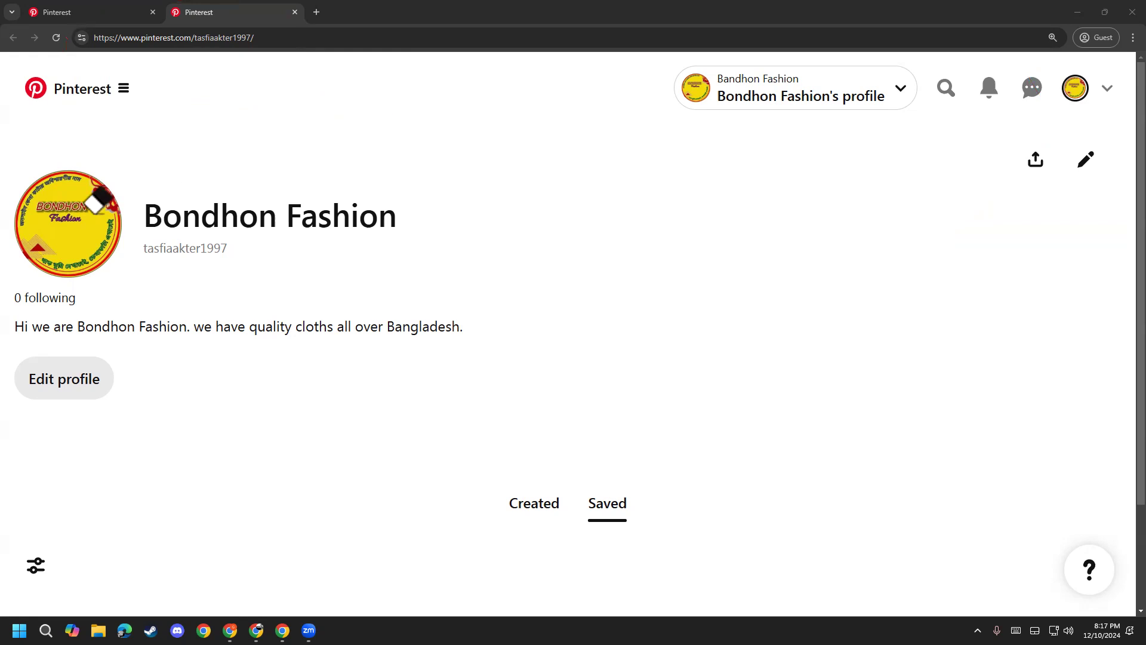
{"action": "left_click", "coordinate": [104, 93]}
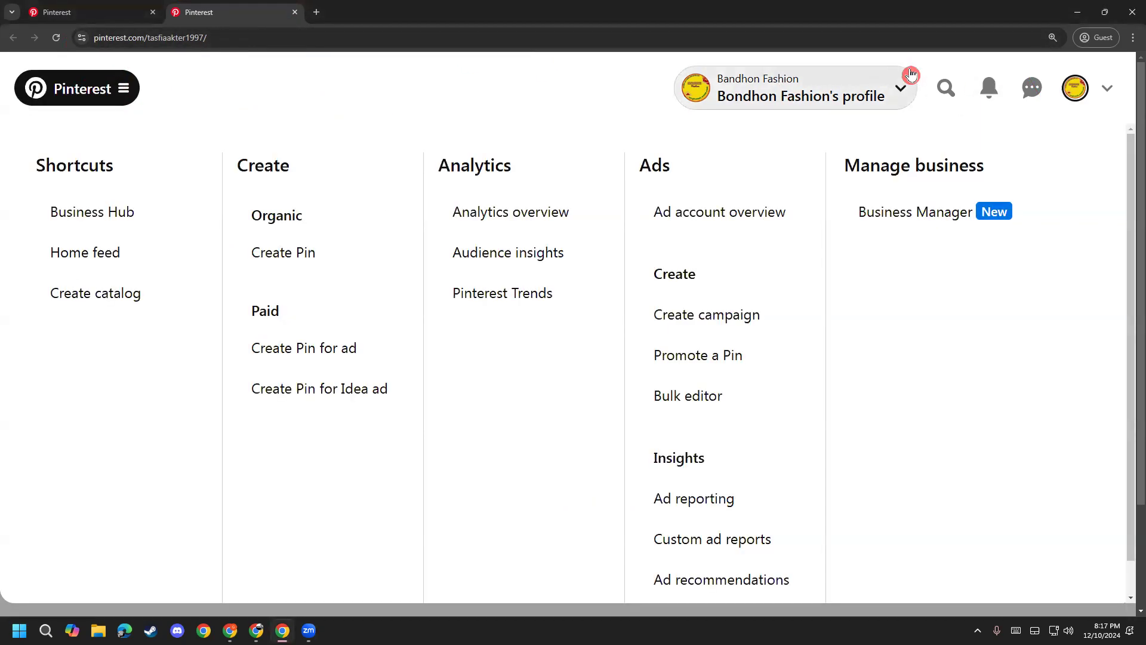
Step: Close the business navigation menu and select the address bar for a new entry
{"action": "double_click", "coordinate": [66, 103]}
{"action": "left_click", "coordinate": [66, 103]}
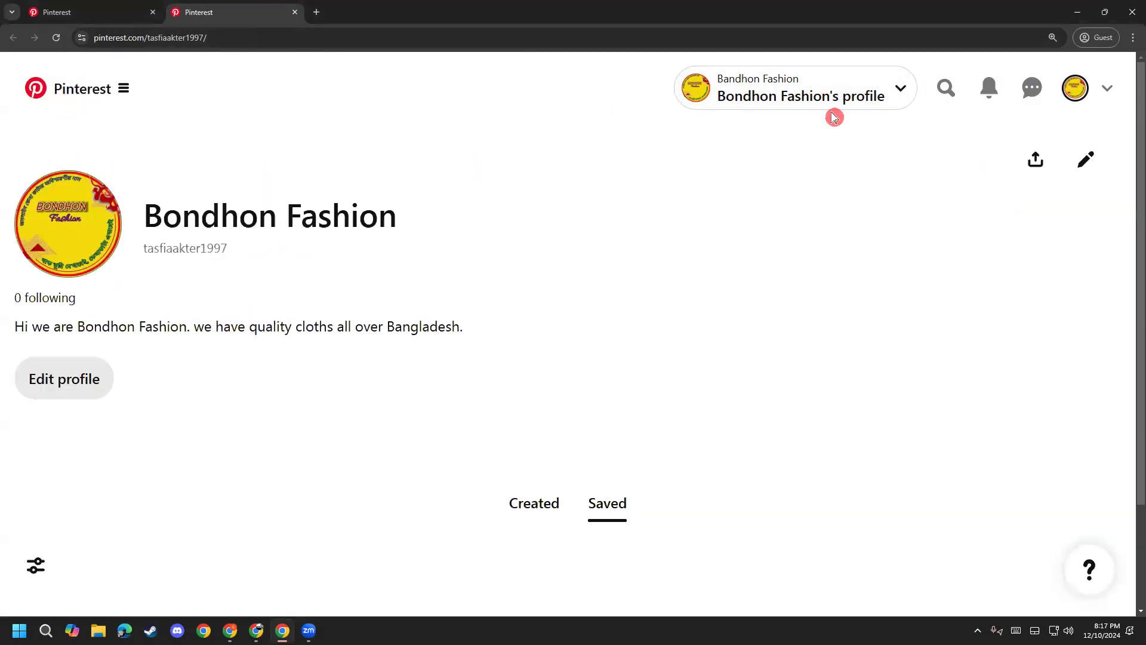
{"action": "left_click", "coordinate": [532, 29]}
Step: Search Google for 'pinterst' and open the Pinterest site from the results
{"action": "type", "text": "p"}
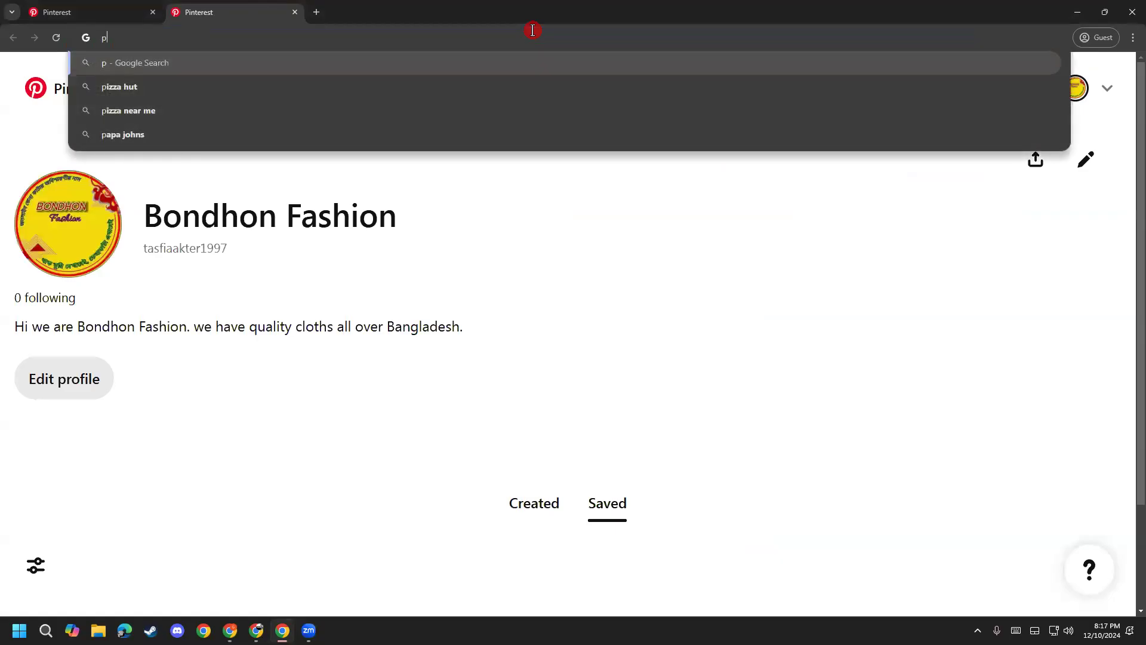
{"action": "type", "text": "interst"}
{"action": "key", "text": "Return"}
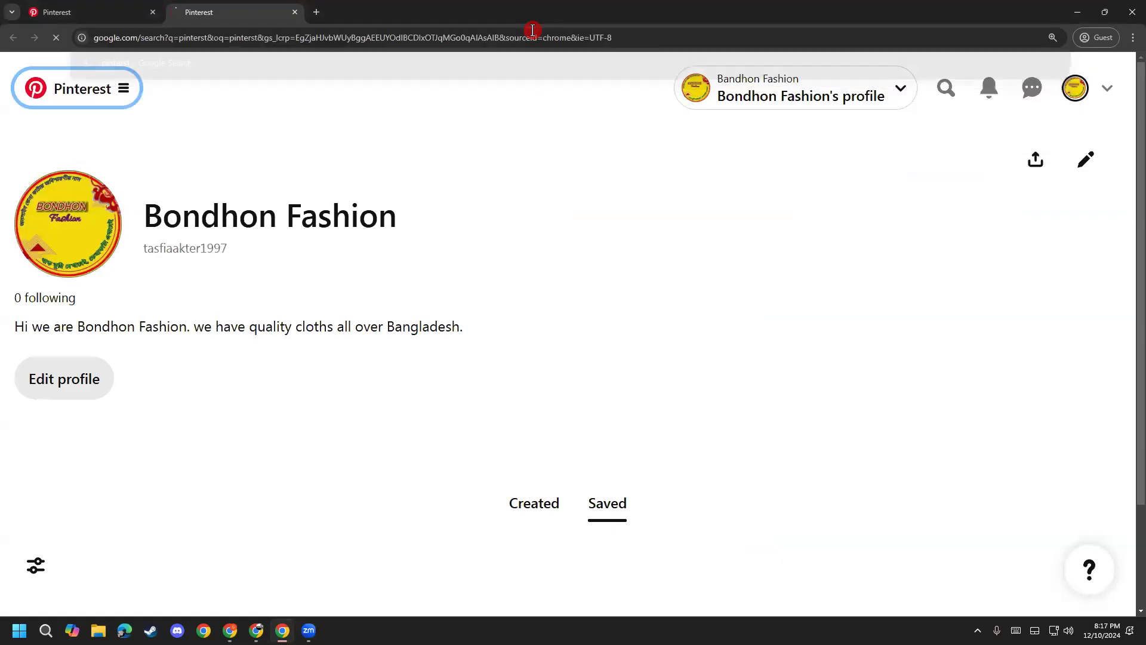
{"action": "left_click", "coordinate": [170, 232]}
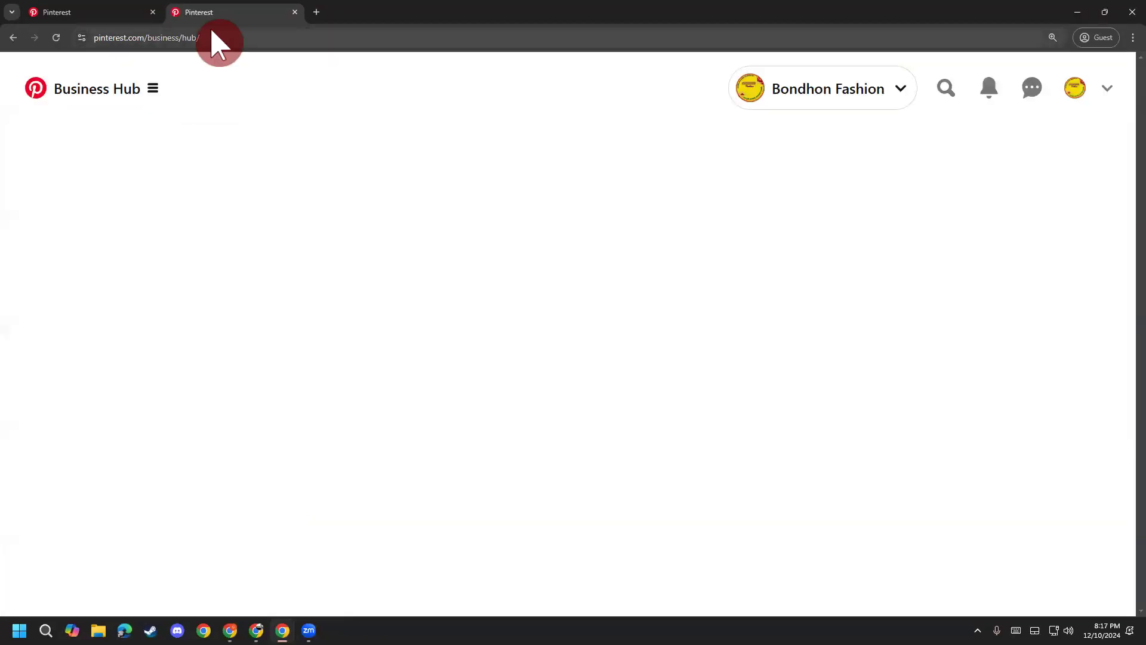
{"action": "left_click", "coordinate": [217, 37]}
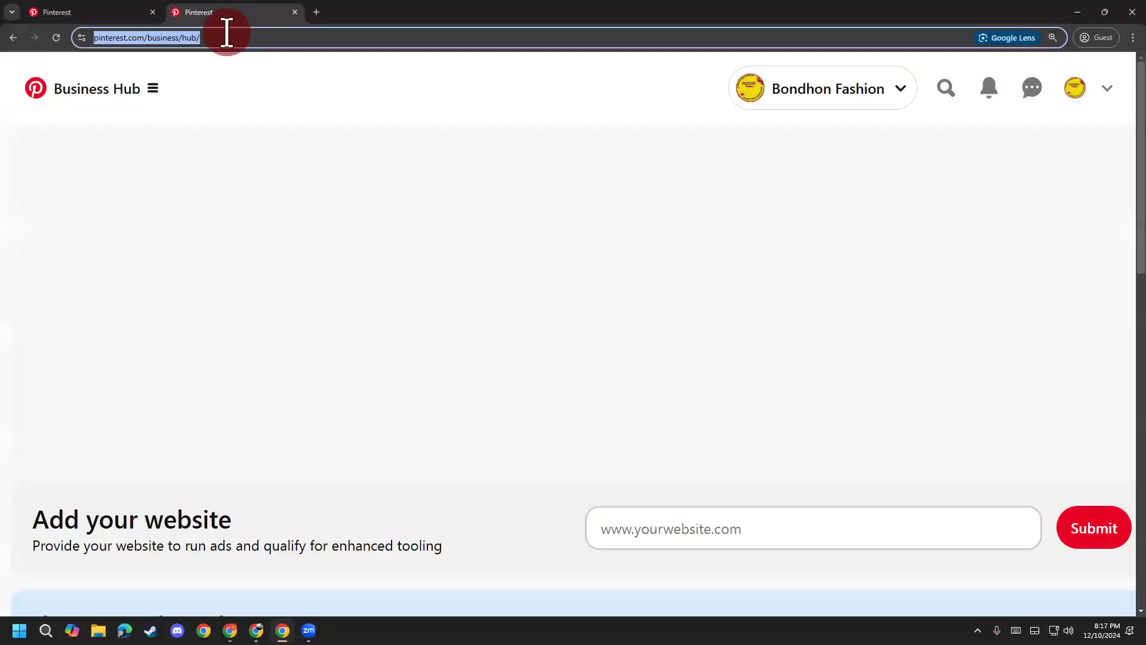
Step: Select the Business Hub web address, then go to the Bondhon Fashion profile page
{"action": "left_click", "coordinate": [286, 37]}
{"action": "left_click_drag", "start_coordinate": [282, 37], "coordinate": [55, 46]}
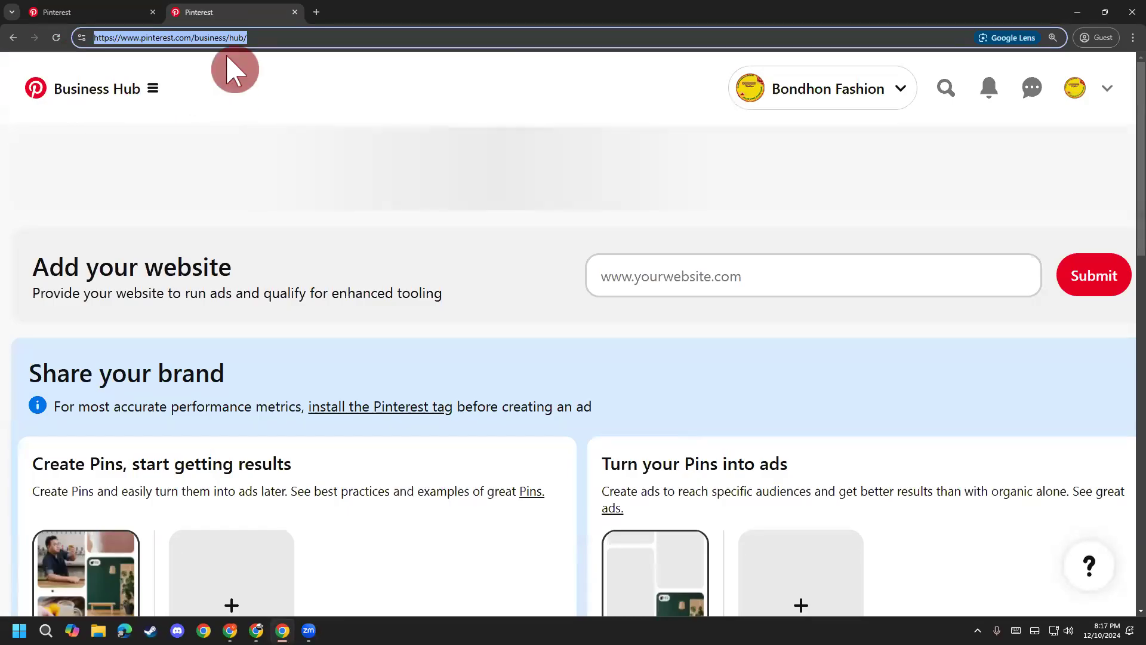
{"action": "left_click_drag", "start_coordinate": [274, 37], "coordinate": [53, 33]}
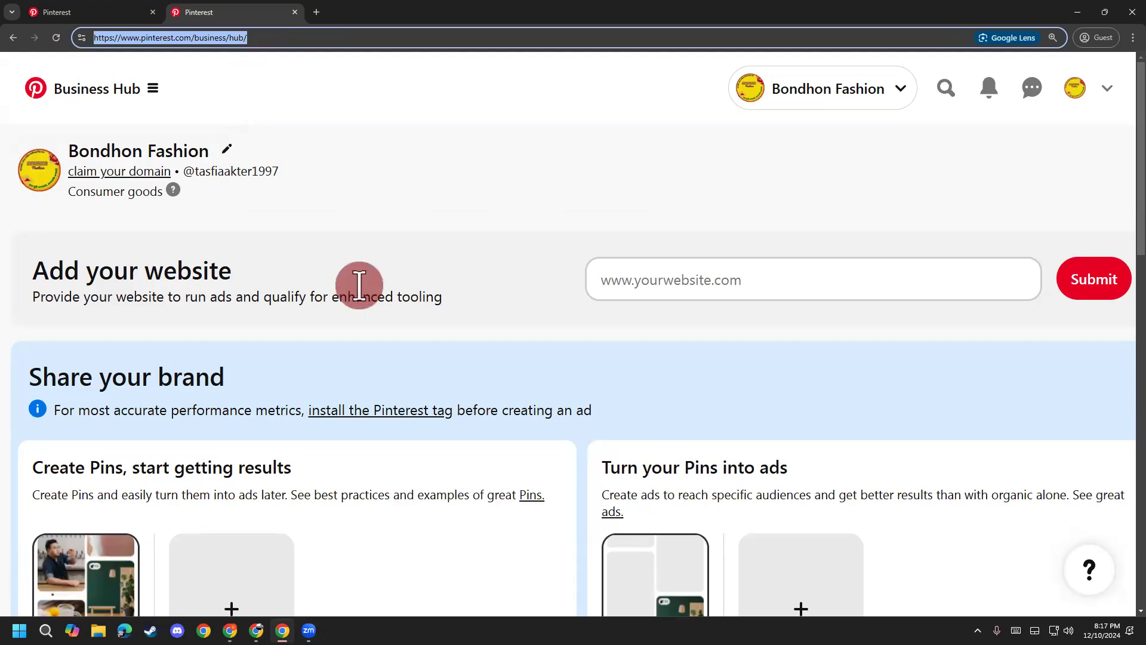
{"action": "left_click_drag", "start_coordinate": [268, 37], "coordinate": [9, 37]}
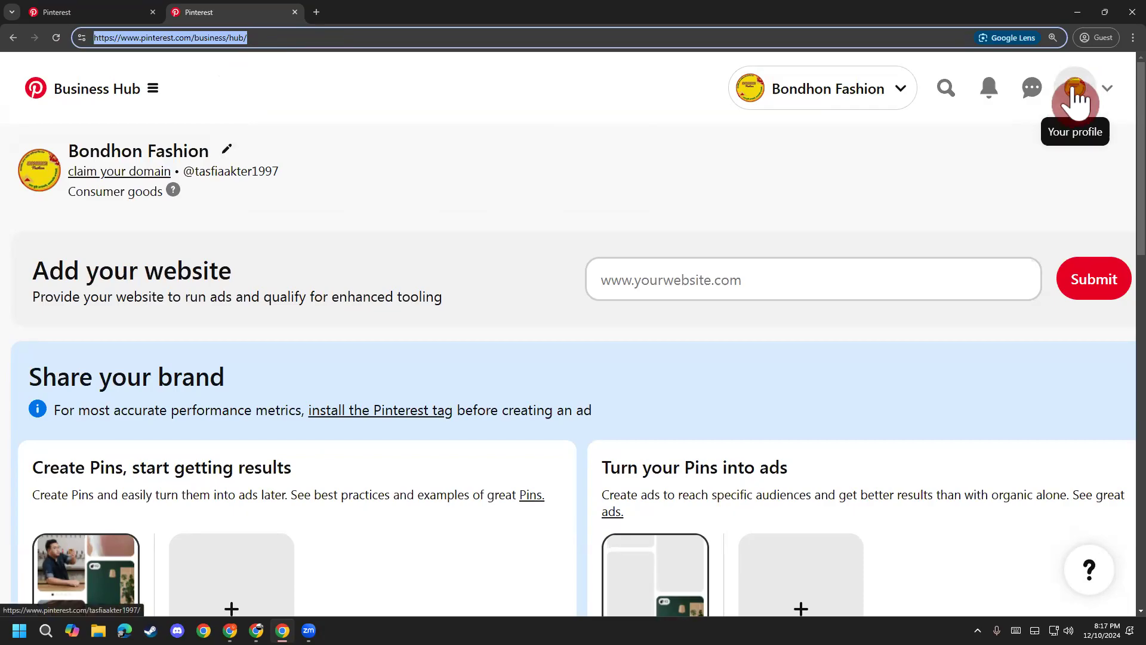
{"action": "left_click", "coordinate": [1075, 95]}
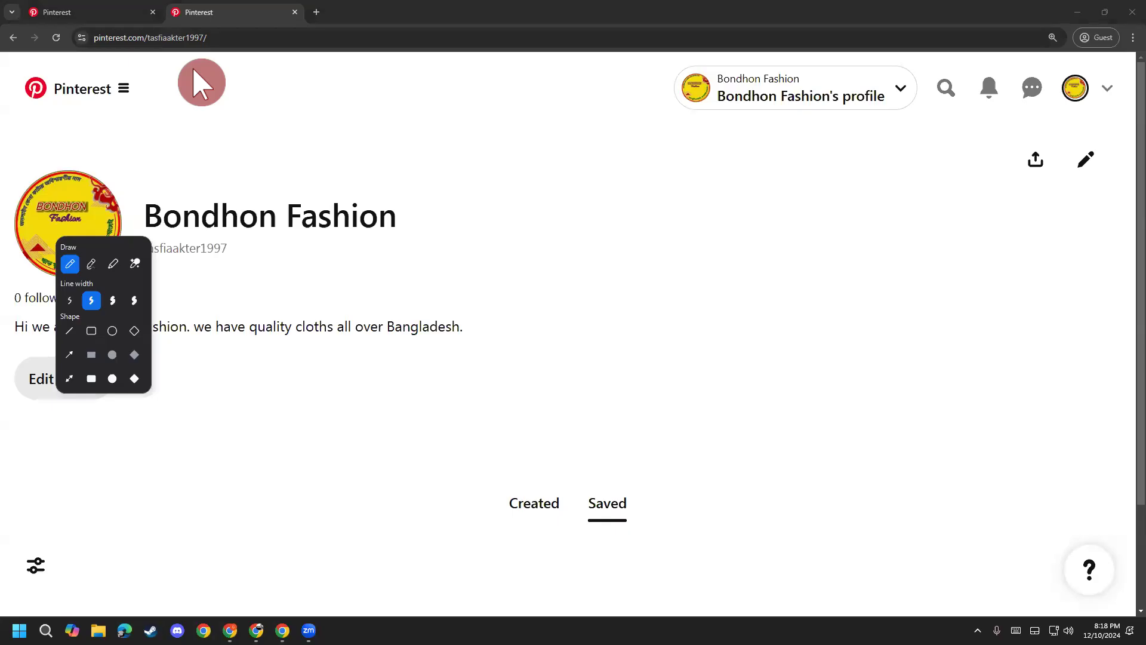
{"action": "mouse_move", "coordinate": [236, 38]}
{"action": "left_mouse_down"}
{"action": "mouse_move", "coordinate": [200, 21]}
{"action": "mouse_move", "coordinate": [221, 51]}
{"action": "left_mouse_up"}
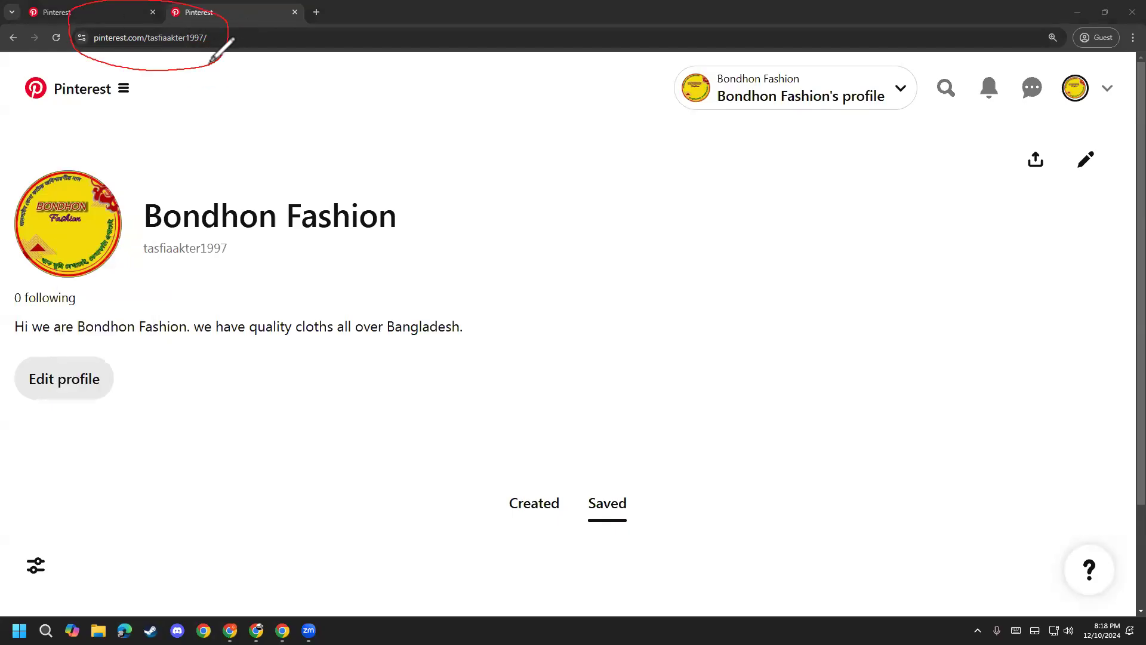
{"action": "mouse_move", "coordinate": [1048, 105]}
{"action": "left_mouse_down"}
{"action": "mouse_move", "coordinate": [1105, 69]}
{"action": "mouse_move", "coordinate": [1070, 125]}
{"action": "mouse_move", "coordinate": [1043, 100]}
{"action": "left_mouse_up"}
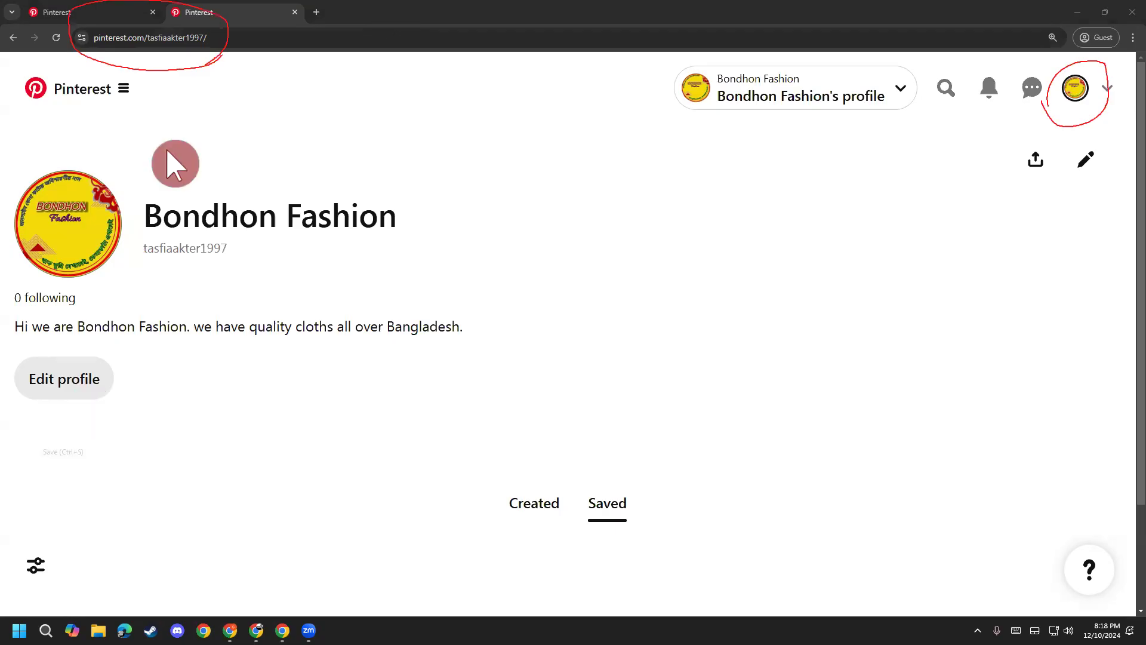
{"action": "left_click", "coordinate": [218, 57]}
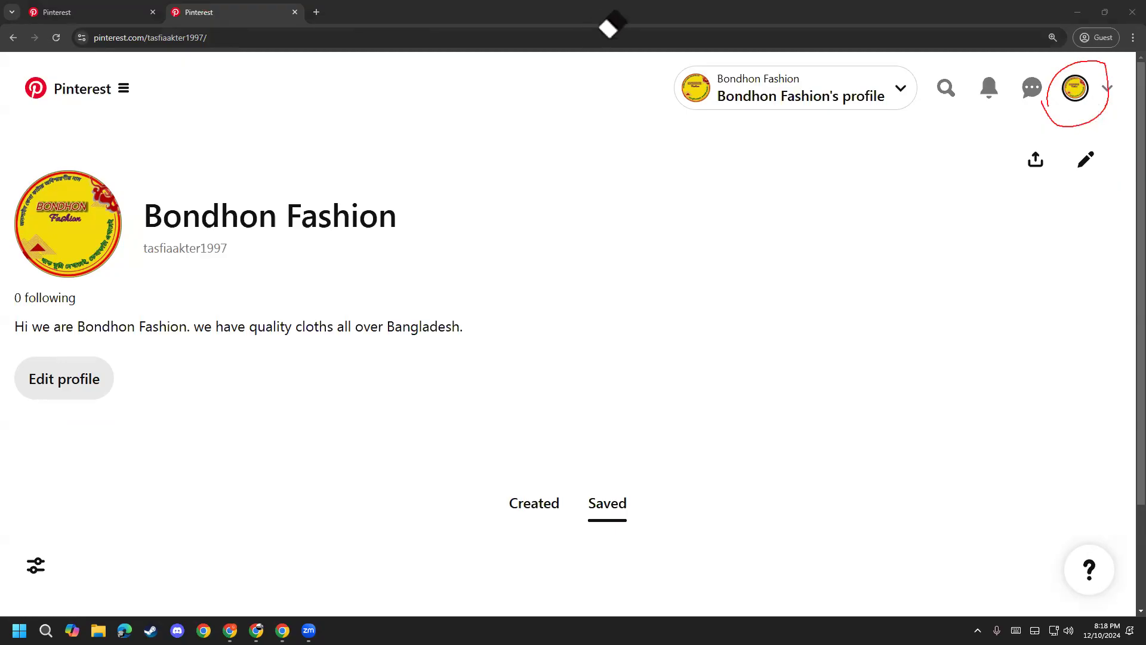
{"action": "left_click", "coordinate": [22, 491]}
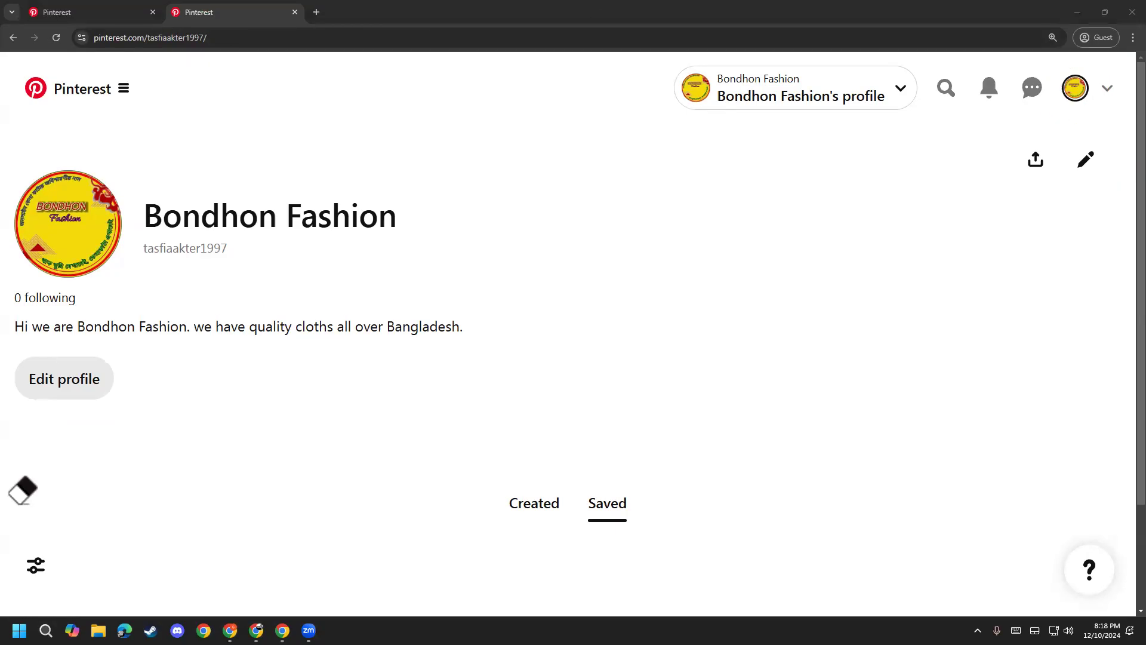
{"action": "left_click", "coordinate": [28, 508]}
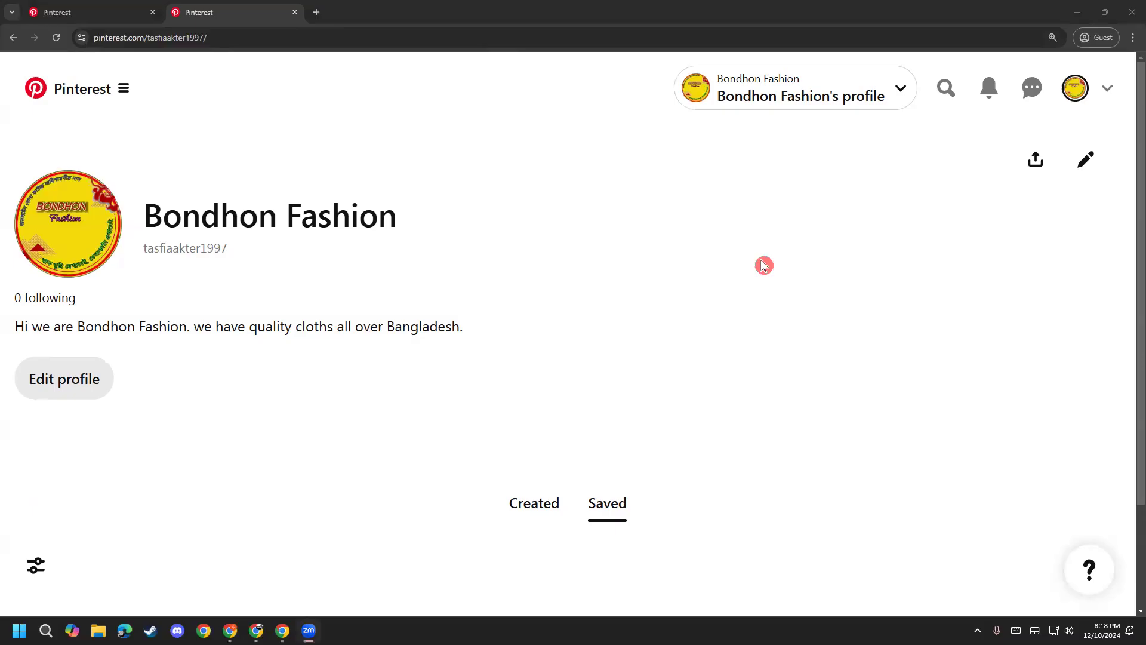
{"action": "left_click", "coordinate": [228, 37]}
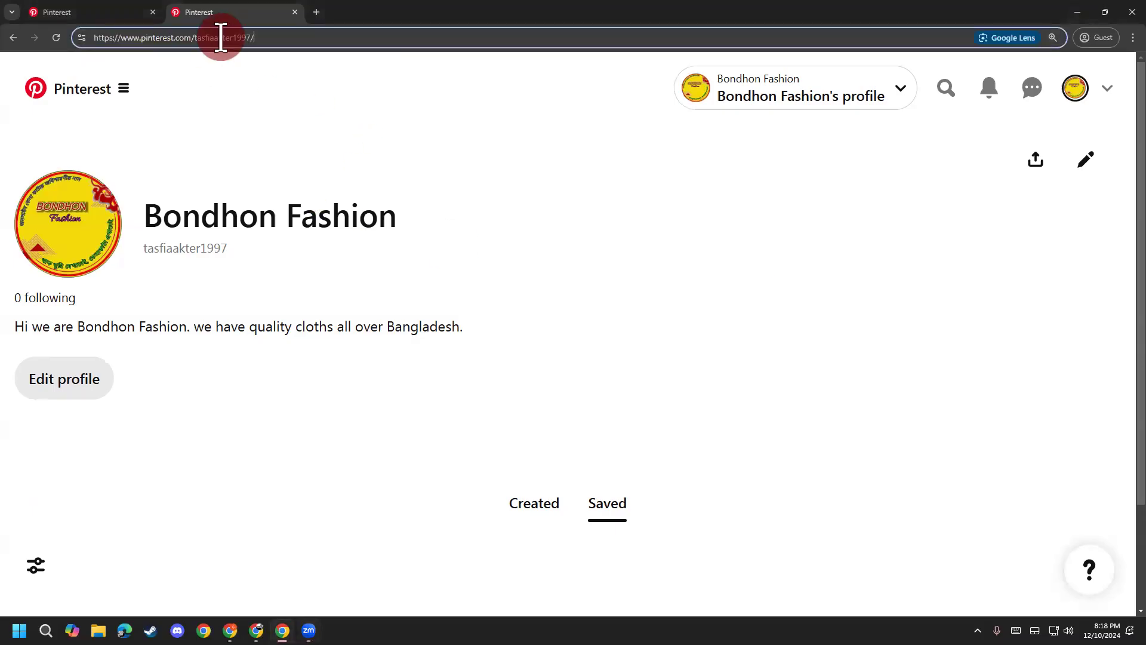
Step: Close the duplicate settings tab, keeping the Bondhon Fashion profile tab
{"action": "left_click_drag", "start_coordinate": [256, 37], "coordinate": [230, 37]}
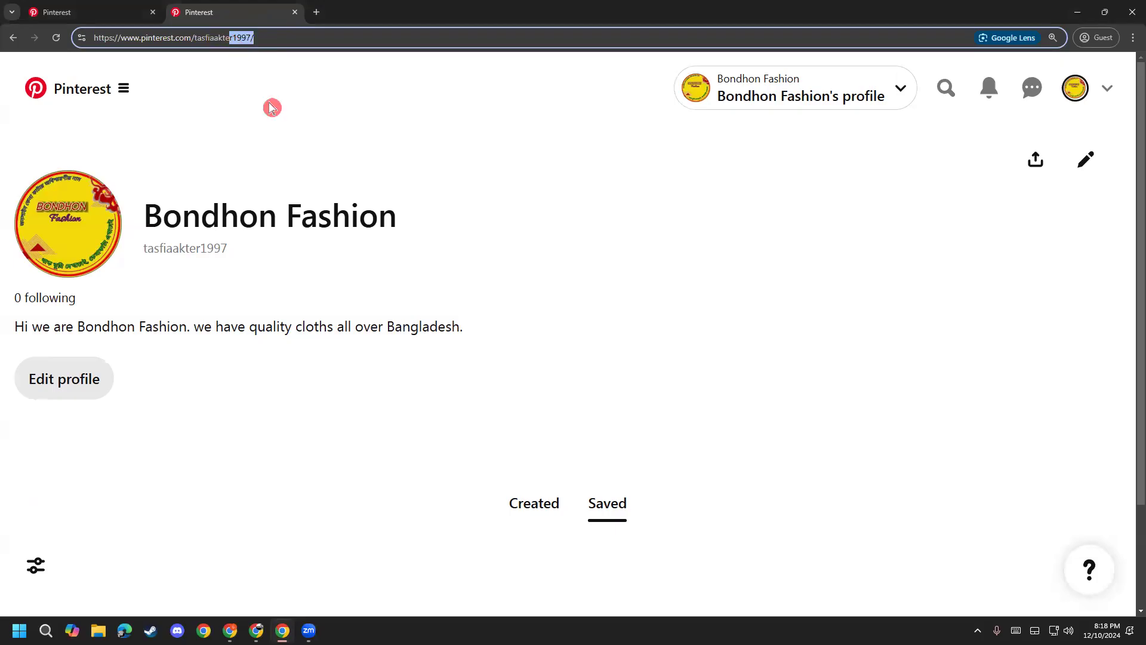
{"action": "left_click", "coordinate": [74, 11]}
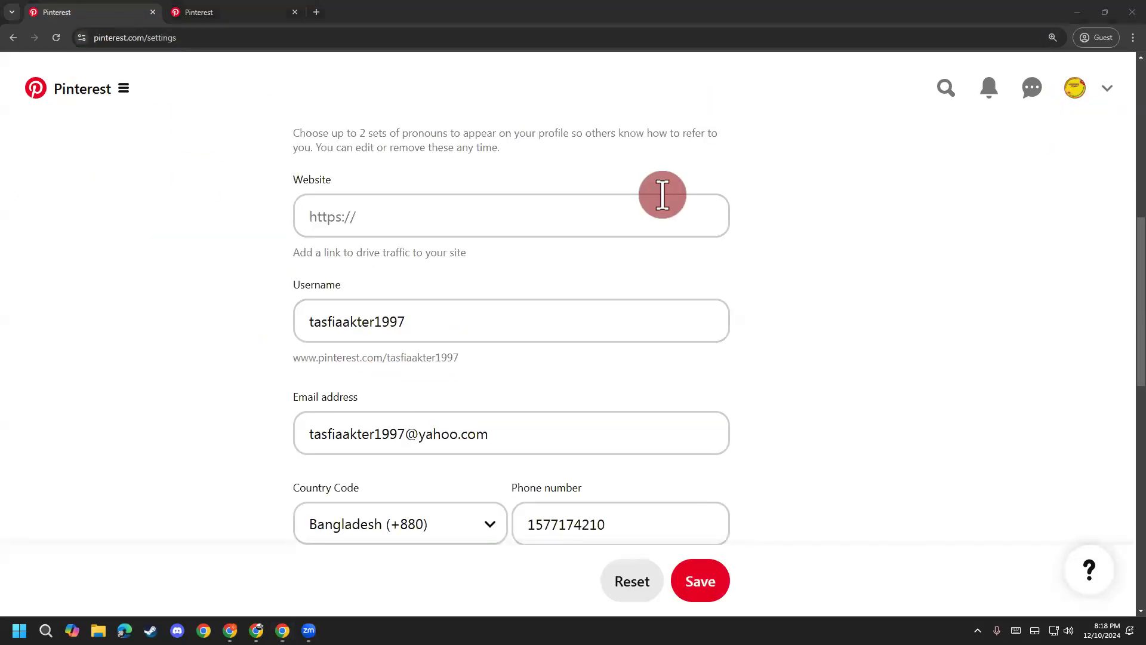
{"action": "left_click", "coordinate": [207, 11]}
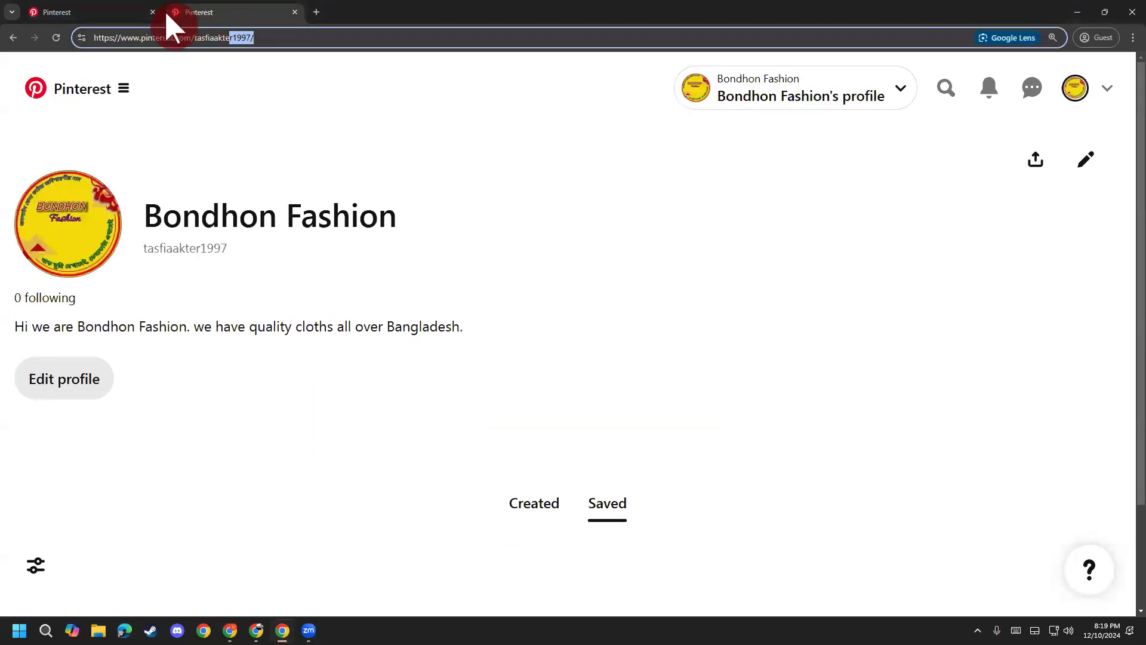
{"action": "left_click", "coordinate": [158, 14]}
{"action": "left_click", "coordinate": [152, 12]}
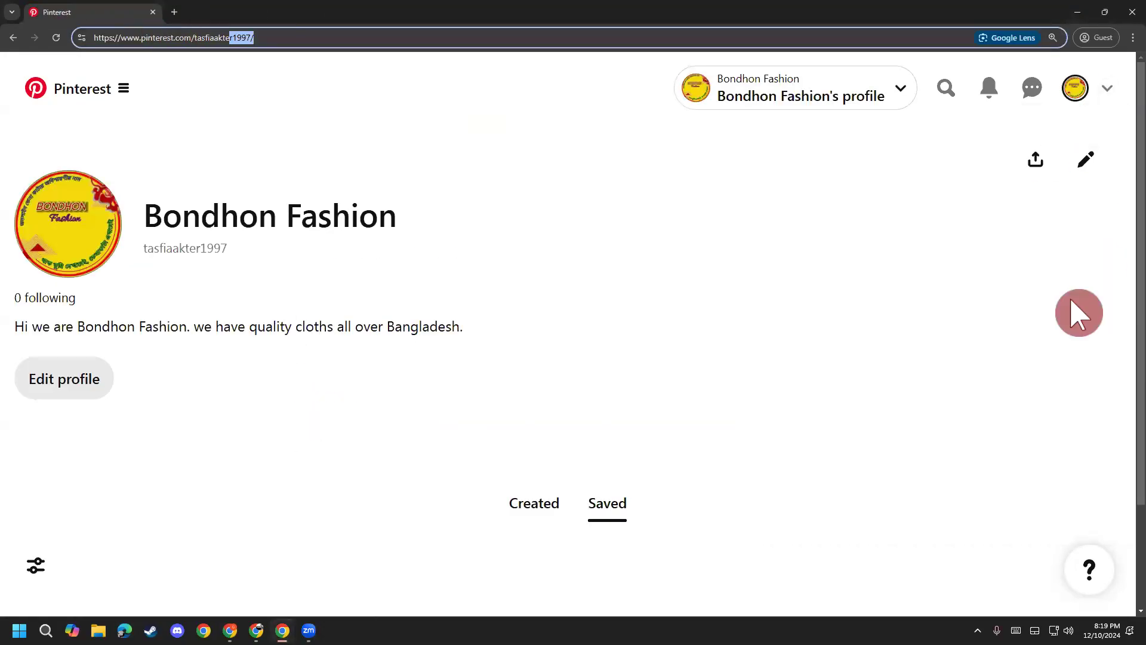
Step: Go to Settings from the account menu to reach Edit profile
{"action": "left_click", "coordinate": [1106, 87]}
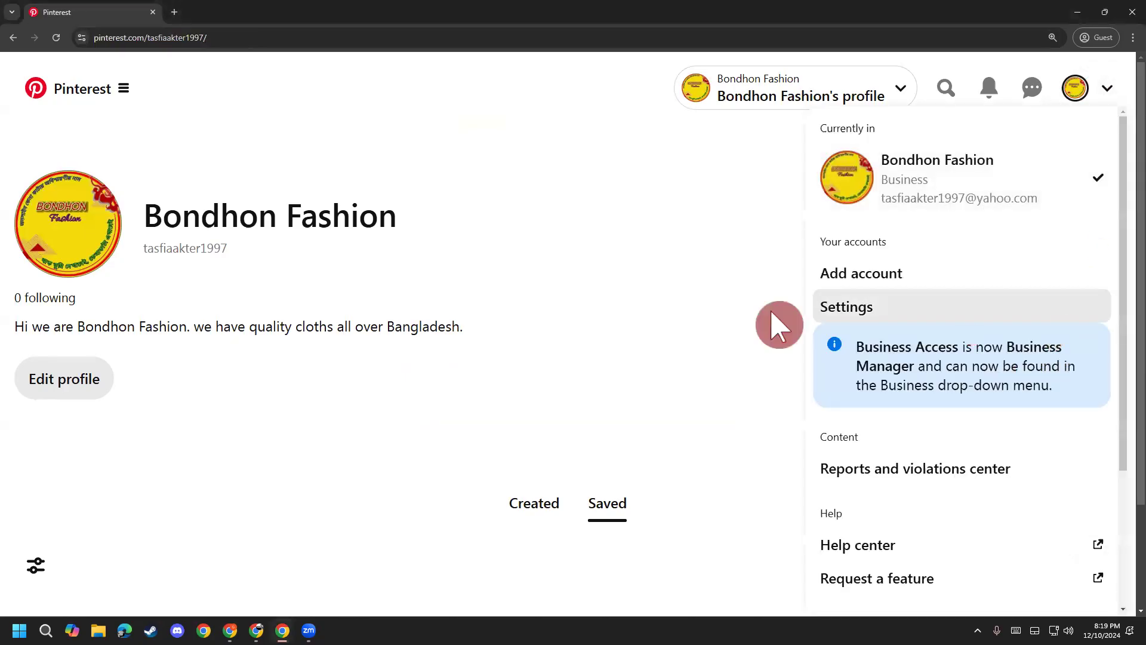
{"action": "left_click", "coordinate": [893, 545]}
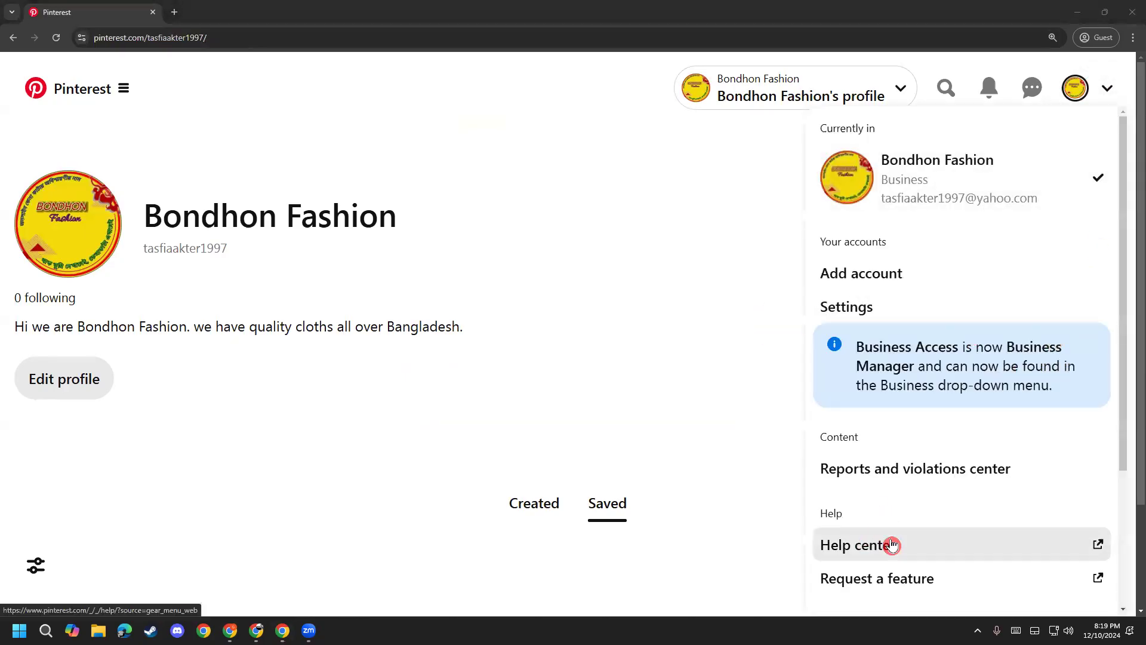
{"action": "left_click", "coordinate": [865, 251]}
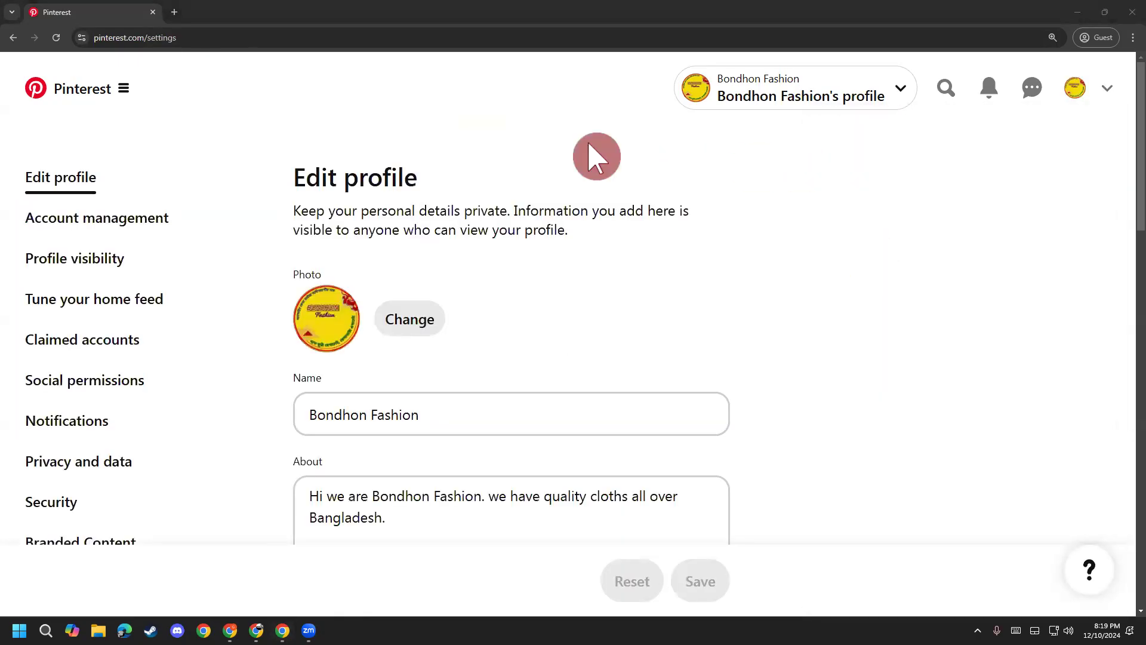
Step: Delete the trailing digits from the username and try saving it
{"action": "scroll", "coordinate": [664, 404], "scroll_direction": "down", "scroll_amount": 8}
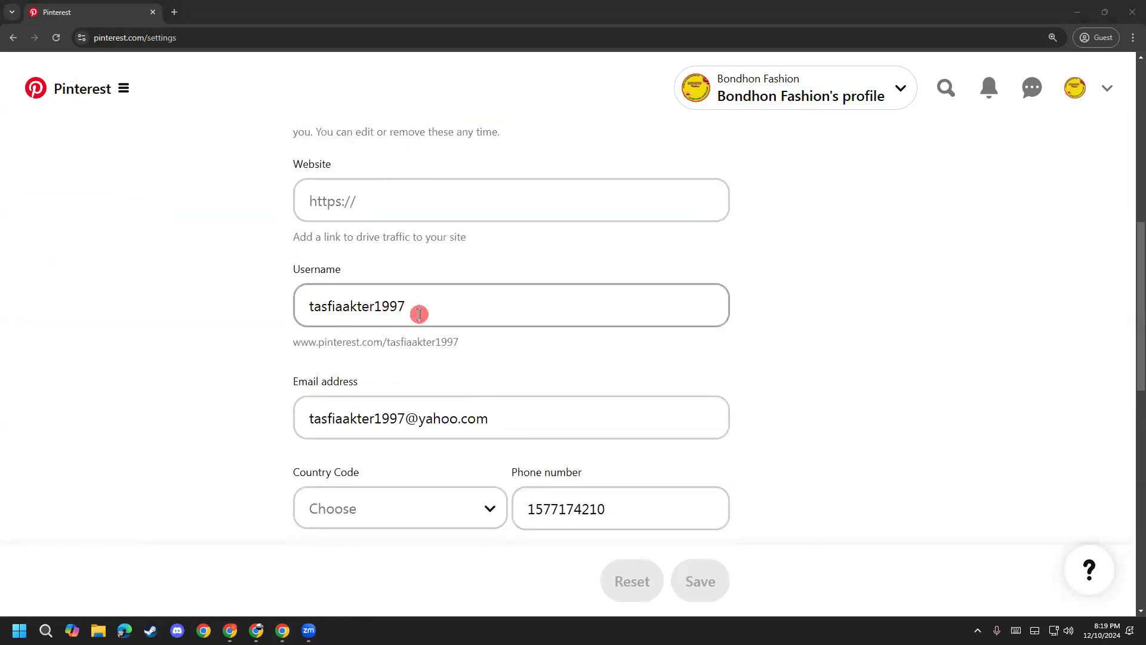
{"action": "left_click_drag", "start_coordinate": [421, 310], "coordinate": [377, 317]}
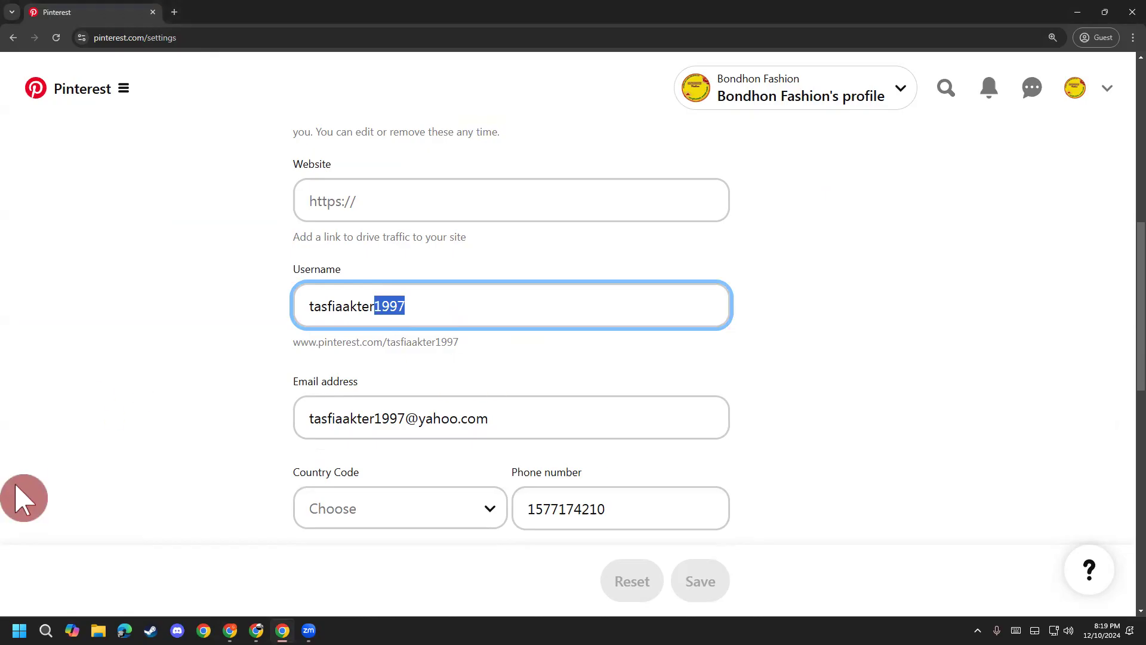
{"action": "key", "text": "BackSpace"}
{"action": "left_click", "coordinate": [80, 484]}
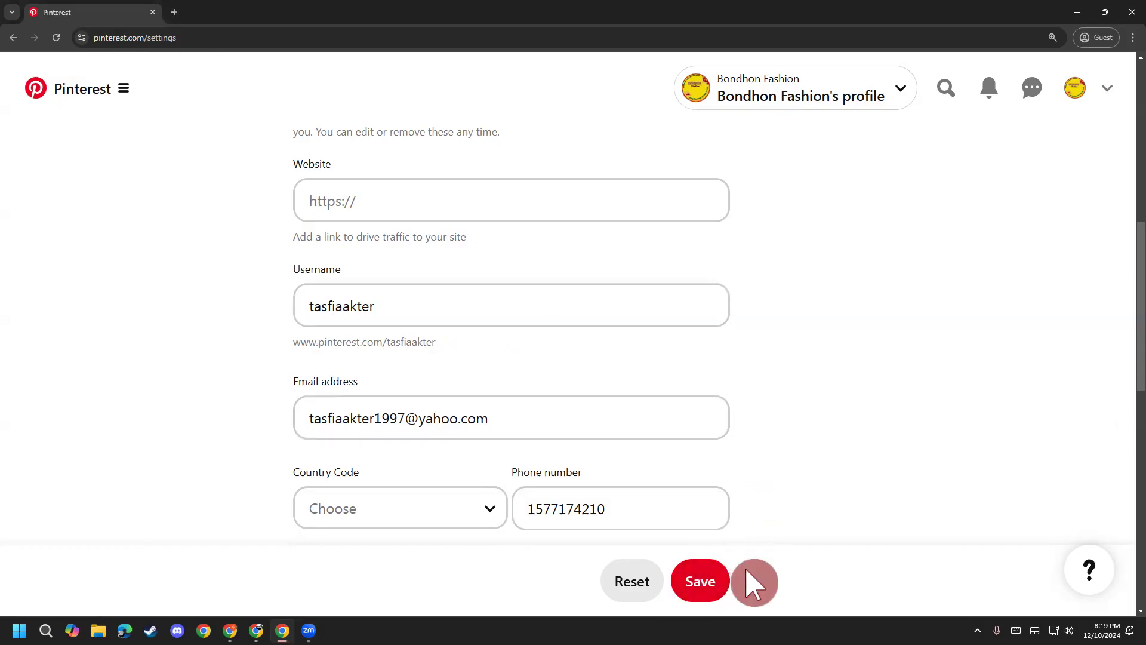
{"action": "left_click", "coordinate": [713, 572]}
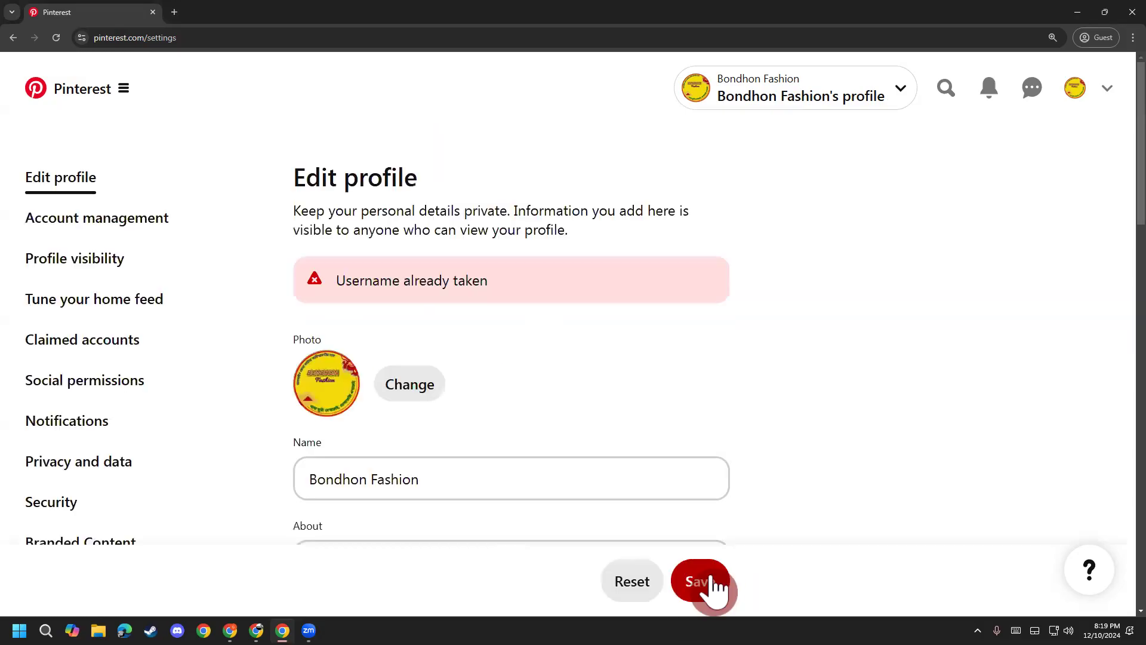
Step: After the 'Username already taken' error, remove the 0 before the final 1 and save again
{"action": "scroll", "coordinate": [585, 362], "scroll_direction": "down", "scroll_amount": 8}
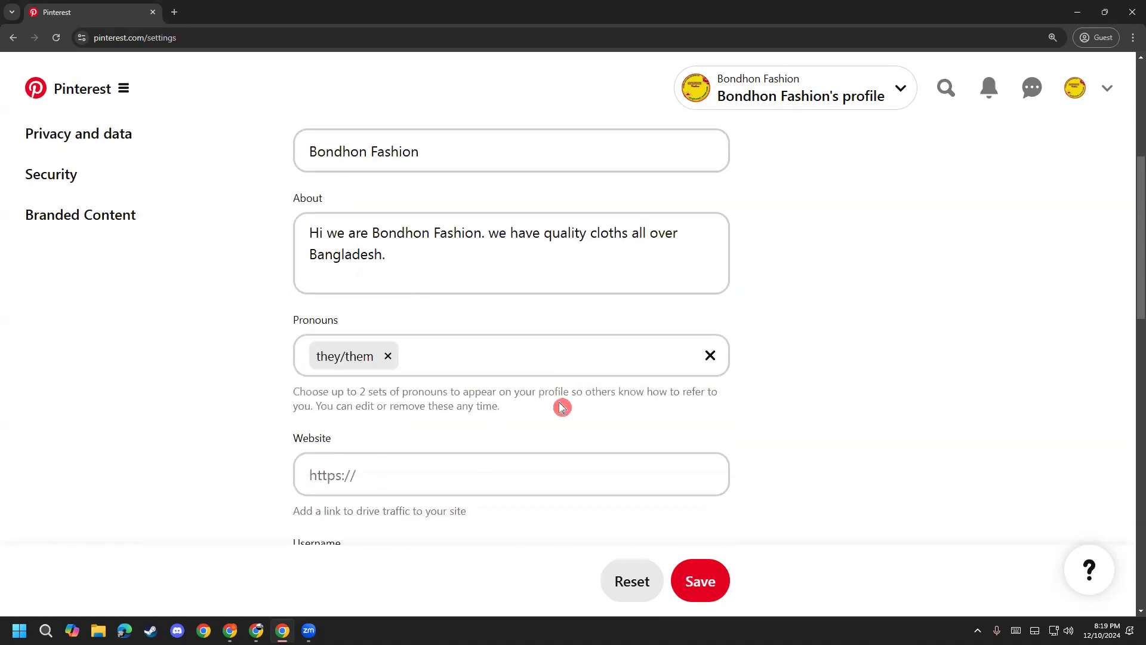
{"action": "scroll", "coordinate": [532, 424], "scroll_direction": "down", "scroll_amount": 3}
{"action": "left_click", "coordinate": [419, 247]}
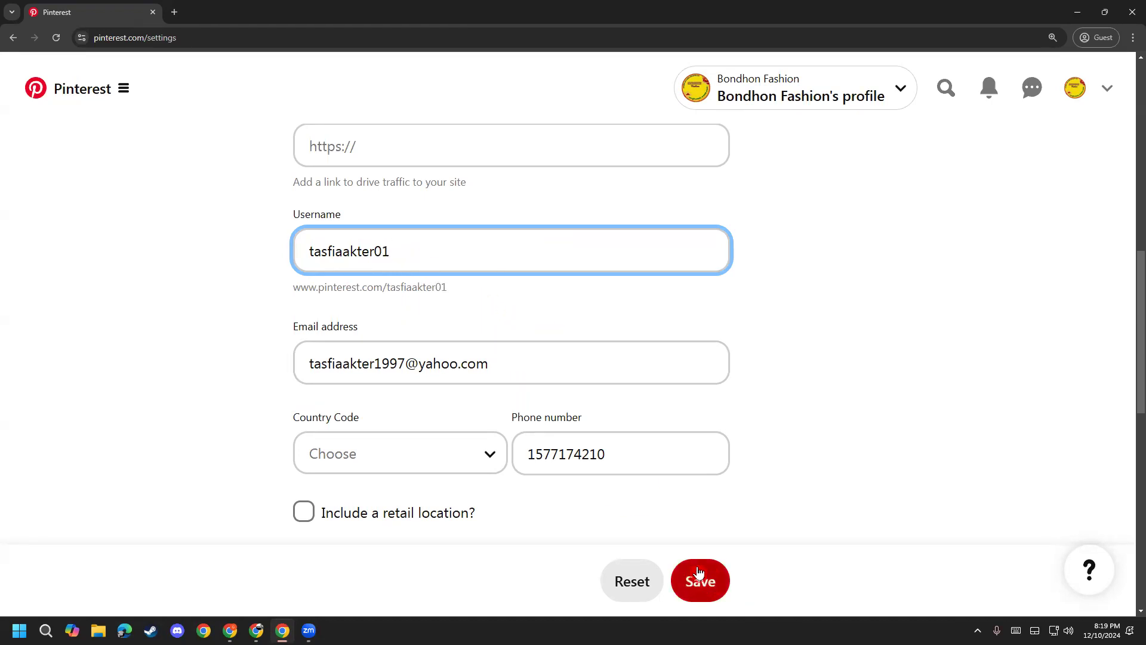
{"action": "left_click", "coordinate": [381, 251]}
{"action": "key", "text": "BackSpace"}
{"action": "left_click", "coordinate": [697, 582]}
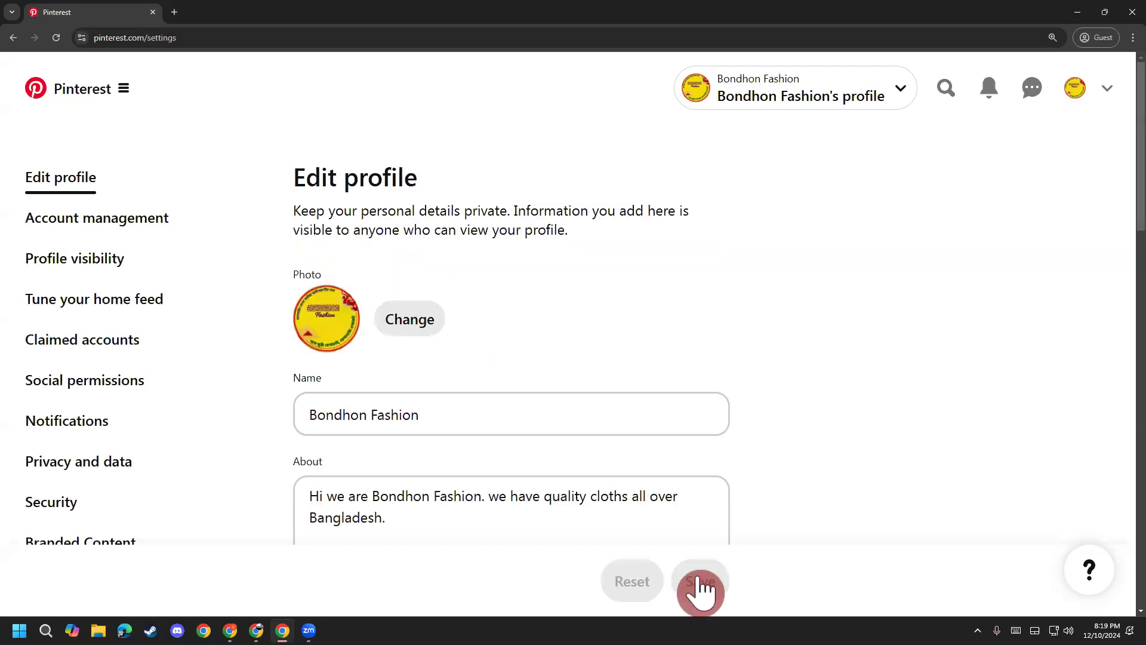
Step: Review the saved username in the profile link preview
{"action": "scroll", "coordinate": [531, 362], "scroll_direction": "down", "scroll_amount": 8}
{"action": "scroll", "coordinate": [530, 359], "scroll_direction": "up", "scroll_amount": 2}
{"action": "left_click_drag", "start_coordinate": [442, 402], "coordinate": [387, 406]}
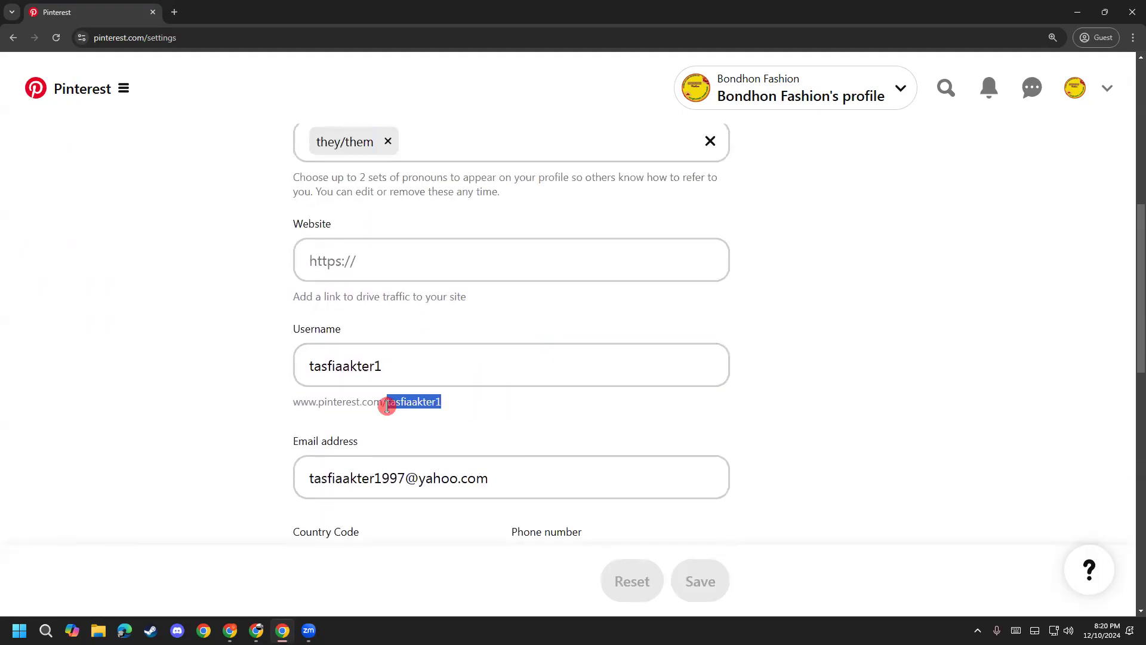
{"action": "left_click", "coordinate": [459, 405]}
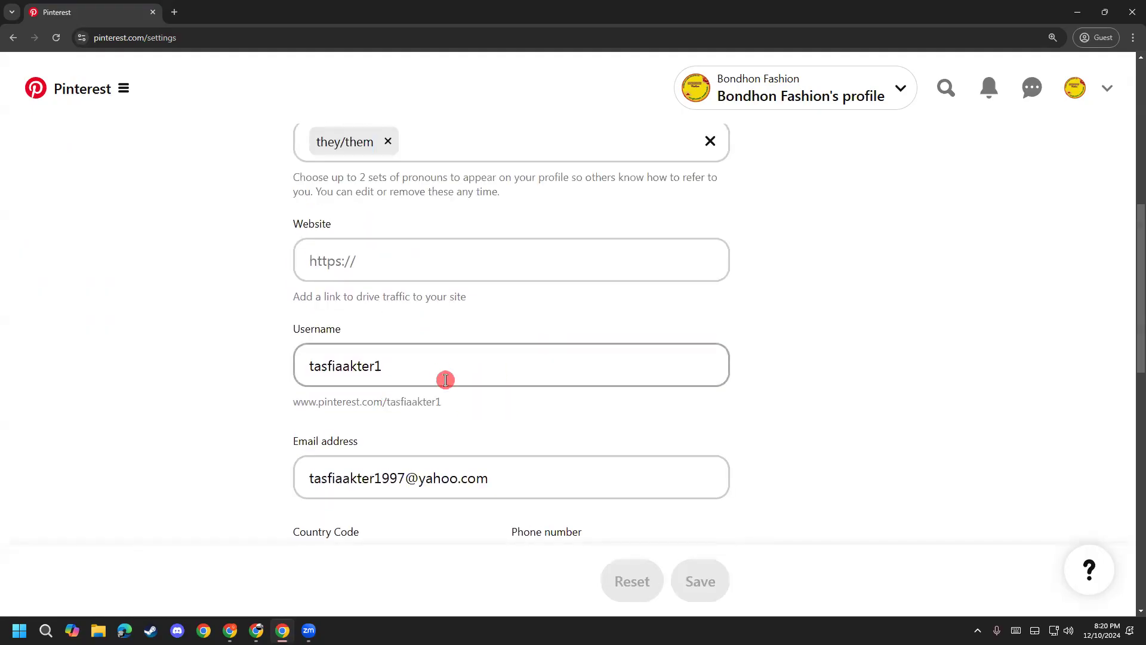
{"action": "left_click_drag", "start_coordinate": [438, 370], "coordinate": [256, 382]}
{"action": "scroll", "coordinate": [205, 495], "scroll_direction": "up", "scroll_amount": 4}
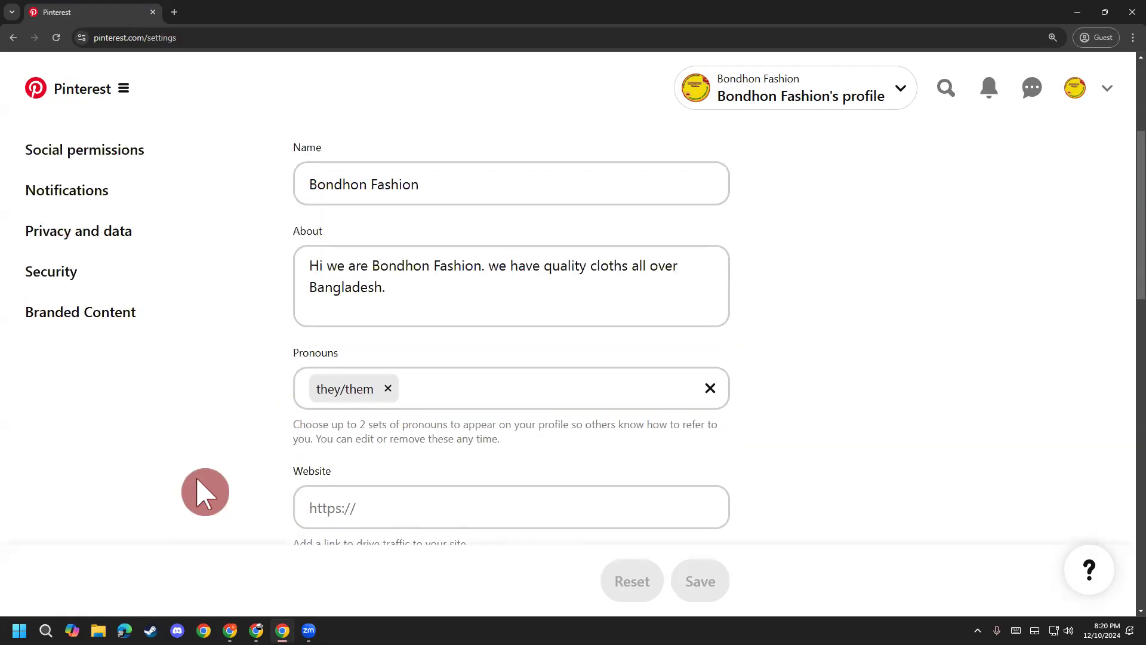
{"action": "scroll", "coordinate": [205, 491], "scroll_direction": "up", "scroll_amount": 3}
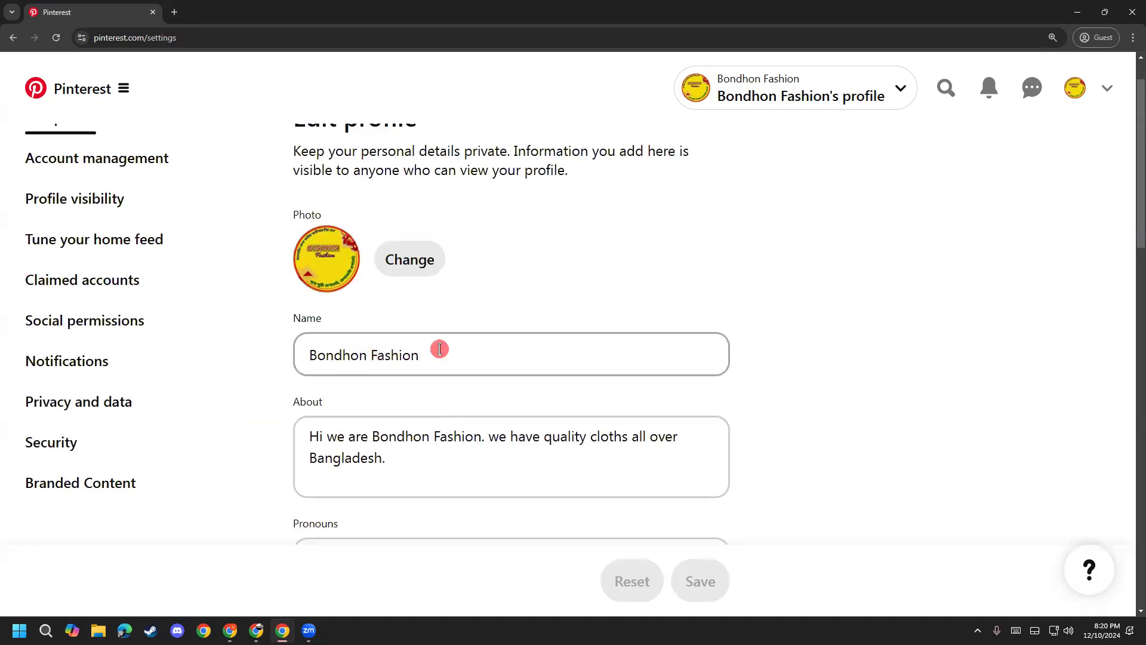
{"action": "scroll", "coordinate": [441, 358], "scroll_direction": "down", "scroll_amount": 7}
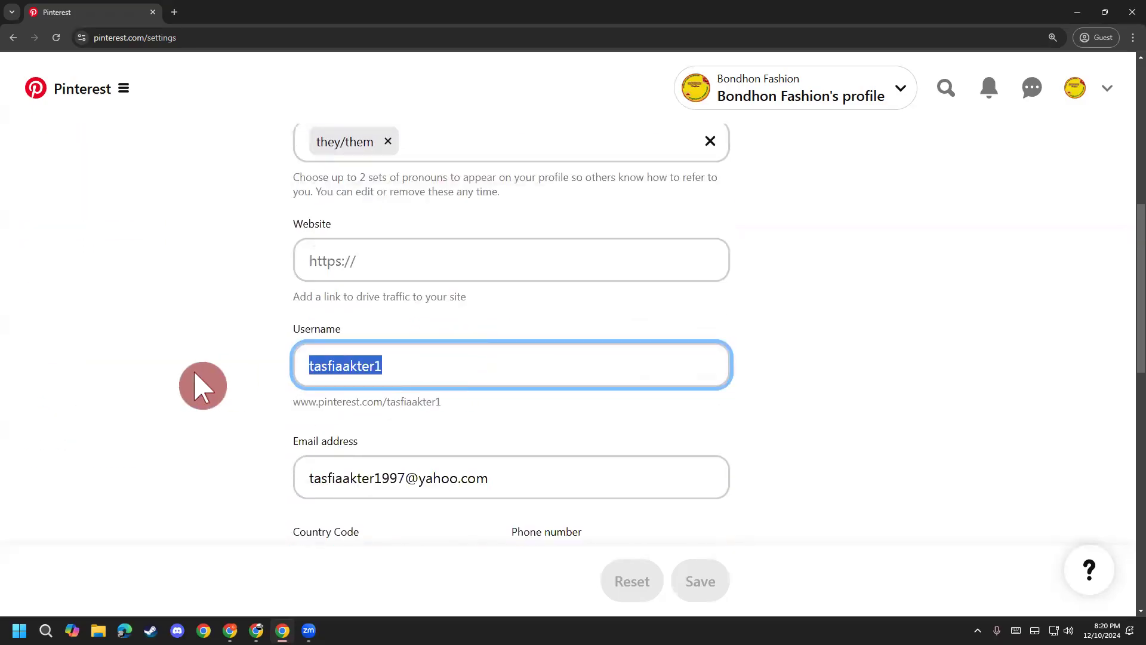
Step: Enter the username bondhonfashion, check the profile link preview, and try saving the profile
{"action": "type", "text": "bondhonfashion"}
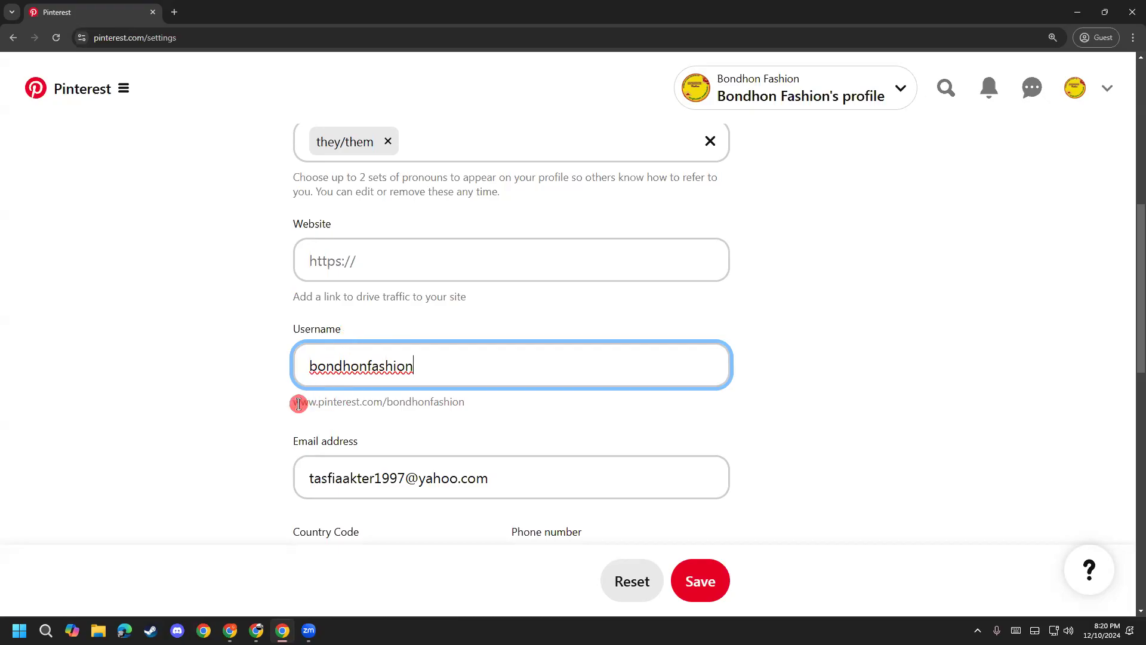
{"action": "left_click_drag", "start_coordinate": [299, 402], "coordinate": [507, 417]}
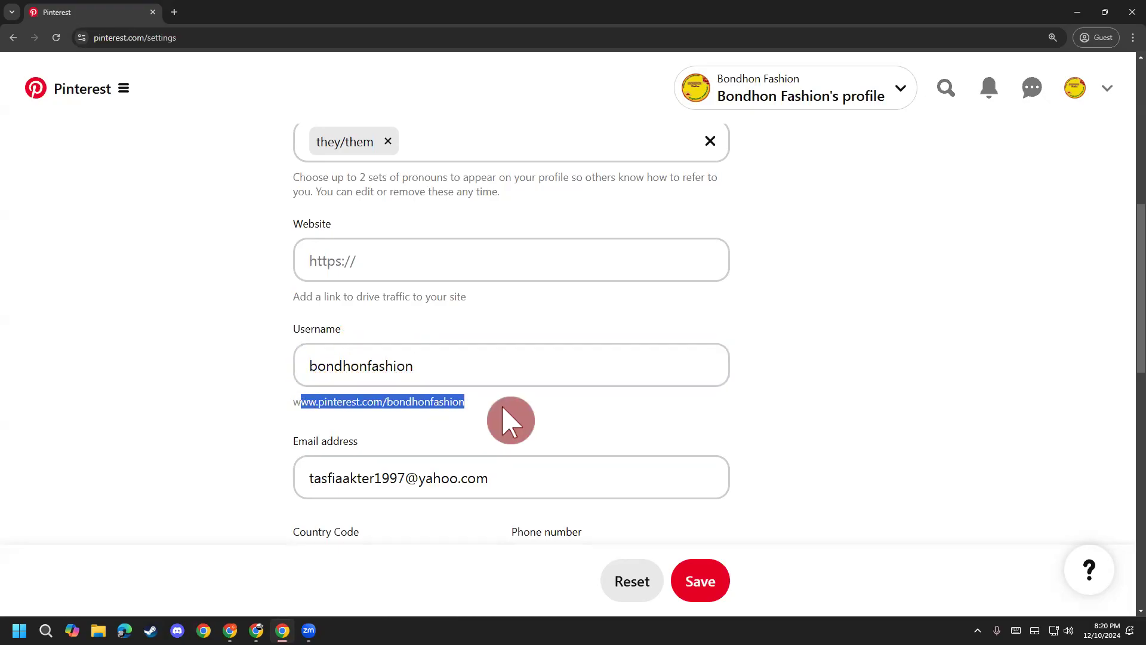
{"action": "left_click", "coordinate": [510, 420]}
{"action": "left_click_drag", "start_coordinate": [263, 409], "coordinate": [356, 402]}
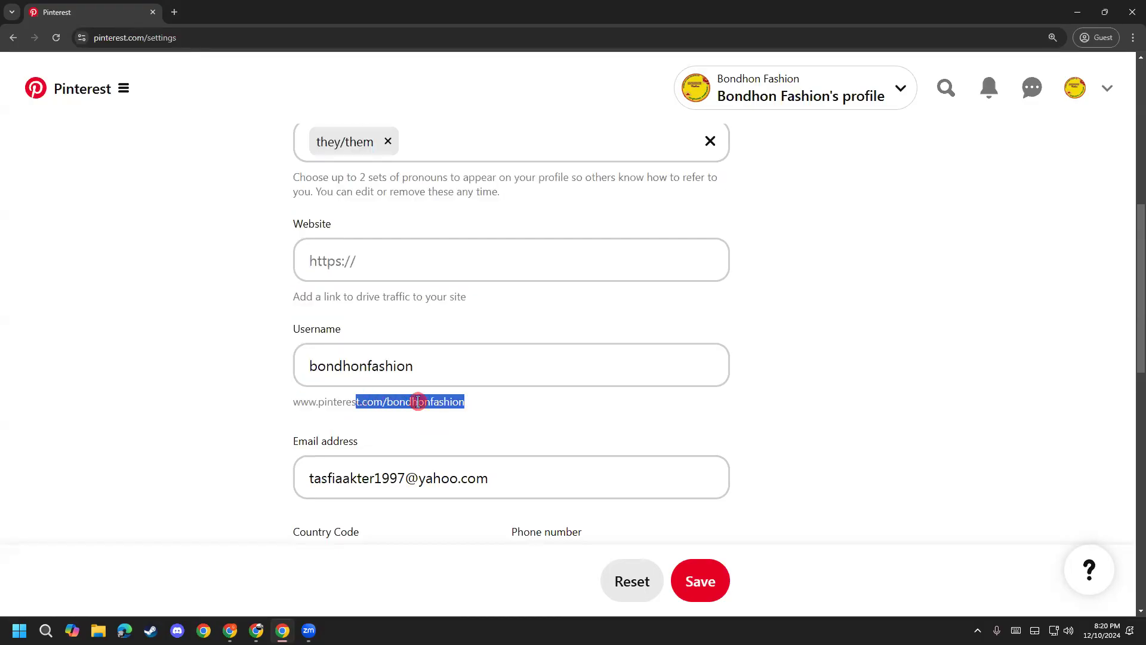
{"action": "left_click", "coordinate": [418, 401]}
{"action": "left_click_drag", "start_coordinate": [397, 398], "coordinate": [485, 409]}
{"action": "left_click", "coordinate": [483, 412]}
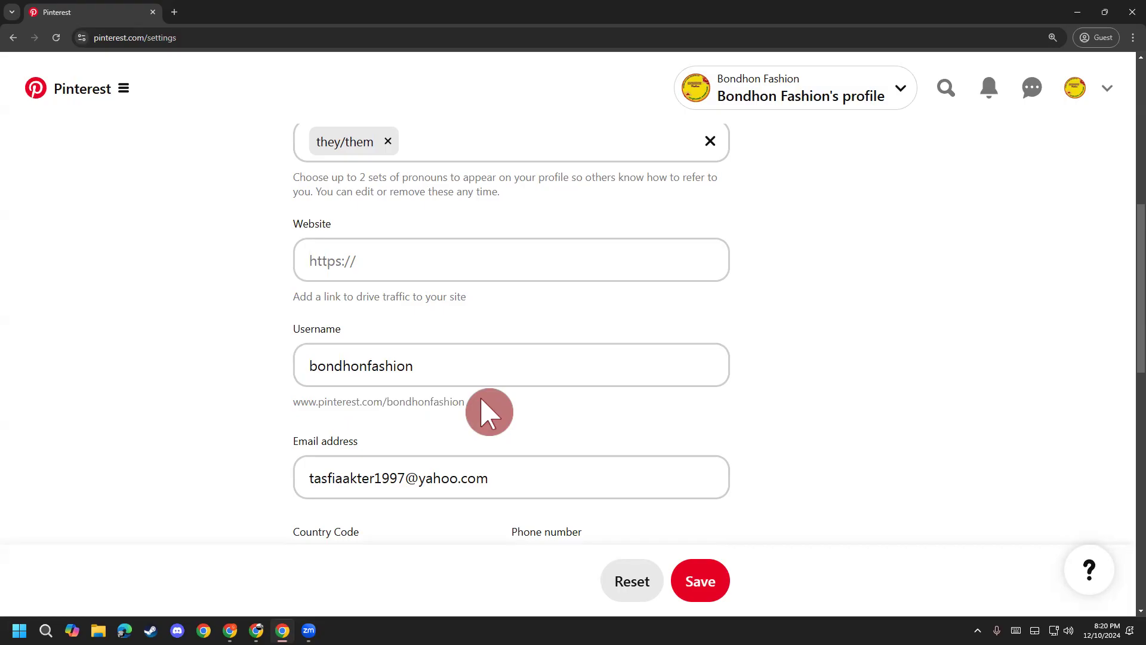
{"action": "left_click_drag", "start_coordinate": [276, 410], "coordinate": [374, 402]}
{"action": "left_click_drag", "start_coordinate": [525, 404], "coordinate": [295, 405]}
{"action": "left_click_drag", "start_coordinate": [374, 402], "coordinate": [482, 421]}
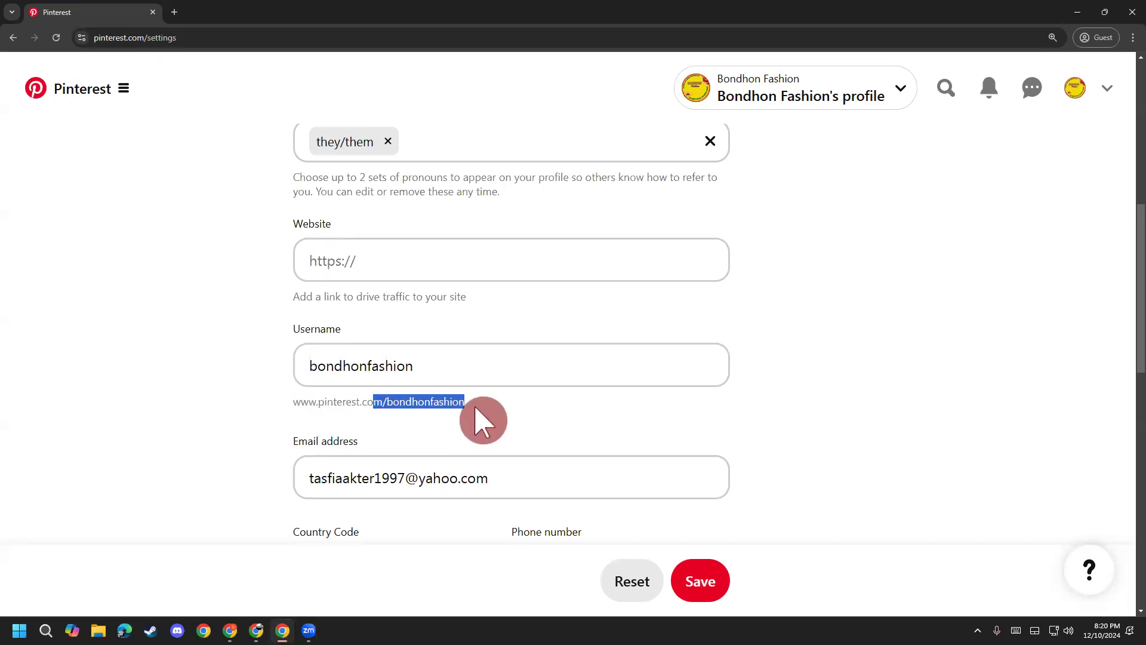
{"action": "left_click", "coordinate": [484, 420]}
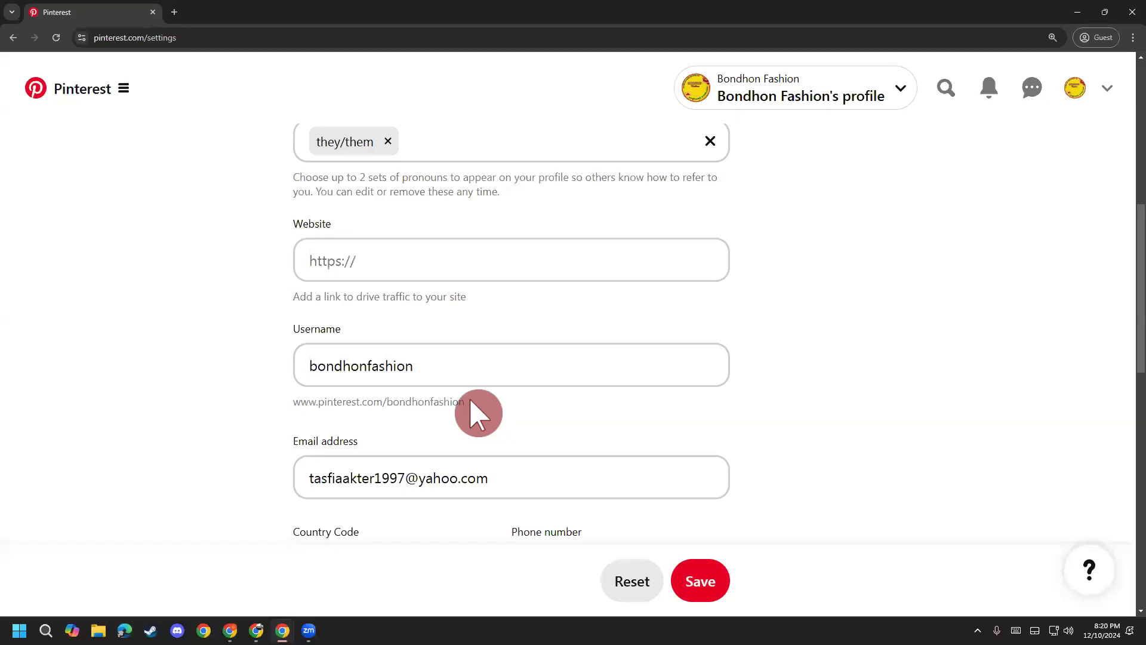
{"action": "left_click", "coordinate": [713, 578]}
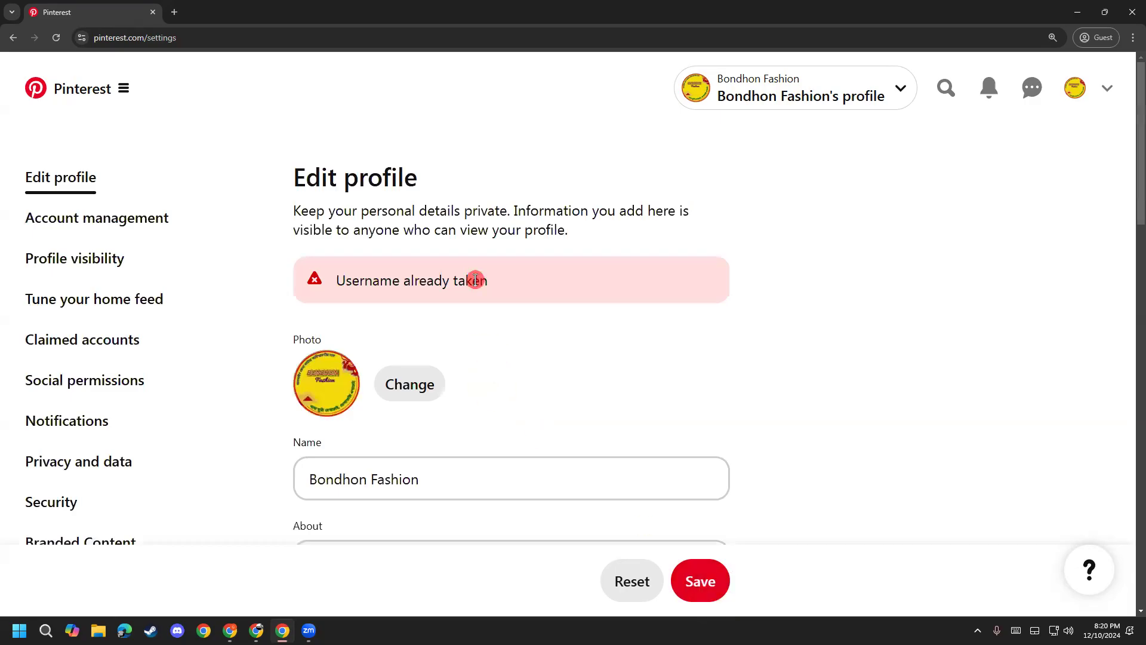
Step: Scroll the profile form to review the 'Username already taken' error
{"action": "scroll", "coordinate": [531, 367], "scroll_direction": "down", "scroll_amount": 8}
{"action": "scroll", "coordinate": [545, 374], "scroll_direction": "down", "scroll_amount": 3}
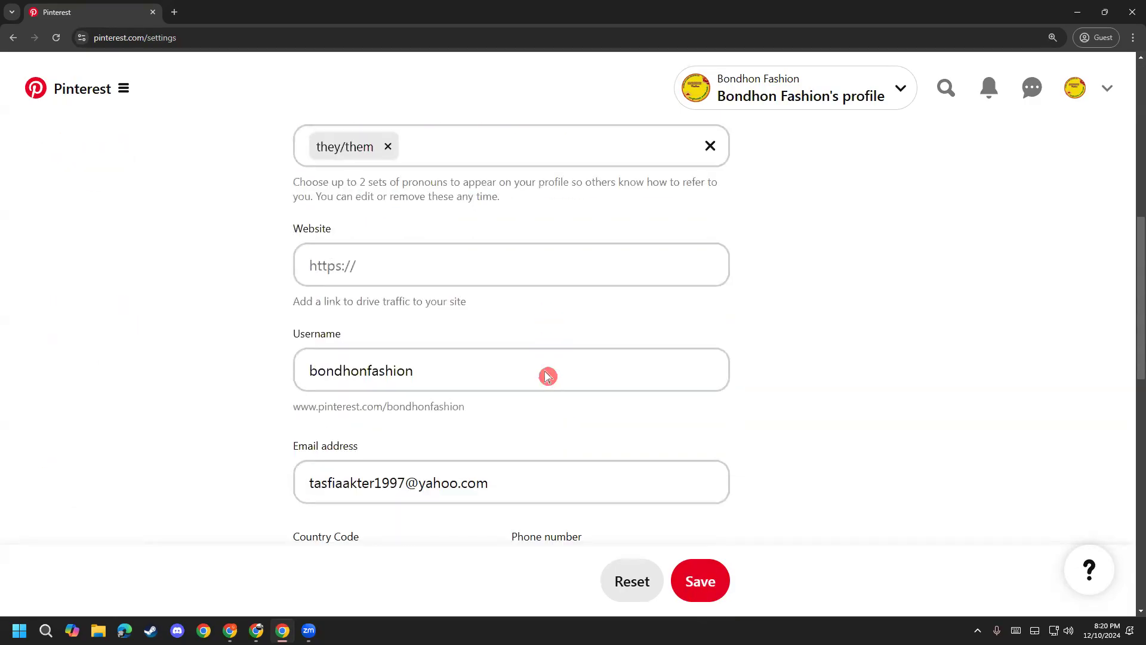
{"action": "scroll", "coordinate": [435, 327], "scroll_direction": "up", "scroll_amount": 1}
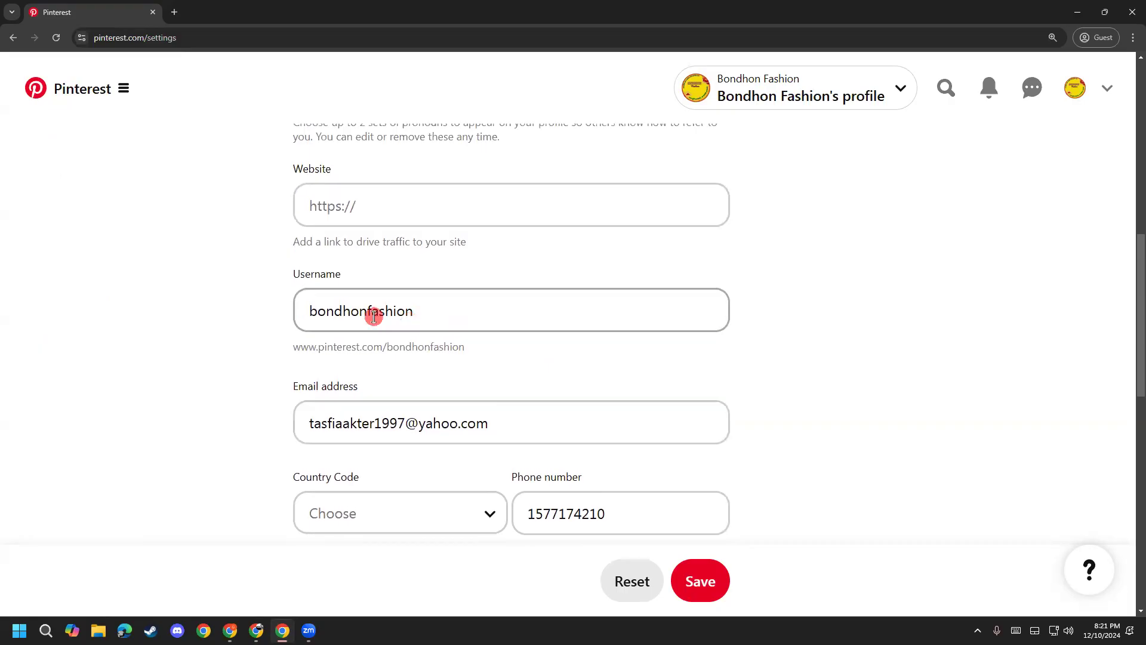
{"action": "left_click_drag", "start_coordinate": [326, 311], "coordinate": [316, 311]}
{"action": "scroll", "coordinate": [322, 450], "scroll_direction": "up", "scroll_amount": 7}
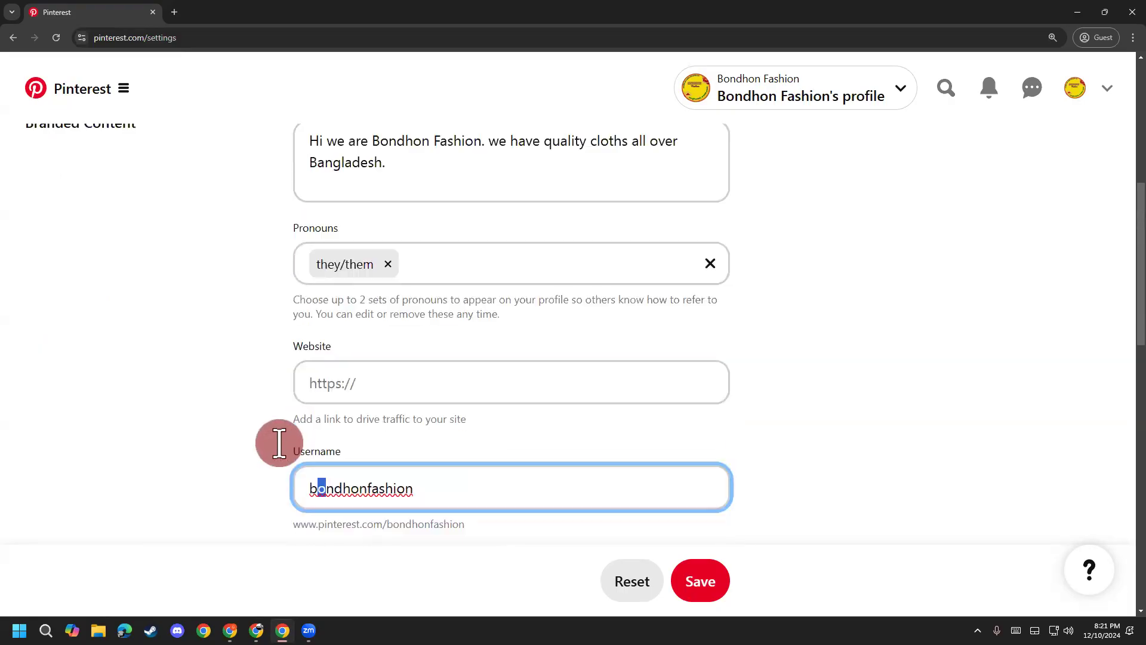
{"action": "scroll", "coordinate": [286, 440], "scroll_direction": "down", "scroll_amount": 8}
{"action": "scroll", "coordinate": [289, 442], "scroll_direction": "up", "scroll_amount": 2}
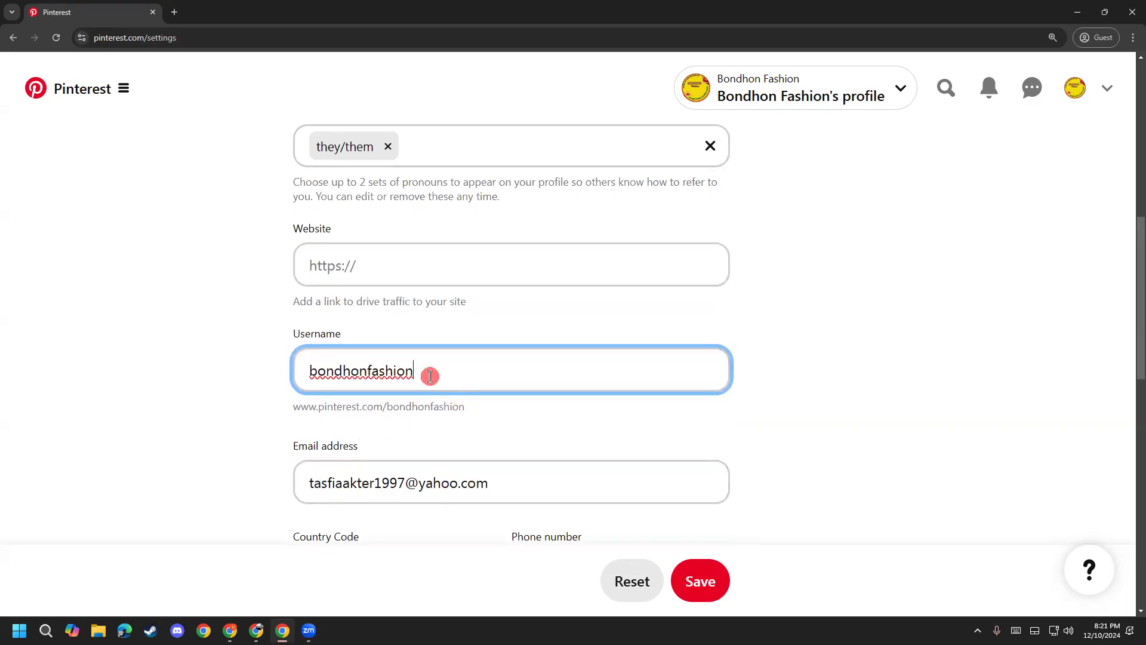
Step: Change the username to bondhon_fashion and save, confirming 'Profile saved!'
{"action": "type", "text": "1"}
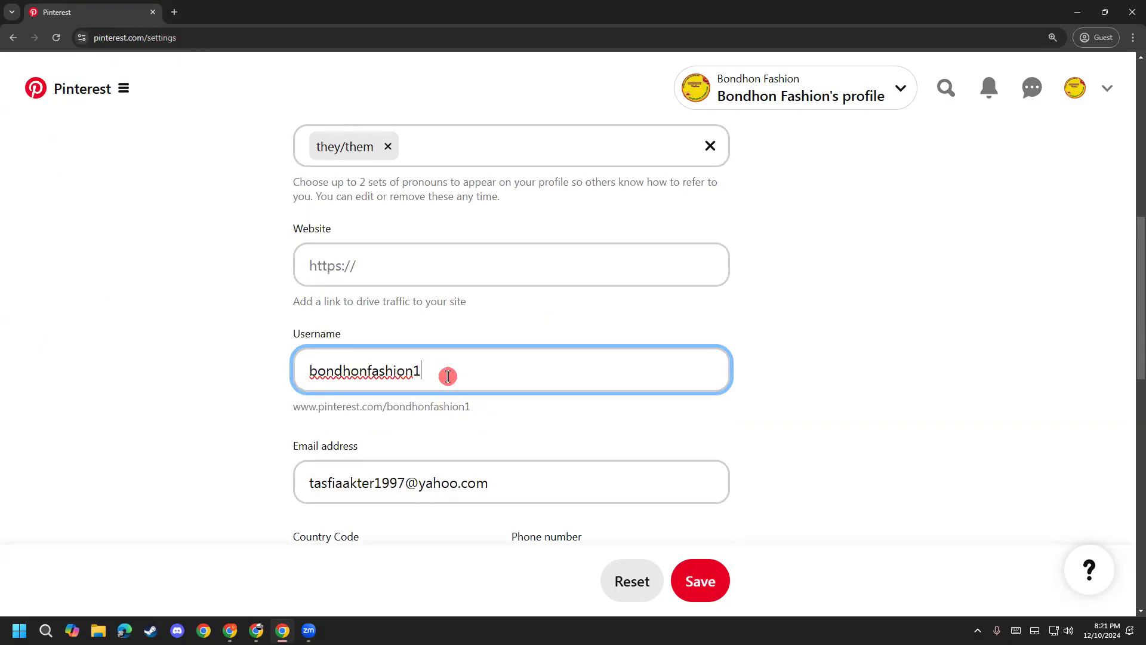
{"action": "key", "text": "BackSpace"}
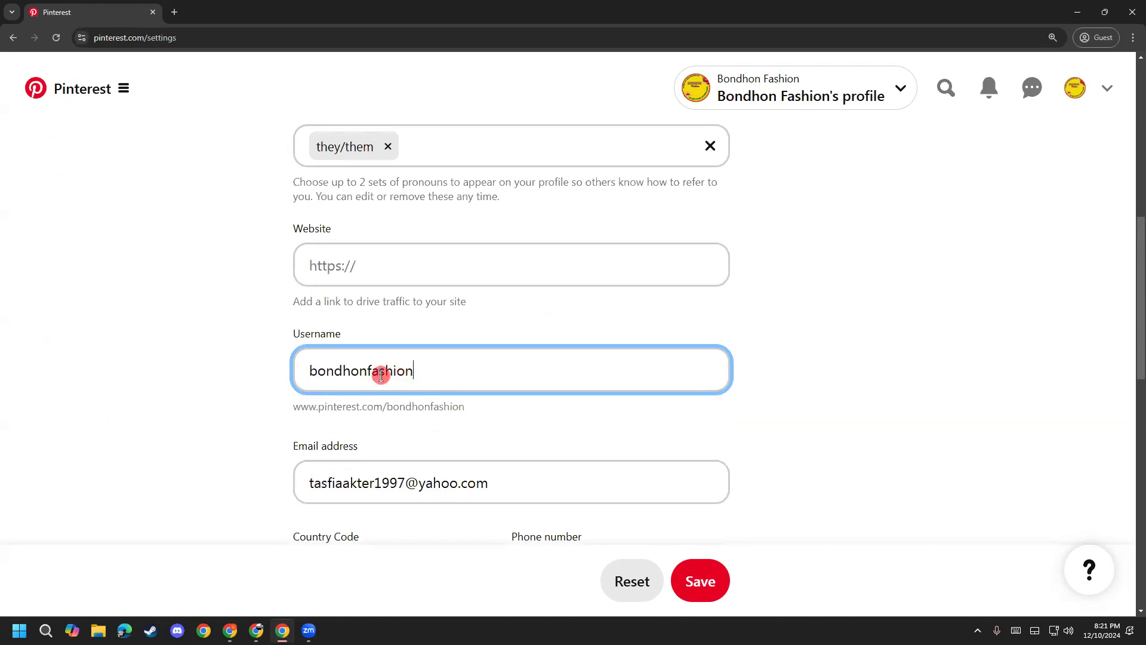
{"action": "type", "text": "_"}
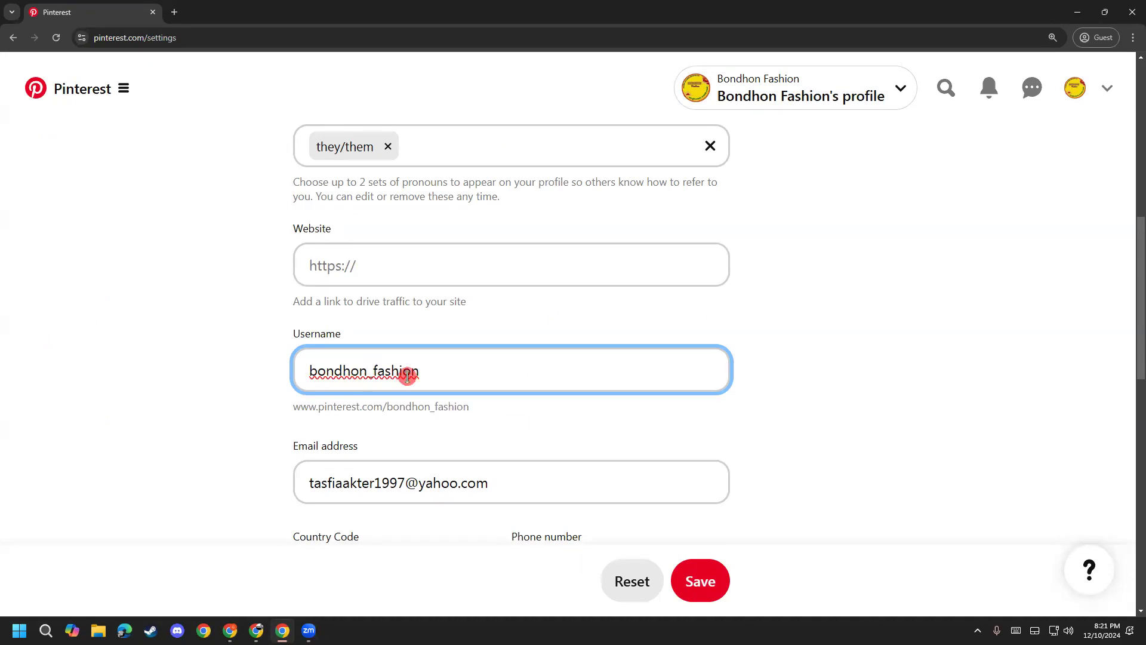
{"action": "left_click_drag", "start_coordinate": [470, 405], "coordinate": [399, 404]}
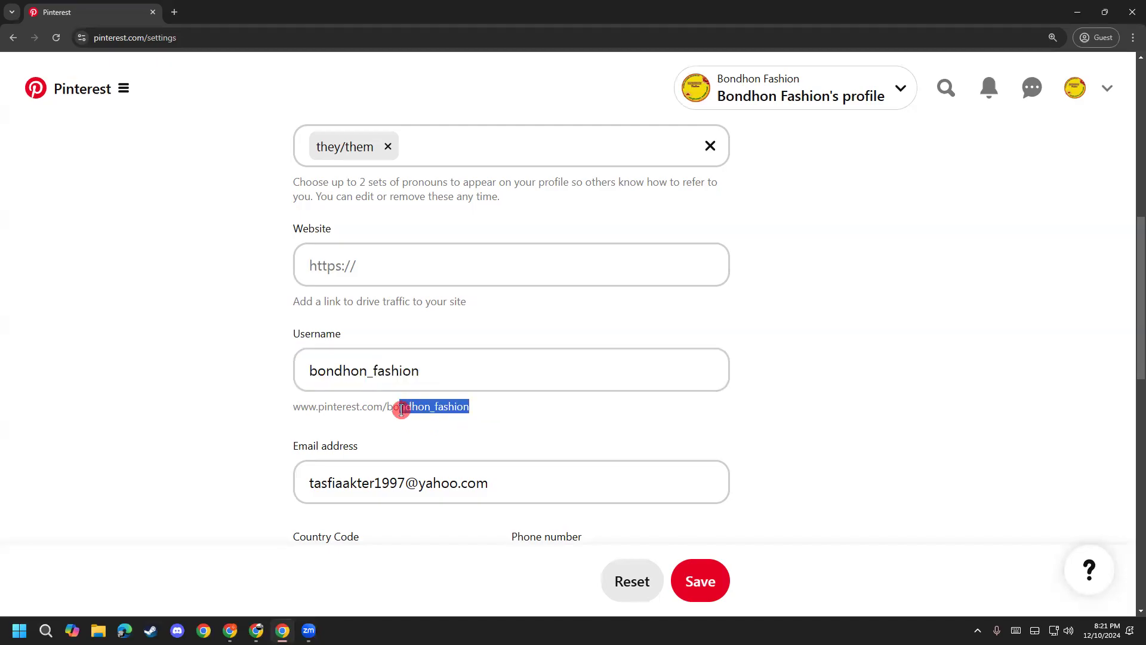
{"action": "left_click", "coordinate": [370, 371]}
{"action": "left_click", "coordinate": [481, 410]}
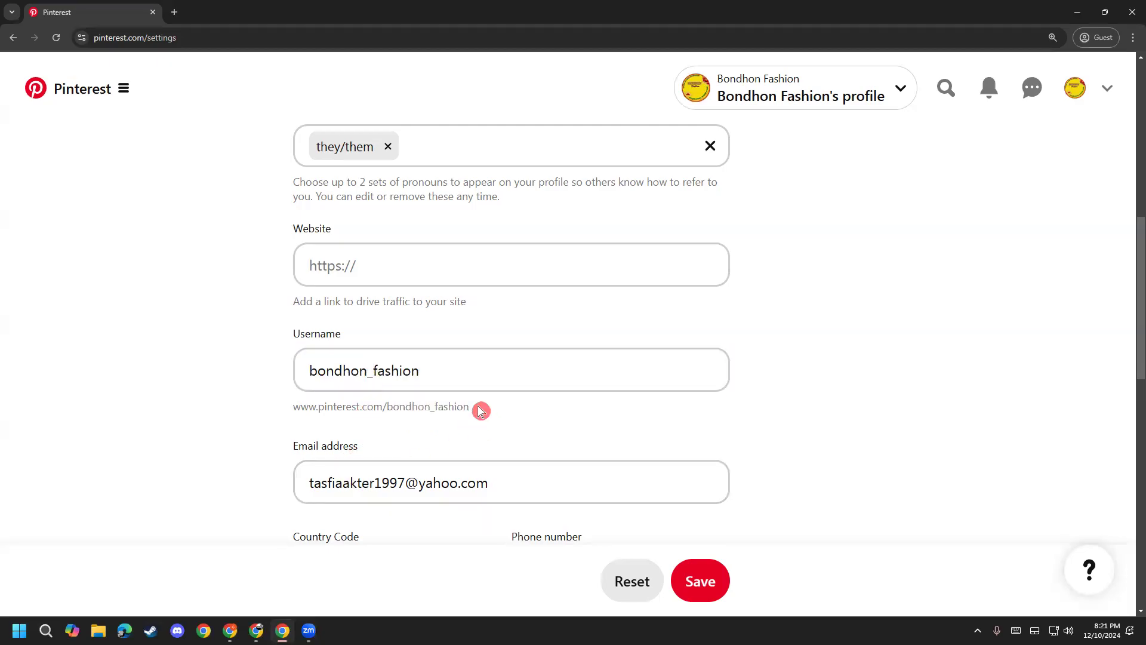
{"action": "left_click_drag", "start_coordinate": [481, 411], "coordinate": [385, 412]}
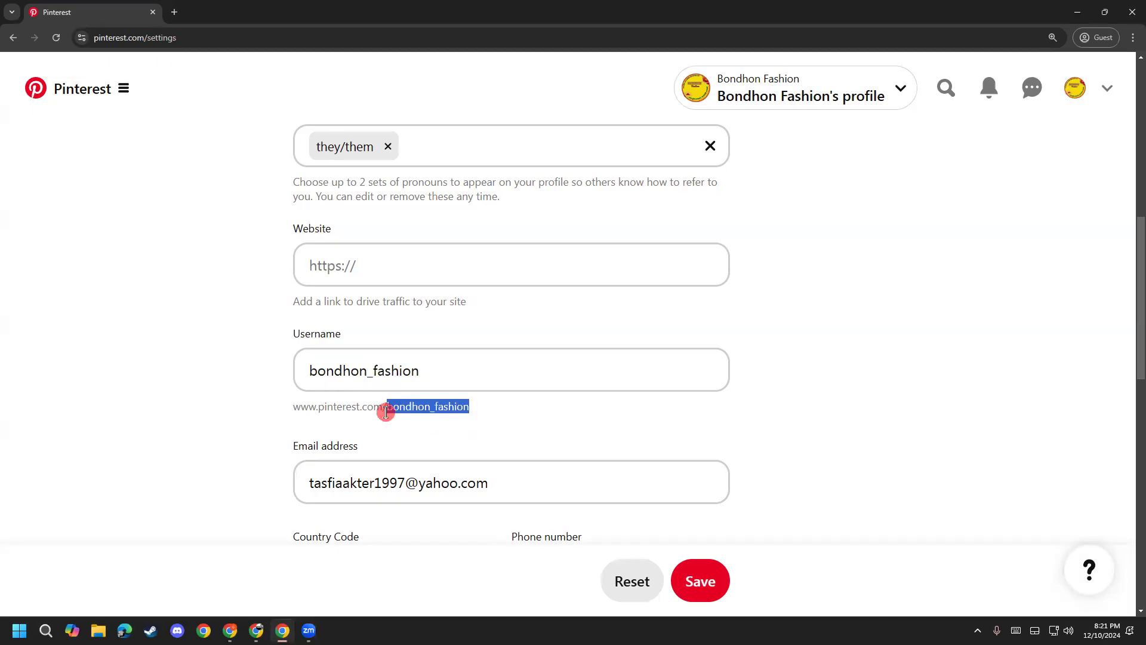
{"action": "left_click", "coordinate": [464, 403]}
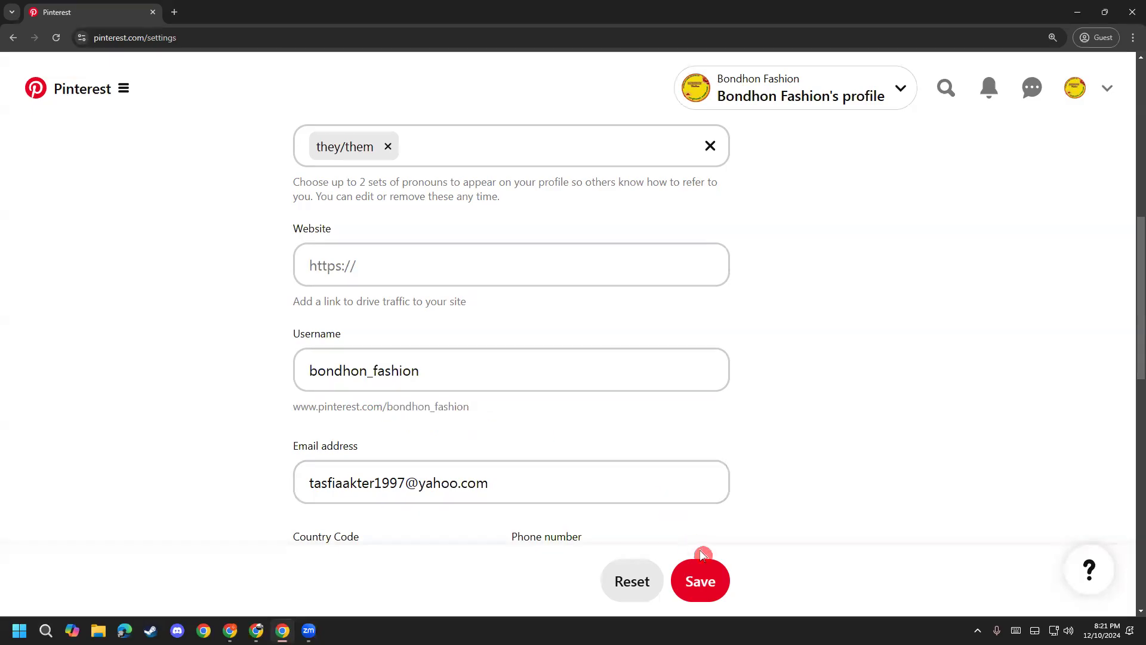
{"action": "left_click", "coordinate": [709, 583]}
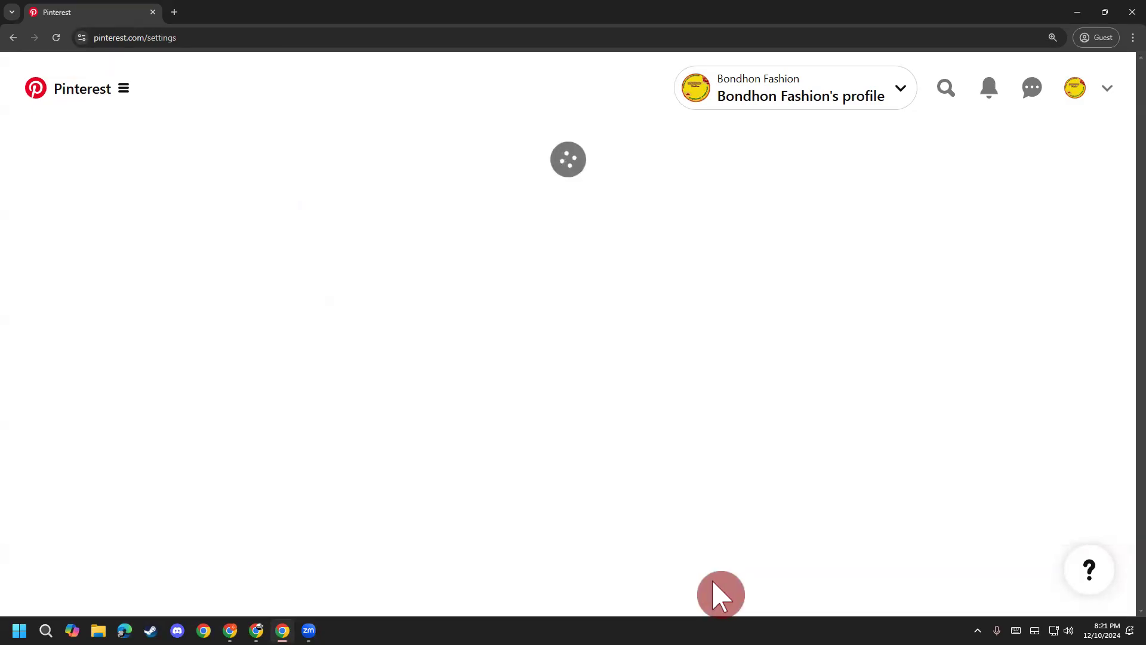
{"action": "scroll", "coordinate": [668, 393], "scroll_direction": "down", "scroll_amount": 7}
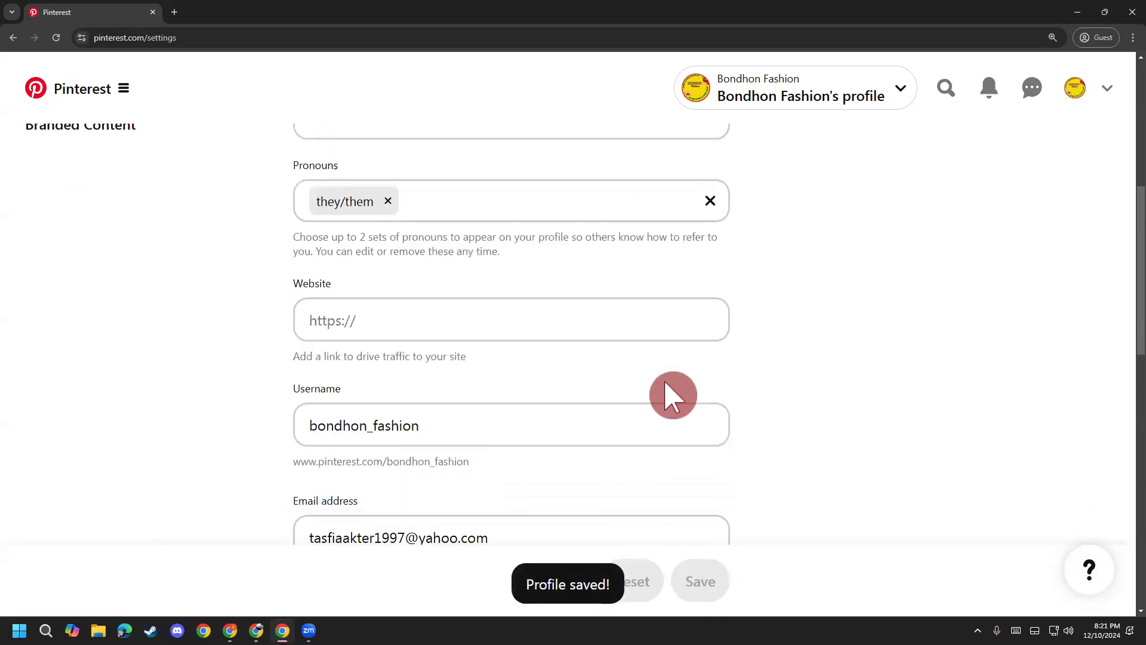
{"action": "scroll", "coordinate": [668, 398], "scroll_direction": "down", "scroll_amount": 3}
{"action": "scroll", "coordinate": [597, 387], "scroll_direction": "up", "scroll_amount": 1}
{"action": "left_click_drag", "start_coordinate": [470, 342], "coordinate": [294, 345]}
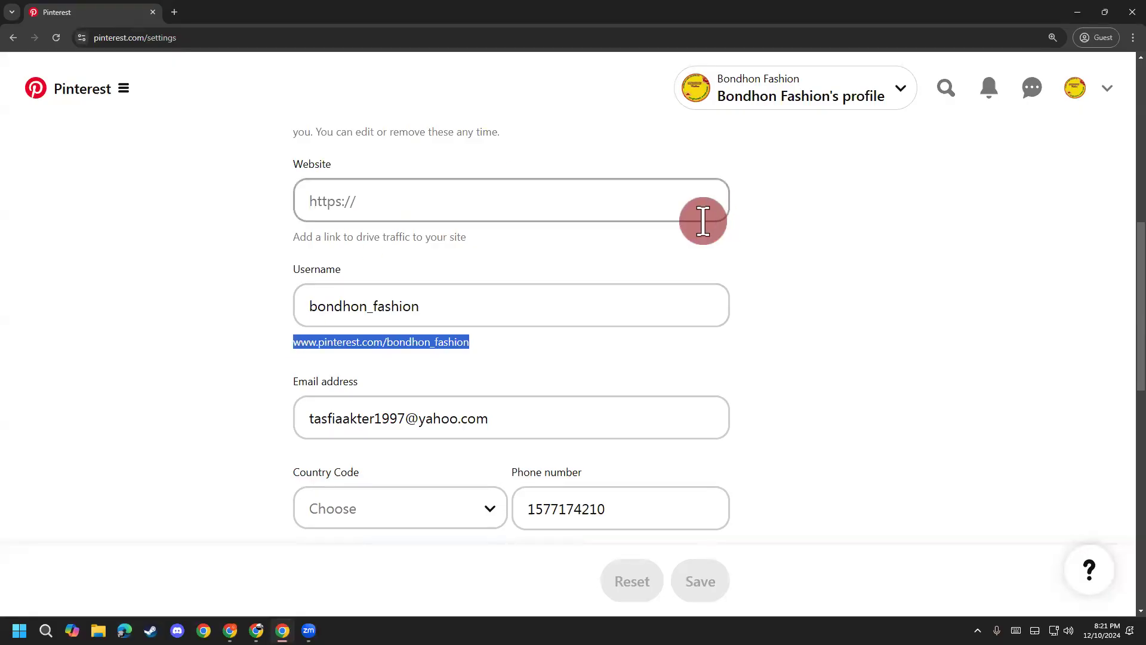
{"action": "left_click", "coordinate": [467, 373]}
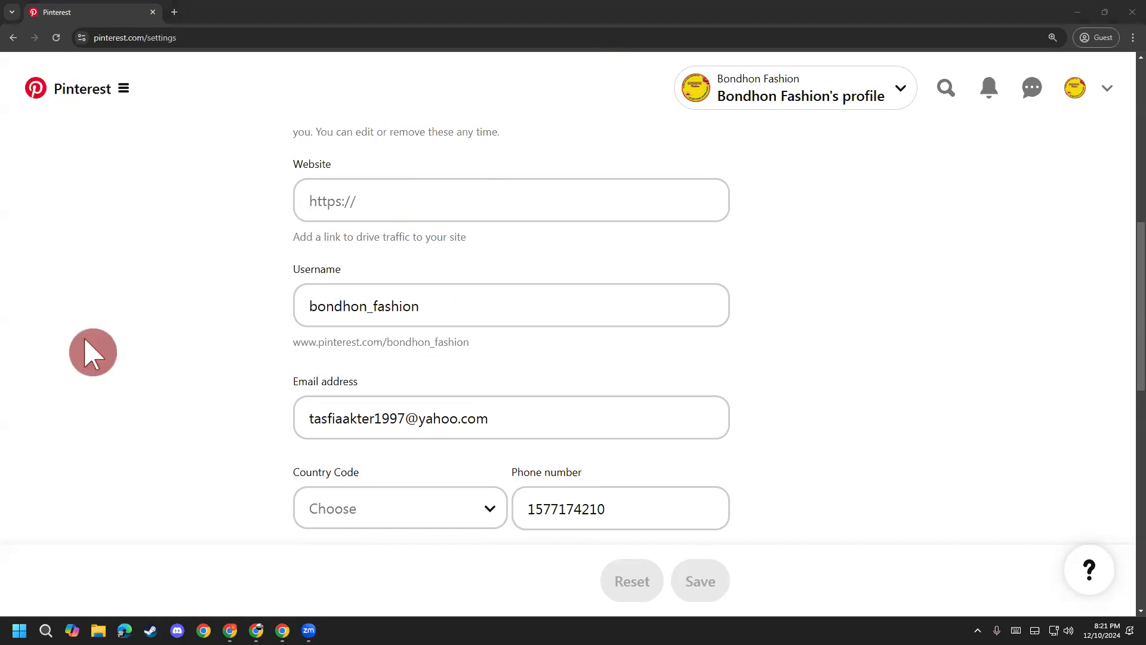
{"action": "left_click_drag", "start_coordinate": [276, 323], "coordinate": [481, 371]}
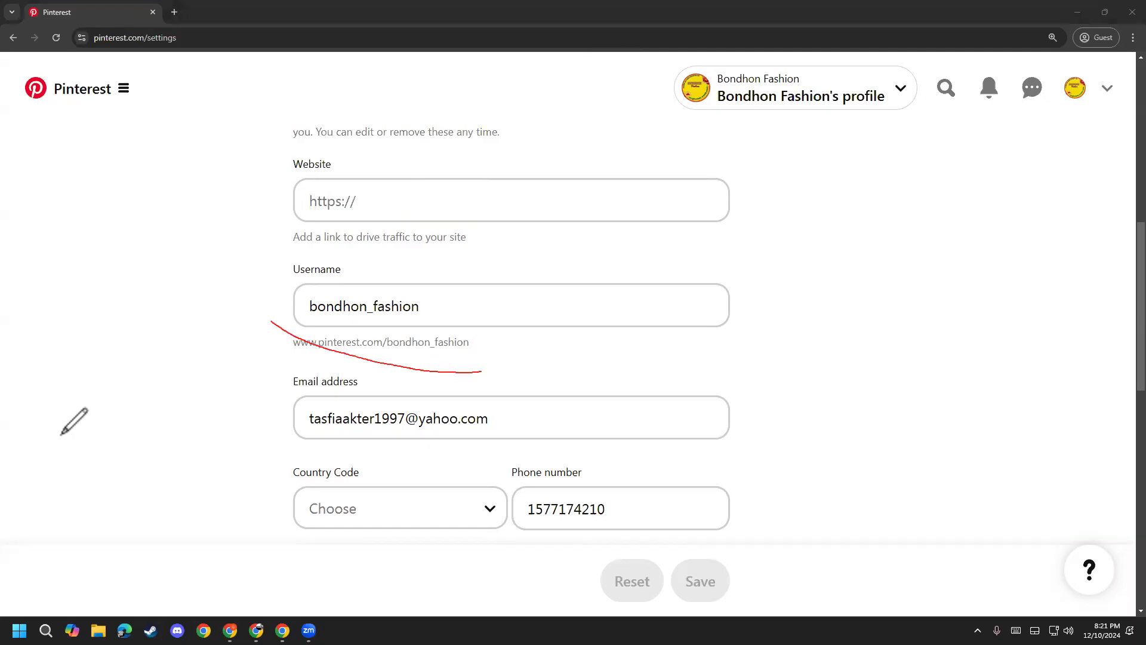
{"action": "key", "text": "e"}
{"action": "left_click", "coordinate": [362, 357]}
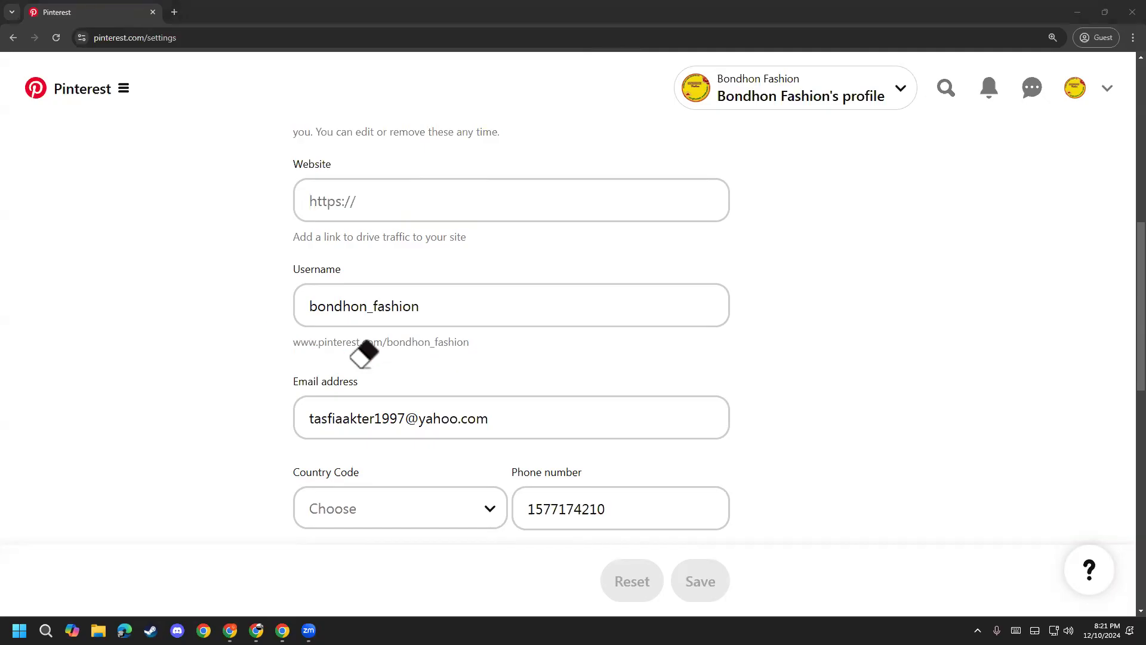
{"action": "key", "text": "p"}
{"action": "left_click_drag", "start_coordinate": [493, 365], "coordinate": [499, 307]}
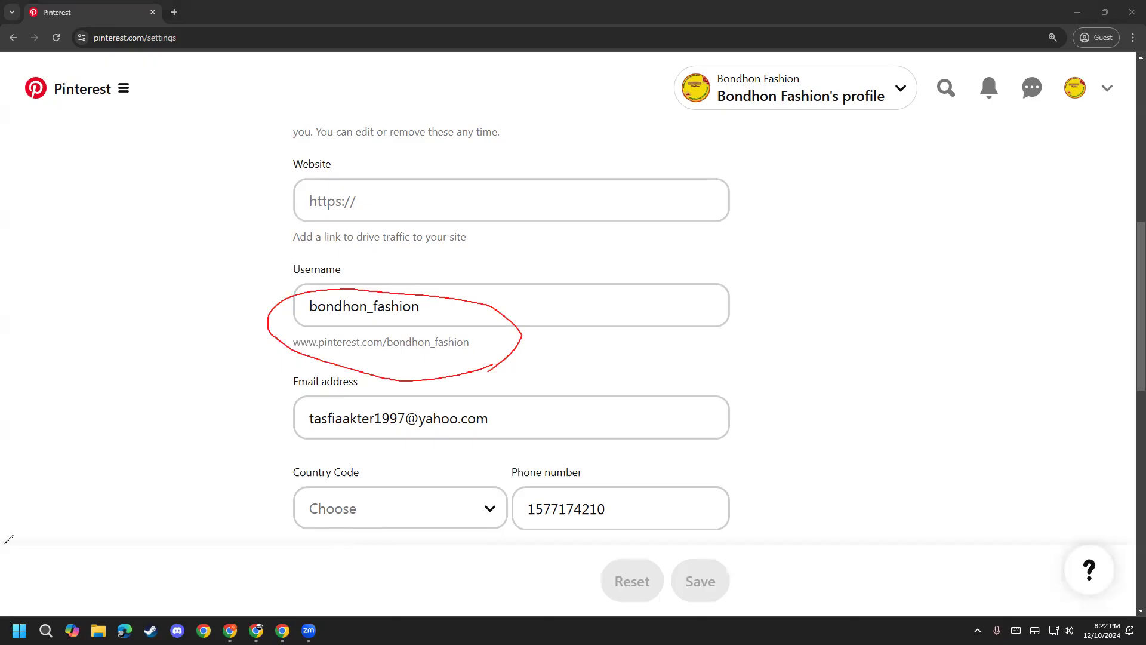
{"action": "key", "text": "e"}
{"action": "left_click", "coordinate": [298, 351]}
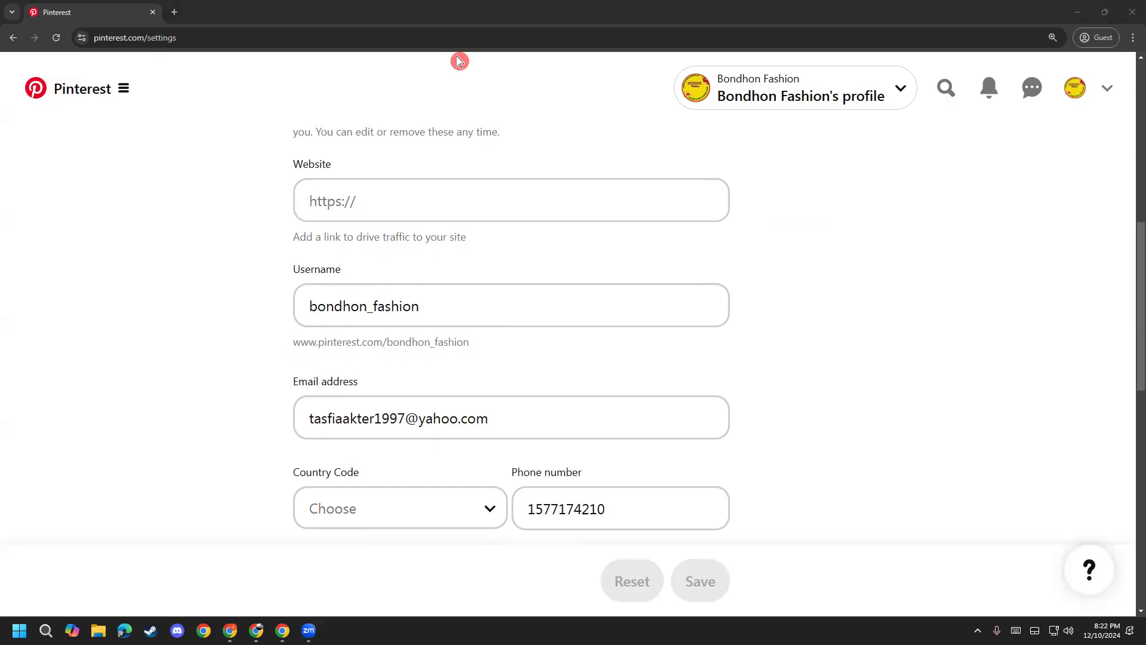
{"action": "left_click_drag", "start_coordinate": [469, 341], "coordinate": [287, 347]}
{"action": "left_click_drag", "start_coordinate": [295, 343], "coordinate": [341, 340]}
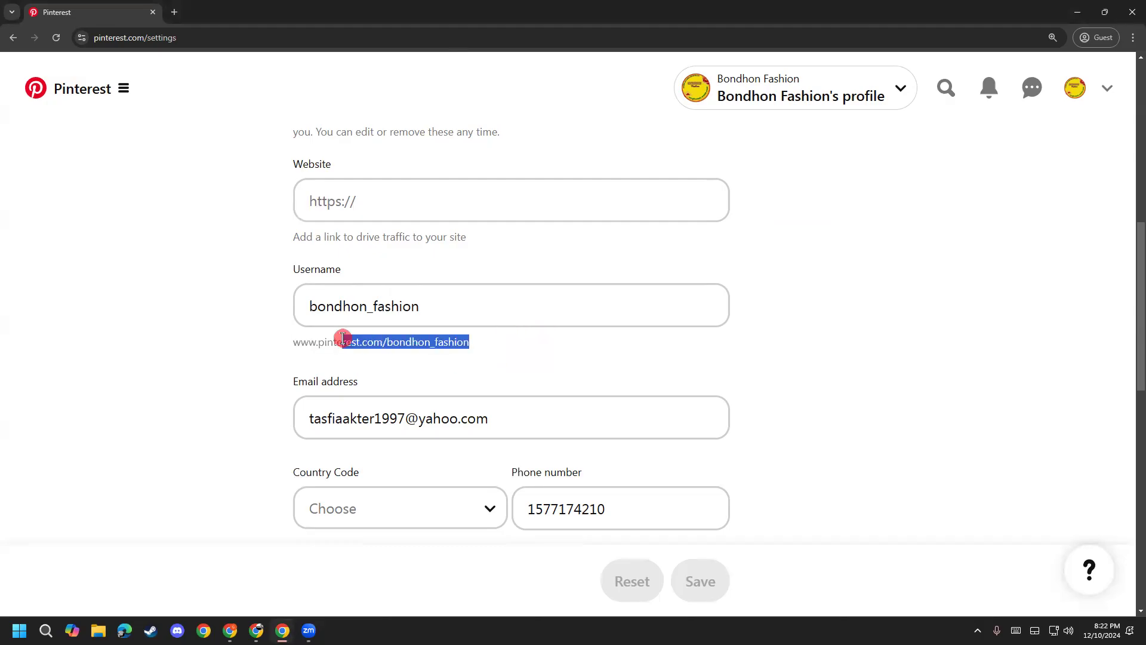
{"action": "scroll", "coordinate": [172, 387], "scroll_direction": "up", "scroll_amount": 10}
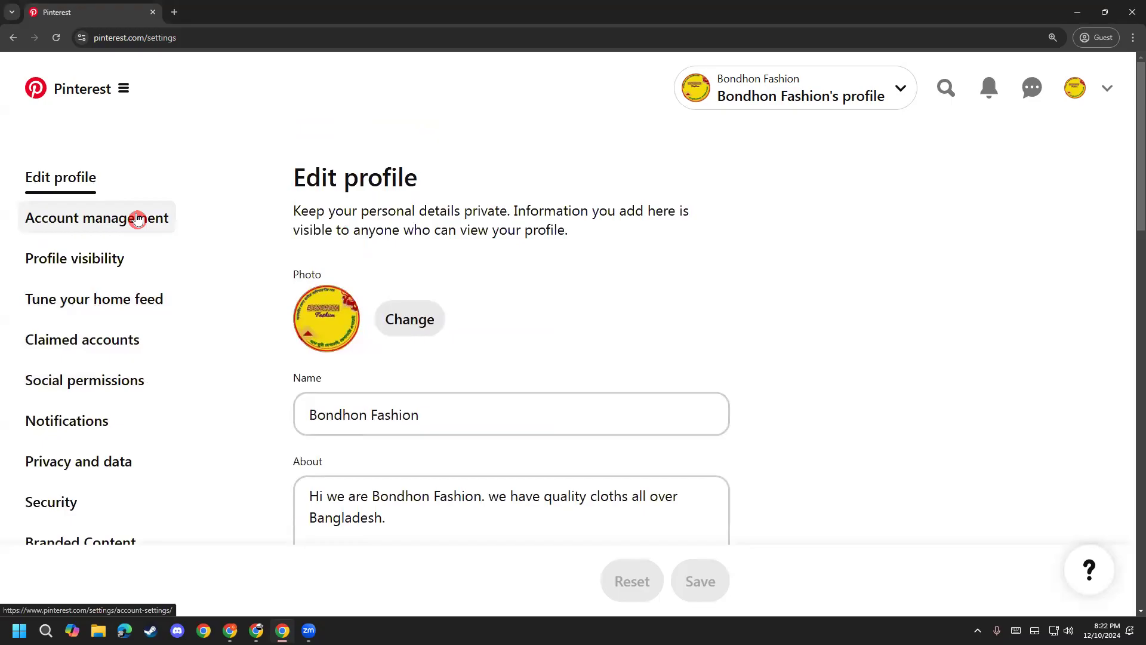
Step: Open Account management and scroll through the business account details
{"action": "left_click", "coordinate": [137, 219]}
{"action": "left_click", "coordinate": [97, 185]}
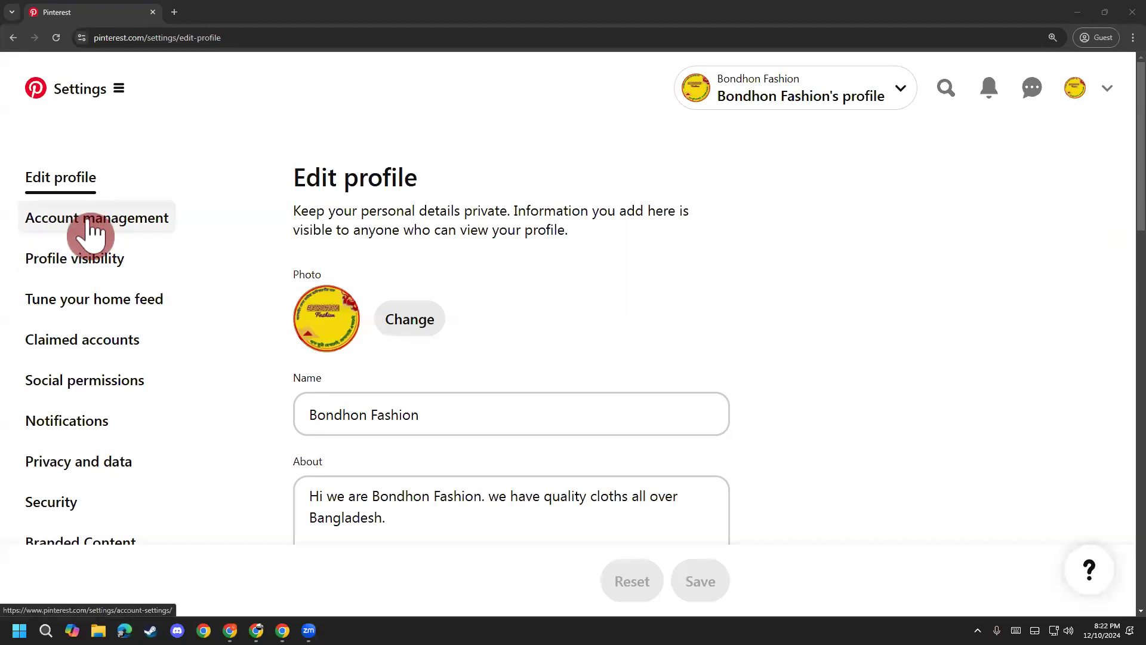
{"action": "left_click", "coordinate": [122, 230]}
{"action": "scroll", "coordinate": [265, 179], "scroll_direction": "down", "scroll_amount": 2}
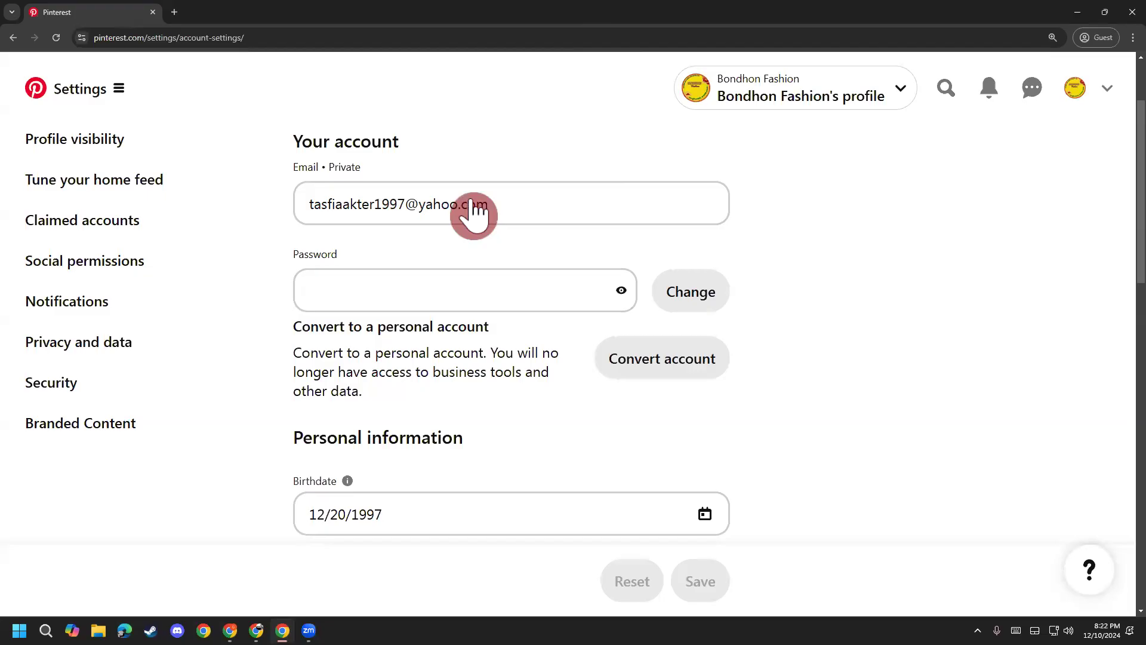
{"action": "scroll", "coordinate": [835, 287], "scroll_direction": "down", "scroll_amount": 3}
{"action": "scroll", "coordinate": [776, 287], "scroll_direction": "up", "scroll_amount": 5}
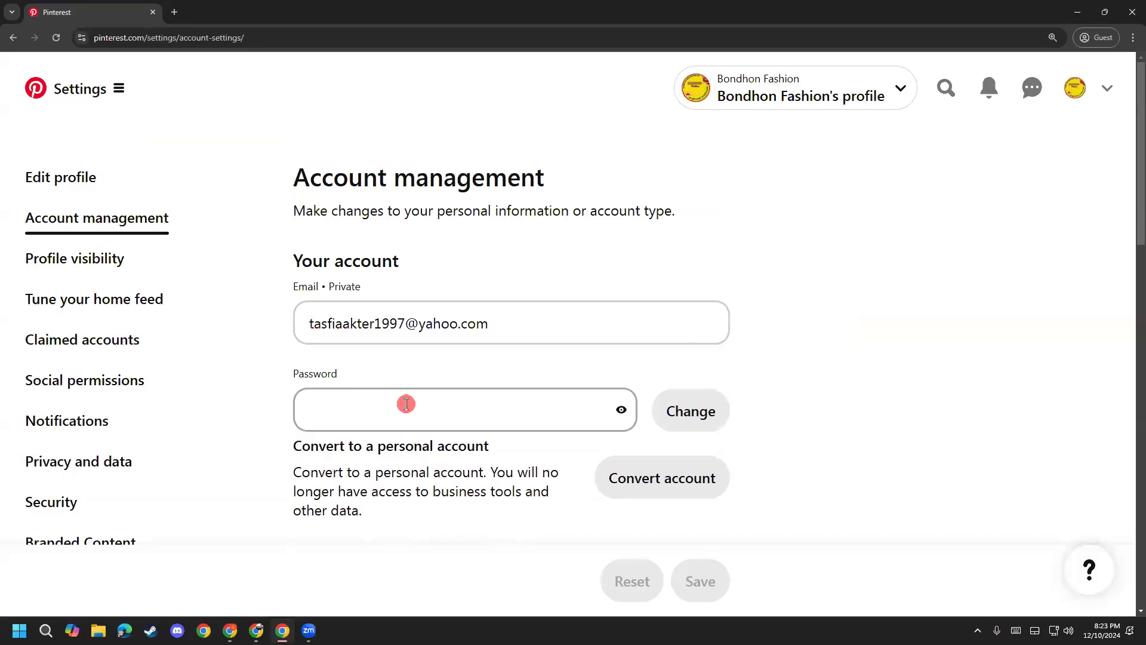
{"action": "scroll", "coordinate": [361, 398], "scroll_direction": "down", "scroll_amount": 1}
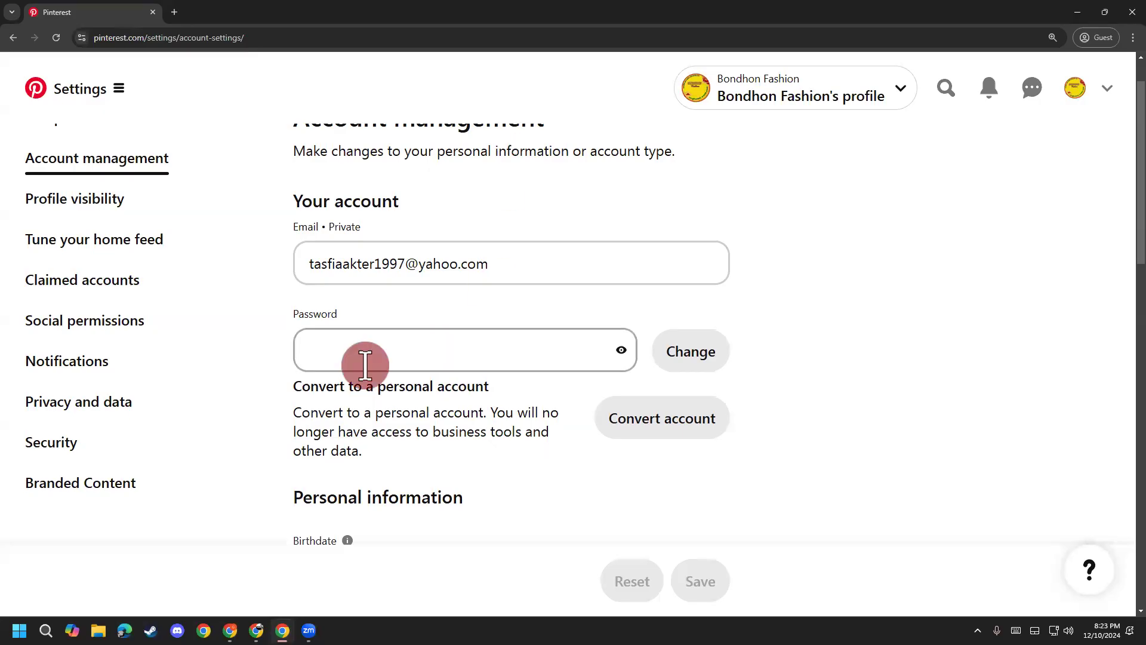
{"action": "scroll", "coordinate": [363, 366], "scroll_direction": "down", "scroll_amount": 4}
{"action": "scroll", "coordinate": [334, 328], "scroll_direction": "down", "scroll_amount": 1}
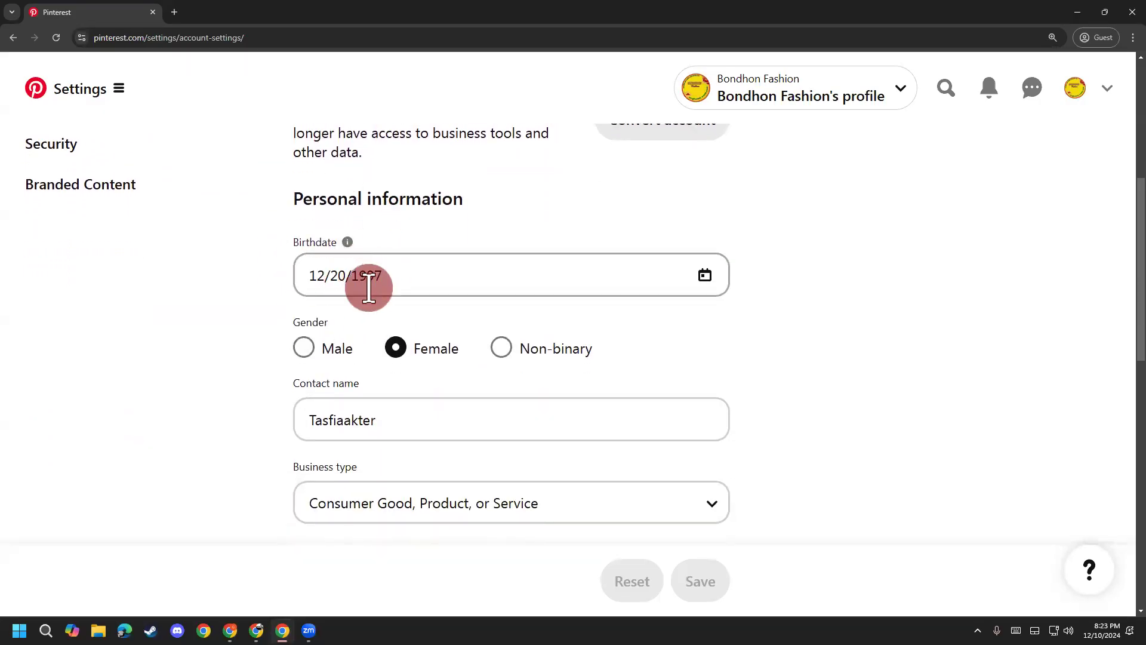
{"action": "scroll", "coordinate": [388, 280], "scroll_direction": "down", "scroll_amount": 2}
{"action": "scroll", "coordinate": [322, 295], "scroll_direction": "down", "scroll_amount": 1}
{"action": "scroll", "coordinate": [411, 251], "scroll_direction": "down", "scroll_amount": 2}
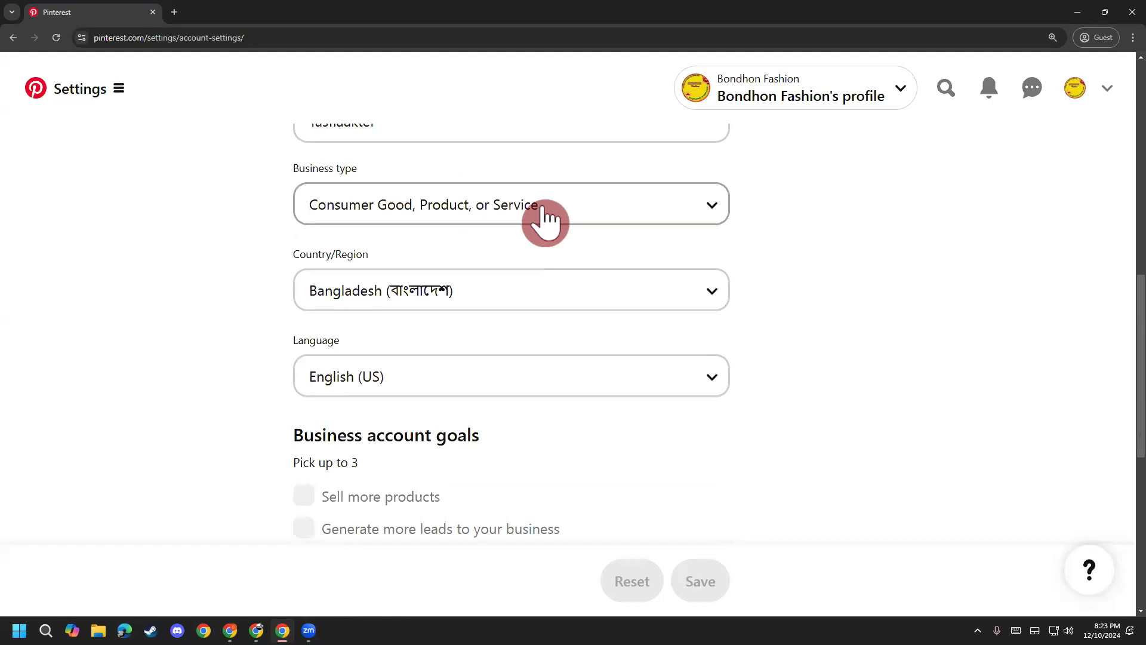
Step: Check the Business type list without changing it, then go to Profile visibility
{"action": "left_click", "coordinate": [724, 206]}
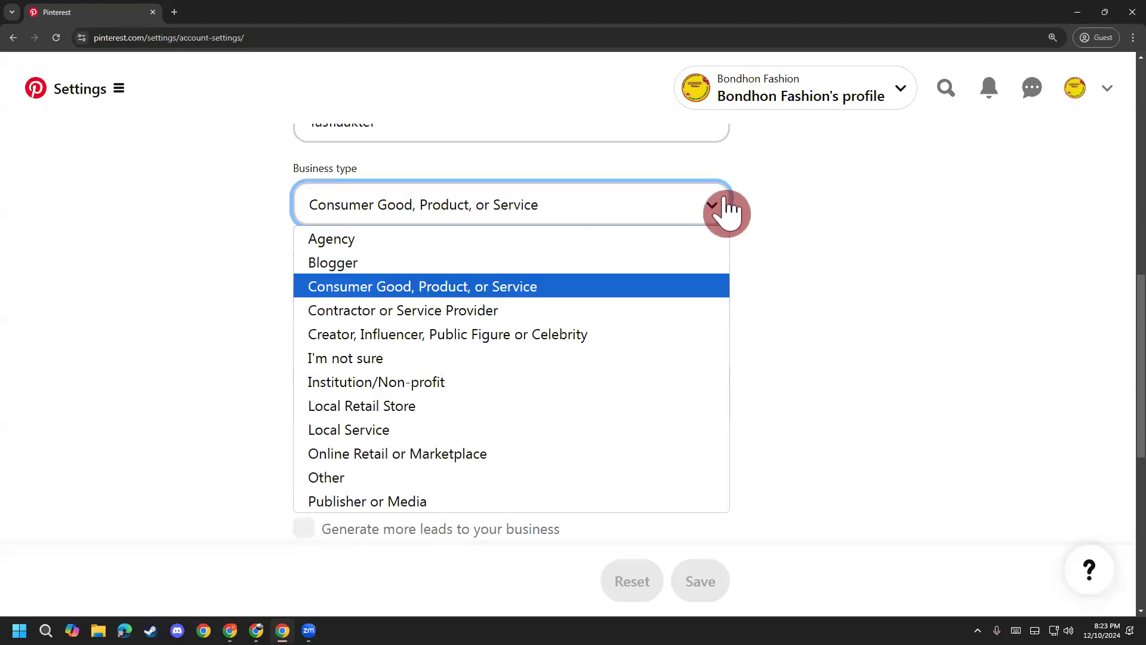
{"action": "left_click", "coordinate": [726, 209]}
{"action": "scroll", "coordinate": [537, 216], "scroll_direction": "down", "scroll_amount": 4}
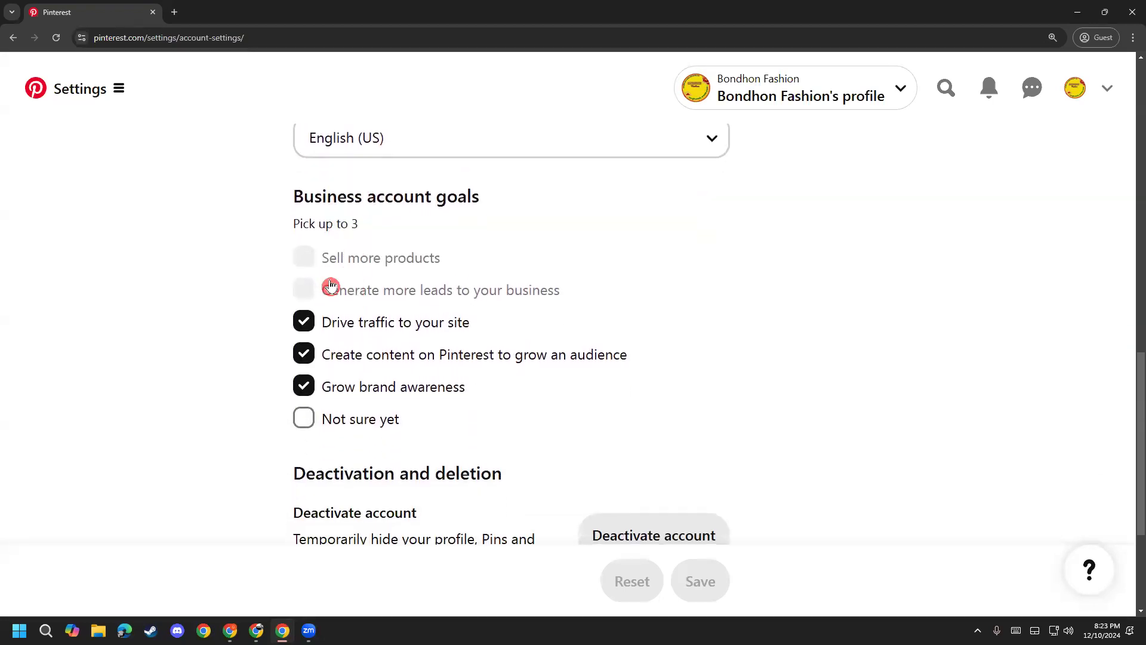
{"action": "scroll", "coordinate": [331, 285], "scroll_direction": "down", "scroll_amount": 4}
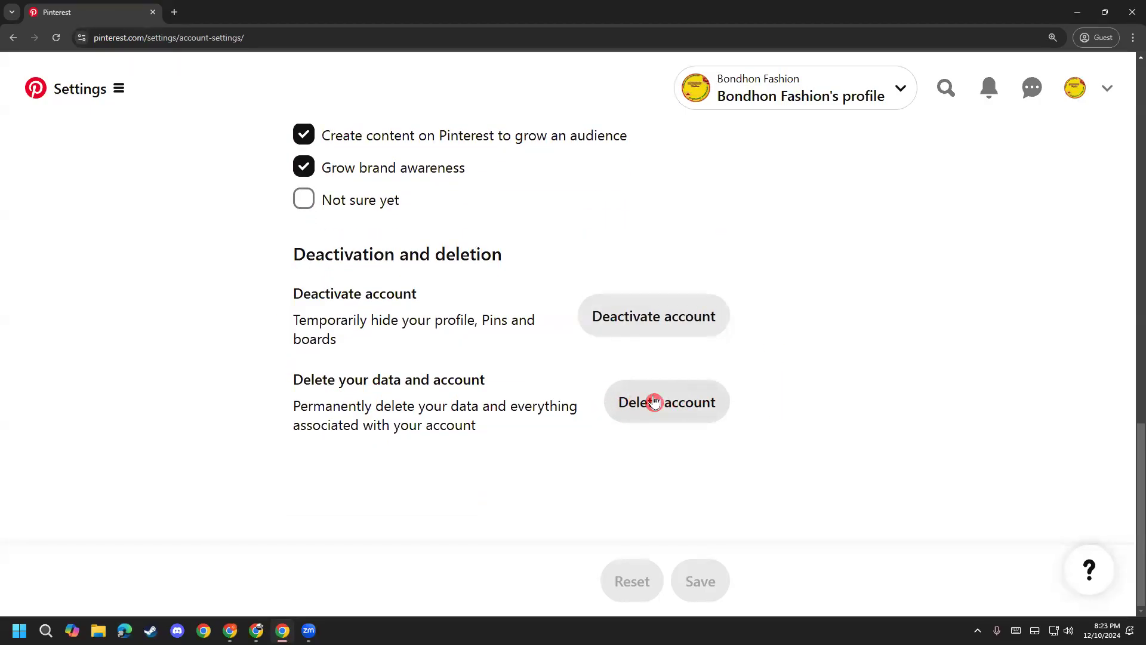
{"action": "scroll", "coordinate": [231, 399], "scroll_direction": "up", "scroll_amount": 15}
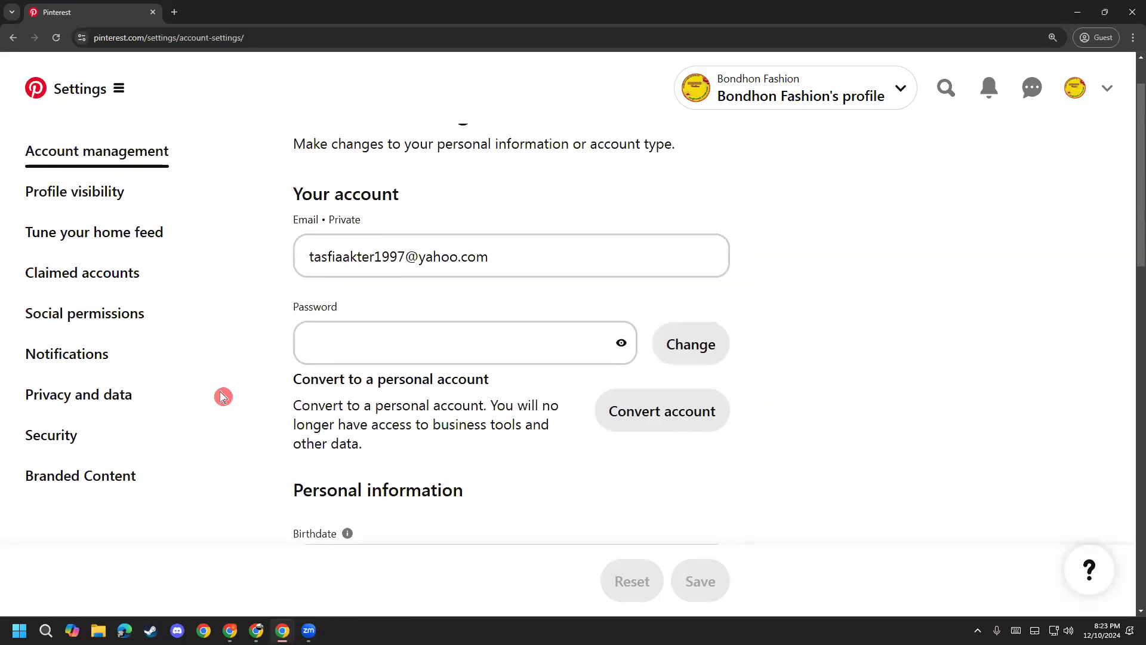
{"action": "left_click", "coordinate": [110, 269]}
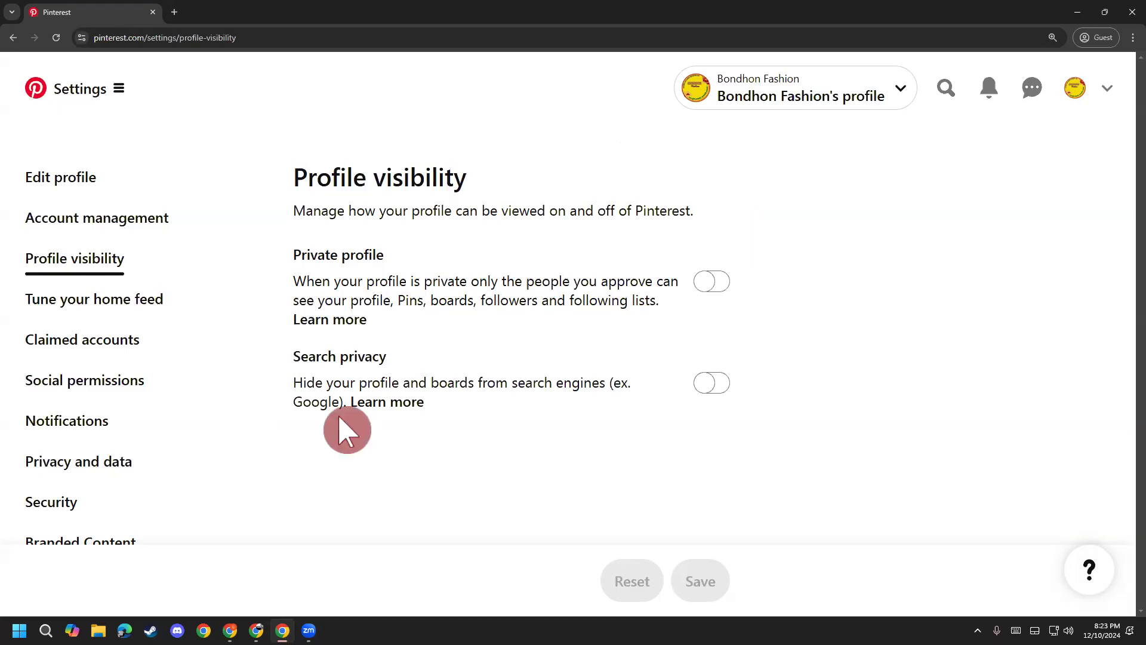
{"action": "left_click", "coordinate": [724, 292]}
{"action": "left_click", "coordinate": [781, 234]}
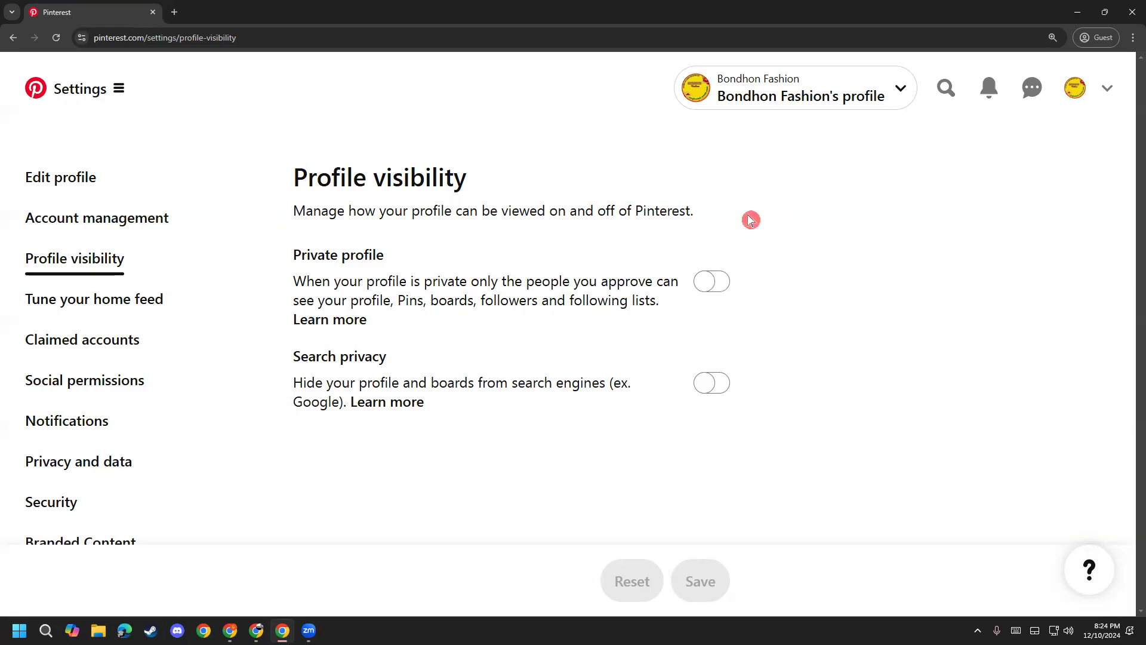
{"action": "left_click_drag", "start_coordinate": [379, 261], "coordinate": [313, 258]}
{"action": "left_click", "coordinate": [428, 261]}
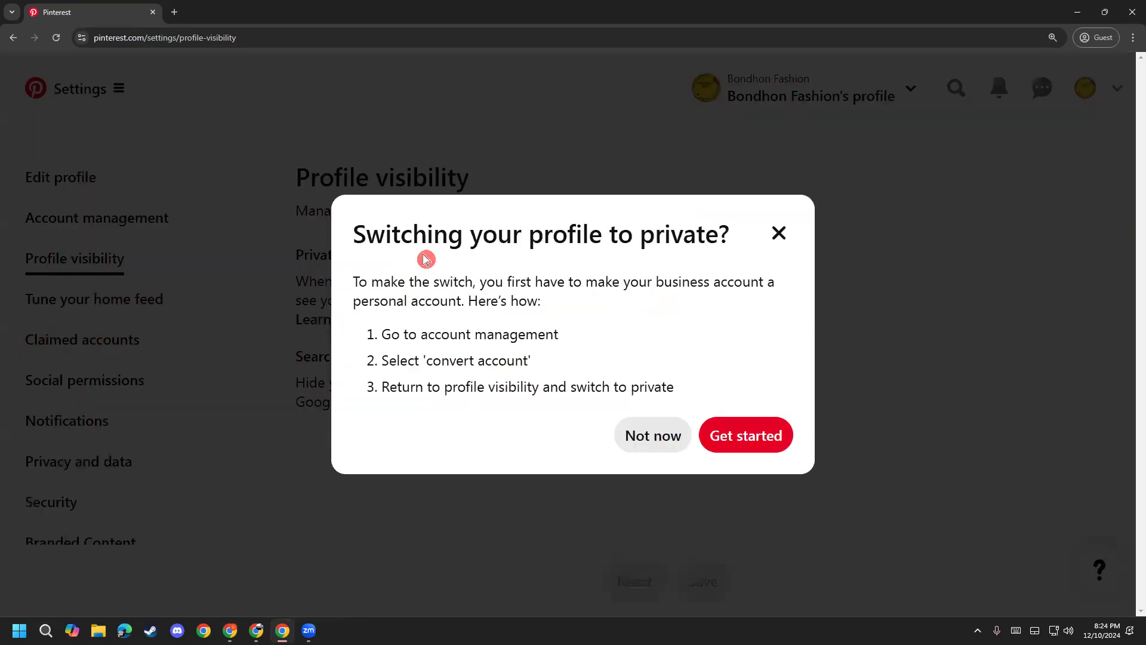
{"action": "left_click", "coordinate": [779, 233]}
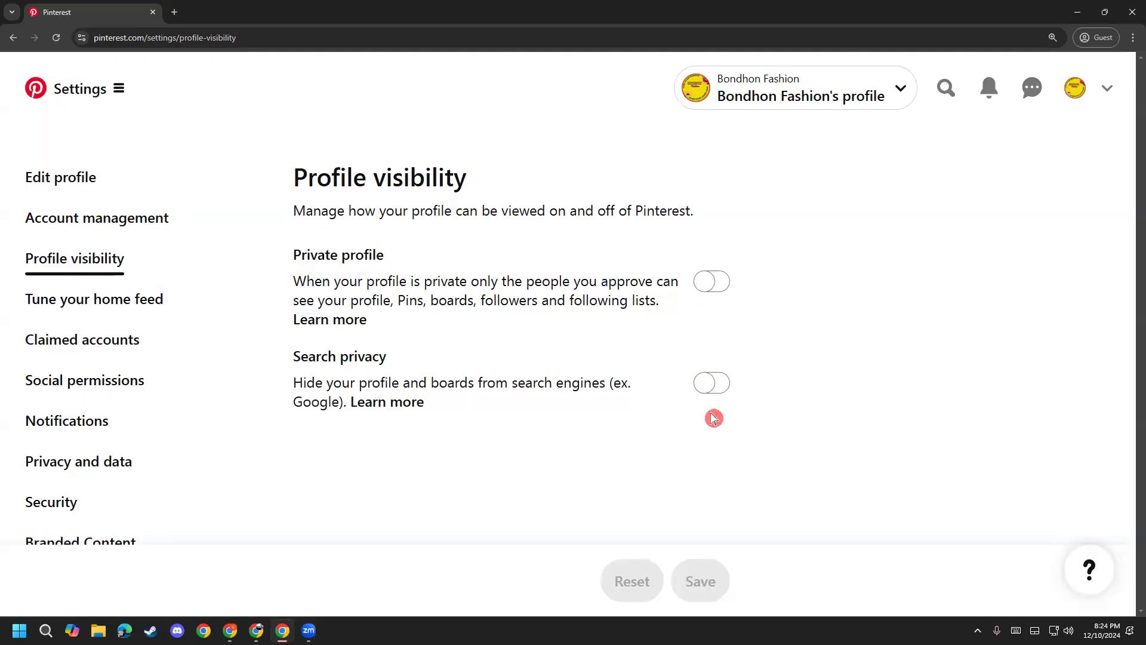
{"action": "left_click", "coordinate": [139, 306]}
Step: Glance over Tune your home feed, then move to Claimed accounts
{"action": "left_click", "coordinate": [88, 308]}
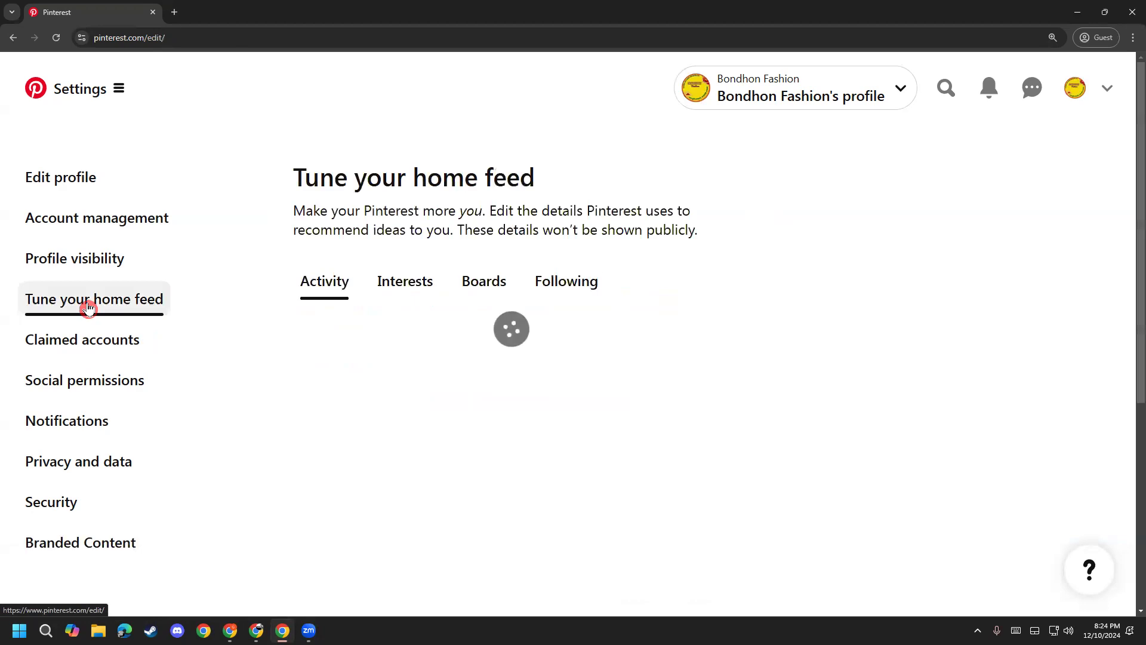
{"action": "scroll", "coordinate": [198, 300], "scroll_direction": "down", "scroll_amount": 1}
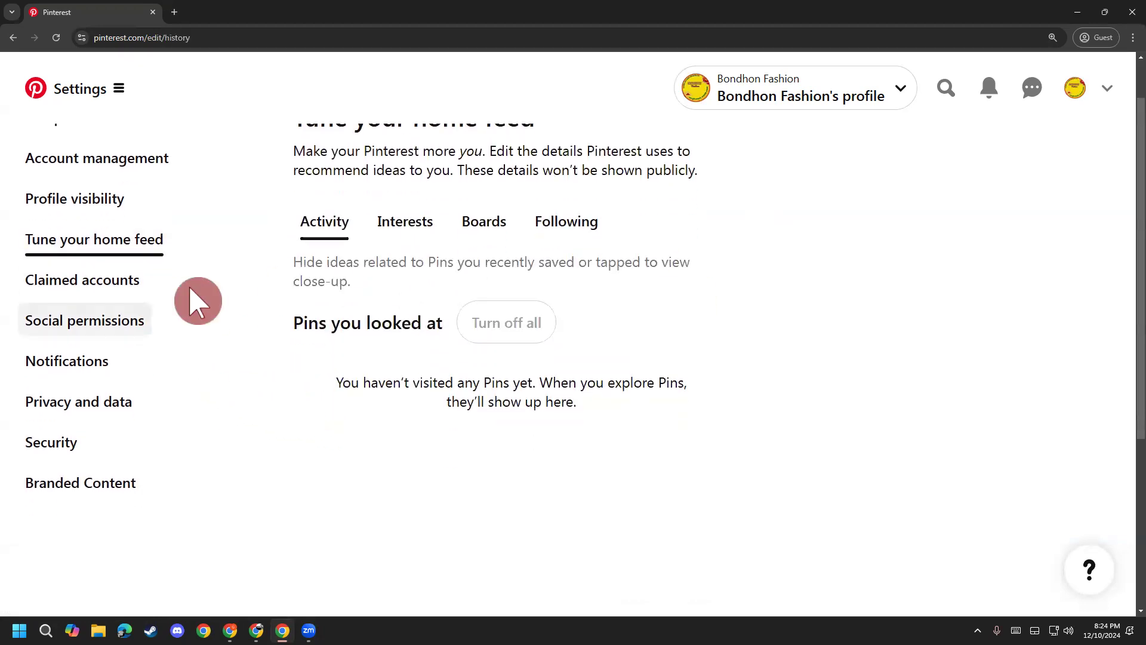
{"action": "left_click", "coordinate": [129, 280]}
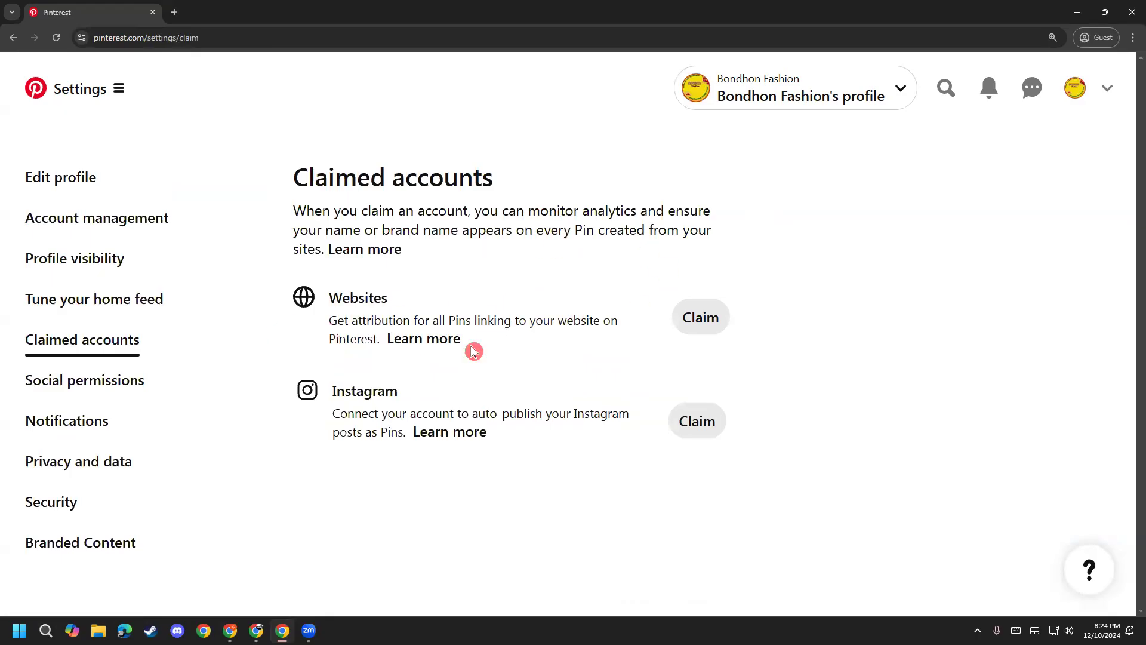
Step: Highlight and deselect the Websites heading text, then go to Social permissions
{"action": "left_click_drag", "start_coordinate": [323, 302], "coordinate": [385, 299]}
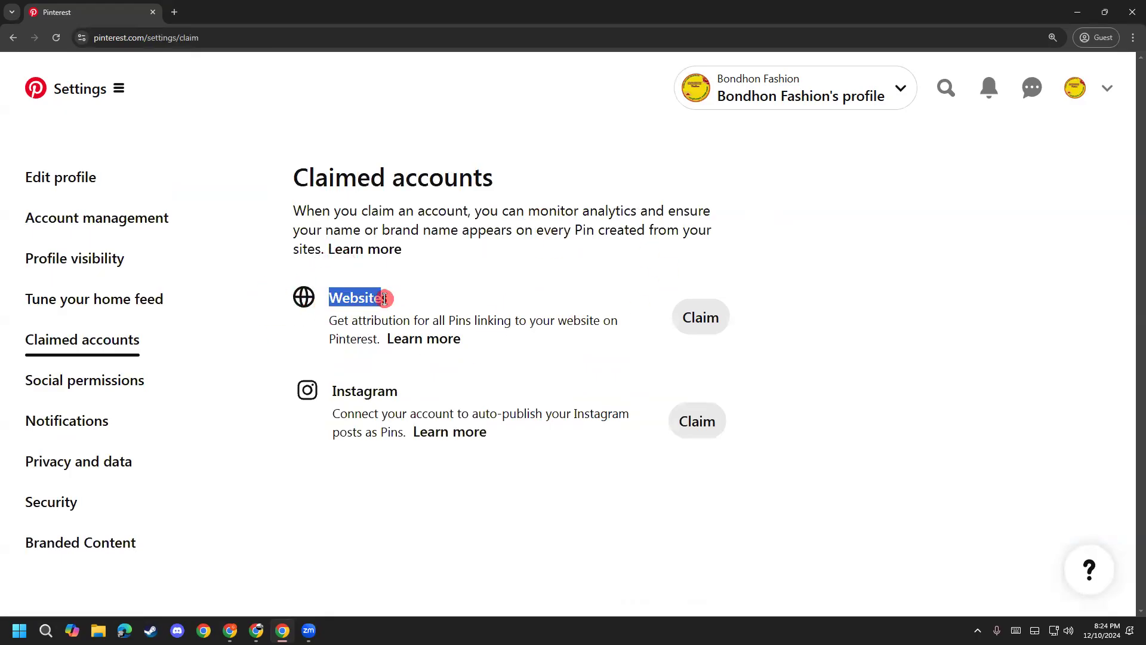
{"action": "left_click", "coordinate": [380, 310]}
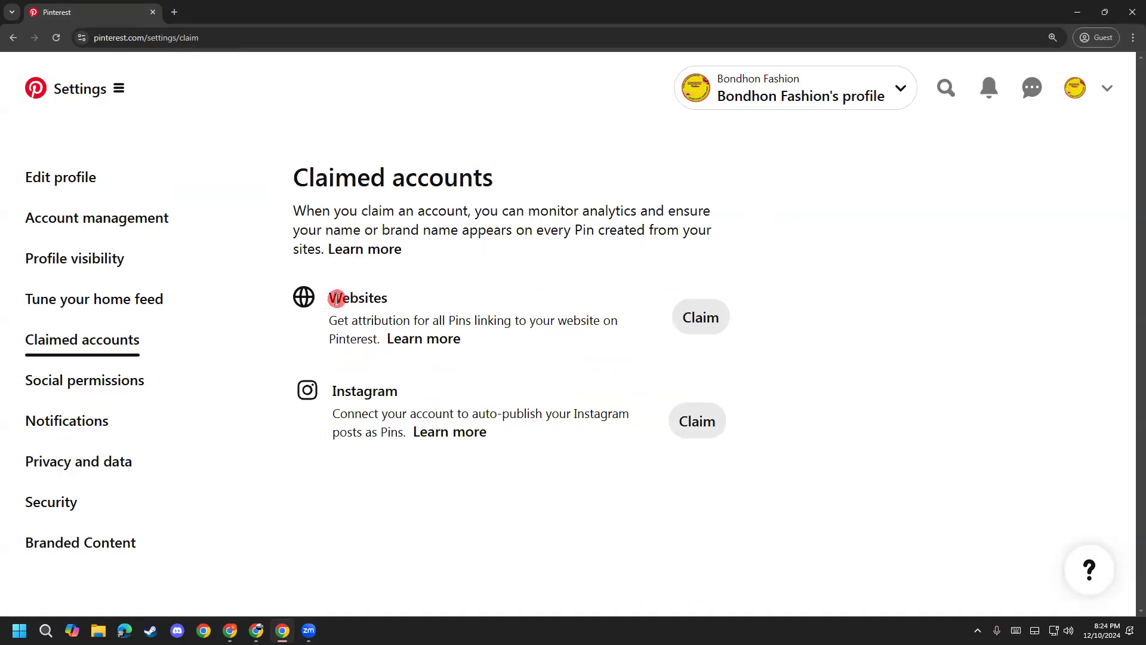
{"action": "left_click_drag", "start_coordinate": [336, 298], "coordinate": [402, 312]}
{"action": "left_click", "coordinate": [401, 312]}
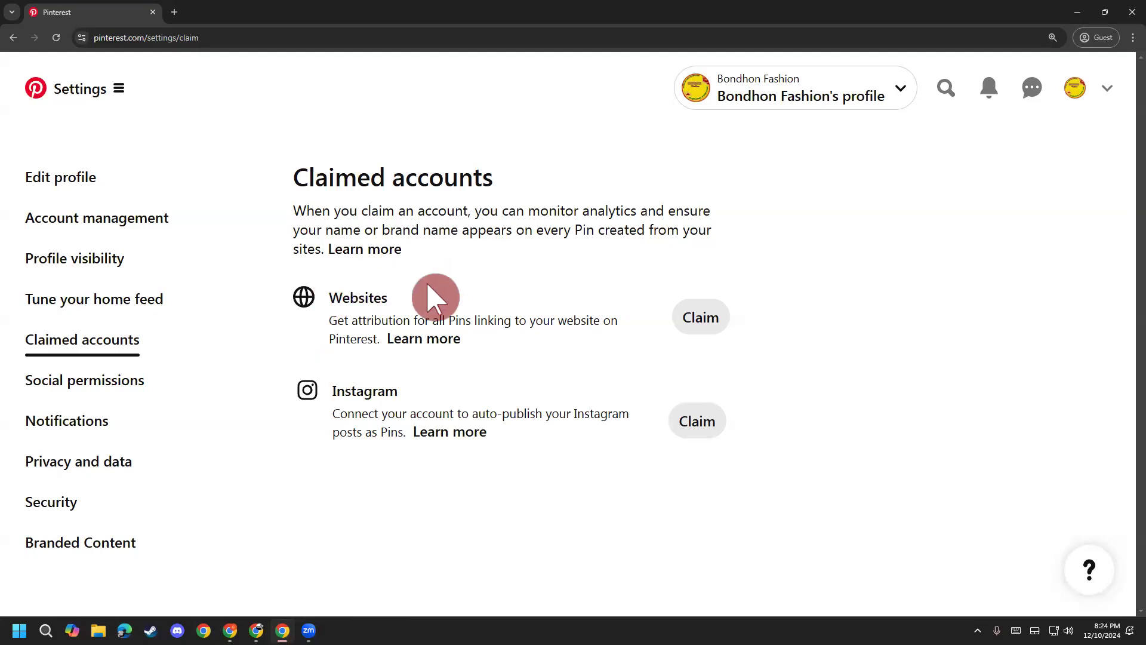
{"action": "left_click_drag", "start_coordinate": [333, 288], "coordinate": [428, 302]}
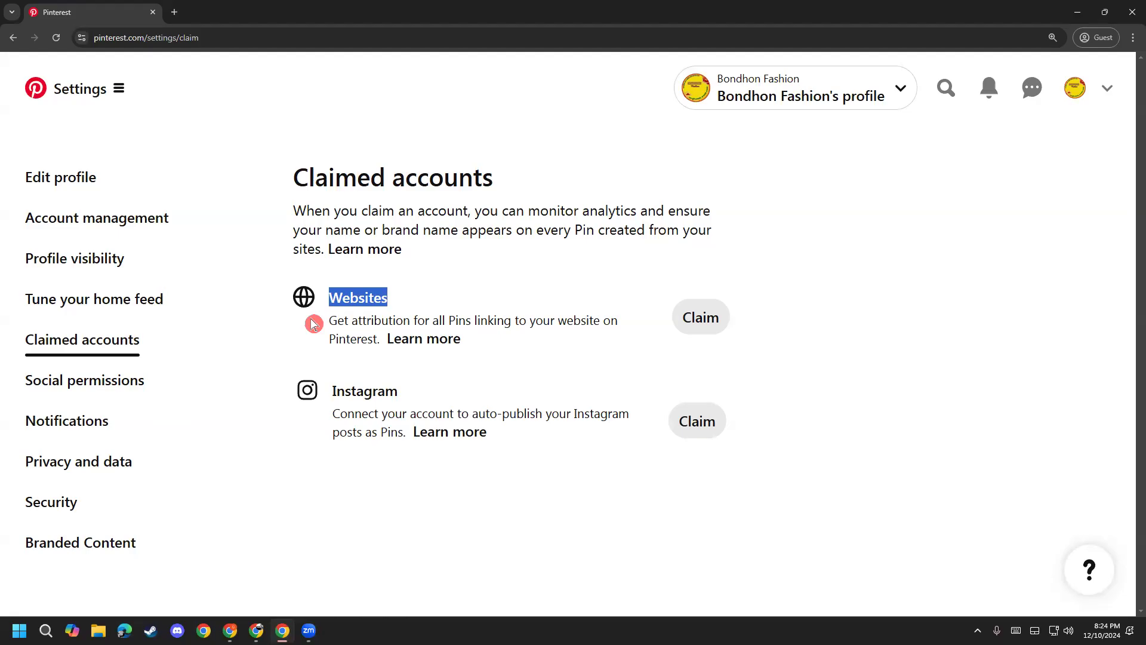
{"action": "left_click", "coordinate": [410, 309]}
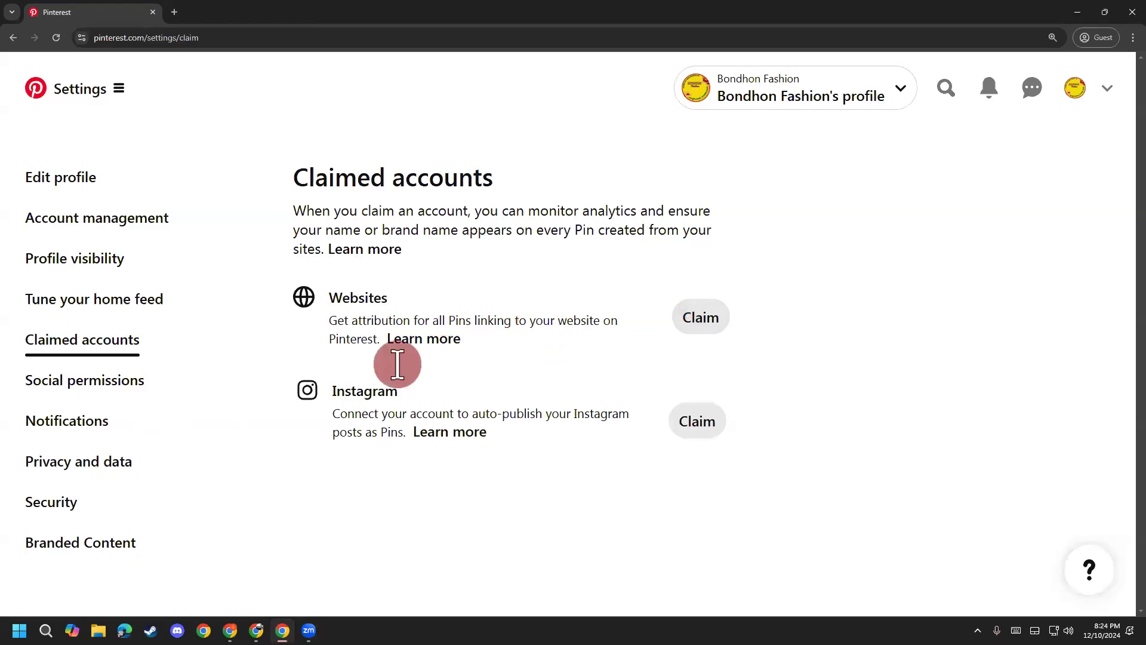
{"action": "left_click", "coordinate": [107, 387]}
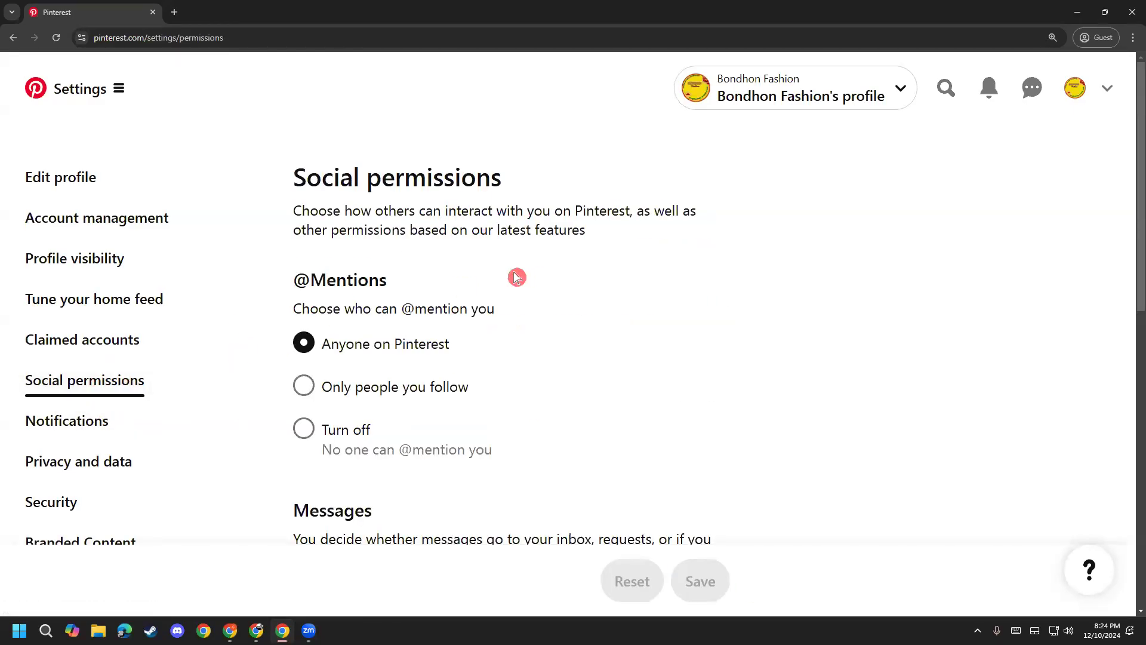
{"action": "scroll", "coordinate": [169, 381], "scroll_direction": "down", "scroll_amount": 1}
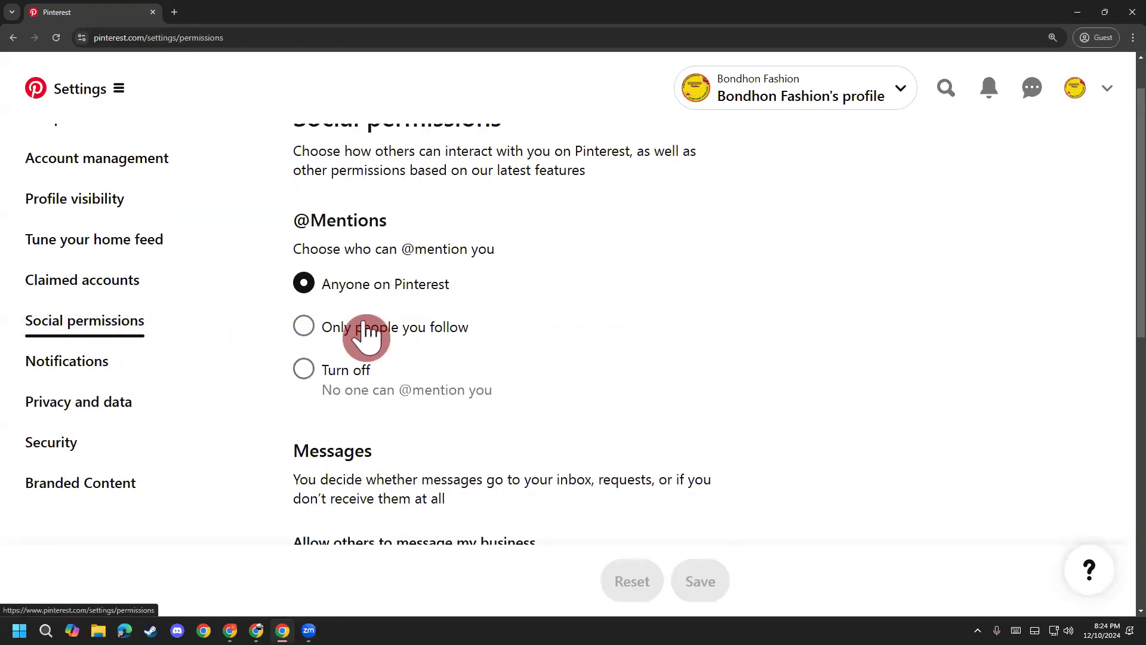
{"action": "scroll", "coordinate": [370, 311], "scroll_direction": "down", "scroll_amount": 1}
{"action": "scroll", "coordinate": [412, 322], "scroll_direction": "up", "scroll_amount": 1}
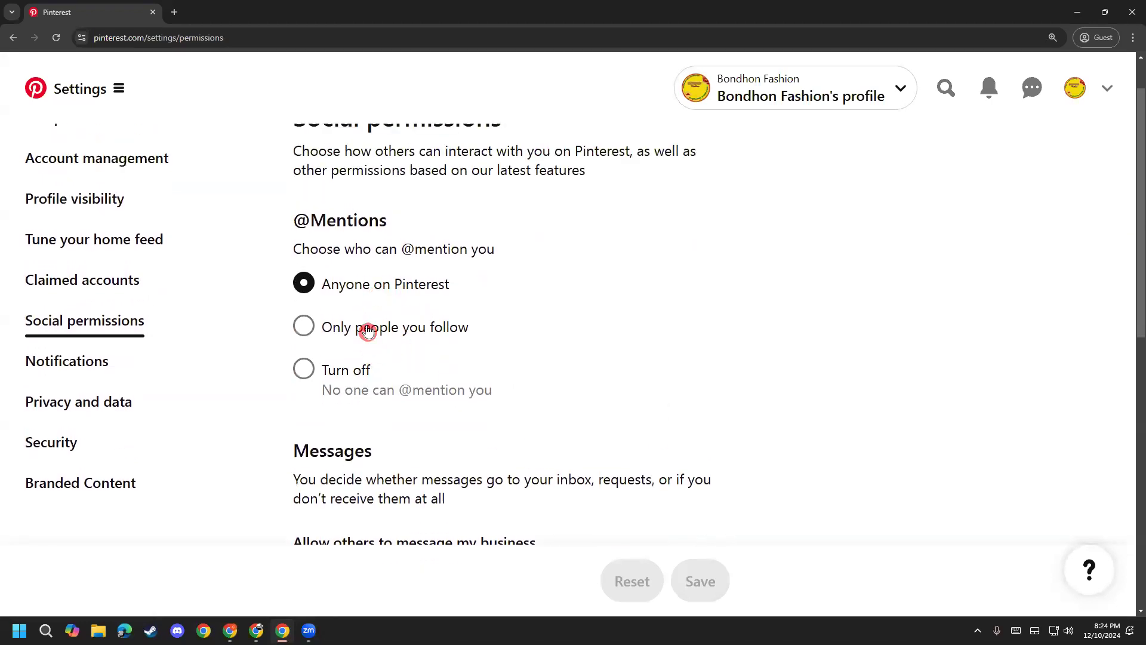
{"action": "scroll", "coordinate": [467, 343], "scroll_direction": "up", "scroll_amount": 1}
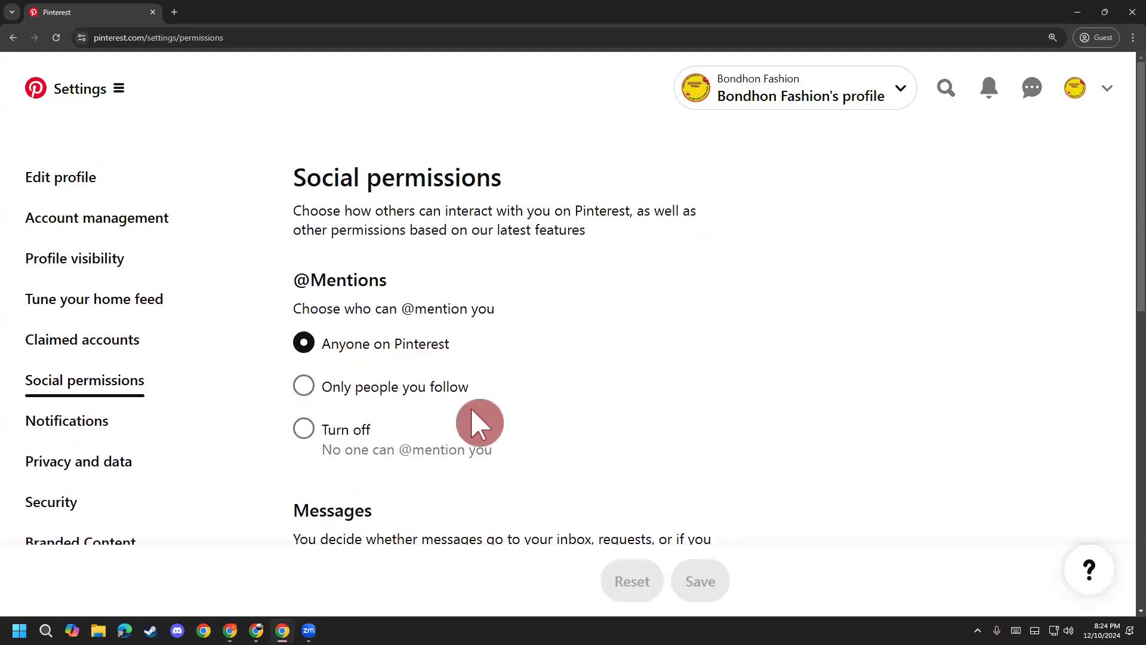
{"action": "scroll", "coordinate": [417, 417], "scroll_direction": "down", "scroll_amount": 2}
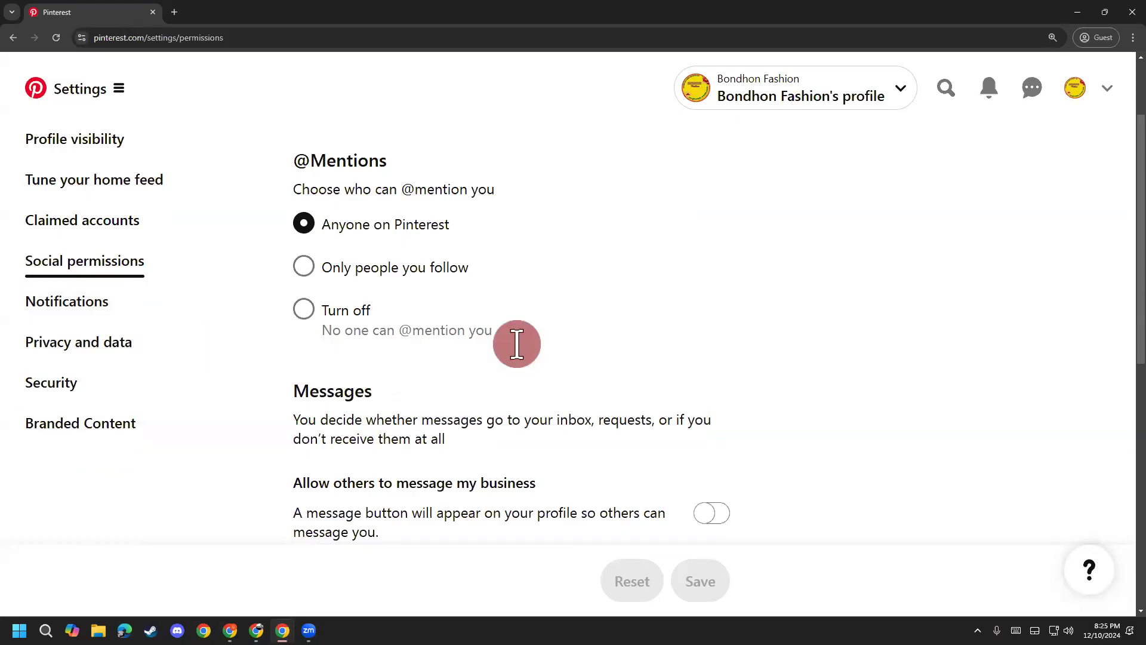
{"action": "left_click", "coordinate": [61, 305]}
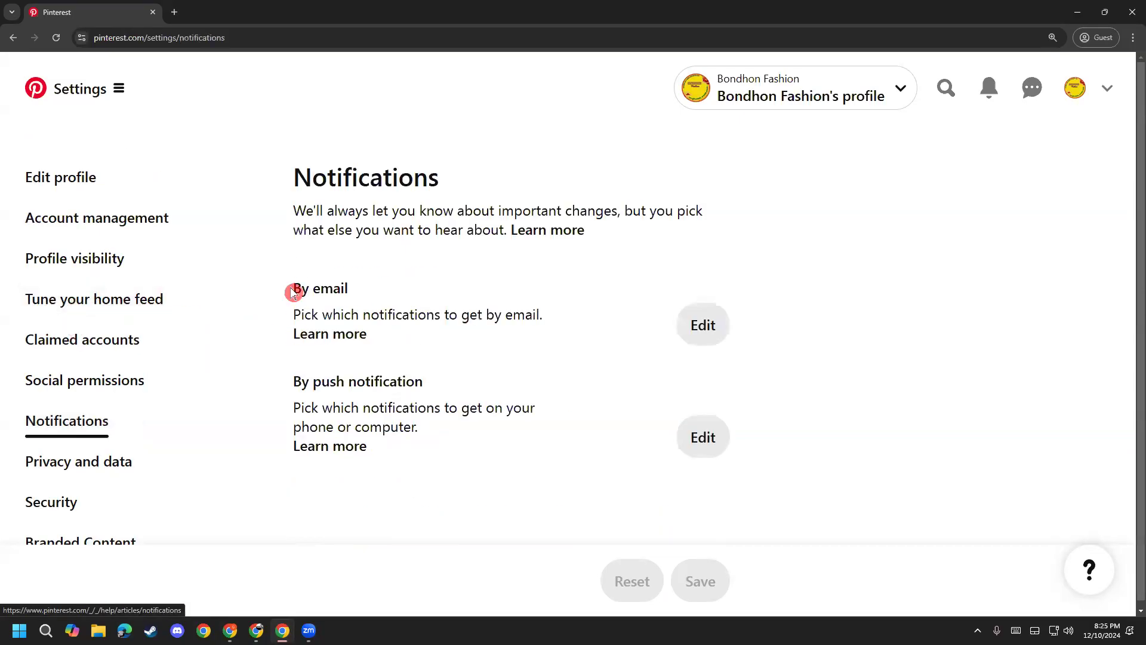
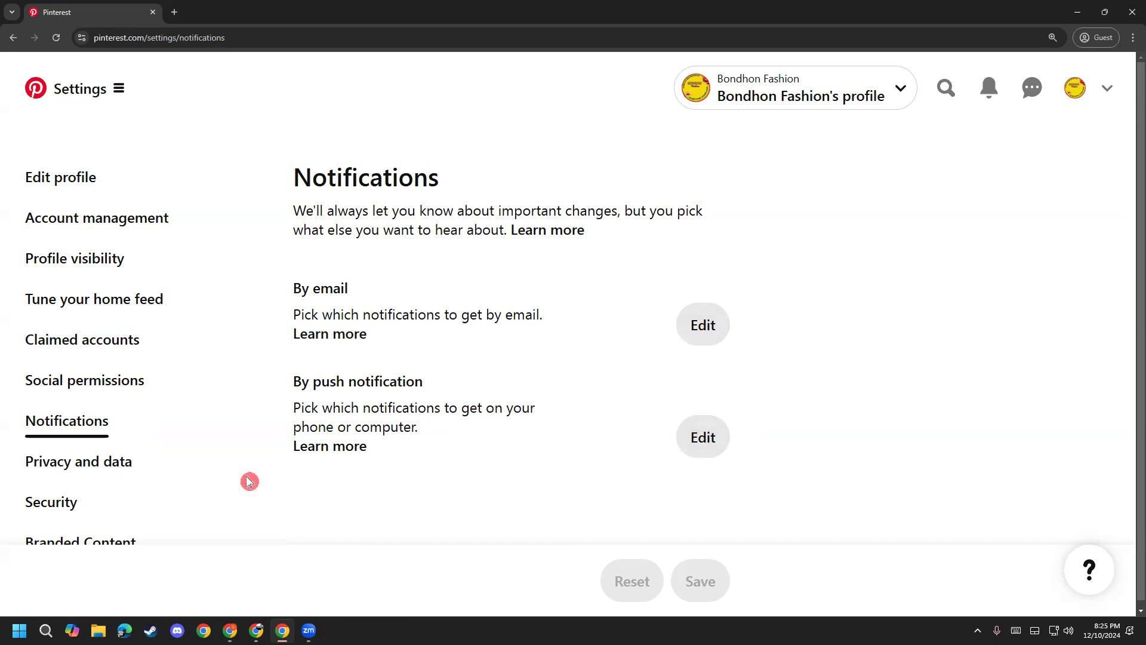
Step: Scroll through the Pinterest Privacy and data settings
{"action": "left_click", "coordinate": [143, 465]}
{"action": "scroll", "coordinate": [395, 369], "scroll_direction": "down", "scroll_amount": 4}
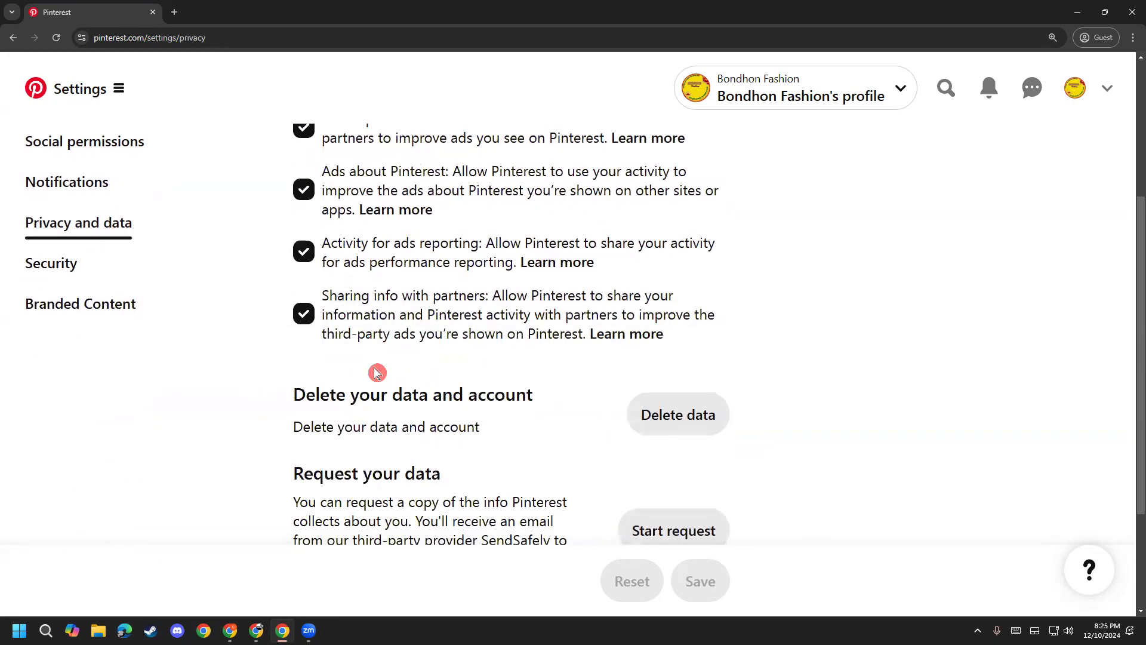
{"action": "scroll", "coordinate": [358, 379], "scroll_direction": "down", "scroll_amount": 3}
{"action": "scroll", "coordinate": [251, 418], "scroll_direction": "up", "scroll_amount": 4}
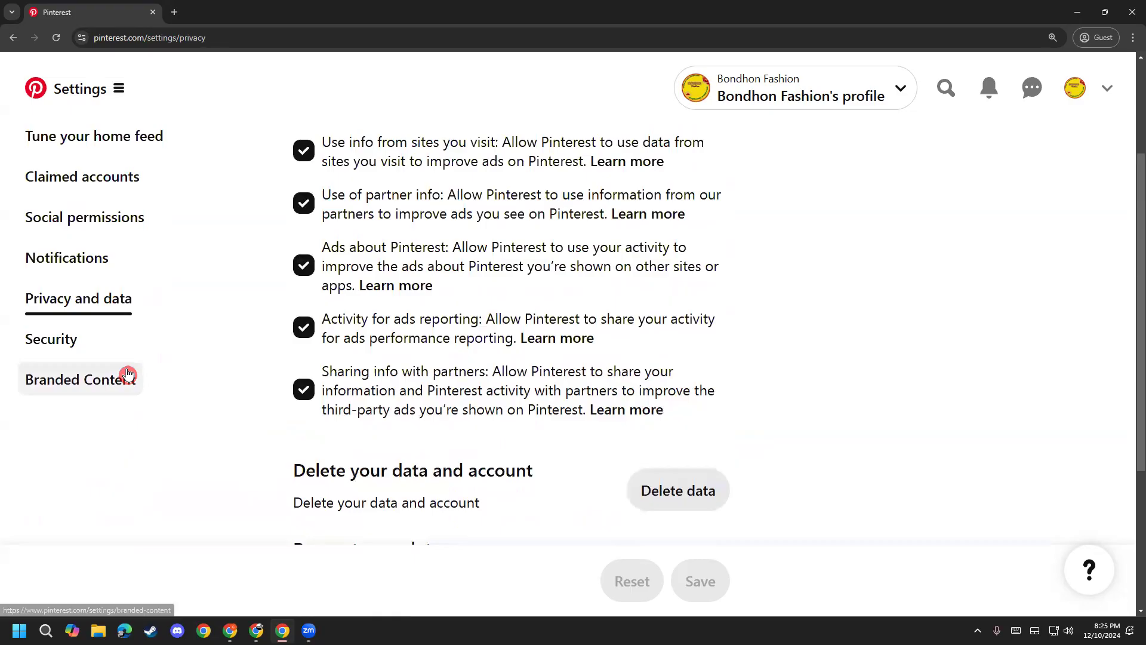
Step: Check the Security and Branded Content settings, then open the Bondhon Fashion profile page
{"action": "left_click", "coordinate": [79, 339]}
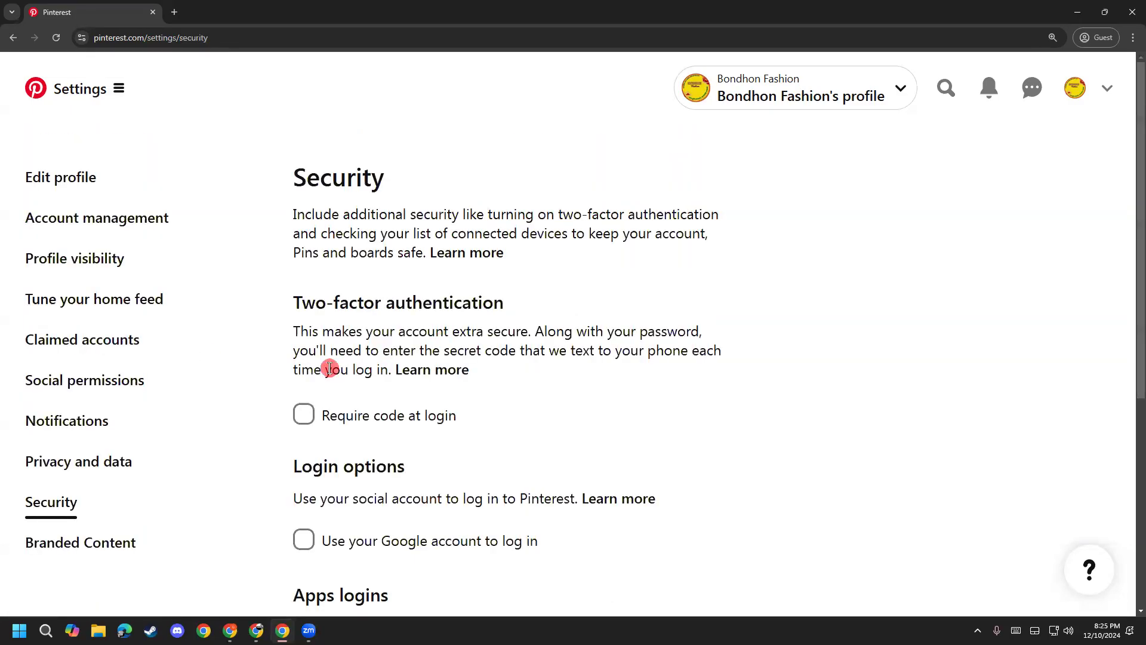
{"action": "scroll", "coordinate": [418, 366], "scroll_direction": "down", "scroll_amount": 2}
{"action": "left_click_drag", "start_coordinate": [376, 184], "coordinate": [527, 174]}
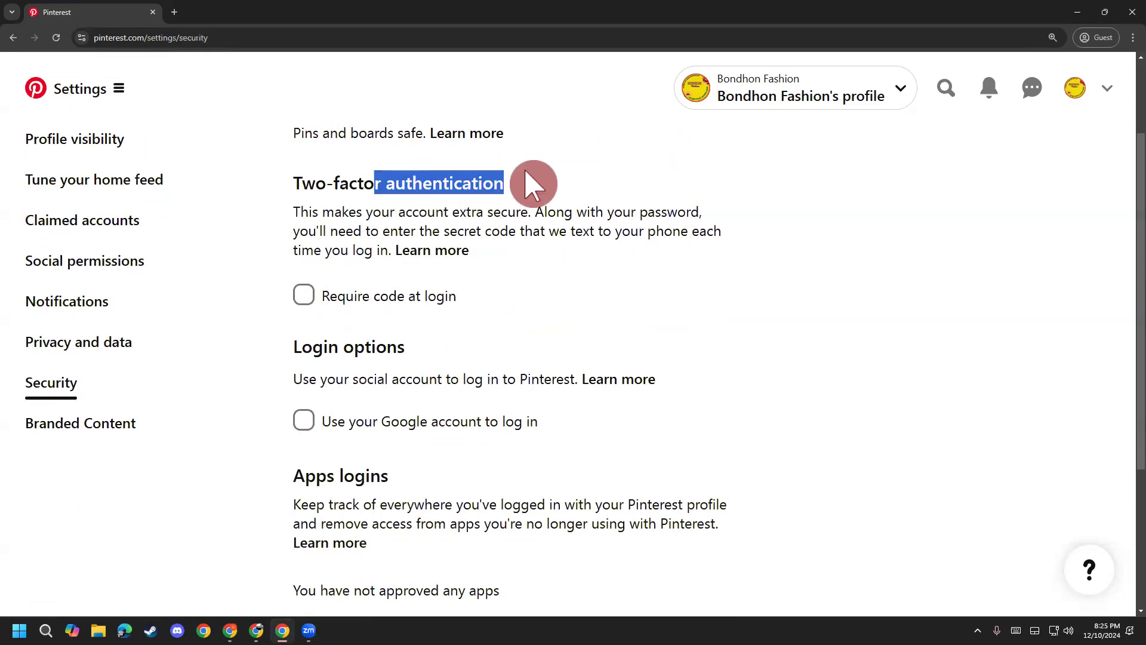
{"action": "left_click", "coordinate": [104, 425]}
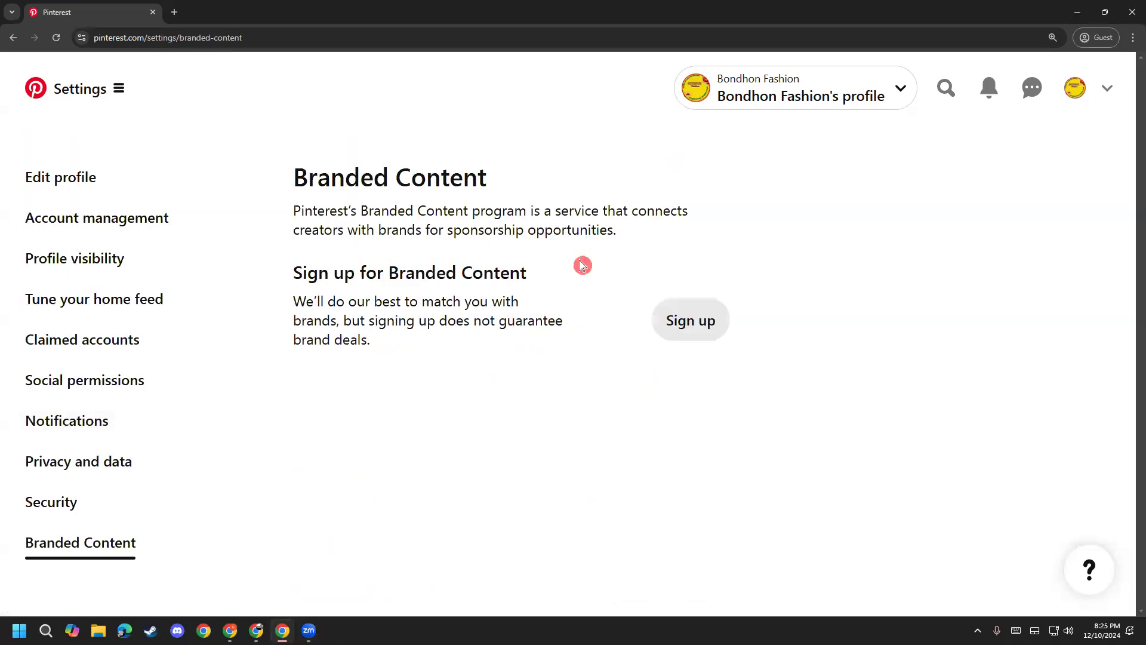
{"action": "left_click", "coordinate": [1072, 95]}
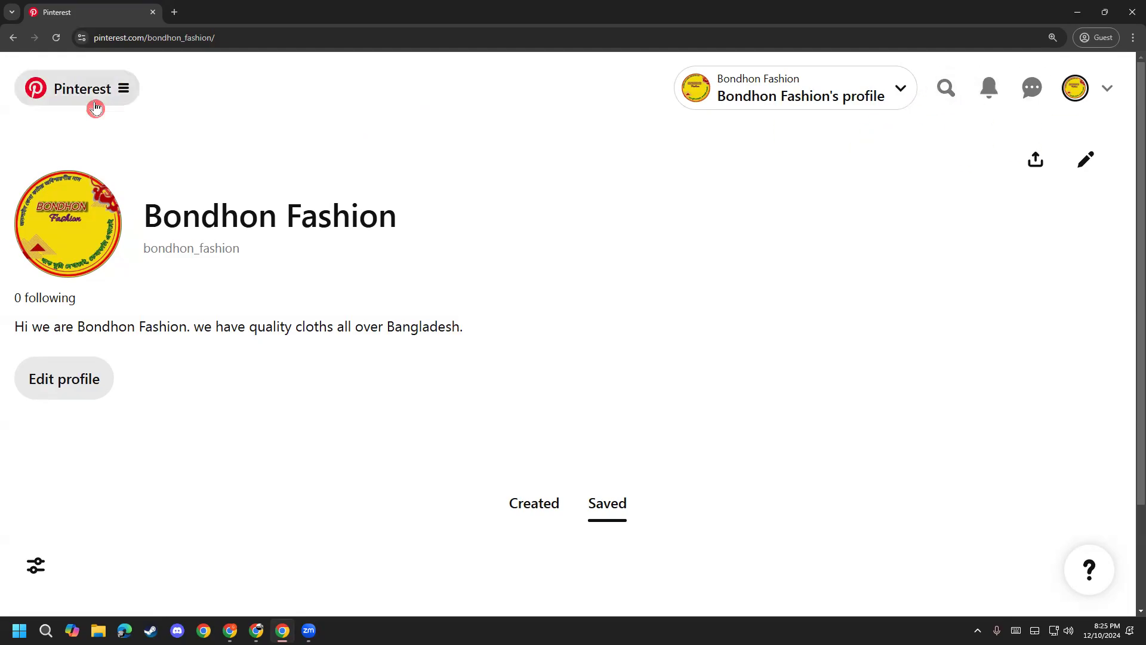
{"action": "left_click", "coordinate": [127, 91]}
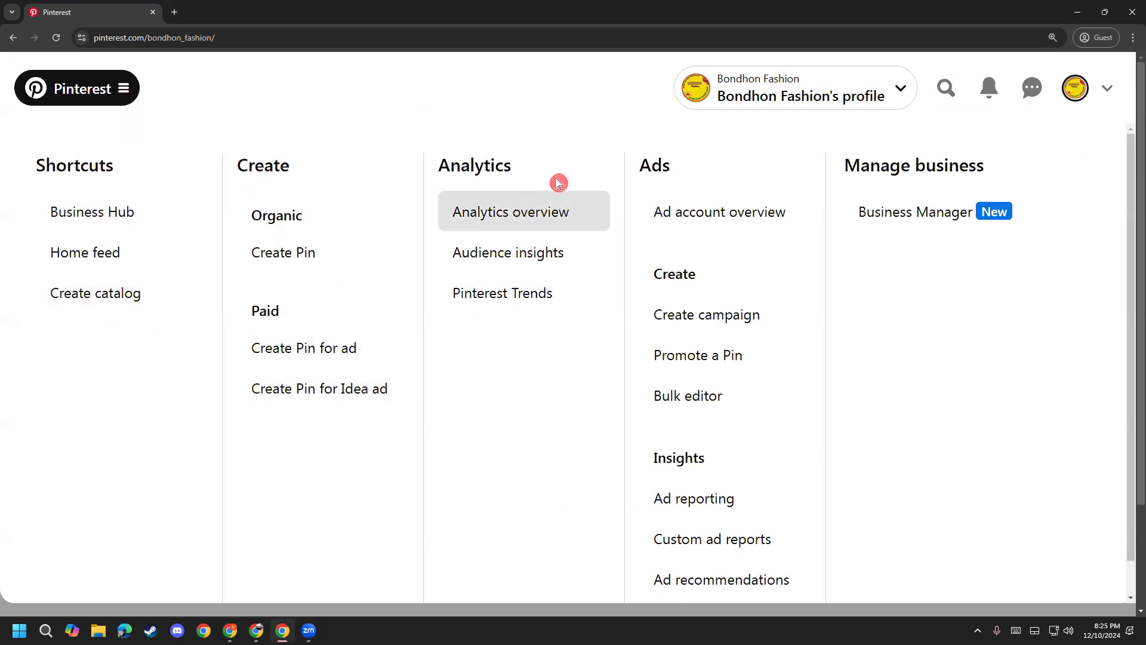
{"action": "left_click", "coordinate": [889, 201]}
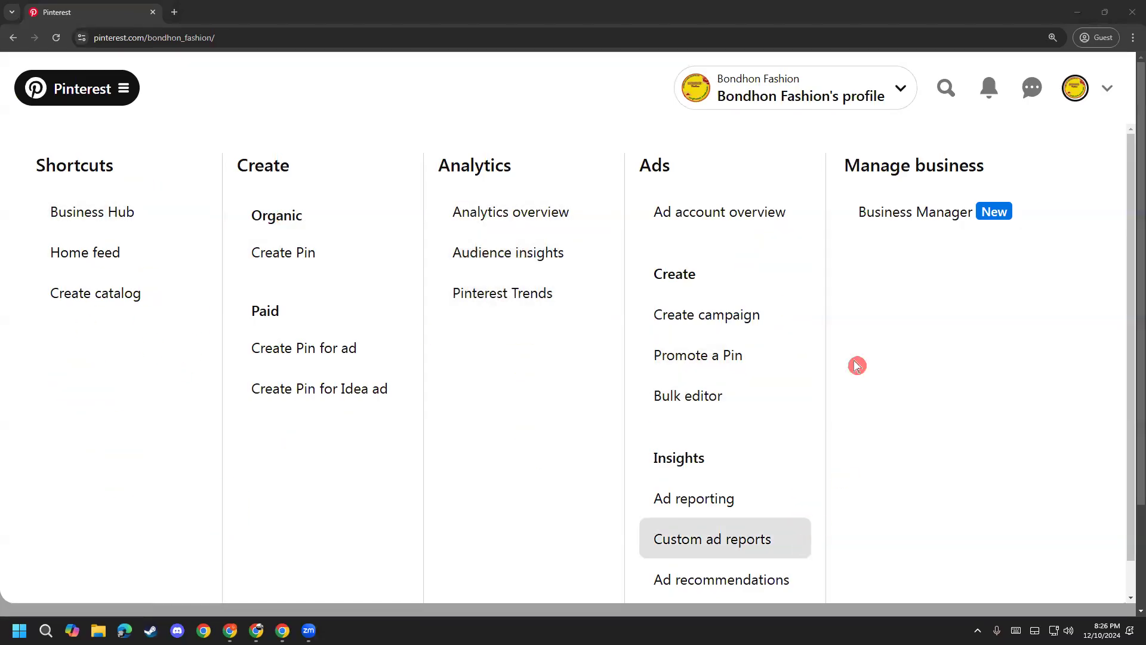
{"action": "left_click", "coordinate": [64, 100]}
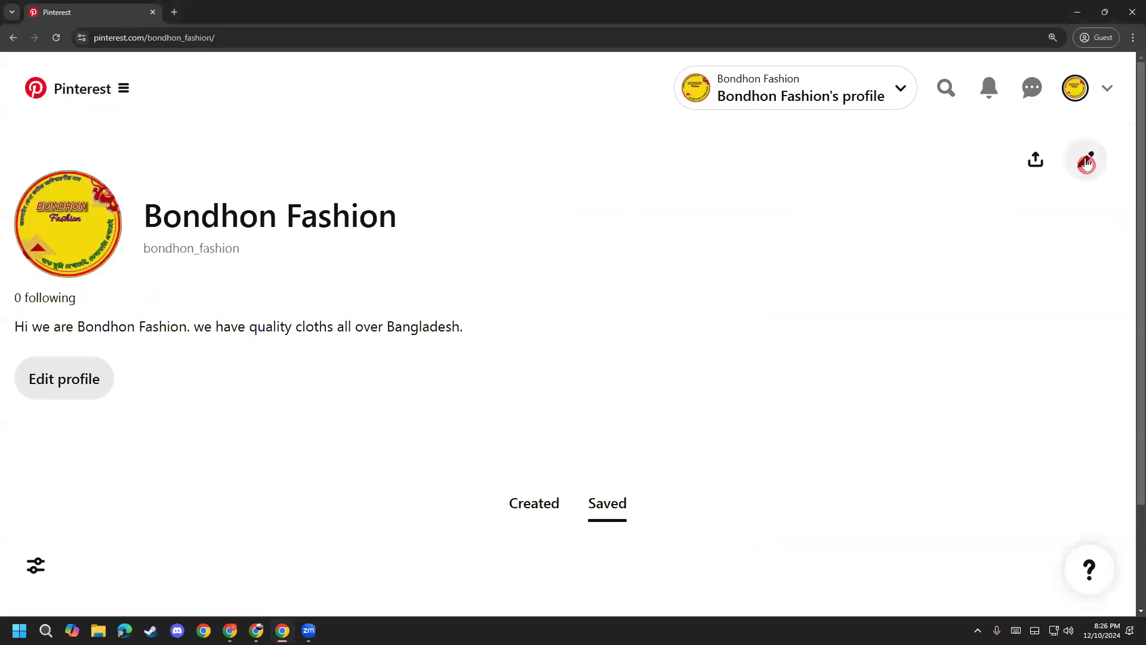
{"action": "mouse_move", "coordinate": [257, 630]}
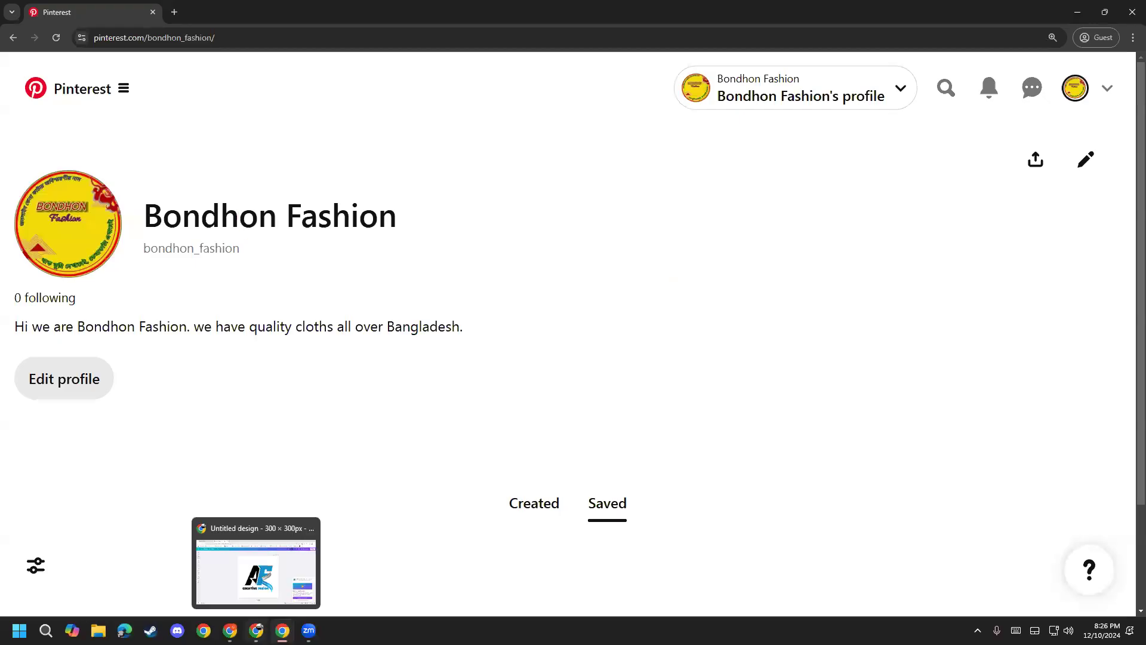
Step: From the Canva home page, create a custom-size design 800 px wide by 450 px high
{"action": "left_click", "coordinate": [243, 591]}
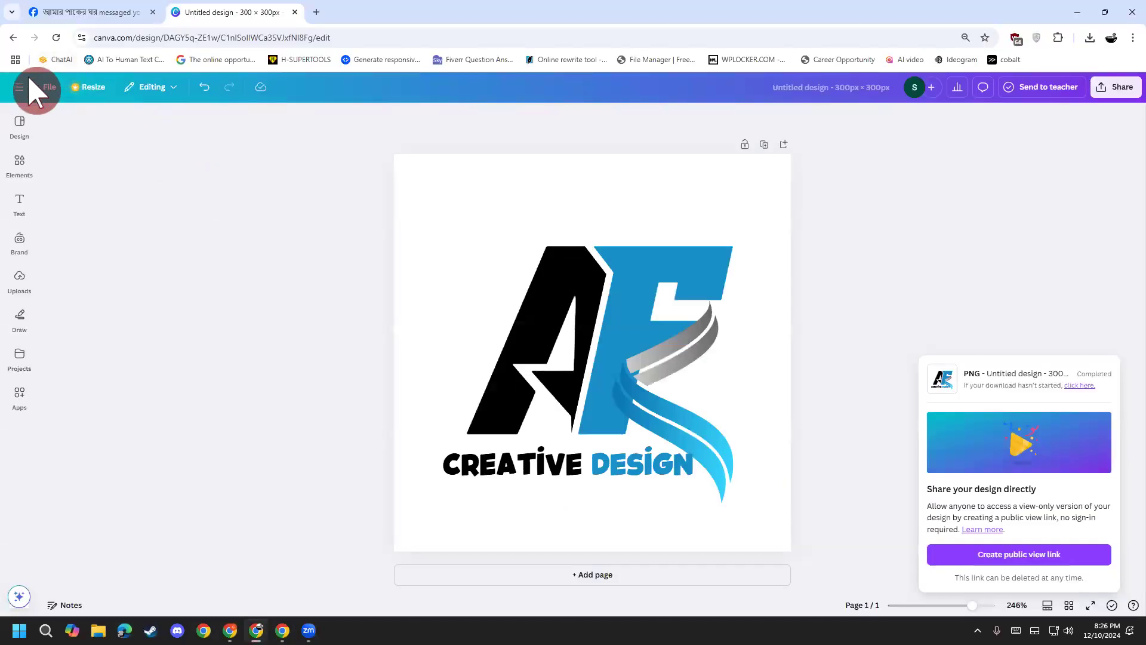
{"action": "left_click", "coordinate": [30, 87]}
{"action": "left_click", "coordinate": [57, 91]}
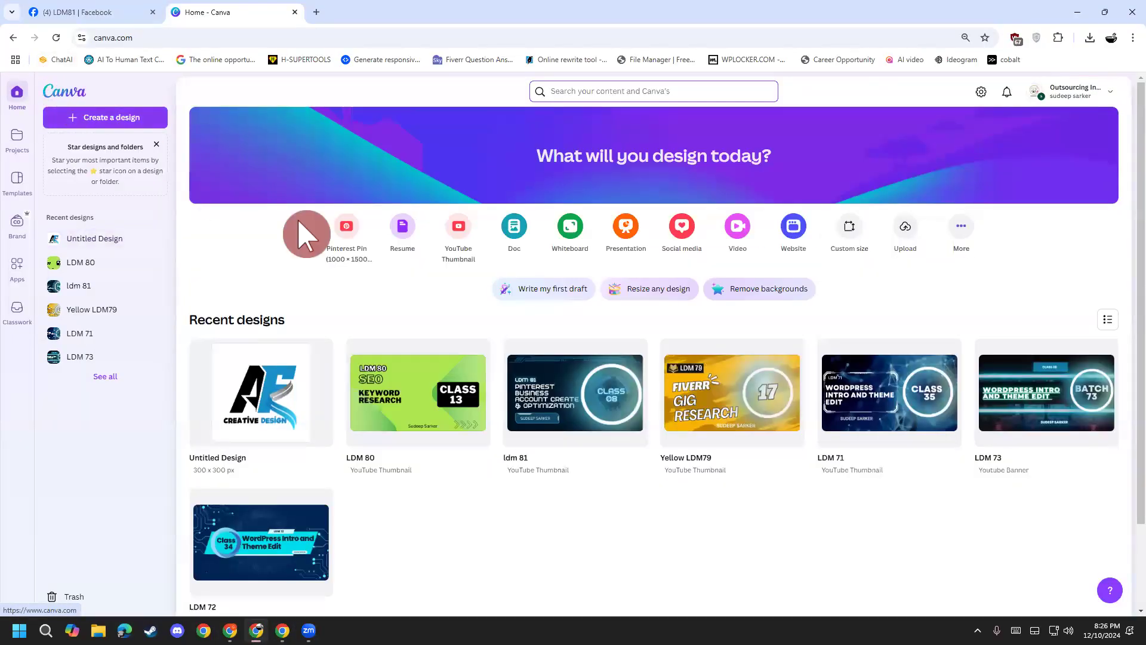
{"action": "left_click", "coordinate": [847, 234]}
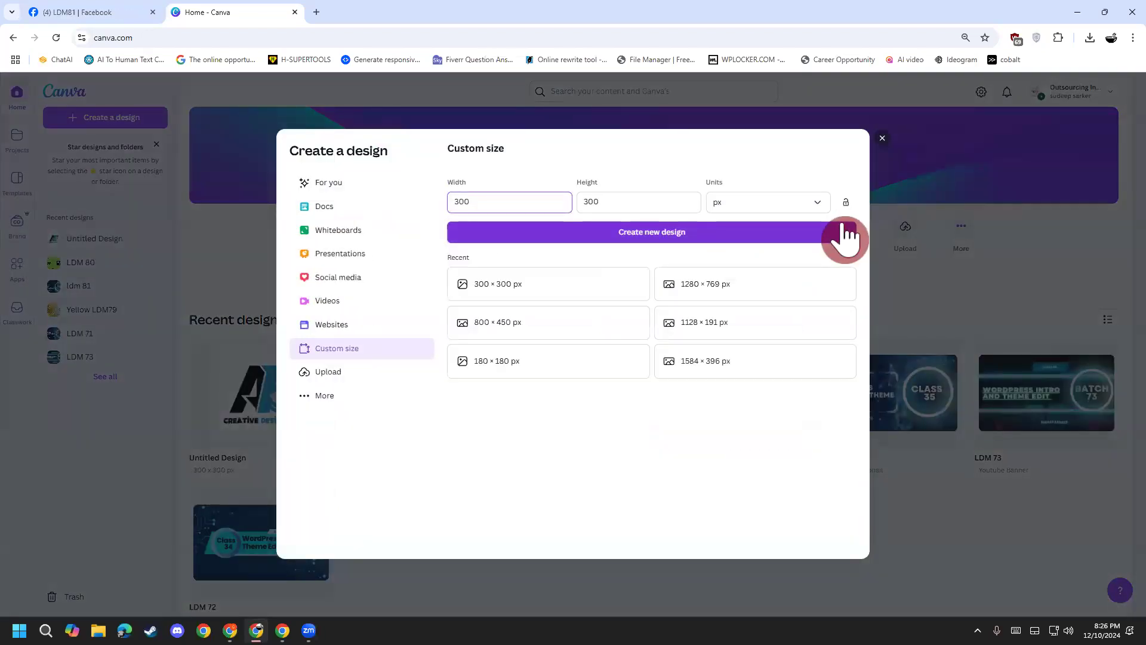
{"action": "double_click", "coordinate": [493, 205]}
{"action": "type", "text": "800450"}
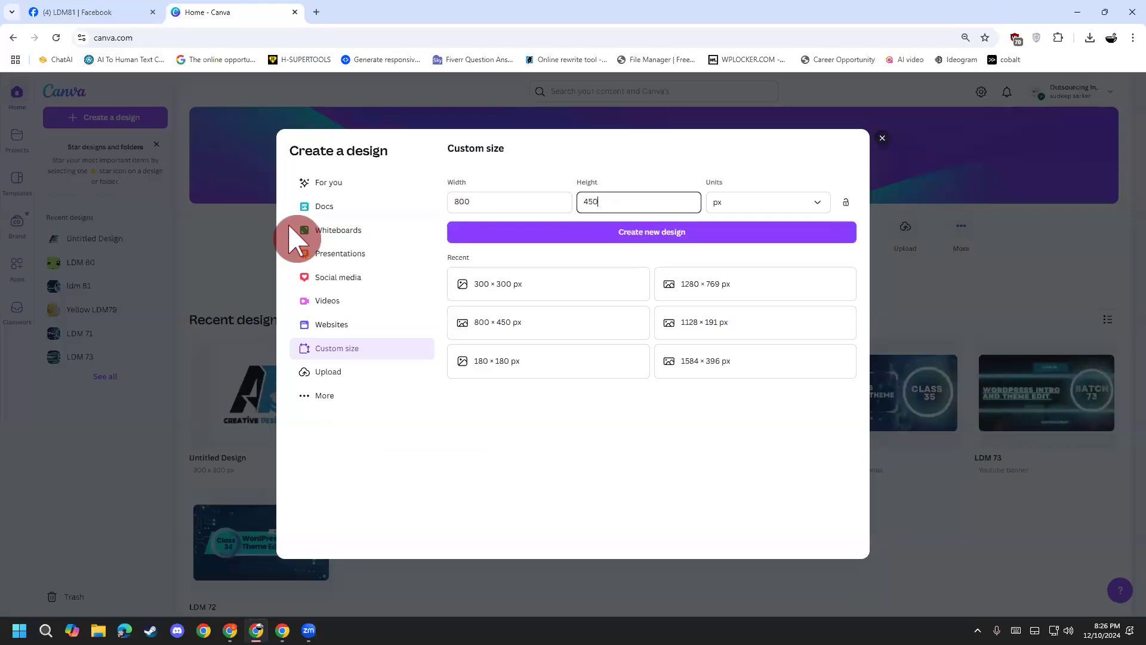
{"action": "left_click", "coordinate": [580, 233]}
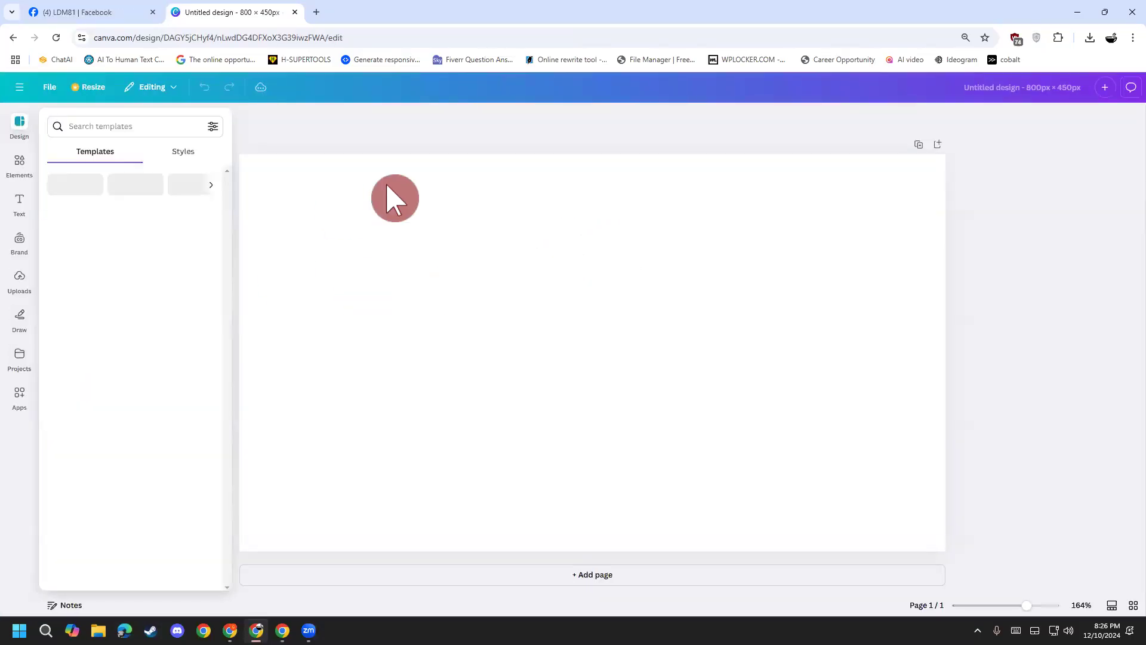
Step: Apply page one of the White and Green Business Project Presentation template to the banner
{"action": "scroll", "coordinate": [102, 378], "scroll_direction": "down", "scroll_amount": 3}
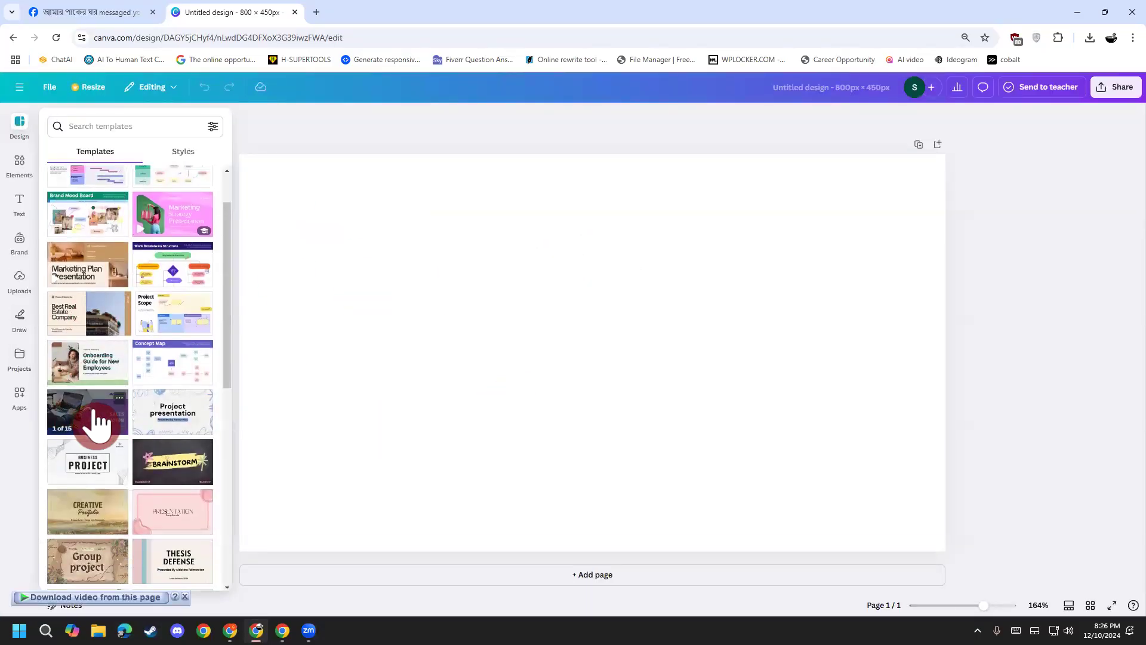
{"action": "scroll", "coordinate": [98, 421], "scroll_direction": "down", "scroll_amount": 3}
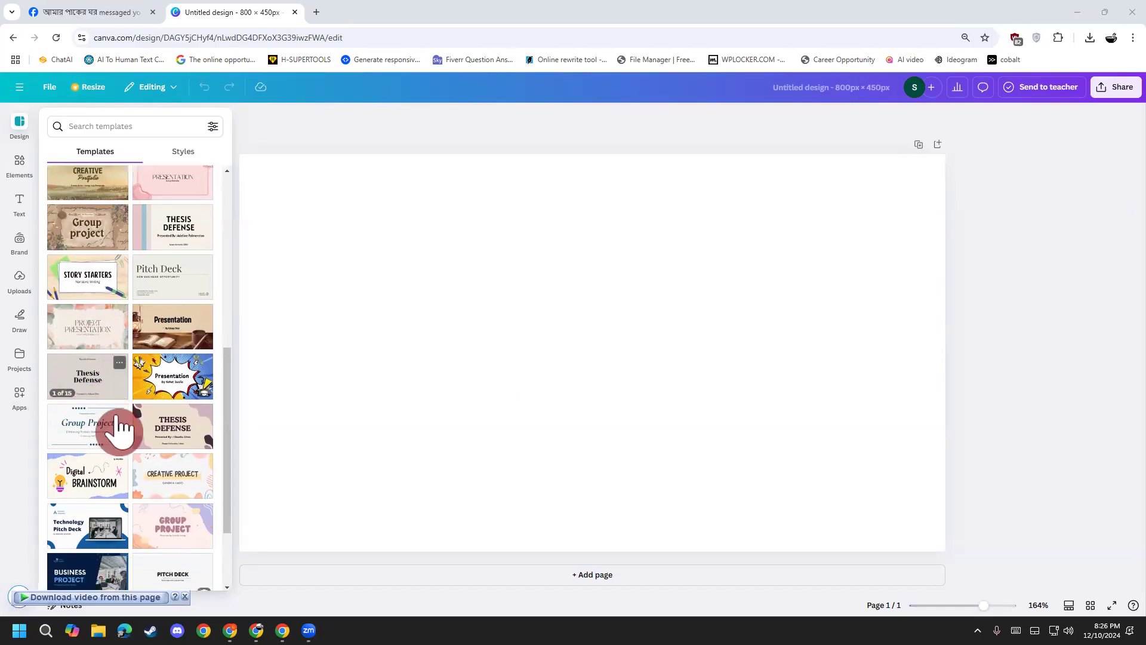
{"action": "scroll", "coordinate": [113, 435], "scroll_direction": "down", "scroll_amount": 4}
{"action": "scroll", "coordinate": [133, 413], "scroll_direction": "down", "scroll_amount": 3}
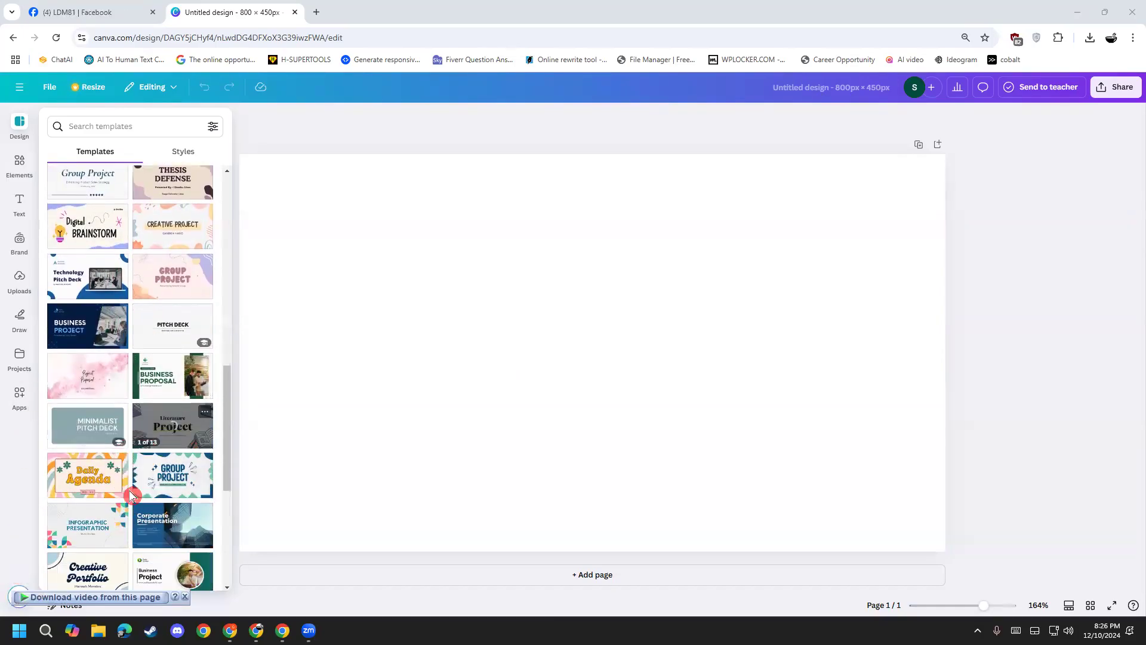
{"action": "scroll", "coordinate": [149, 490], "scroll_direction": "down", "scroll_amount": 1}
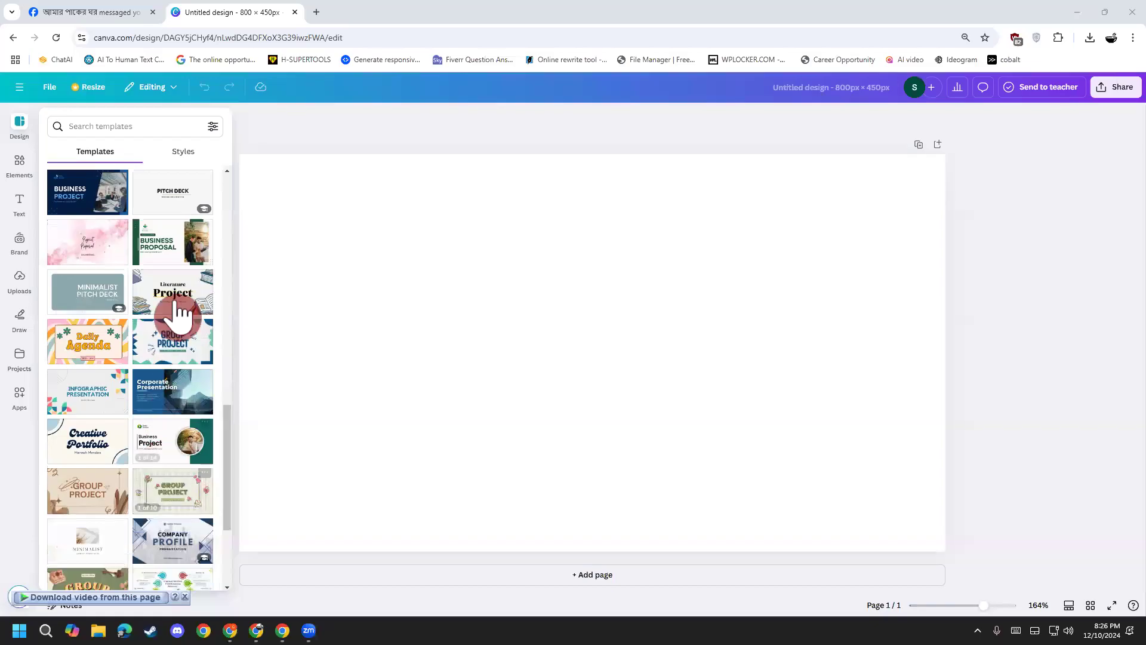
{"action": "scroll", "coordinate": [93, 525], "scroll_direction": "down", "scroll_amount": 1}
{"action": "scroll", "coordinate": [93, 525], "scroll_direction": "down", "scroll_amount": 2}
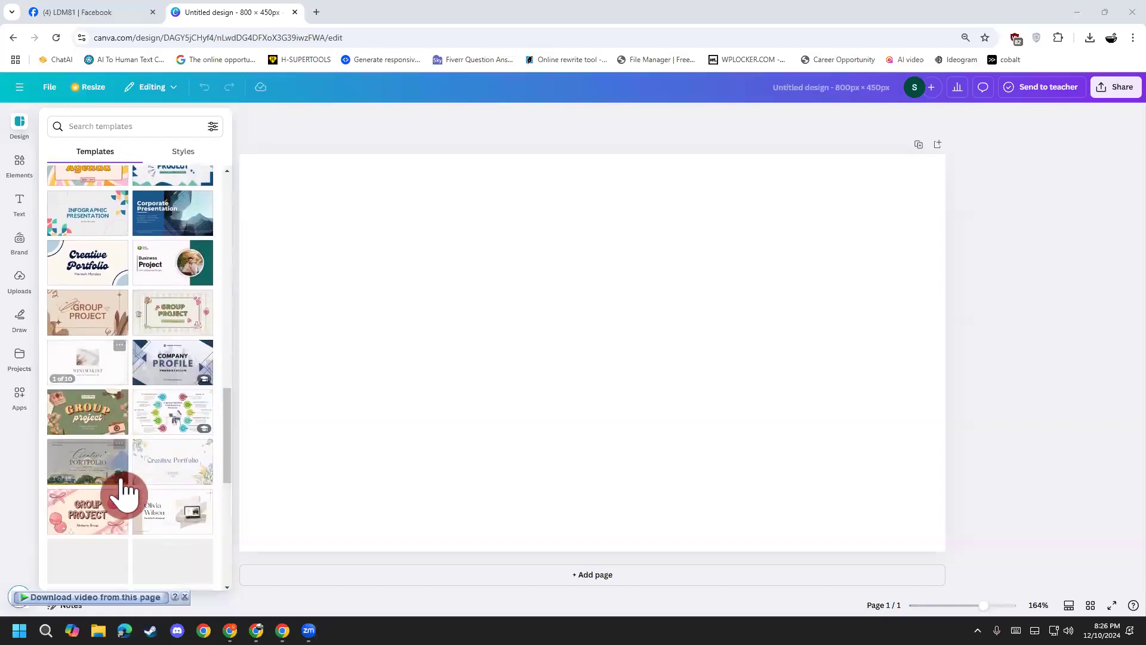
{"action": "left_click", "coordinate": [163, 269]}
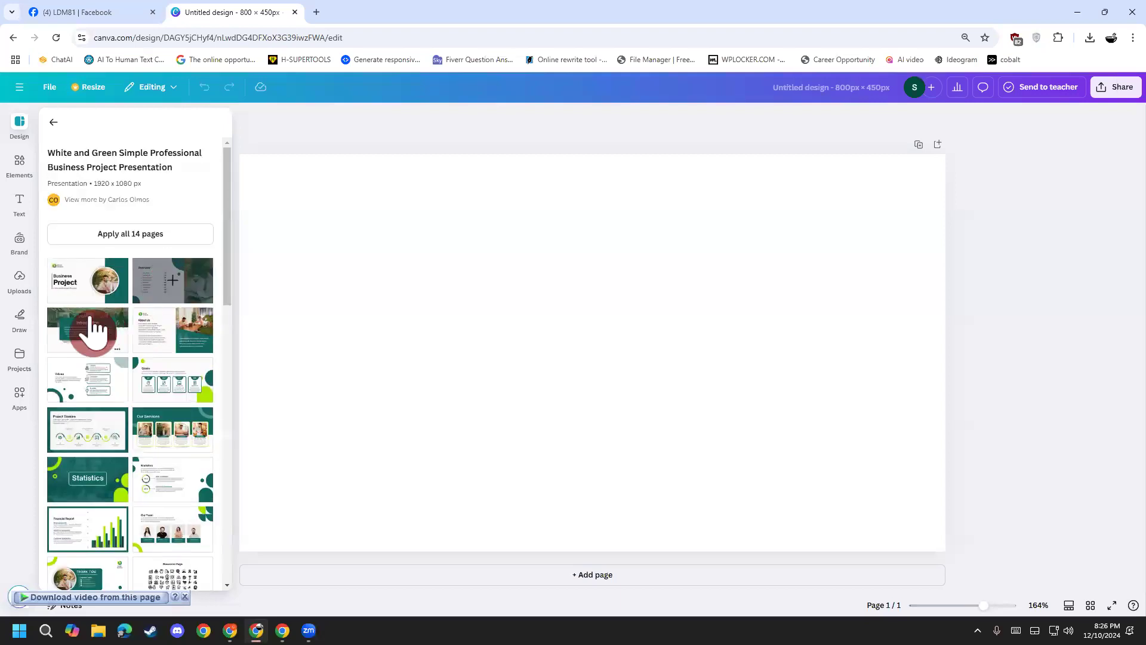
{"action": "left_click", "coordinate": [87, 296]}
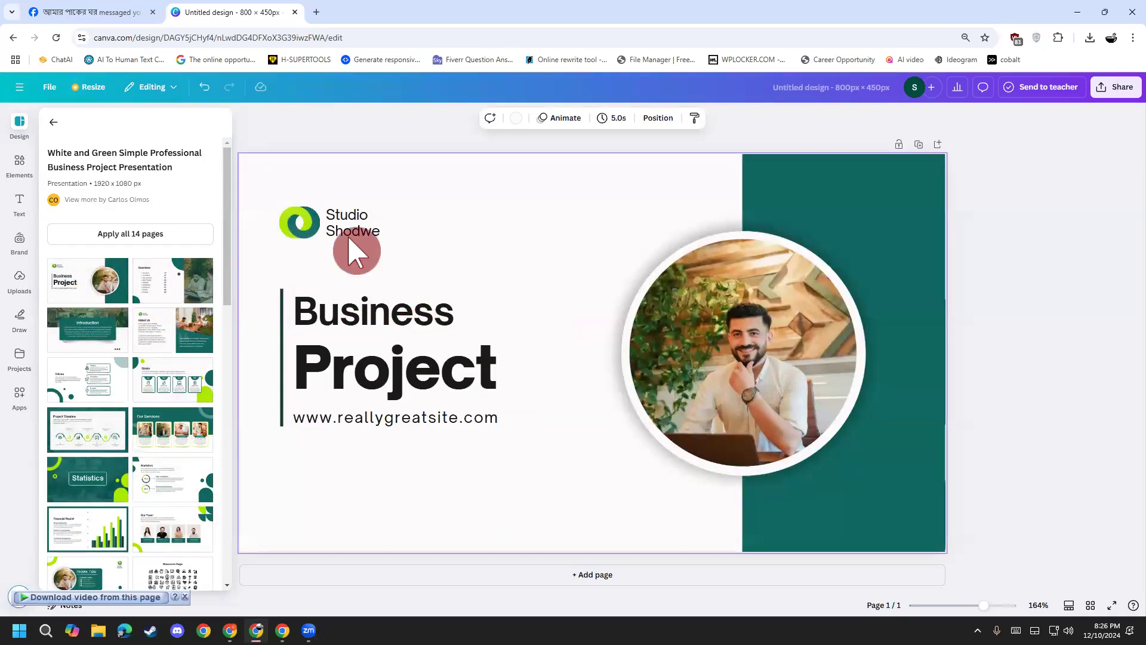
Step: Delete the green logo mark and the Studio Shodwe placeholder text
{"action": "left_click", "coordinate": [352, 237]}
{"action": "double_click", "coordinate": [379, 231]}
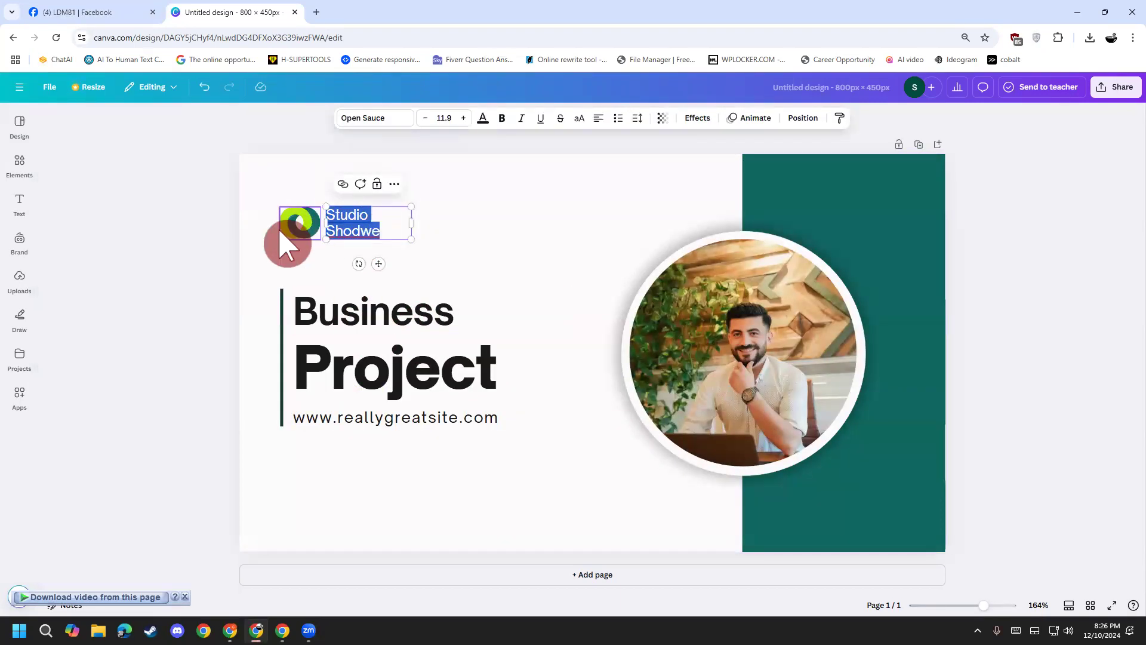
{"action": "left_click", "coordinate": [289, 243]}
{"action": "key", "text": "Delete"}
{"action": "left_click", "coordinate": [353, 243]}
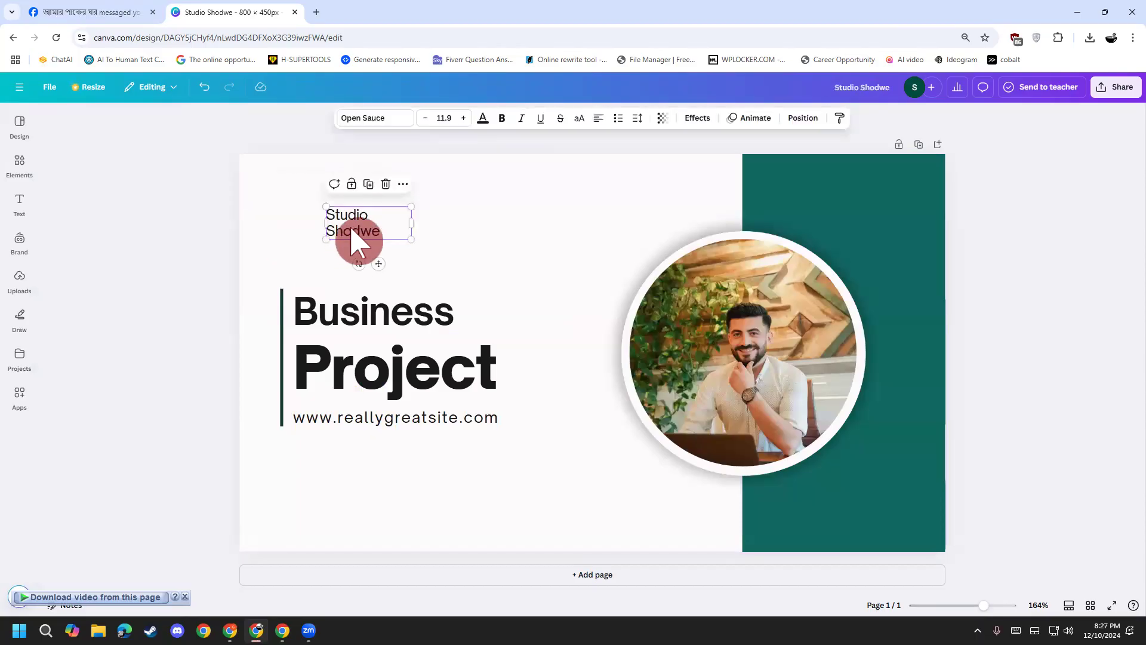
{"action": "key", "text": "Delete"}
Step: Change the Business and Project headings to 'Bondhon' and 'Fashion'
{"action": "double_click", "coordinate": [401, 317]}
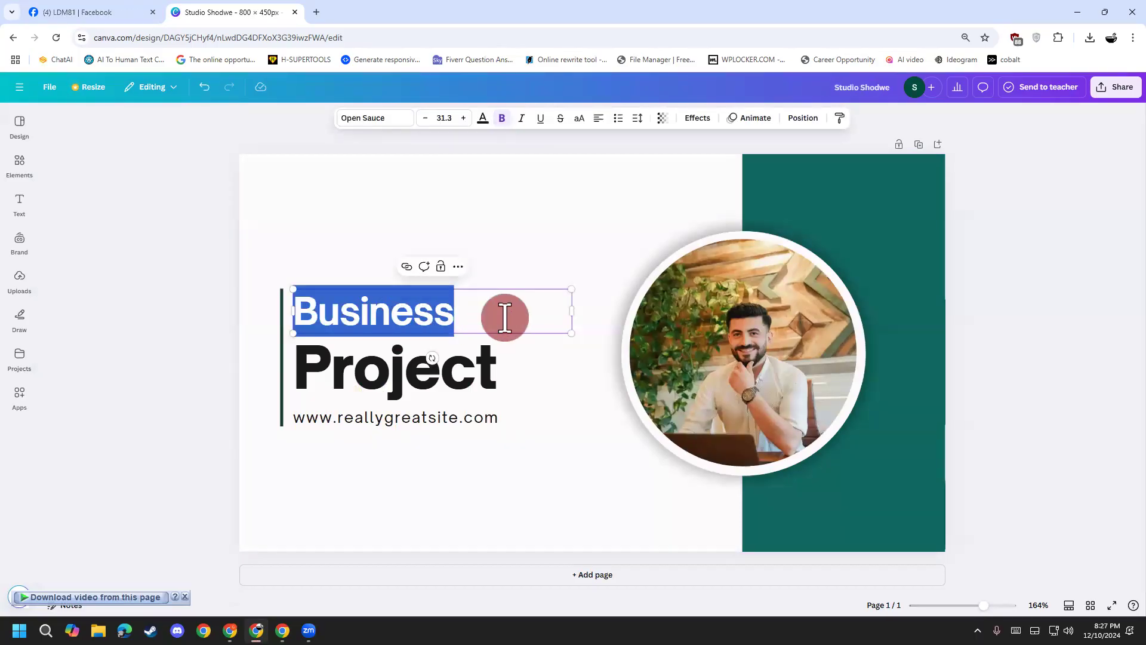
{"action": "type", "text": "Bondhon"}
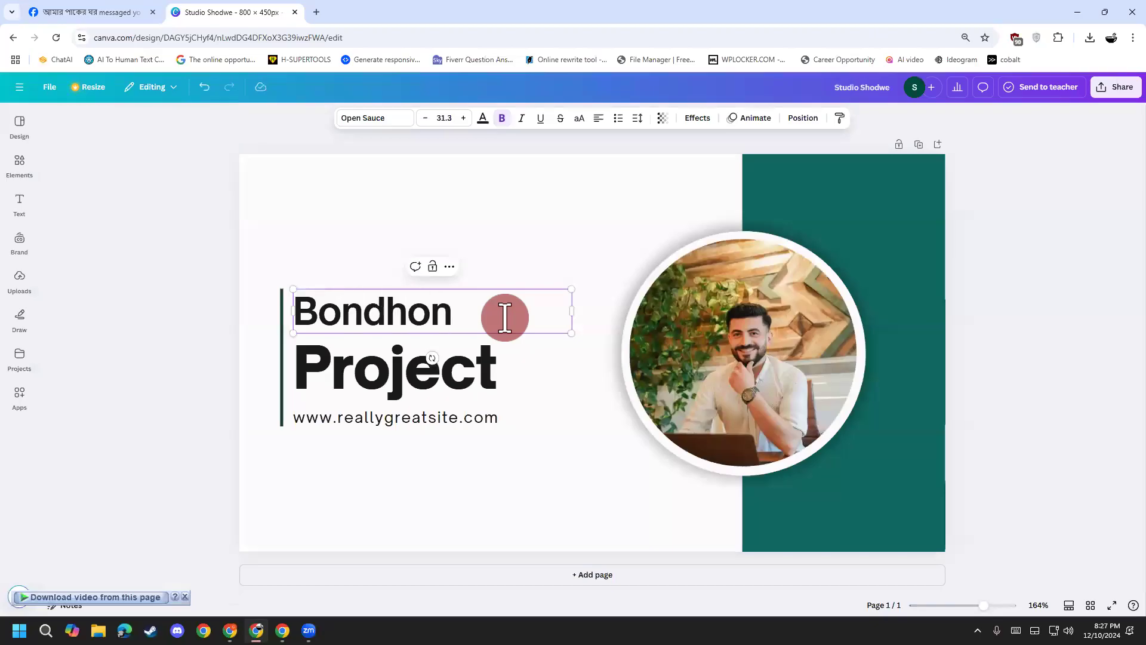
{"action": "left_click", "coordinate": [504, 389]}
{"action": "double_click", "coordinate": [504, 389]}
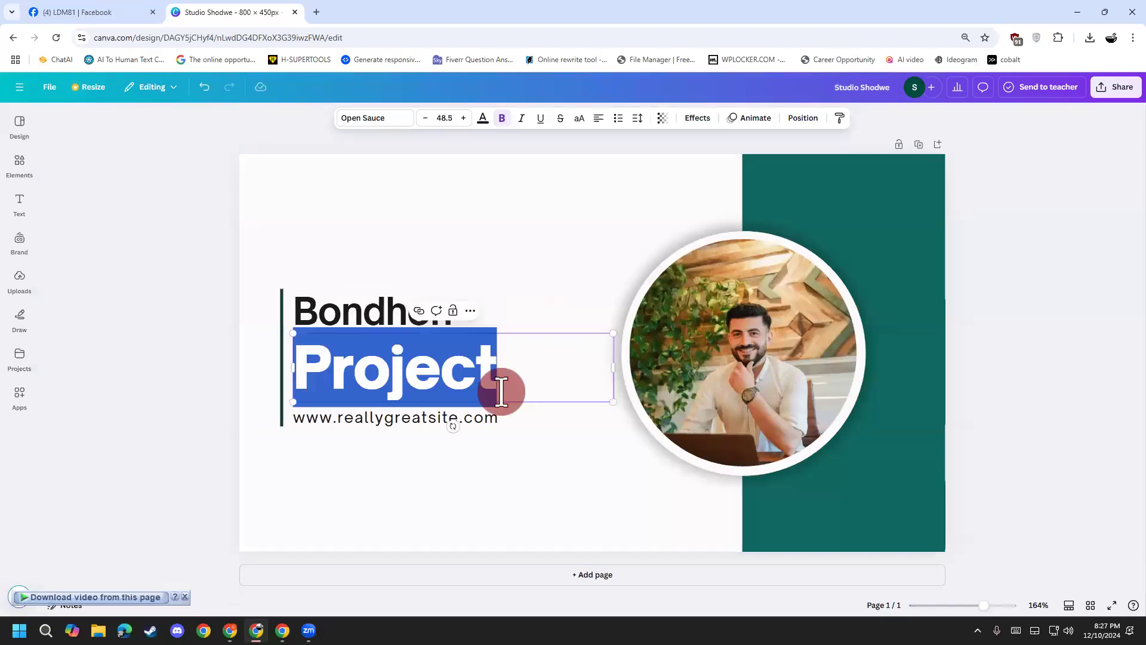
{"action": "type", "text": "Fashion"}
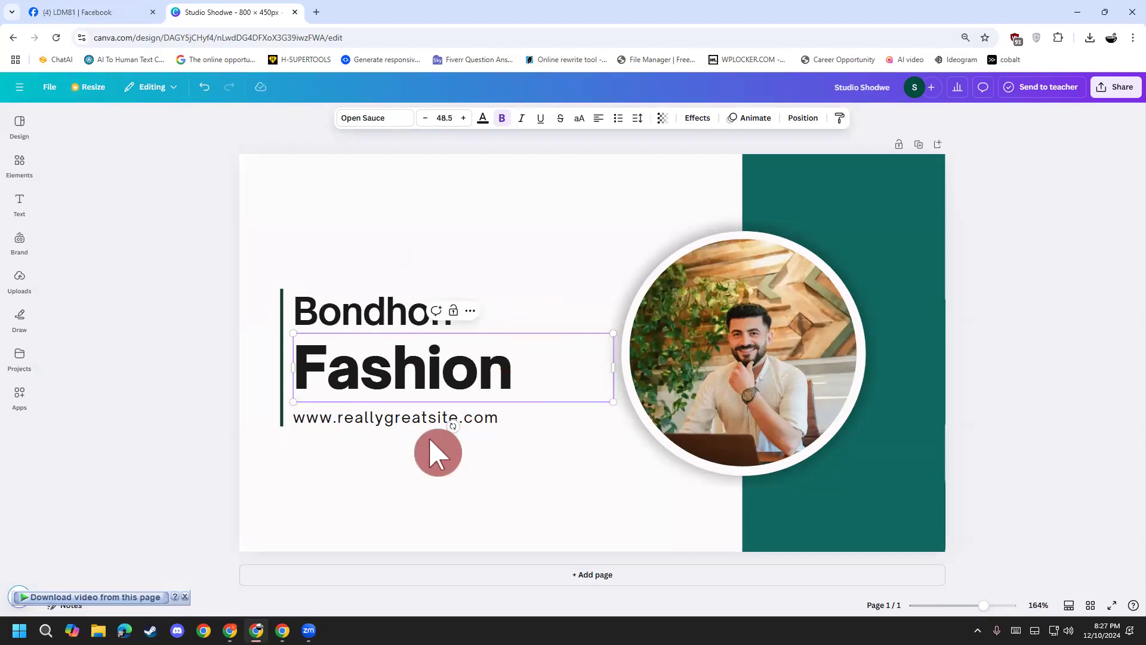
Step: Replace the website line with the contact e-mail from clipboard history
{"action": "left_click", "coordinate": [418, 424]}
{"action": "double_click", "coordinate": [418, 424]}
{"action": "key", "text": "super+v"}
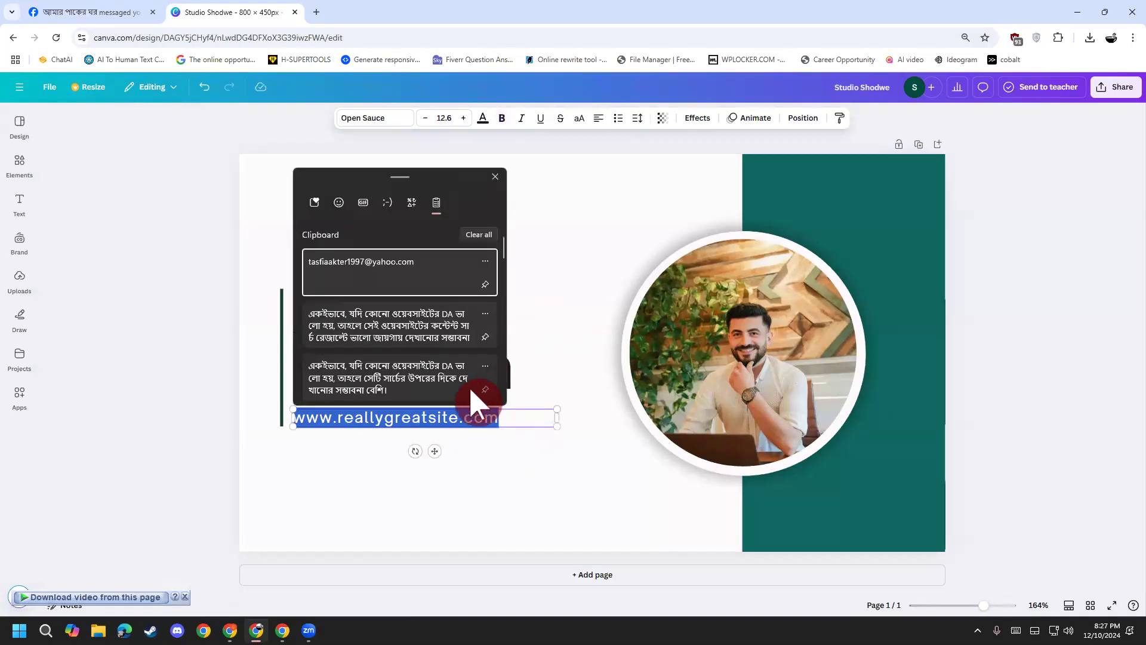
{"action": "left_click", "coordinate": [373, 262]}
{"action": "left_click", "coordinate": [323, 518]}
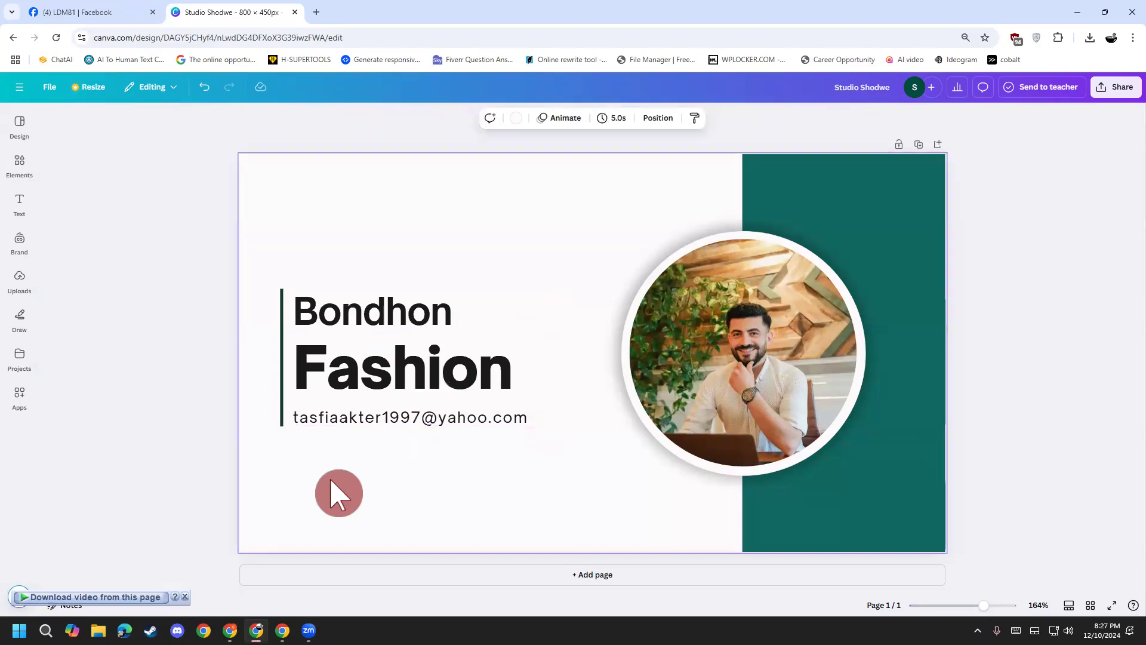
Step: Link the e-mail line to the Pinterest profile URL and nudge it slightly up-right
{"action": "left_click", "coordinate": [428, 421]}
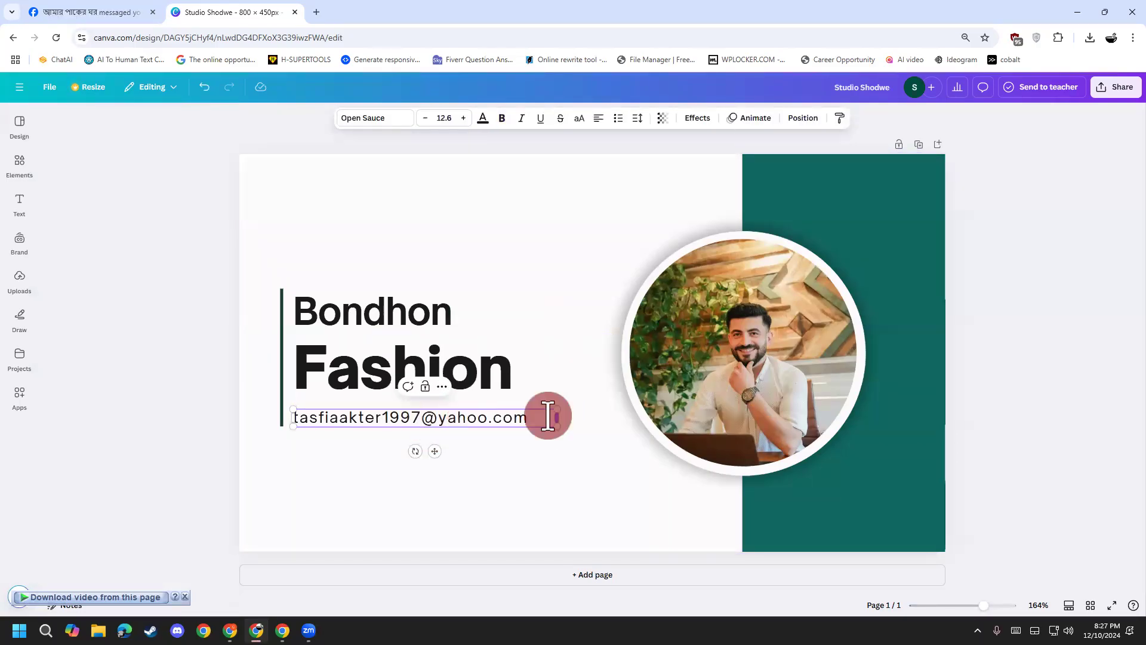
{"action": "left_click_drag", "start_coordinate": [527, 422], "coordinate": [246, 440]}
{"action": "mouse_move", "coordinate": [256, 629]}
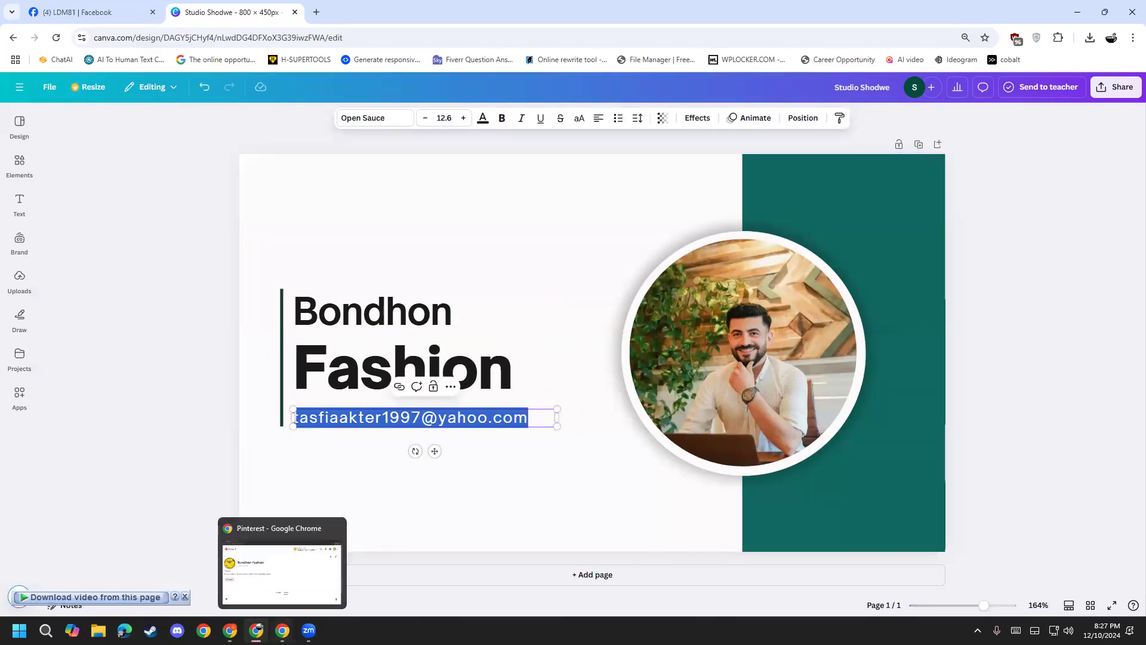
{"action": "left_click", "coordinate": [274, 567]}
{"action": "left_click", "coordinate": [252, 39]}
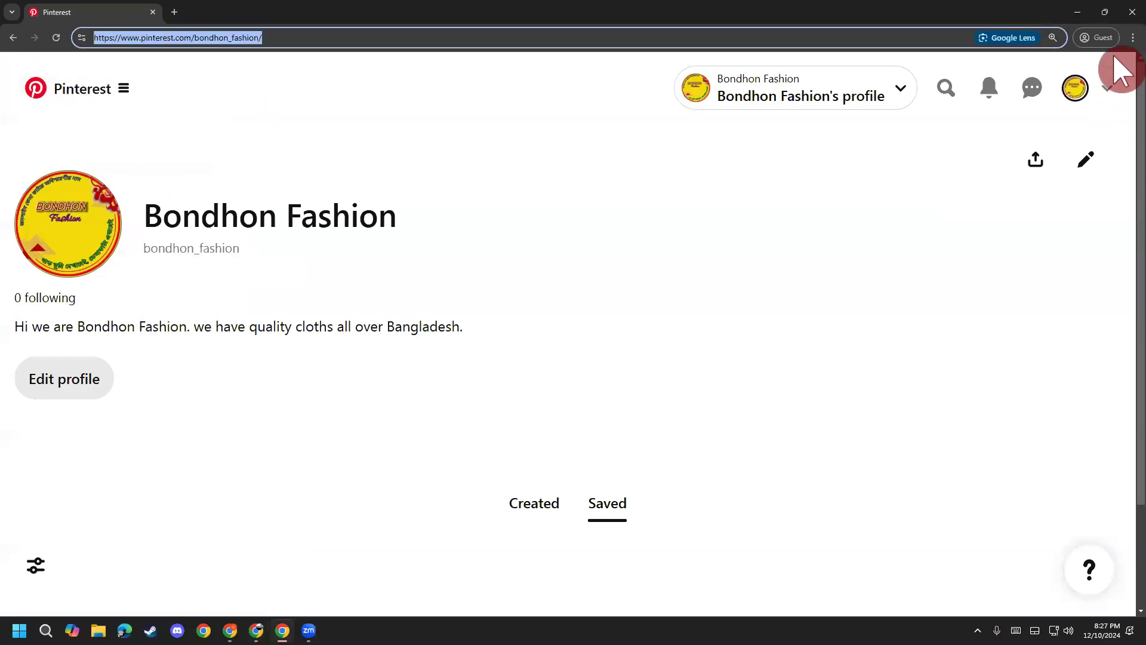
{"action": "left_click", "coordinate": [1077, 12]}
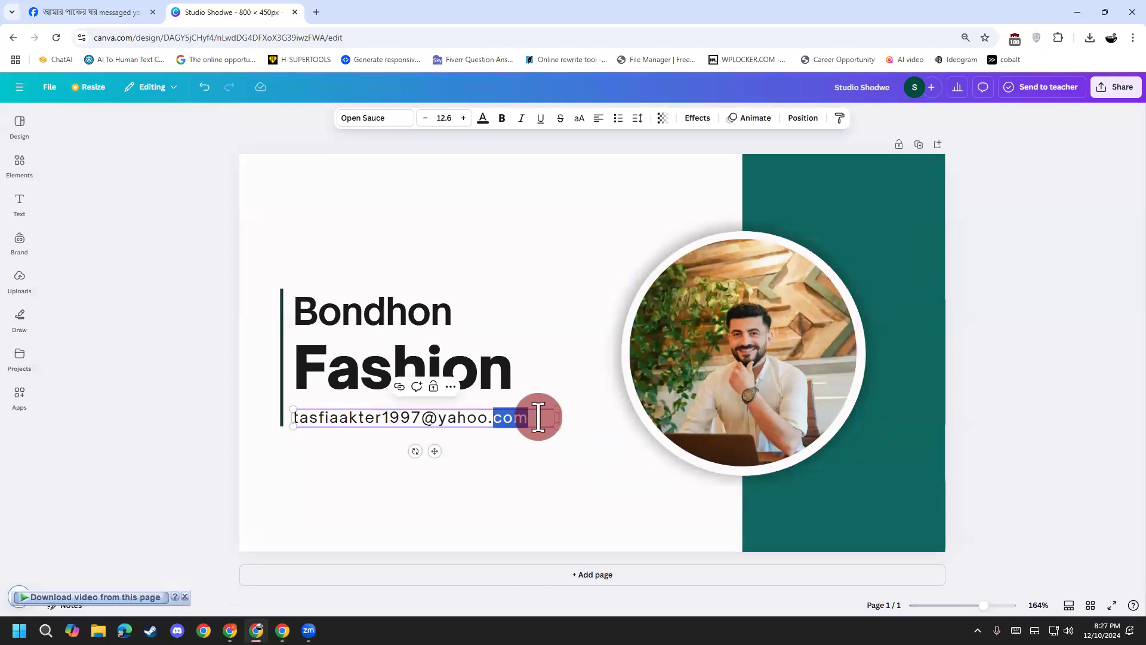
{"action": "left_click_drag", "start_coordinate": [539, 416], "coordinate": [287, 428]}
{"action": "left_click", "coordinate": [260, 476]}
{"action": "left_click", "coordinate": [373, 417]}
{"action": "mouse_move", "coordinate": [381, 412]}
{"action": "left_mouse_down"}
{"action": "mouse_move", "coordinate": [391, 412]}
{"action": "mouse_move", "coordinate": [380, 413]}
{"action": "left_mouse_up"}
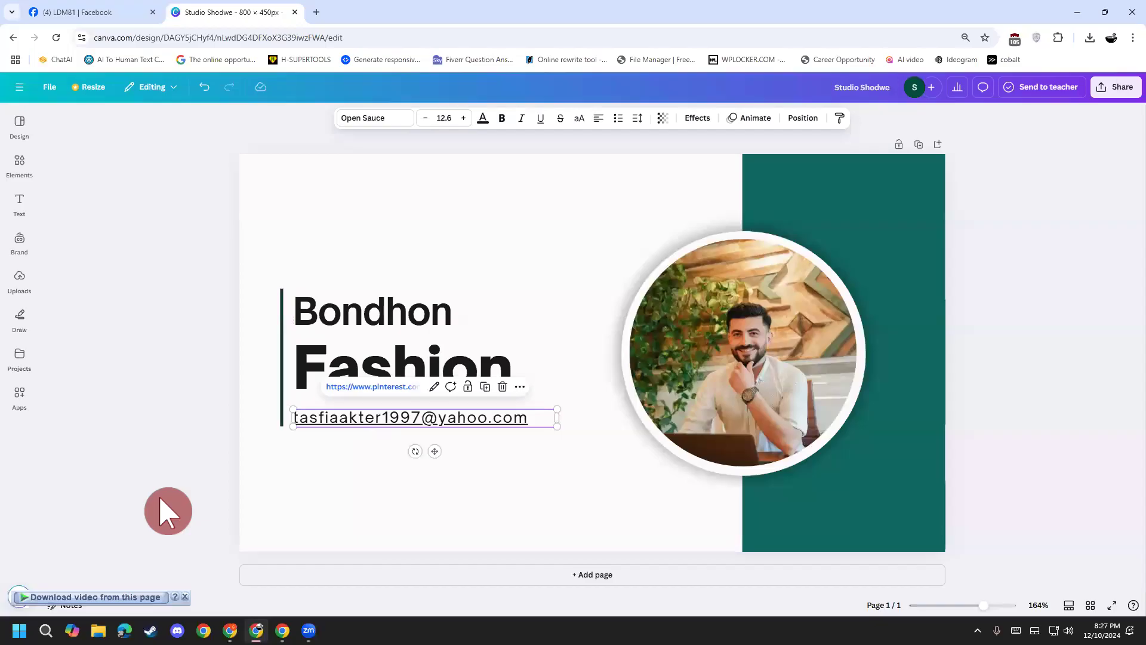
Step: Search Elements for 'pinterest icon' and show the Graphics results
{"action": "left_click", "coordinate": [161, 509]}
{"action": "left_click", "coordinate": [19, 165]}
{"action": "left_click", "coordinate": [97, 126]}
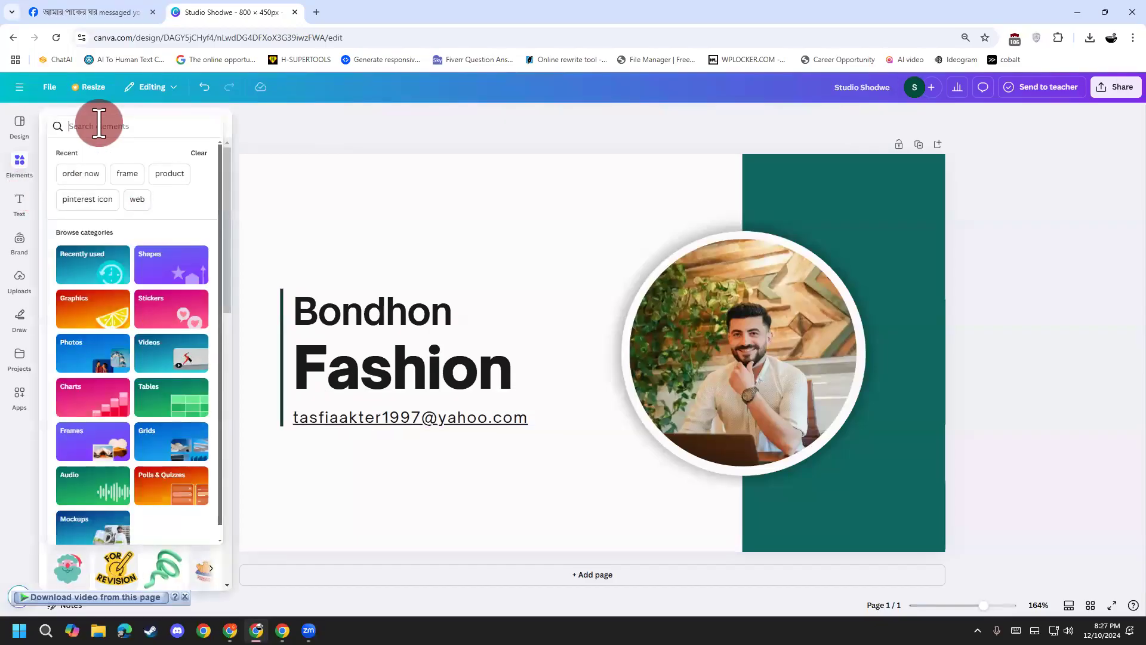
{"action": "type", "text": "pinter"}
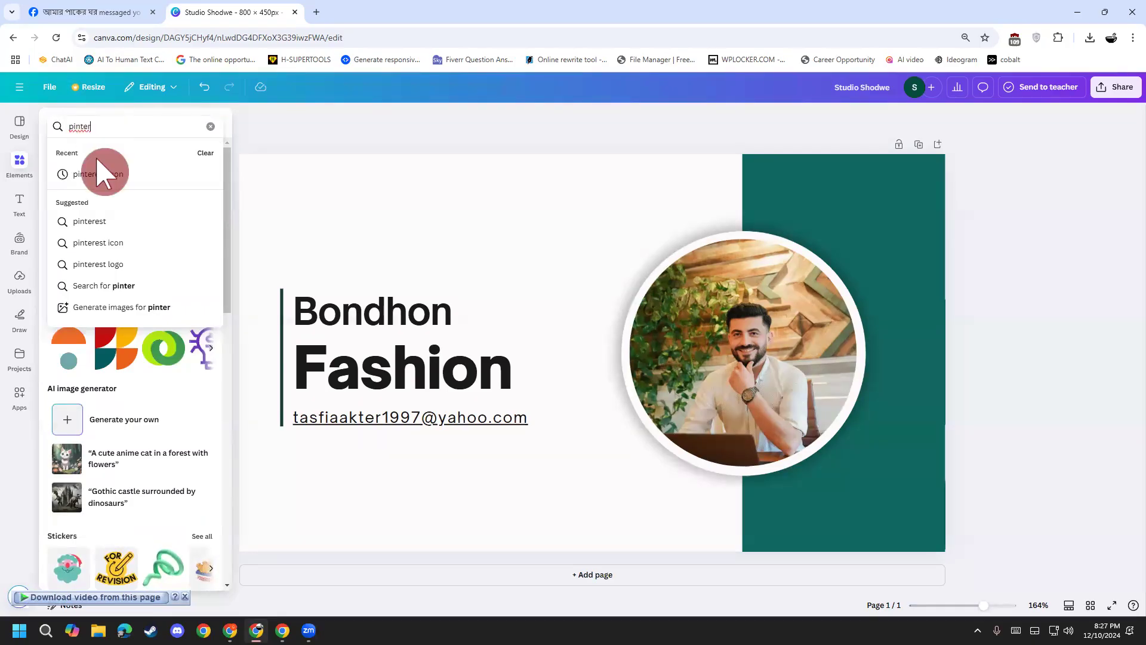
{"action": "left_click", "coordinate": [107, 175]}
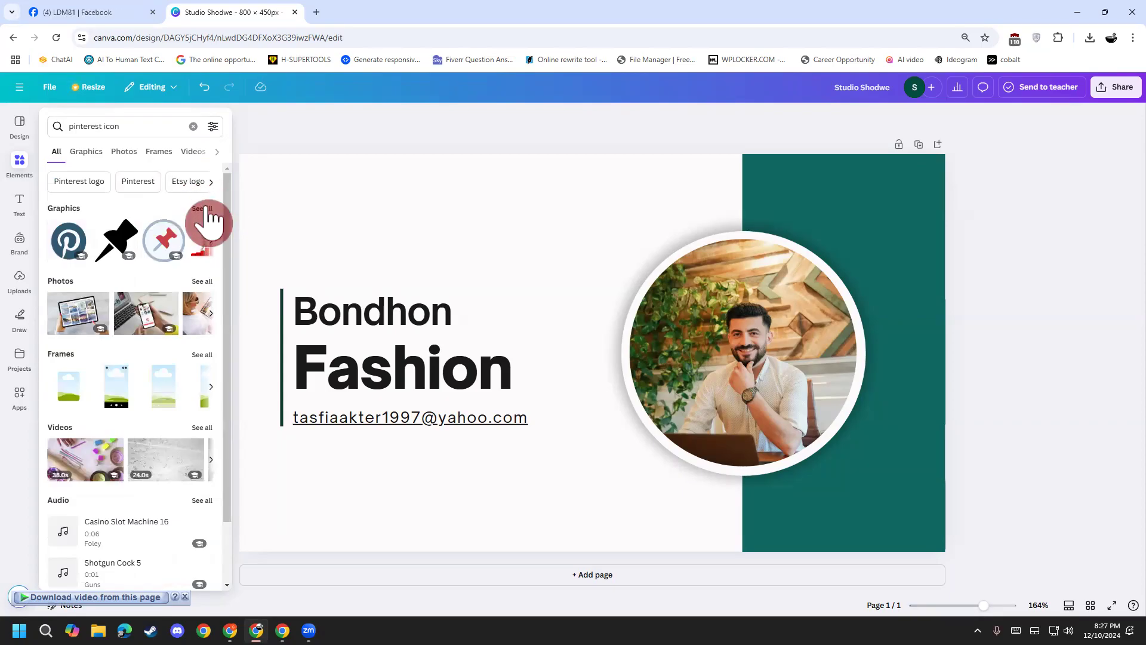
{"action": "left_click", "coordinate": [206, 208]}
{"action": "left_click", "coordinate": [19, 203]}
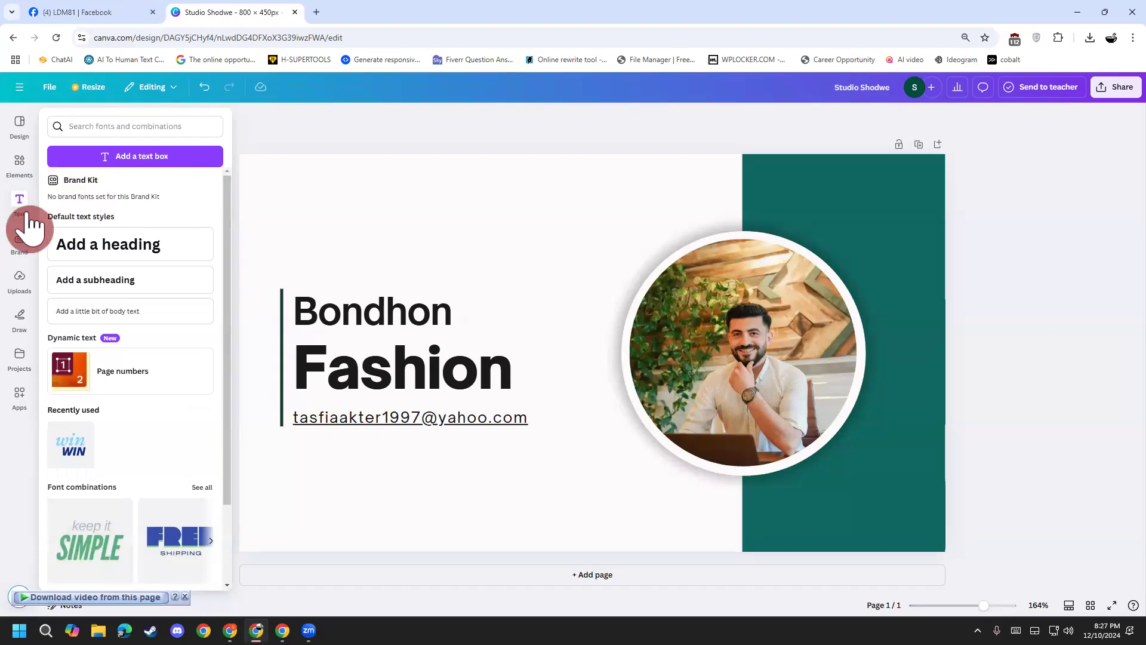
{"action": "left_click", "coordinate": [22, 170]}
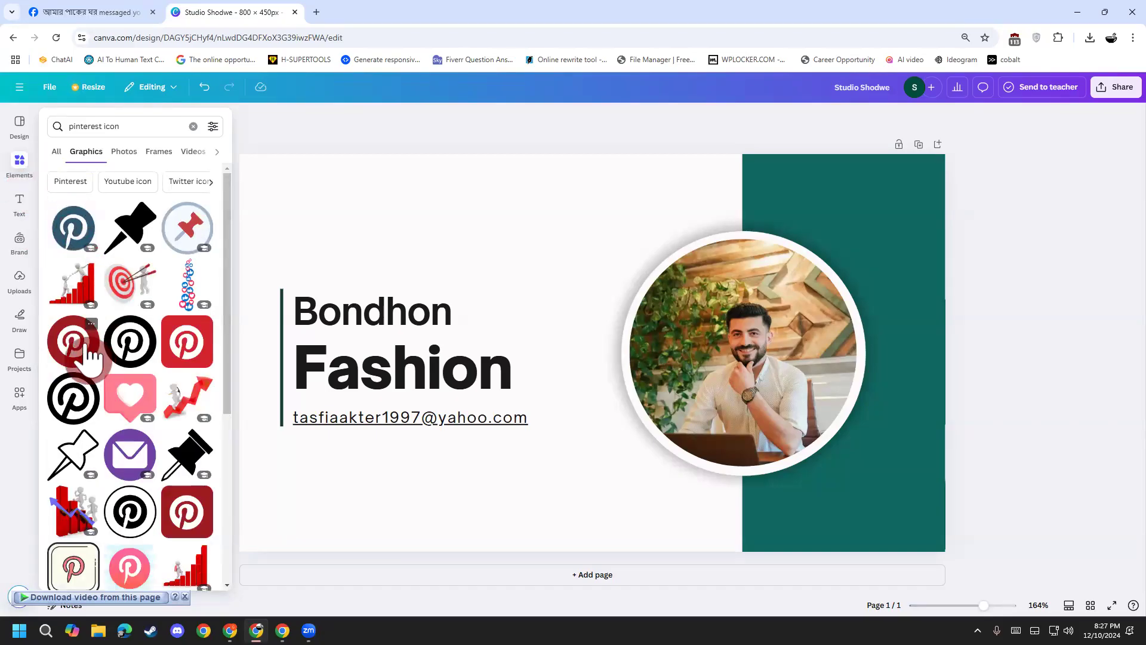
Step: Add the black Pinterest logo and shrink it beside the e-mail line
{"action": "left_click_drag", "start_coordinate": [77, 347], "coordinate": [76, 389]}
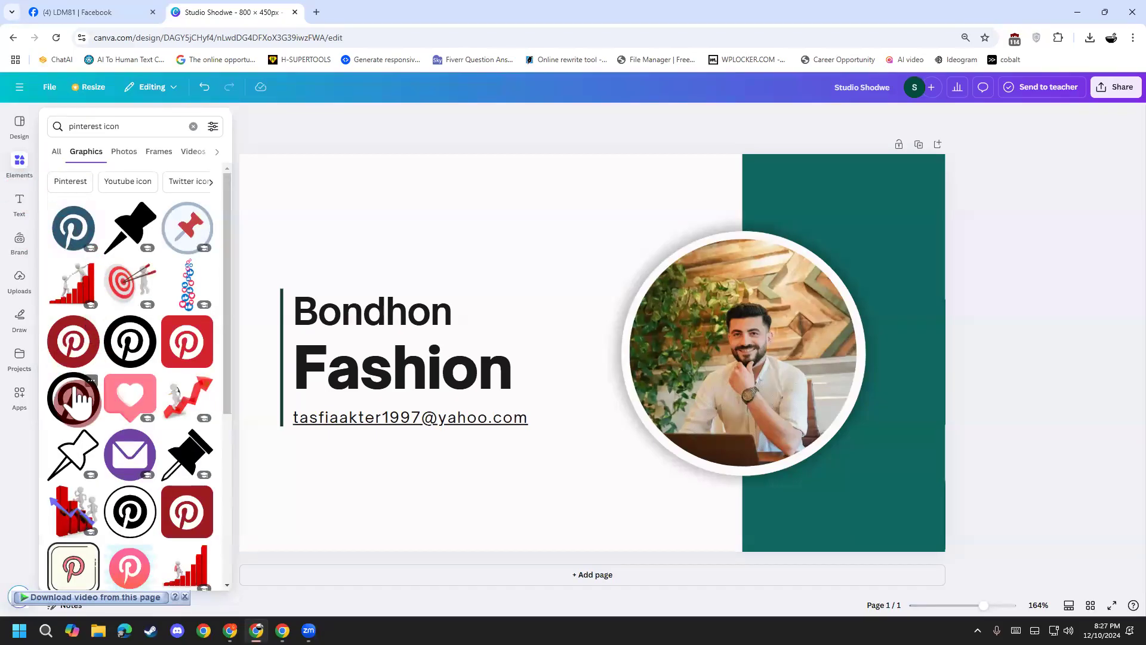
{"action": "left_click", "coordinate": [76, 391]}
{"action": "left_click_drag", "start_coordinate": [511, 276], "coordinate": [552, 417]}
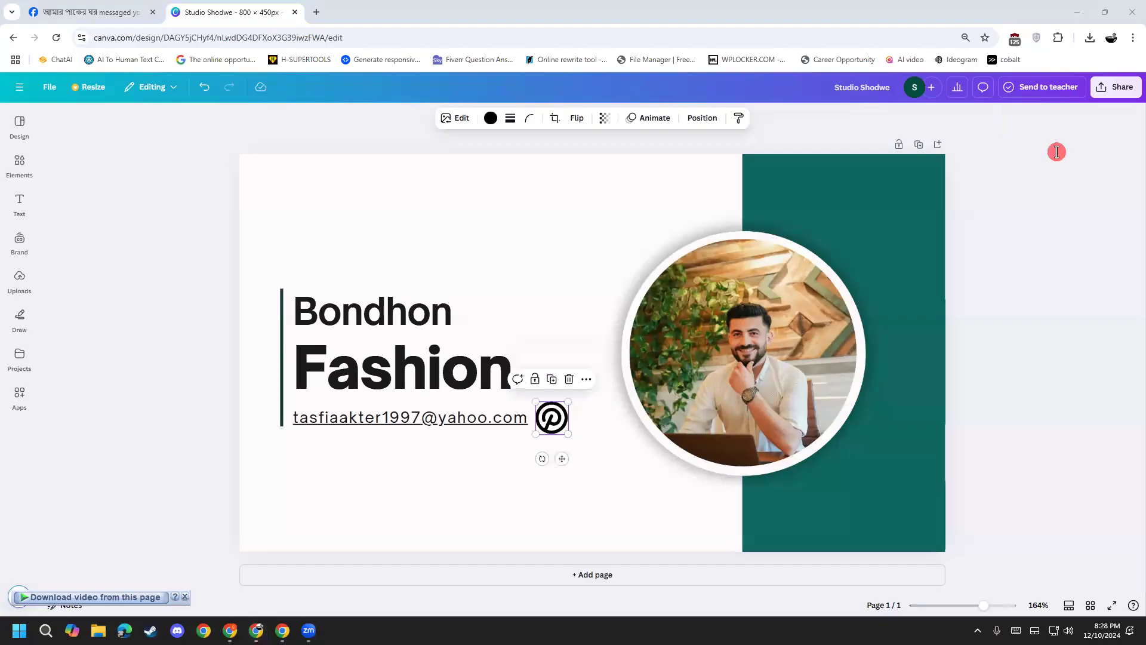
{"action": "left_click", "coordinate": [721, 337]}
Step: Delete the frame's photo and fill the circle with the Bondhon Fashion logo uploaded from Desktop
{"action": "key", "text": "Delete"}
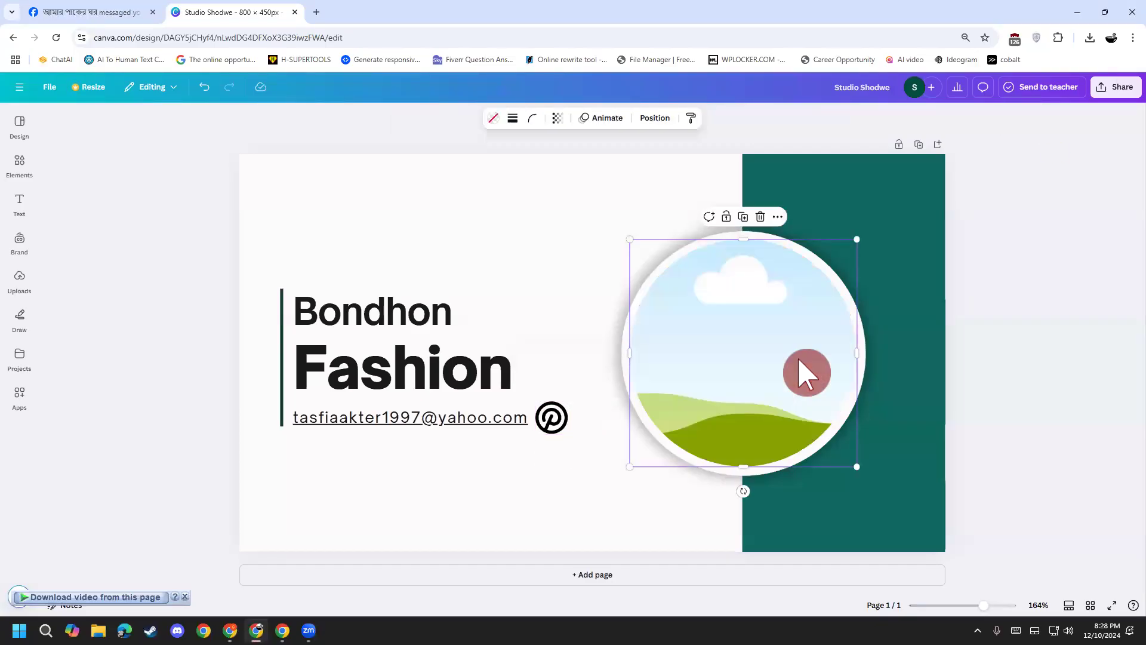
{"action": "left_click", "coordinate": [20, 287]}
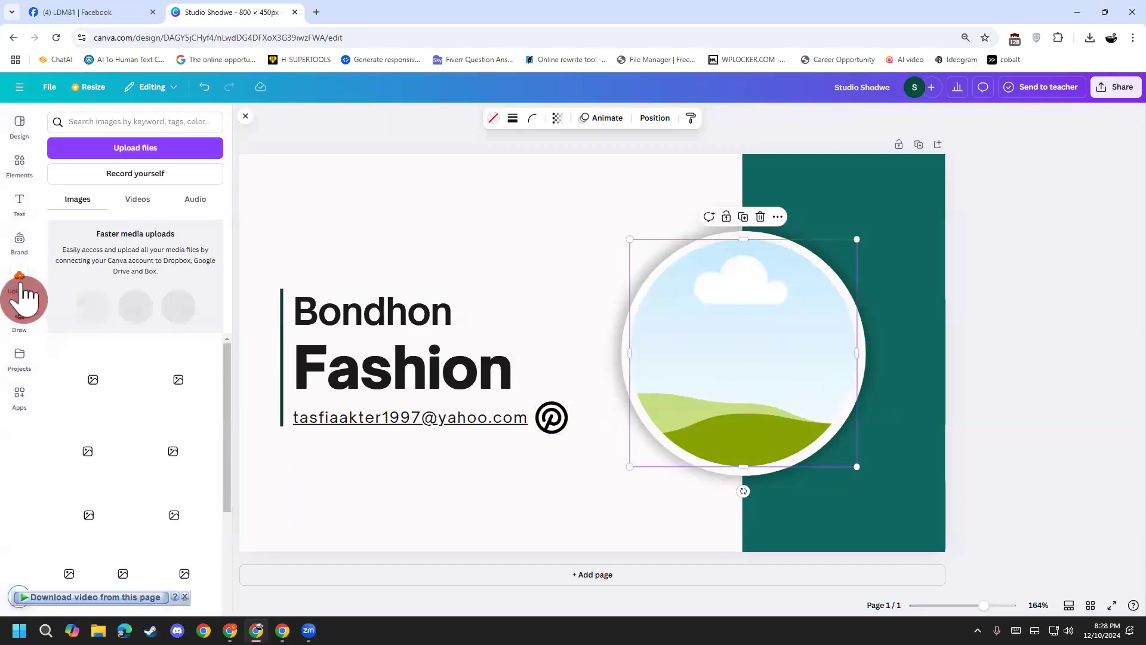
{"action": "left_click", "coordinate": [139, 149]}
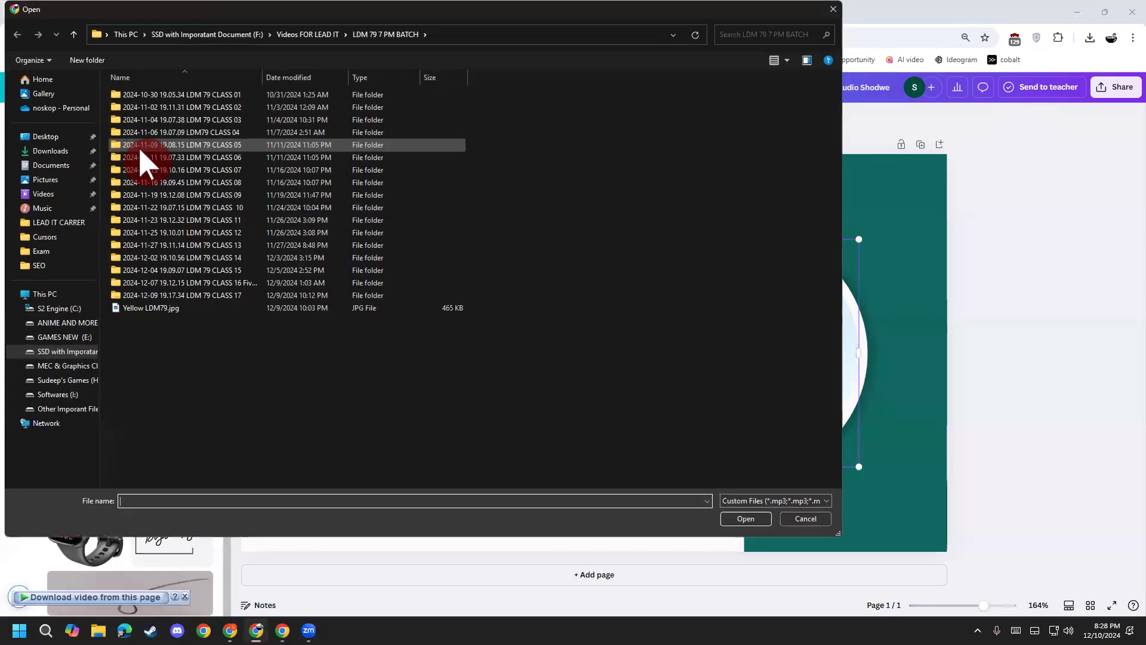
{"action": "left_click", "coordinate": [56, 144]}
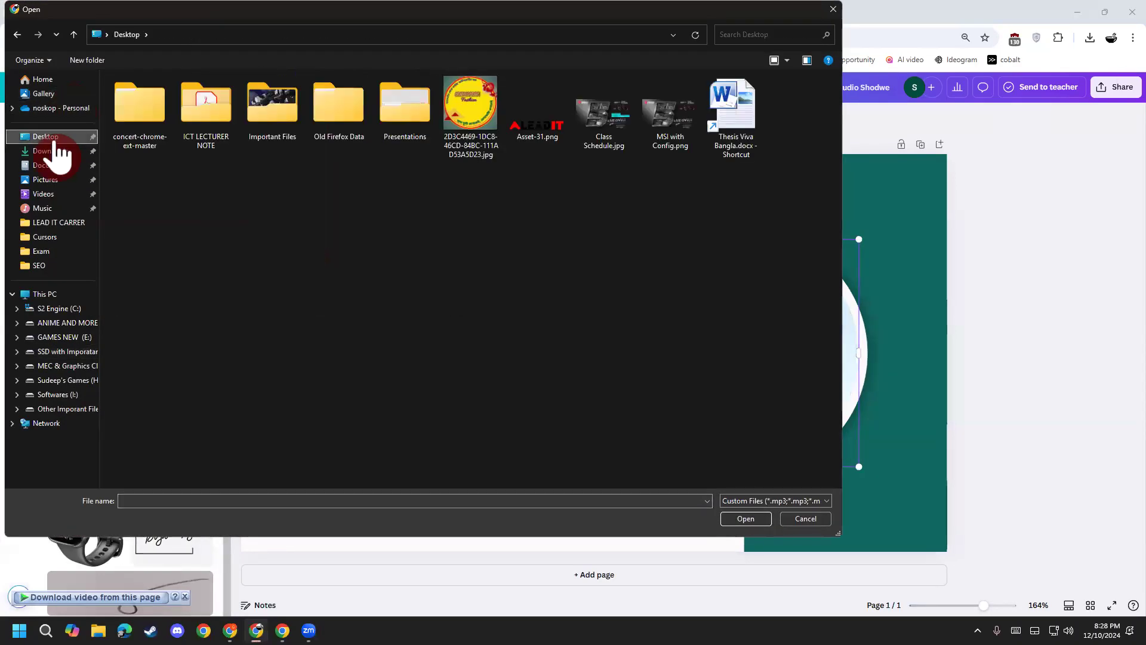
{"action": "double_click", "coordinate": [456, 141]}
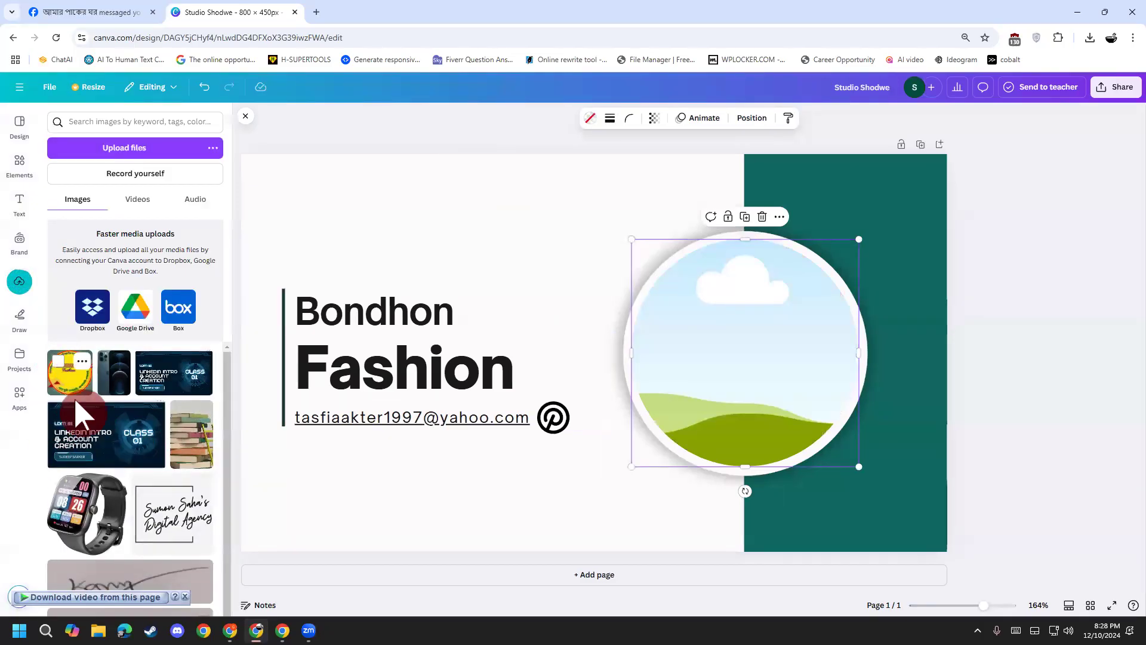
{"action": "left_click_drag", "start_coordinate": [71, 391], "coordinate": [747, 346]}
{"action": "left_click", "coordinate": [522, 517]}
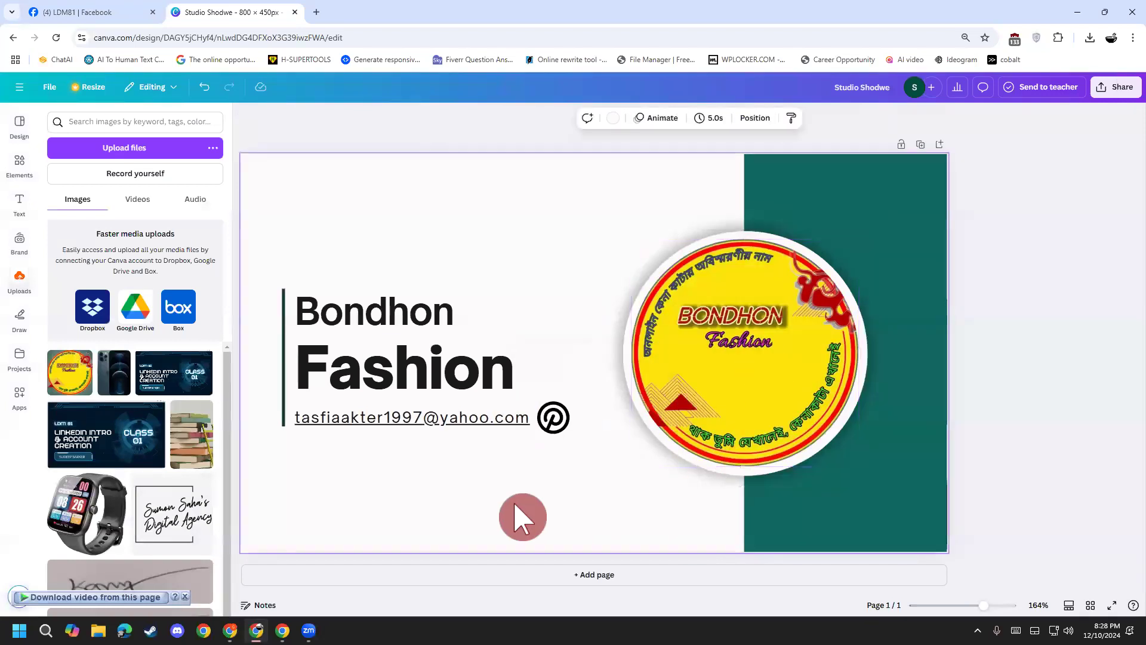
{"action": "left_click", "coordinate": [787, 546]}
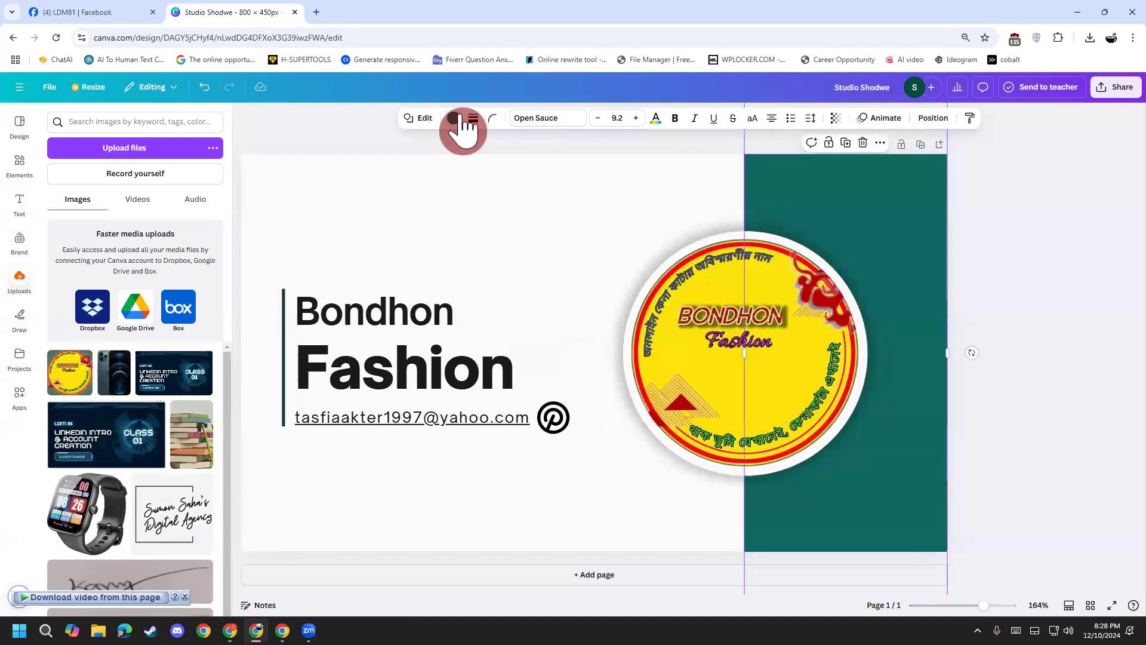
Step: Recolour the right-hand rectangle gold, trying and undoing a red page background
{"action": "left_click", "coordinate": [453, 117]}
{"action": "left_click", "coordinate": [171, 346]}
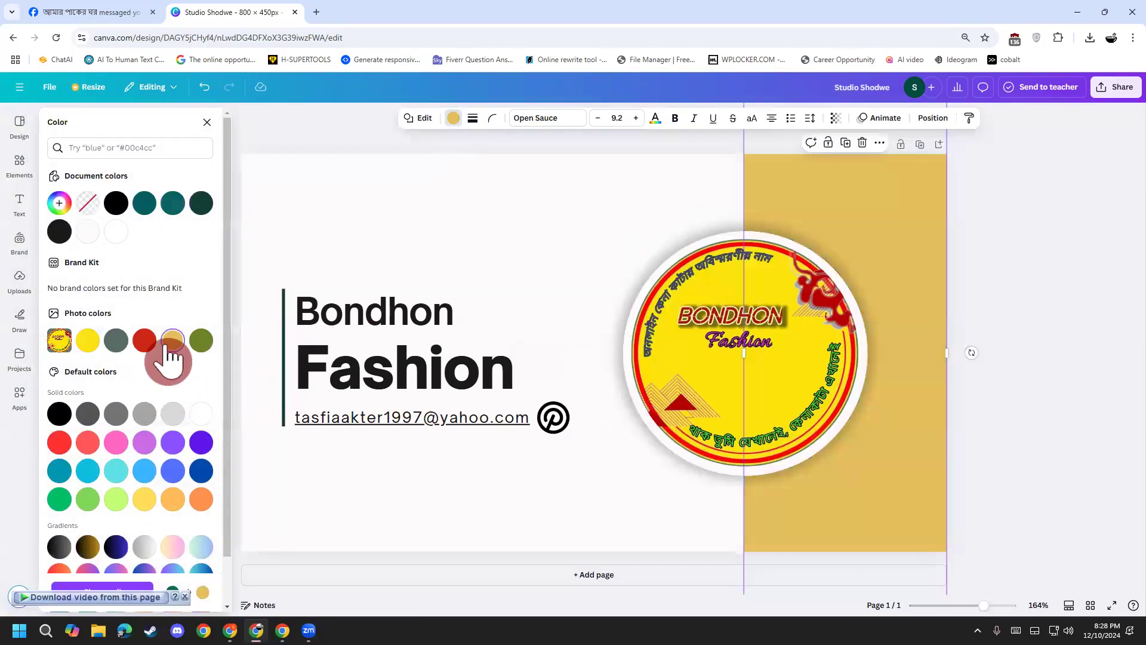
{"action": "left_click", "coordinate": [484, 245]}
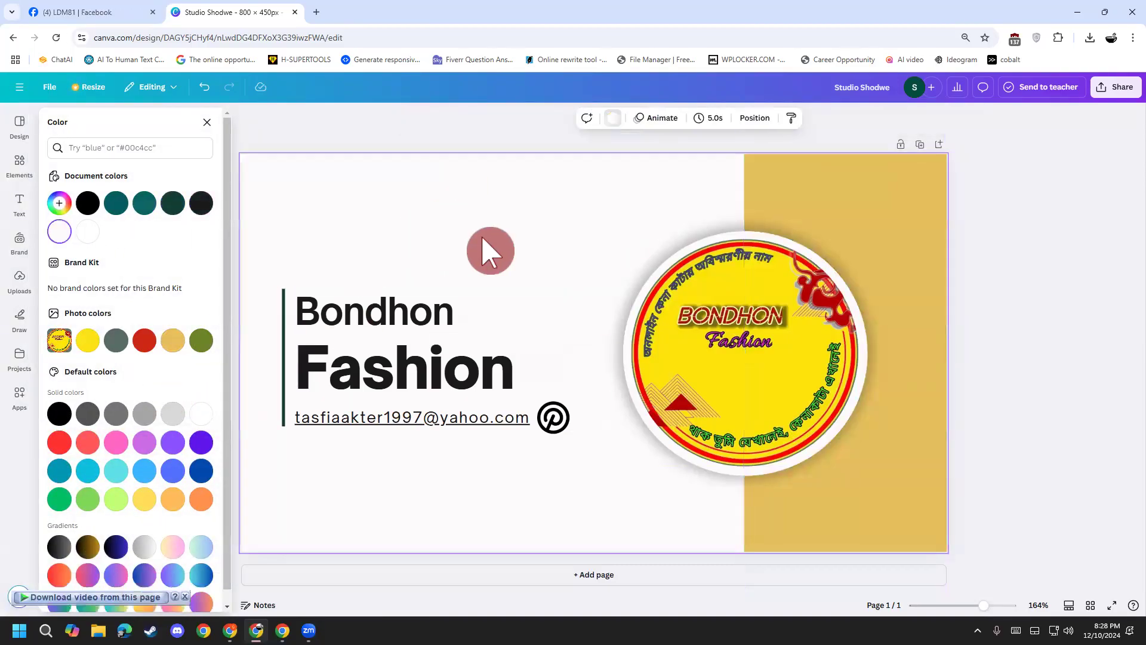
{"action": "left_click", "coordinate": [150, 347]}
{"action": "key", "text": "ctrl+z"}
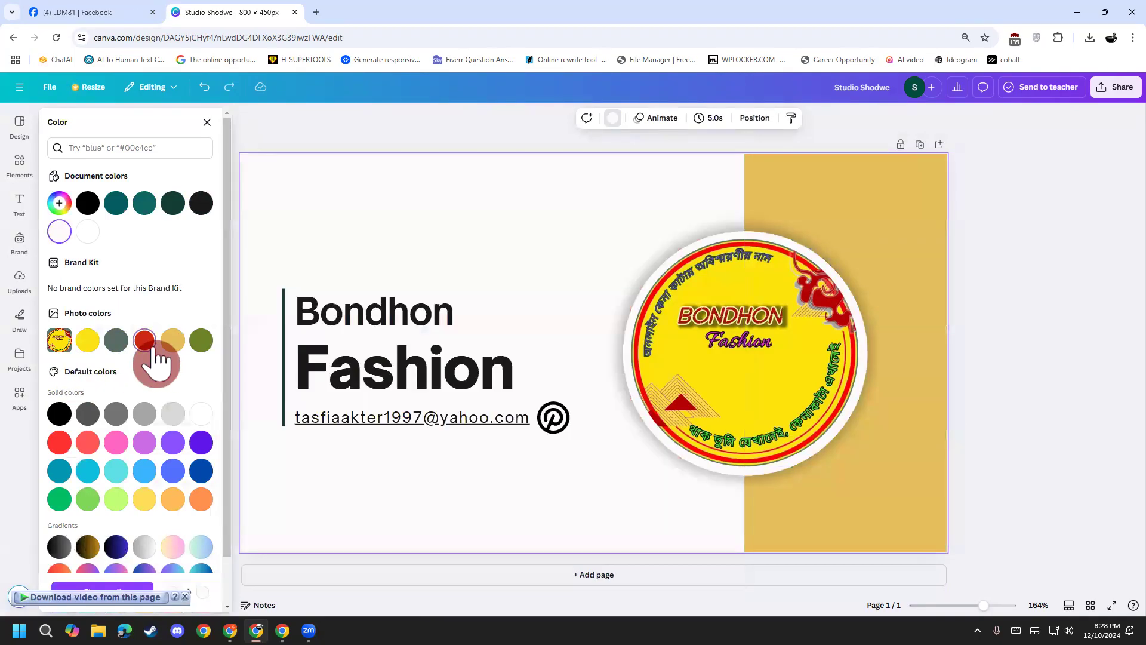
{"action": "left_click", "coordinate": [1037, 467]}
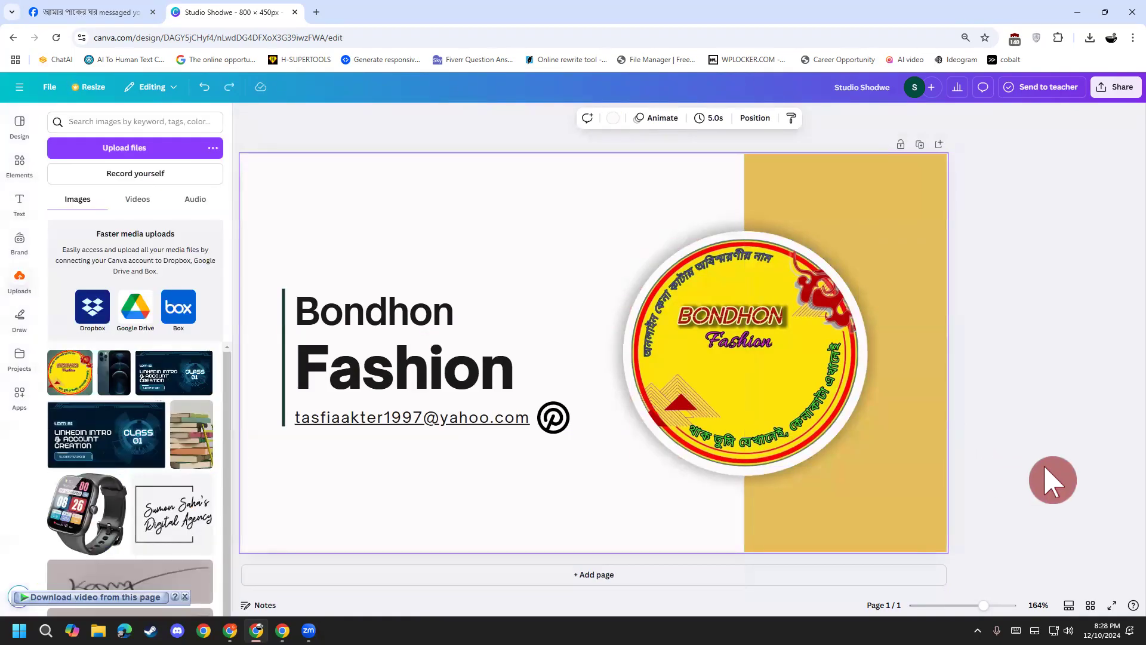
Step: Turn the Bondhon and Fashion headings dark teal
{"action": "left_click", "coordinate": [432, 390]}
{"action": "left_click", "coordinate": [419, 316], "text": "shift"}
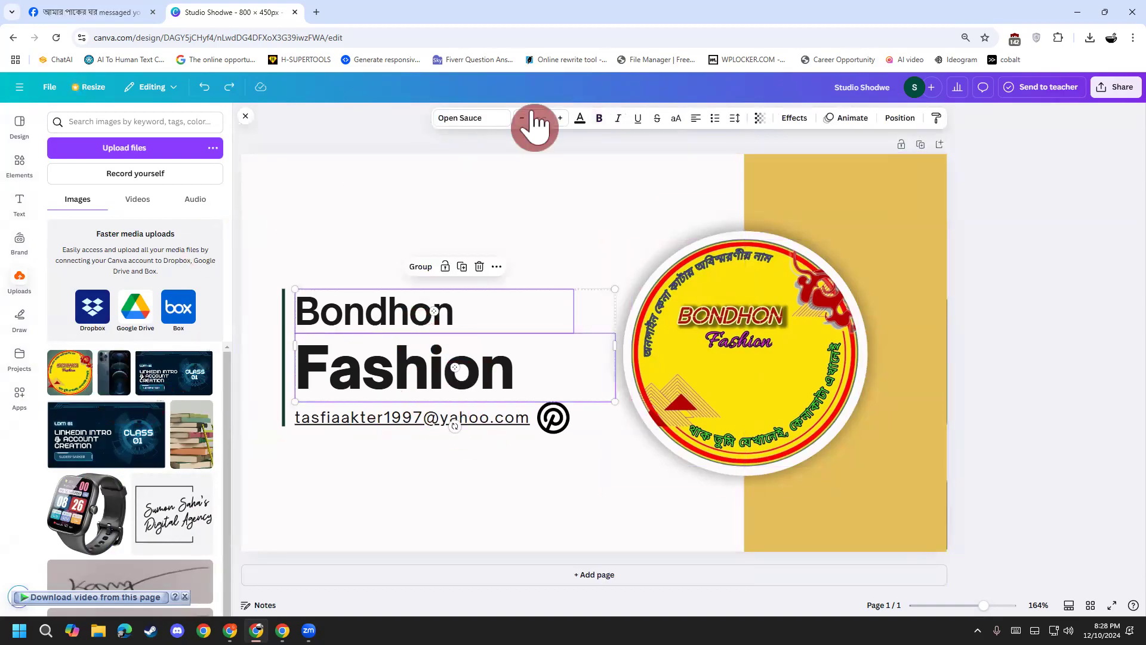
{"action": "left_click", "coordinate": [589, 117]}
{"action": "left_click", "coordinate": [149, 205]}
{"action": "left_click", "coordinate": [358, 226]}
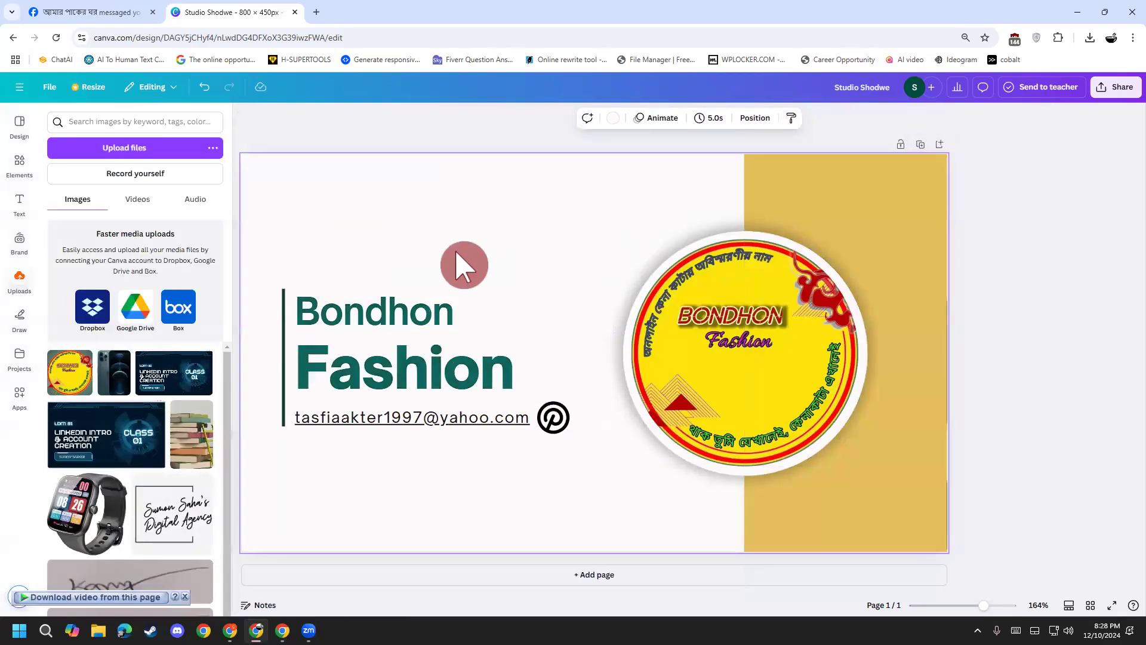
{"action": "left_click", "coordinate": [1047, 453]}
Step: Make the vertical accent line beside the headings red
{"action": "left_click", "coordinate": [281, 413]}
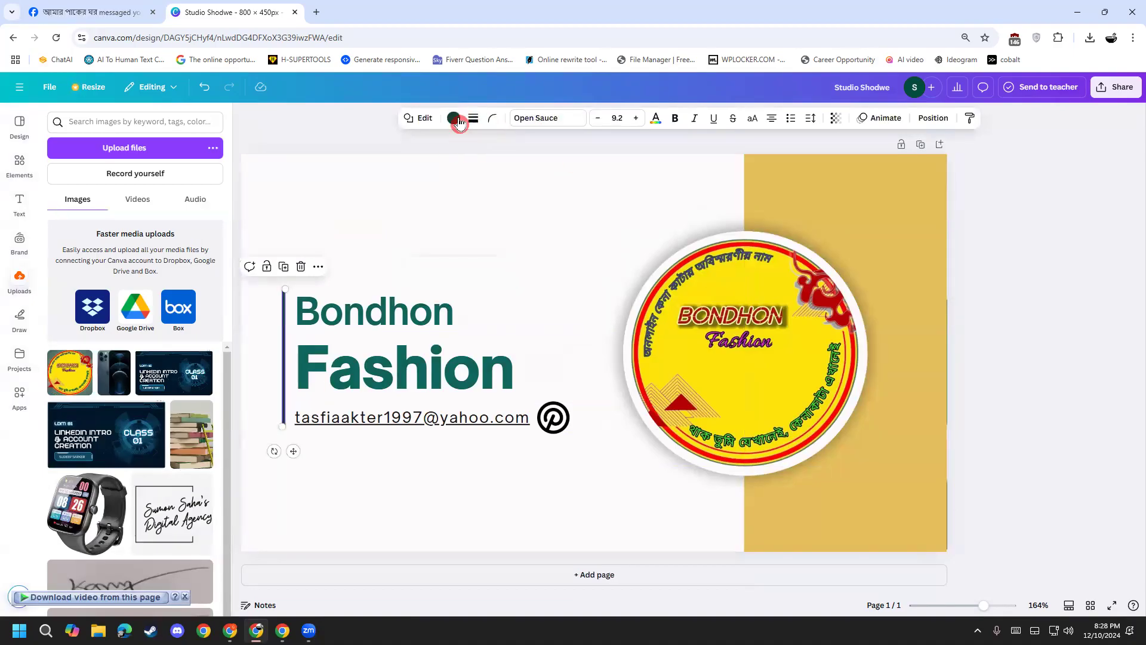
{"action": "left_click", "coordinate": [460, 118]}
{"action": "left_click", "coordinate": [145, 341]}
{"action": "left_click", "coordinate": [389, 241]}
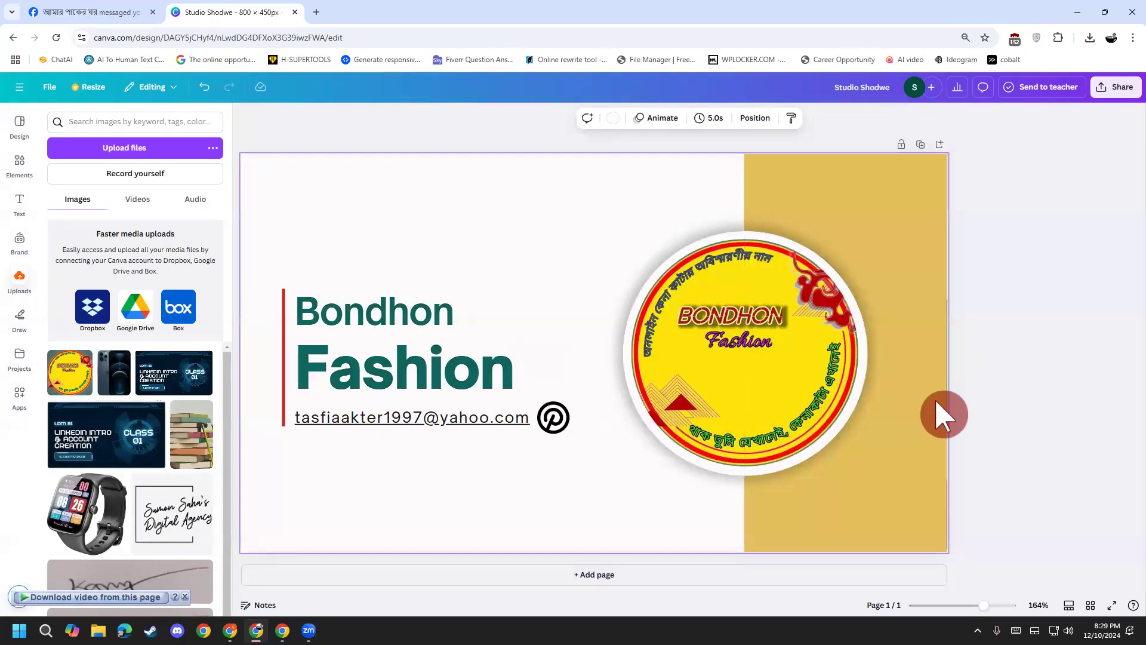
{"action": "left_click", "coordinate": [1044, 468]}
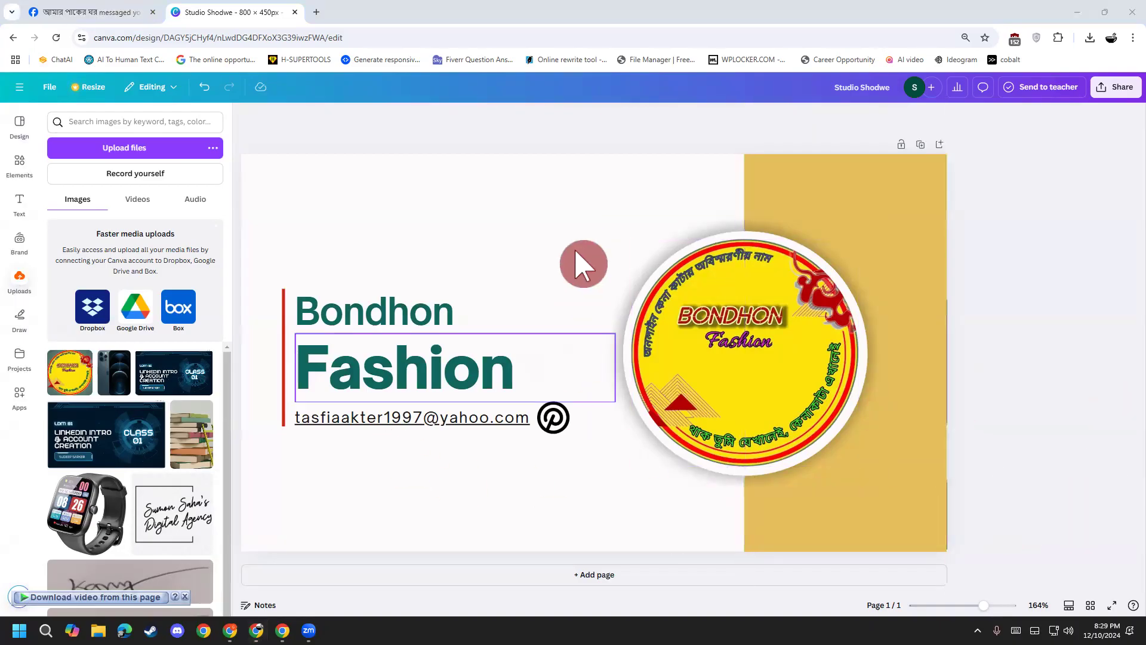
Step: Change the vertical accent line colour to orange
{"action": "left_click", "coordinate": [284, 409]}
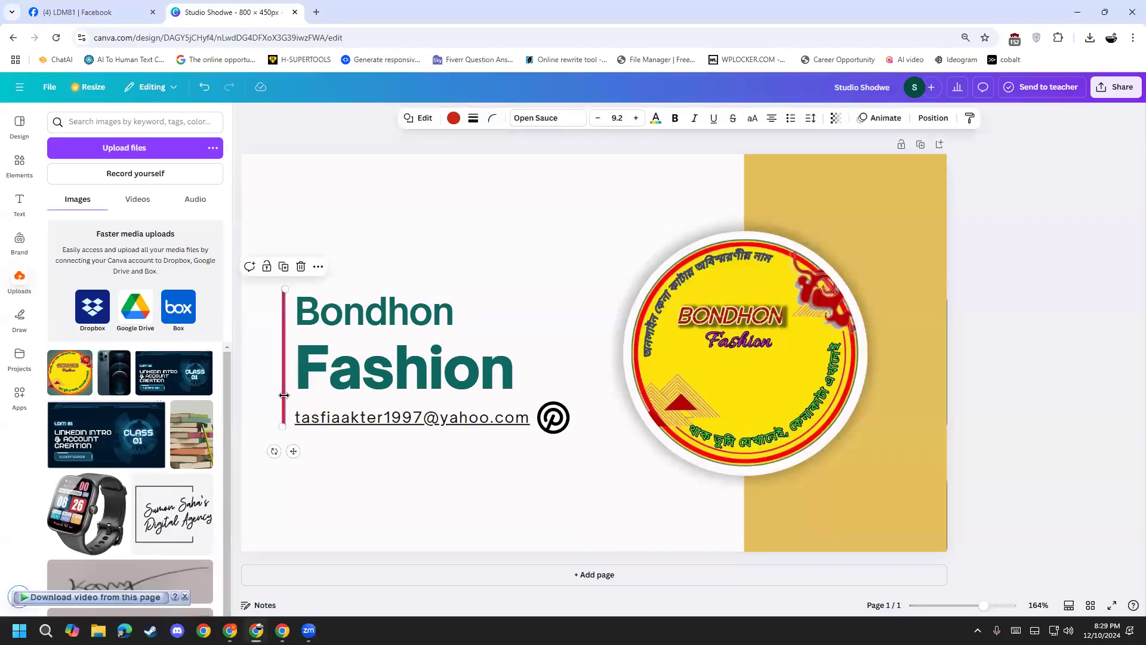
{"action": "left_click", "coordinate": [453, 118]}
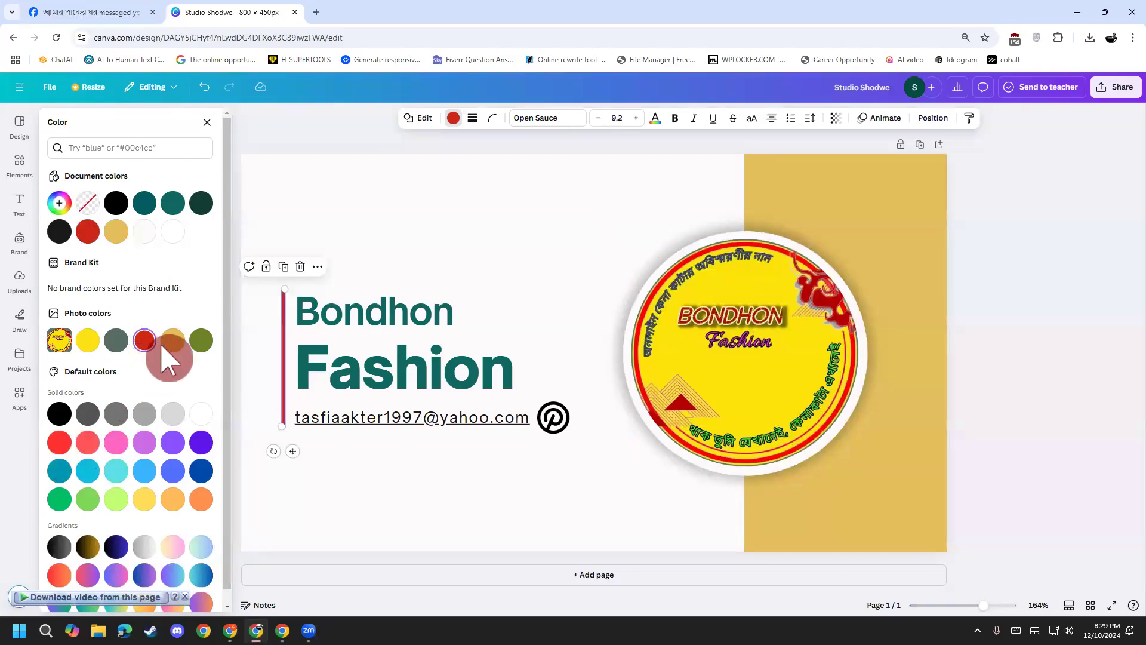
{"action": "left_click", "coordinate": [202, 499]}
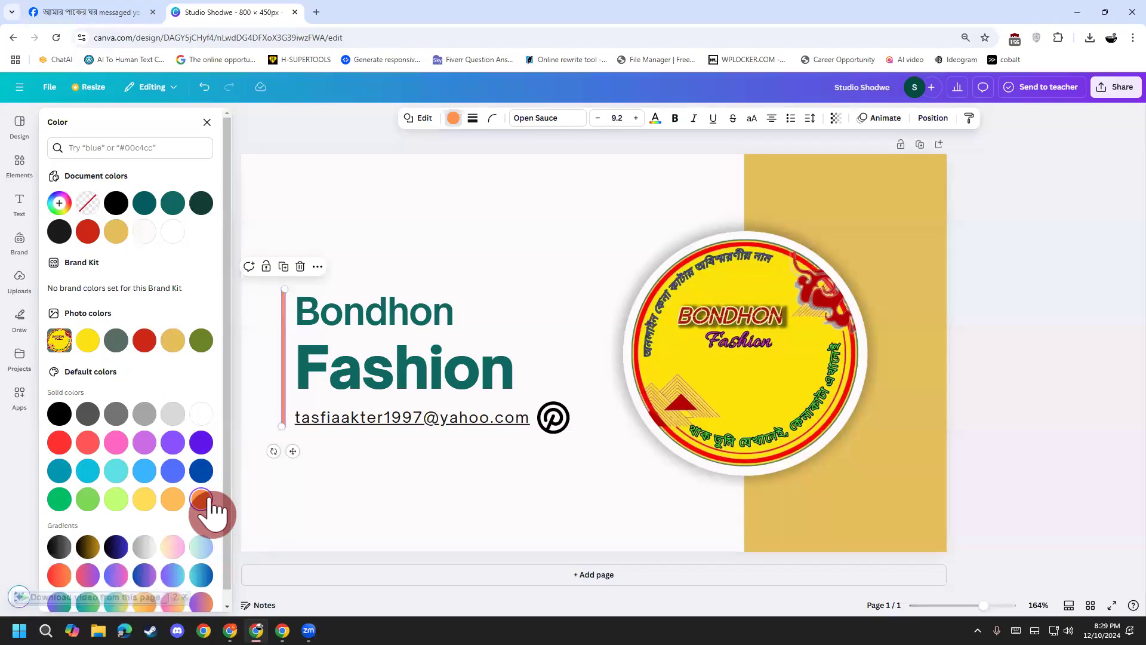
{"action": "left_click", "coordinate": [318, 548]}
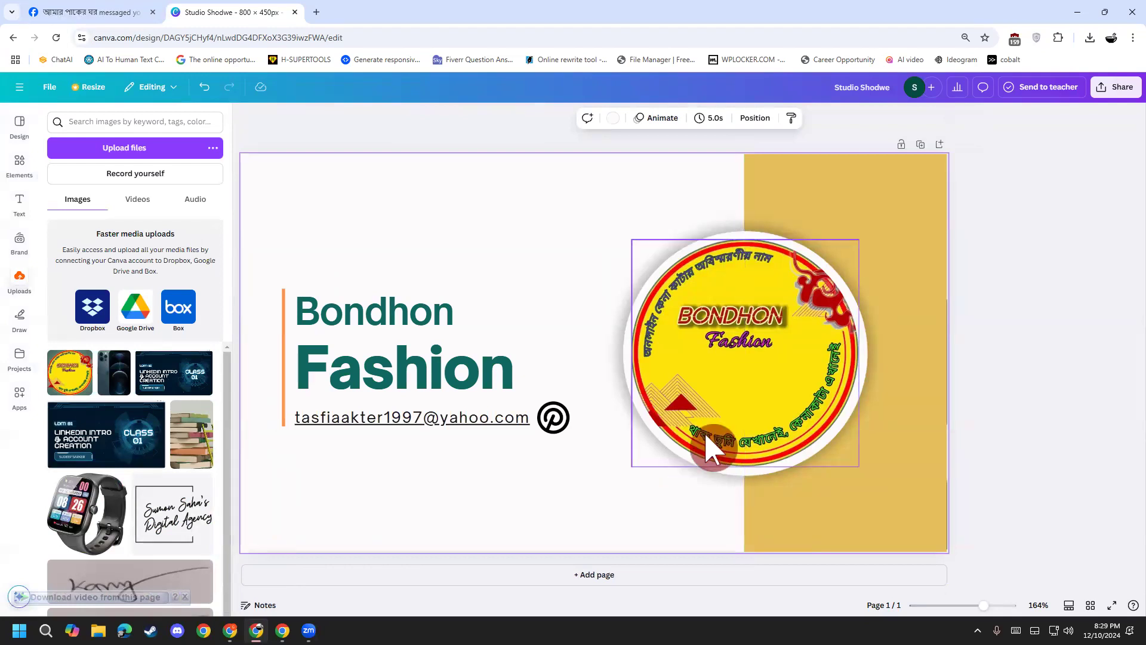
{"action": "left_click", "coordinate": [1017, 484]}
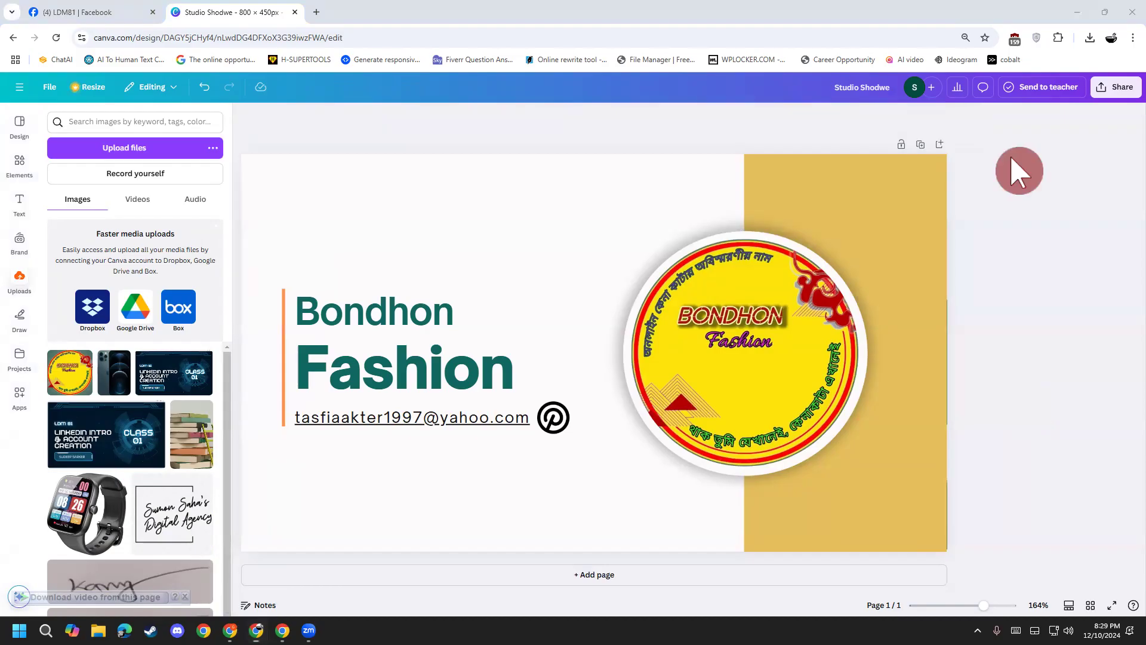
Step: Try red on the right-hand panel, then revert it to its original gold
{"action": "left_click", "coordinate": [873, 177]}
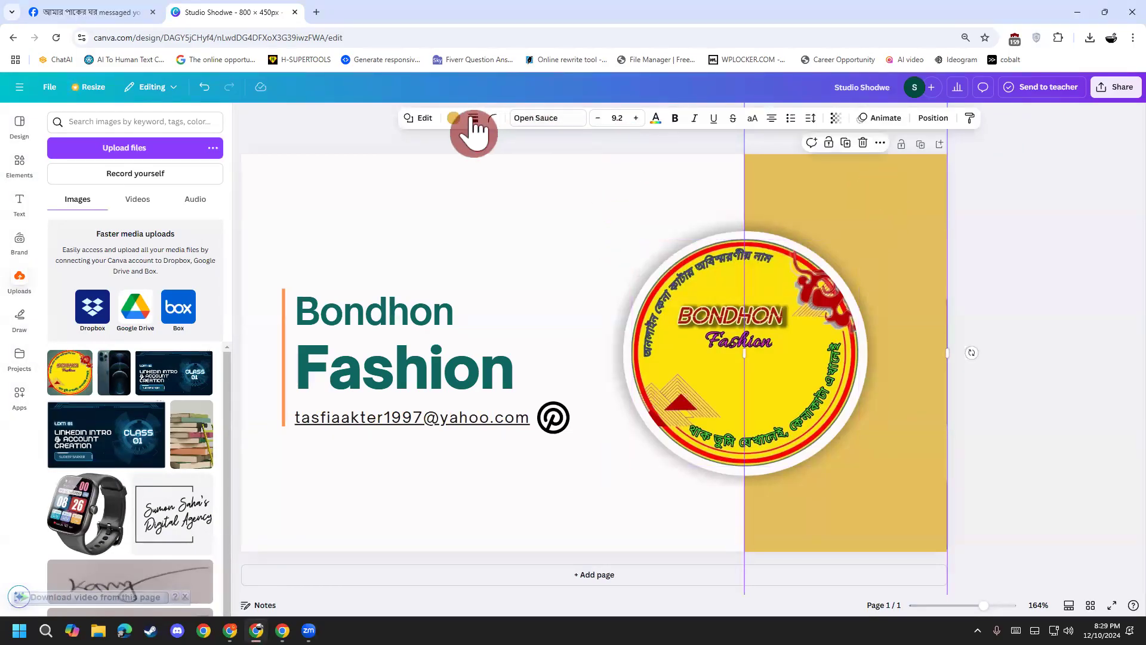
{"action": "left_click", "coordinate": [455, 119]}
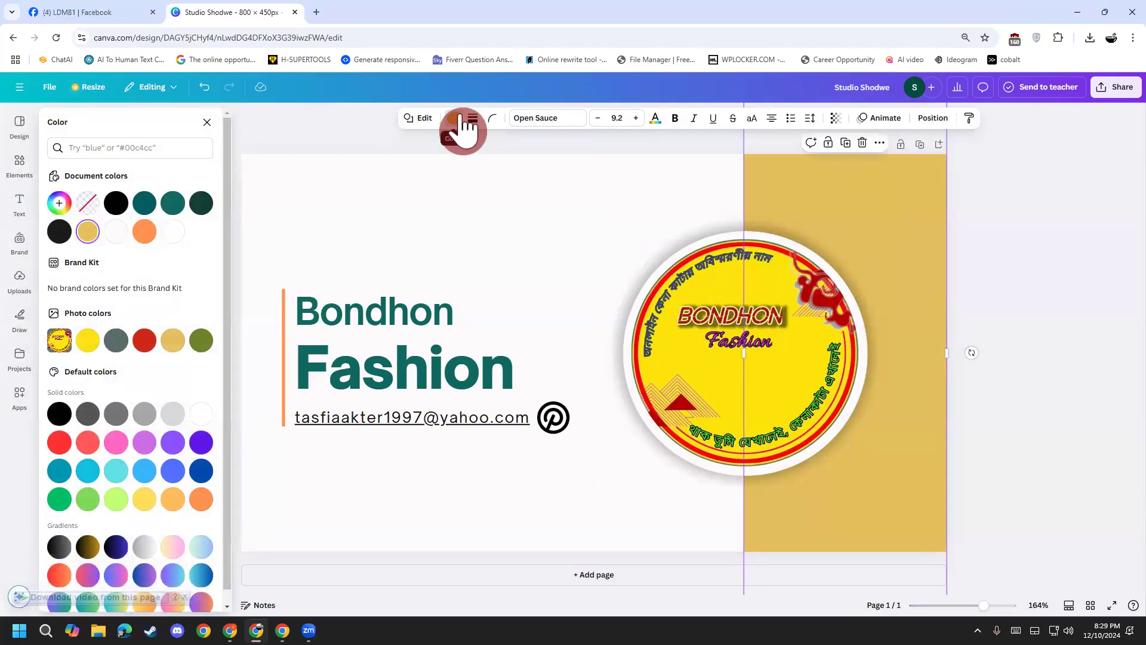
{"action": "left_click", "coordinate": [146, 339]}
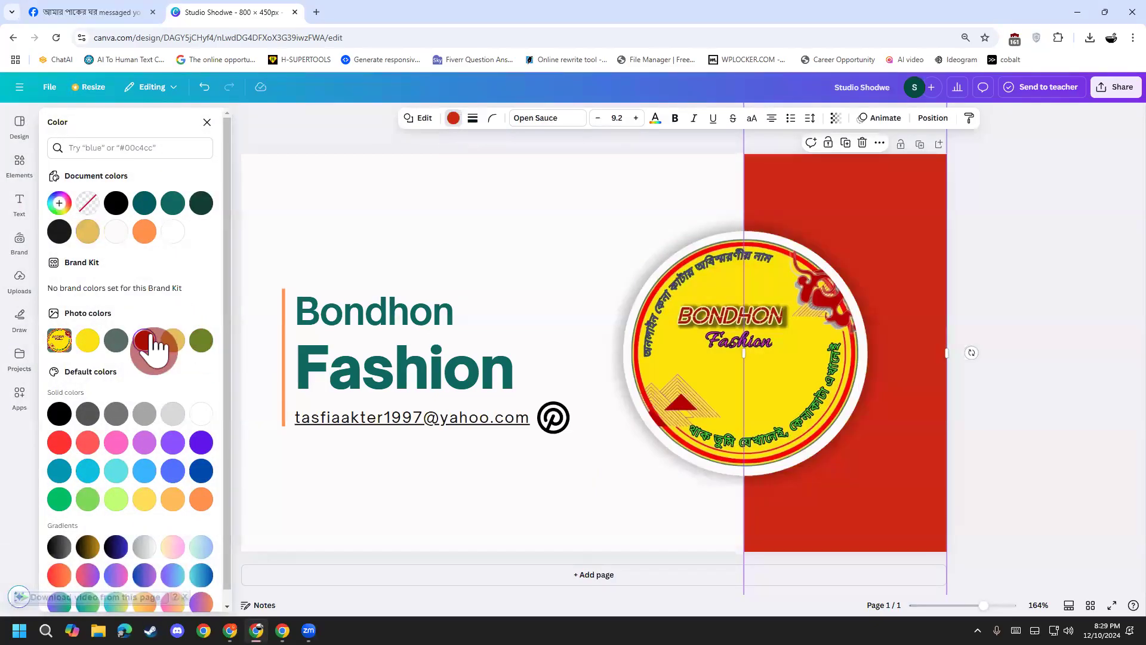
{"action": "left_click", "coordinate": [95, 234]}
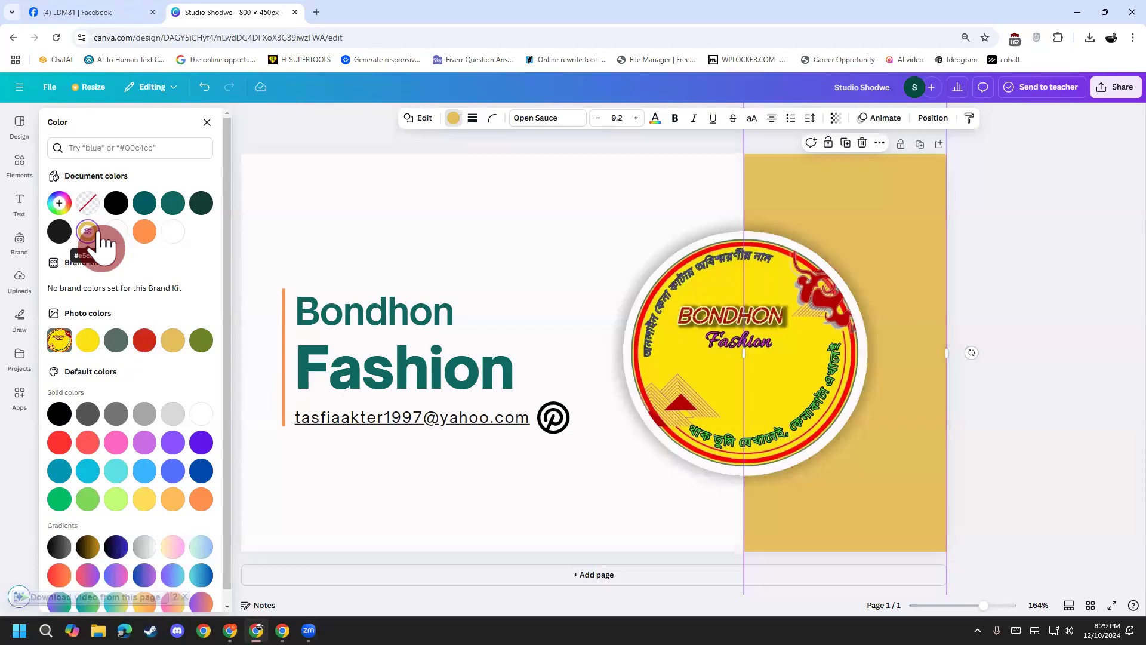
{"action": "key", "text": "Escape"}
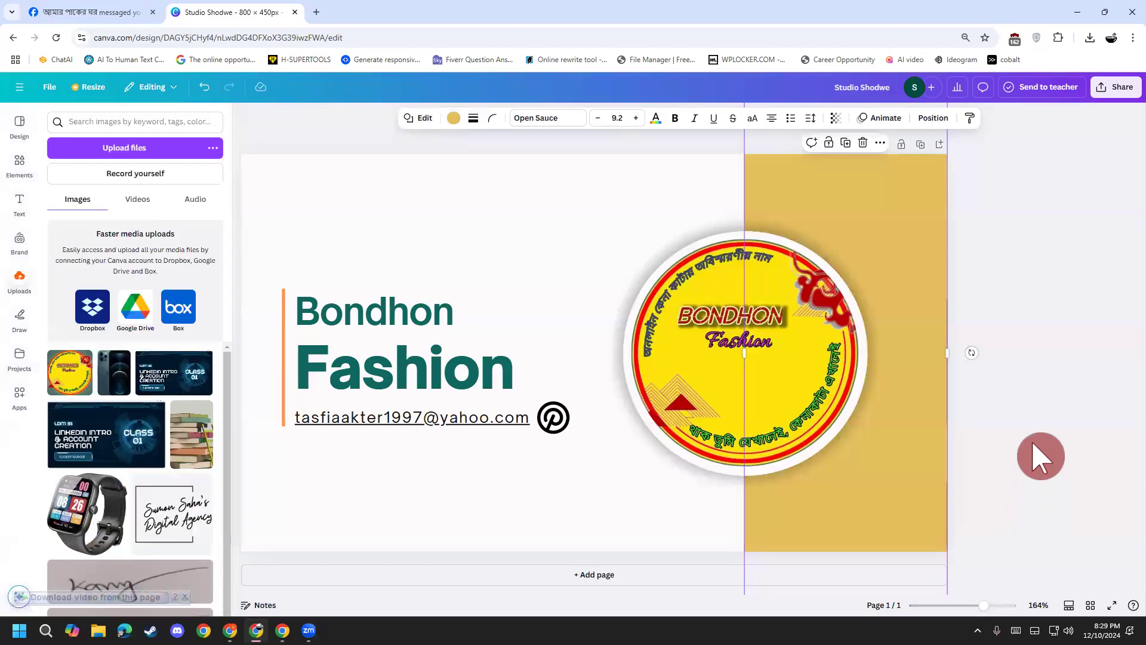
Step: Download the banner from Share > Download with file type JPG
{"action": "left_click", "coordinate": [1114, 89]}
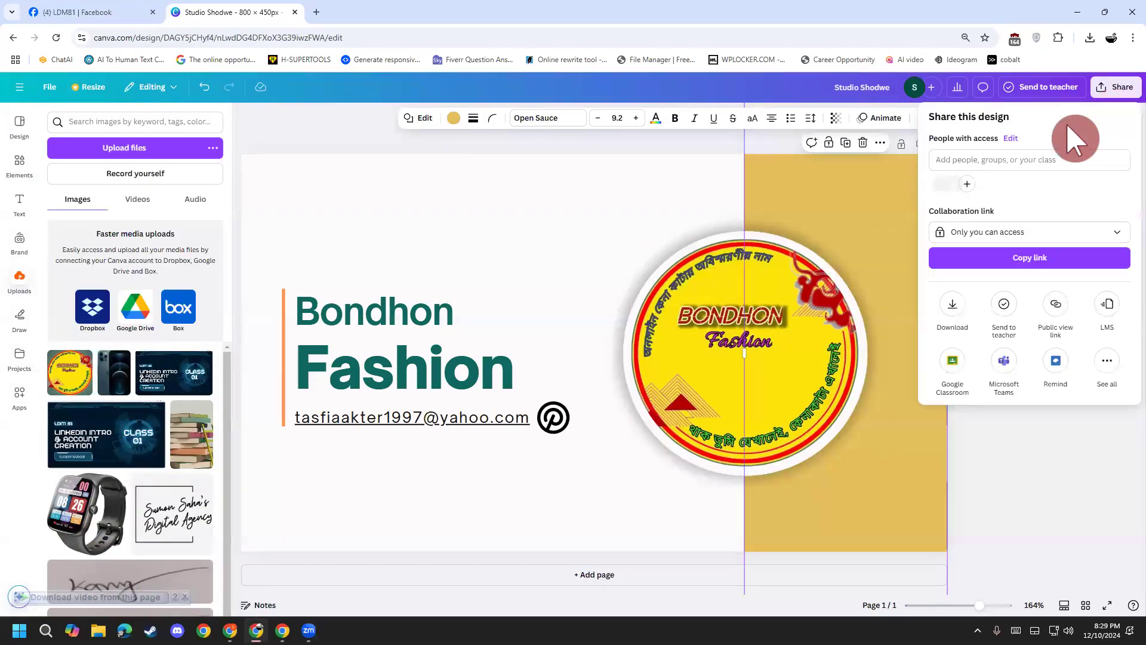
{"action": "left_click", "coordinate": [952, 307]}
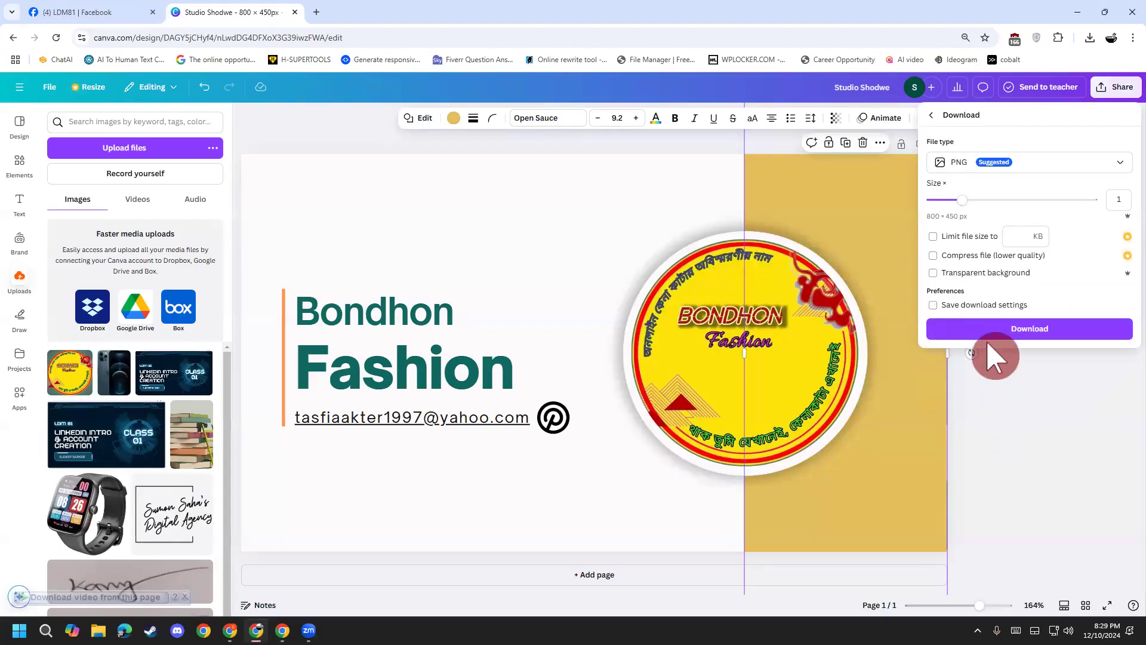
{"action": "left_click", "coordinate": [970, 163]}
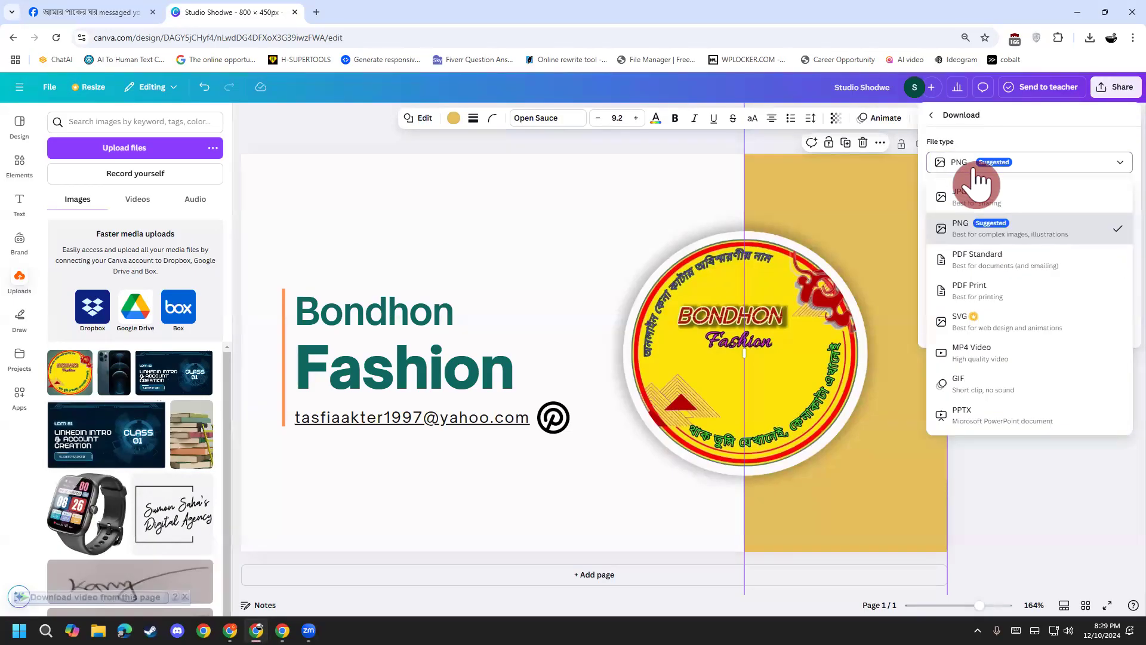
{"action": "left_click", "coordinate": [981, 198]}
{"action": "left_click", "coordinate": [1046, 427]}
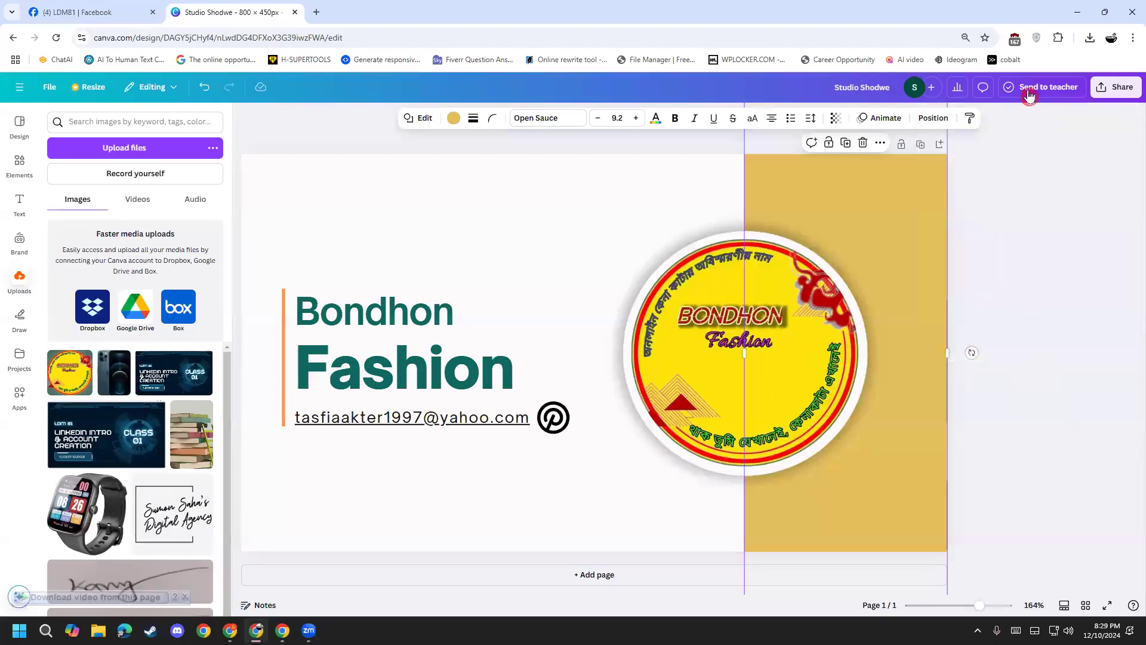
{"action": "left_click", "coordinate": [1116, 87]}
{"action": "left_click", "coordinate": [953, 308]}
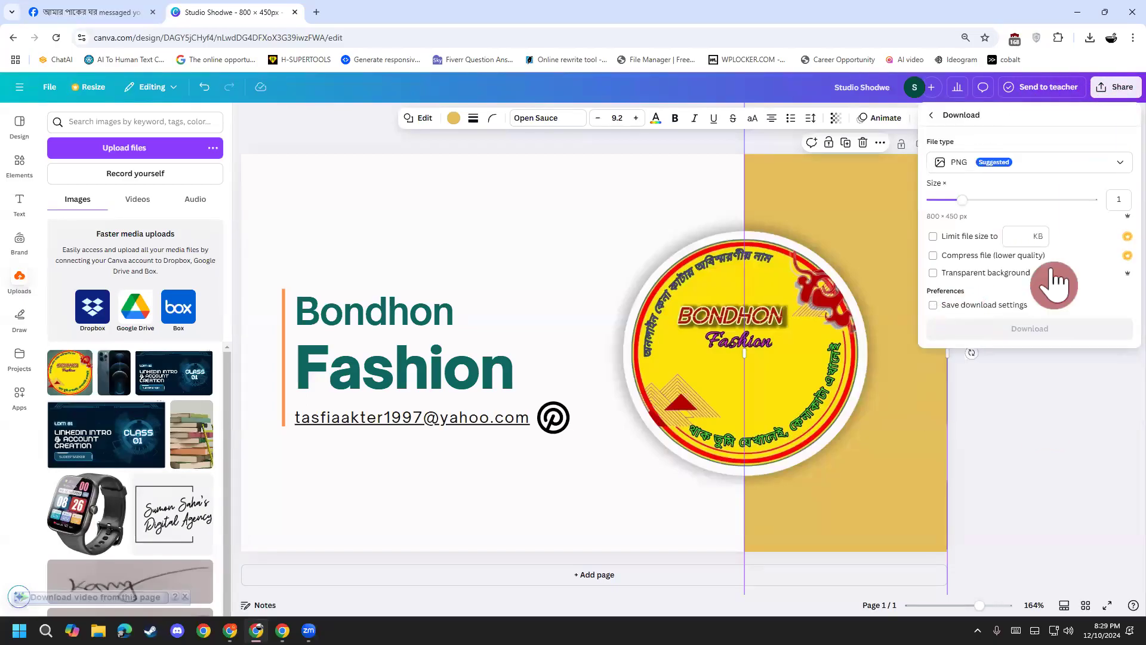
{"action": "left_click", "coordinate": [975, 172]}
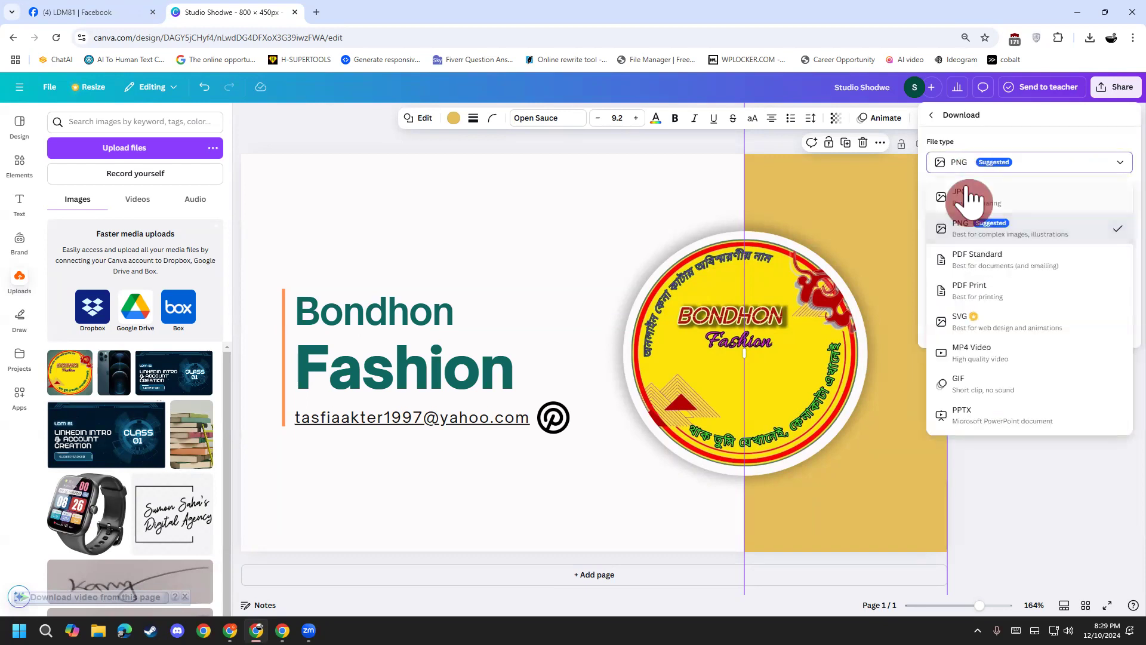
{"action": "left_click", "coordinate": [975, 200]}
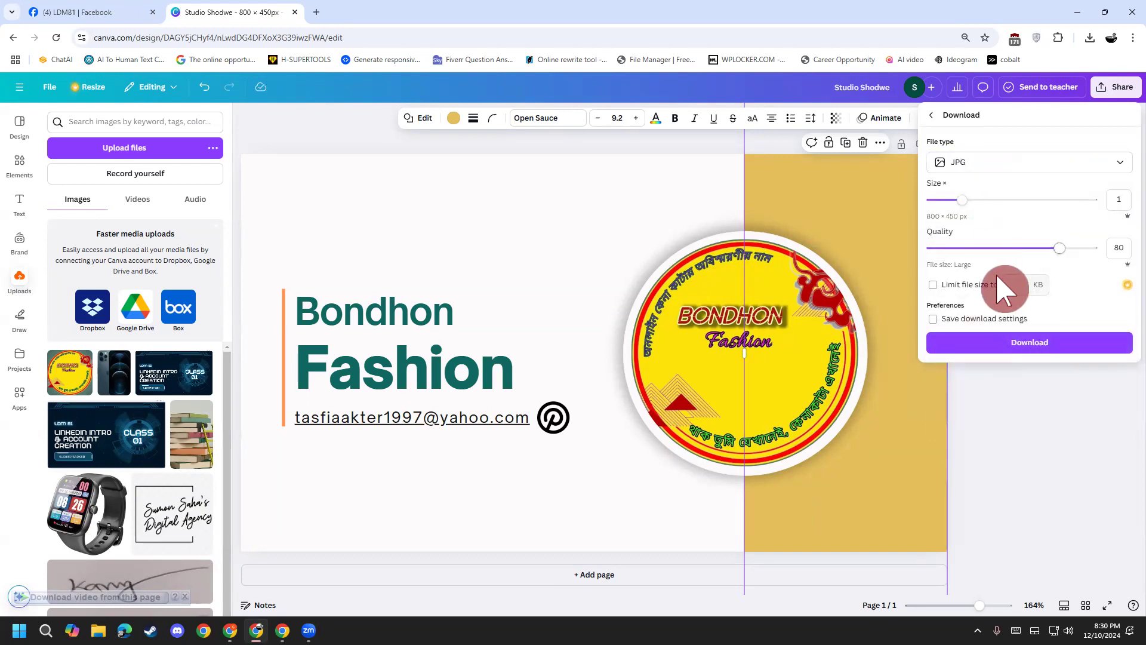
{"action": "left_click", "coordinate": [1069, 345]}
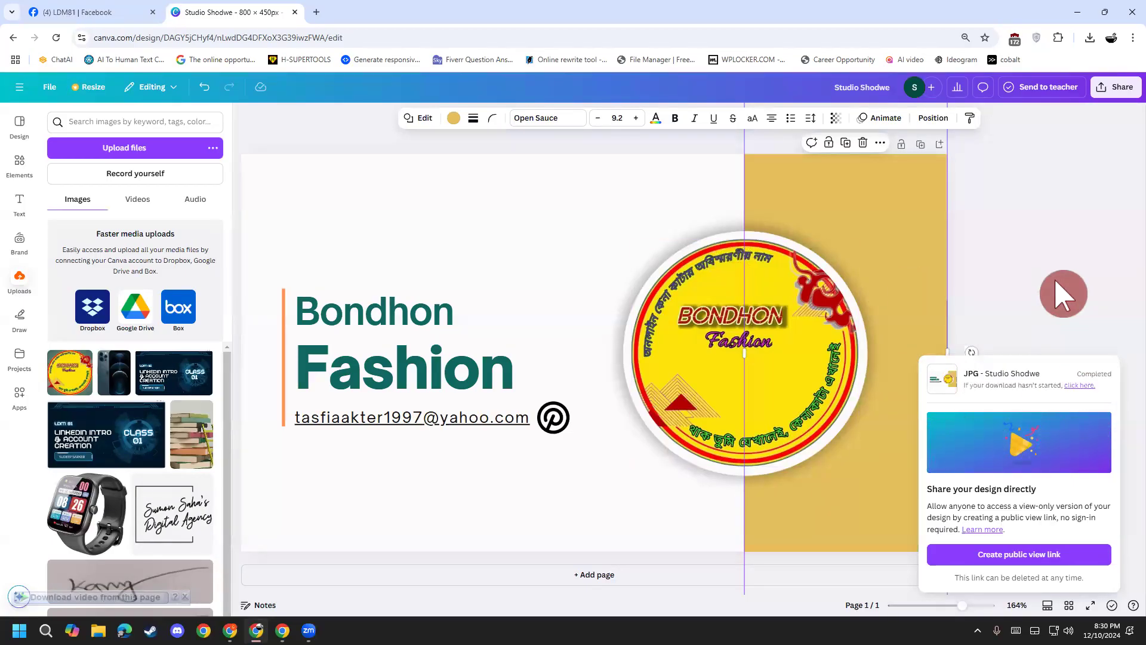
Step: Locate Studio Shodwe.jpg in the Downloads folder, then return to the Pinterest profile
{"action": "left_click", "coordinate": [1090, 38]}
{"action": "mouse_move", "coordinate": [1055, 95]}
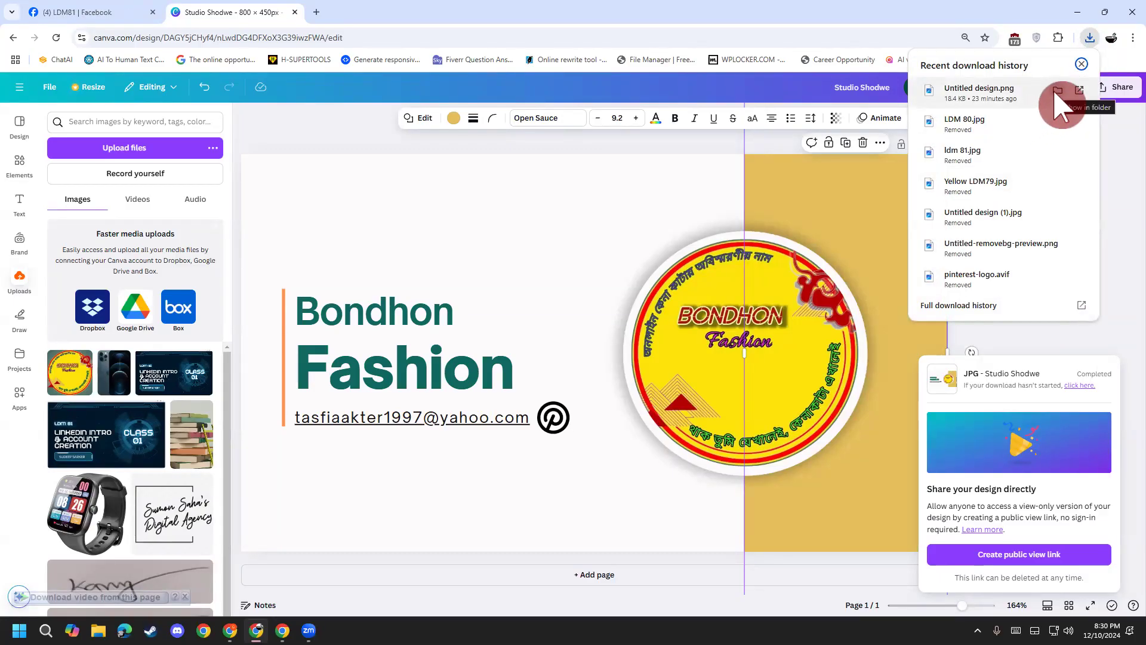
{"action": "left_click", "coordinate": [1057, 91]}
{"action": "left_click", "coordinate": [198, 185]}
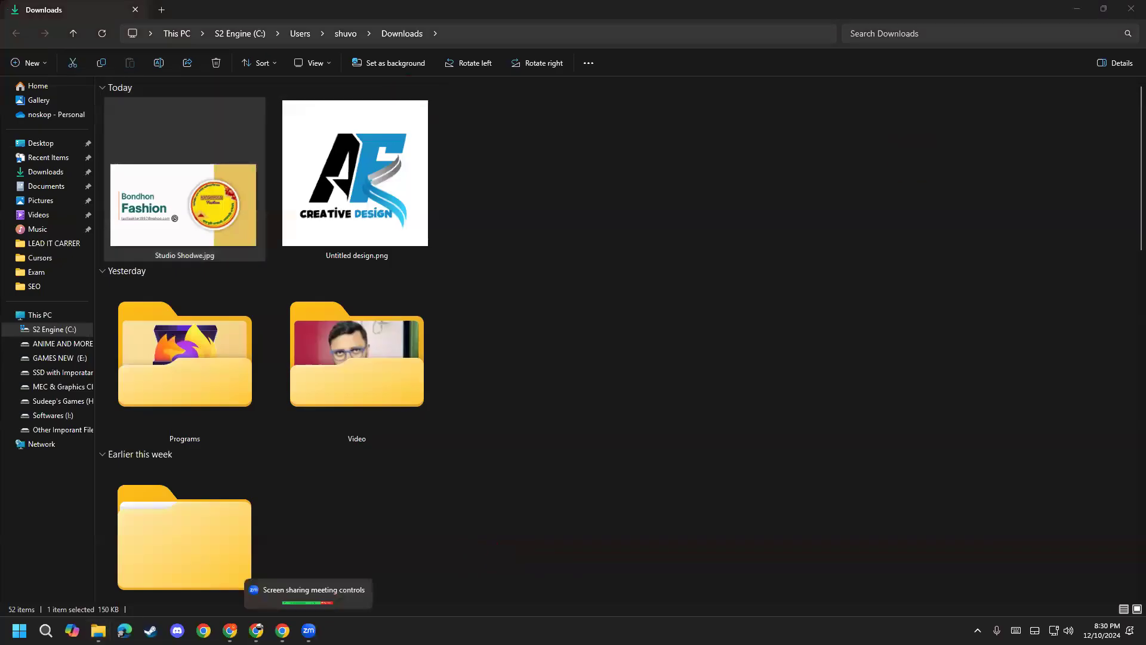
{"action": "mouse_move", "coordinate": [282, 630]}
{"action": "left_click", "coordinate": [272, 574]}
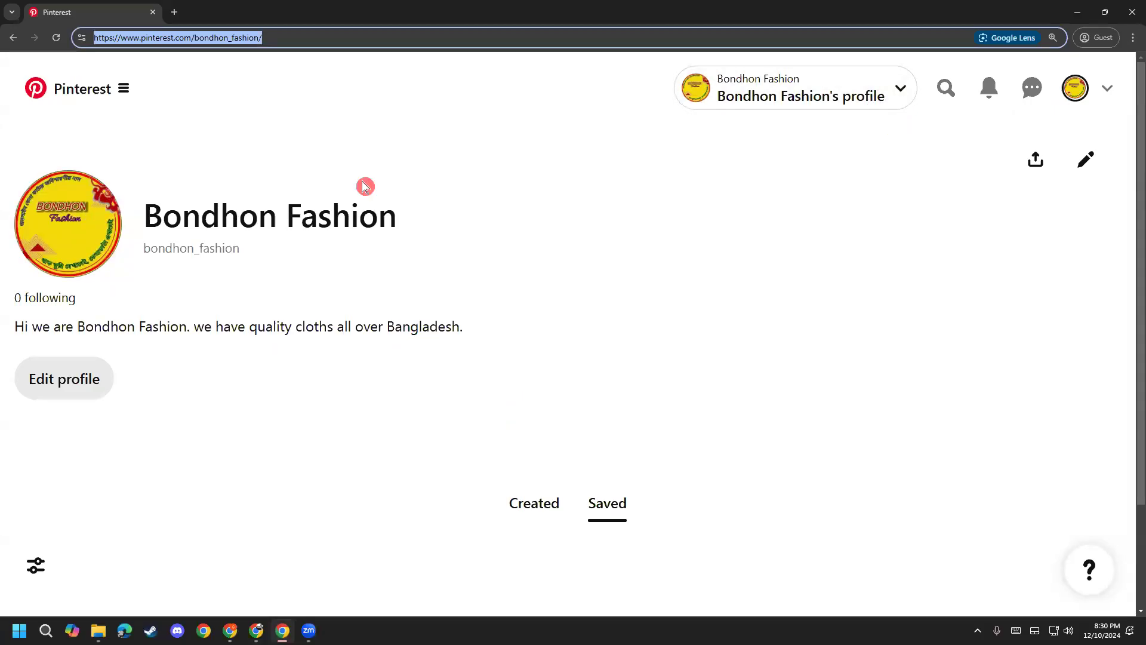
{"action": "left_click", "coordinate": [1085, 159]}
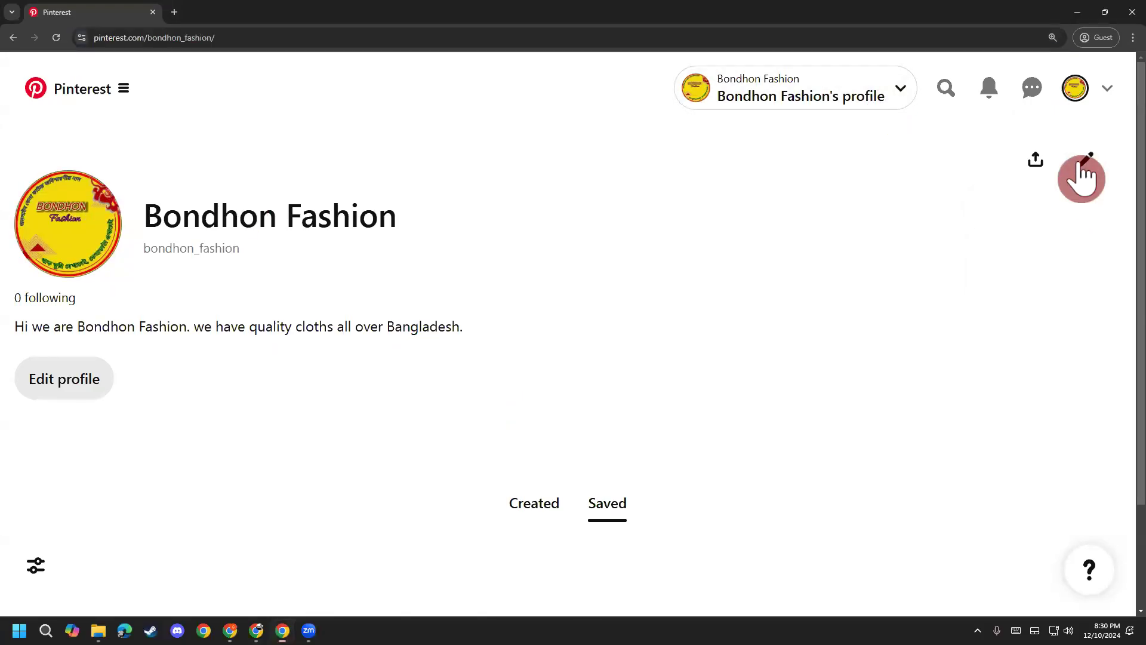
{"action": "left_click", "coordinate": [1013, 254]}
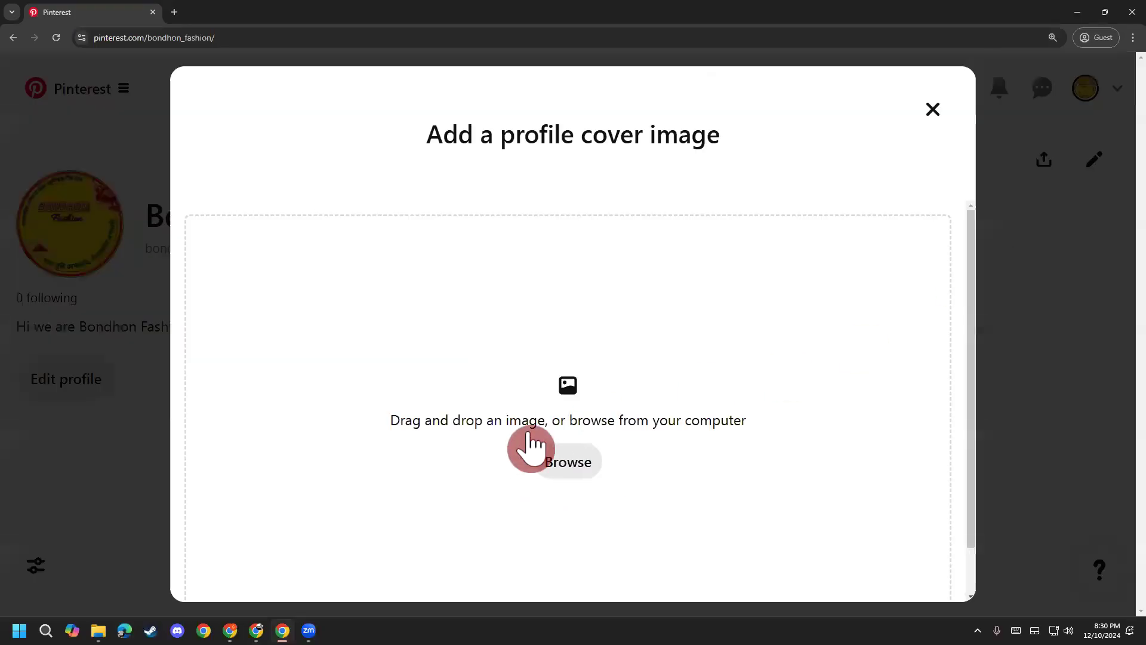
{"action": "left_click", "coordinate": [929, 109]}
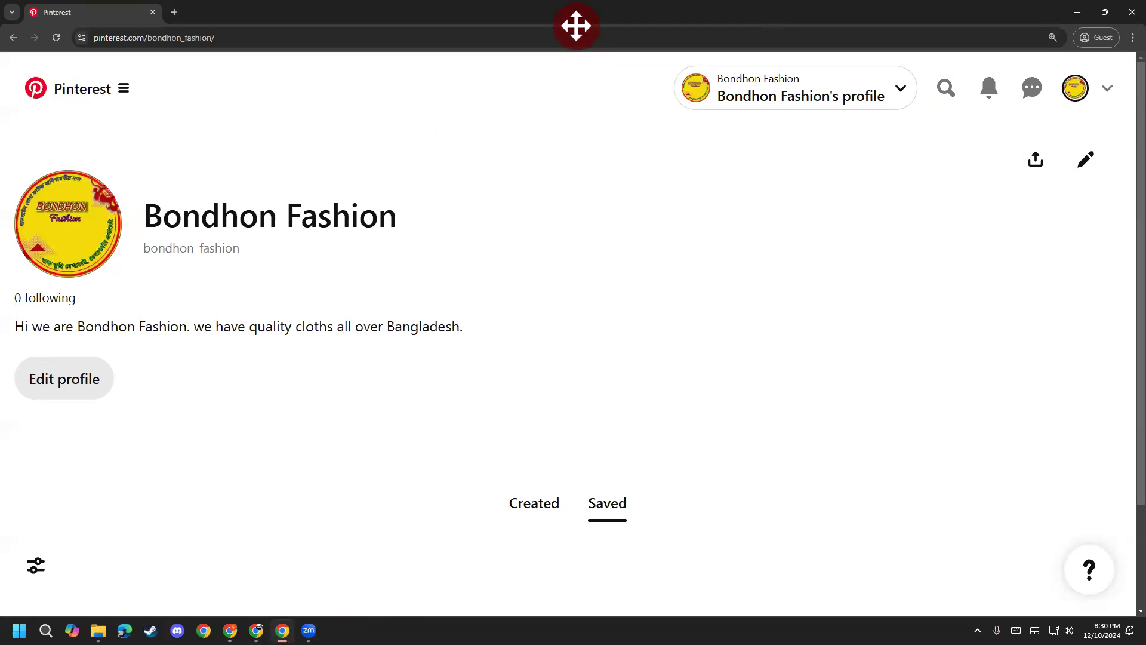
{"action": "key", "text": "e"}
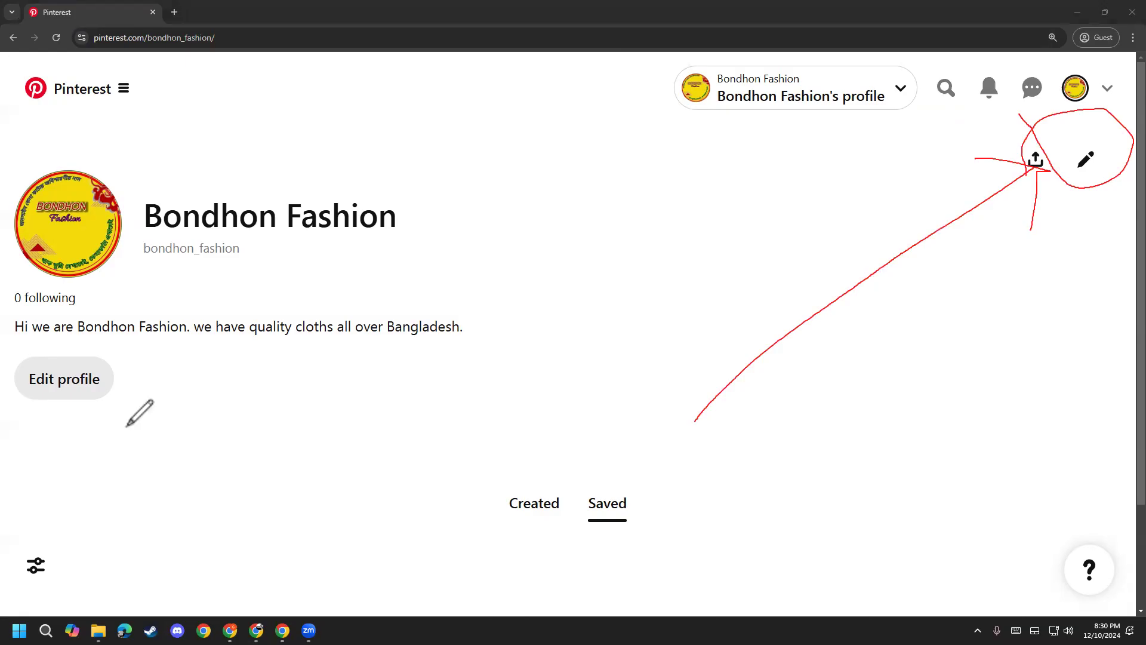
Step: Upload the downloaded banner JPG from Downloads as the profile cover and confirm the crop
{"action": "key", "text": "e"}
{"action": "left_click", "coordinate": [943, 230]}
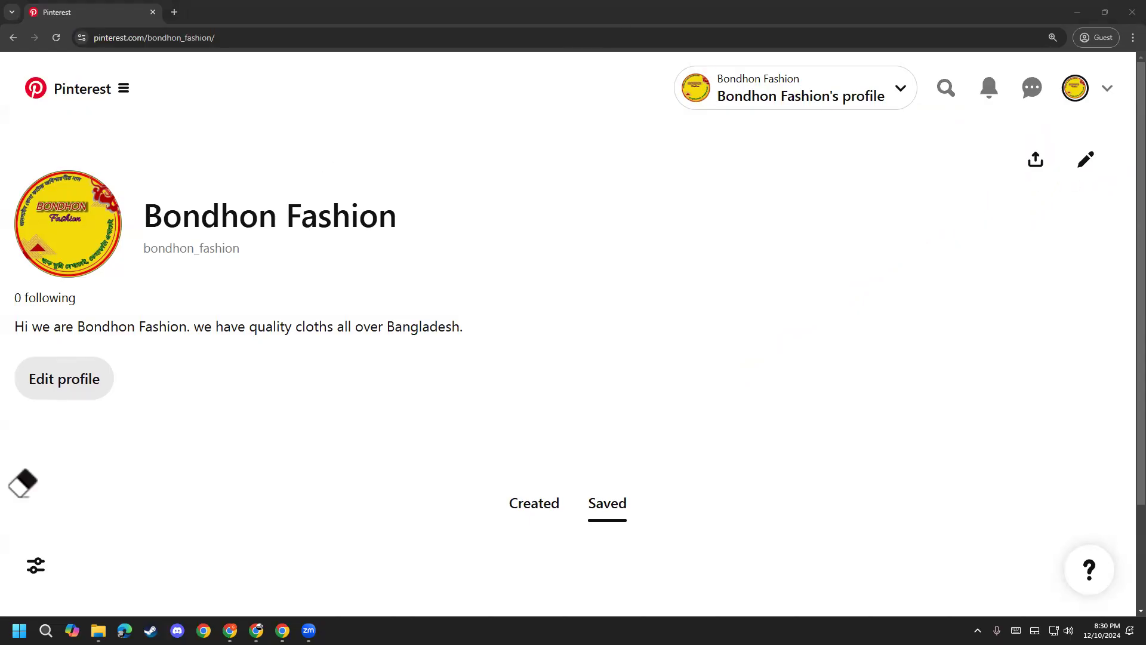
{"action": "left_click", "coordinate": [1085, 159]}
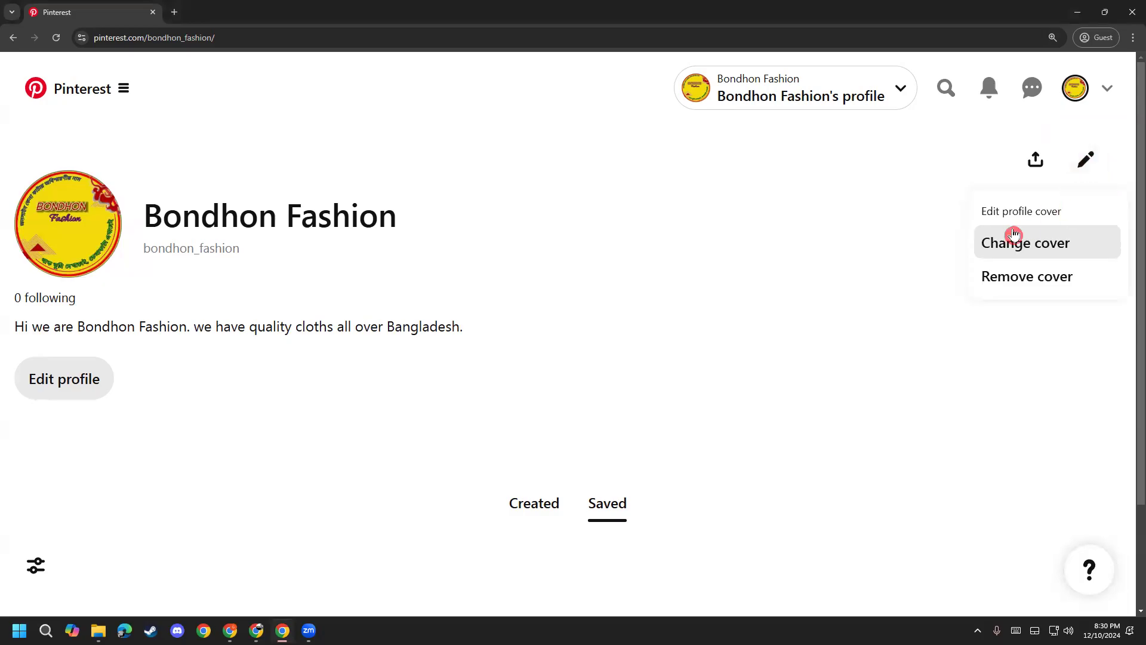
{"action": "left_click", "coordinate": [1025, 250]}
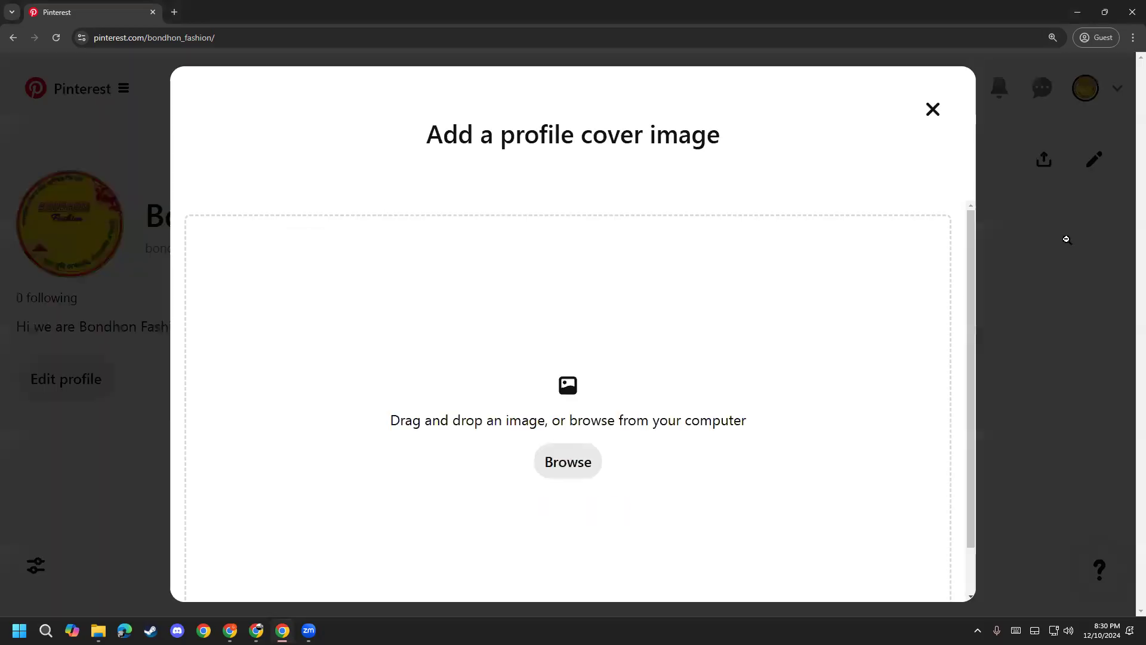
{"action": "left_click", "coordinate": [568, 462]}
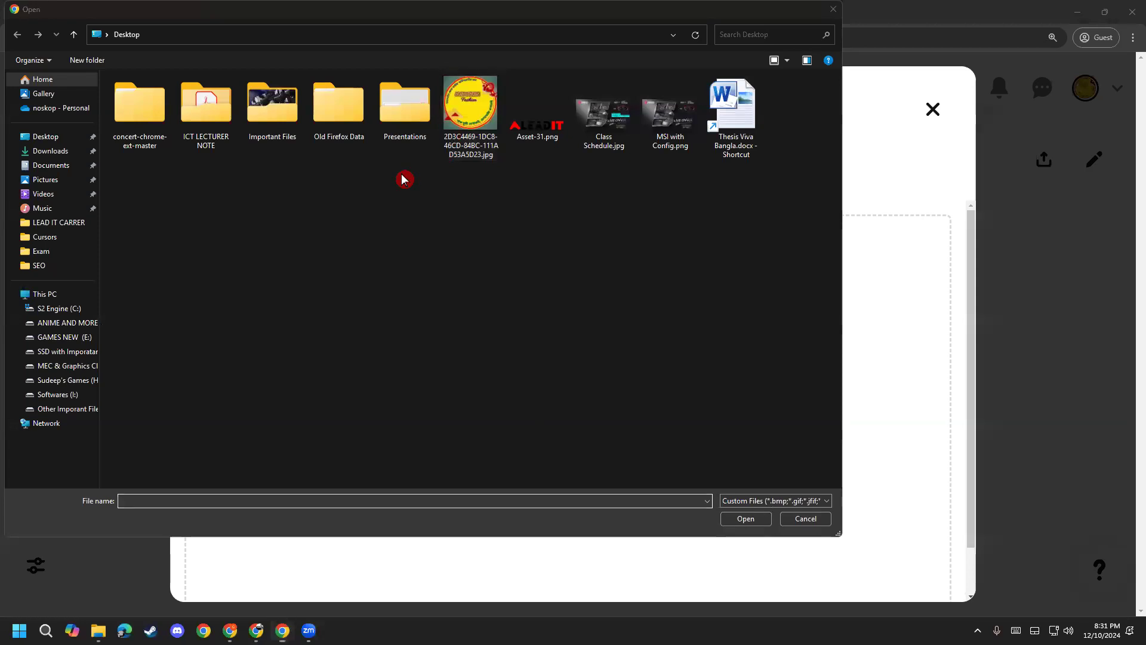
{"action": "left_click", "coordinate": [43, 150]}
{"action": "double_click", "coordinate": [188, 173]}
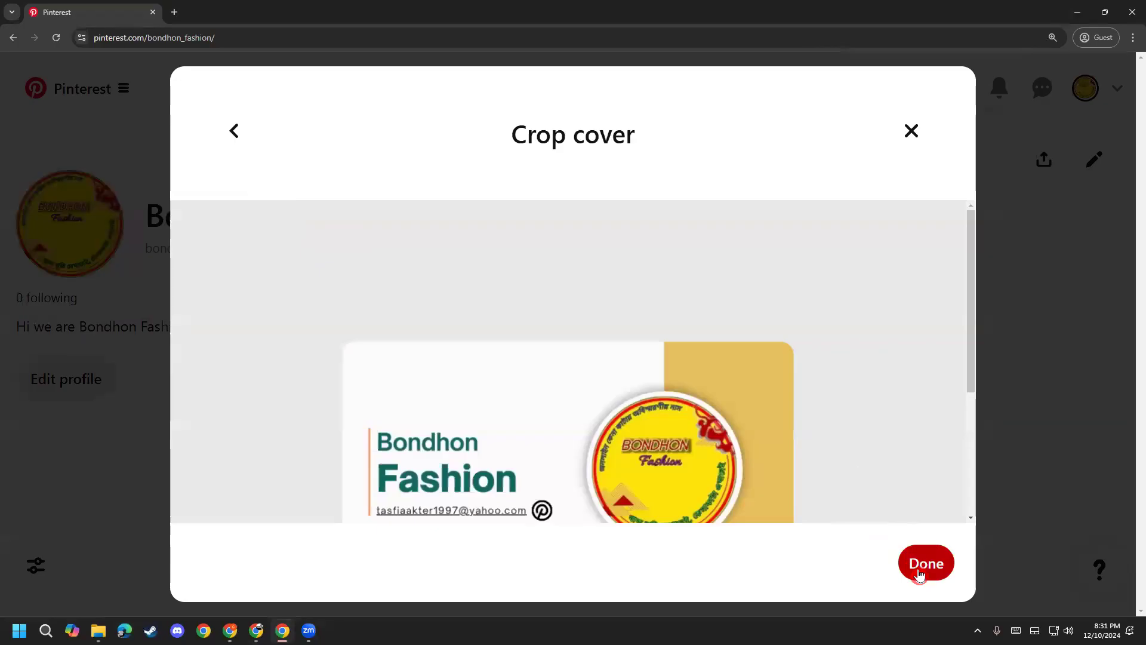
{"action": "left_click", "coordinate": [919, 573]}
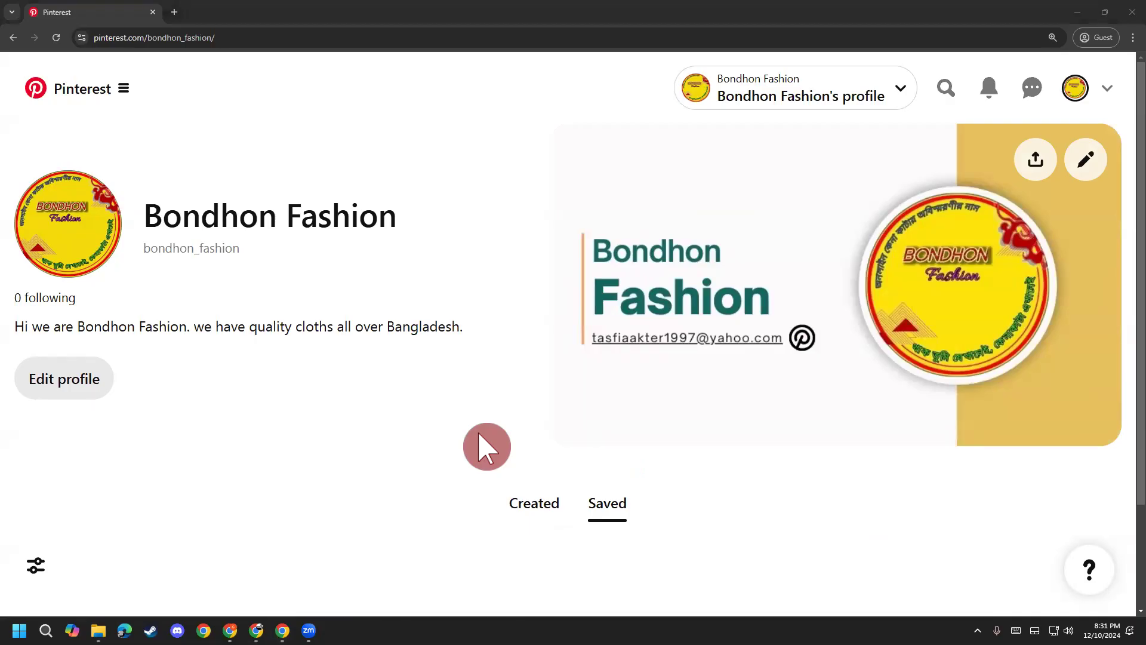
Step: Delete the e-mail text line in the Canva banner, then restore it with undo
{"action": "mouse_move", "coordinate": [281, 628]}
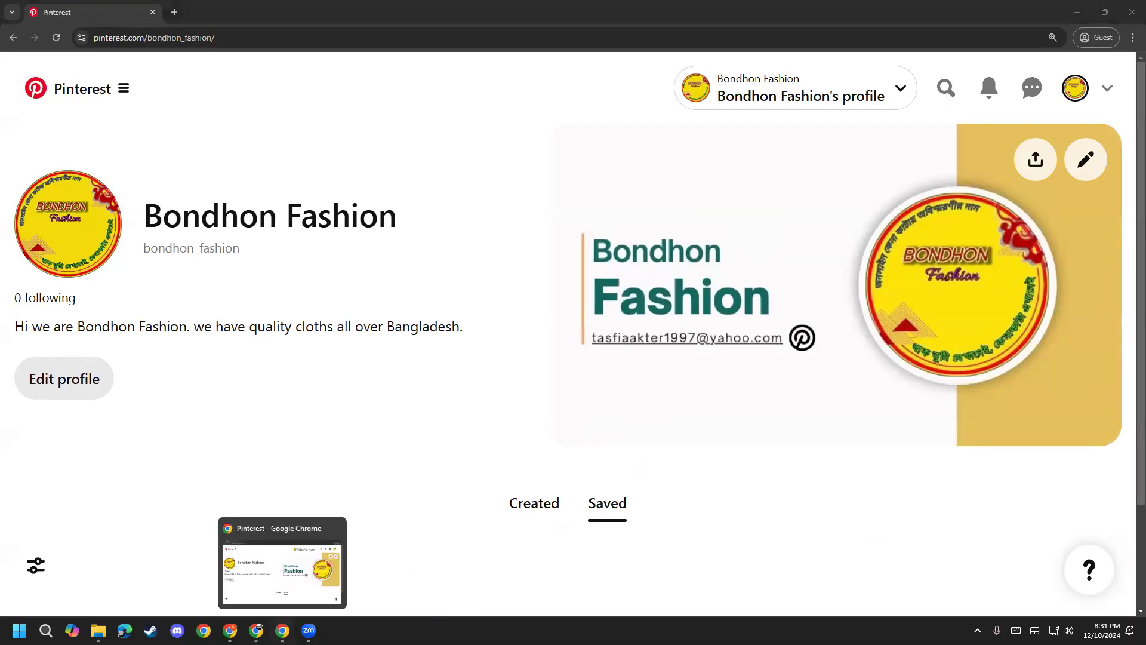
{"action": "left_click", "coordinate": [256, 630]}
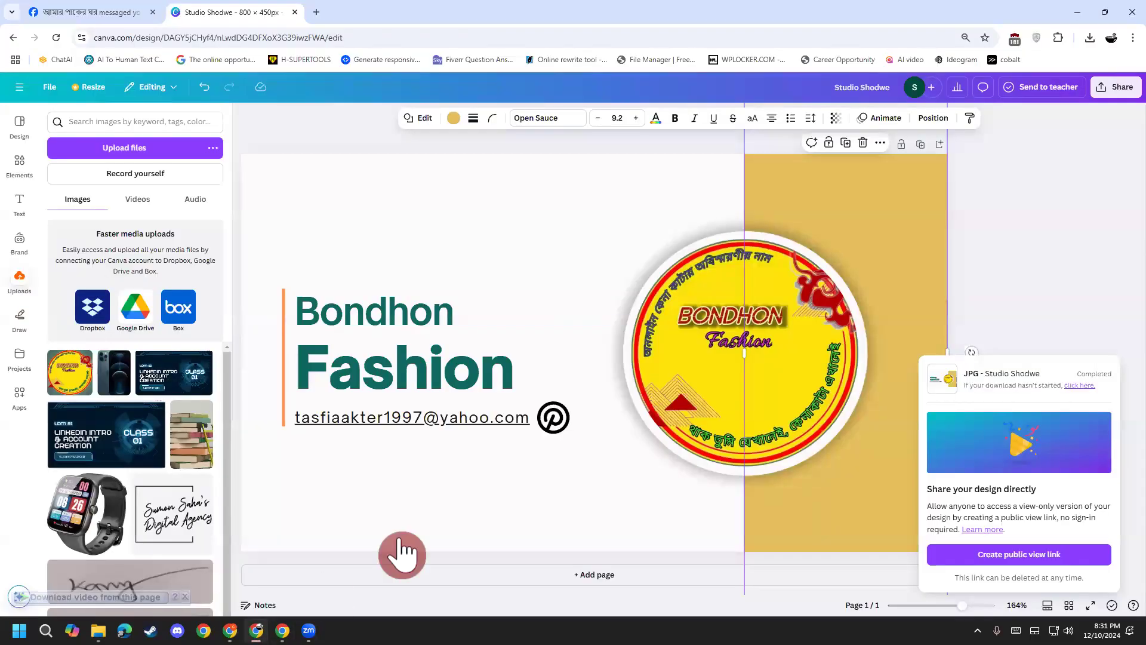
{"action": "left_click", "coordinate": [488, 427]}
{"action": "double_click", "coordinate": [513, 414]}
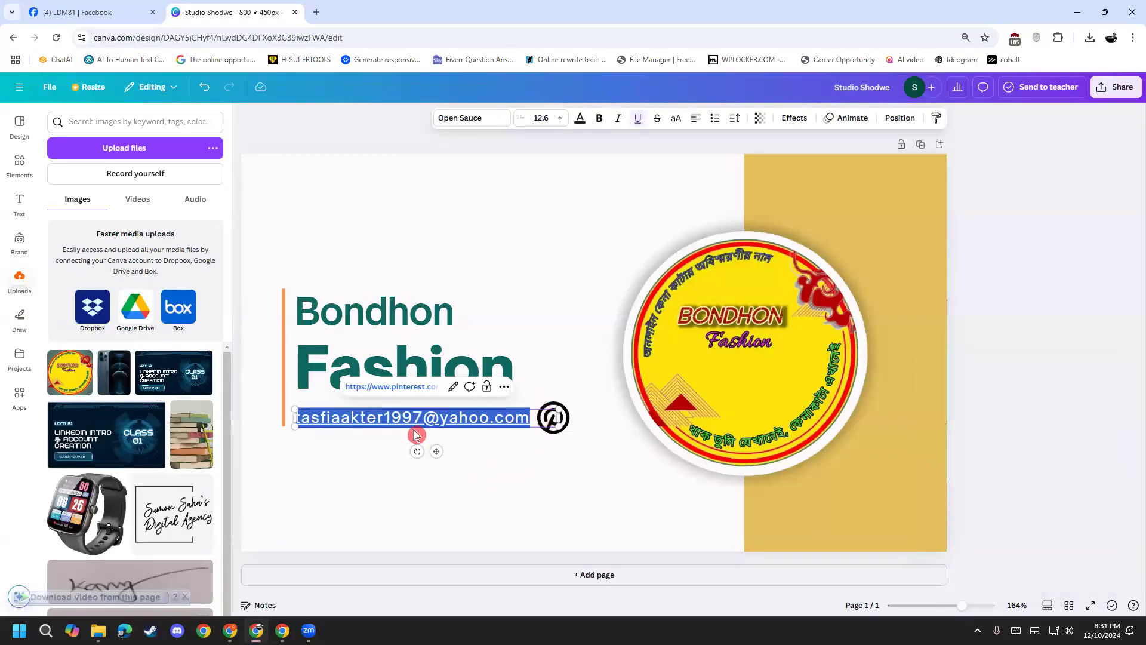
{"action": "key", "text": "BackSpace"}
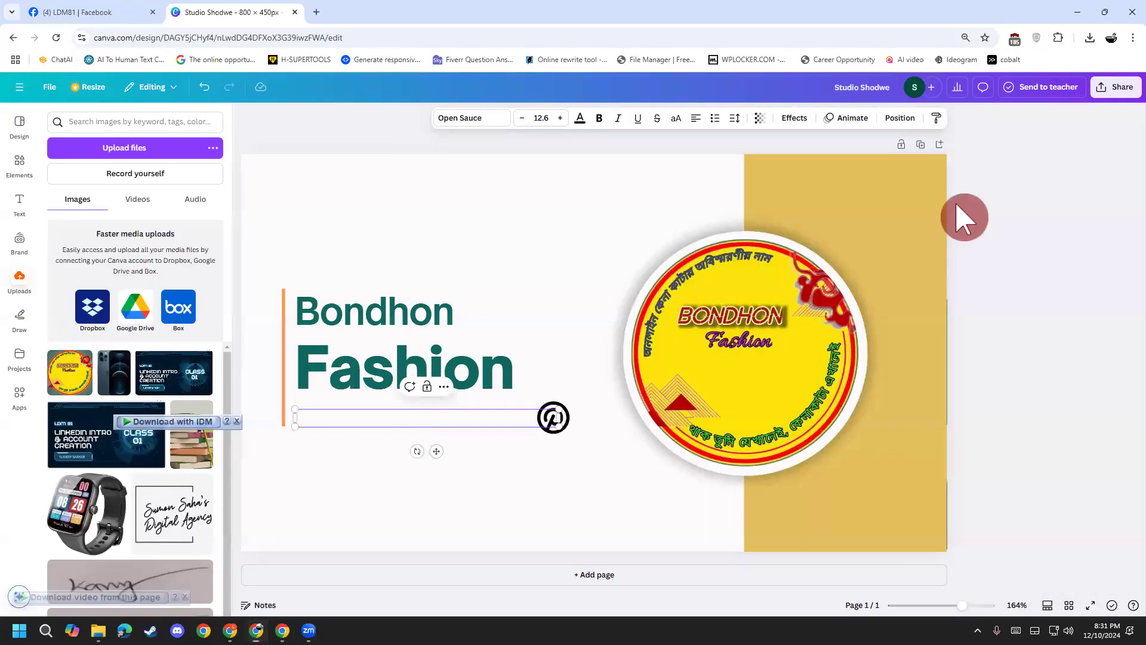
{"action": "left_click", "coordinate": [448, 435]}
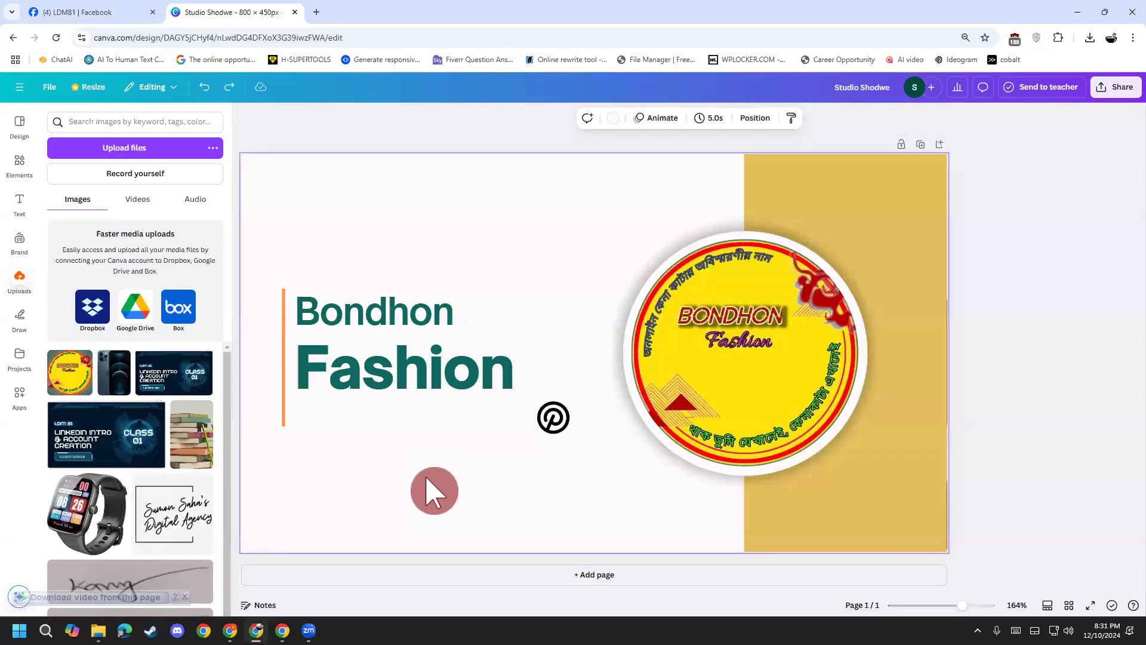
{"action": "key", "text": "ctrl+z"}
Step: Clear the e-mail text again, check the clipboard history, and undo the deletion
{"action": "left_click", "coordinate": [457, 421]}
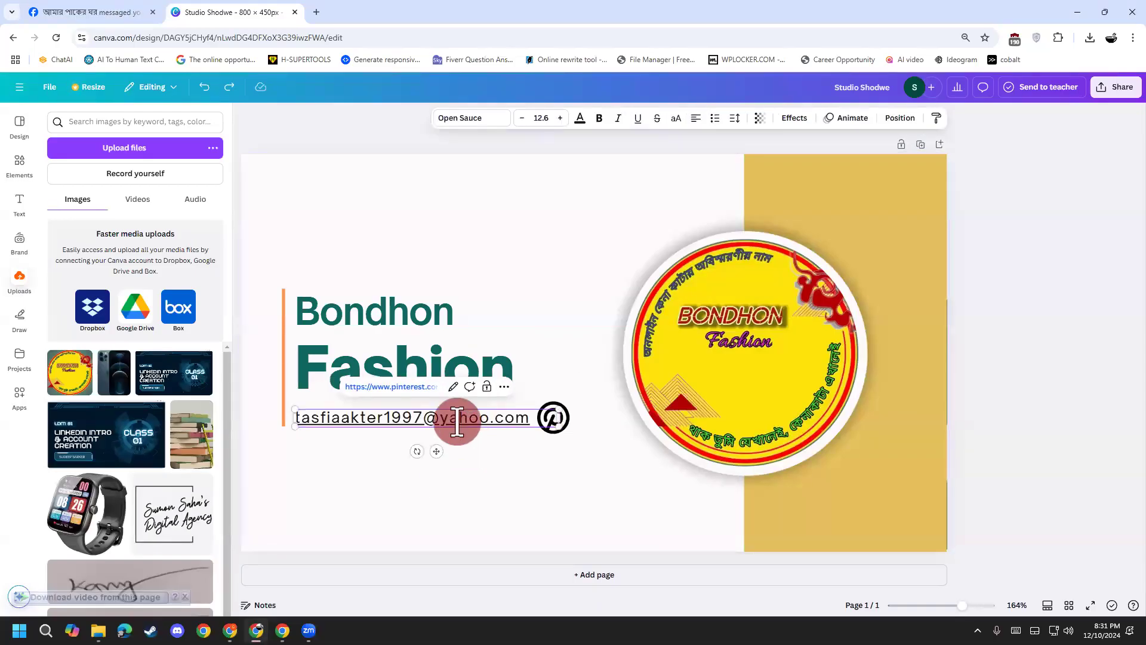
{"action": "left_click_drag", "start_coordinate": [540, 417], "coordinate": [300, 418]}
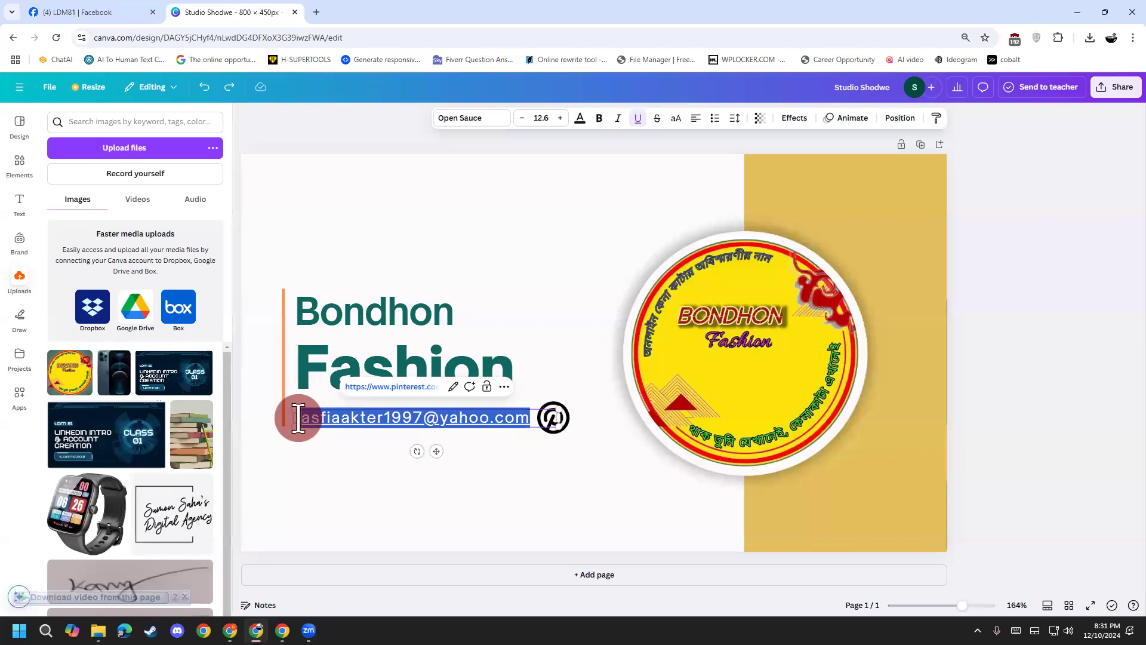
{"action": "key", "text": "BackSpace"}
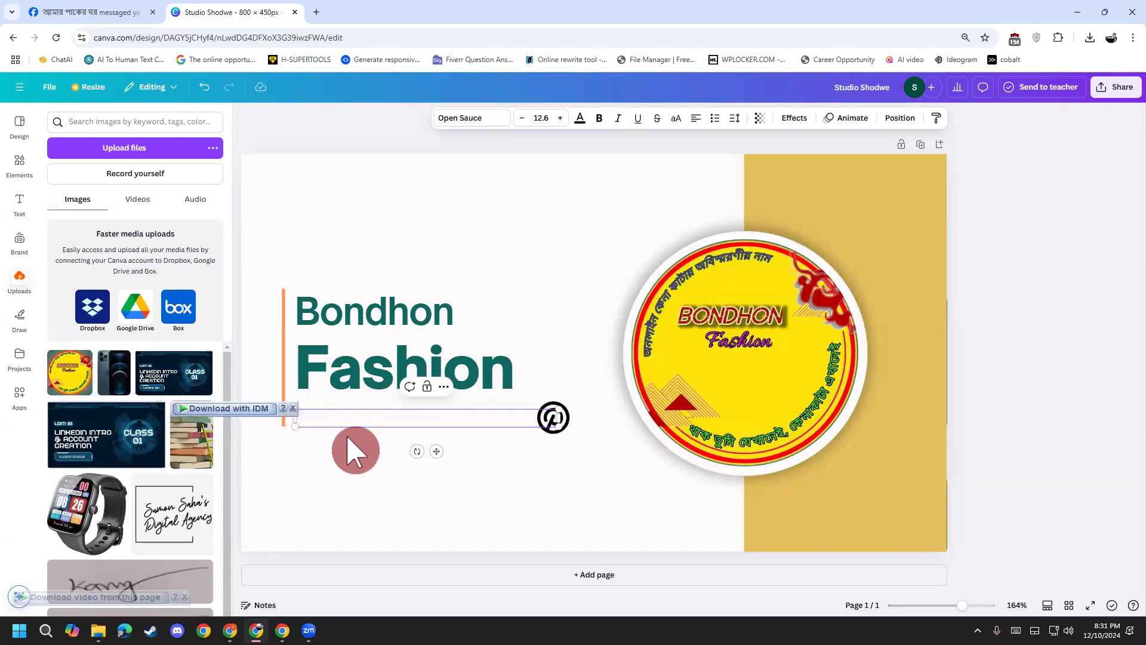
{"action": "key", "text": "super+v"}
{"action": "key", "text": "Escape"}
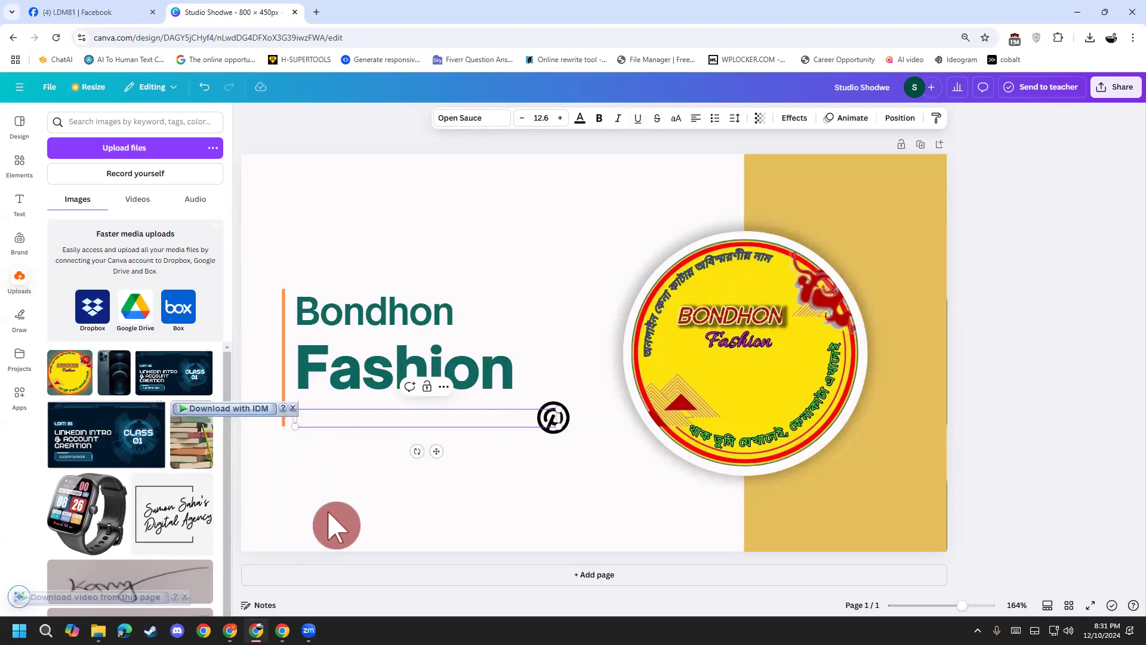
{"action": "key", "text": "ctrl+z"}
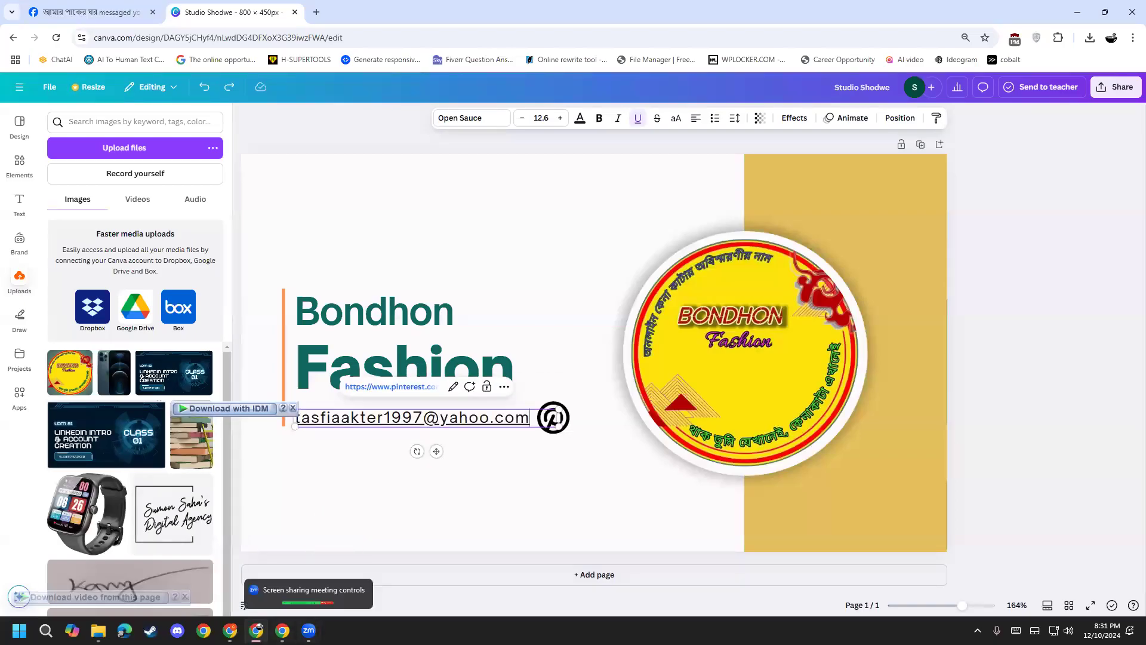
Step: Select the full Pinterest profile address in the browser's address bar, then return to Canva
{"action": "mouse_move", "coordinate": [282, 630]}
{"action": "left_click", "coordinate": [268, 583]}
{"action": "left_click", "coordinate": [281, 35]}
{"action": "left_click", "coordinate": [320, 37]}
{"action": "key", "text": "ctrl+a"}
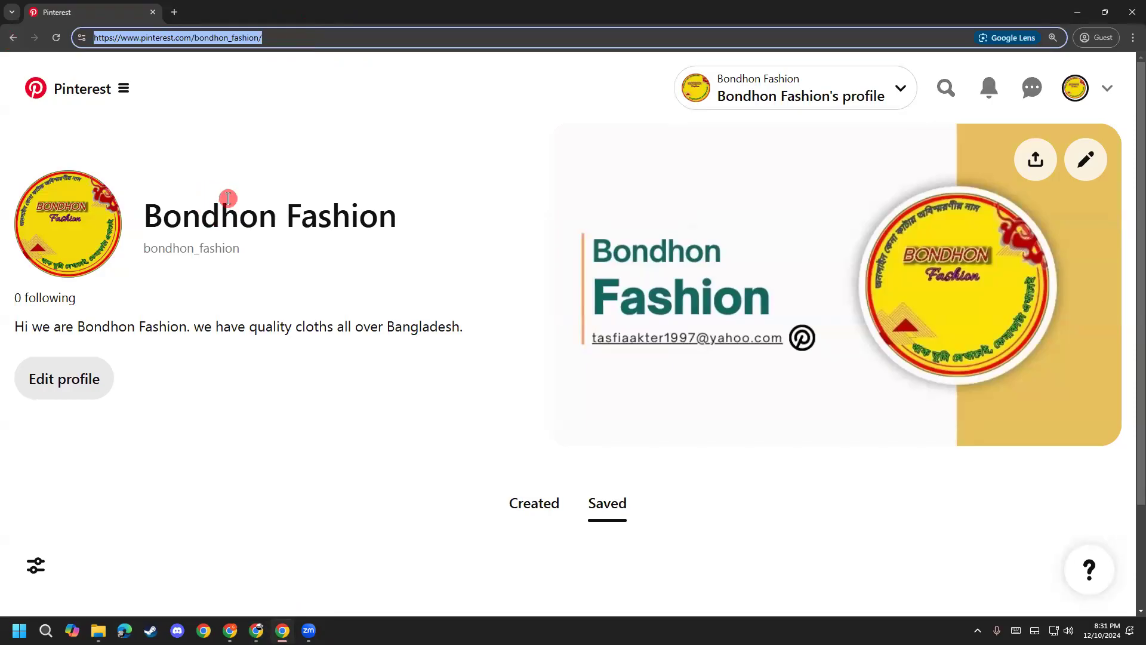
{"action": "mouse_move", "coordinate": [282, 629]}
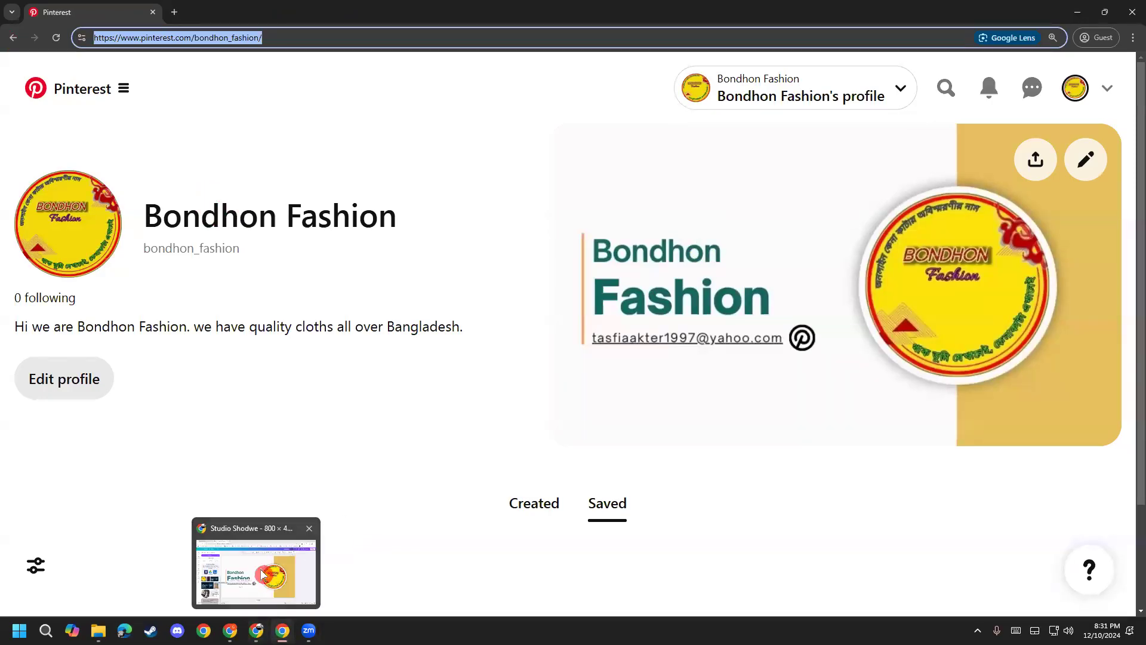
{"action": "left_click", "coordinate": [264, 570]}
Step: Delete the highlighted e-mail text and look in the clipboard history for the profile address
{"action": "left_click", "coordinate": [404, 422]}
{"action": "double_click", "coordinate": [404, 424]}
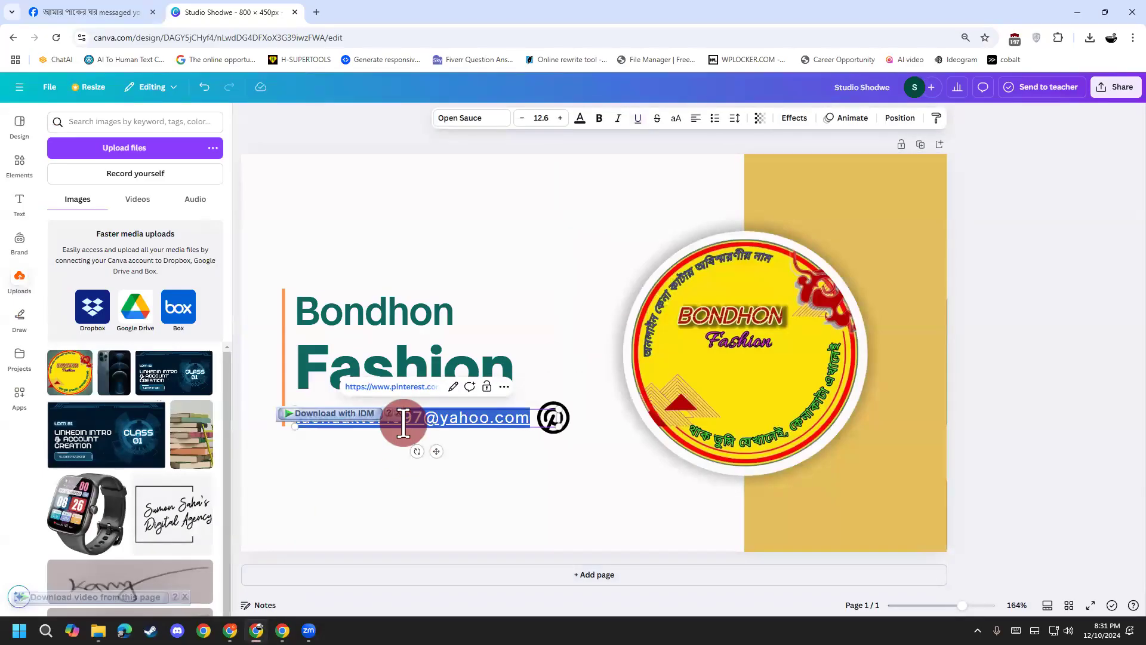
{"action": "key", "text": "BackSpace"}
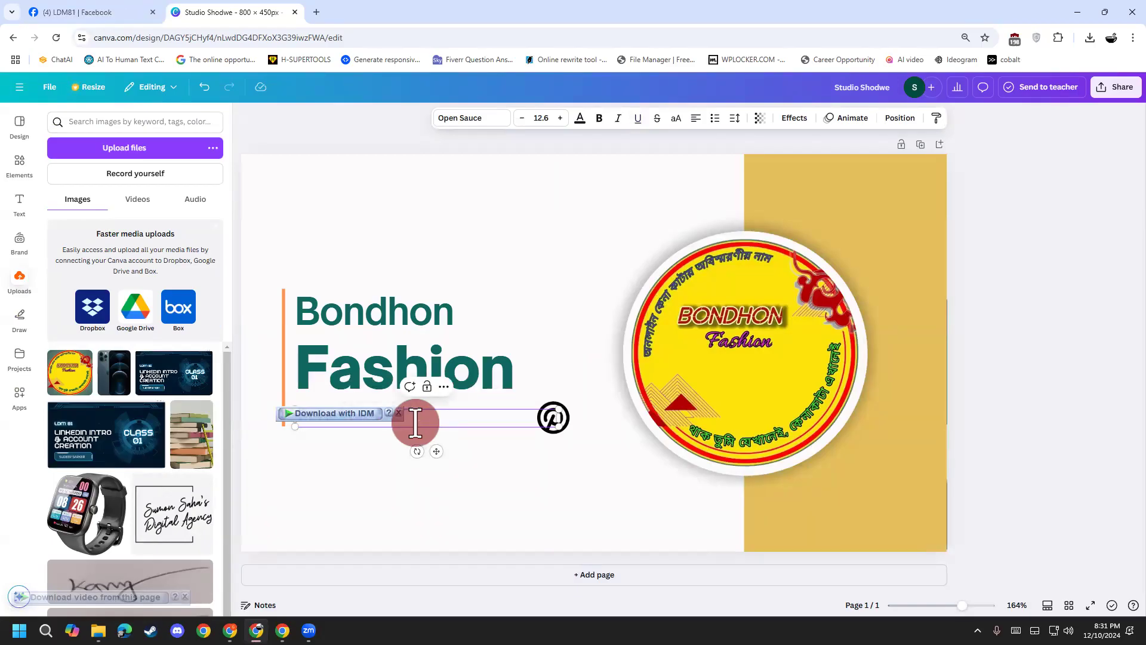
{"action": "key", "text": "super+v"}
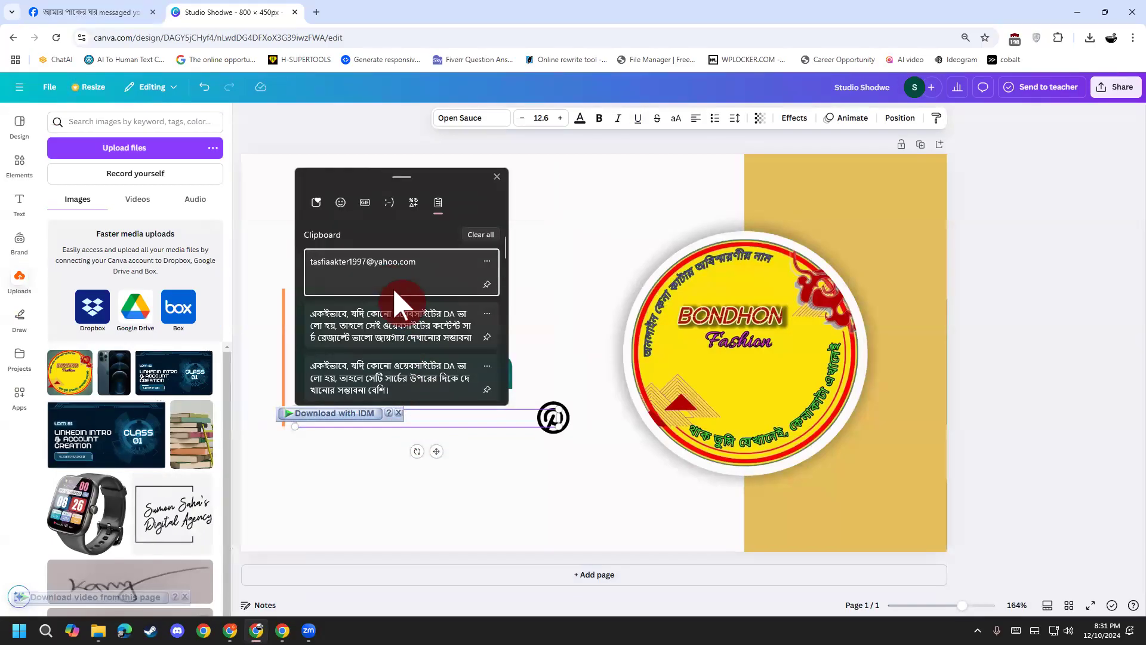
{"action": "key", "text": "Escape"}
Step: Copy the Pinterest profile address from the address bar via right-click Copy, back in Canva
{"action": "key", "text": "alt+Tab"}
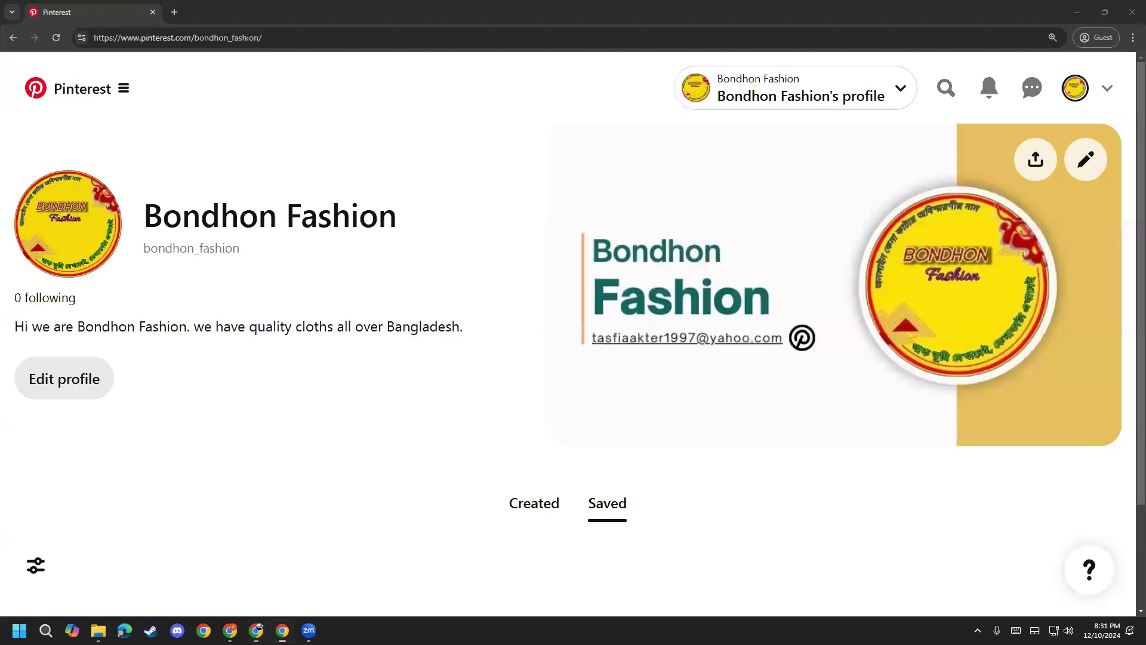
{"action": "left_click", "coordinate": [255, 34]}
{"action": "key", "text": "ctrl+c"}
{"action": "right_click", "coordinate": [255, 34]}
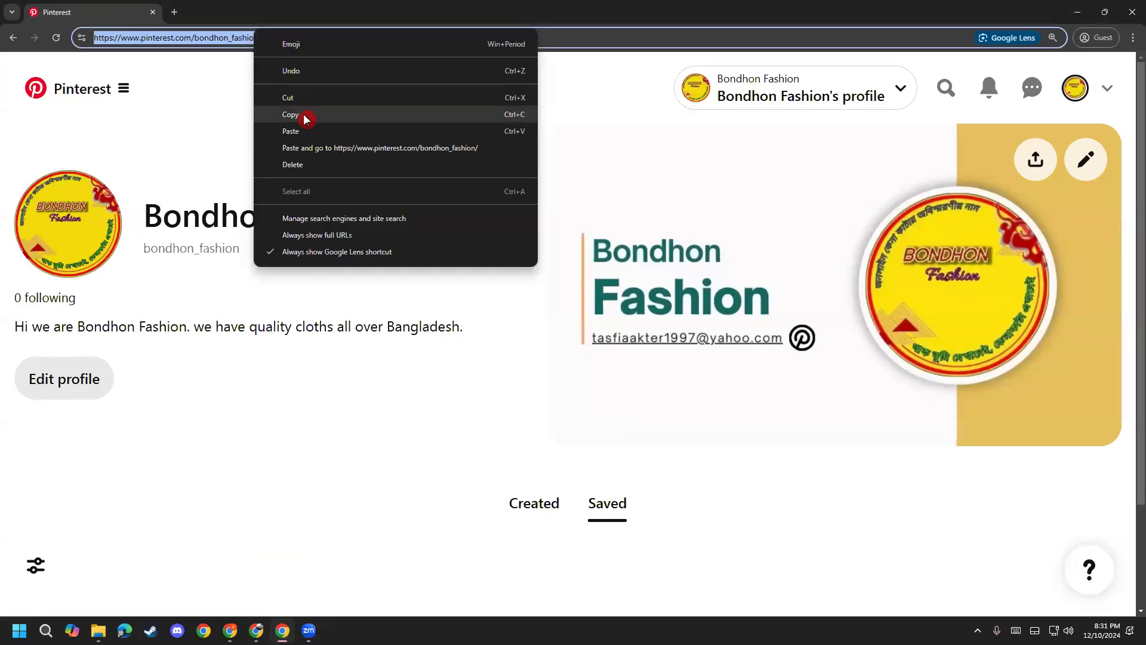
{"action": "left_click", "coordinate": [306, 119]}
{"action": "left_click", "coordinate": [1077, 12]}
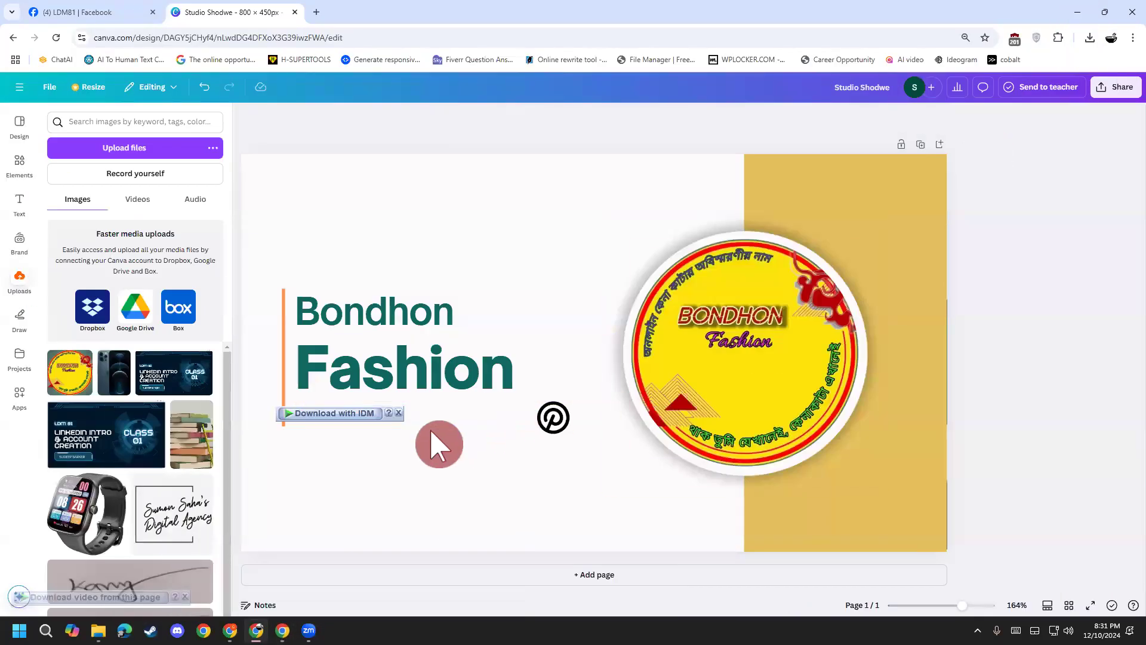
{"action": "key", "text": "BackSpace"}
{"action": "key", "text": "ctrl+z"}
Step: Replace the e-mail text with the pasted Pinterest profile URL, widening the box and moving the logo aside
{"action": "left_click", "coordinate": [458, 427]}
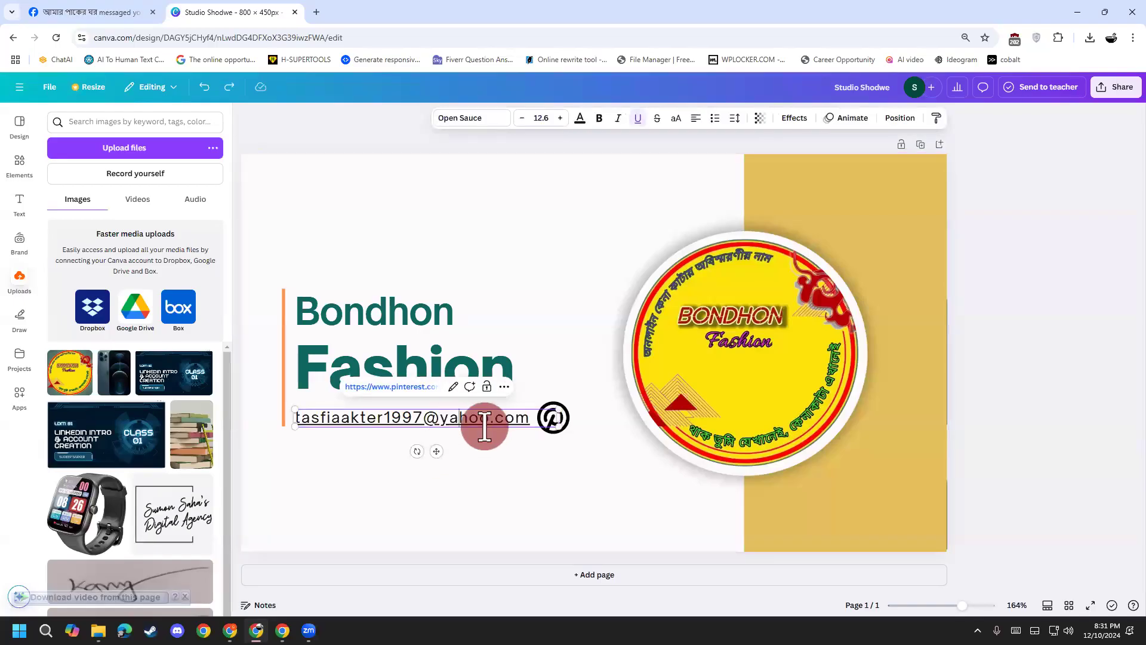
{"action": "left_click_drag", "start_coordinate": [530, 418], "coordinate": [299, 418]}
{"action": "key", "text": "BackSpace"}
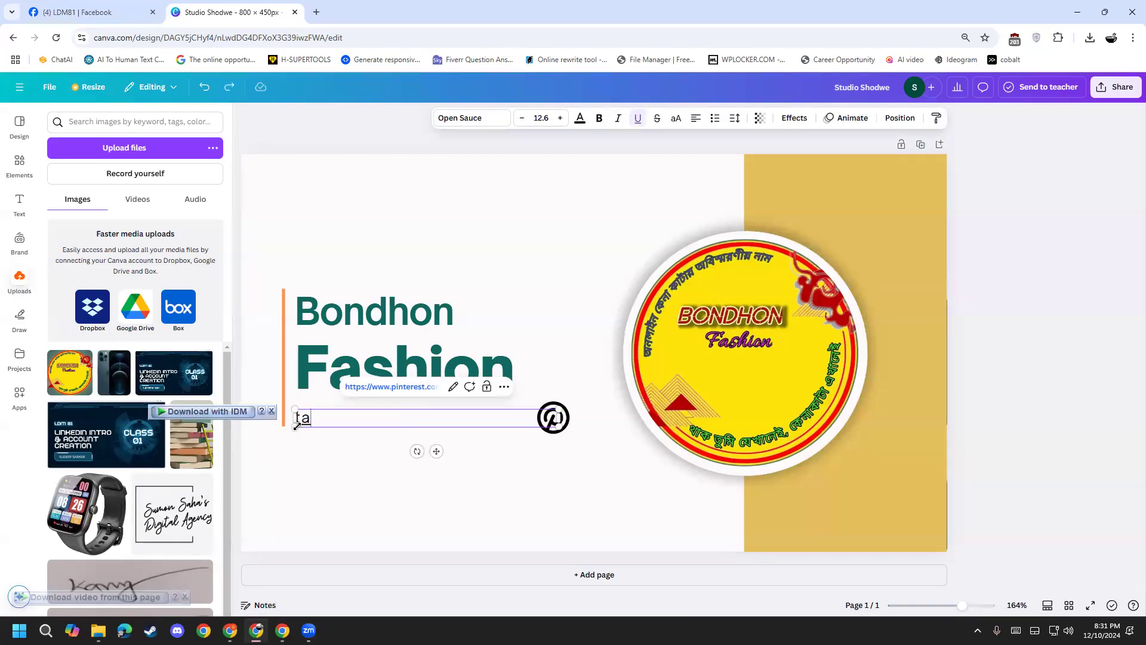
{"action": "key", "text": "ctrl+v"}
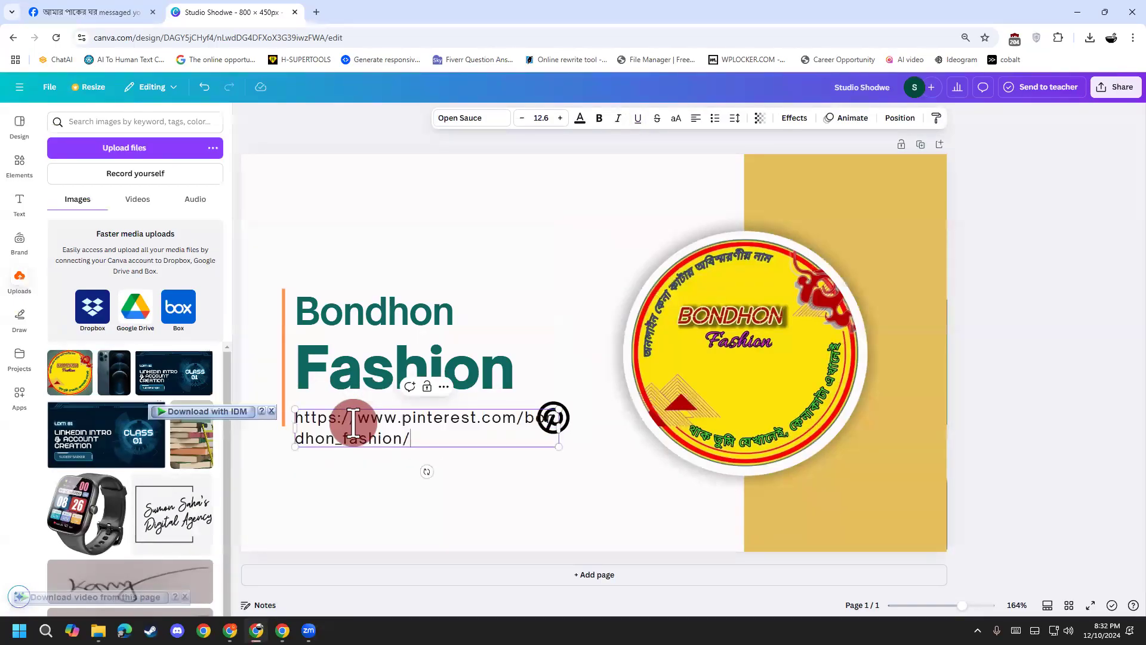
{"action": "left_click_drag", "start_coordinate": [558, 425], "coordinate": [674, 423]}
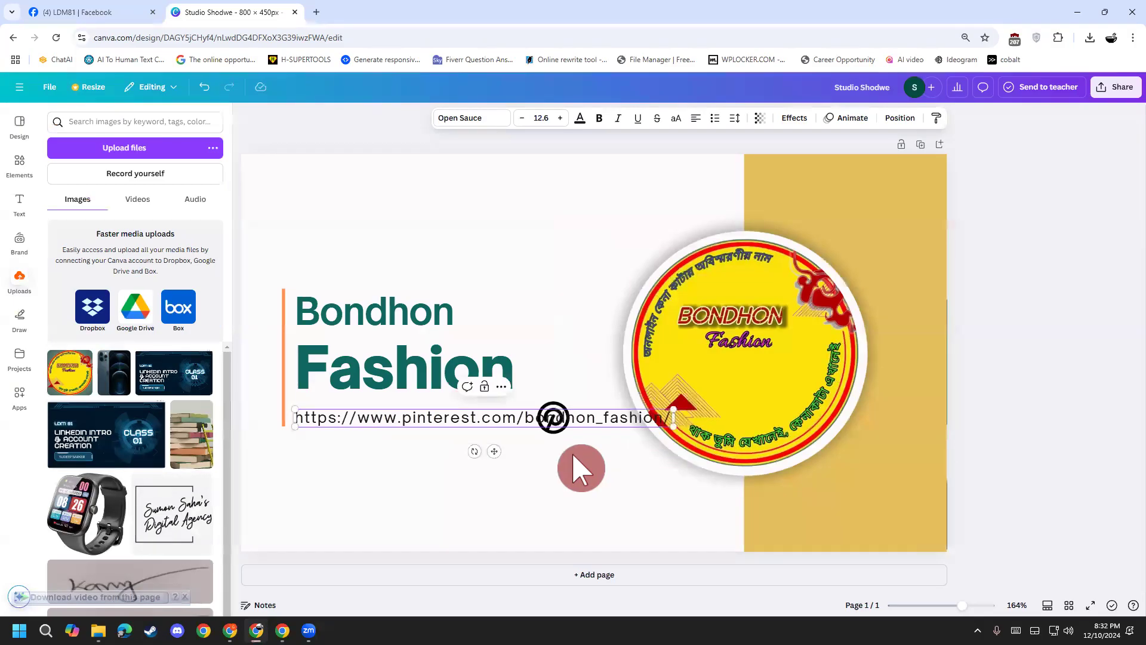
{"action": "left_click", "coordinate": [549, 430]}
{"action": "left_click_drag", "start_coordinate": [549, 431], "coordinate": [276, 428]}
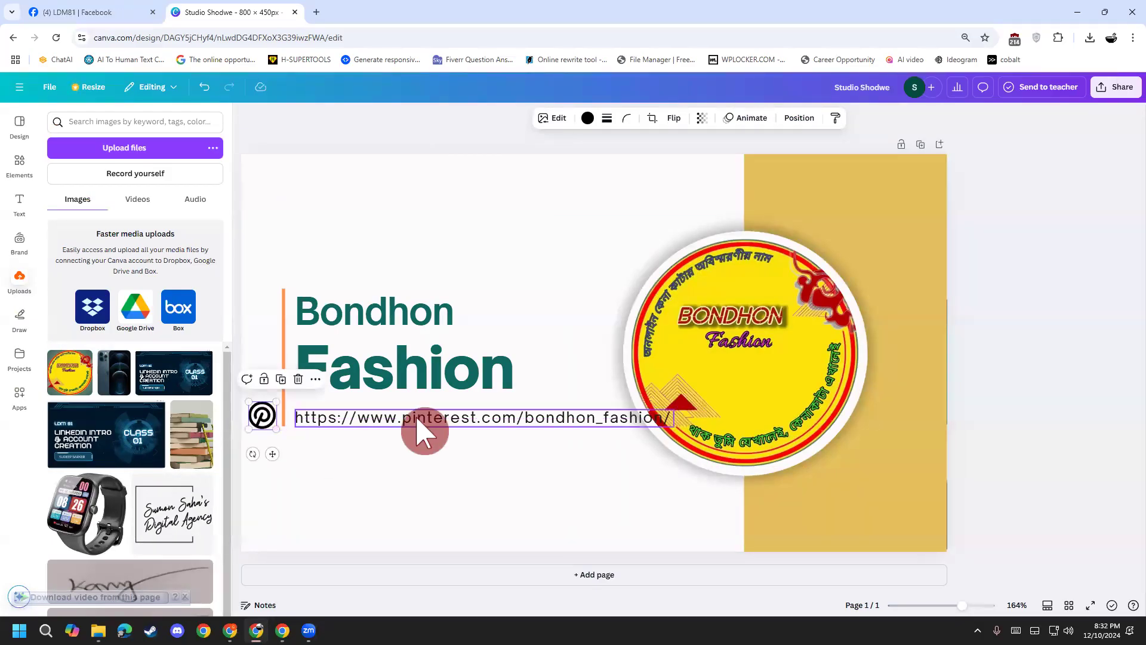
Step: Reduce the Pinterest URL text to font size 9.6
{"action": "left_click", "coordinate": [418, 420]}
{"action": "left_click", "coordinate": [524, 118]}
{"action": "left_click", "coordinate": [523, 118]}
{"action": "left_click", "coordinate": [523, 118]}
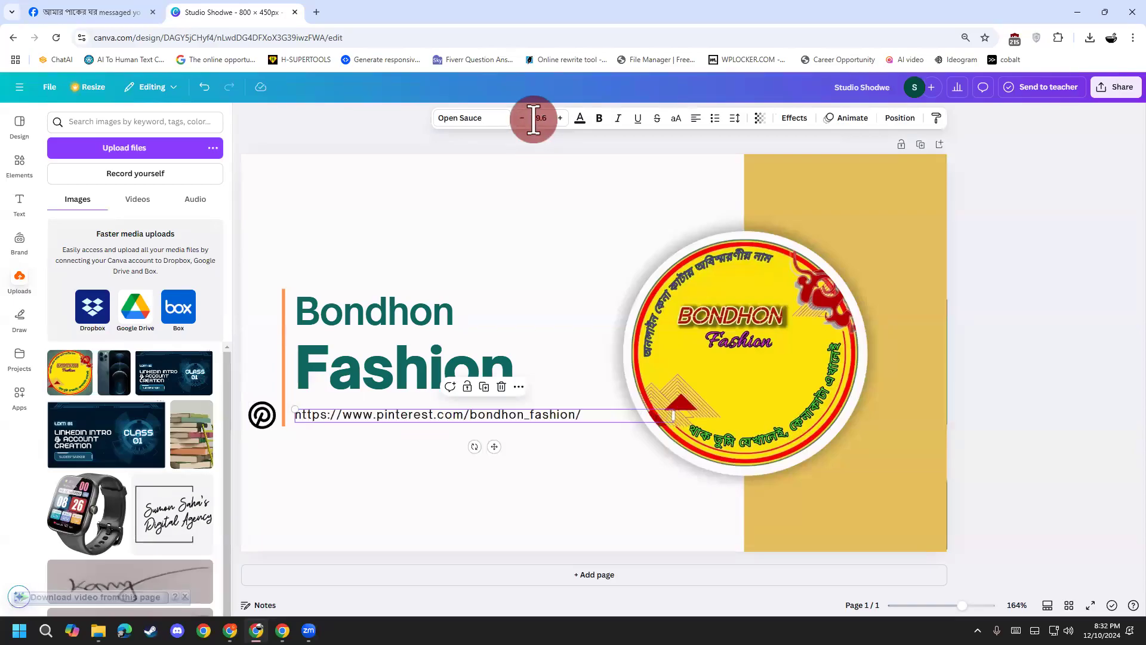
{"action": "left_click", "coordinate": [486, 468]}
Step: Position the Pinterest icon right after the end of the URL
{"action": "left_click_drag", "start_coordinate": [263, 424], "coordinate": [597, 422]}
{"action": "left_click", "coordinate": [596, 471]}
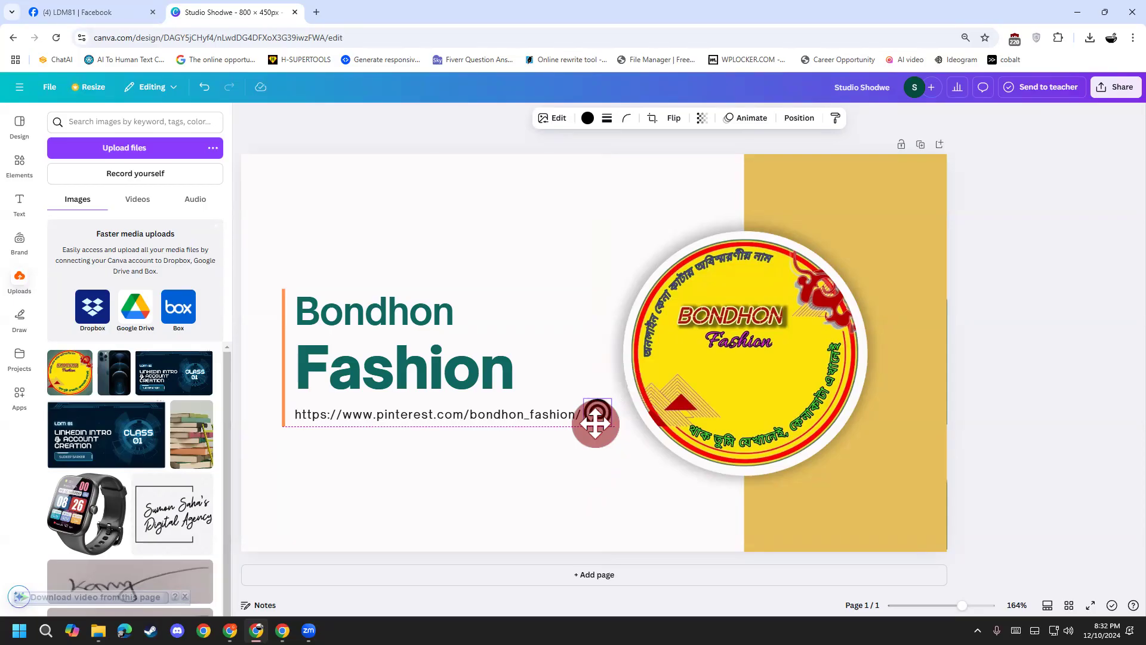
{"action": "left_click_drag", "start_coordinate": [595, 424], "coordinate": [597, 426]}
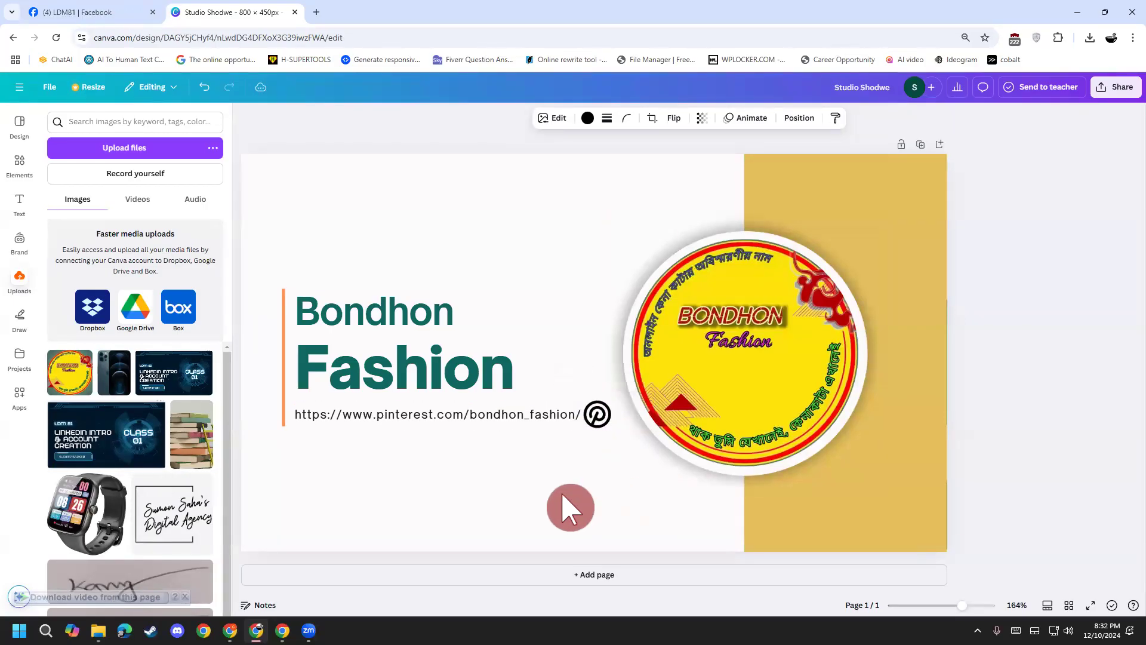
{"action": "left_click", "coordinate": [544, 498]}
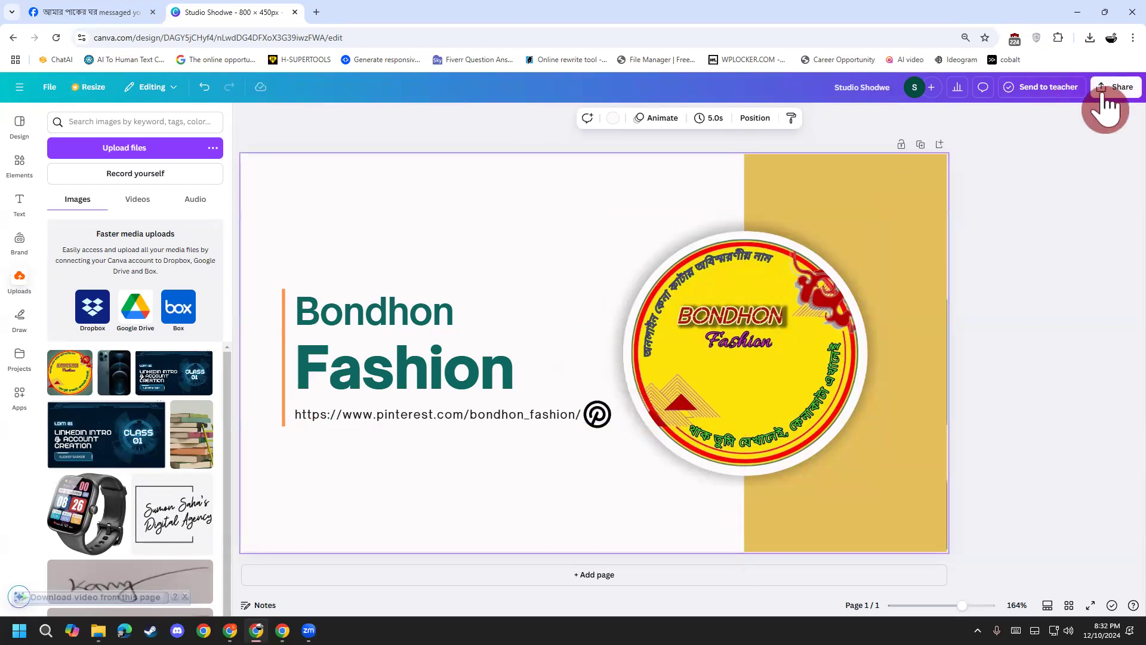
Step: Download the banner from Share > Download as a JPG with quality 100
{"action": "left_click", "coordinate": [1111, 88]}
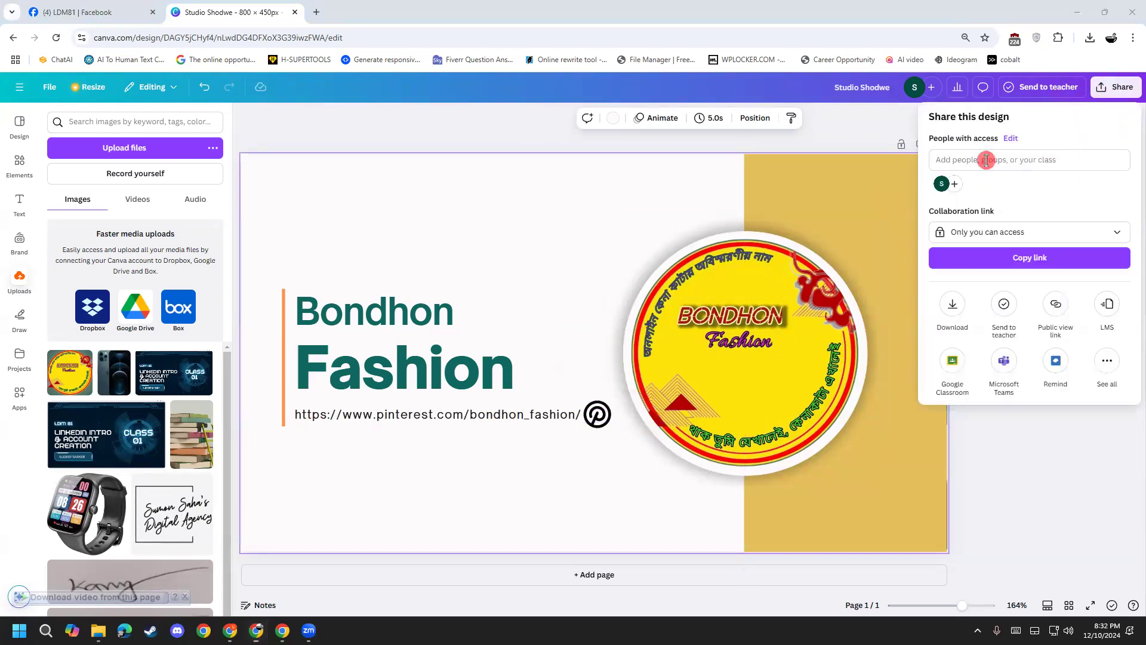
{"action": "left_click", "coordinate": [952, 304]}
{"action": "left_click", "coordinate": [995, 168]}
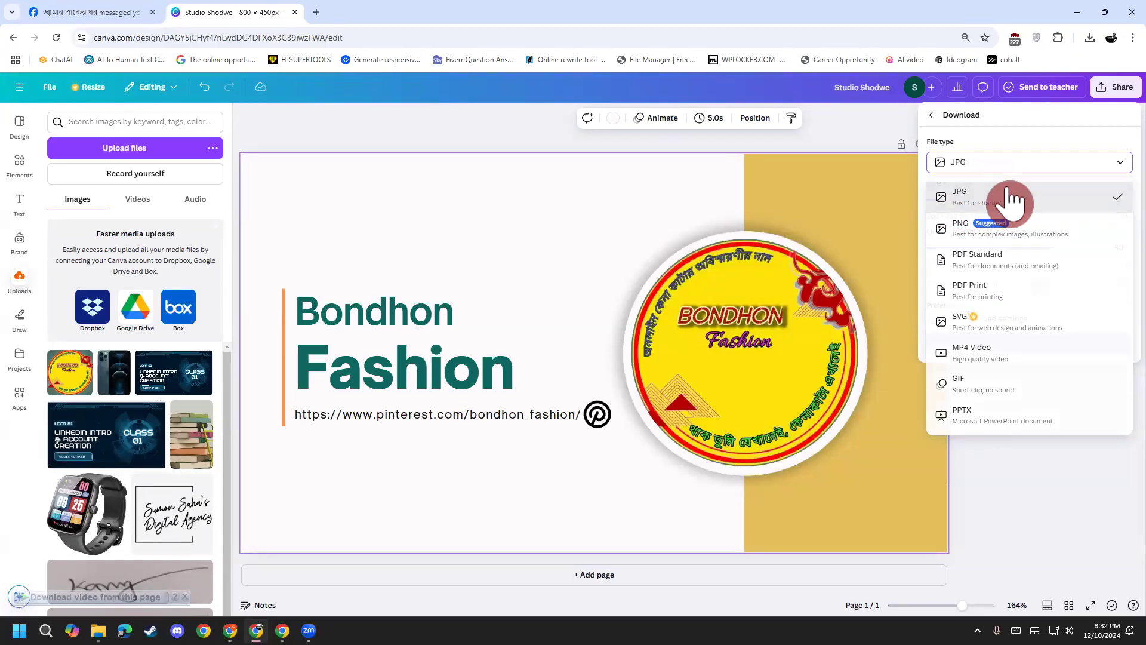
{"action": "left_click", "coordinate": [1013, 200]}
{"action": "left_click_drag", "start_coordinate": [1060, 248], "coordinate": [1115, 250]}
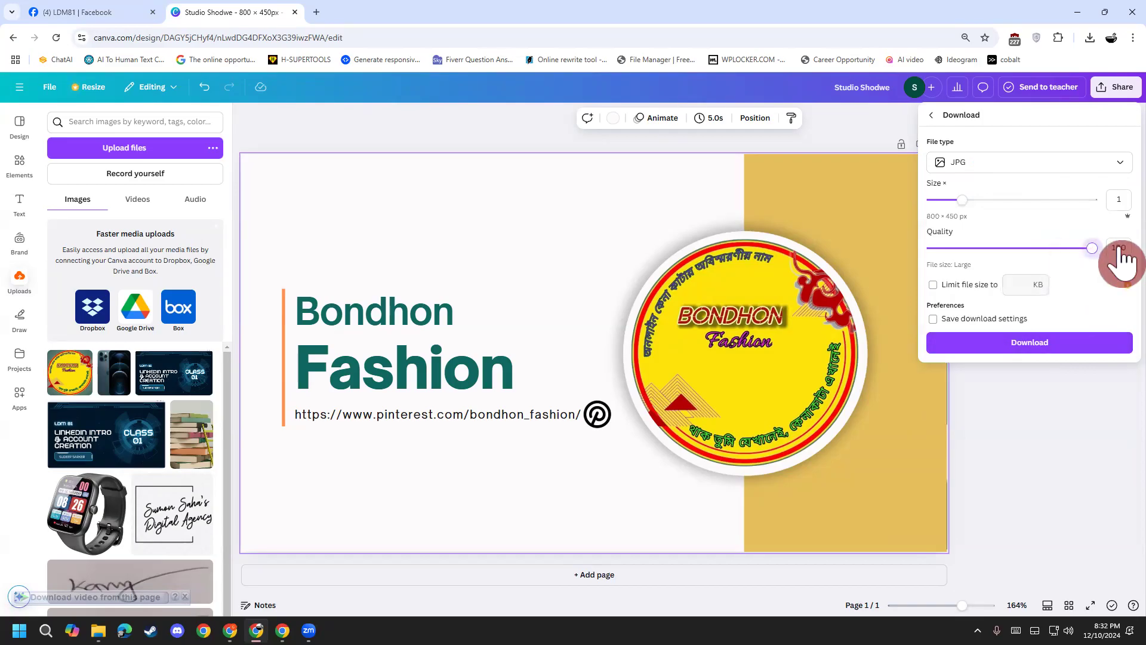
{"action": "left_click", "coordinate": [1053, 351]}
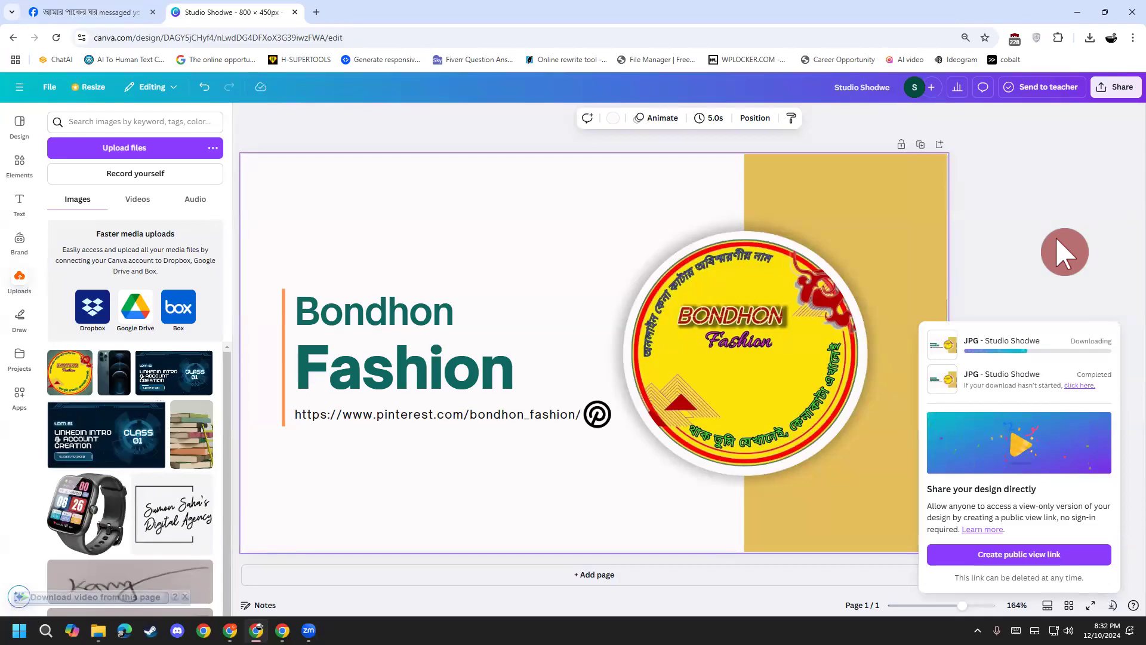
{"action": "mouse_move", "coordinate": [283, 630]}
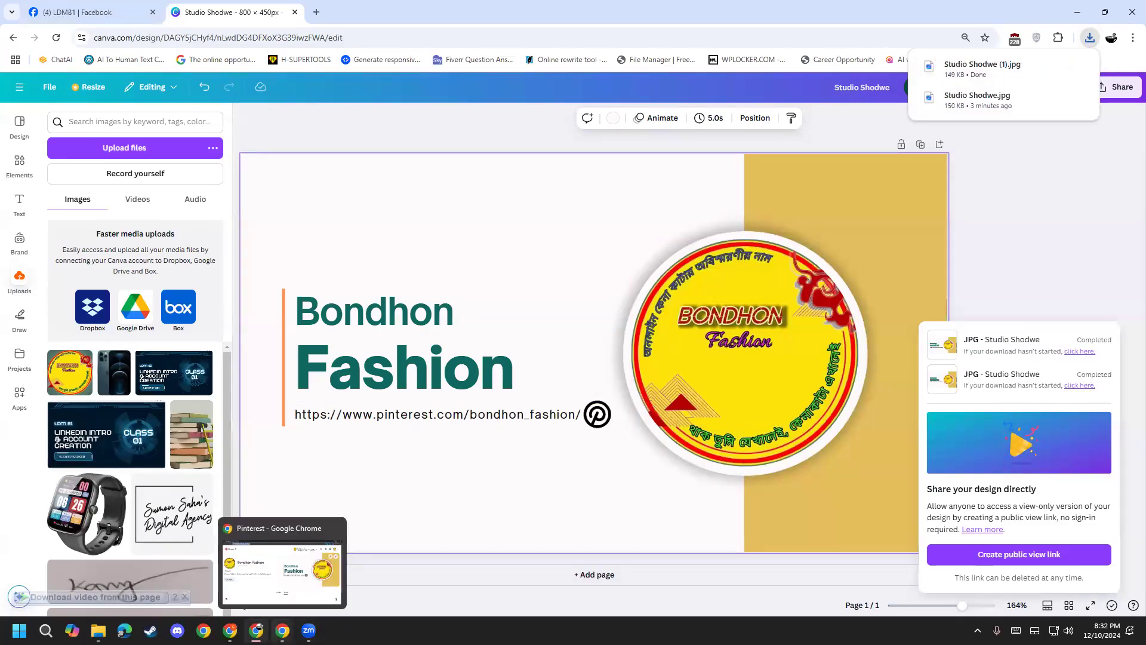
{"action": "left_click", "coordinate": [286, 594]}
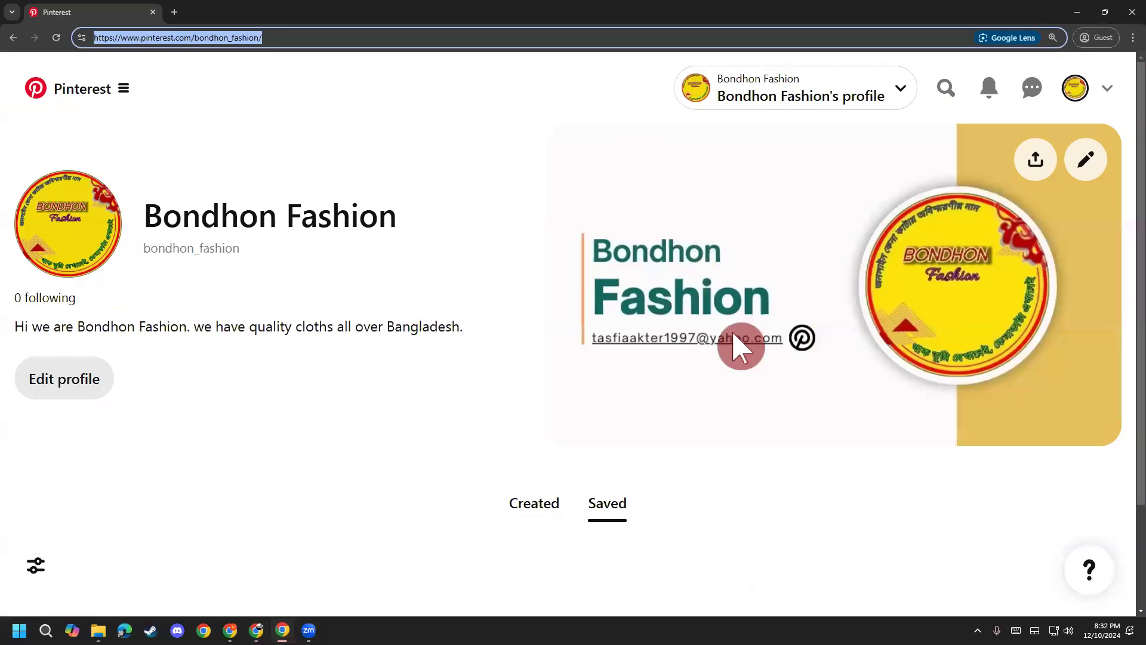
Step: Remove and delete the current Pinterest profile cover
{"action": "left_click", "coordinate": [1086, 157]}
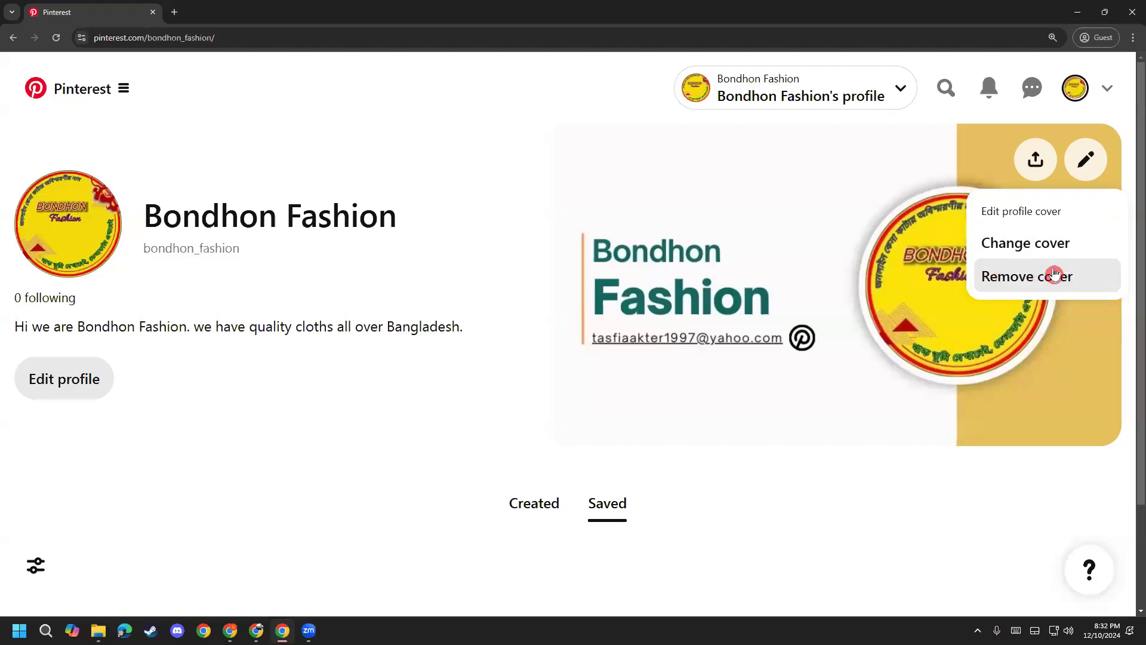
{"action": "left_click", "coordinate": [1053, 274]}
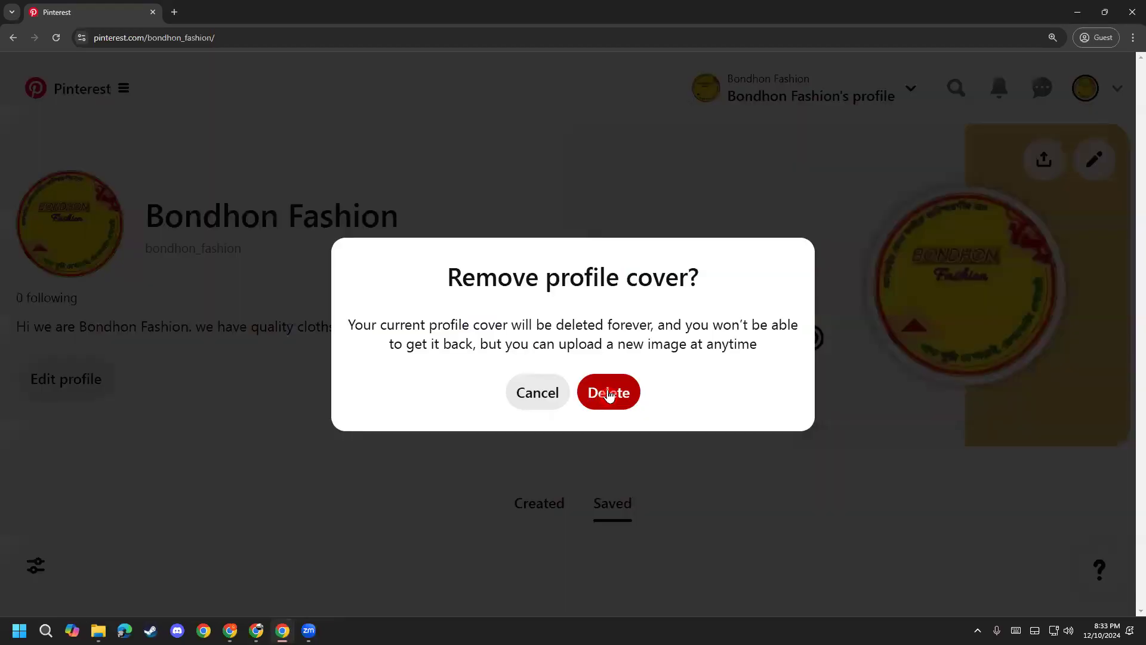
{"action": "left_click", "coordinate": [609, 394]}
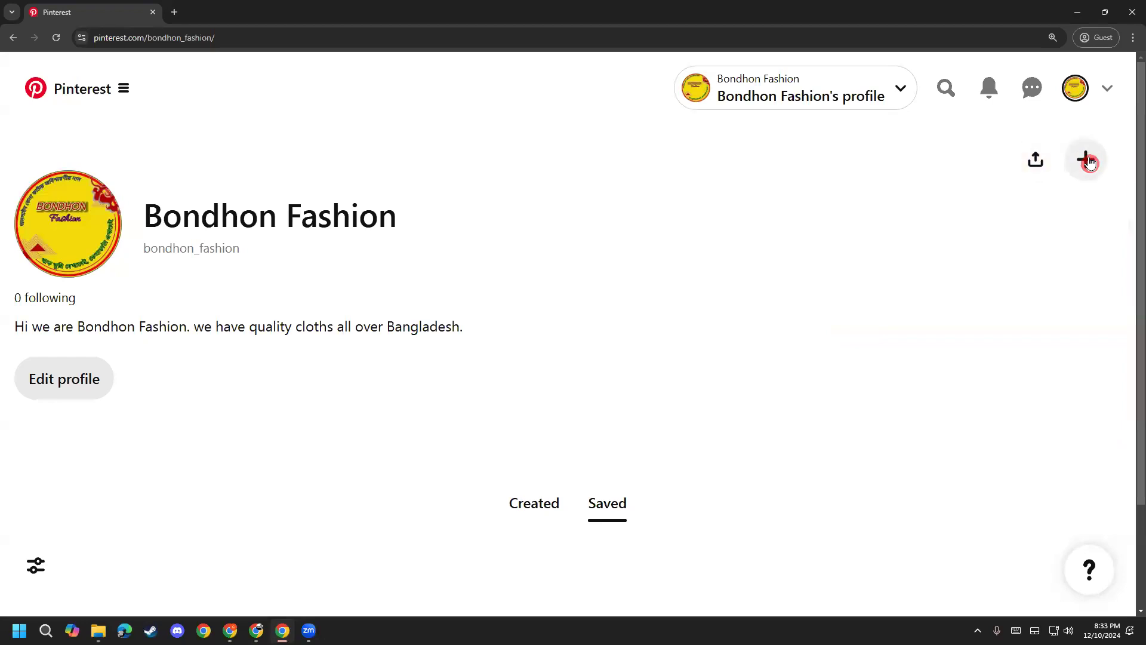
Step: Upload Studio Shodwe (1).jpg as the new profile cover and save it
{"action": "left_click", "coordinate": [1085, 158]}
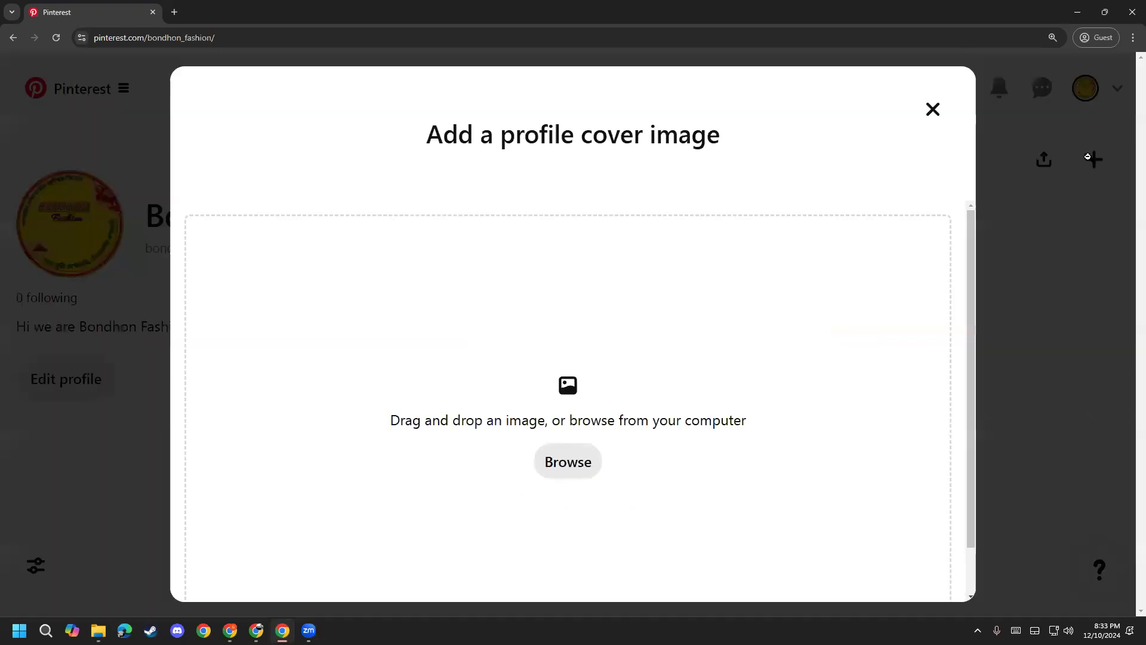
{"action": "left_click", "coordinate": [573, 462]}
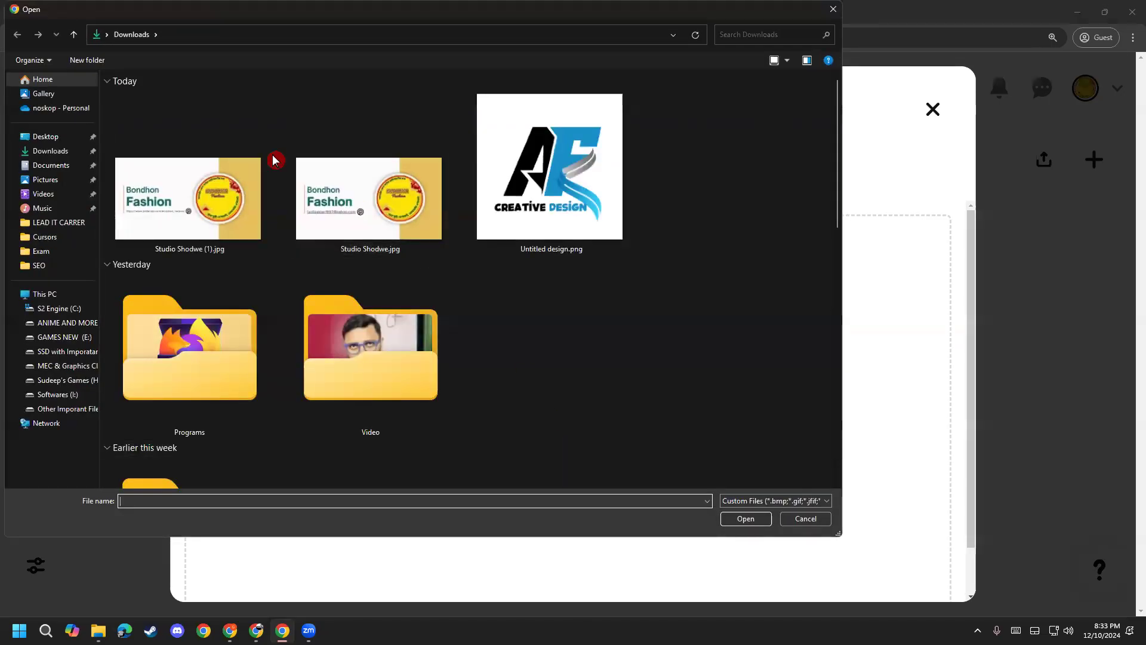
{"action": "left_click", "coordinate": [206, 217]}
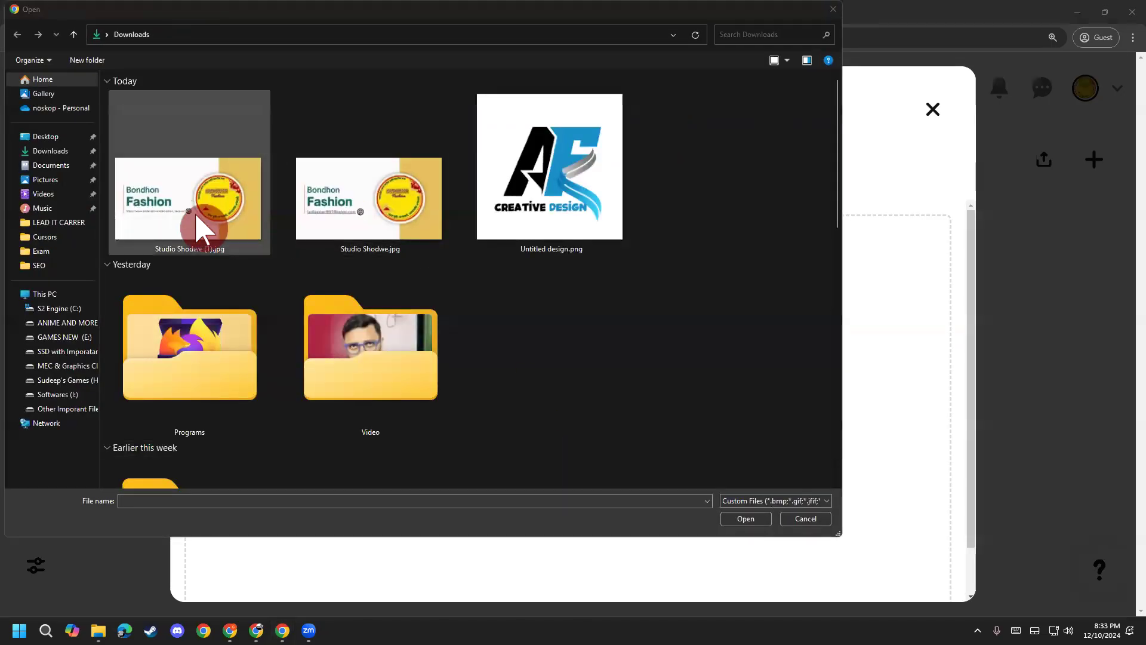
{"action": "double_click", "coordinate": [189, 225]}
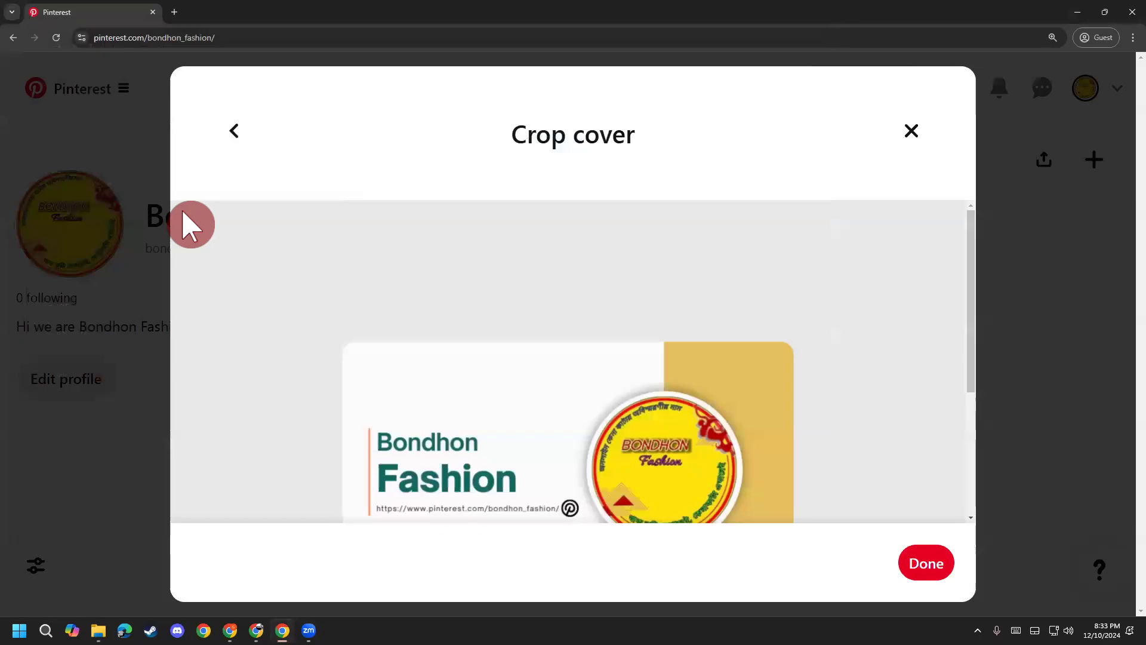
{"action": "left_click", "coordinate": [927, 559]}
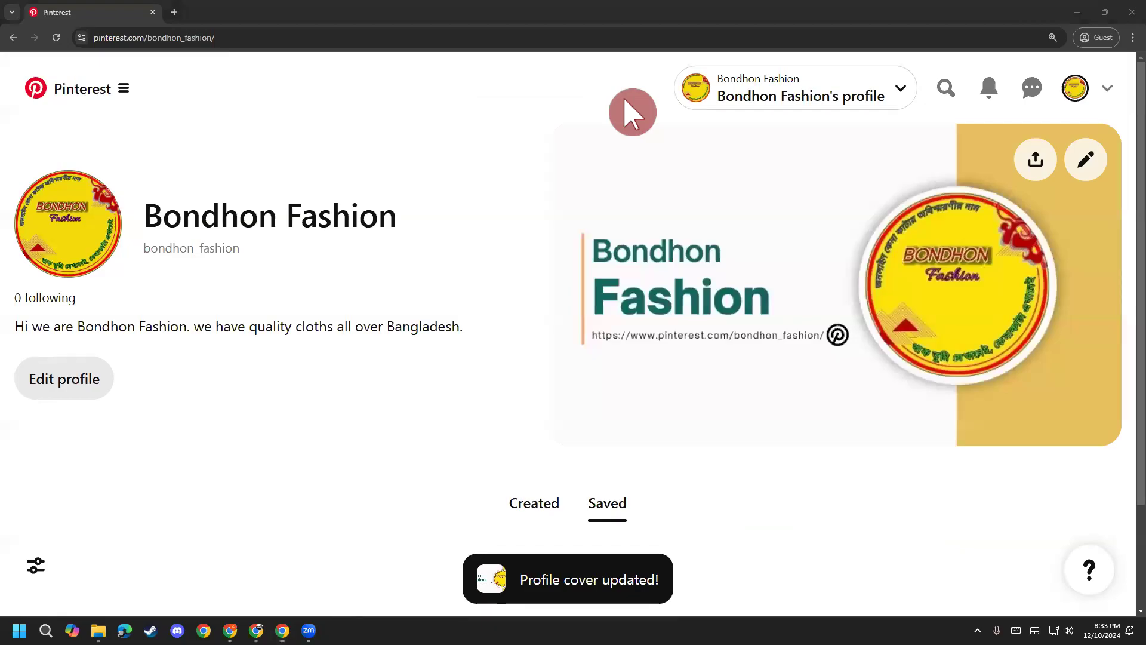
Step: Log out via the account menu's Log out option, then close the Pinterest browser window
{"action": "scroll", "coordinate": [485, 429], "scroll_direction": "down", "scroll_amount": 2}
{"action": "scroll", "coordinate": [486, 427], "scroll_direction": "up", "scroll_amount": 2}
{"action": "scroll", "coordinate": [493, 422], "scroll_direction": "down", "scroll_amount": 1}
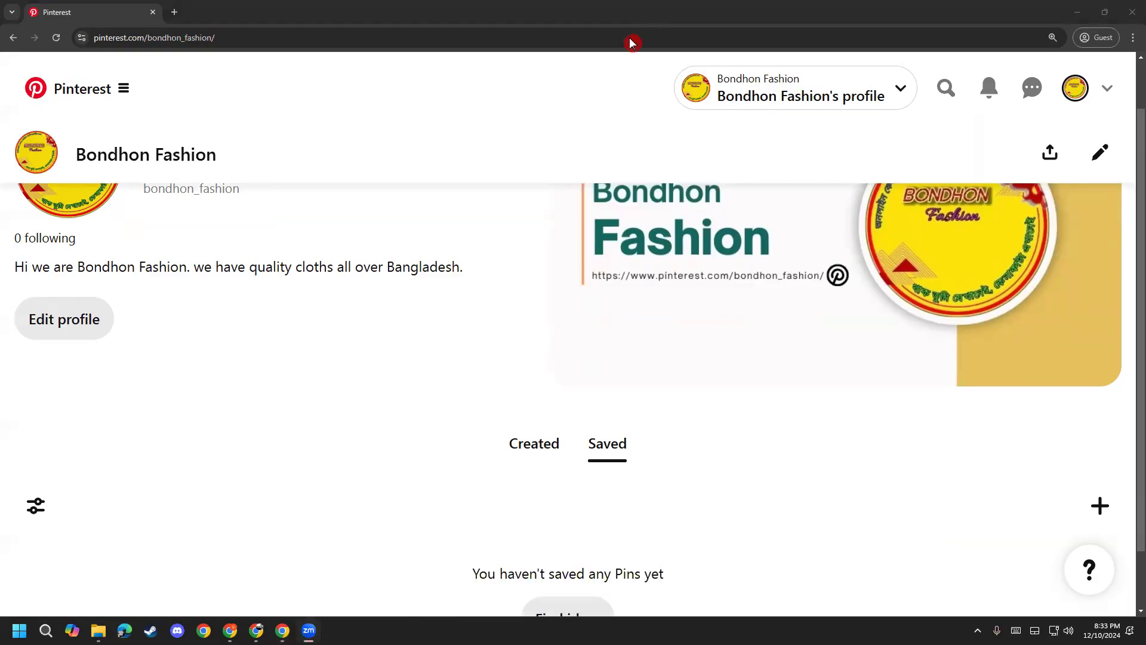
{"action": "left_click", "coordinate": [1108, 89]}
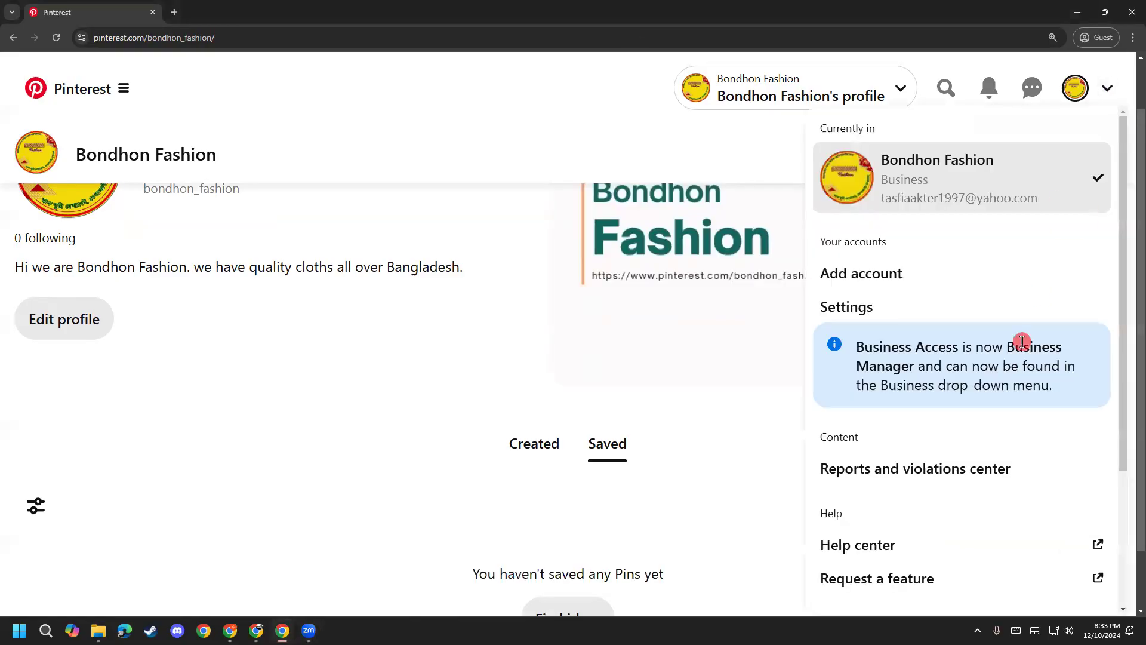
{"action": "scroll", "coordinate": [1038, 293], "scroll_direction": "down", "scroll_amount": 3}
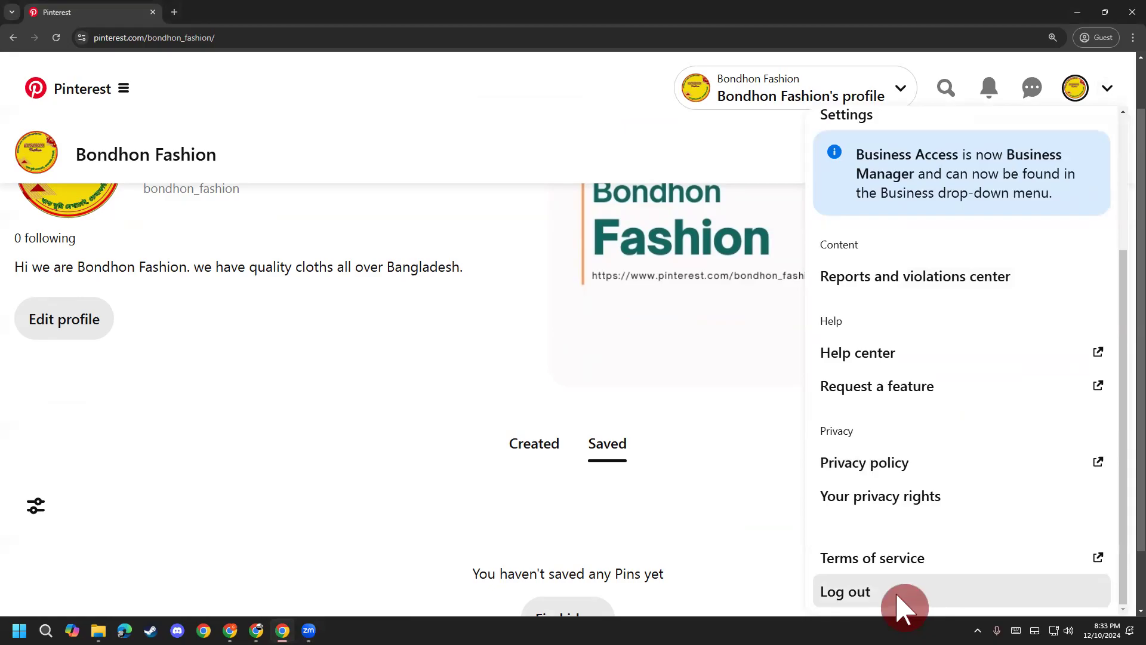
{"action": "left_click", "coordinate": [869, 593]}
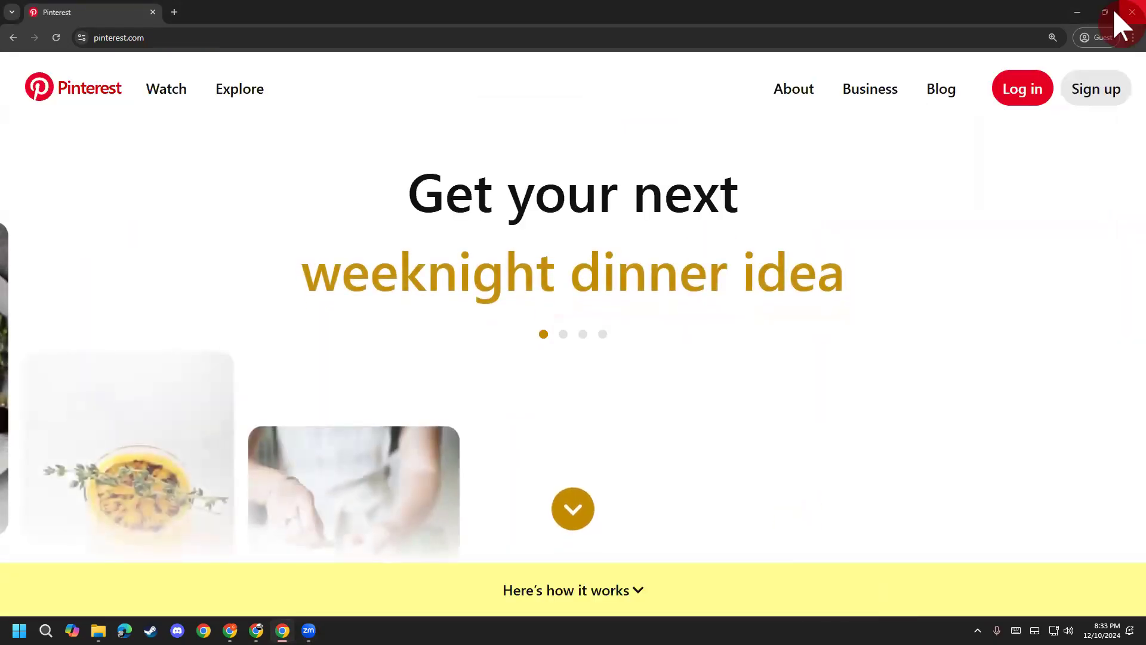
{"action": "left_click", "coordinate": [1121, 12]}
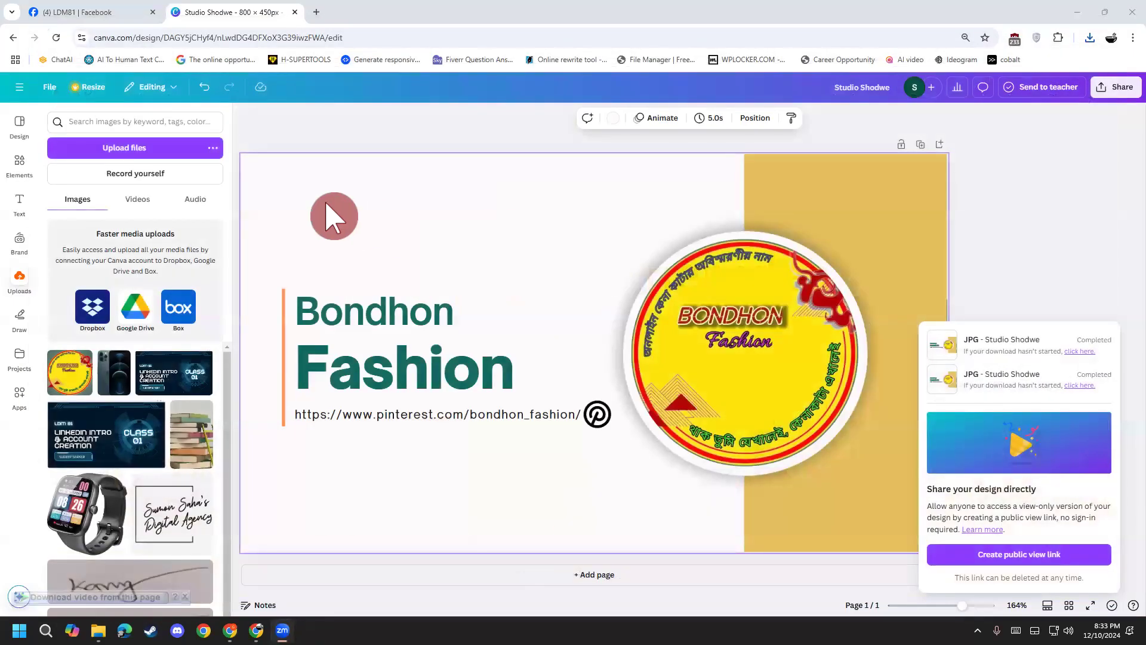
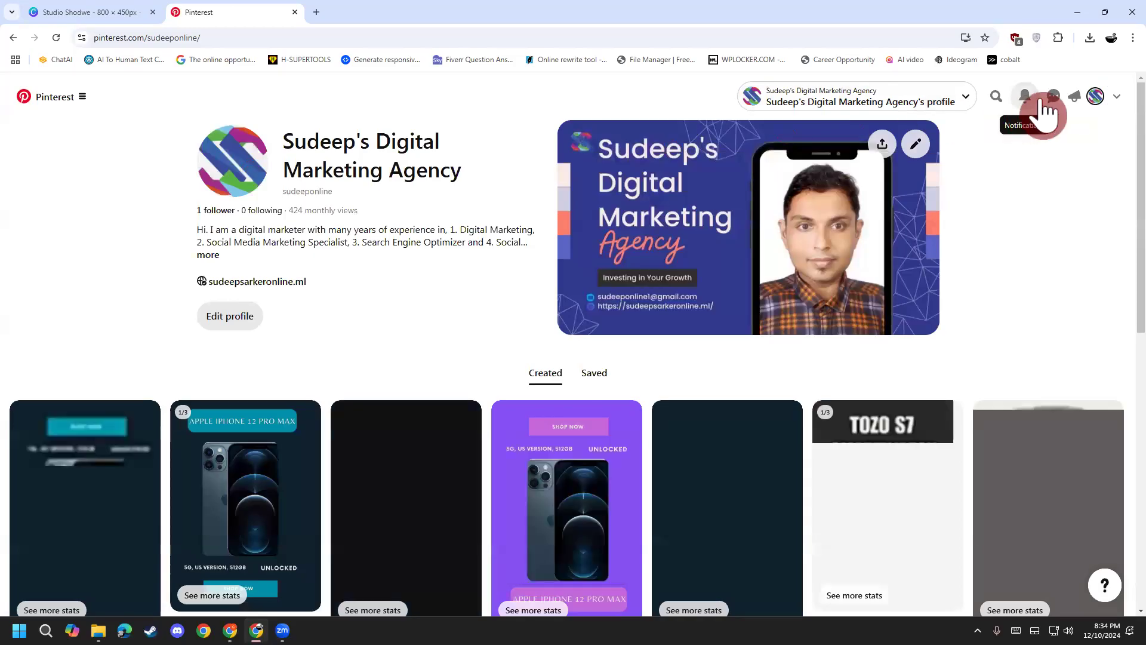
Step: Bring up the 'Search your Pins' panel from the agency's Pinterest profile
{"action": "left_click", "coordinate": [996, 97]}
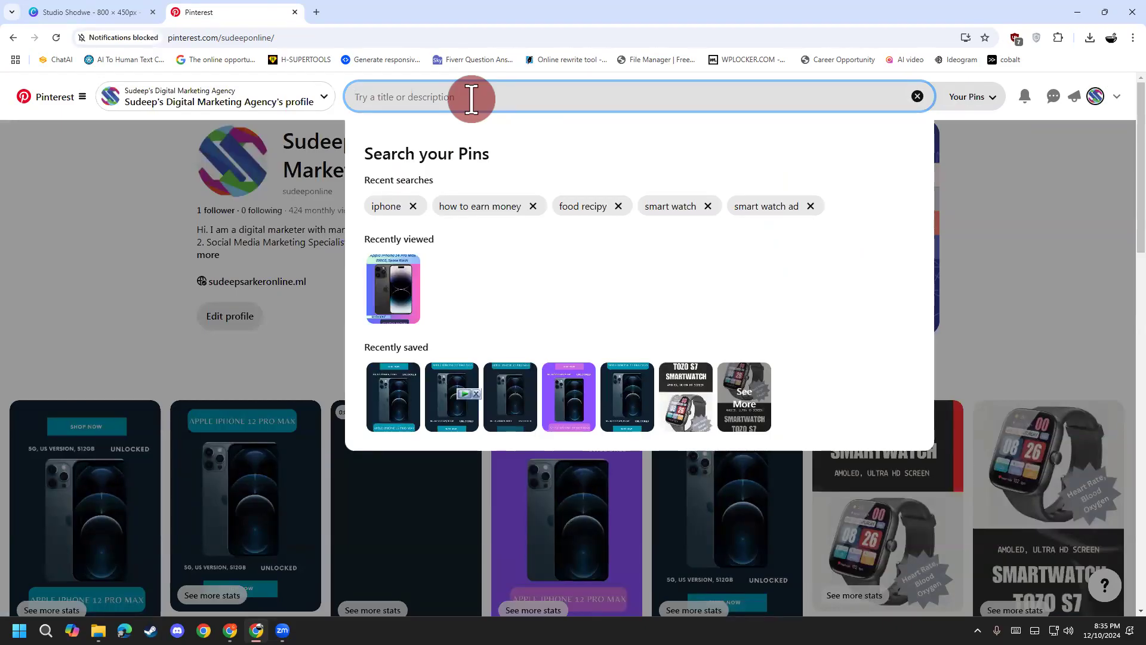
Step: Search your saved Pins for 'food'
{"action": "type", "text": "f"}
{"action": "key", "text": "BackSpace"}
{"action": "type", "text": "food"}
{"action": "key", "text": "Return"}
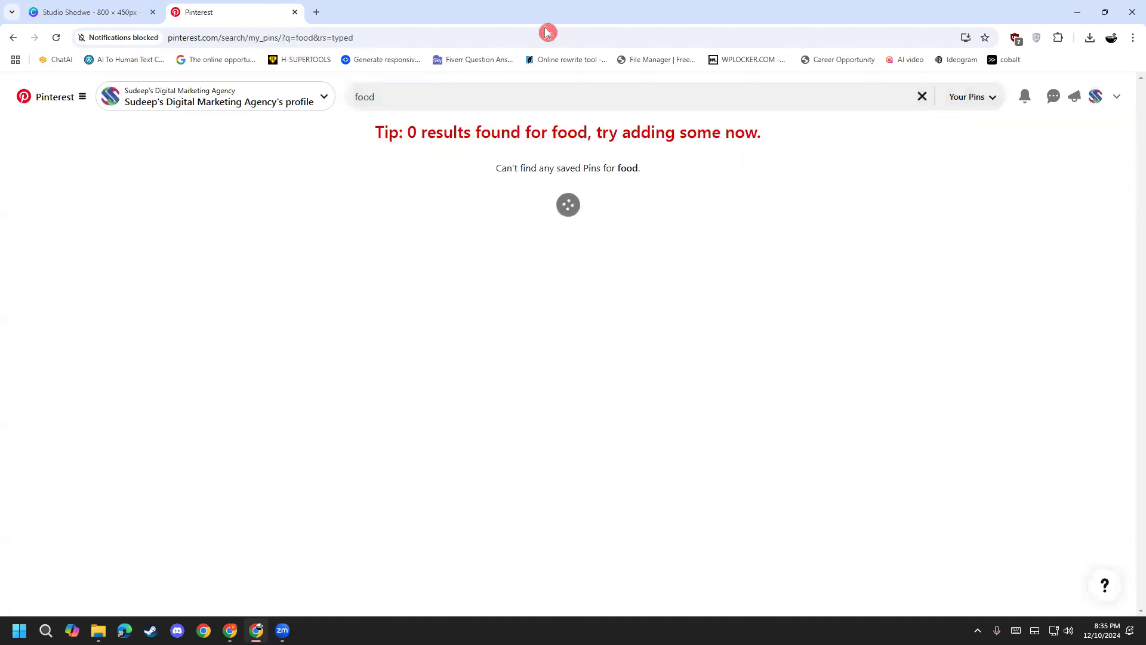
Step: Glance at the Sweet And Spicy Chicken Popcorns pin, then open the Easy Saucy Ramen Noodles pin
{"action": "left_click", "coordinate": [95, 313]}
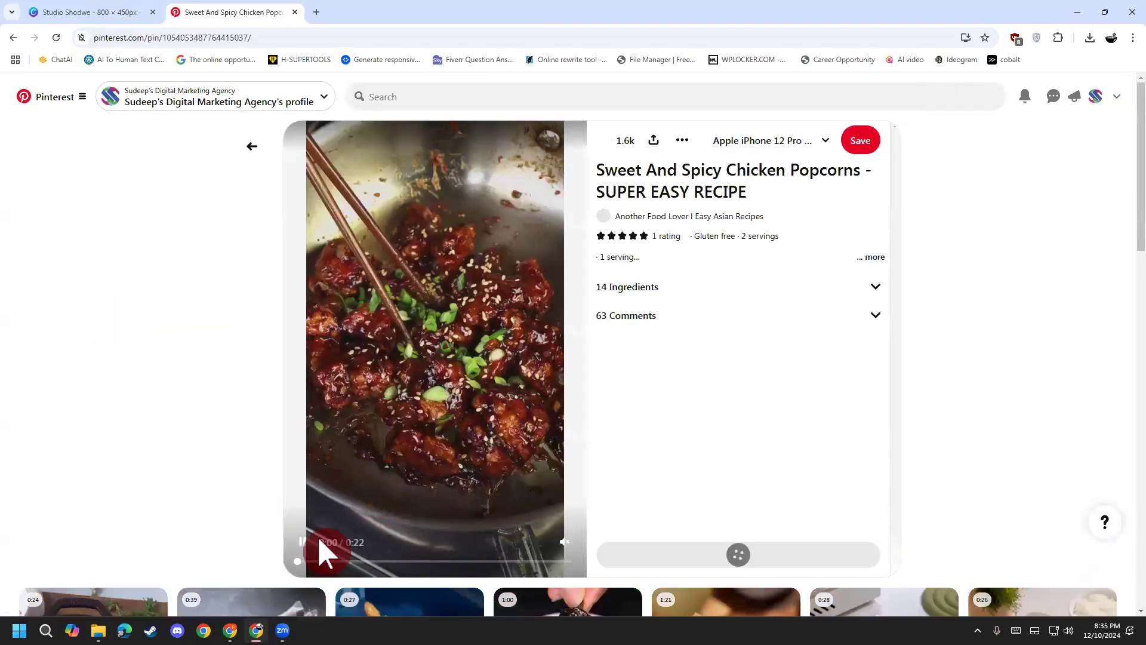
{"action": "left_click", "coordinate": [250, 148]}
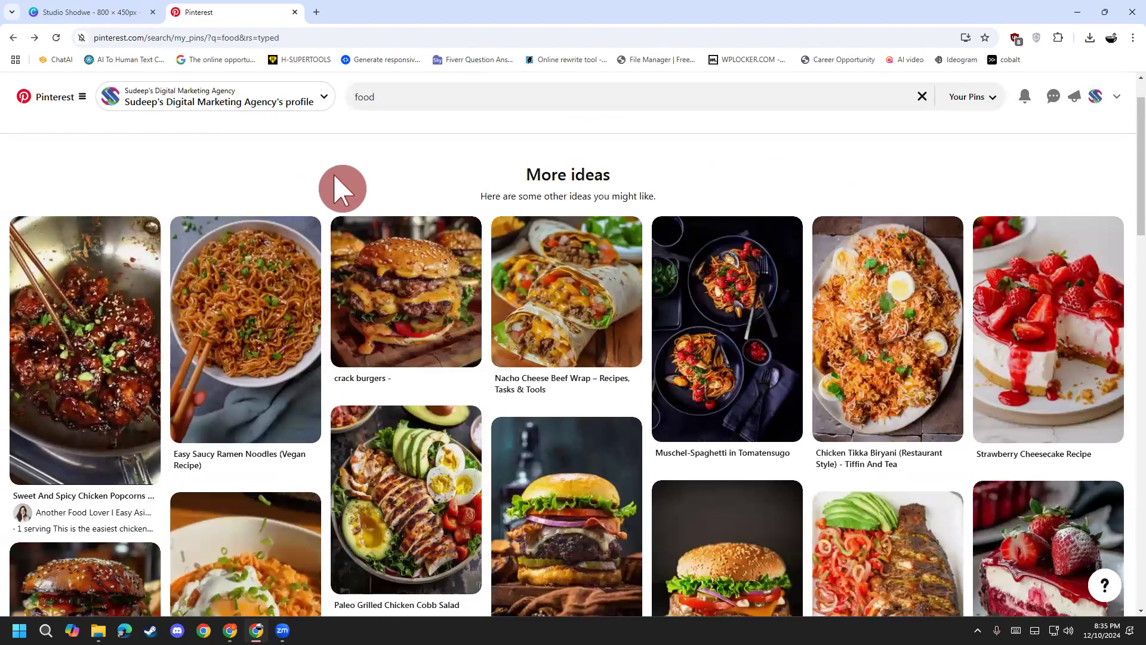
{"action": "left_click", "coordinate": [249, 323]}
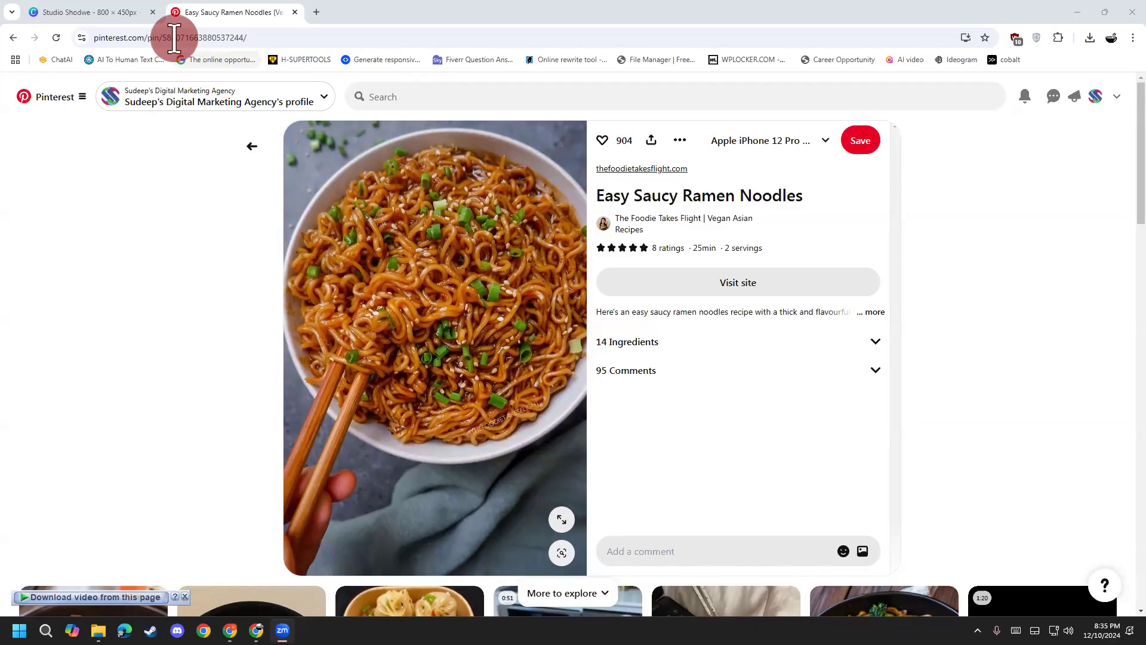
Step: Close the Studio Shodwe tab and open the ramen recipe on thefoodietakesflight.com in a new tab
{"action": "left_click", "coordinate": [156, 12]}
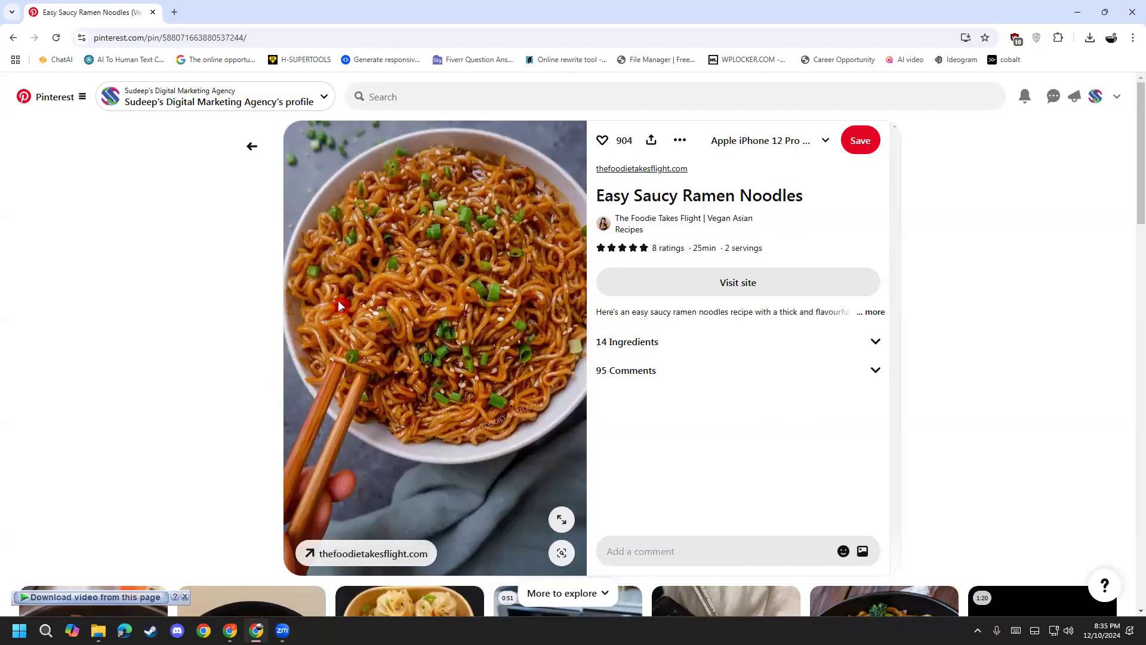
{"action": "left_click", "coordinate": [132, 39]}
{"action": "double_click", "coordinate": [172, 40]}
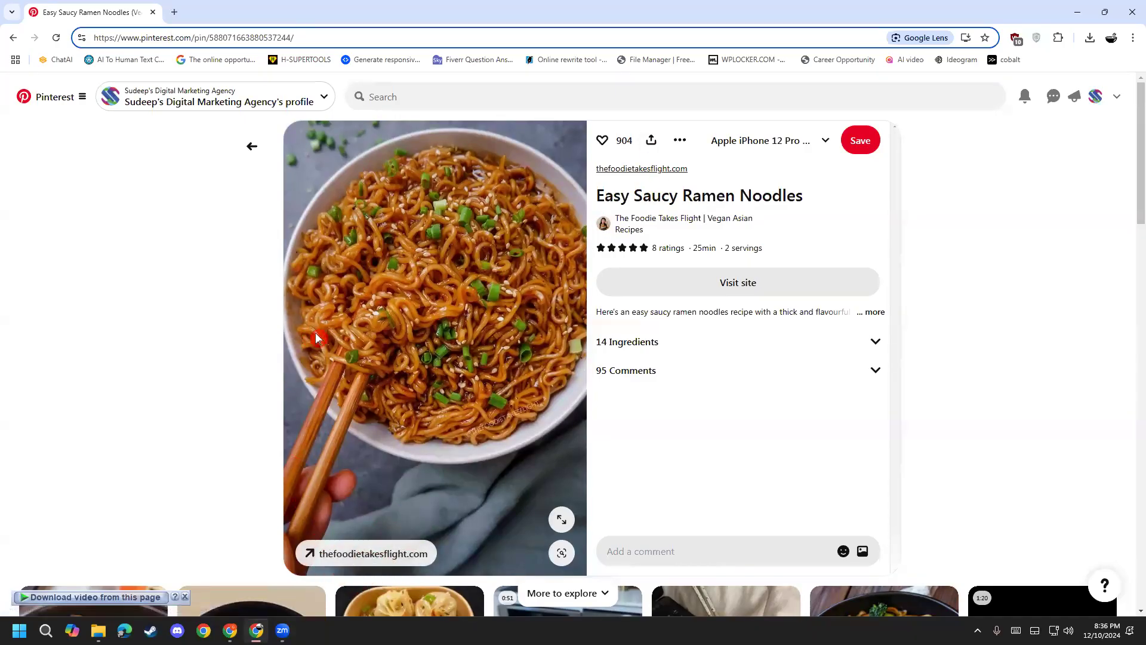
{"action": "left_click", "coordinate": [375, 550]}
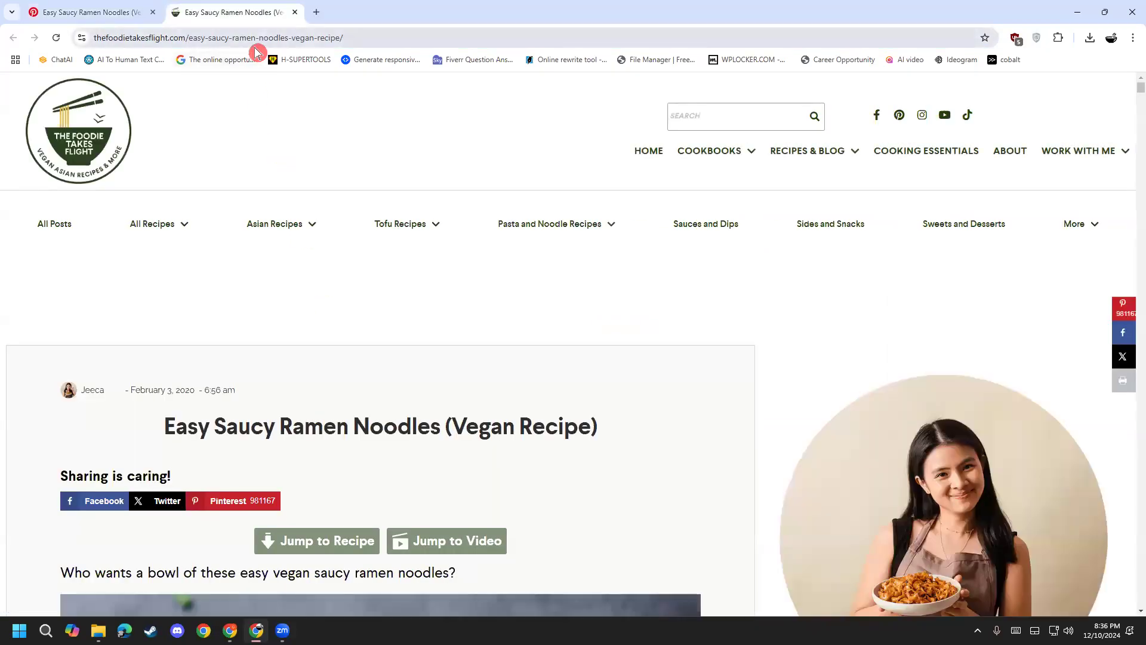
{"action": "left_click_drag", "start_coordinate": [136, 37], "coordinate": [62, 36]}
{"action": "left_click_drag", "start_coordinate": [204, 38], "coordinate": [74, 46]}
{"action": "left_click_drag", "start_coordinate": [253, 39], "coordinate": [42, 37]}
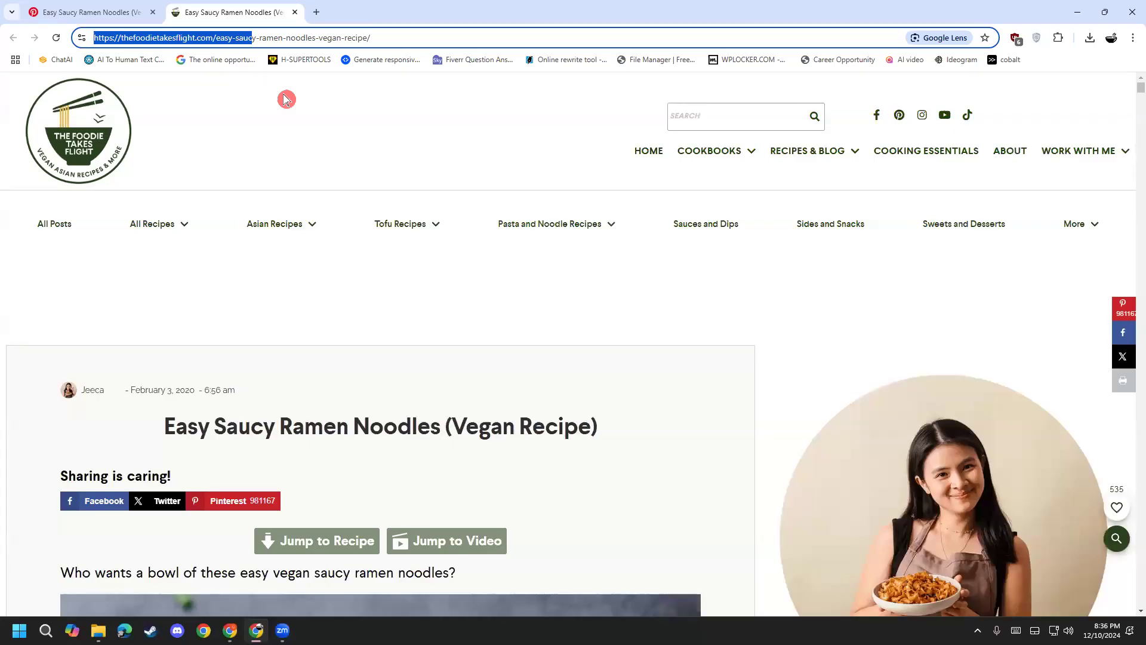
{"action": "left_click", "coordinate": [285, 99]}
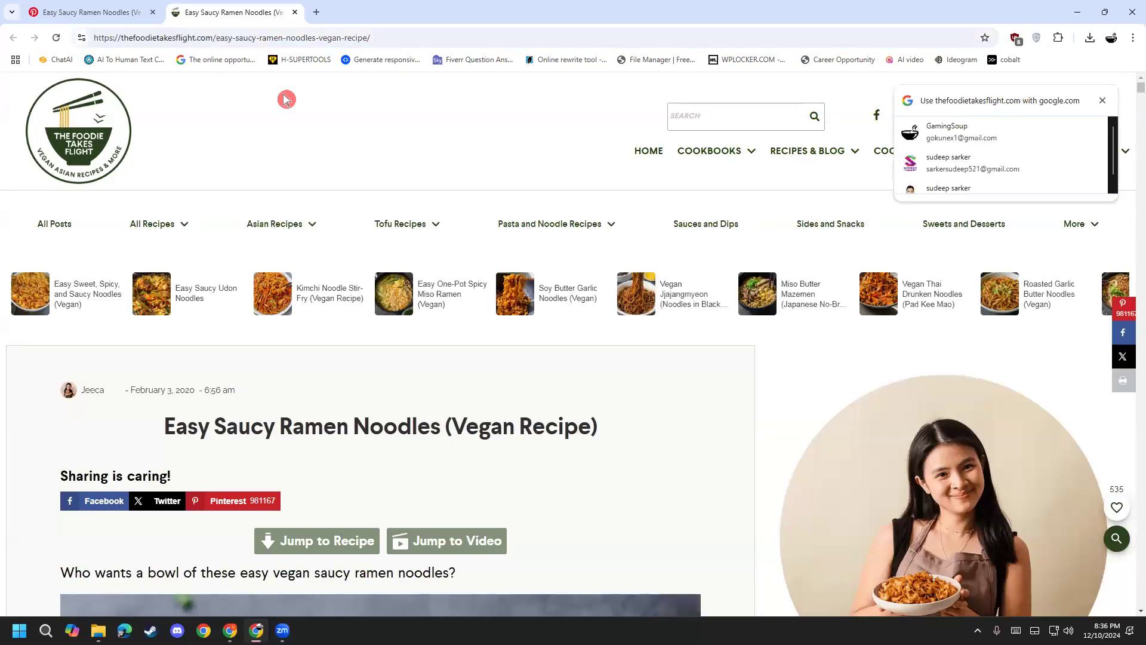
{"action": "left_click", "coordinate": [1102, 100]}
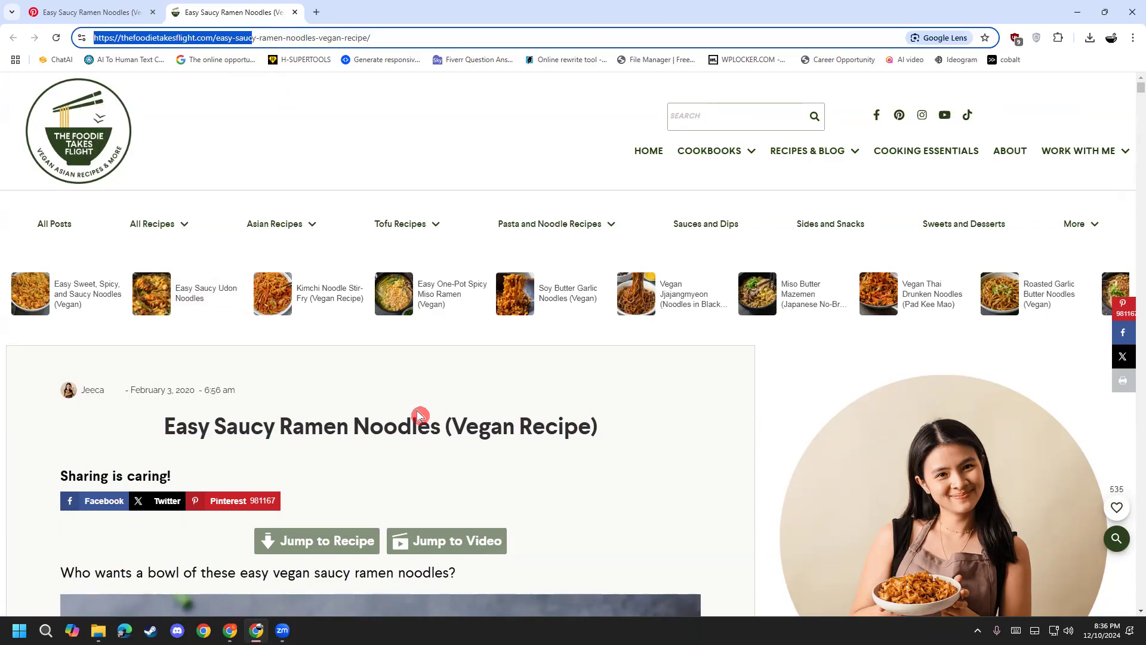
{"action": "scroll", "coordinate": [266, 458], "scroll_direction": "down", "scroll_amount": 5}
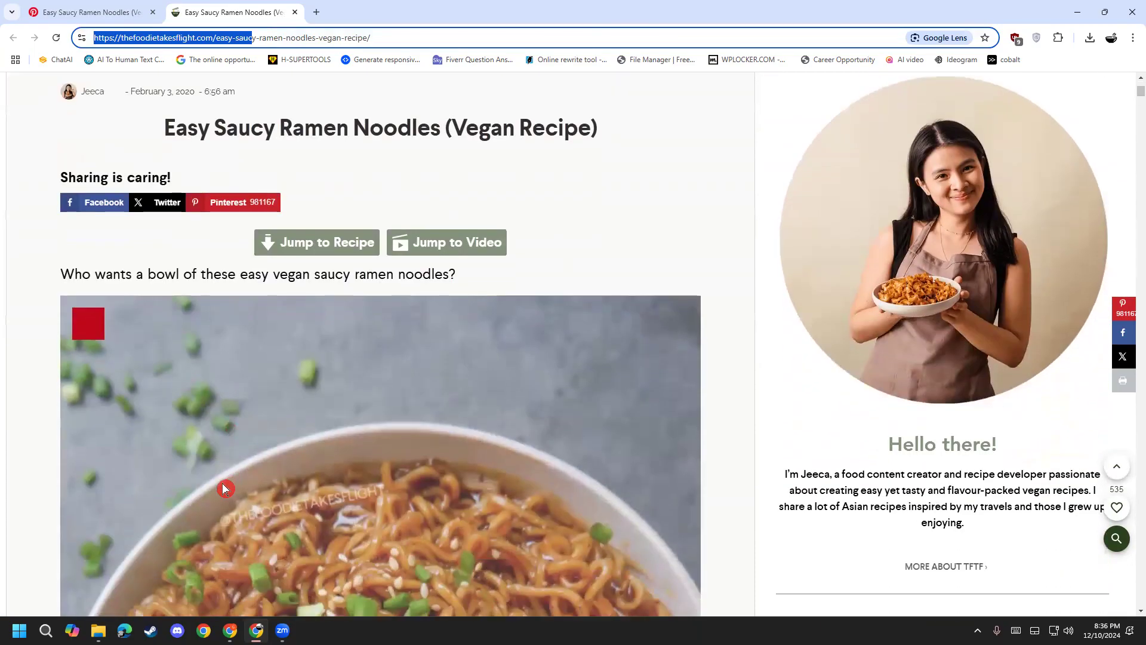
{"action": "scroll", "coordinate": [223, 487], "scroll_direction": "down", "scroll_amount": 8}
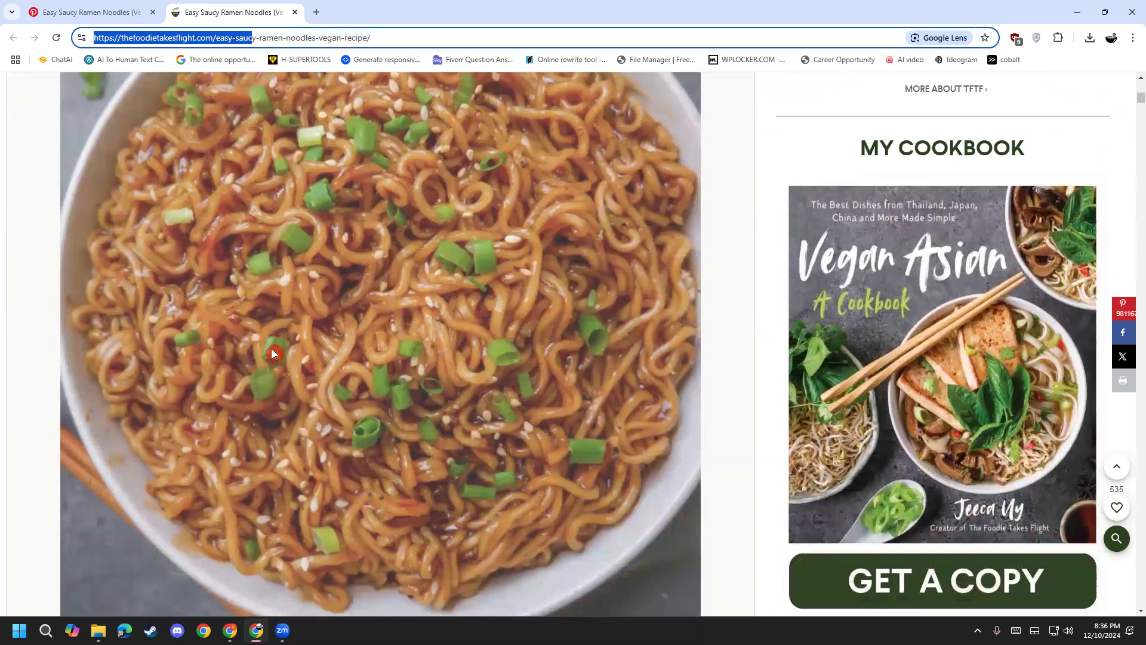
{"action": "scroll", "coordinate": [280, 358], "scroll_direction": "down", "scroll_amount": 3}
{"action": "scroll", "coordinate": [249, 398], "scroll_direction": "down", "scroll_amount": 4}
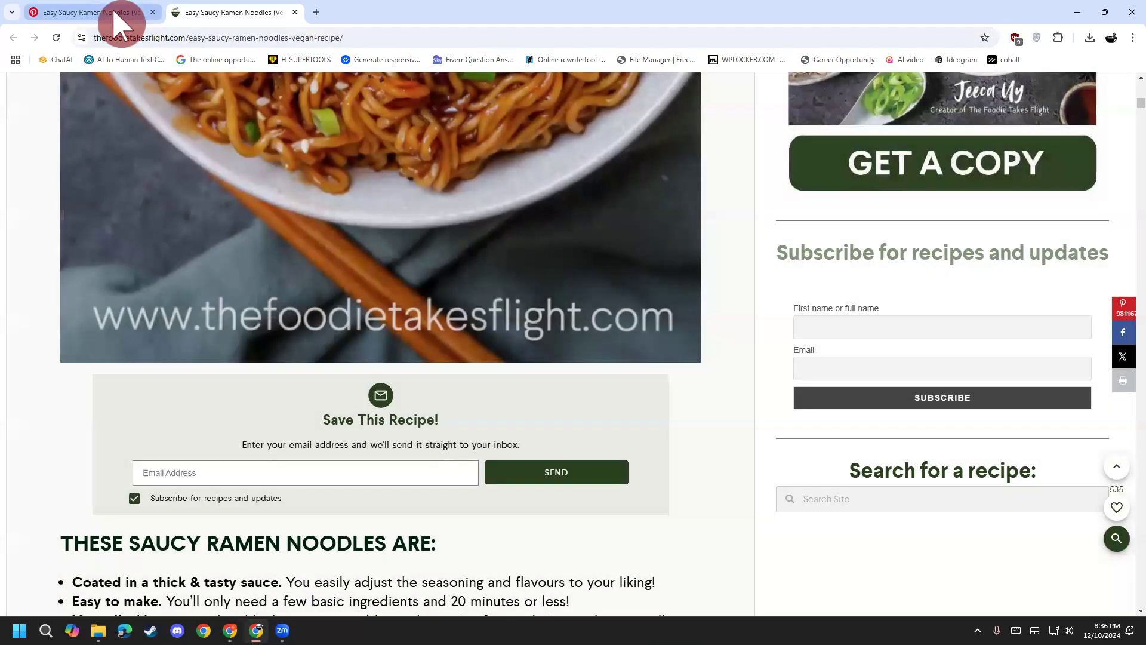
{"action": "left_click", "coordinate": [116, 14]}
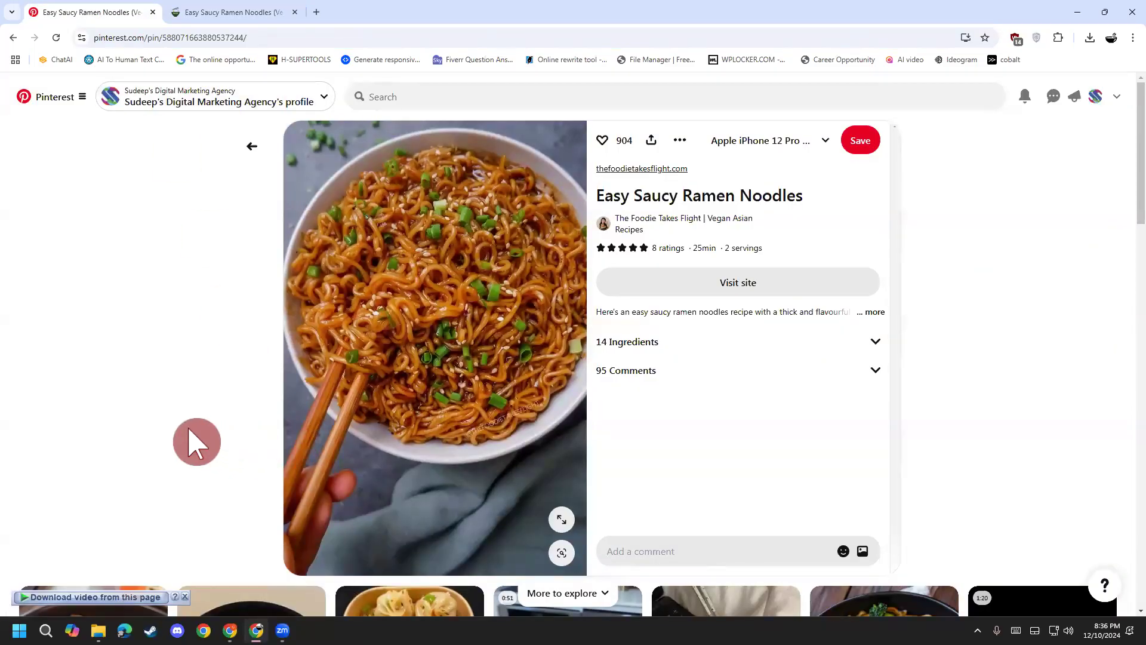
{"action": "left_click", "coordinate": [254, 13]}
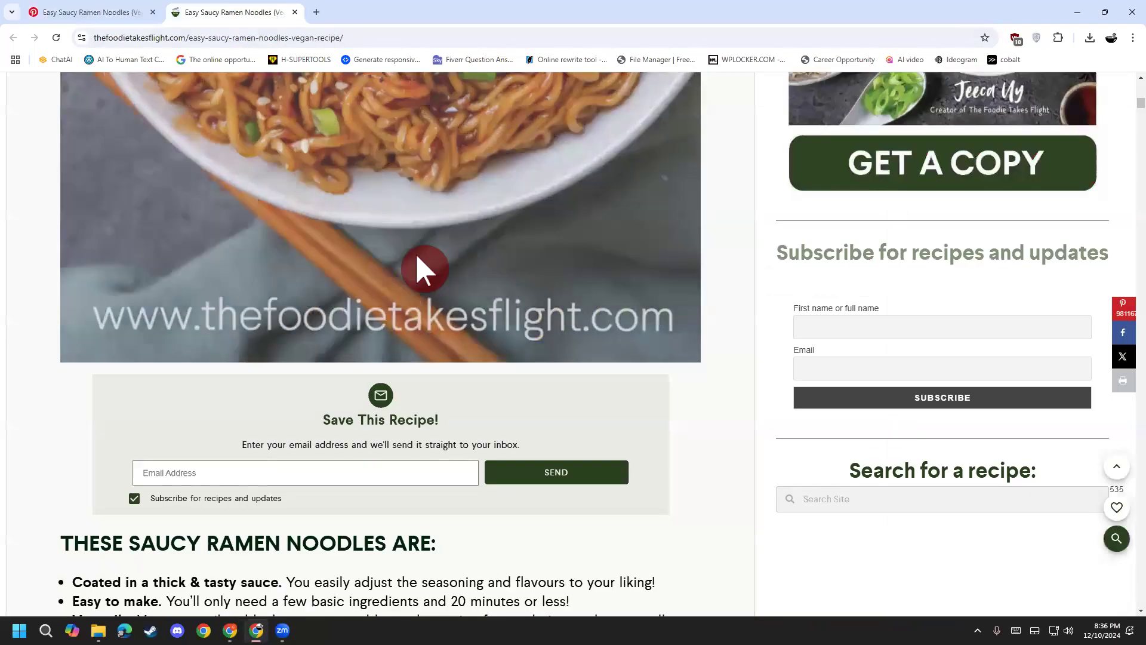
{"action": "scroll", "coordinate": [27, 550], "scroll_direction": "up", "scroll_amount": 7}
{"action": "scroll", "coordinate": [27, 550], "scroll_direction": "up", "scroll_amount": 1}
{"action": "scroll", "coordinate": [27, 550], "scroll_direction": "up", "scroll_amount": 5}
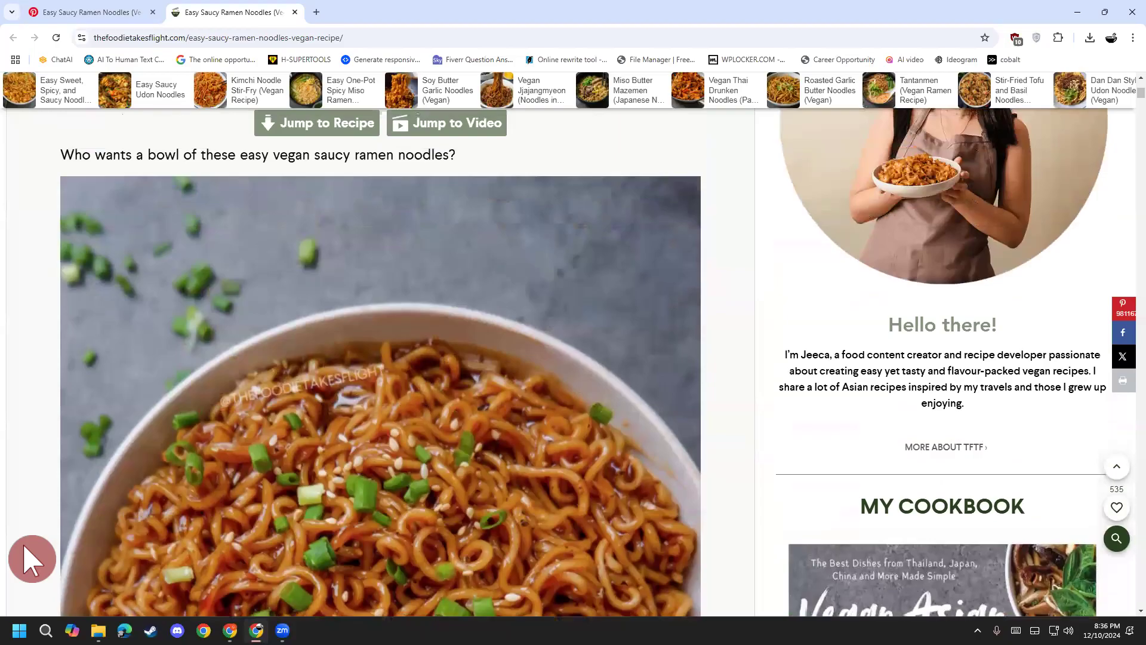
{"action": "left_click", "coordinate": [53, 15]}
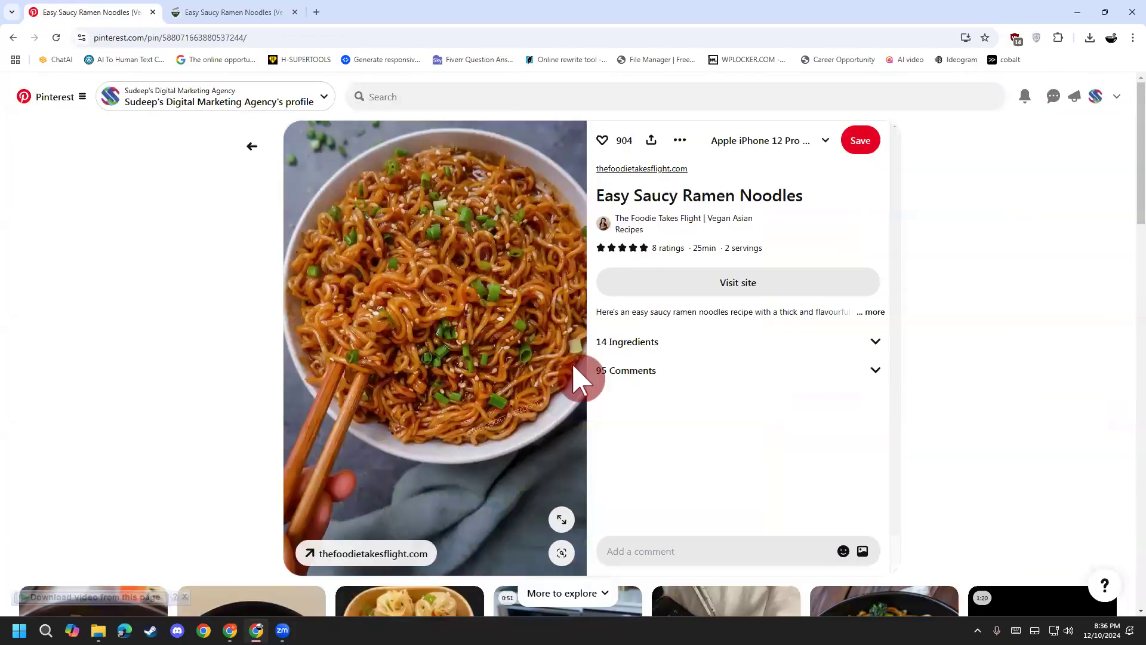
{"action": "left_click", "coordinate": [245, 13]}
{"action": "scroll", "coordinate": [256, 449], "scroll_direction": "up", "scroll_amount": 5}
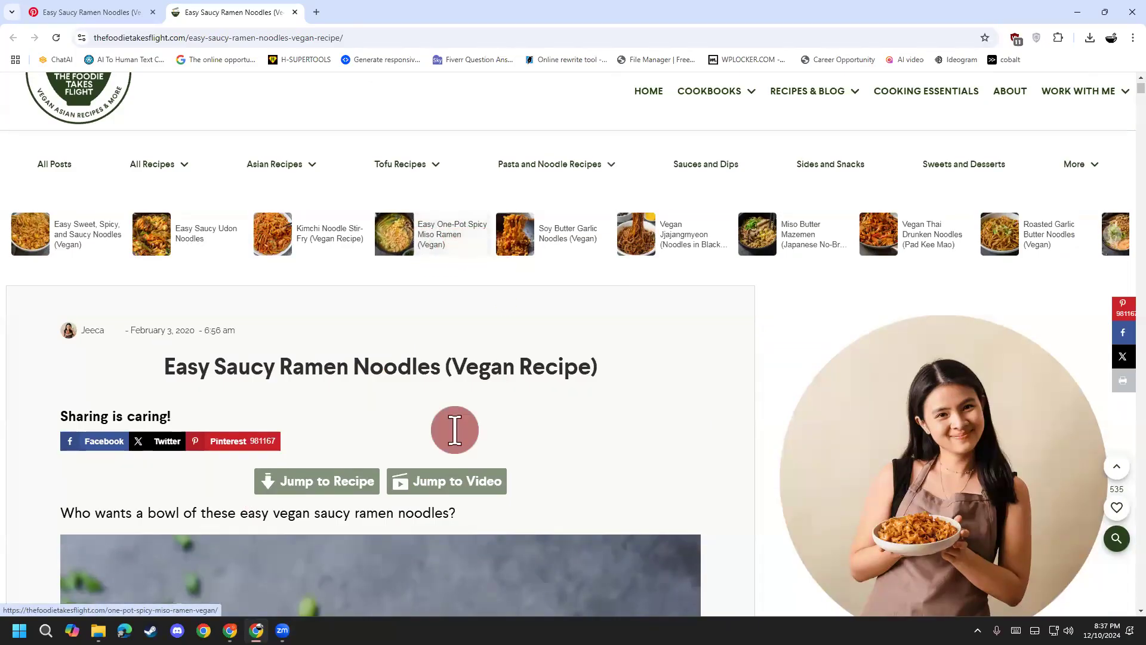
{"action": "scroll", "coordinate": [485, 370], "scroll_direction": "down", "scroll_amount": 5}
{"action": "scroll", "coordinate": [460, 525], "scroll_direction": "down", "scroll_amount": 4}
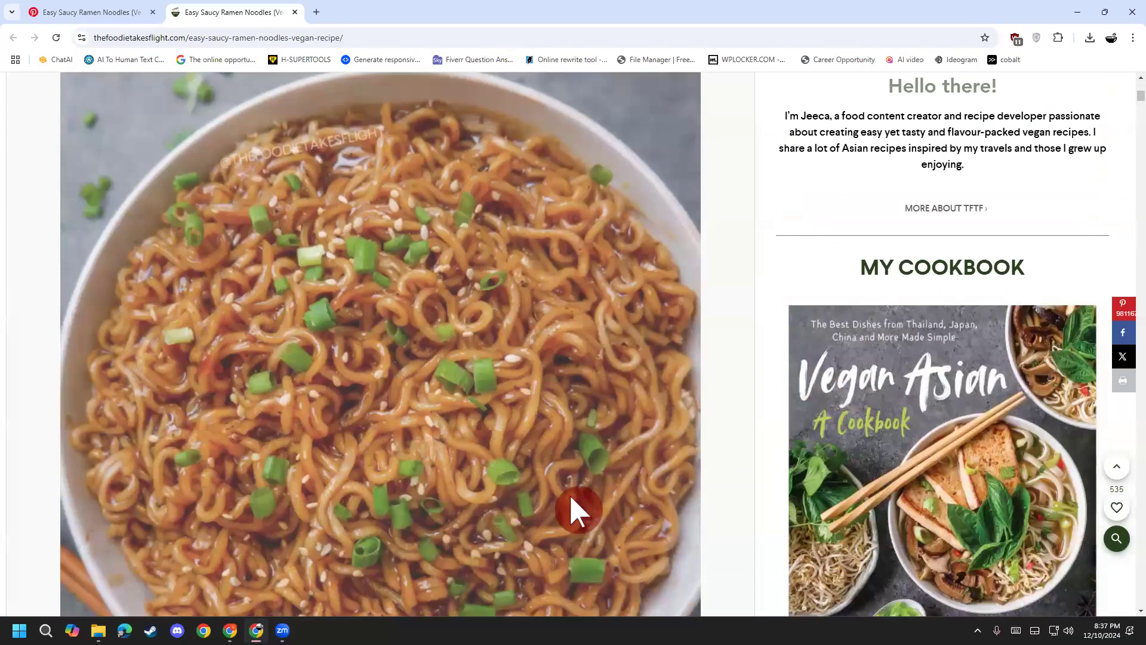
{"action": "scroll", "coordinate": [571, 498], "scroll_direction": "down", "scroll_amount": 3}
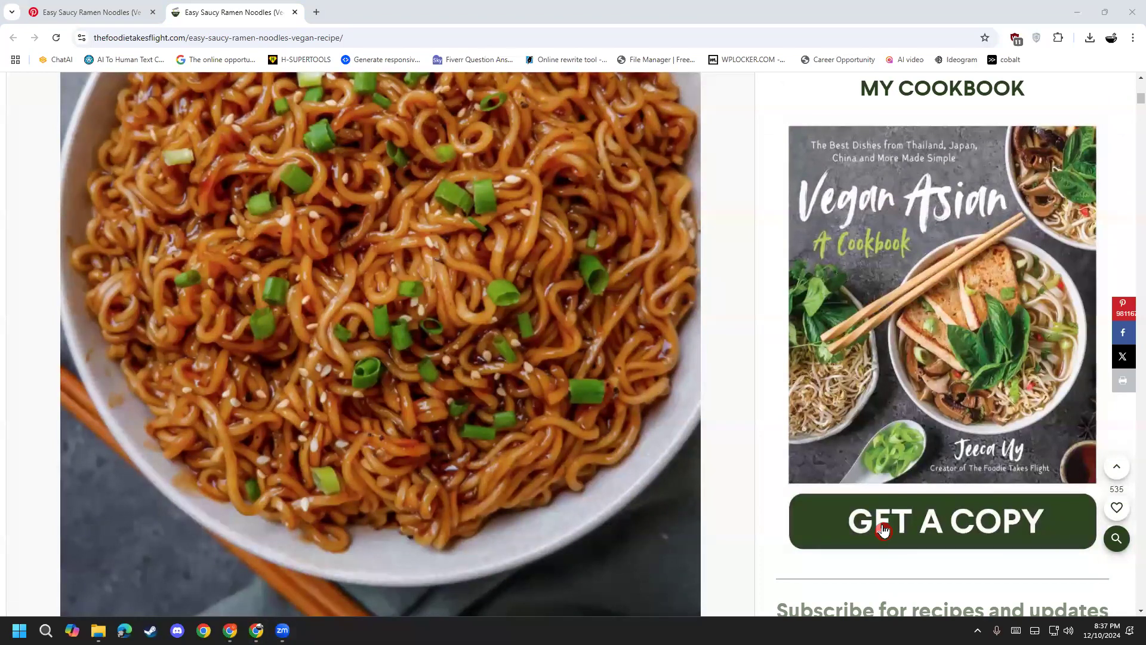
{"action": "scroll", "coordinate": [14, 514], "scroll_direction": "up", "scroll_amount": 3}
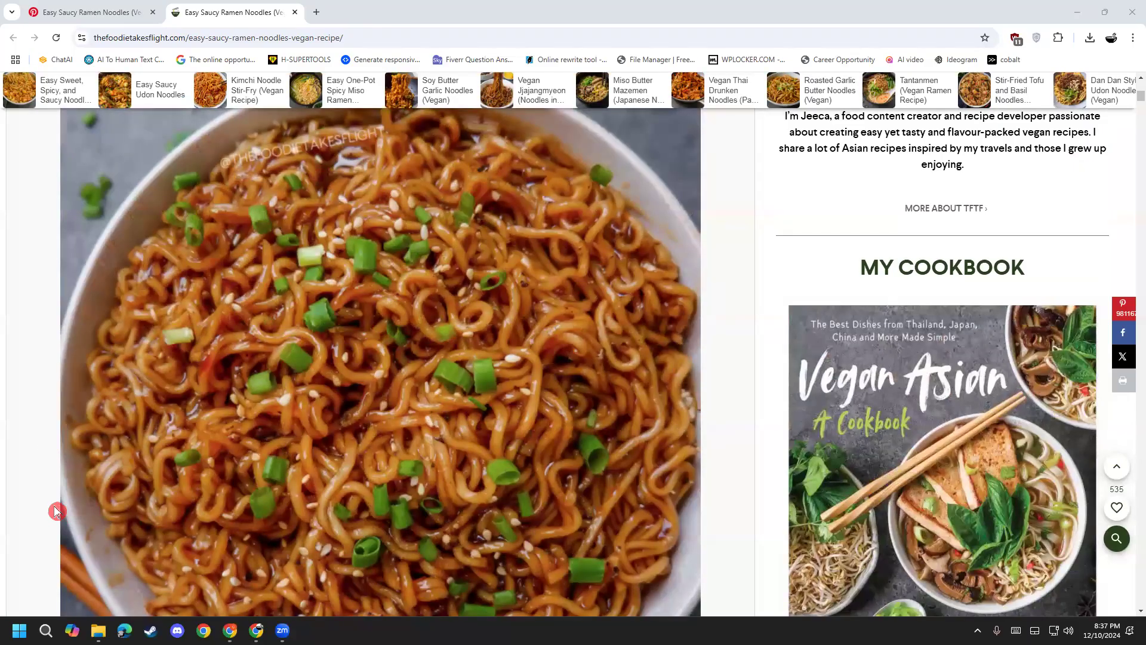
Step: Read through the Easy Saucy Ramen Noodles recipe page, then close its tab
{"action": "scroll", "coordinate": [31, 487], "scroll_direction": "down", "scroll_amount": 8}
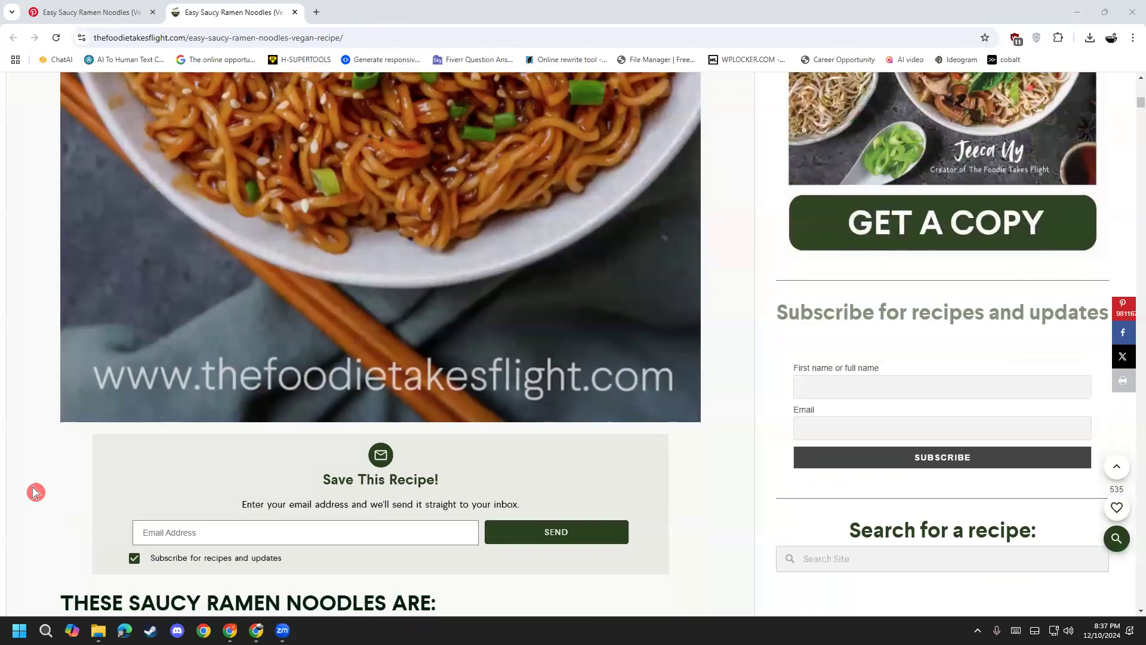
{"action": "scroll", "coordinate": [36, 492], "scroll_direction": "down", "scroll_amount": 12}
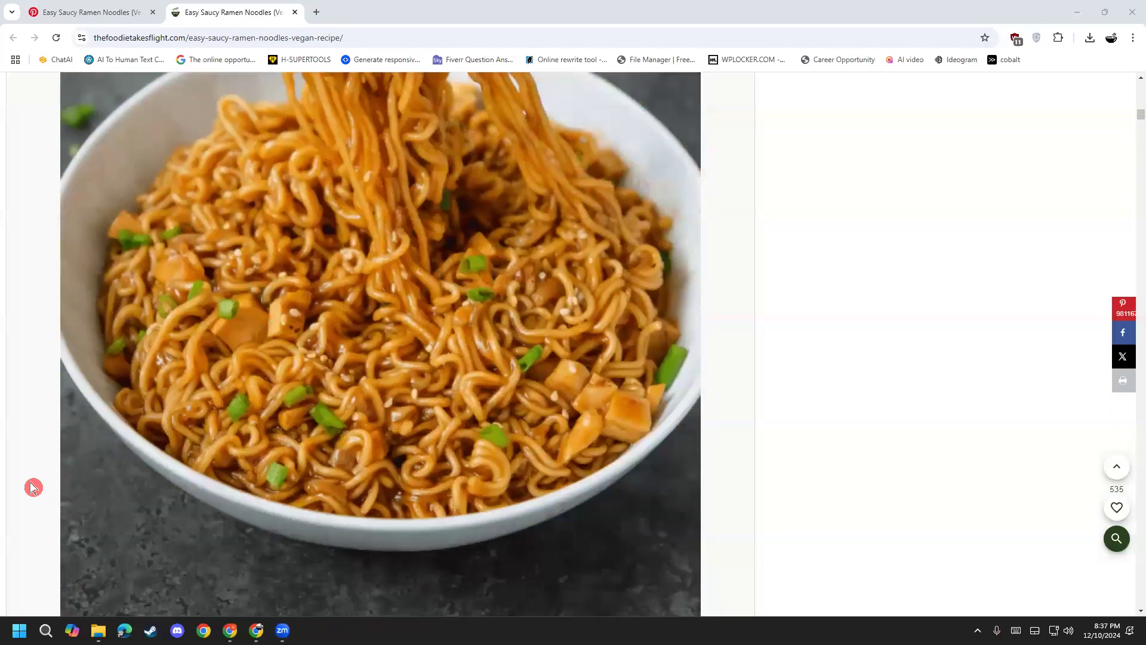
{"action": "scroll", "coordinate": [28, 470], "scroll_direction": "up", "scroll_amount": 4}
{"action": "scroll", "coordinate": [31, 460], "scroll_direction": "up", "scroll_amount": 7}
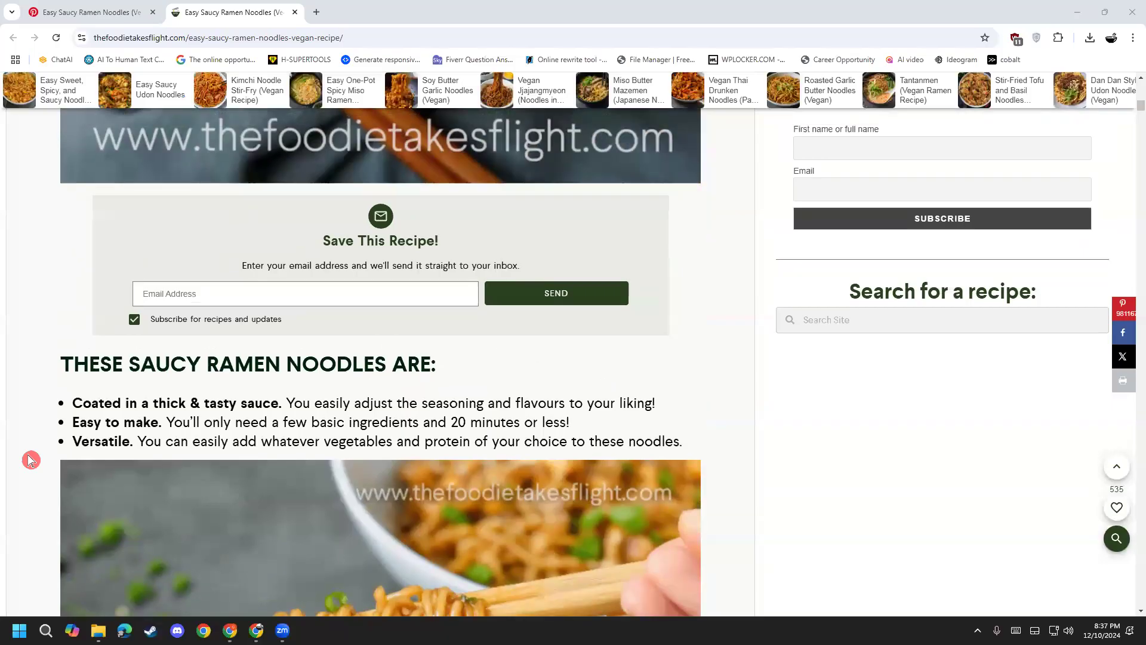
{"action": "scroll", "coordinate": [30, 460], "scroll_direction": "up", "scroll_amount": 11}
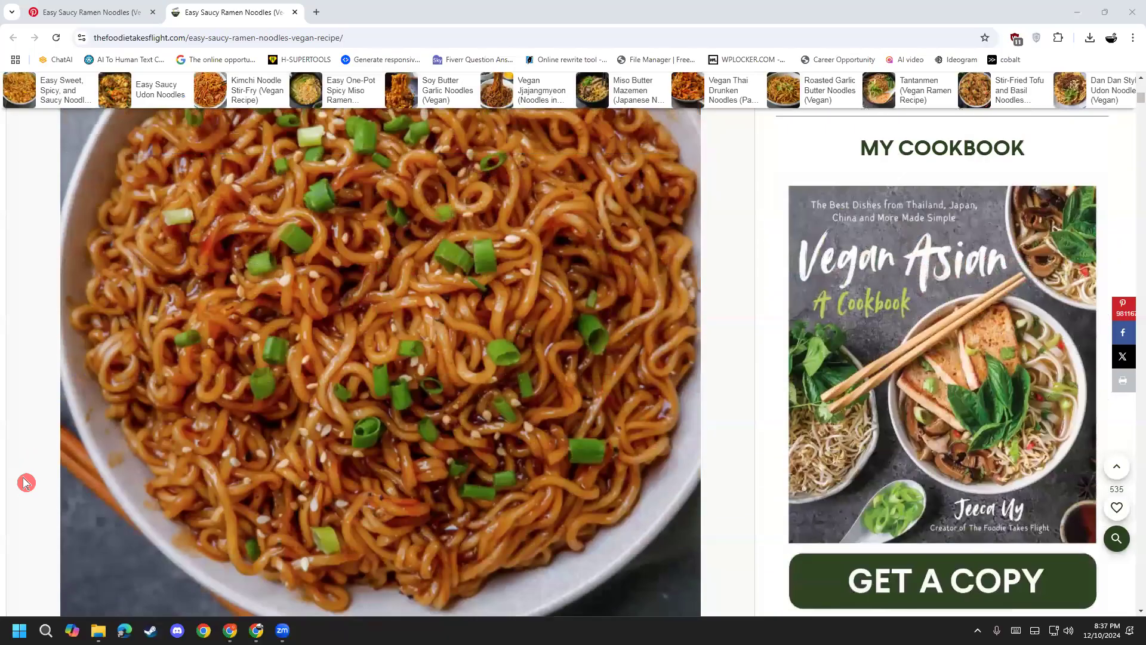
{"action": "scroll", "coordinate": [26, 481], "scroll_direction": "up", "scroll_amount": 10}
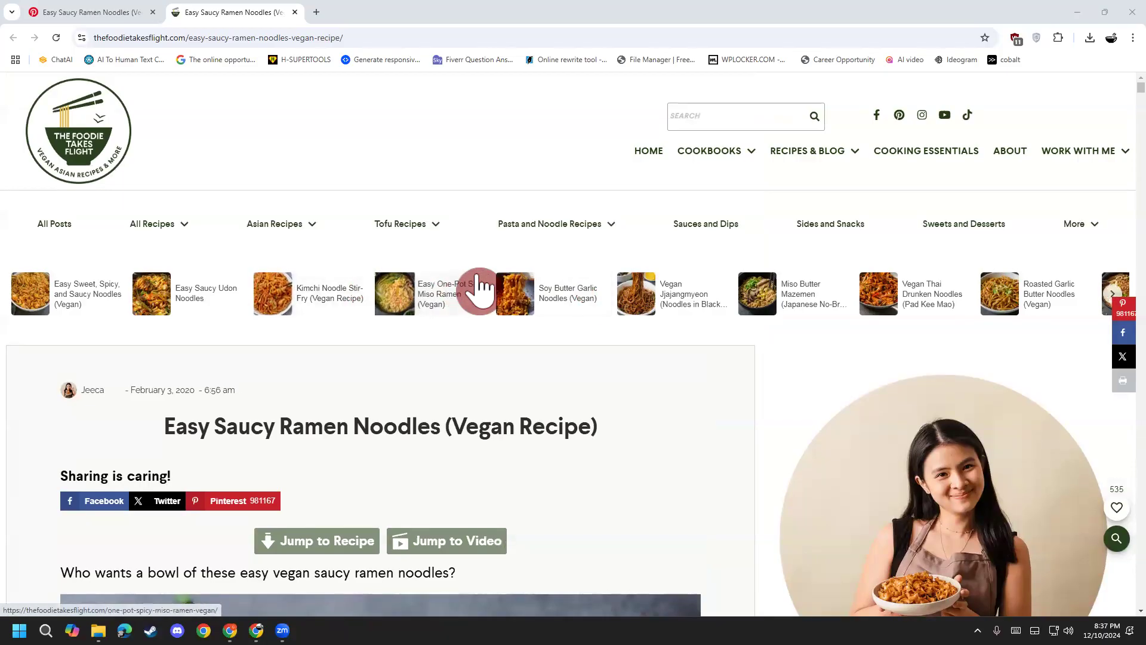
{"action": "scroll", "coordinate": [512, 526], "scroll_direction": "down", "scroll_amount": 7}
{"action": "scroll", "coordinate": [422, 391], "scroll_direction": "down", "scroll_amount": 4}
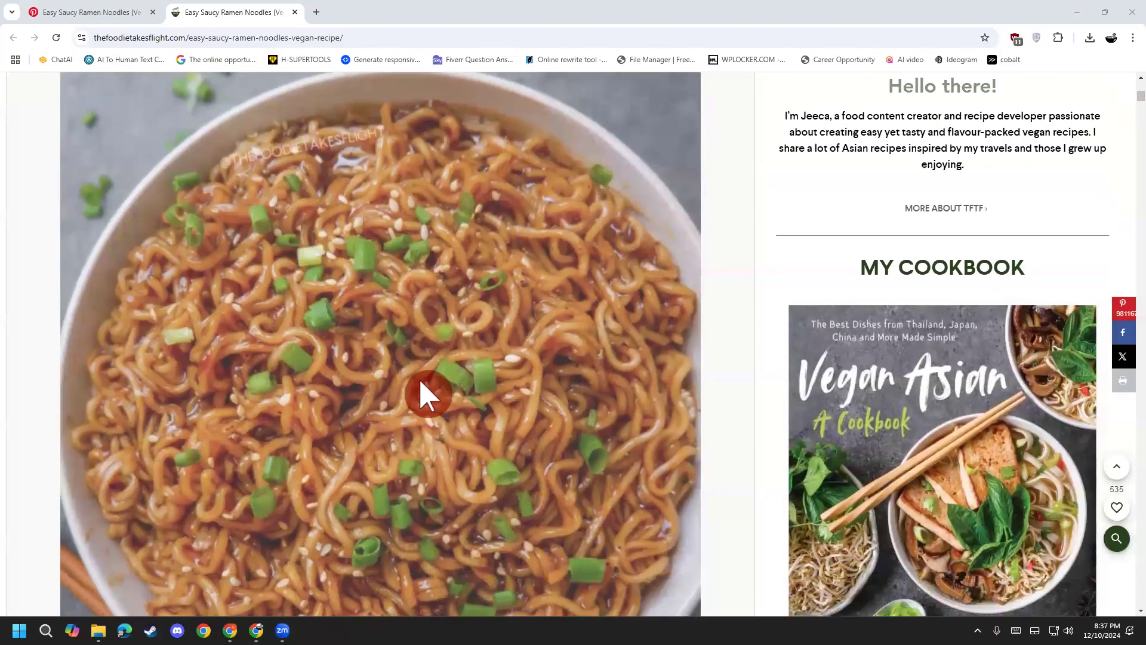
{"action": "scroll", "coordinate": [422, 391], "scroll_direction": "up", "scroll_amount": 10}
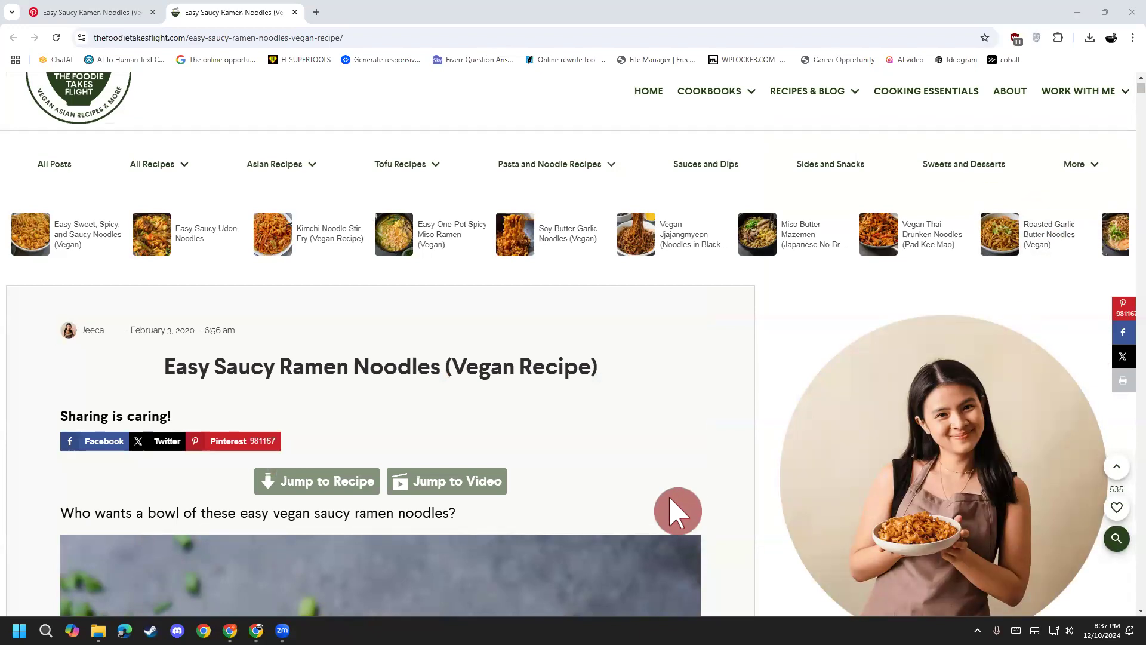
{"action": "scroll", "coordinate": [422, 452], "scroll_direction": "up", "scroll_amount": 1}
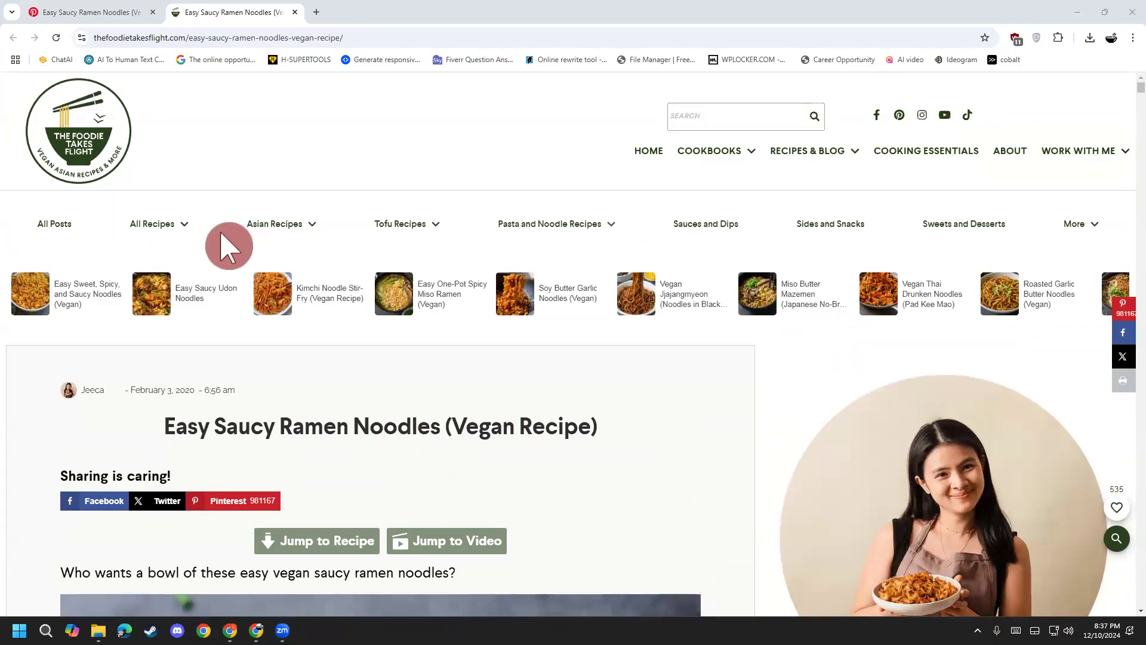
{"action": "scroll", "coordinate": [20, 378], "scroll_direction": "down", "scroll_amount": 14}
{"action": "scroll", "coordinate": [24, 501], "scroll_direction": "down", "scroll_amount": 15}
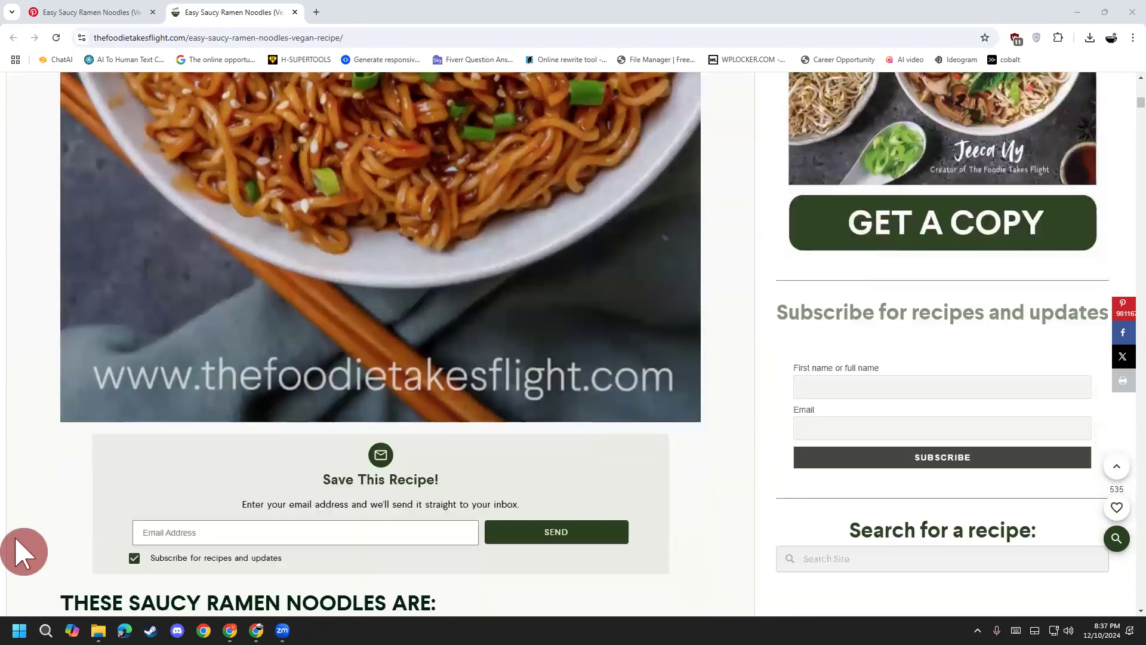
{"action": "scroll", "coordinate": [24, 564], "scroll_direction": "down", "scroll_amount": 8}
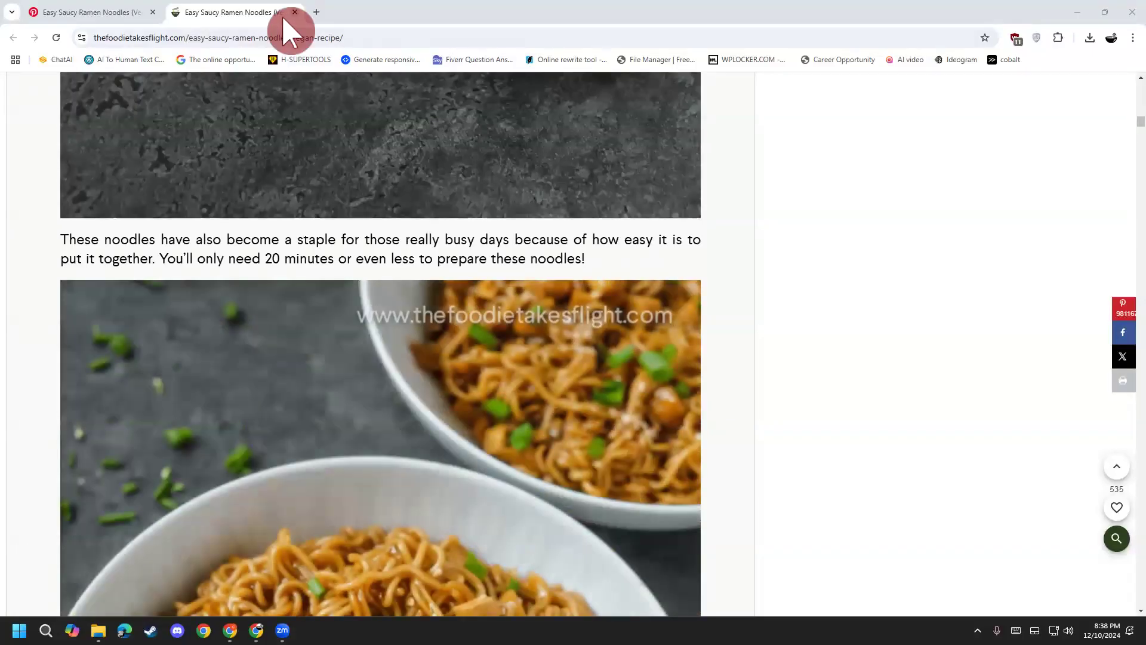
{"action": "left_click", "coordinate": [286, 16]}
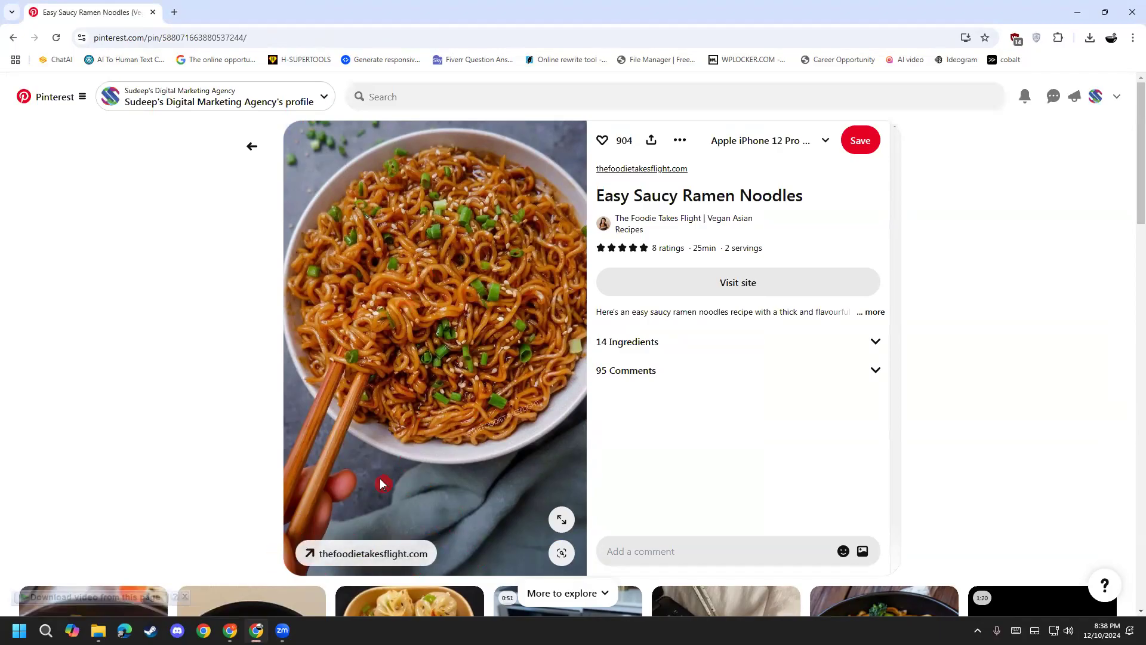
Step: Briefly reopen and close the recipe site, then open the Sweet And Spicy Chicken Popcorns pin
{"action": "left_click", "coordinate": [367, 550]}
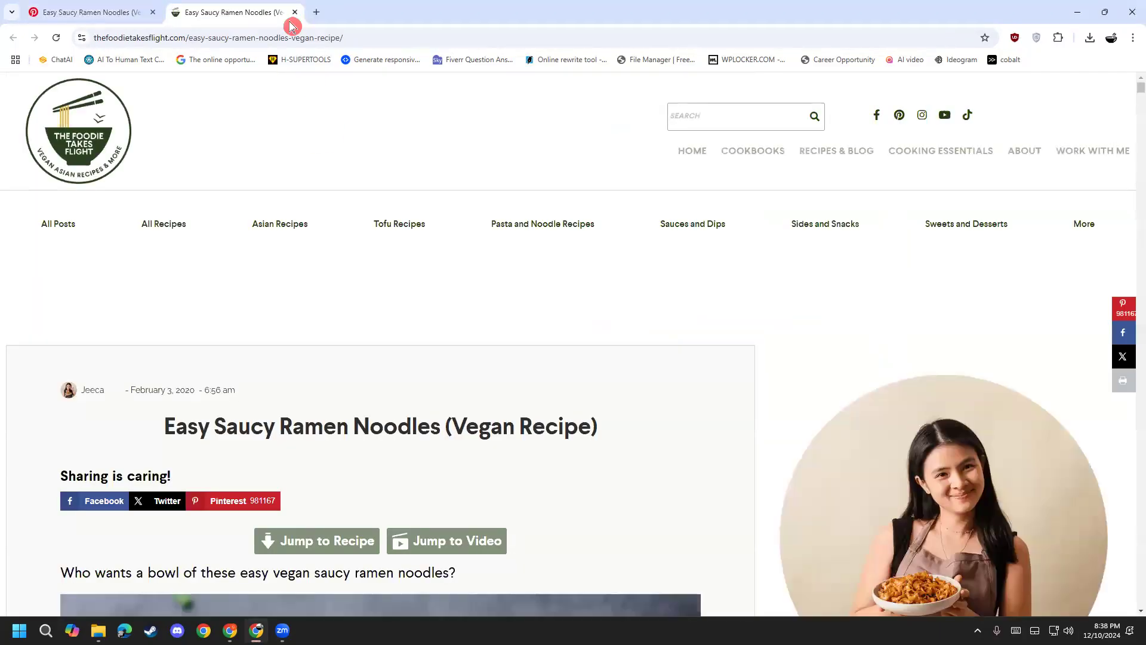
{"action": "left_click", "coordinate": [294, 13]}
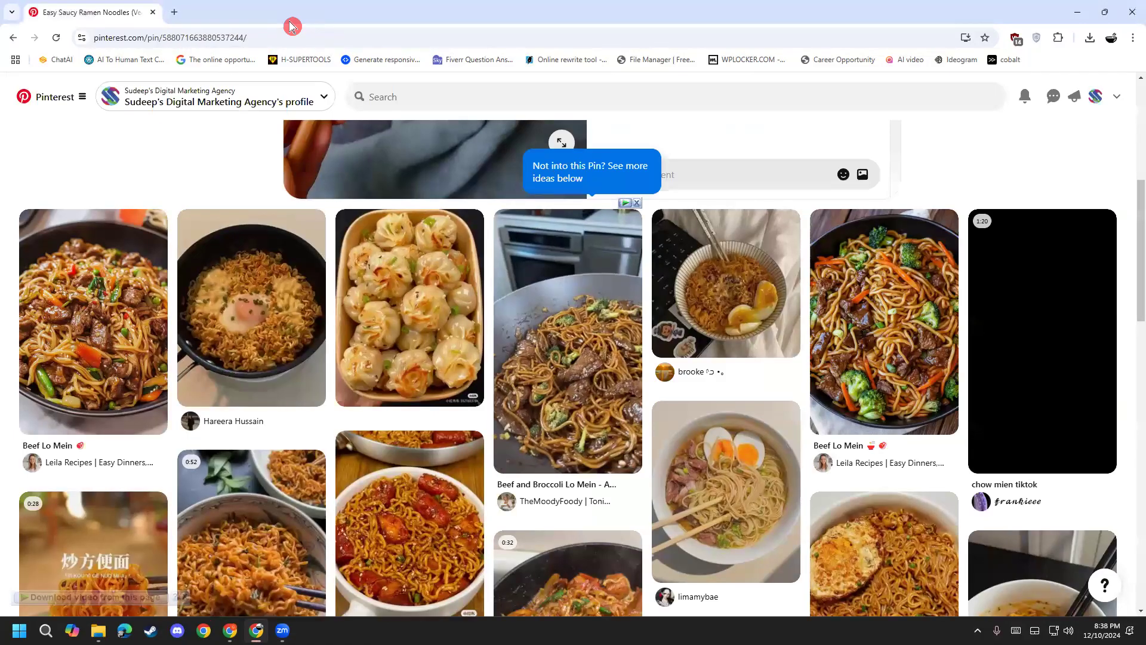
{"action": "scroll", "coordinate": [190, 322], "scroll_direction": "up", "scroll_amount": 5}
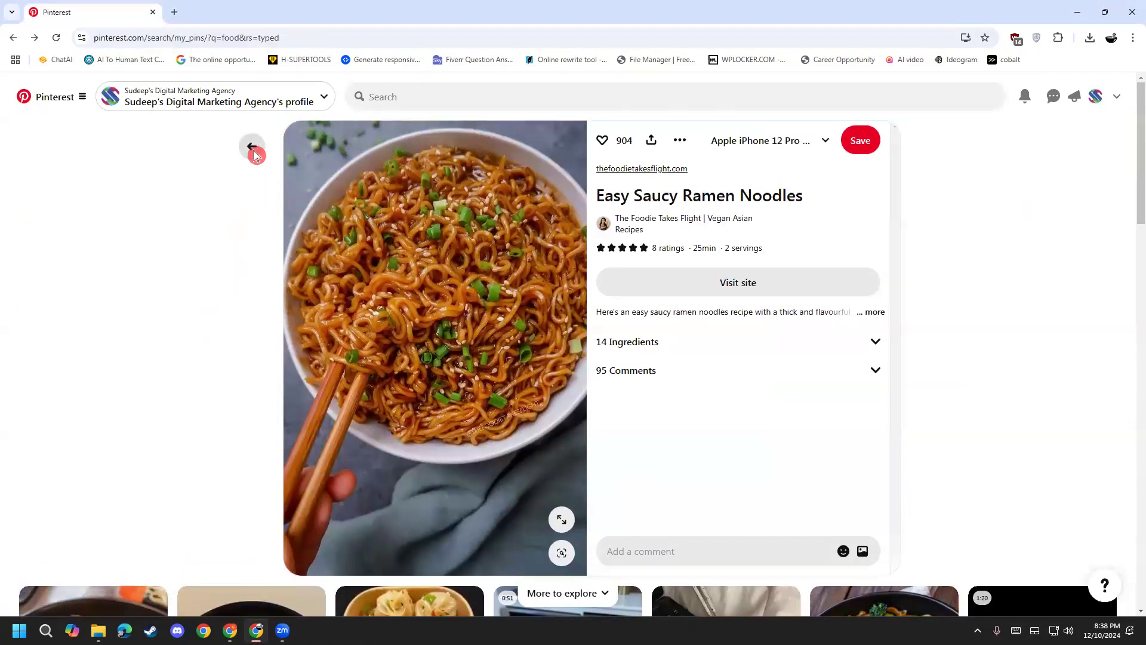
{"action": "left_click", "coordinate": [254, 154]}
{"action": "left_click", "coordinate": [74, 350]}
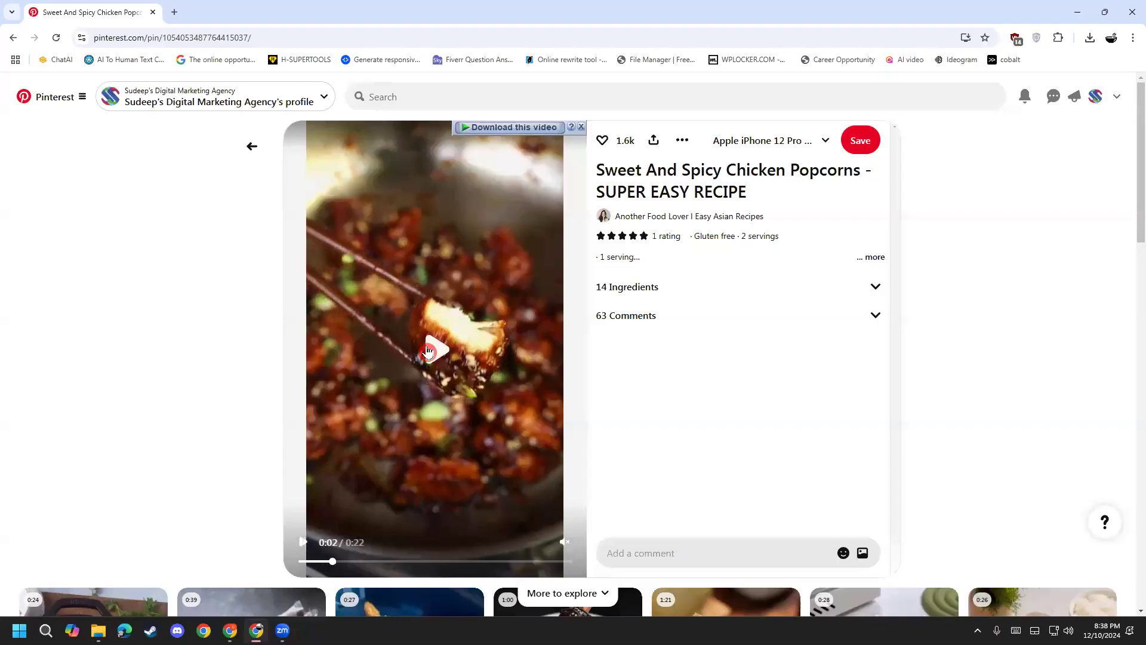
Step: Play and pause the chicken popcorn video, then open the recipe creator's profile
{"action": "left_click", "coordinate": [427, 351]}
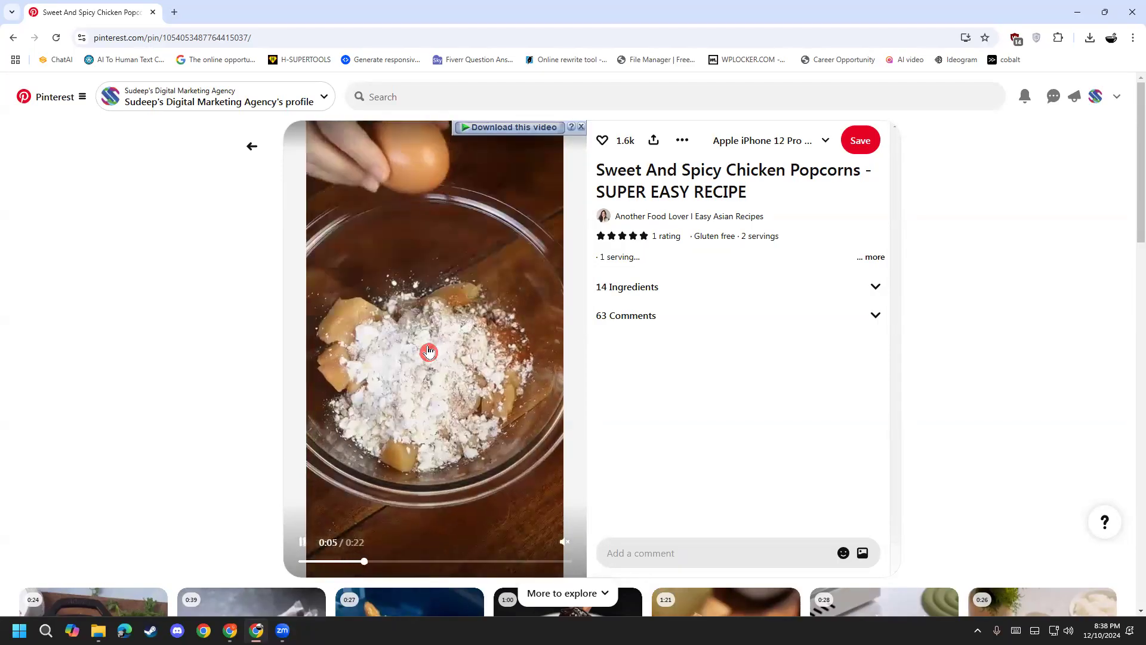
{"action": "left_click", "coordinate": [428, 356]}
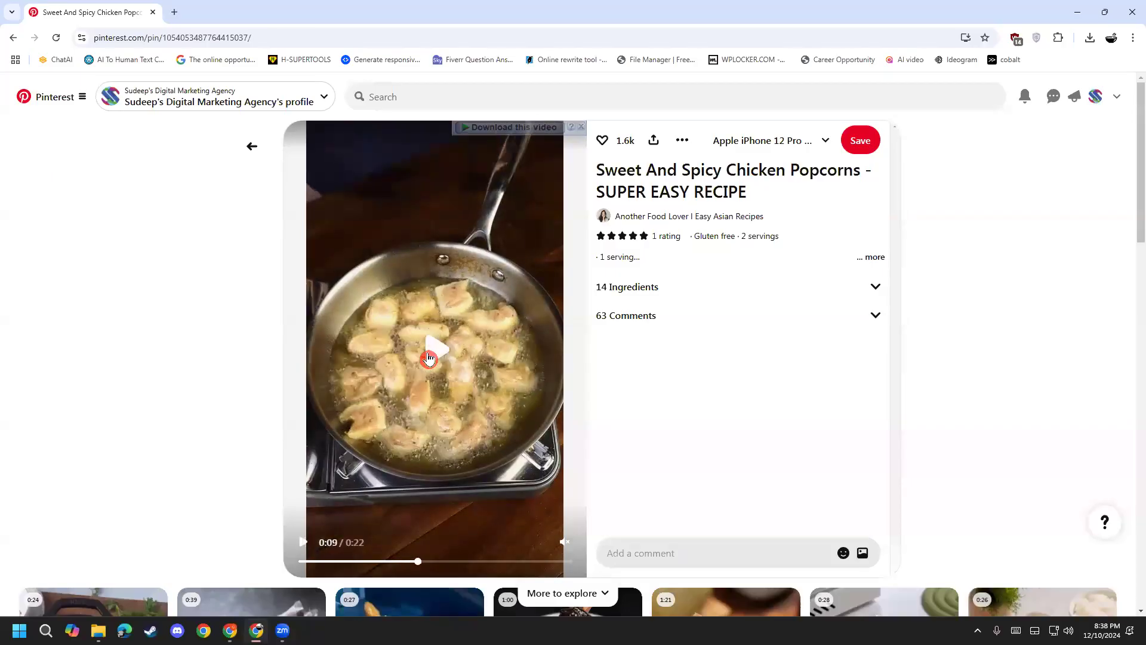
{"action": "left_click", "coordinate": [428, 357]}
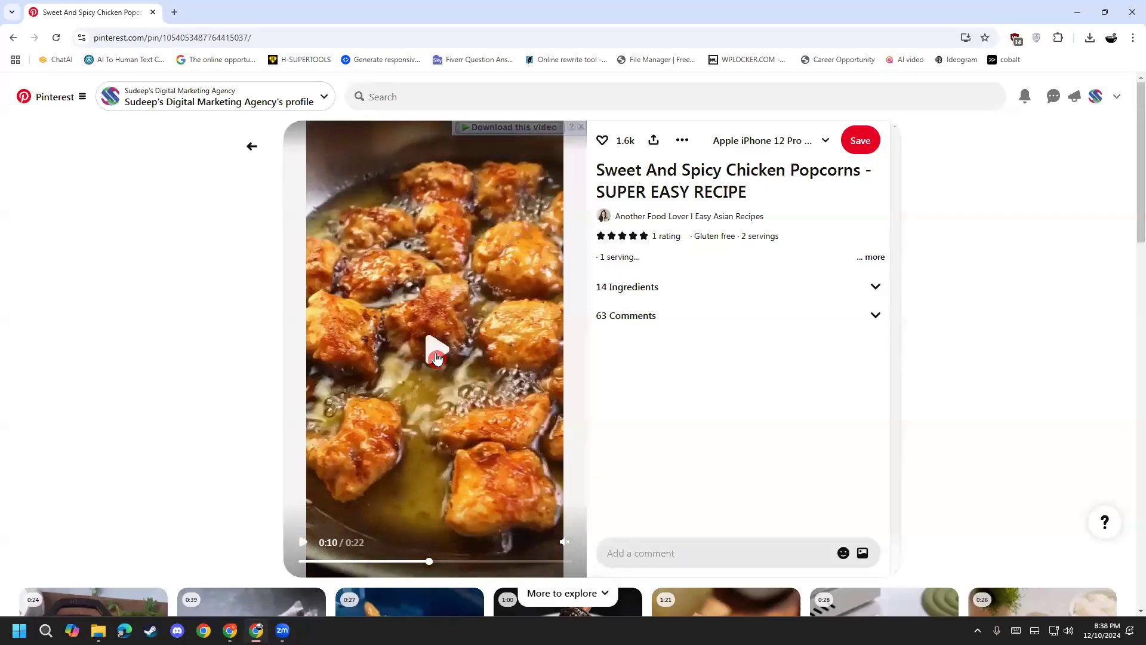
{"action": "left_click", "coordinate": [437, 357]}
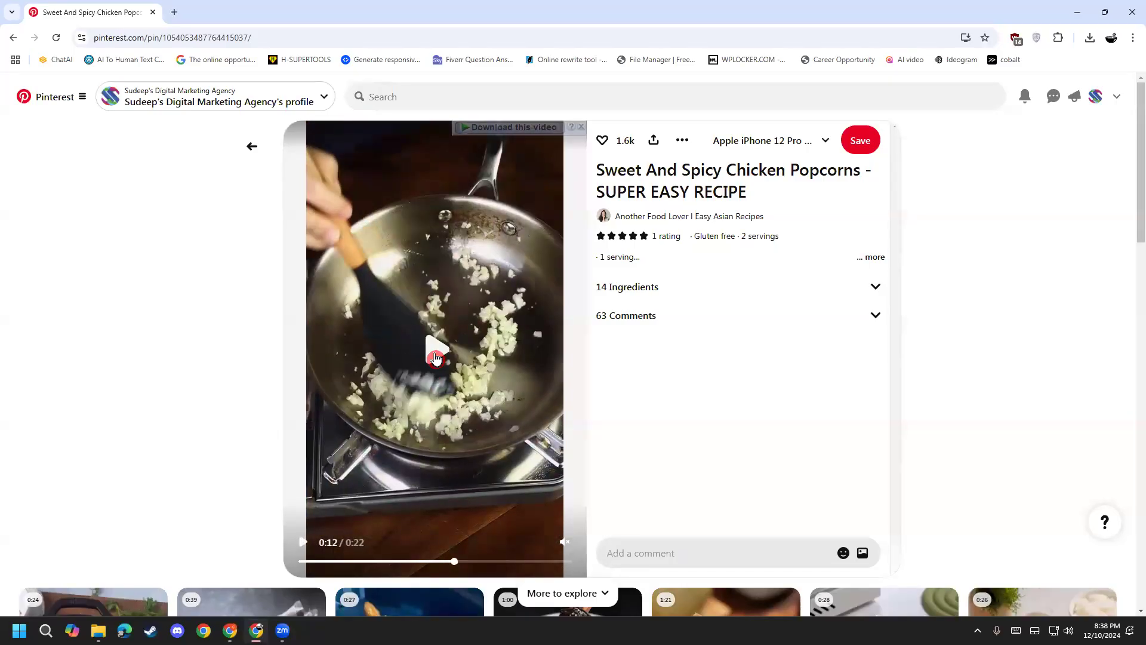
{"action": "left_click", "coordinate": [436, 357]}
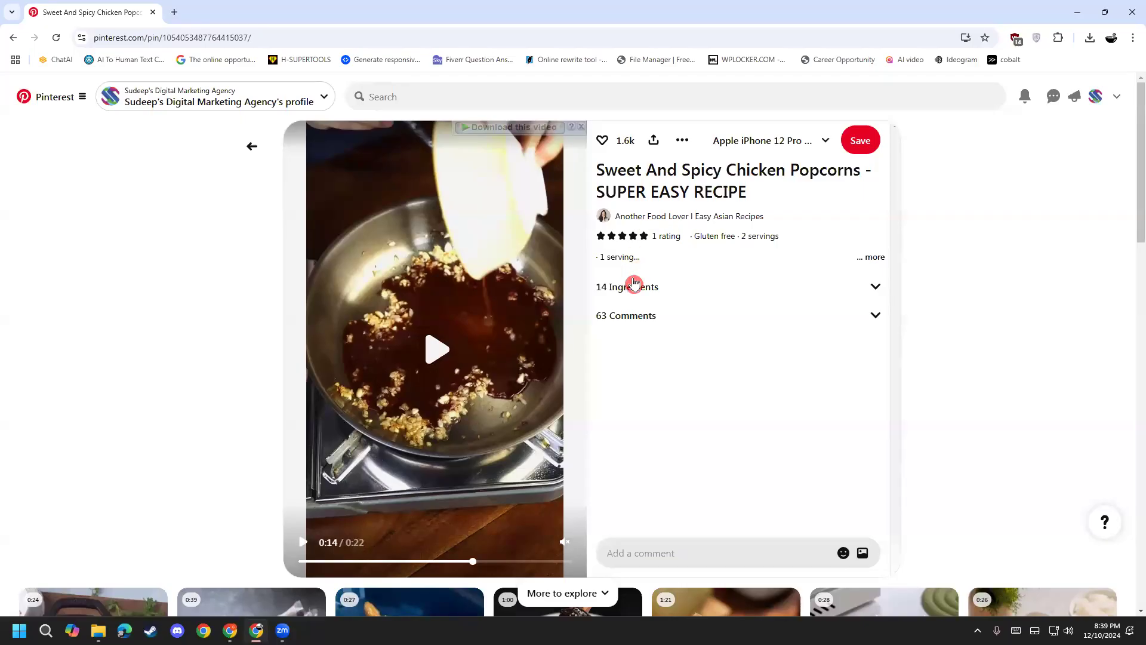
{"action": "left_click", "coordinate": [702, 221]}
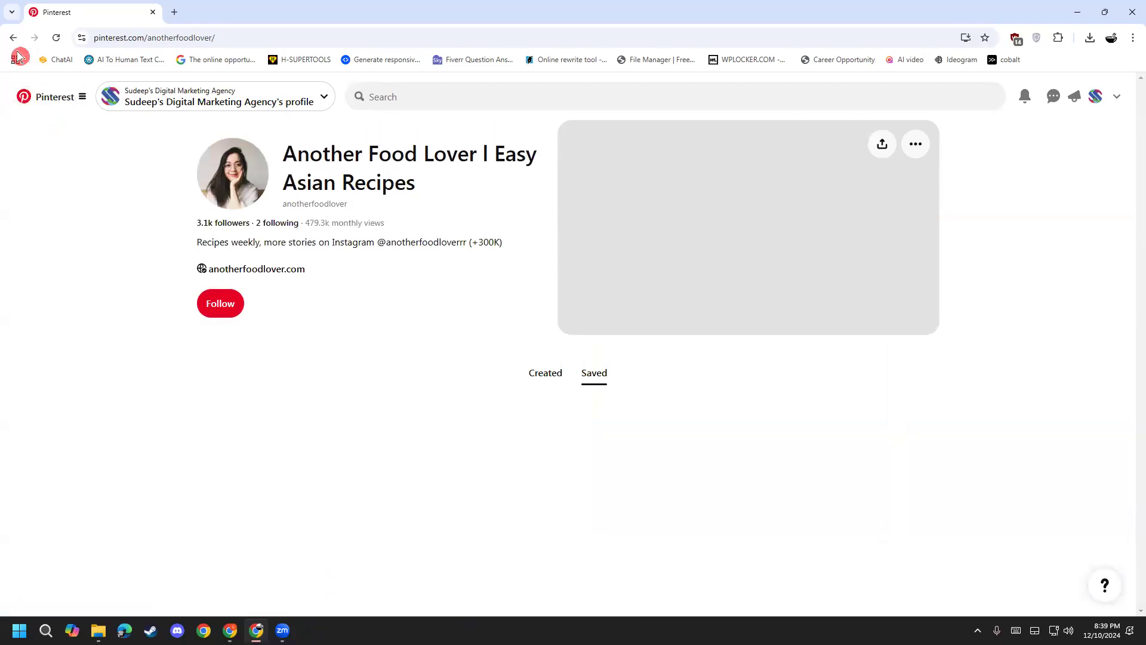
Step: Go back to the chicken popcorn pin, pause its video, and return to the food results
{"action": "left_click", "coordinate": [12, 39]}
{"action": "left_click", "coordinate": [422, 351]}
{"action": "scroll", "coordinate": [596, 382], "scroll_direction": "down", "scroll_amount": 3}
{"action": "scroll", "coordinate": [581, 402], "scroll_direction": "up", "scroll_amount": 3}
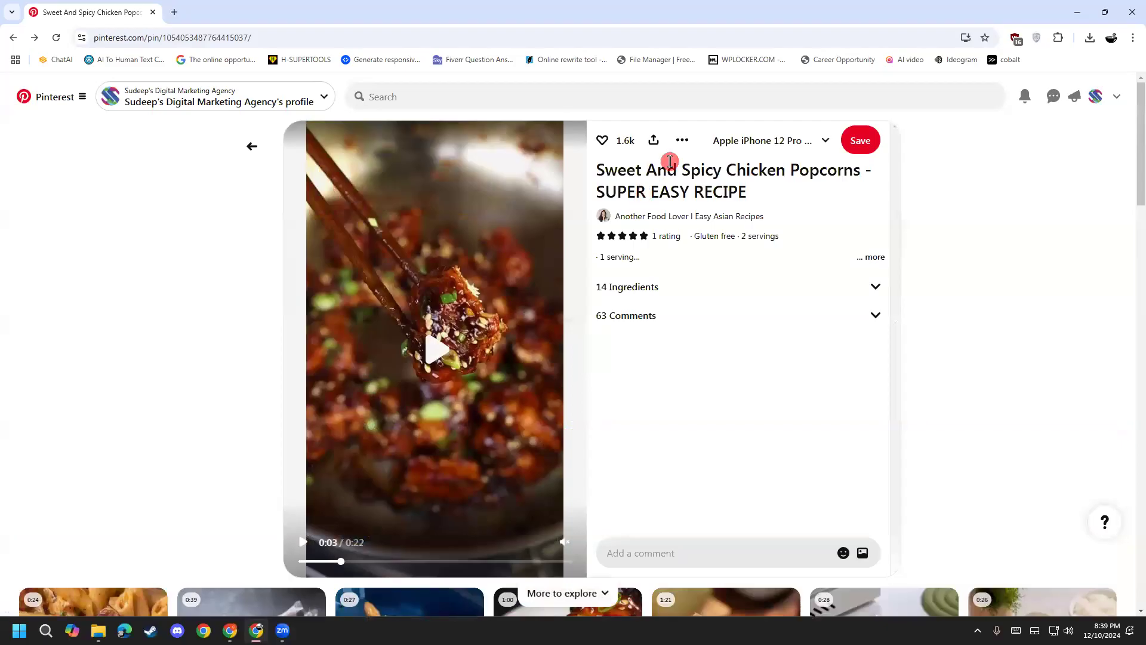
{"action": "left_click", "coordinate": [251, 147]}
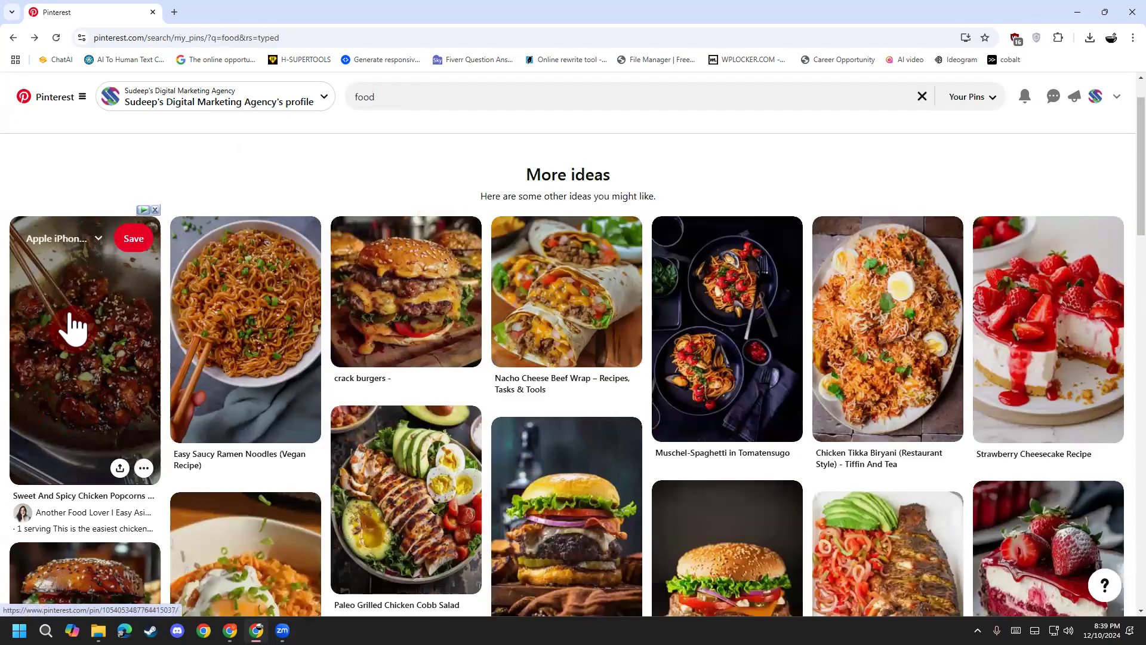
{"action": "scroll", "coordinate": [150, 498], "scroll_direction": "down", "scroll_amount": 7}
{"action": "scroll", "coordinate": [154, 489], "scroll_direction": "down", "scroll_amount": 1}
{"action": "scroll", "coordinate": [153, 486], "scroll_direction": "up", "scroll_amount": 2}
{"action": "scroll", "coordinate": [287, 514], "scroll_direction": "down", "scroll_amount": 4}
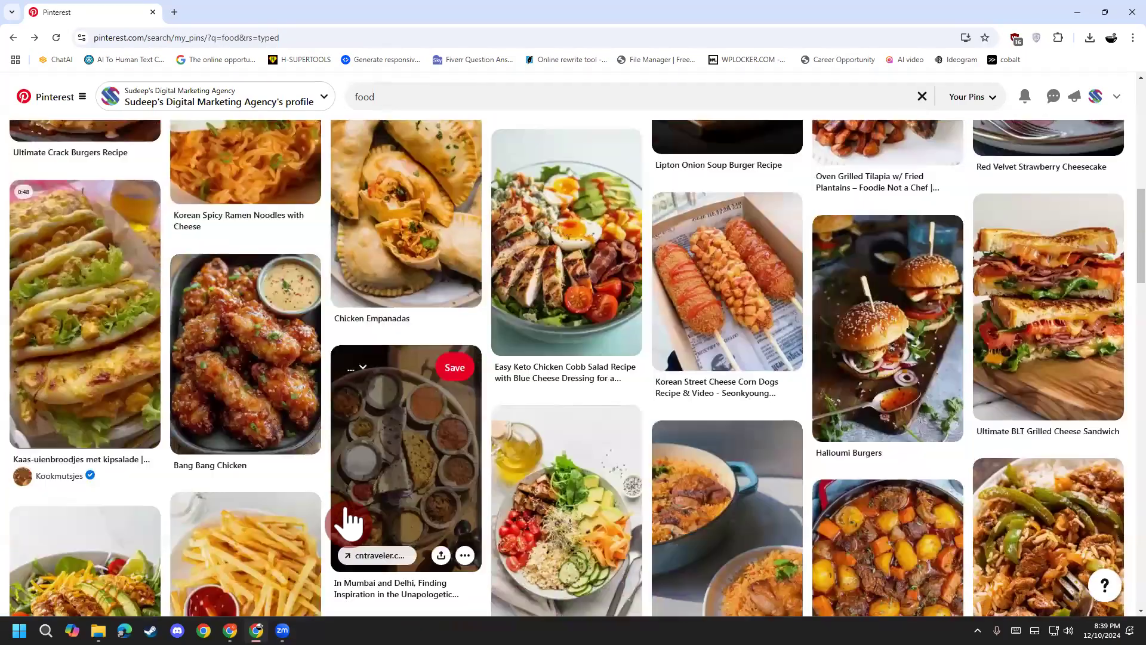
{"action": "scroll", "coordinate": [349, 519], "scroll_direction": "down", "scroll_amount": 10}
{"action": "scroll", "coordinate": [210, 551], "scroll_direction": "down", "scroll_amount": 3}
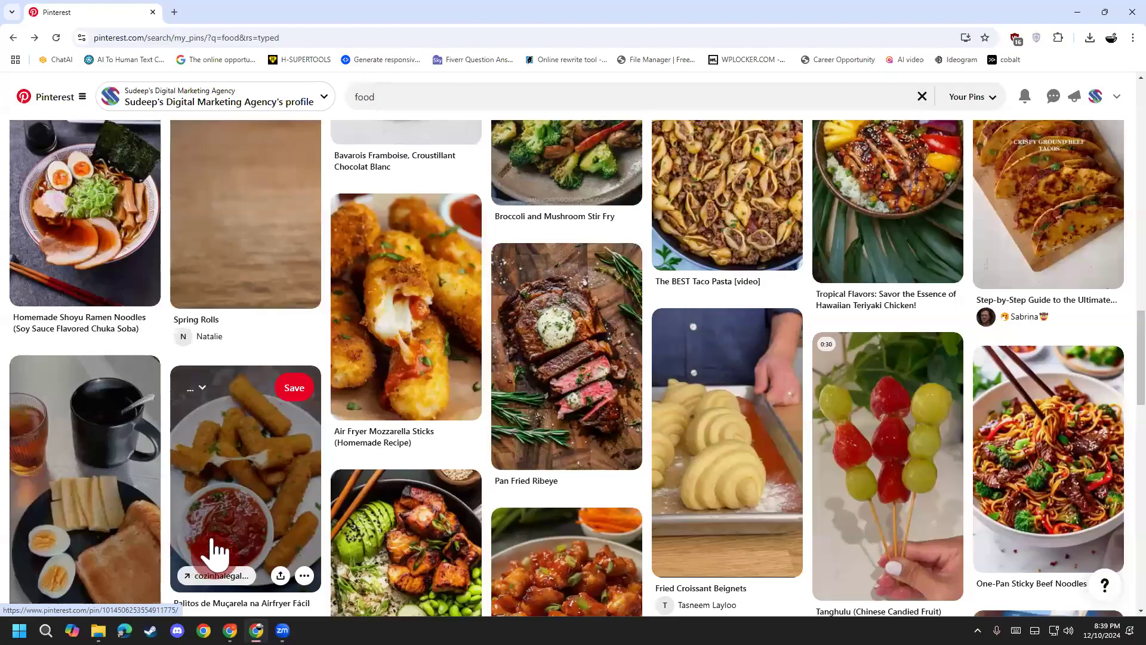
{"action": "scroll", "coordinate": [221, 551], "scroll_direction": "down", "scroll_amount": 3}
{"action": "scroll", "coordinate": [418, 524], "scroll_direction": "up", "scroll_amount": 1}
{"action": "scroll", "coordinate": [435, 523], "scroll_direction": "down", "scroll_amount": 3}
{"action": "scroll", "coordinate": [434, 523], "scroll_direction": "down", "scroll_amount": 7}
{"action": "scroll", "coordinate": [434, 536], "scroll_direction": "down", "scroll_amount": 4}
{"action": "scroll", "coordinate": [434, 536], "scroll_direction": "down", "scroll_amount": 3}
{"action": "scroll", "coordinate": [192, 519], "scroll_direction": "down", "scroll_amount": 6}
{"action": "scroll", "coordinate": [192, 520], "scroll_direction": "down", "scroll_amount": 9}
{"action": "left_click", "coordinate": [82, 332]}
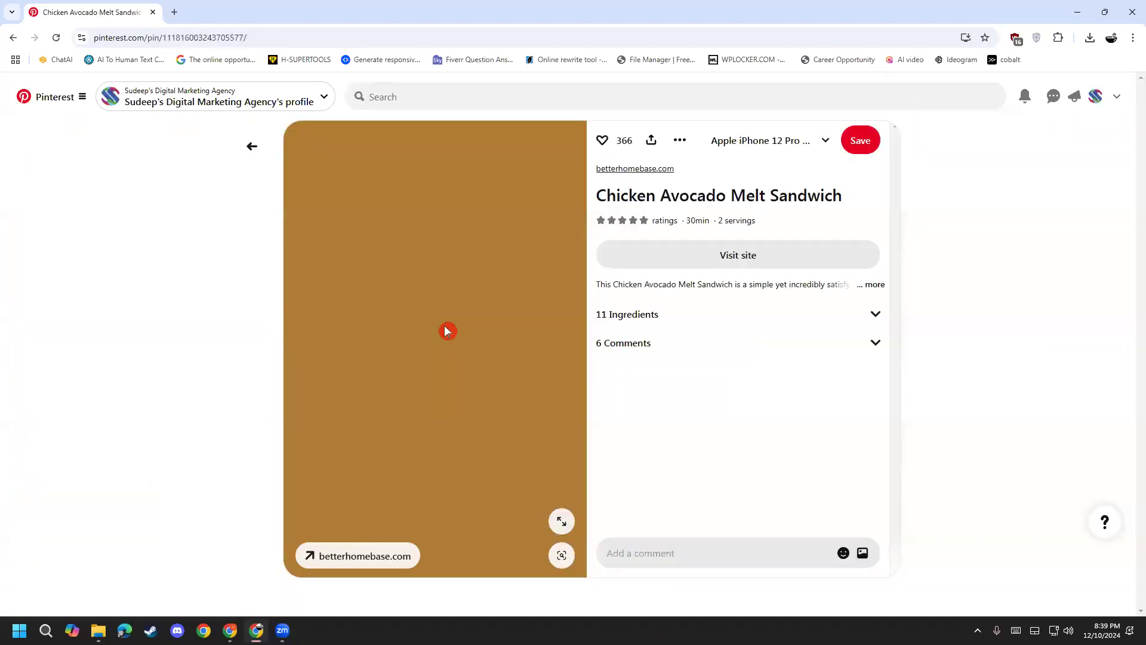
{"action": "left_click", "coordinate": [246, 149]}
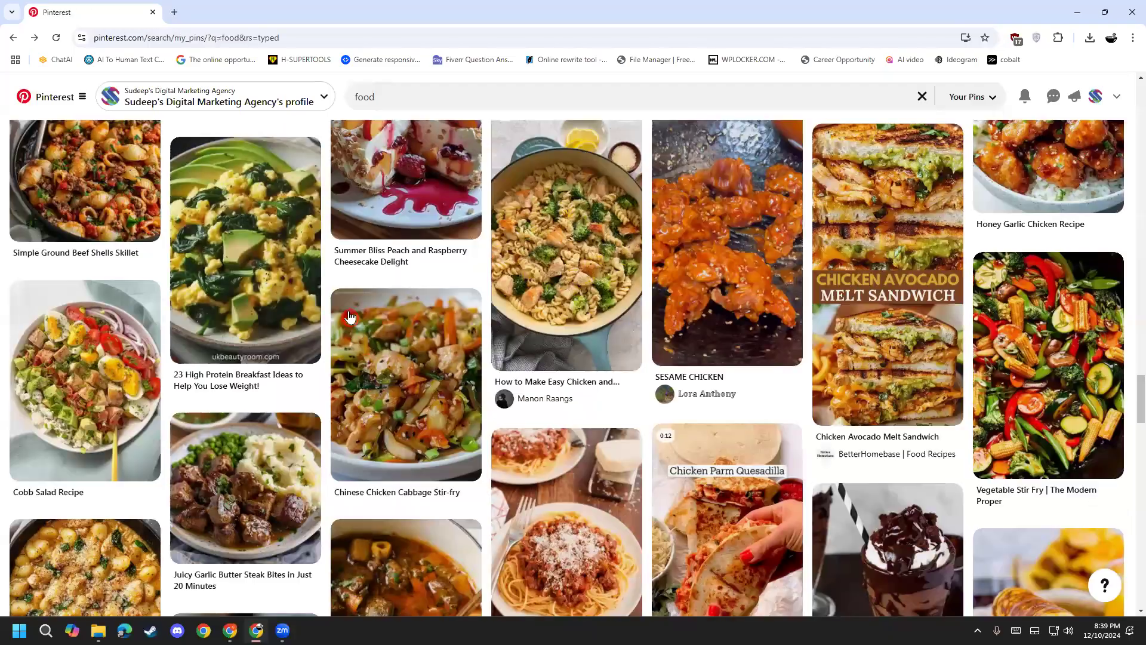
{"action": "scroll", "coordinate": [369, 468], "scroll_direction": "down", "scroll_amount": 6}
{"action": "scroll", "coordinate": [554, 505], "scroll_direction": "down", "scroll_amount": 4}
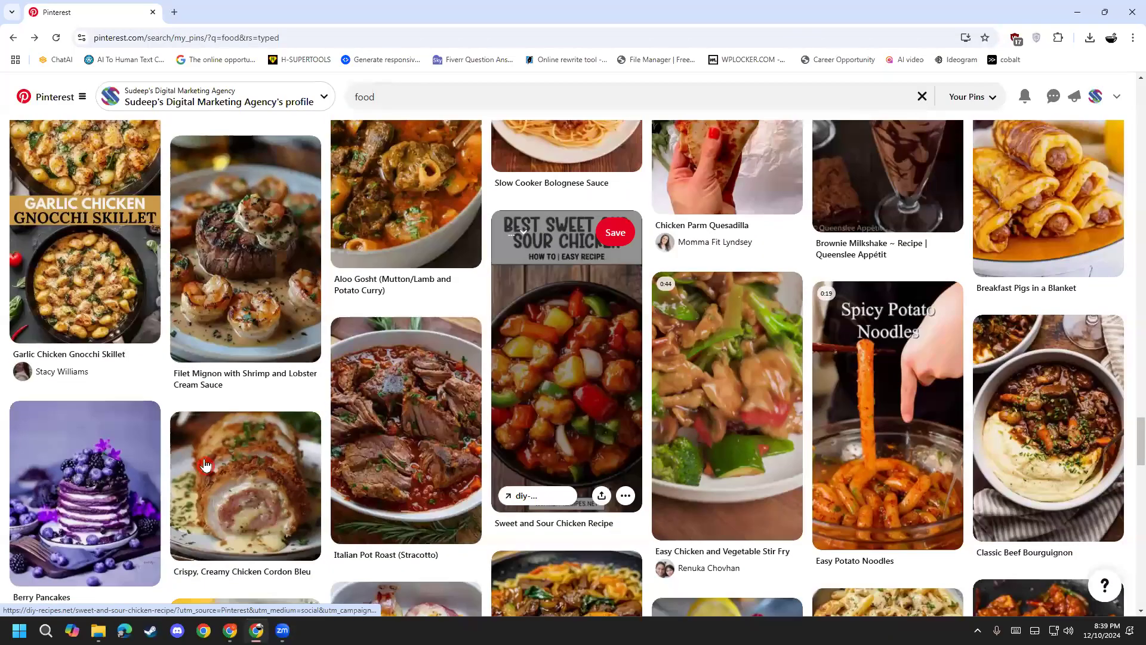
{"action": "scroll", "coordinate": [239, 477], "scroll_direction": "down", "scroll_amount": 4}
{"action": "scroll", "coordinate": [243, 529], "scroll_direction": "down", "scroll_amount": 4}
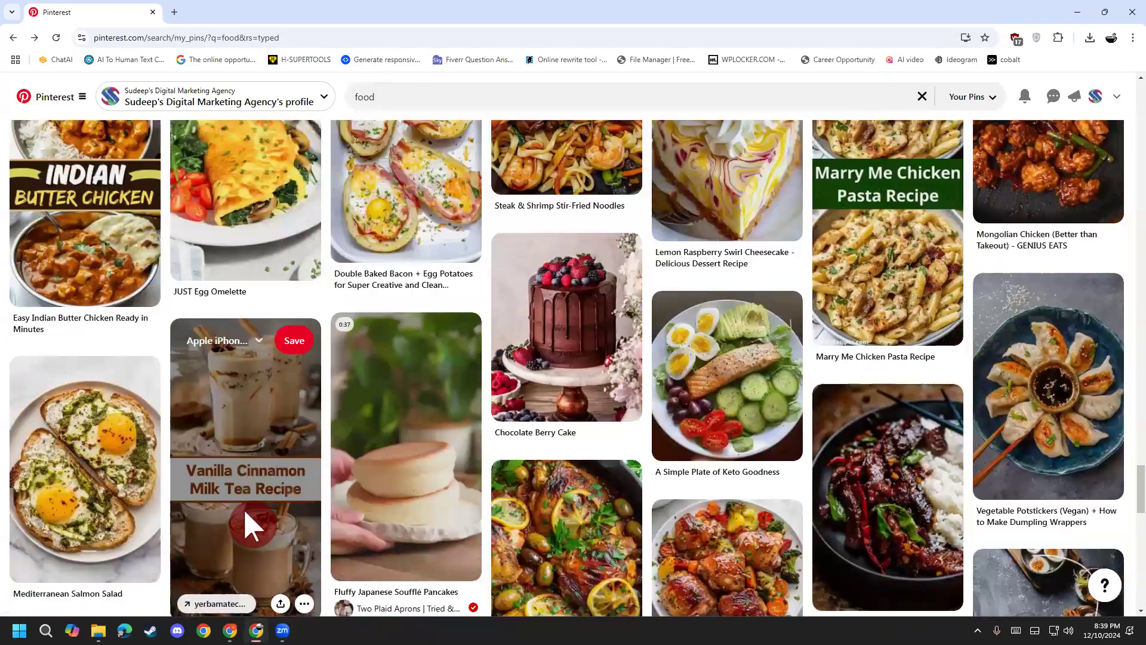
{"action": "scroll", "coordinate": [725, 391], "scroll_direction": "down", "scroll_amount": 1}
{"action": "scroll", "coordinate": [725, 391], "scroll_direction": "down", "scroll_amount": 15}
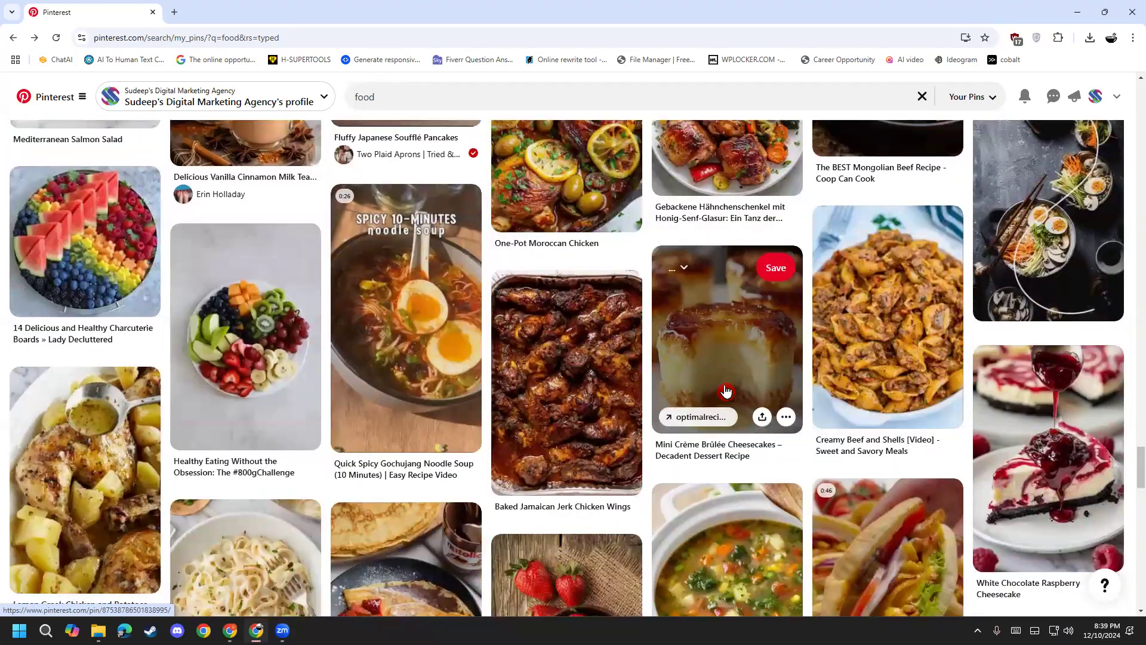
{"action": "scroll", "coordinate": [753, 436], "scroll_direction": "down", "scroll_amount": 2}
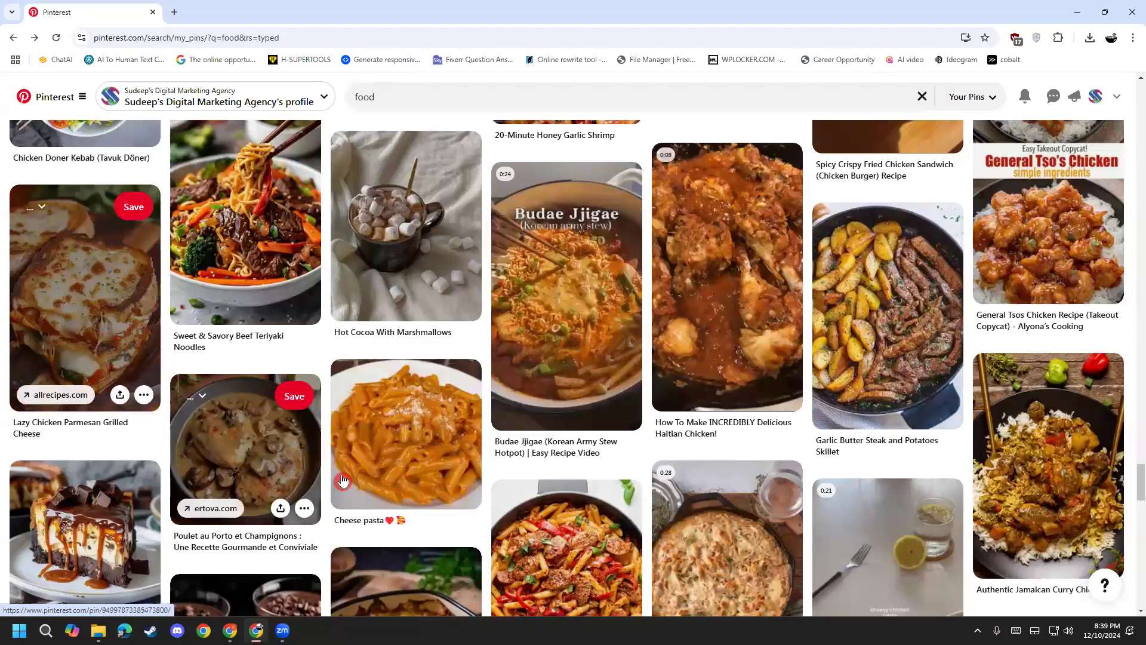
{"action": "scroll", "coordinate": [268, 465], "scroll_direction": "down", "scroll_amount": 4}
{"action": "scroll", "coordinate": [416, 499], "scroll_direction": "down", "scroll_amount": 8}
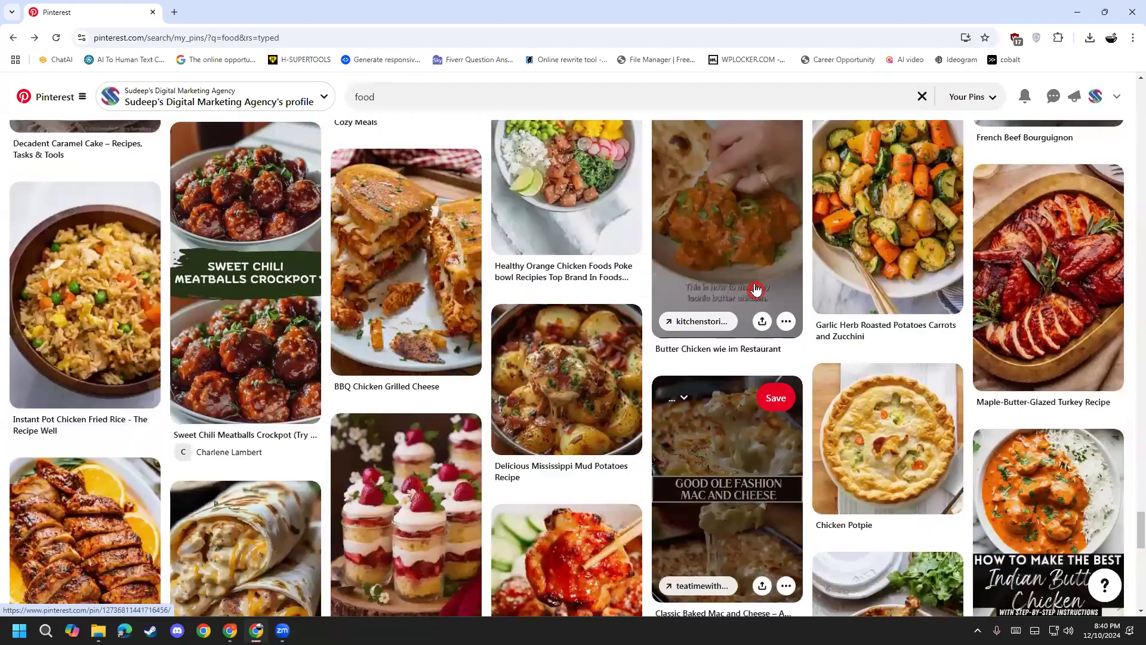
{"action": "scroll", "coordinate": [371, 394], "scroll_direction": "down", "scroll_amount": 4}
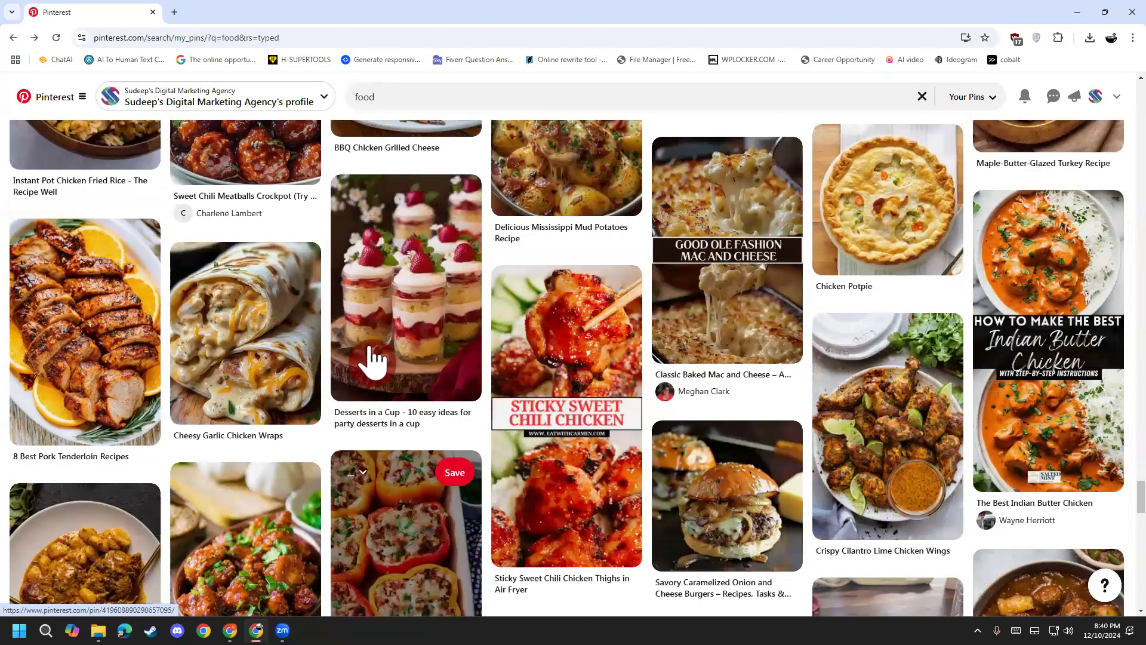
{"action": "left_click", "coordinate": [245, 382]}
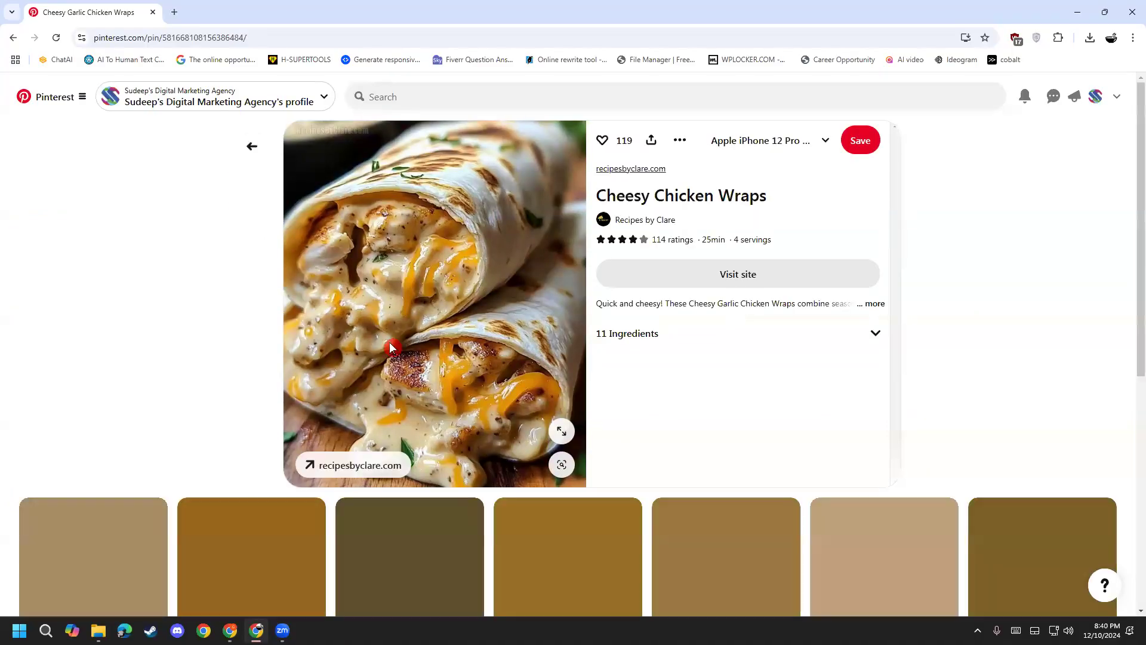
{"action": "left_click", "coordinate": [250, 147]}
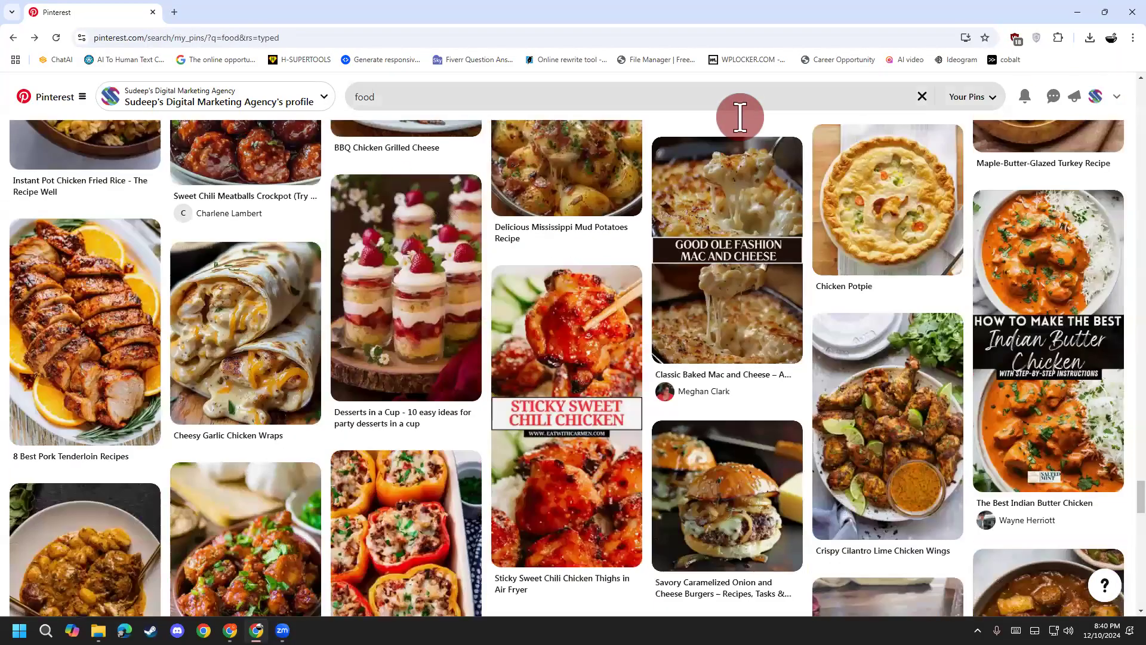
Step: Open the agency's own profile and scroll its Created pins
{"action": "left_click", "coordinate": [1096, 97]}
{"action": "scroll", "coordinate": [404, 486], "scroll_direction": "down", "scroll_amount": 10}
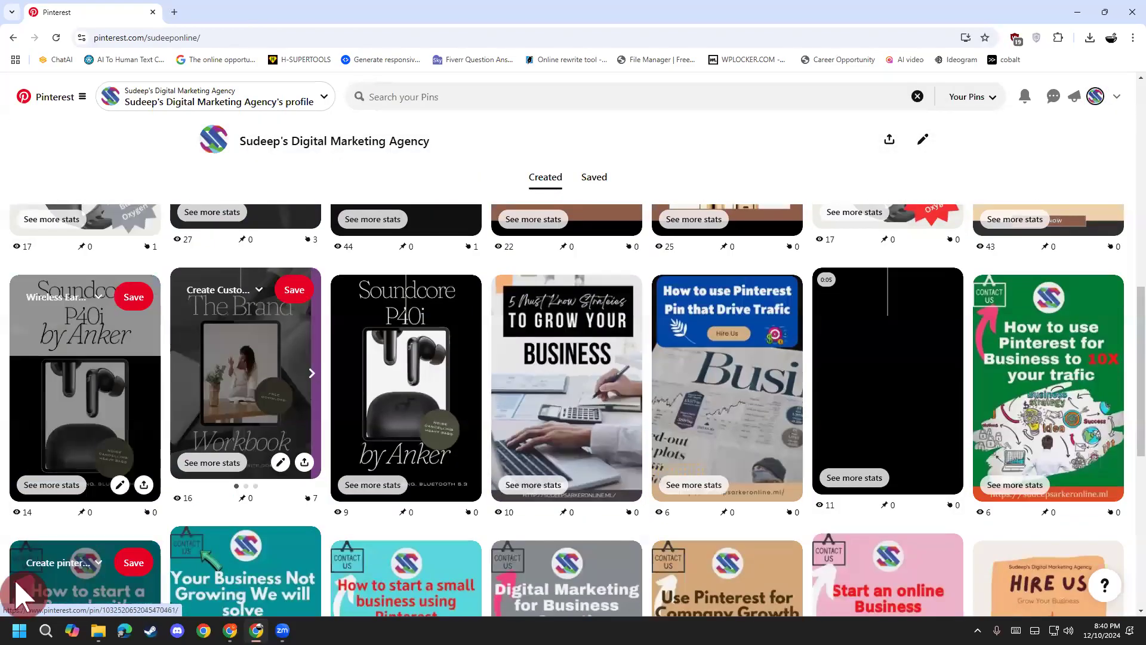
{"action": "scroll", "coordinate": [361, 524], "scroll_direction": "down", "scroll_amount": 5}
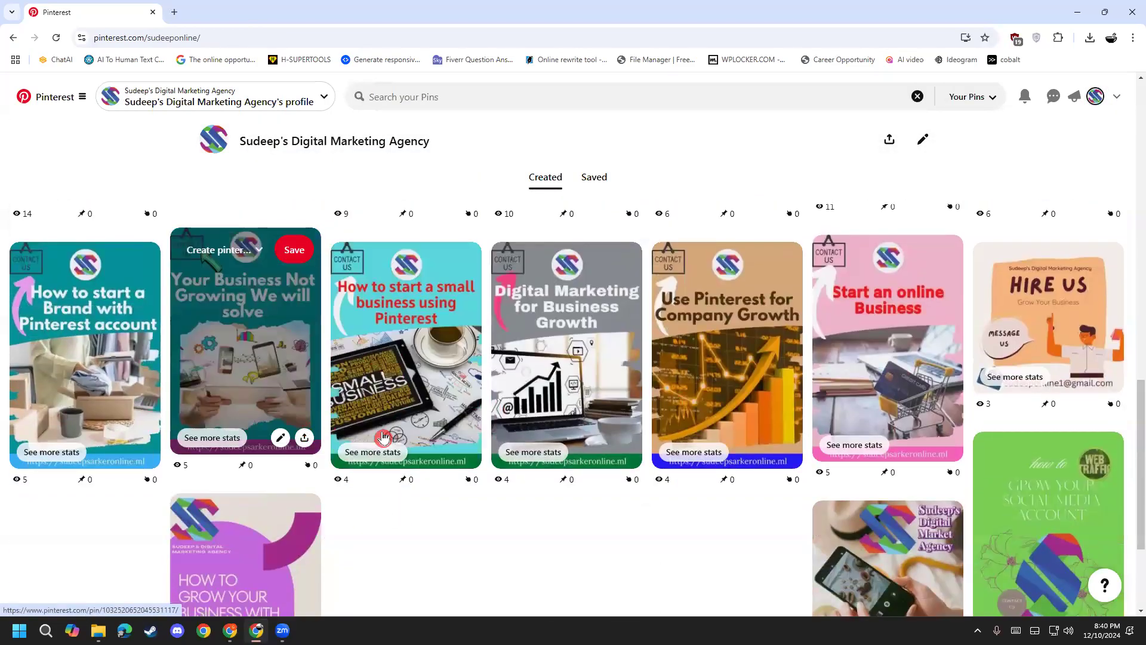
{"action": "scroll", "coordinate": [323, 430], "scroll_direction": "up", "scroll_amount": 8}
{"action": "scroll", "coordinate": [375, 499], "scroll_direction": "up", "scroll_amount": 3}
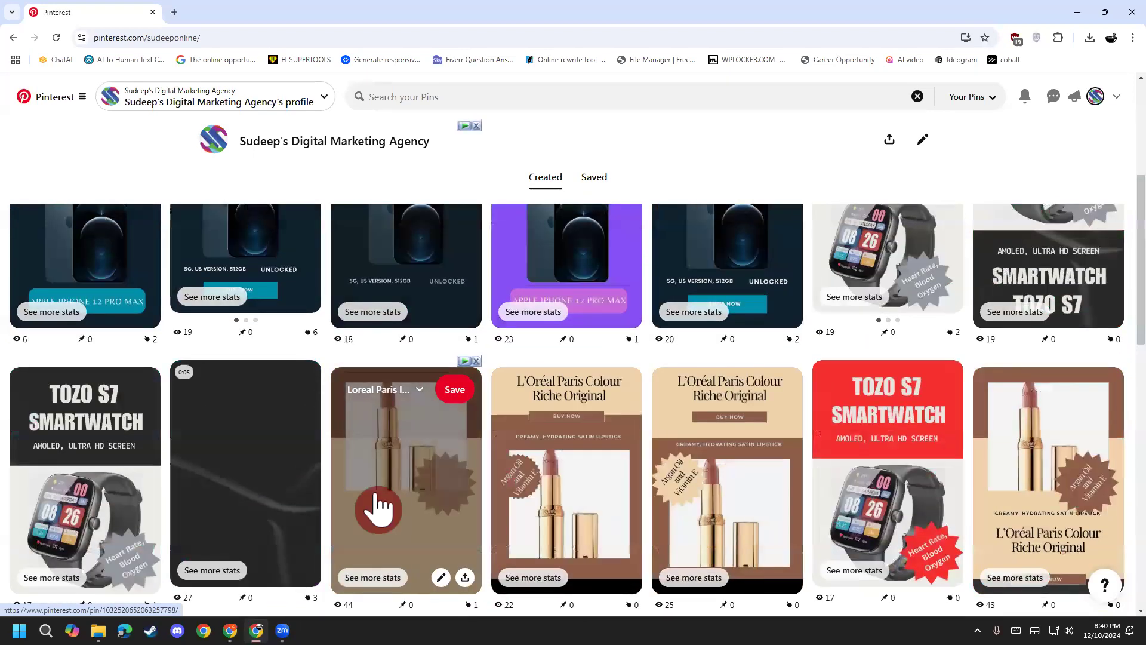
Step: Open the L'Oréal lipstick pin and replay its video twice
{"action": "left_click", "coordinate": [376, 498]}
{"action": "scroll", "coordinate": [237, 489], "scroll_direction": "down", "scroll_amount": 2}
{"action": "scroll", "coordinate": [279, 468], "scroll_direction": "down", "scroll_amount": 1}
{"action": "scroll", "coordinate": [301, 478], "scroll_direction": "up", "scroll_amount": 3}
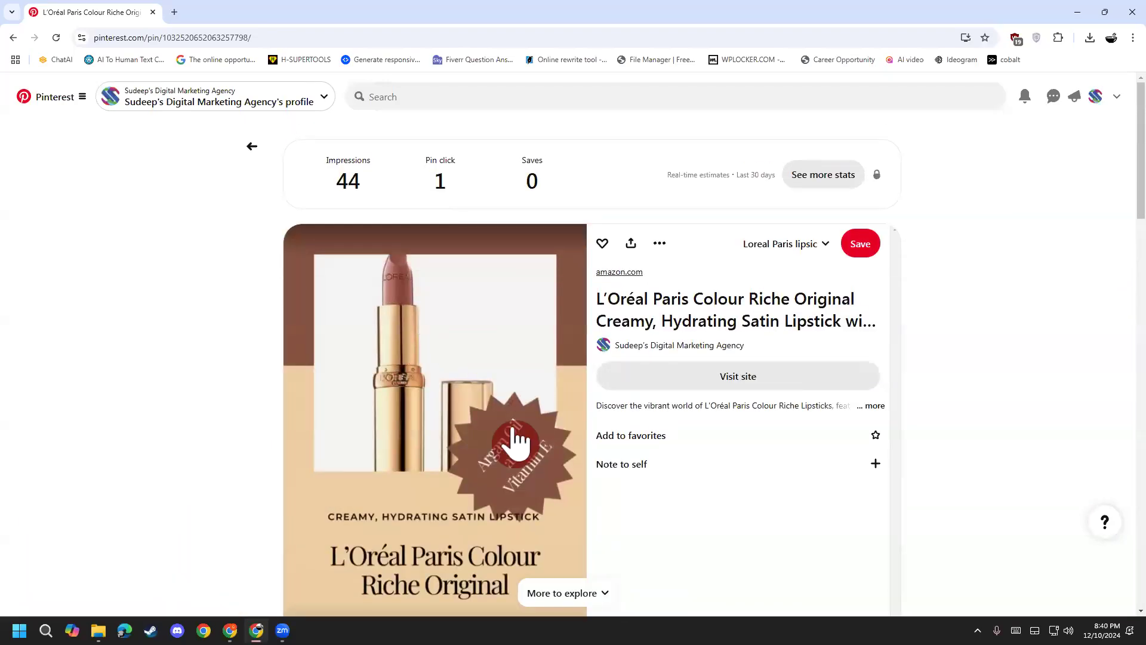
{"action": "scroll", "coordinate": [334, 483], "scroll_direction": "down", "scroll_amount": 2}
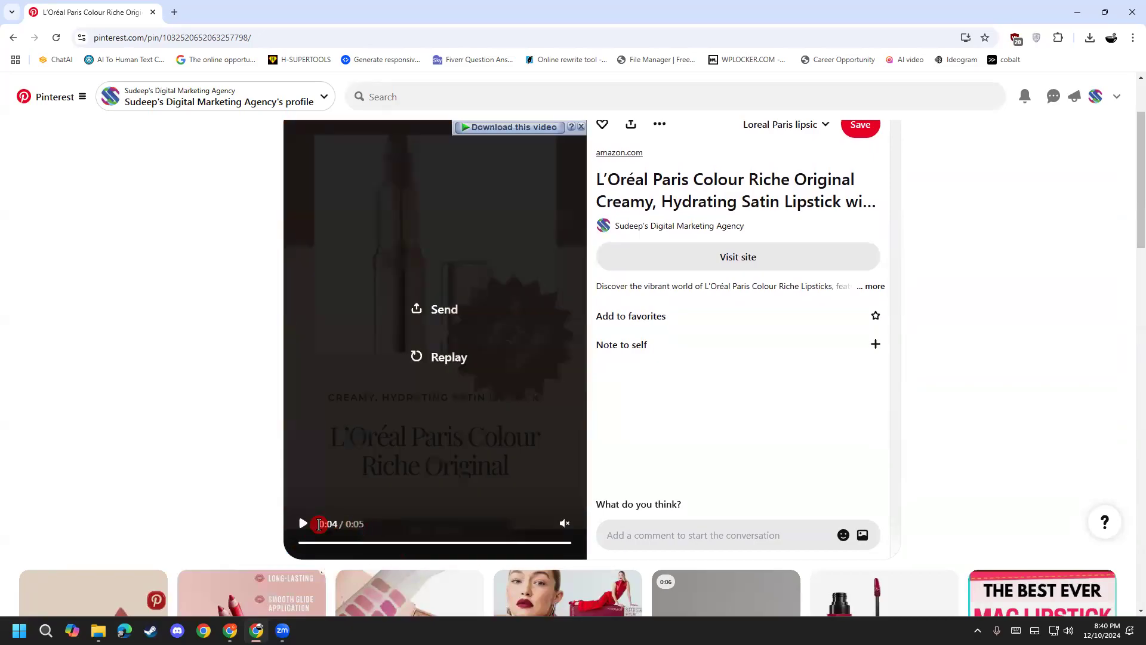
{"action": "left_click", "coordinate": [440, 361]}
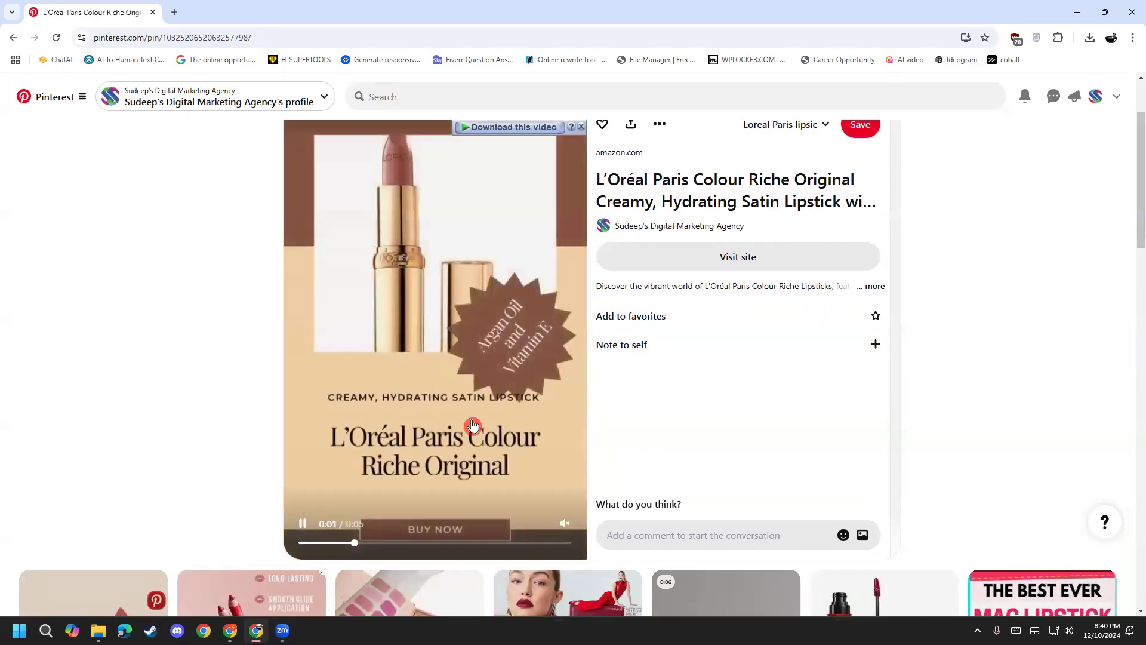
{"action": "scroll", "coordinate": [578, 440], "scroll_direction": "up", "scroll_amount": 2}
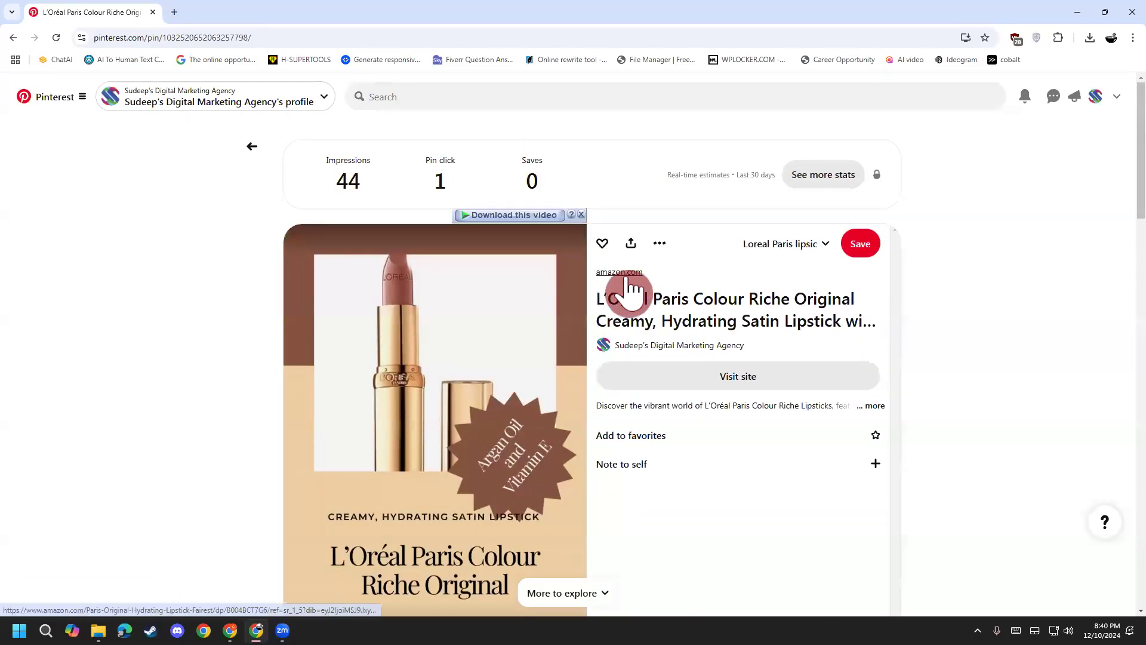
{"action": "scroll", "coordinate": [427, 455], "scroll_direction": "down", "scroll_amount": 2}
{"action": "scroll", "coordinate": [427, 455], "scroll_direction": "down", "scroll_amount": 1}
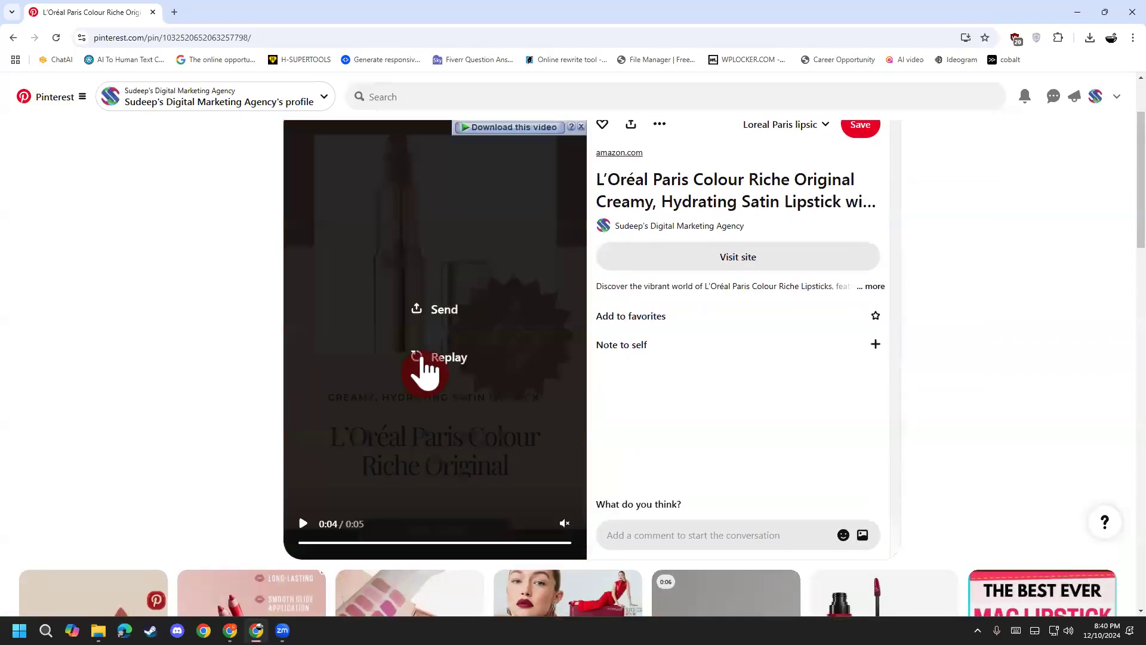
{"action": "left_click", "coordinate": [436, 363]}
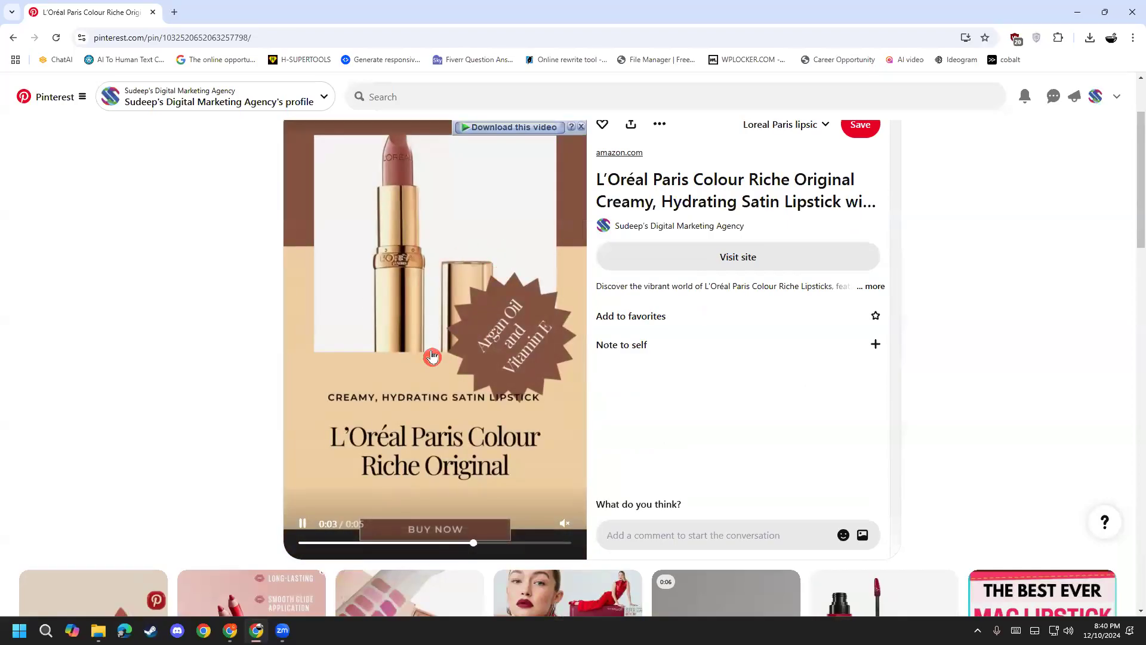
Step: Open the lipstick's linked Amazon product page, then close that tab
{"action": "left_click", "coordinate": [642, 204]}
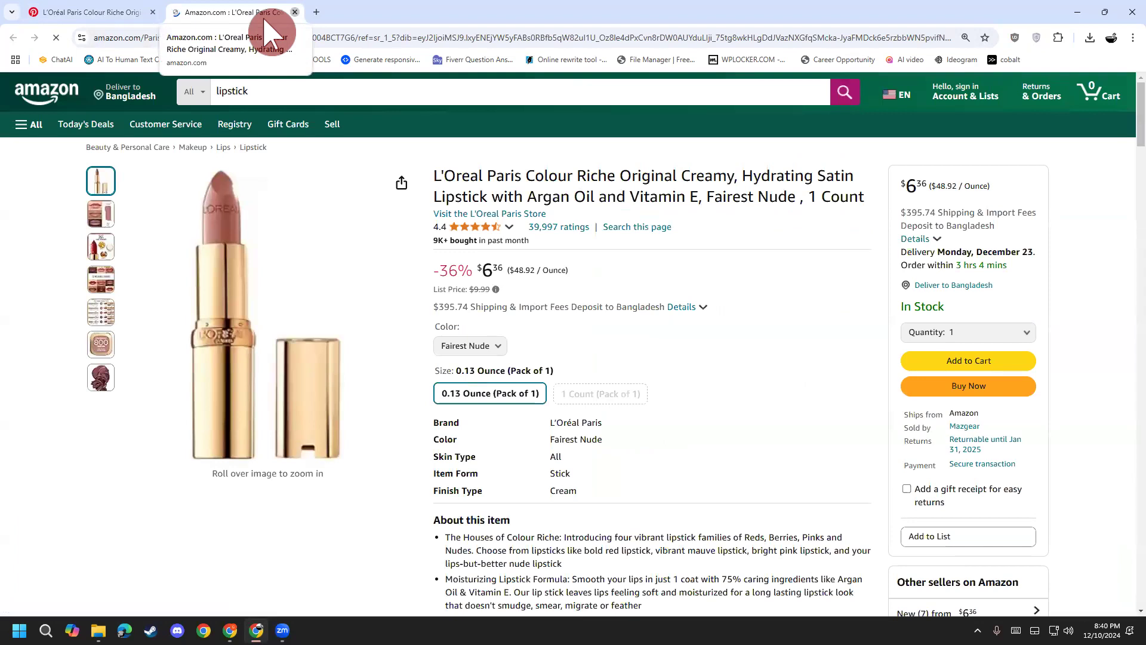
{"action": "left_click", "coordinate": [294, 12]}
{"action": "scroll", "coordinate": [266, 325], "scroll_direction": "up", "scroll_amount": 2}
Step: Return to the profile grid, open The Brand Workbook pin, and go back
{"action": "left_click", "coordinate": [257, 149]}
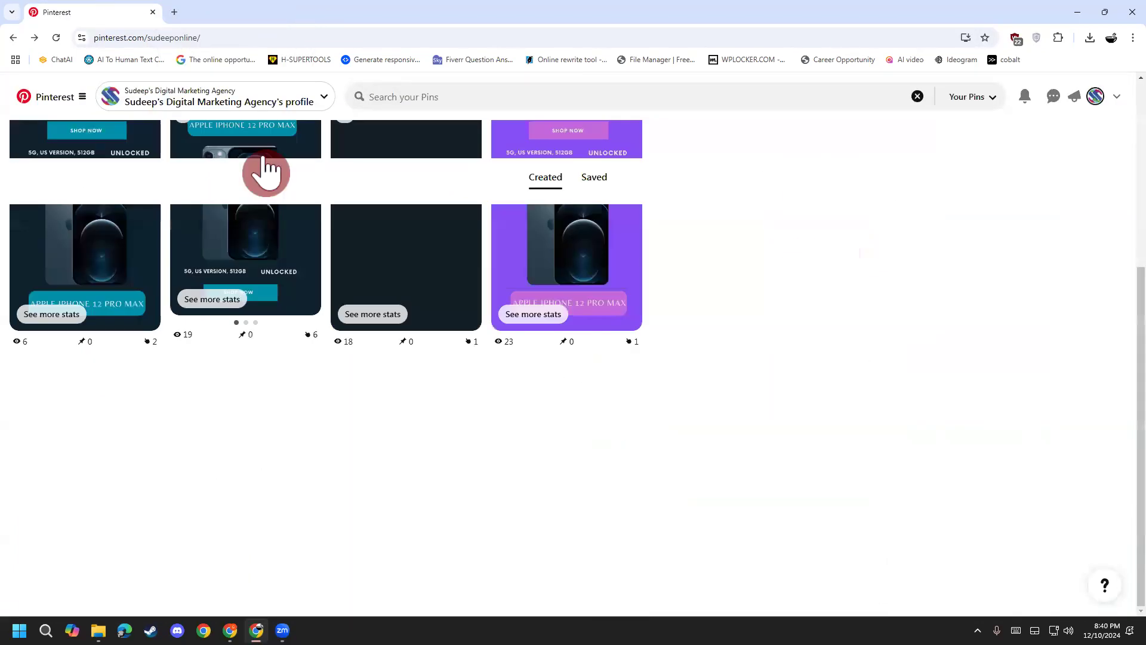
{"action": "scroll", "coordinate": [184, 528], "scroll_direction": "up", "scroll_amount": 3}
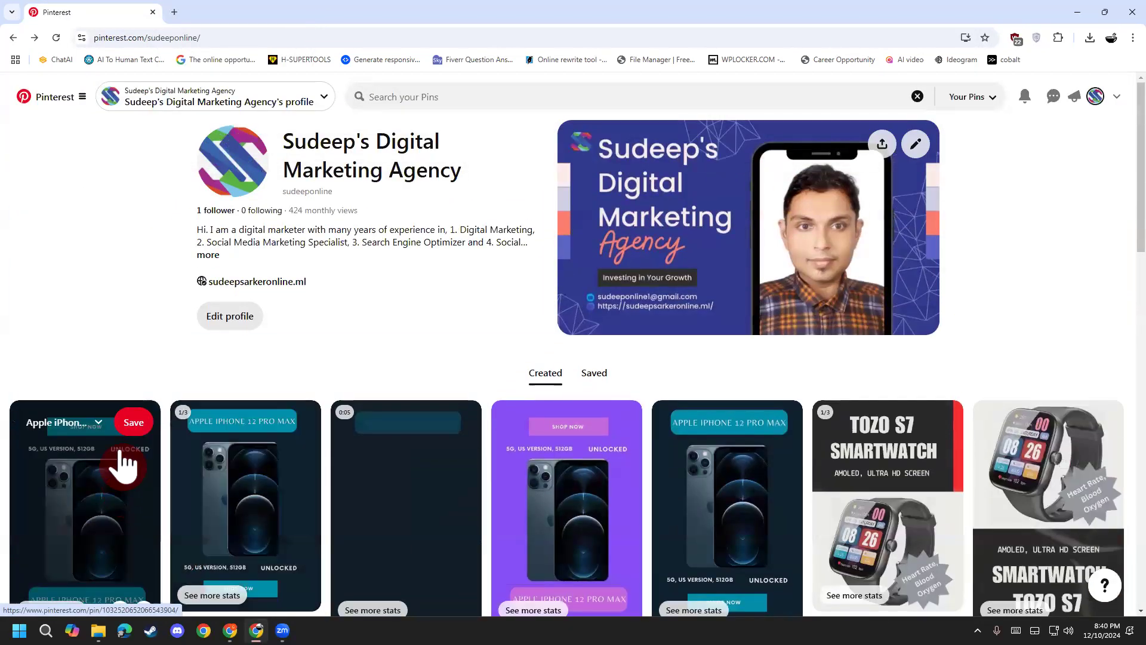
{"action": "scroll", "coordinate": [384, 283], "scroll_direction": "down", "scroll_amount": 10}
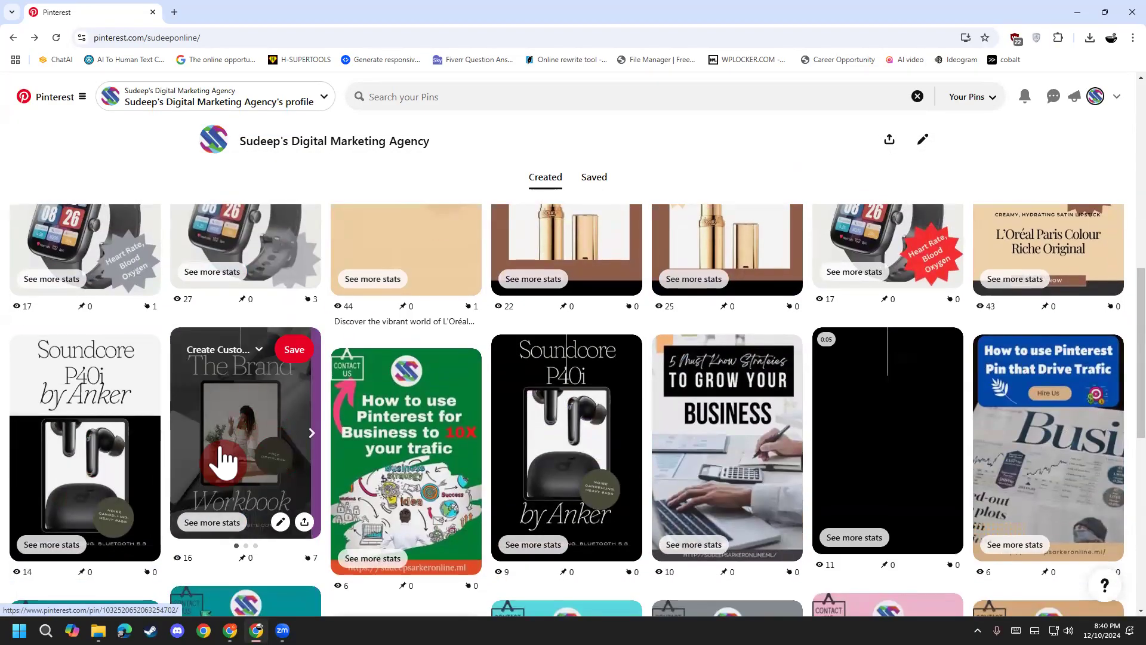
{"action": "left_click", "coordinate": [223, 461]}
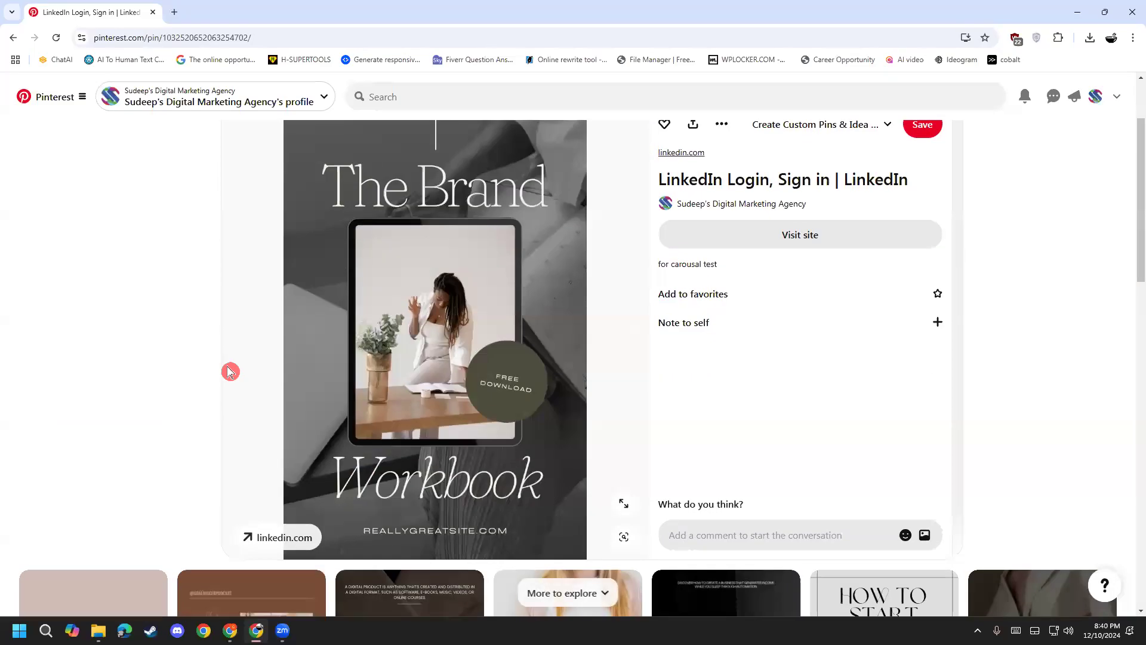
{"action": "scroll", "coordinate": [230, 371], "scroll_direction": "down", "scroll_amount": 2}
{"action": "scroll", "coordinate": [262, 413], "scroll_direction": "up", "scroll_amount": 2}
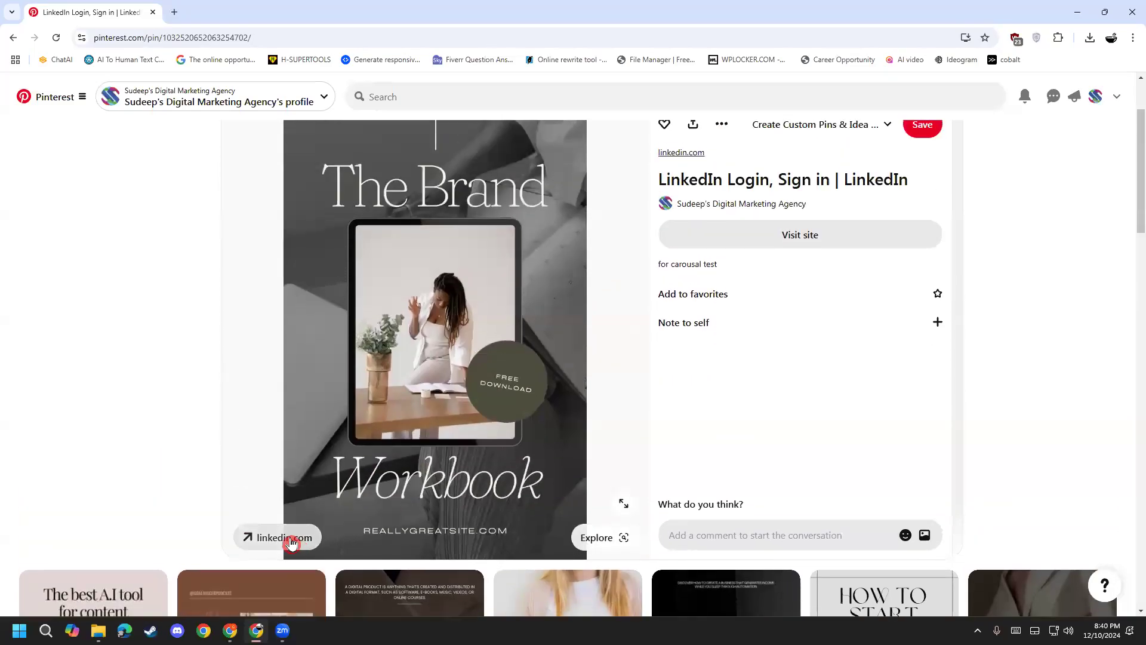
{"action": "scroll", "coordinate": [230, 266], "scroll_direction": "up", "scroll_amount": 2}
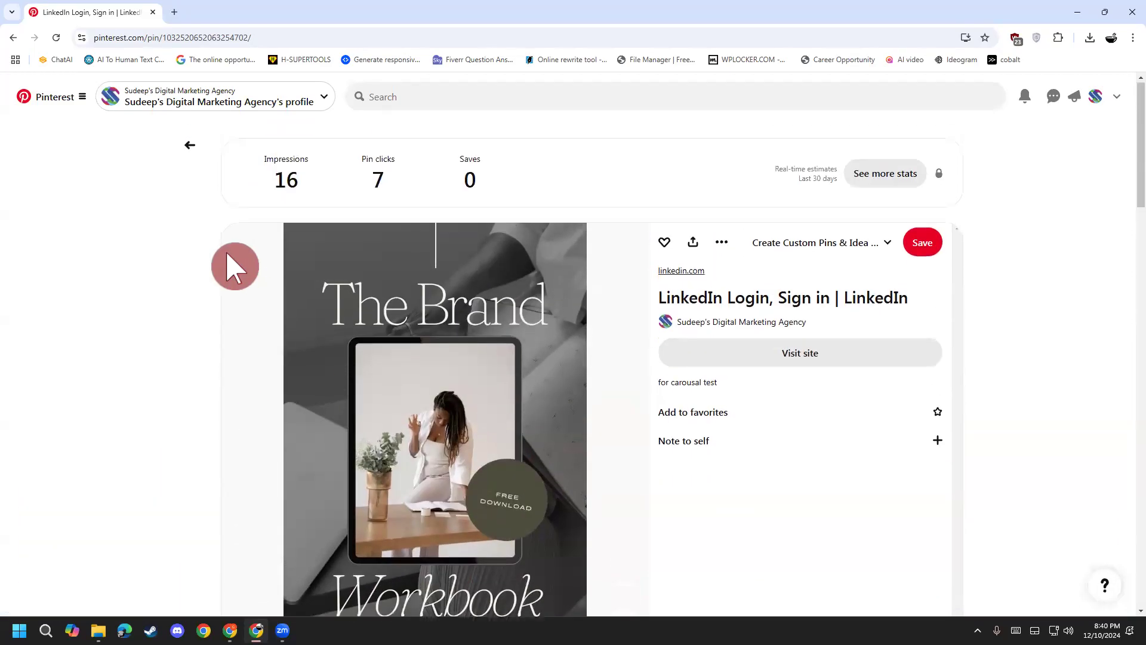
{"action": "left_click", "coordinate": [216, 154]}
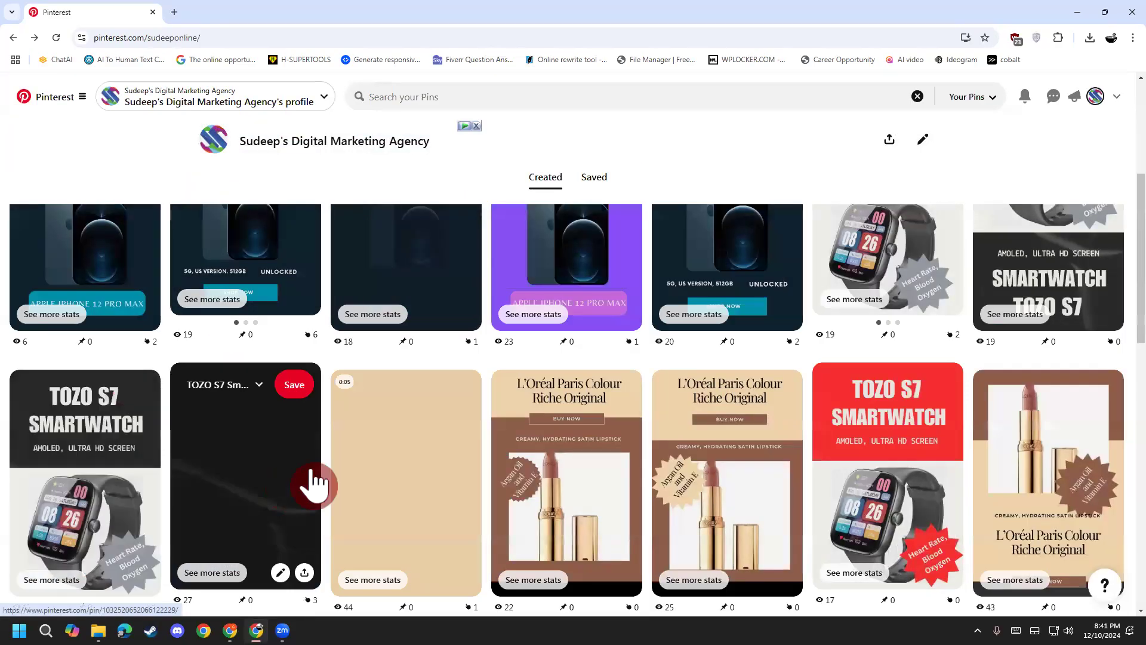
Step: Advance The Brand Workbook carousel slides, opening its detail page twice from the grid
{"action": "scroll", "coordinate": [291, 456], "scroll_direction": "down", "scroll_amount": 4}
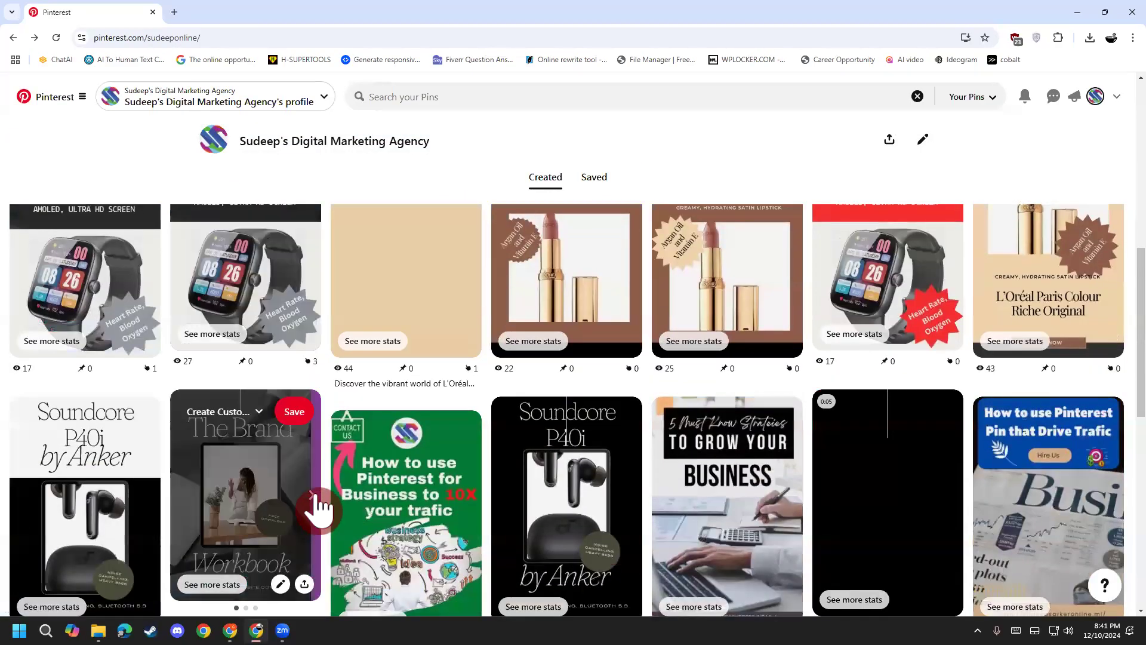
{"action": "left_click", "coordinate": [312, 494]}
{"action": "left_click", "coordinate": [258, 511]}
{"action": "scroll", "coordinate": [263, 496], "scroll_direction": "down", "scroll_amount": 3}
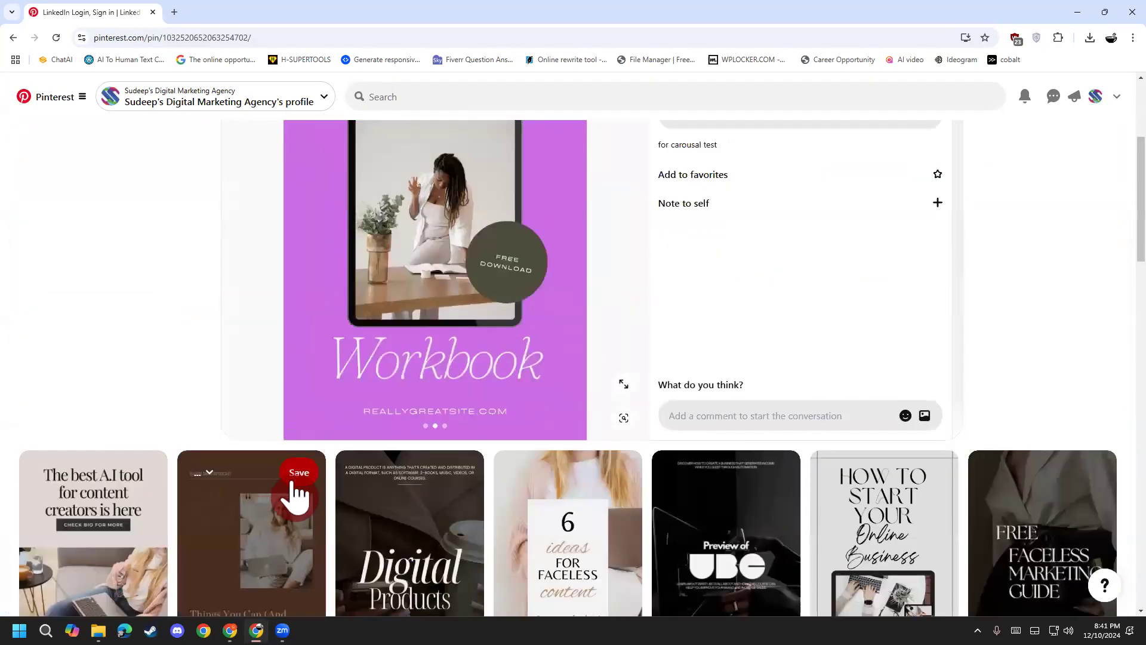
{"action": "scroll", "coordinate": [306, 428], "scroll_direction": "up", "scroll_amount": 4}
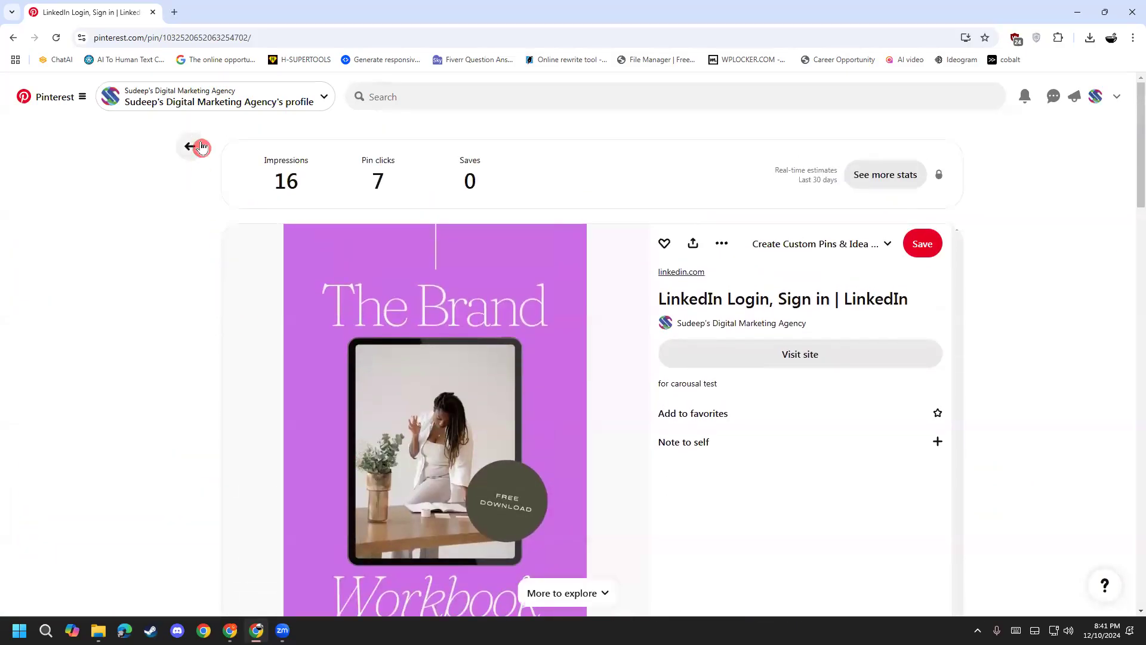
{"action": "left_click", "coordinate": [202, 147]}
{"action": "scroll", "coordinate": [248, 401], "scroll_direction": "down", "scroll_amount": 5}
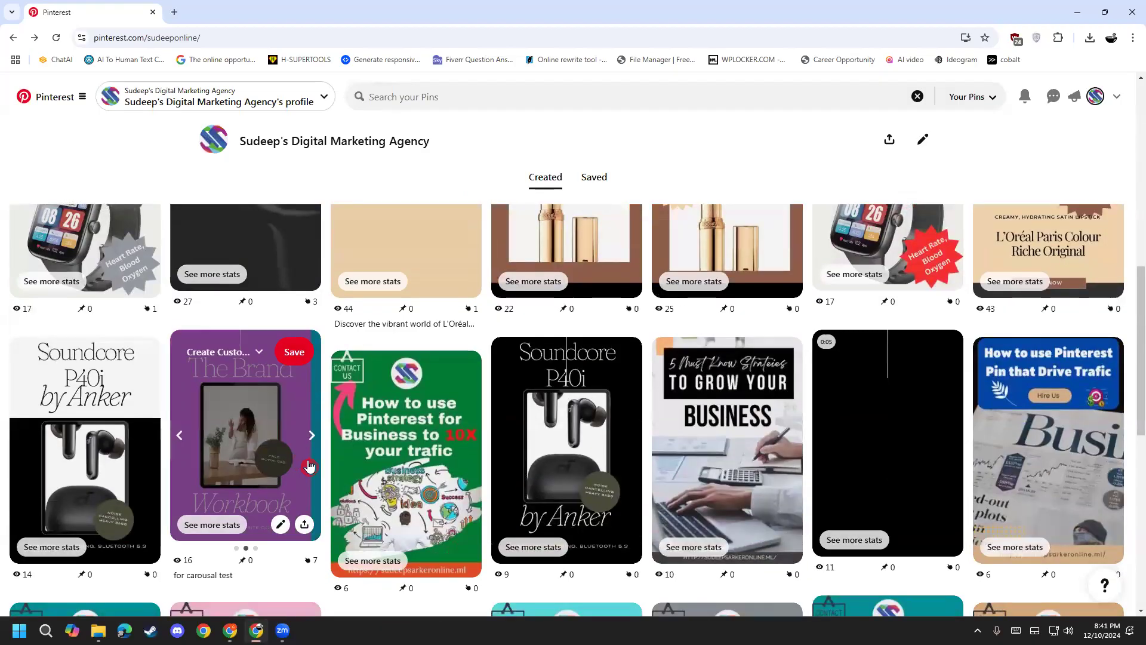
{"action": "left_click", "coordinate": [317, 435]}
{"action": "left_click", "coordinate": [318, 435]}
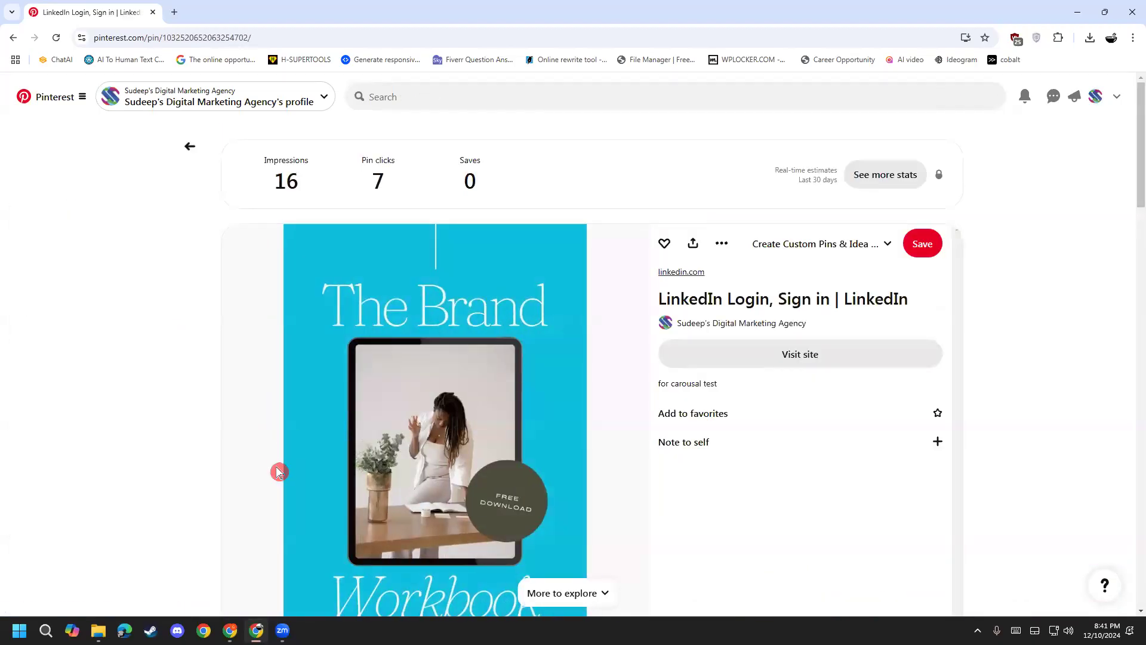
{"action": "scroll", "coordinate": [285, 456], "scroll_direction": "down", "scroll_amount": 4}
{"action": "scroll", "coordinate": [298, 424], "scroll_direction": "up", "scroll_amount": 4}
{"action": "left_click", "coordinate": [194, 160]}
Step: Step The Brand Workbook carousel back and forth, then show the TOZO S7 pin's second slide
{"action": "scroll", "coordinate": [219, 410], "scroll_direction": "down", "scroll_amount": 5}
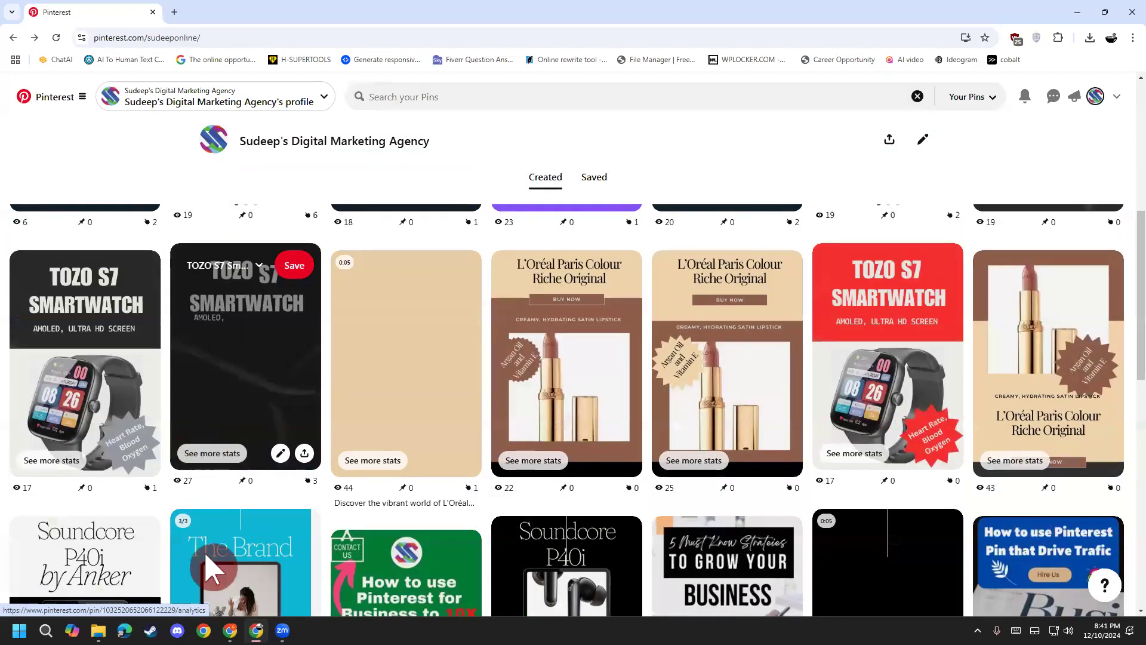
{"action": "left_click", "coordinate": [177, 497]}
{"action": "left_click", "coordinate": [177, 498]}
{"action": "left_click", "coordinate": [311, 494]}
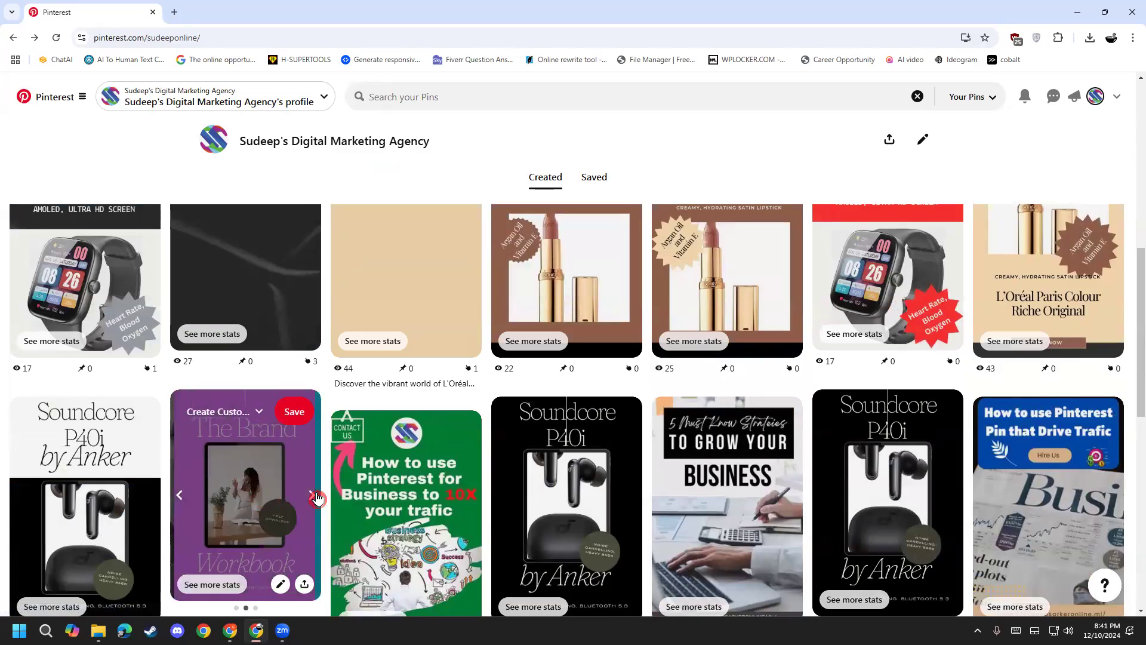
{"action": "left_click", "coordinate": [311, 495]}
{"action": "left_click", "coordinate": [184, 492]}
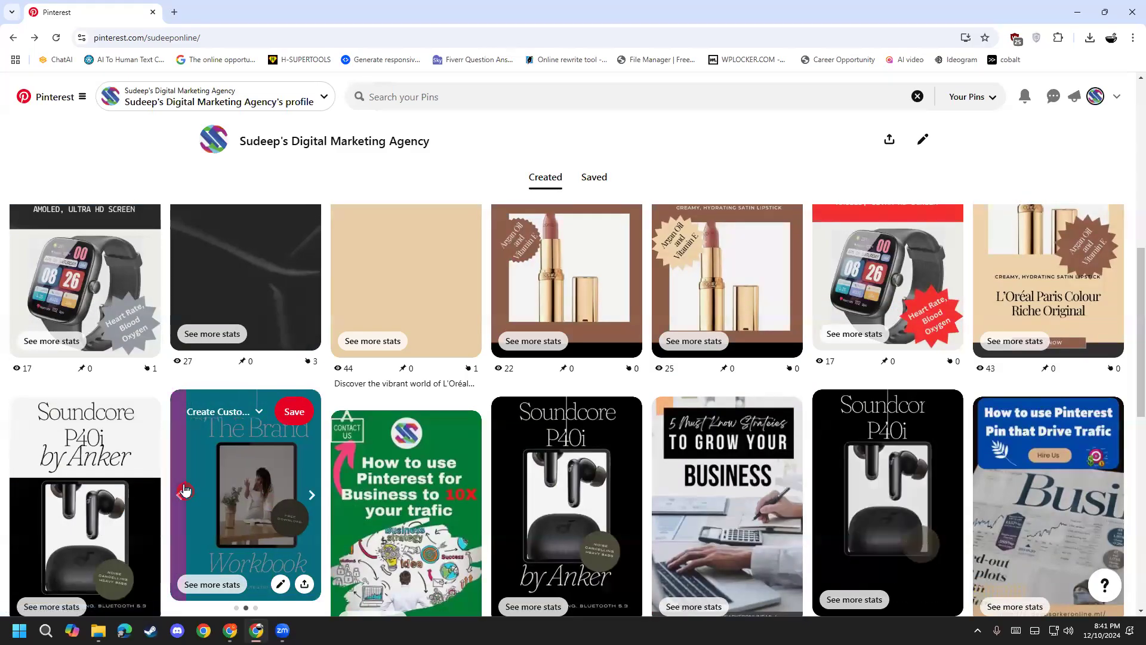
{"action": "left_click", "coordinate": [184, 491]}
{"action": "scroll", "coordinate": [435, 531], "scroll_direction": "up", "scroll_amount": 10}
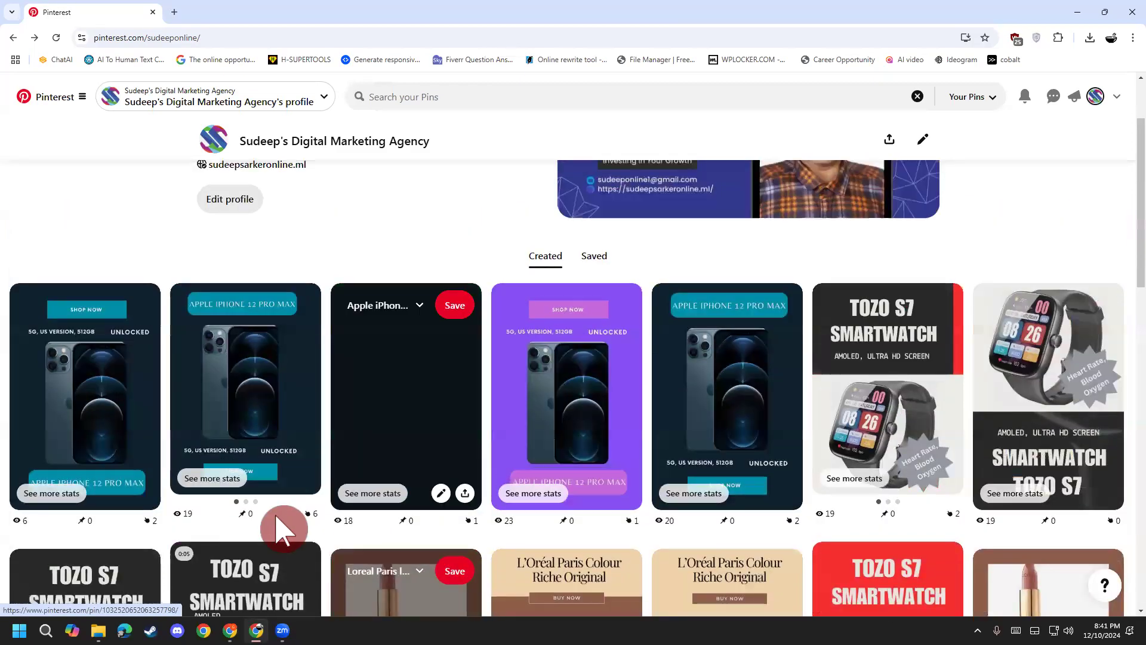
{"action": "scroll", "coordinate": [440, 490], "scroll_direction": "down", "scroll_amount": 5}
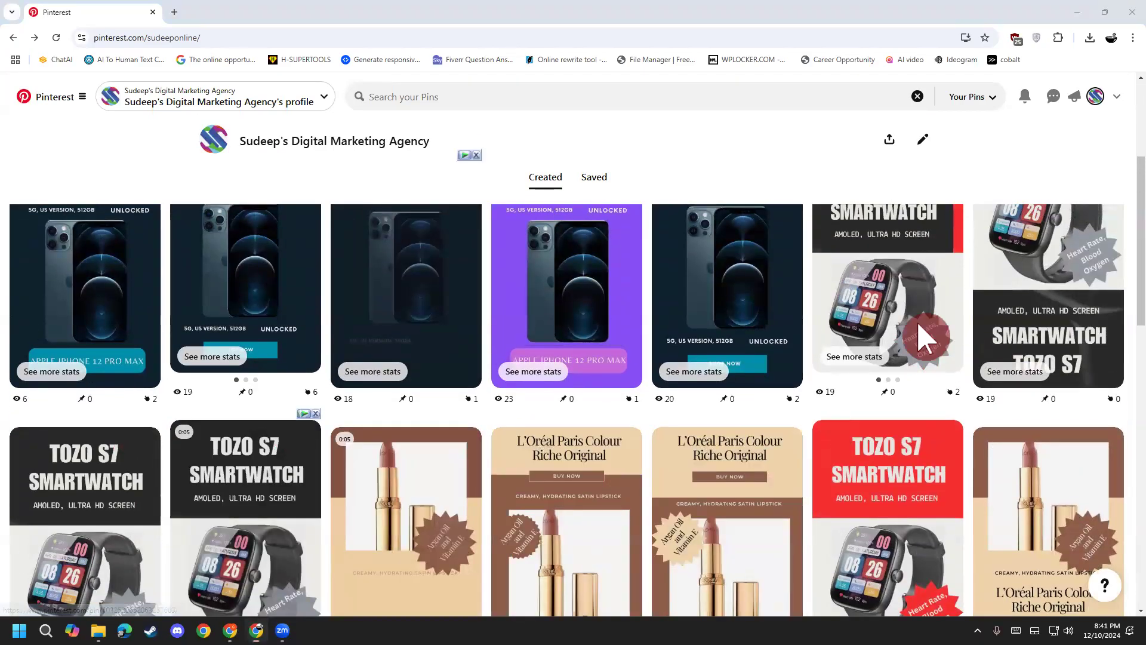
{"action": "scroll", "coordinate": [915, 320], "scroll_direction": "up", "scroll_amount": 1}
{"action": "left_click", "coordinate": [954, 387]}
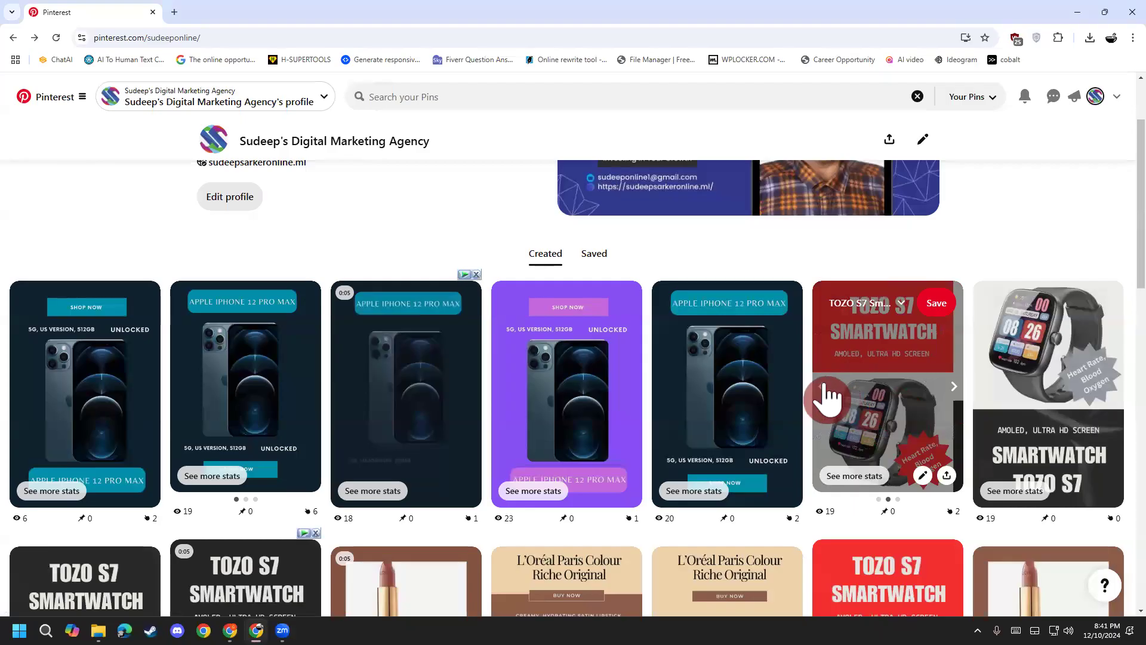
{"action": "left_click", "coordinate": [877, 389]}
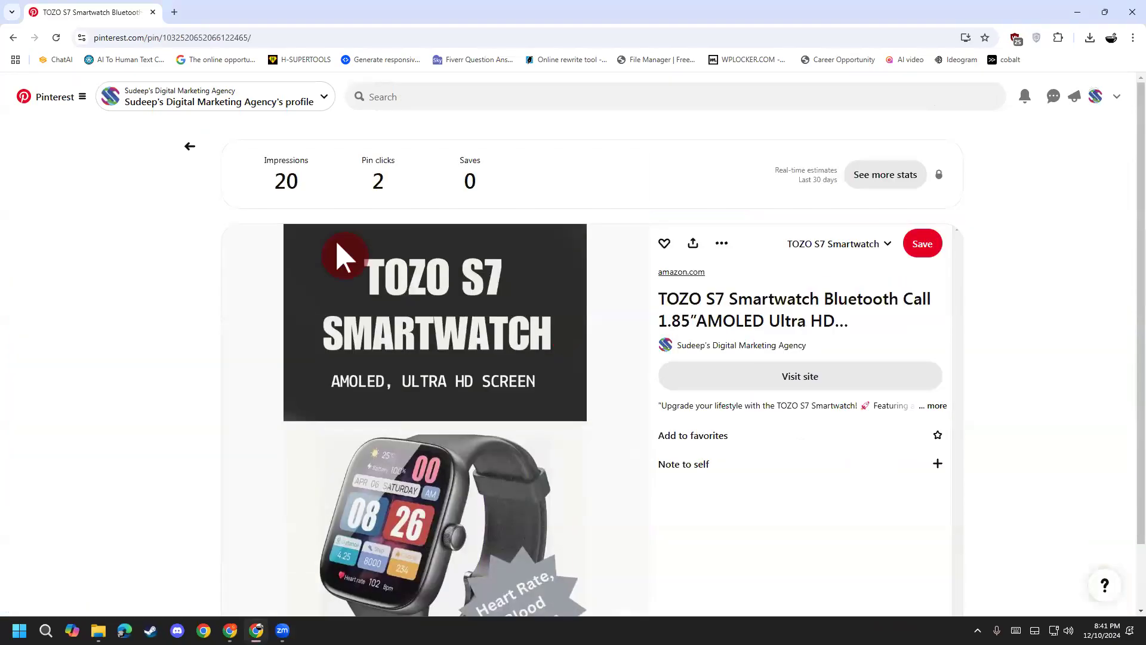
{"action": "scroll", "coordinate": [337, 256], "scroll_direction": "down", "scroll_amount": 4}
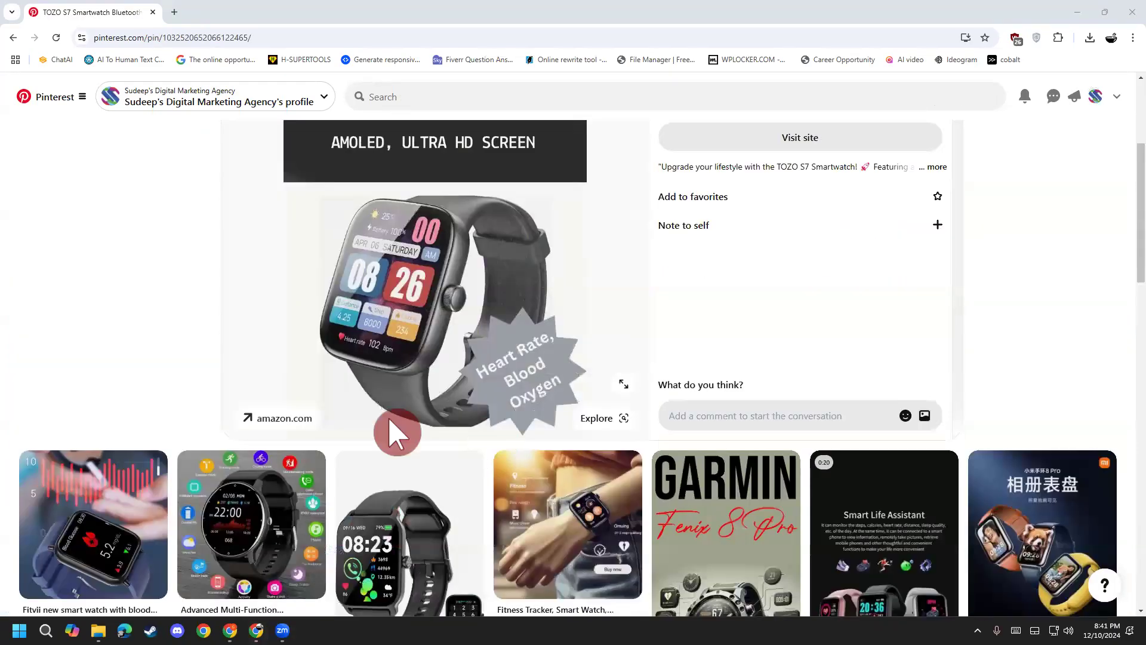
{"action": "scroll", "coordinate": [358, 453], "scroll_direction": "up", "scroll_amount": 1}
{"action": "scroll", "coordinate": [626, 332], "scroll_direction": "up", "scroll_amount": 3}
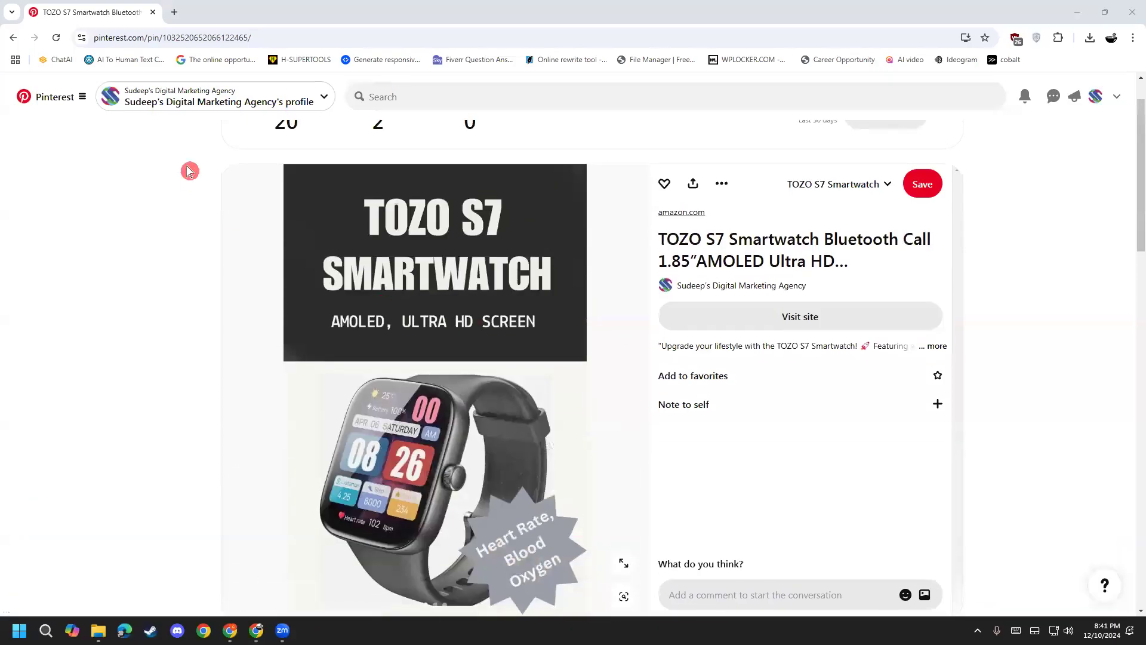
{"action": "left_click", "coordinate": [188, 145]}
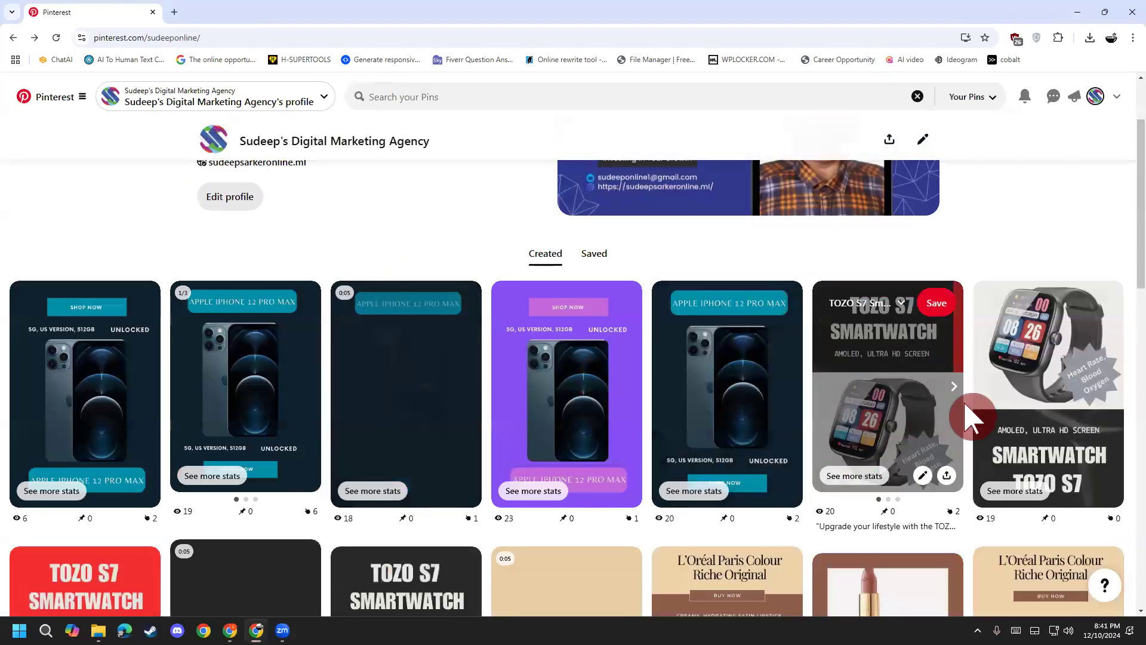
{"action": "left_click", "coordinate": [881, 370]}
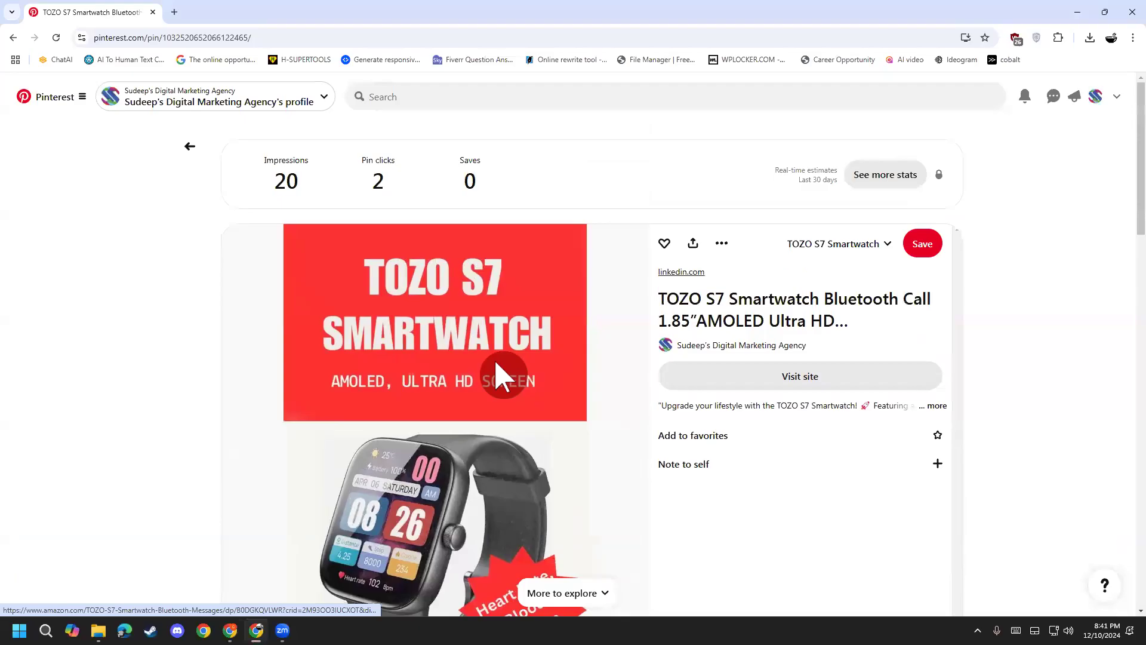
{"action": "scroll", "coordinate": [495, 365], "scroll_direction": "down", "scroll_amount": 3}
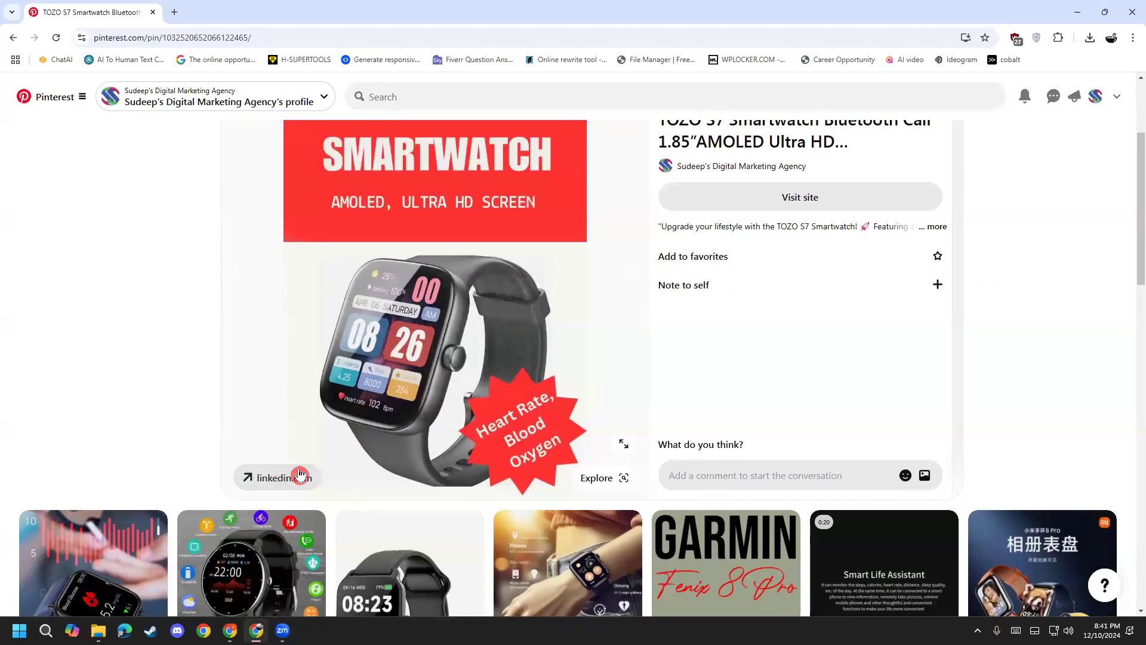
{"action": "left_click", "coordinate": [275, 477]}
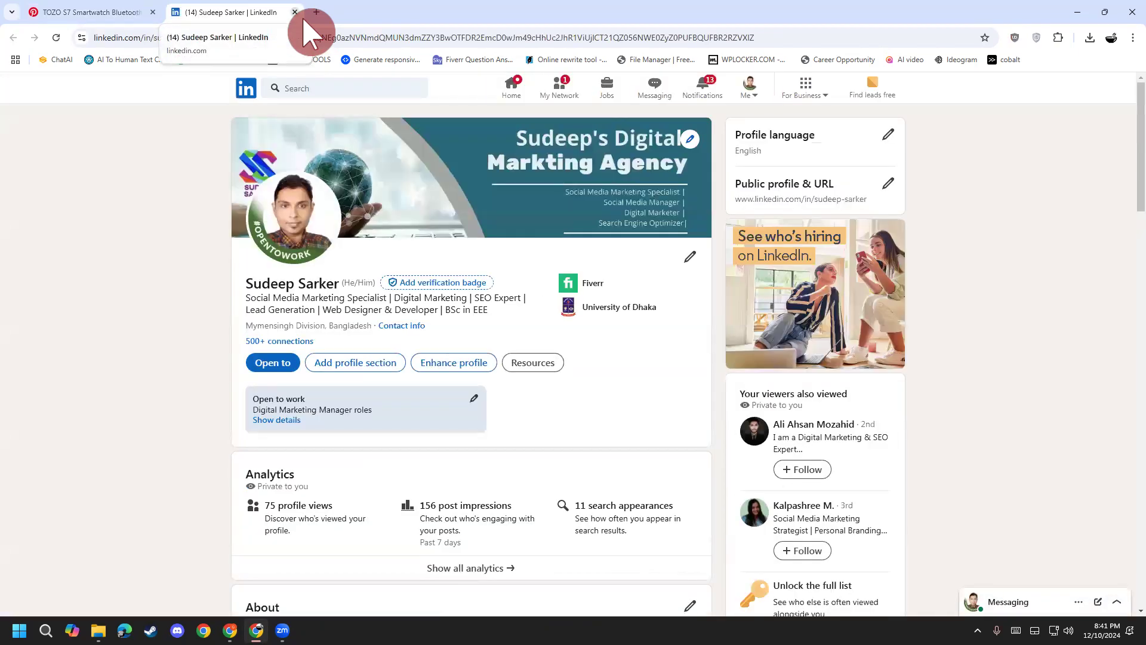
{"action": "left_click", "coordinate": [295, 12]}
{"action": "scroll", "coordinate": [937, 441], "scroll_direction": "down", "scroll_amount": 2}
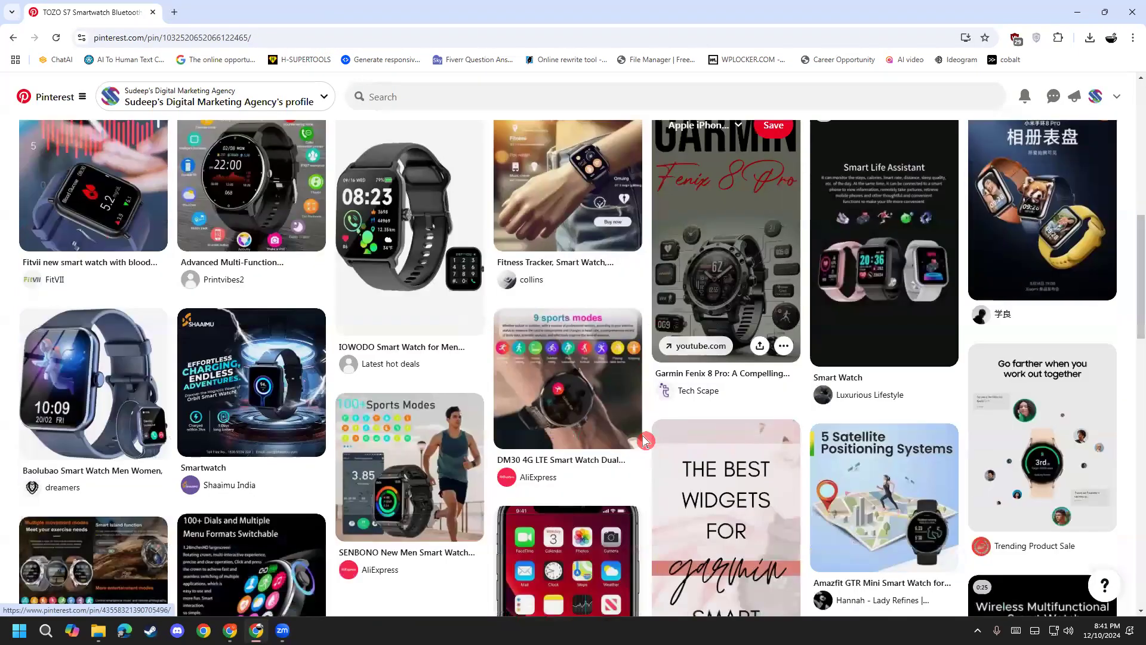
{"action": "left_click", "coordinate": [14, 38]}
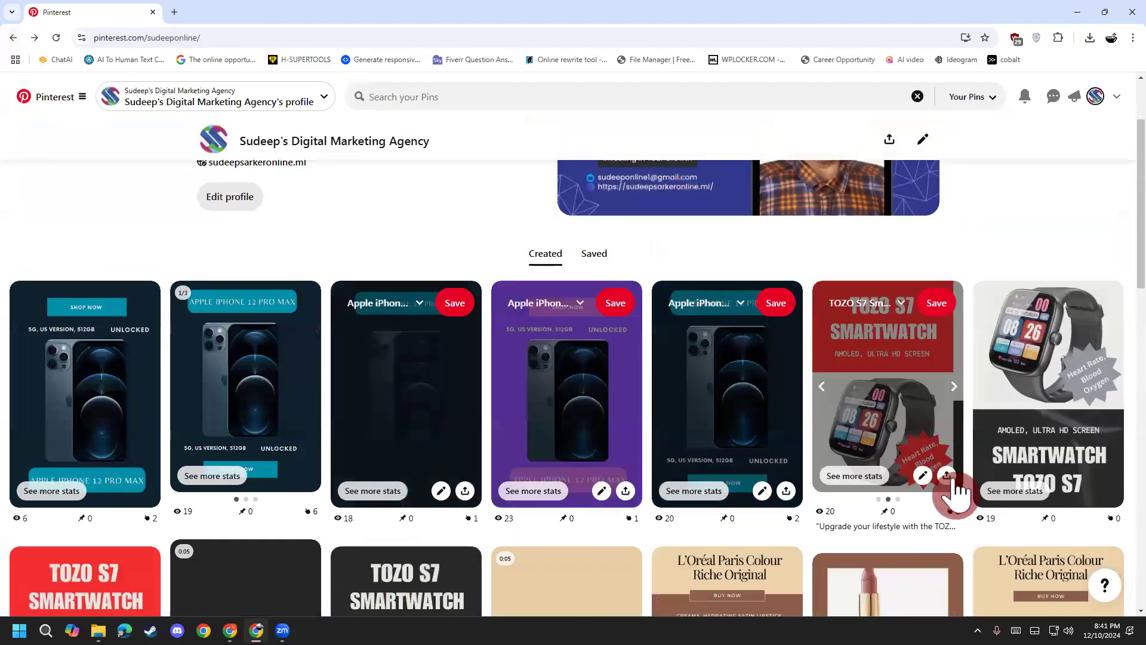
{"action": "left_click", "coordinate": [954, 389]}
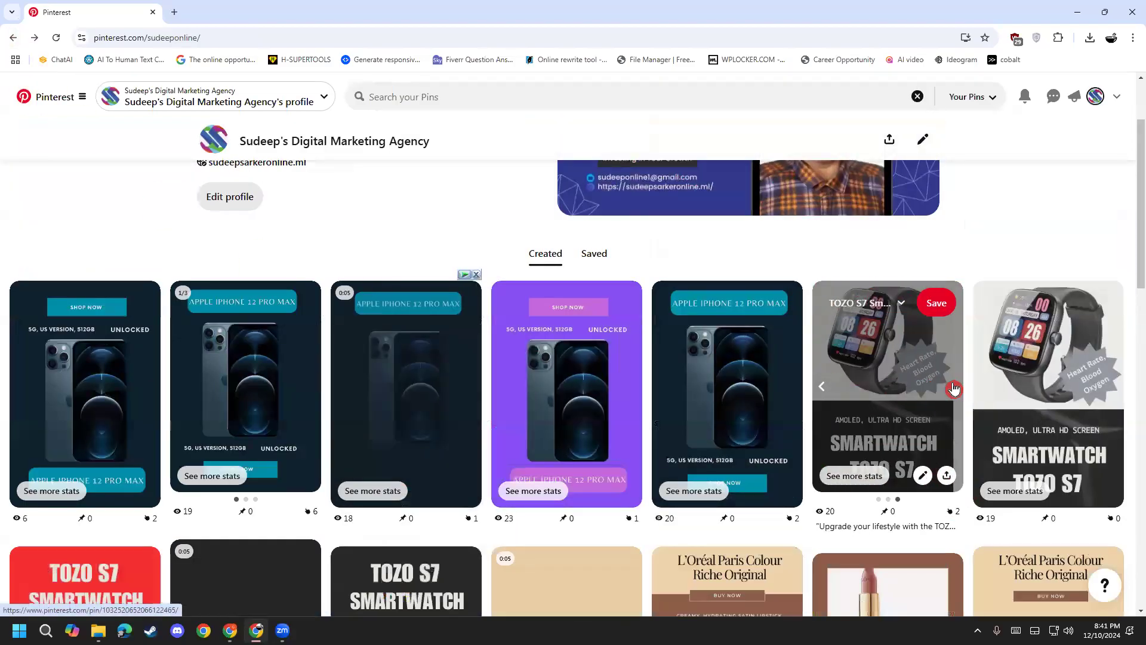
{"action": "left_click", "coordinate": [954, 389]}
{"action": "scroll", "coordinate": [655, 382], "scroll_direction": "down", "scroll_amount": 4}
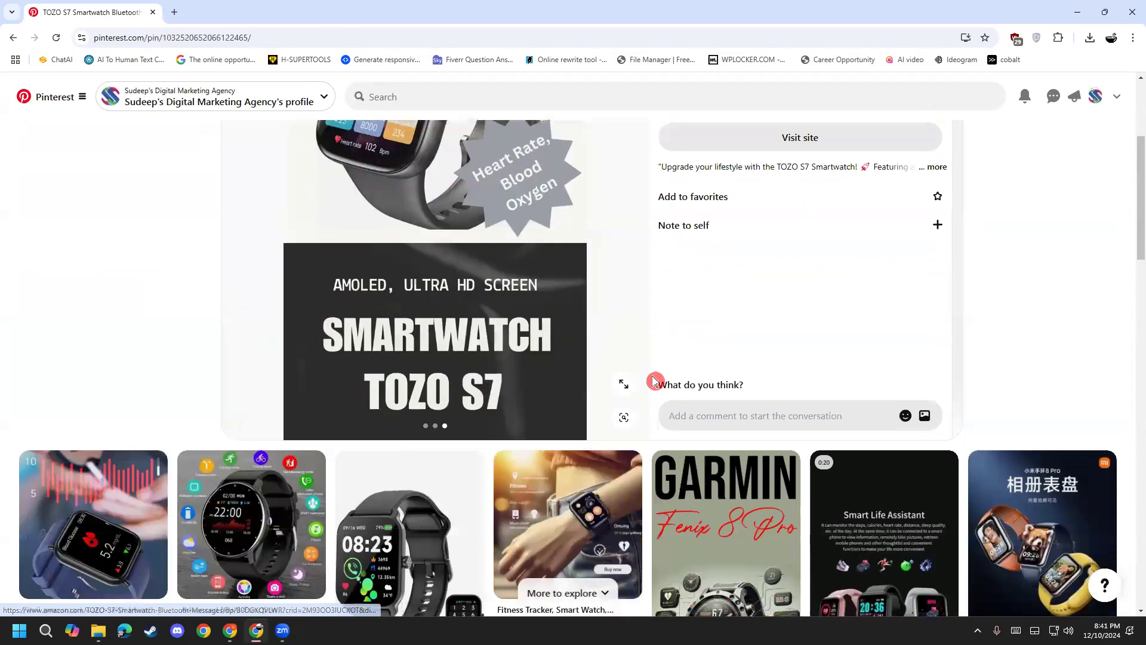
{"action": "scroll", "coordinate": [292, 481], "scroll_direction": "up", "scroll_amount": 1}
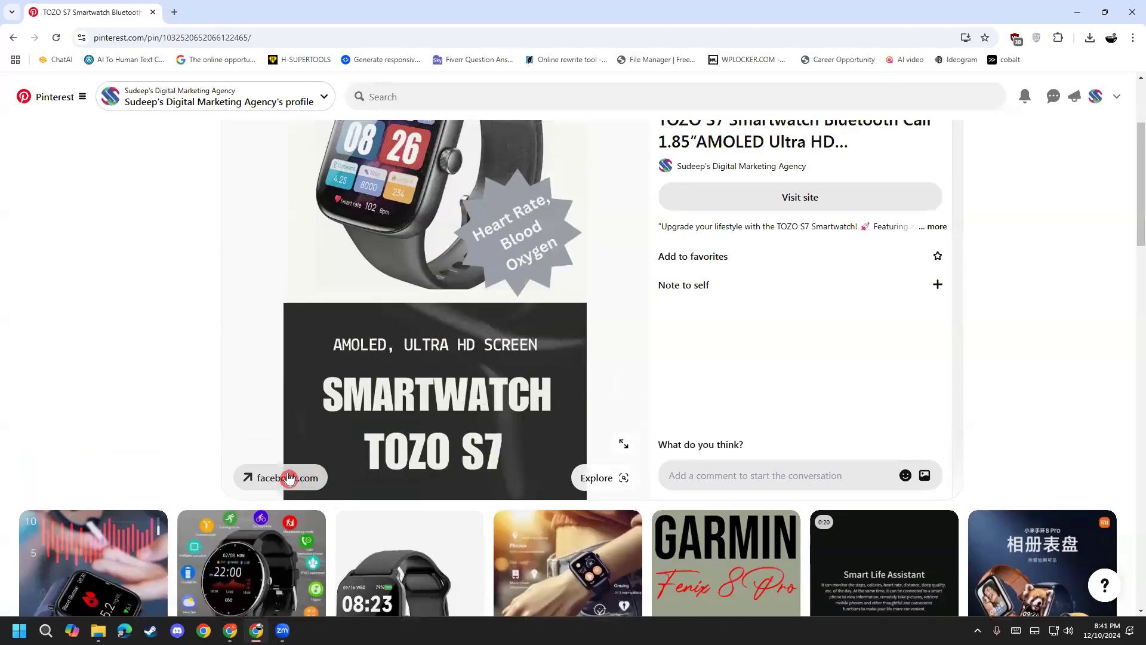
{"action": "left_click", "coordinate": [289, 478]}
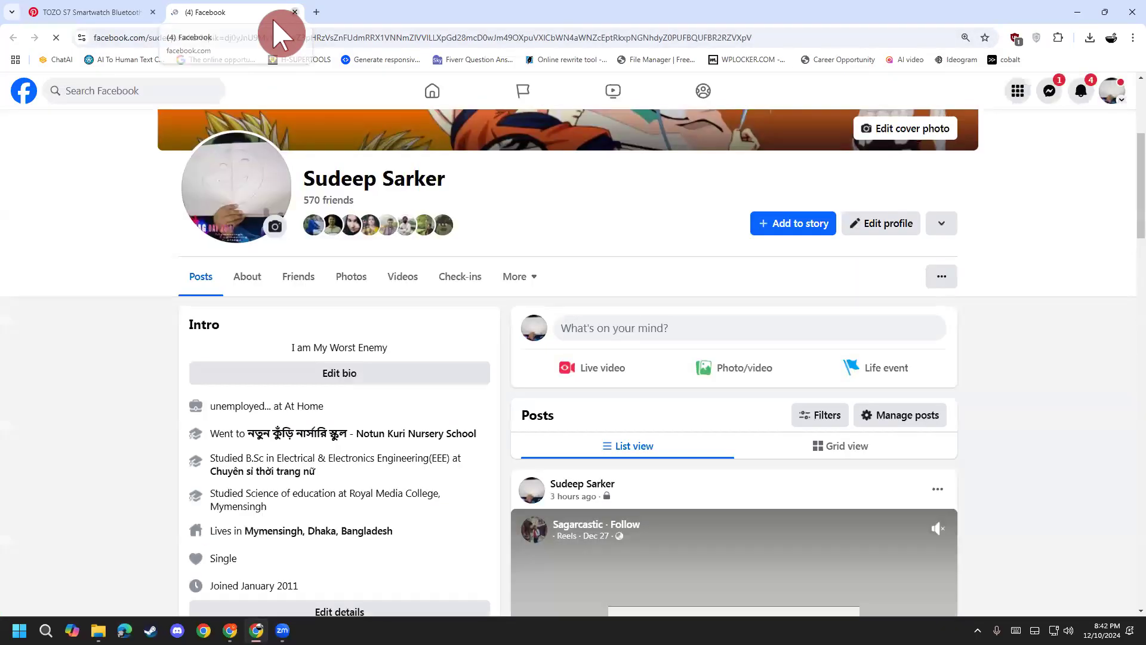
{"action": "key", "text": "ctrl+w"}
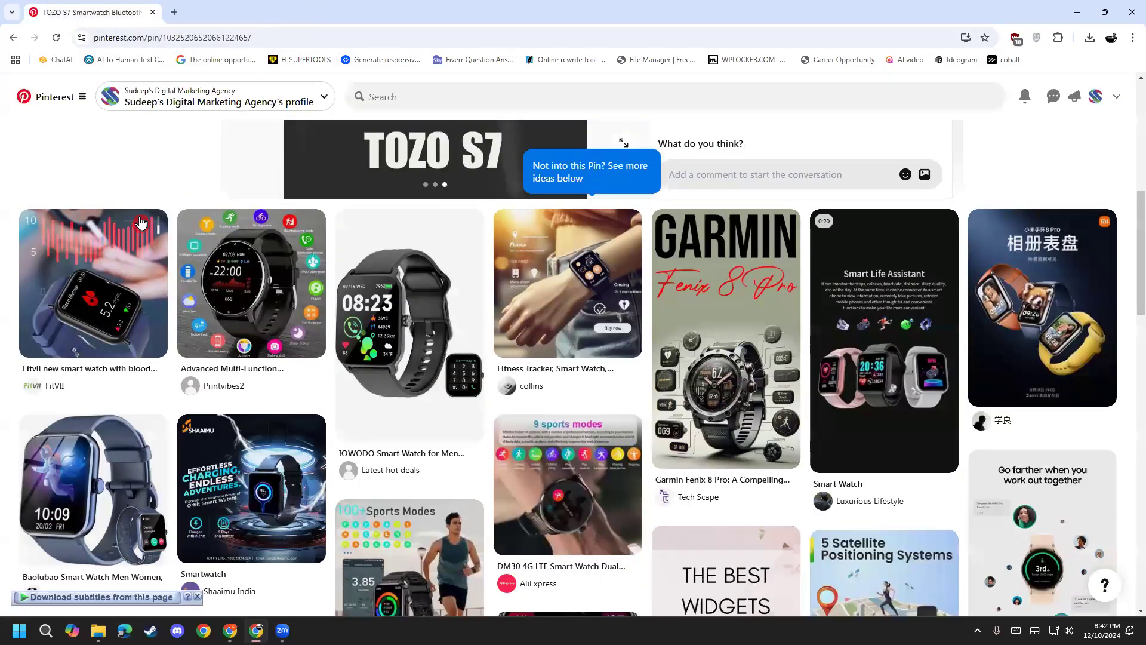
{"action": "key", "text": "alt+Left"}
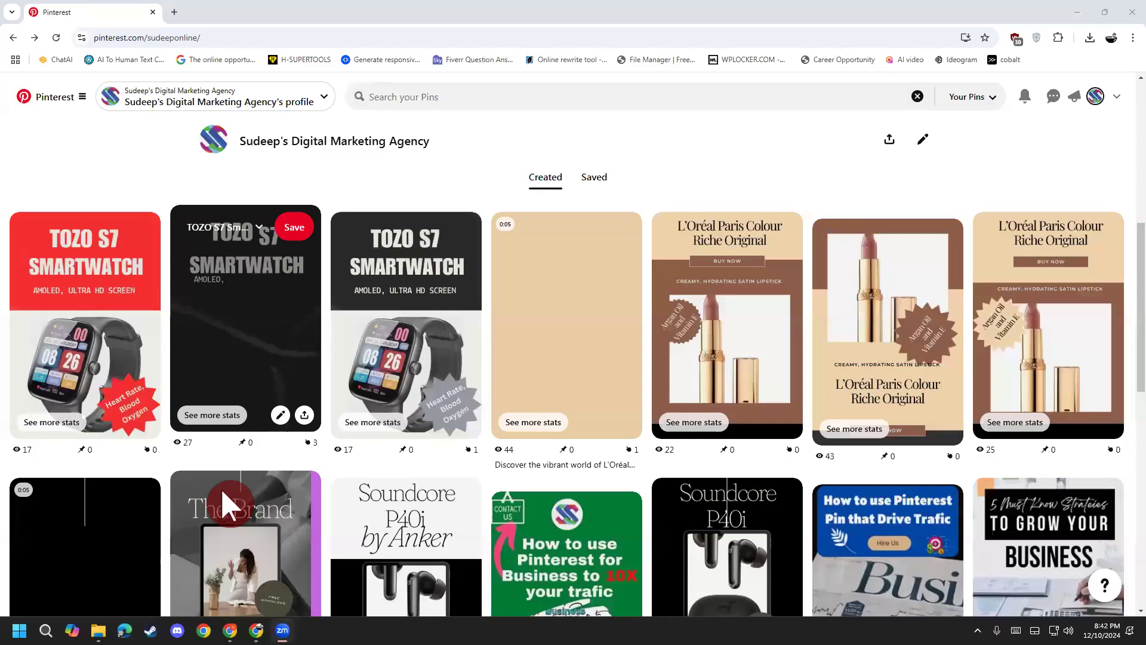
Step: Open the 'How to start a Brand' pin and check its fiverr.com link, closing that tab
{"action": "scroll", "coordinate": [358, 583], "scroll_direction": "down", "scroll_amount": 5}
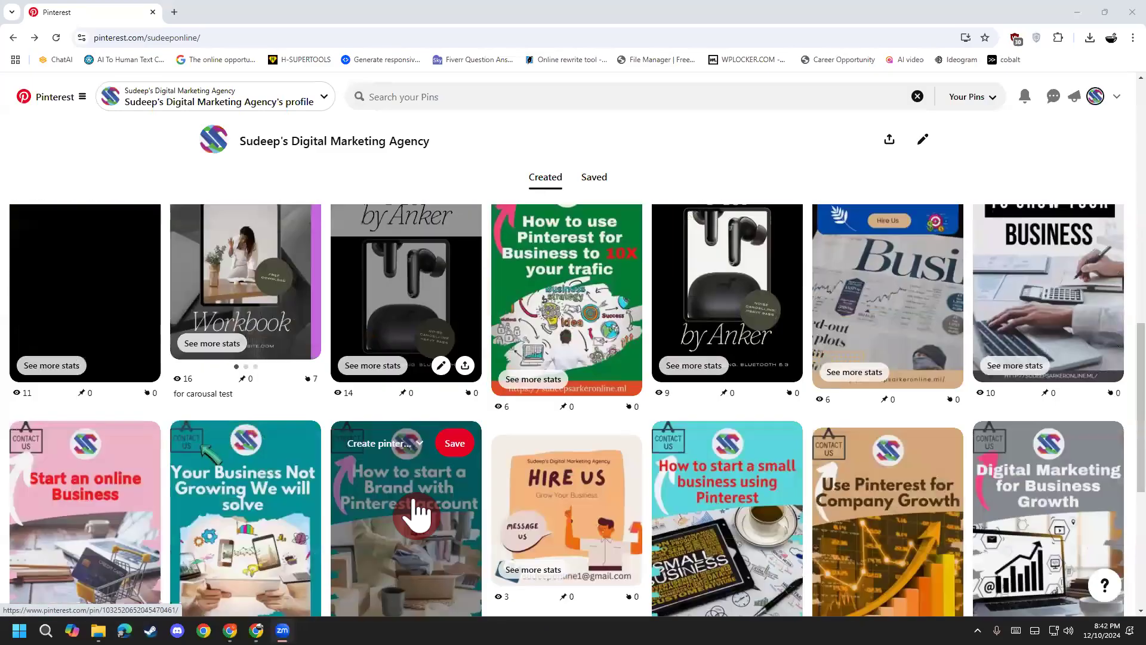
{"action": "scroll", "coordinate": [454, 538], "scroll_direction": "down", "scroll_amount": 2}
{"action": "scroll", "coordinate": [463, 547], "scroll_direction": "up", "scroll_amount": 2}
{"action": "left_click", "coordinate": [385, 523]}
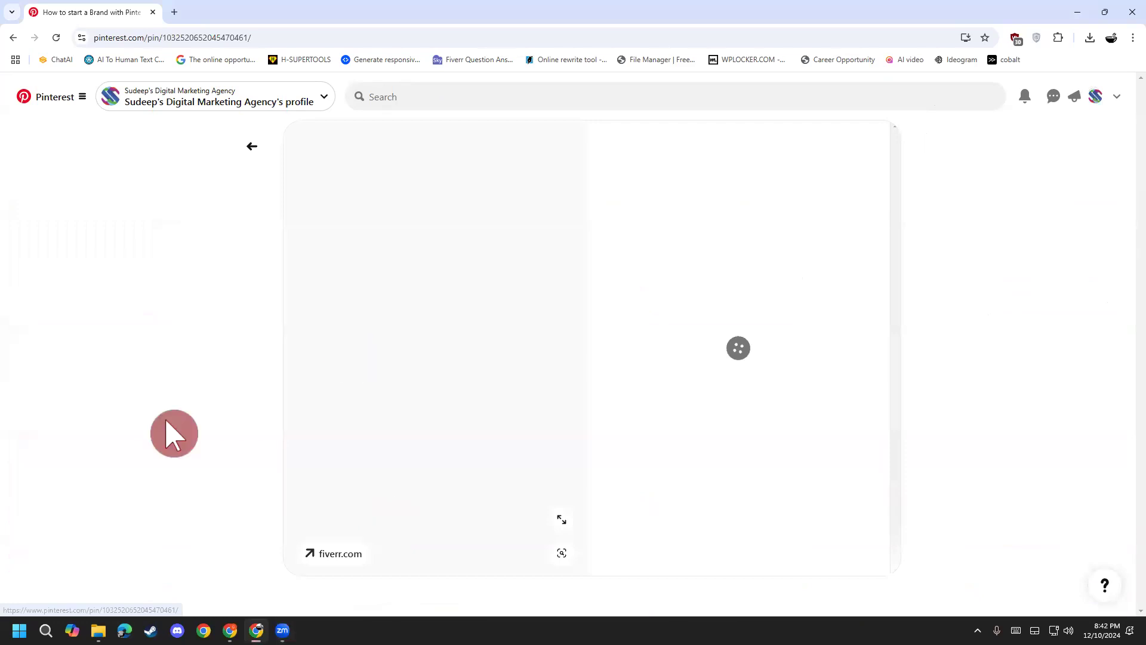
{"action": "scroll", "coordinate": [457, 423], "scroll_direction": "down", "scroll_amount": 1}
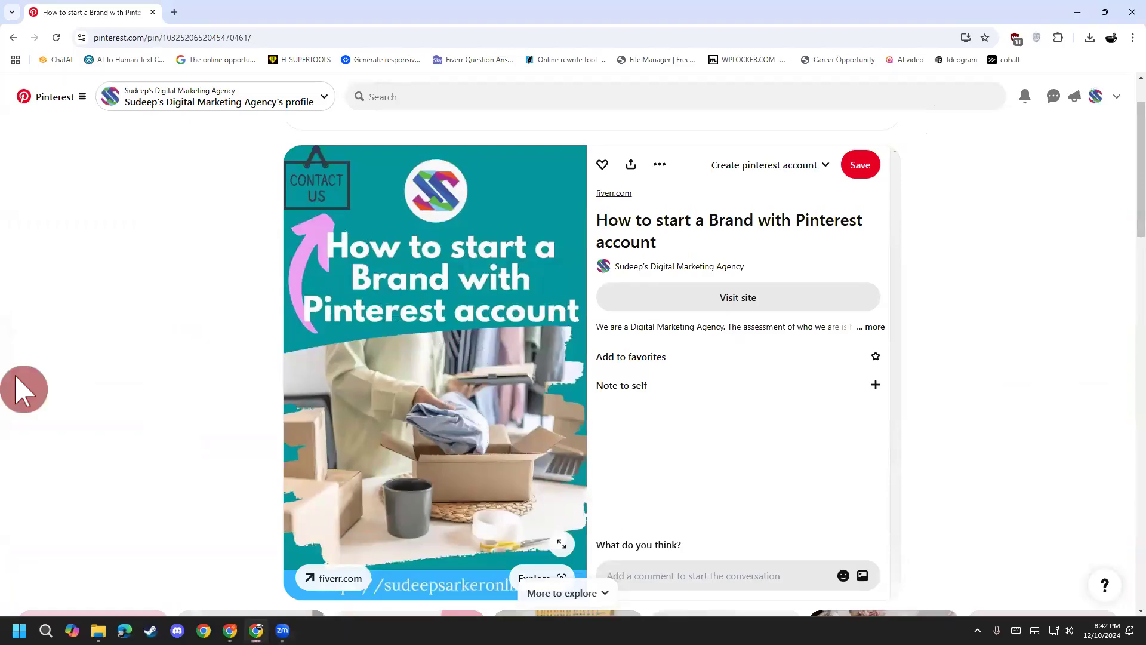
{"action": "scroll", "coordinate": [52, 422], "scroll_direction": "down", "scroll_amount": 3}
{"action": "scroll", "coordinate": [51, 422], "scroll_direction": "up", "scroll_amount": 2}
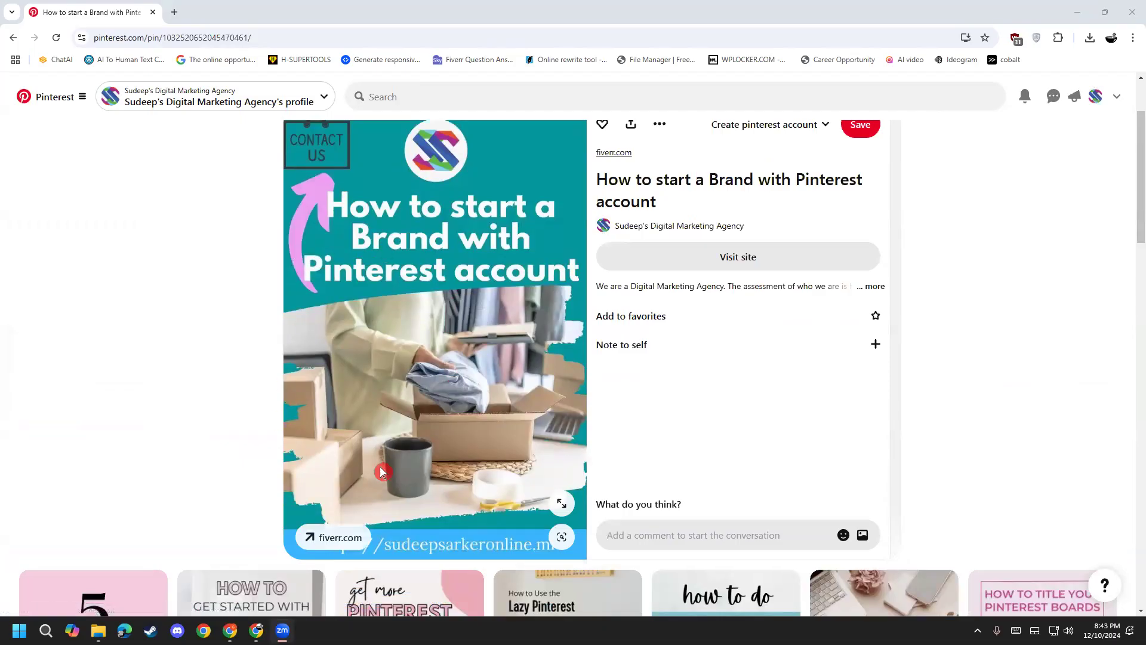
{"action": "left_click", "coordinate": [320, 542]}
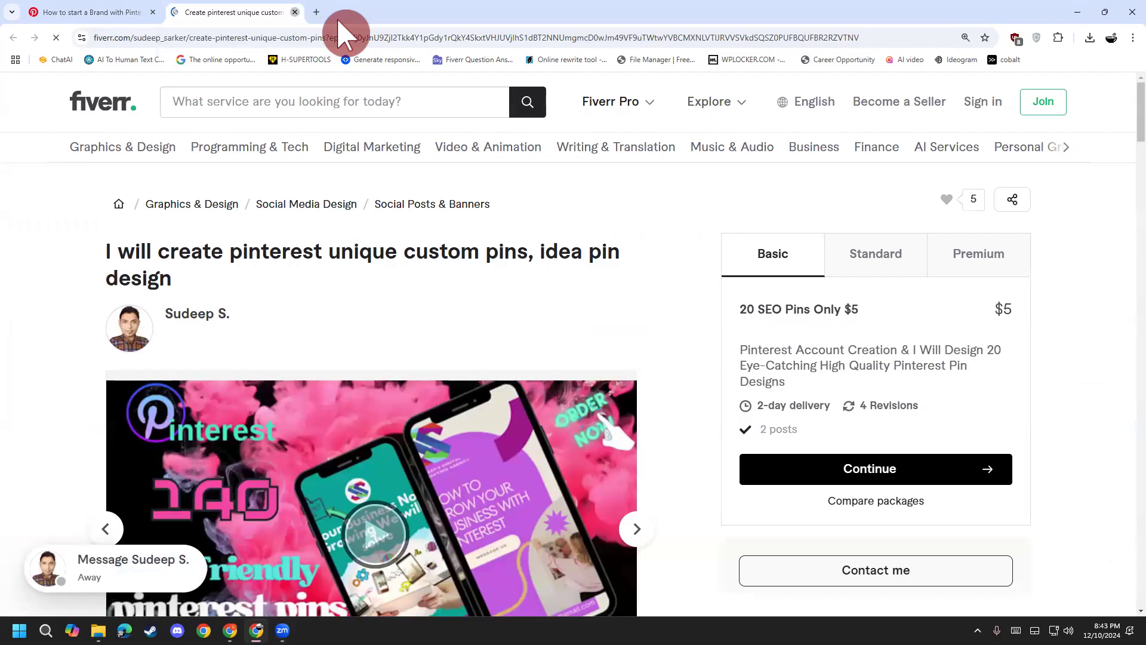
{"action": "key", "text": "ctrl+w"}
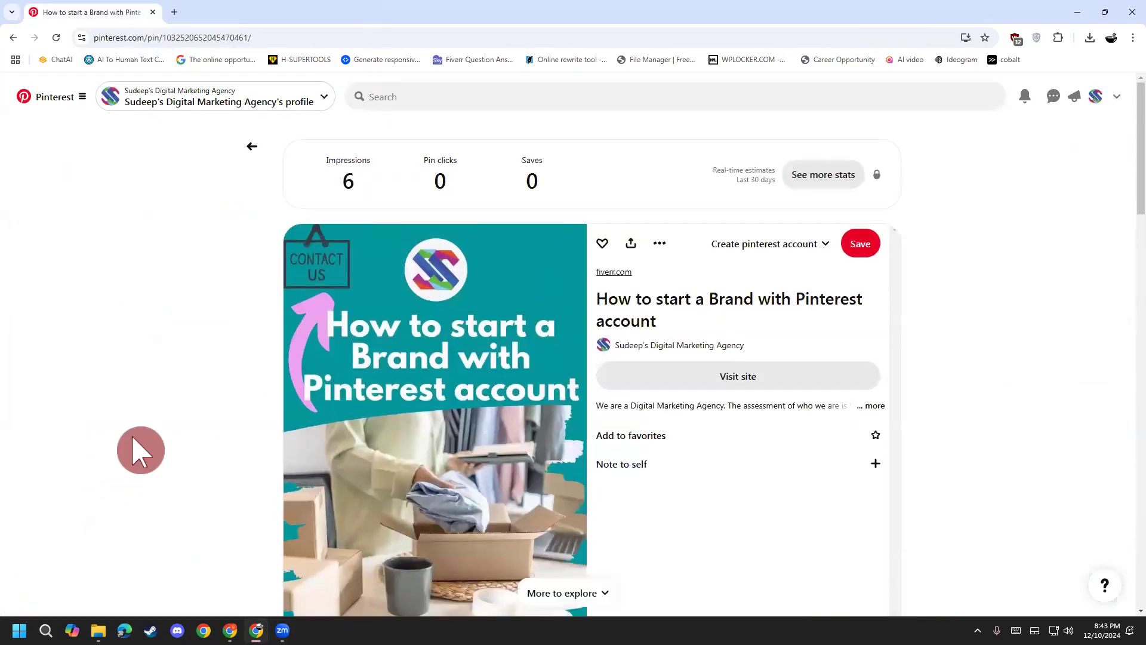
Step: Return to the Created pins, reopen the How to start a Brand pin, and go back
{"action": "left_click", "coordinate": [253, 145]}
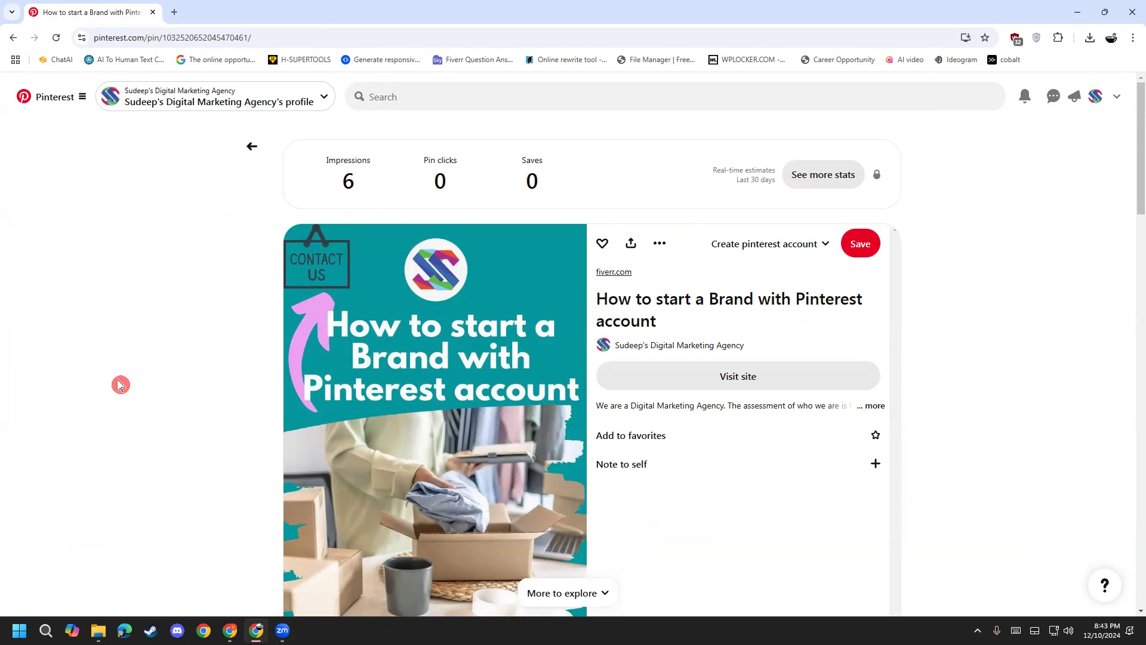
{"action": "left_click", "coordinate": [251, 146]}
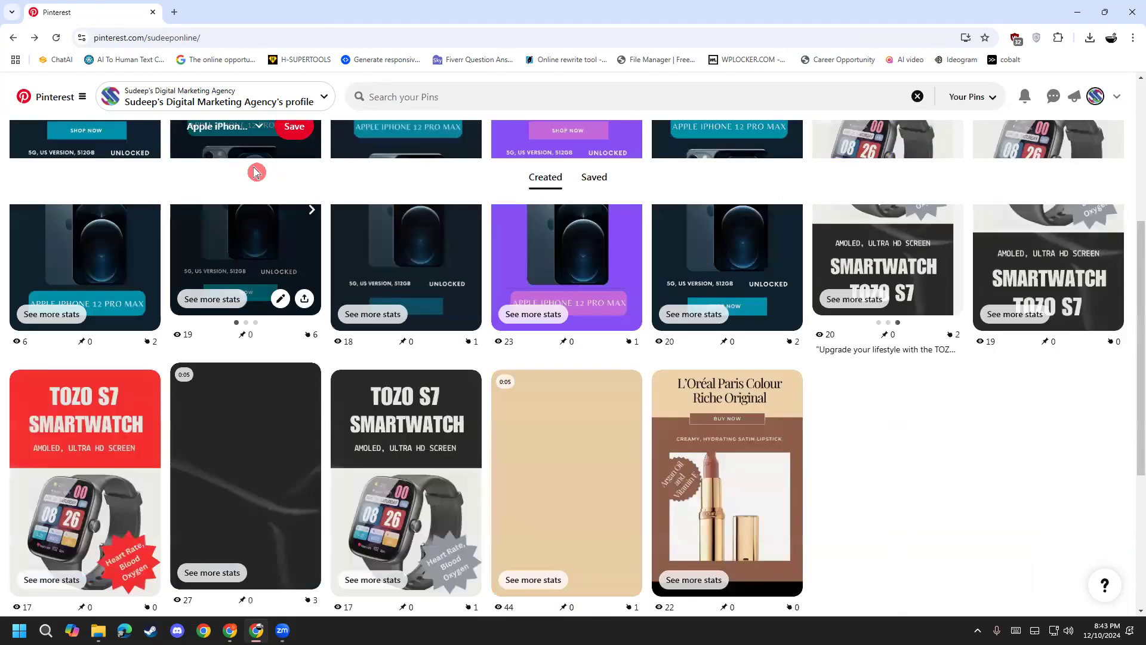
{"action": "scroll", "coordinate": [346, 468], "scroll_direction": "down", "scroll_amount": 8}
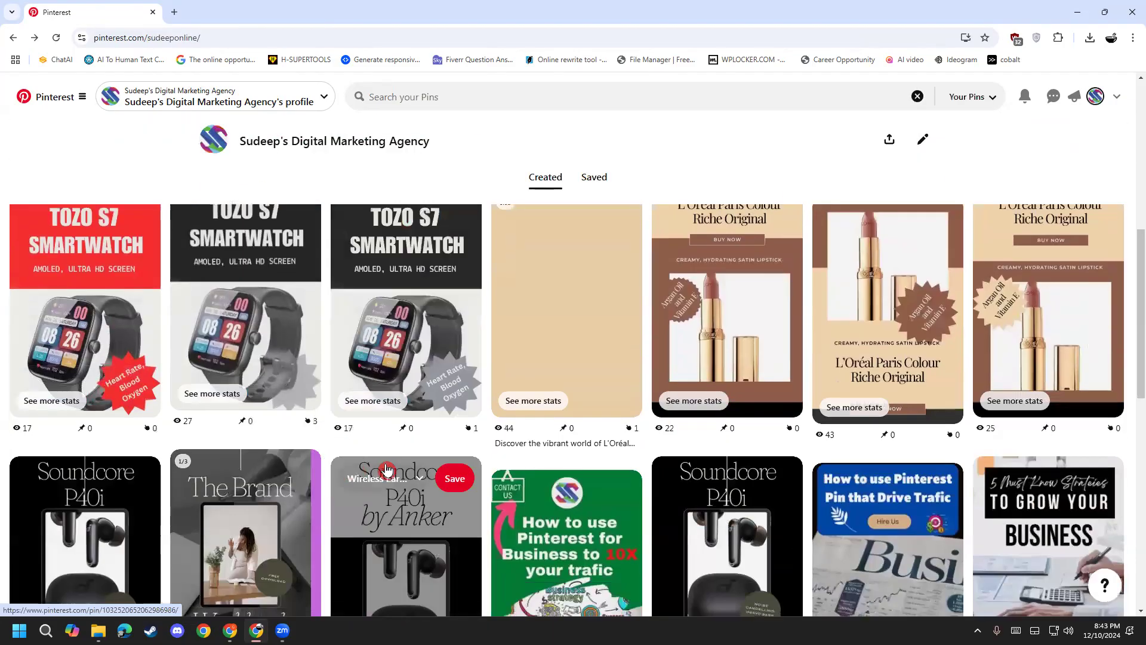
{"action": "scroll", "coordinate": [349, 528], "scroll_direction": "down", "scroll_amount": 3}
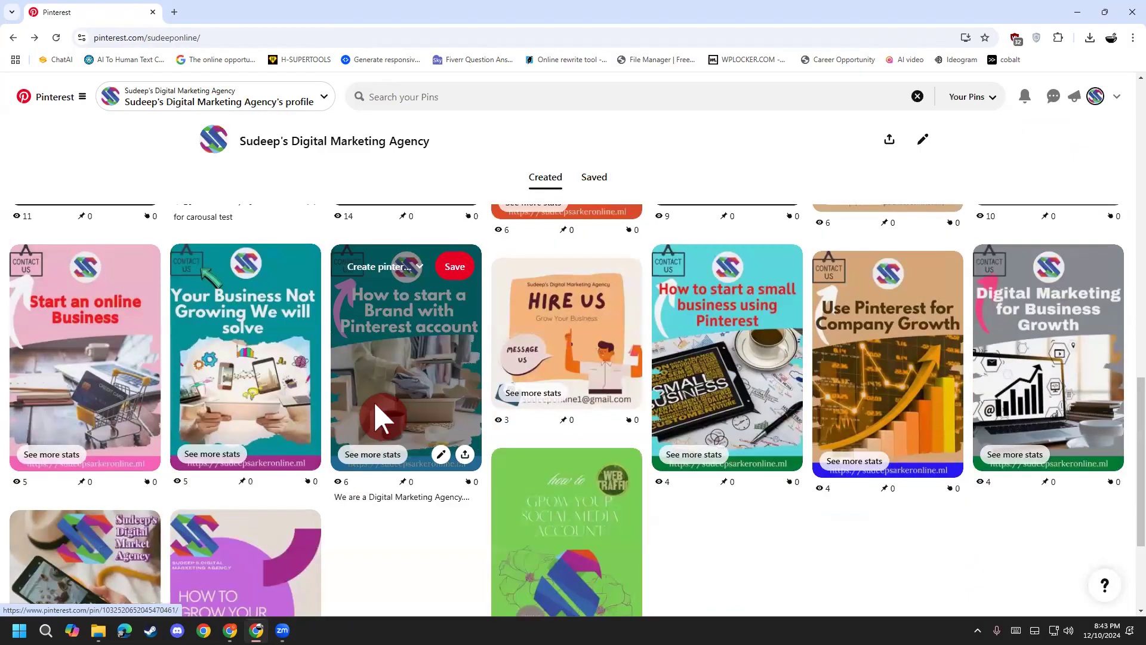
{"action": "left_click", "coordinate": [374, 401]}
{"action": "scroll", "coordinate": [236, 394], "scroll_direction": "down", "scroll_amount": 1}
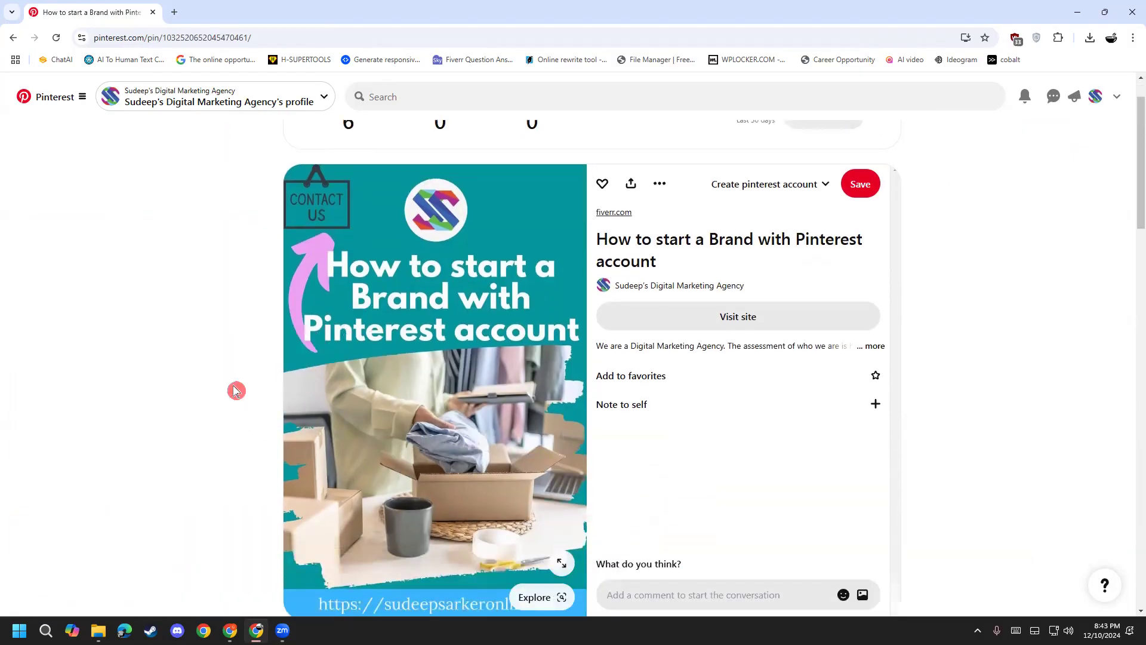
{"action": "scroll", "coordinate": [274, 373], "scroll_direction": "down", "scroll_amount": 3}
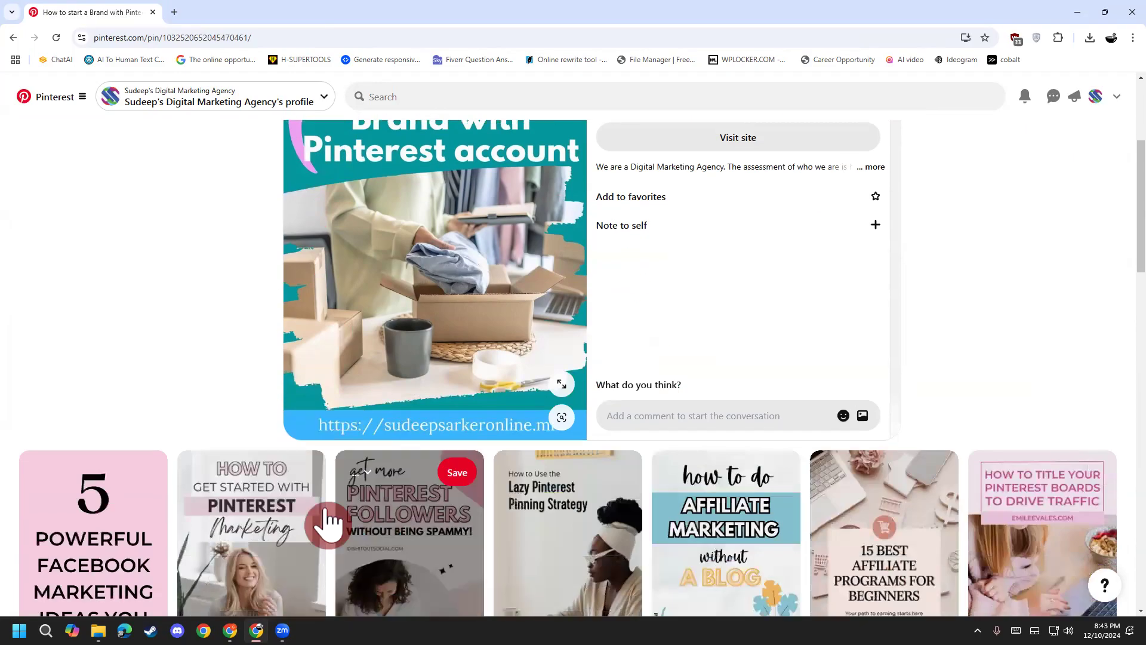
{"action": "scroll", "coordinate": [347, 399], "scroll_direction": "up", "scroll_amount": 4}
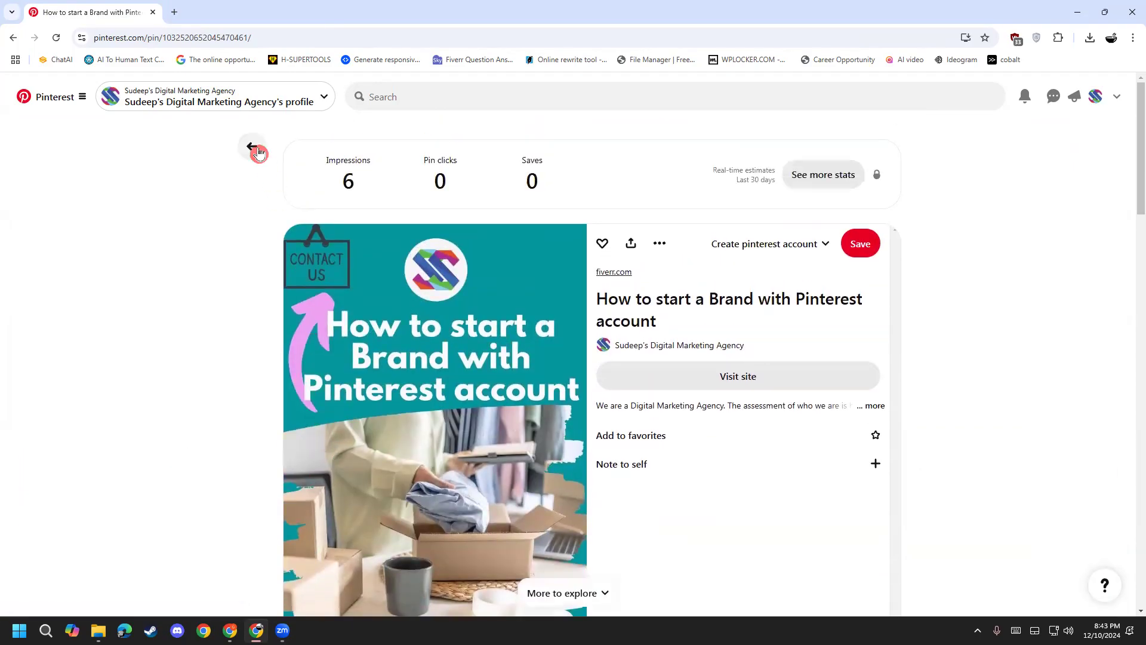
{"action": "left_click", "coordinate": [257, 151]}
Step: Scroll the Created grid and start a search of your own Pins
{"action": "scroll", "coordinate": [42, 495], "scroll_direction": "down", "scroll_amount": 6}
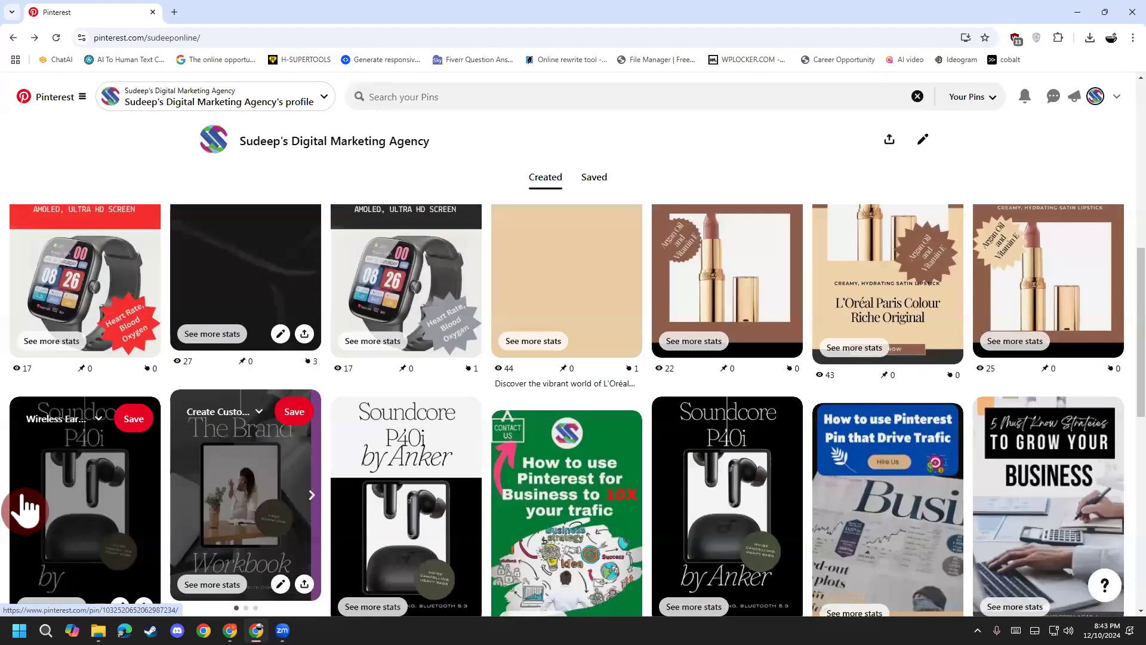
{"action": "scroll", "coordinate": [13, 494], "scroll_direction": "down", "scroll_amount": 5}
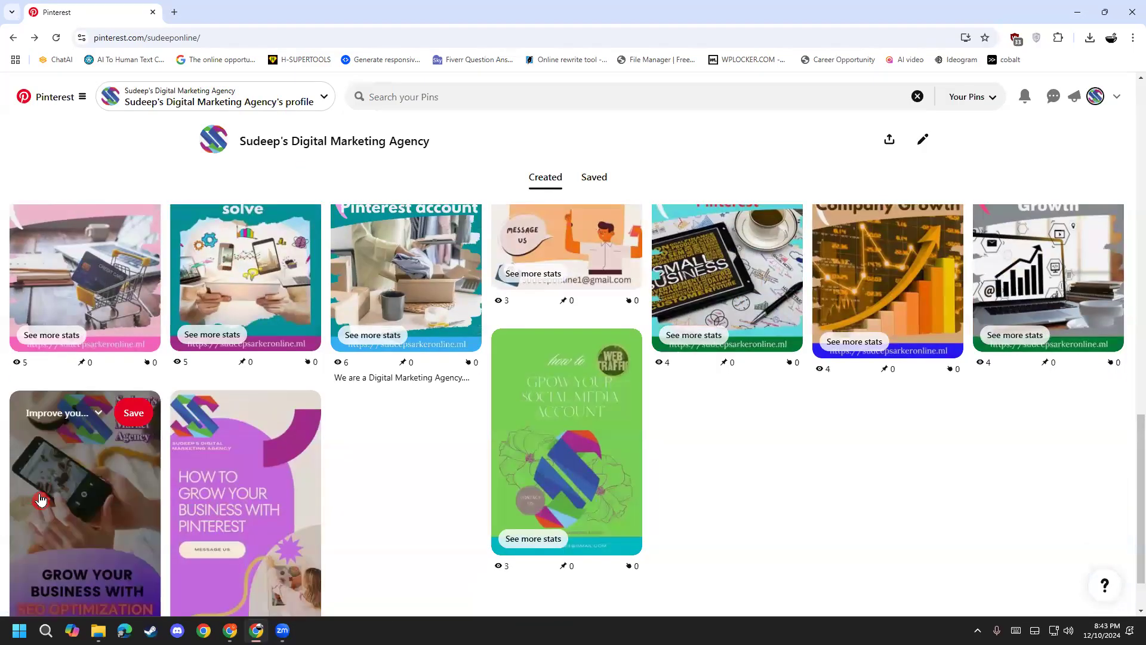
{"action": "scroll", "coordinate": [714, 503], "scroll_direction": "up", "scroll_amount": 6}
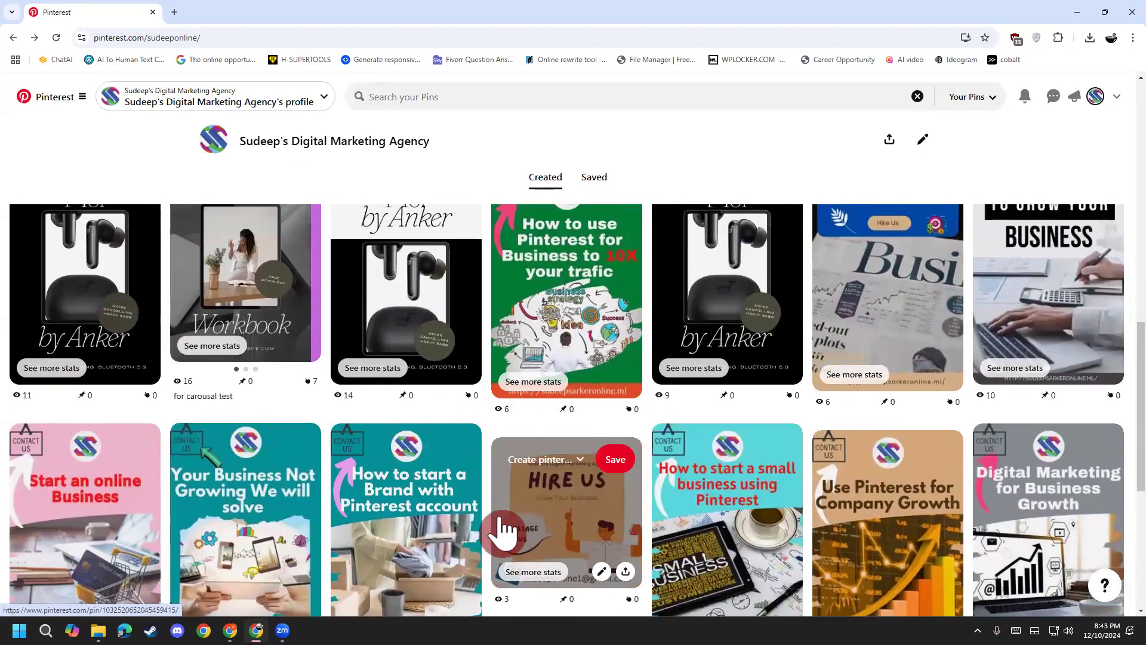
{"action": "scroll", "coordinate": [470, 526], "scroll_direction": "up", "scroll_amount": 2}
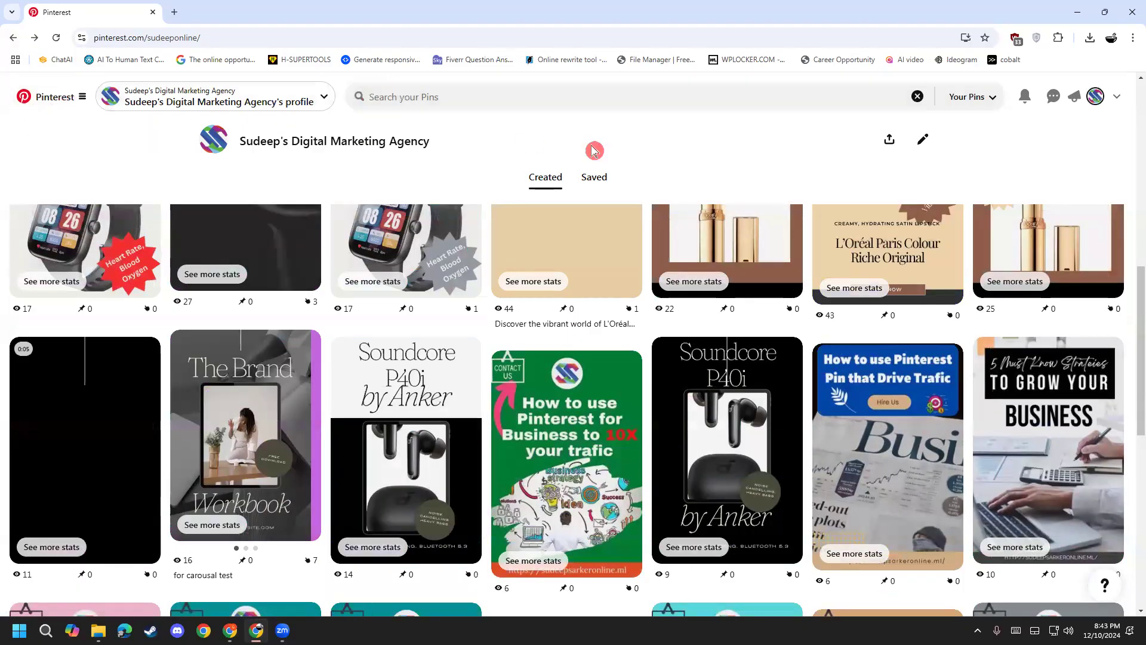
{"action": "left_click", "coordinate": [500, 101]}
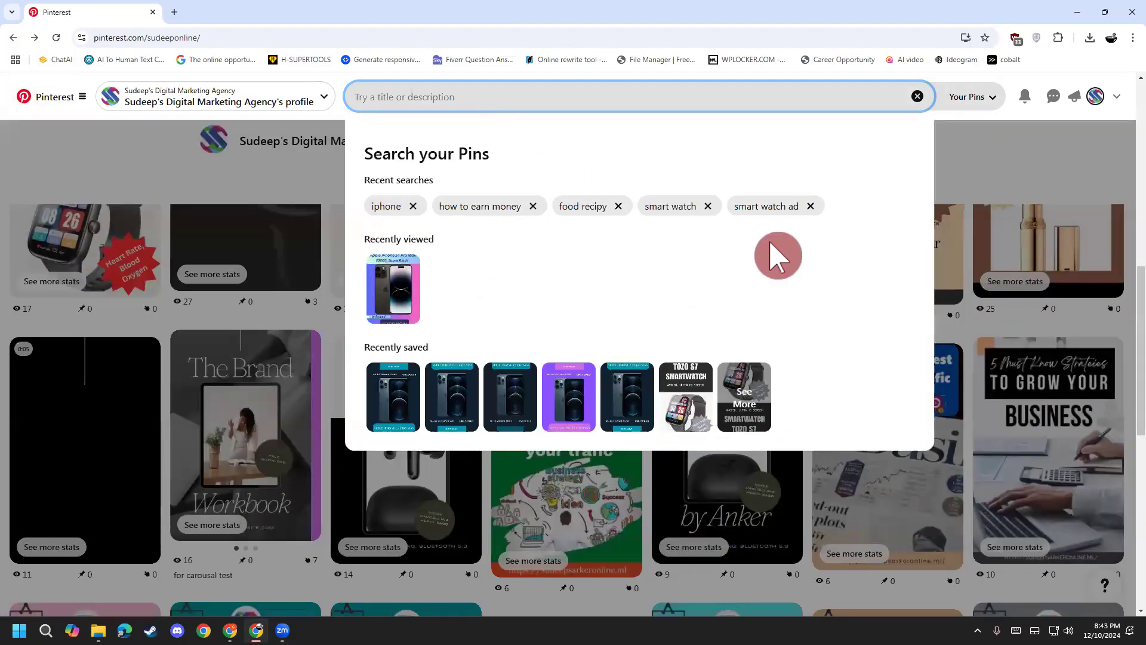
{"action": "left_click", "coordinate": [588, 206]}
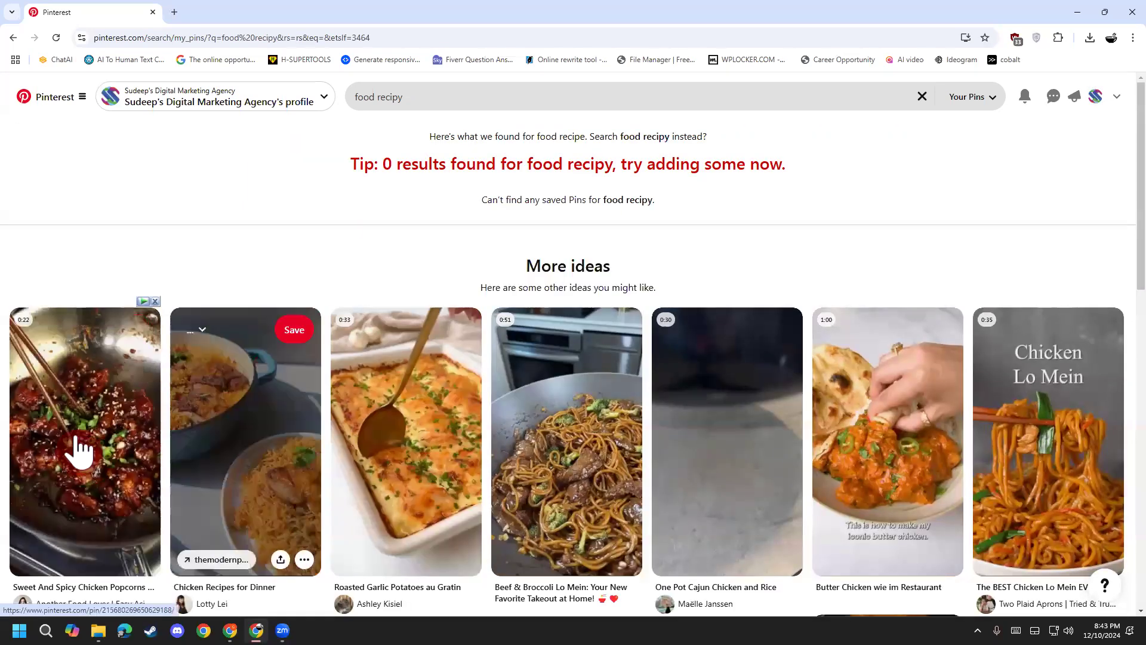
{"action": "left_click", "coordinate": [77, 451]}
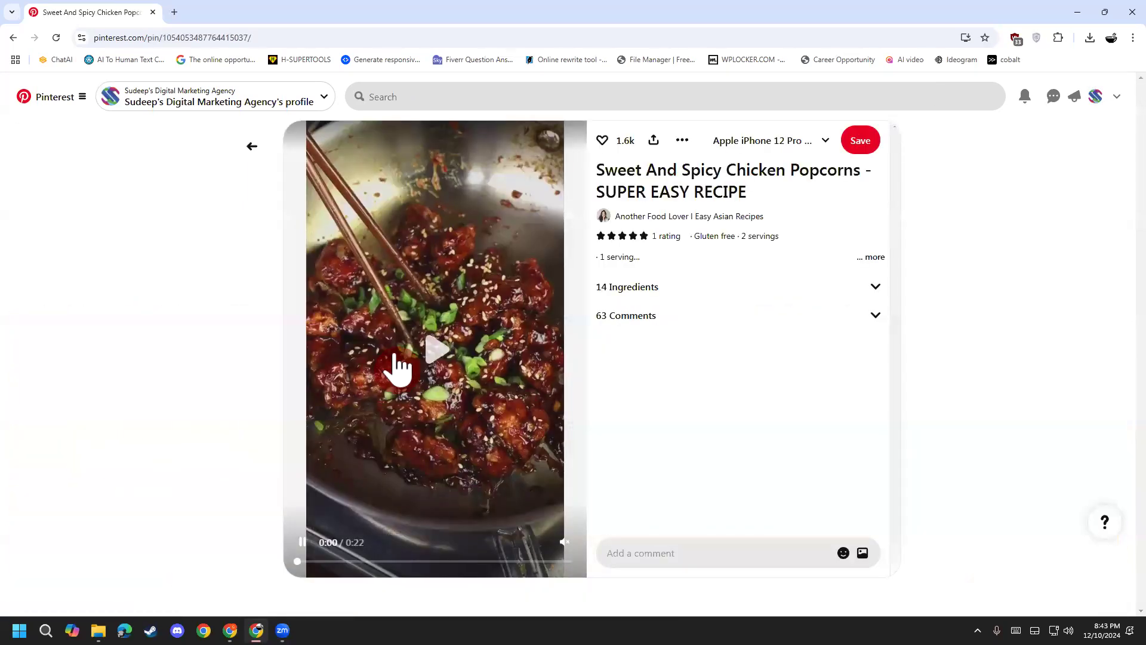
{"action": "left_click", "coordinate": [438, 361]}
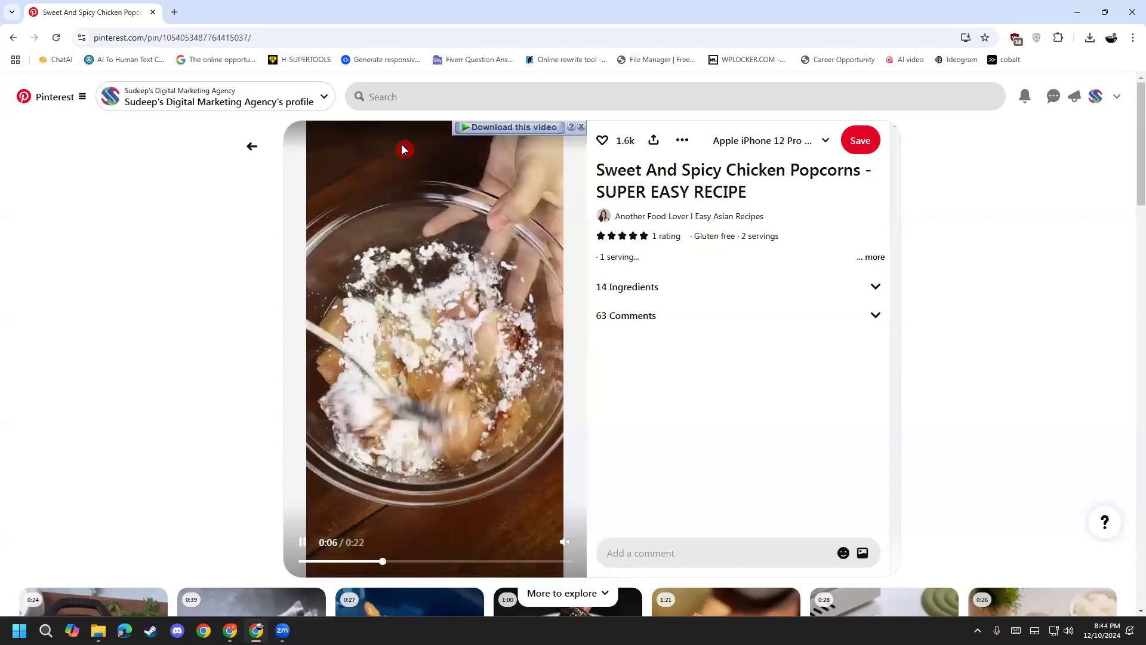
{"action": "left_click", "coordinate": [411, 389]}
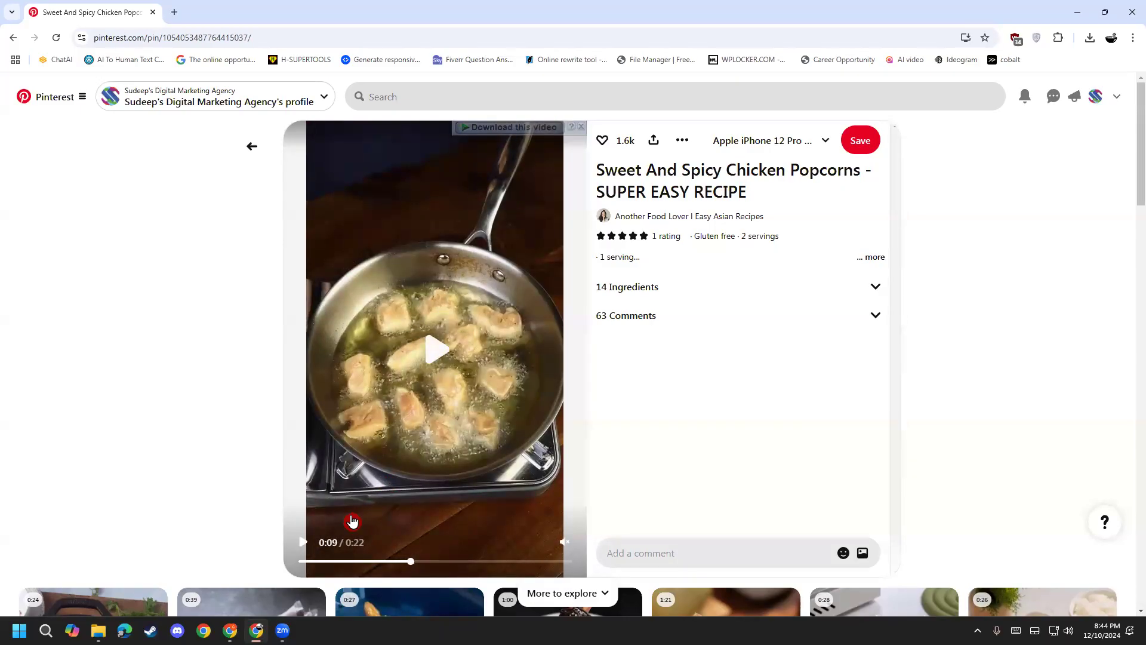
{"action": "left_click", "coordinate": [252, 146]}
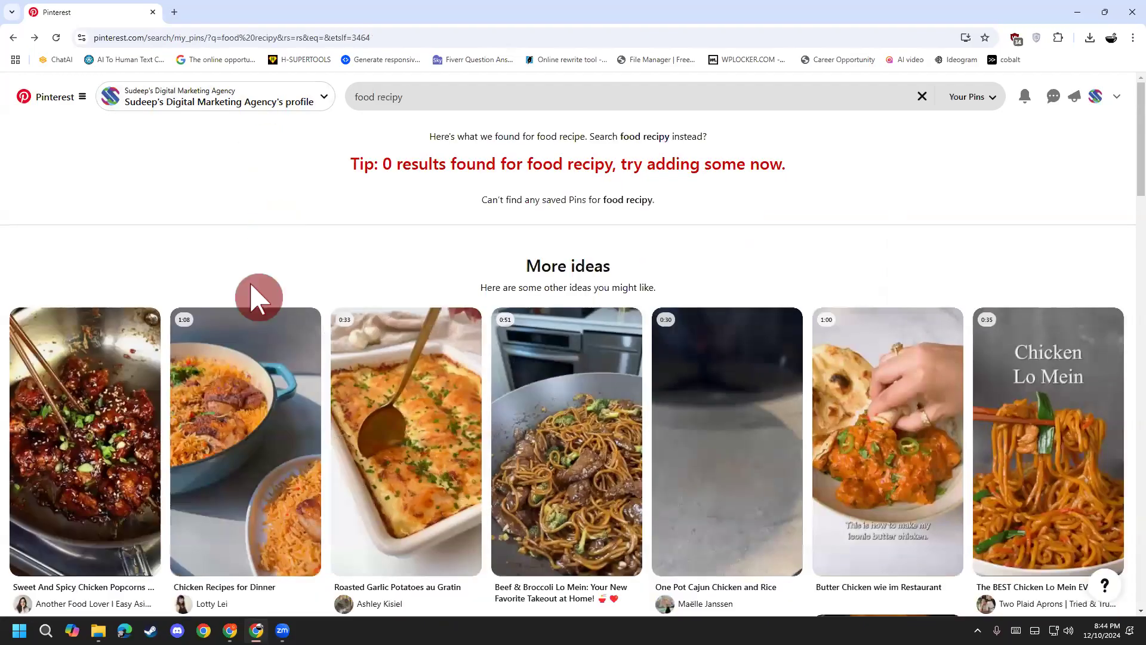
Step: Open the Nacho Cheese Beef Wrap pin's recipes.taskuptools.com source in a new tab, then return to the results
{"action": "scroll", "coordinate": [120, 501], "scroll_direction": "down", "scroll_amount": 6}
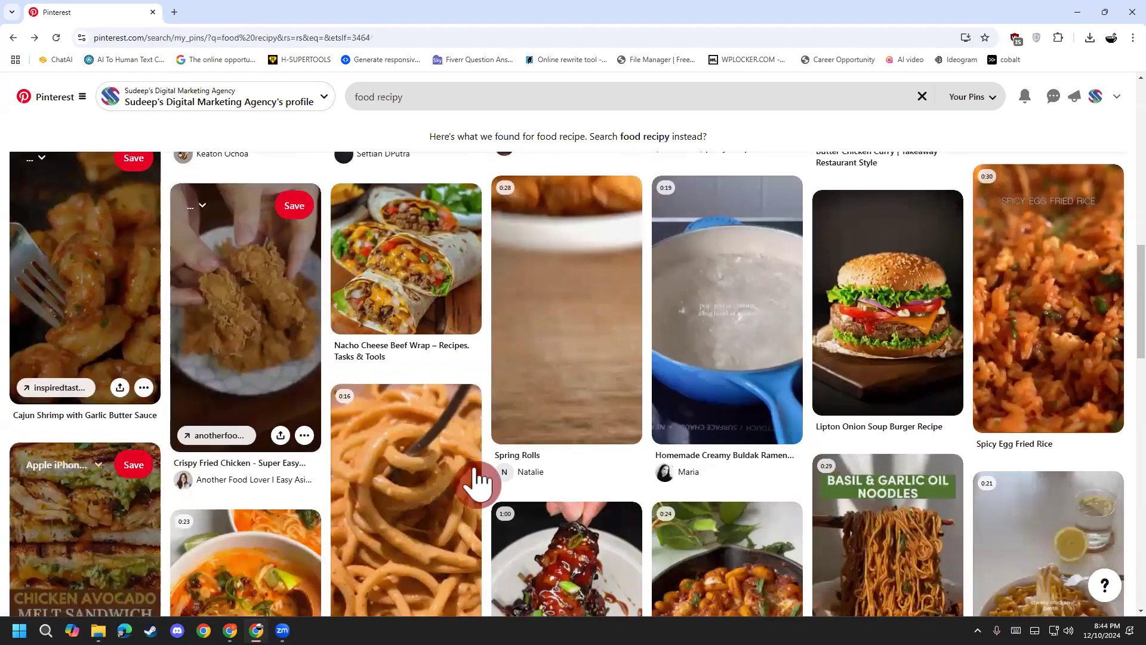
{"action": "left_click", "coordinate": [410, 253]}
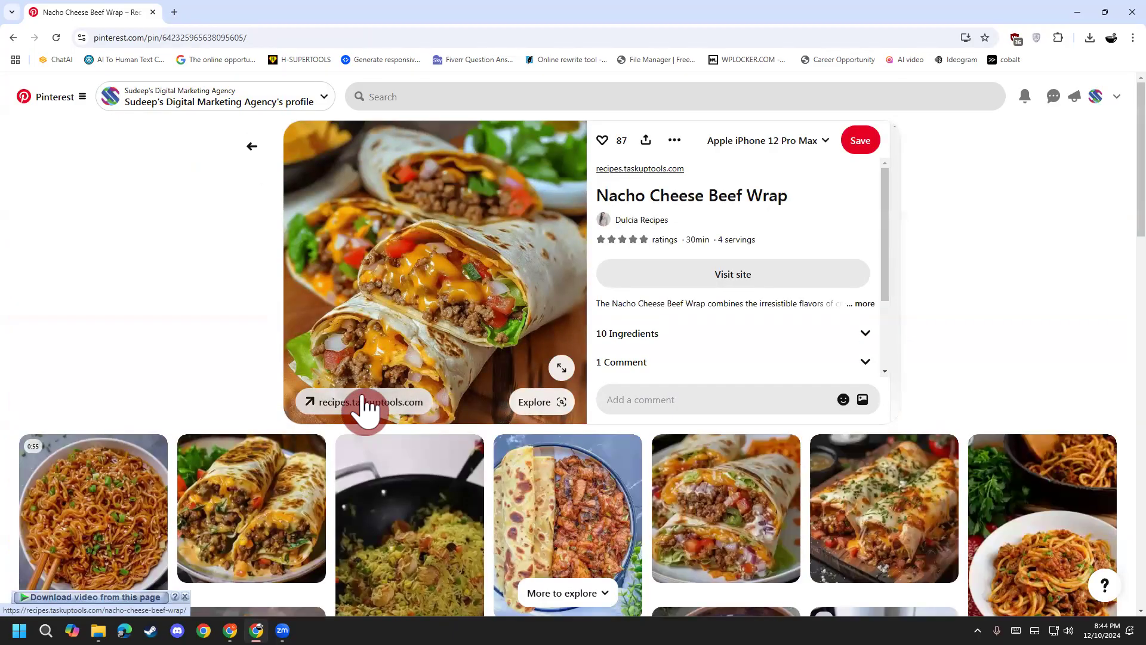
{"action": "left_click", "coordinate": [364, 403]}
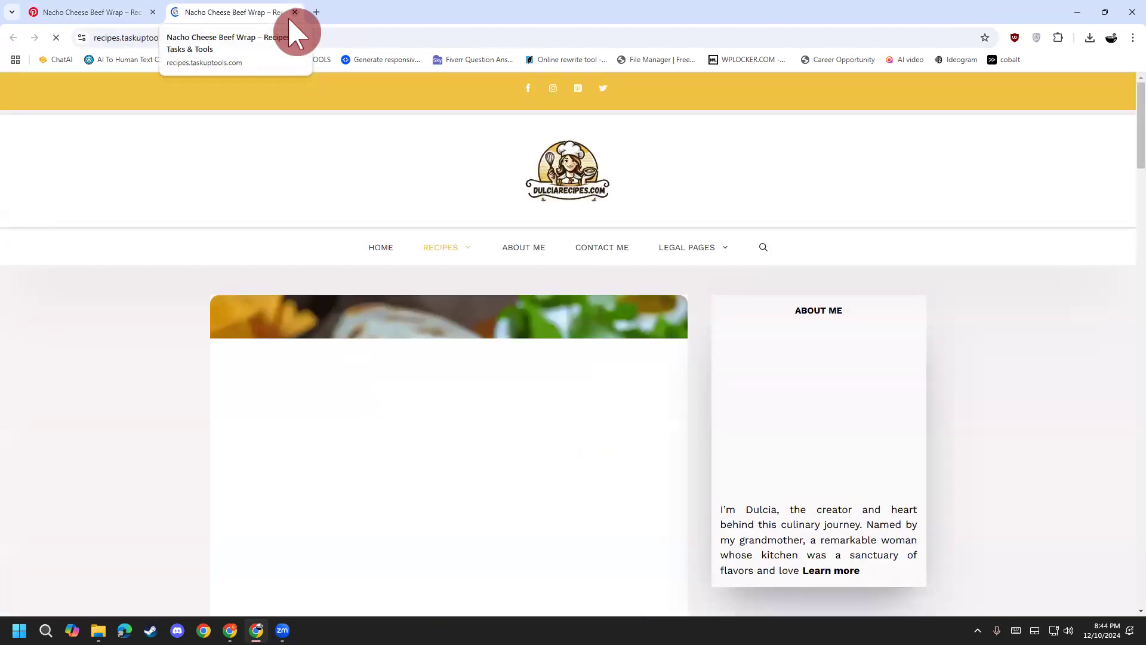
{"action": "left_click", "coordinate": [122, 13]}
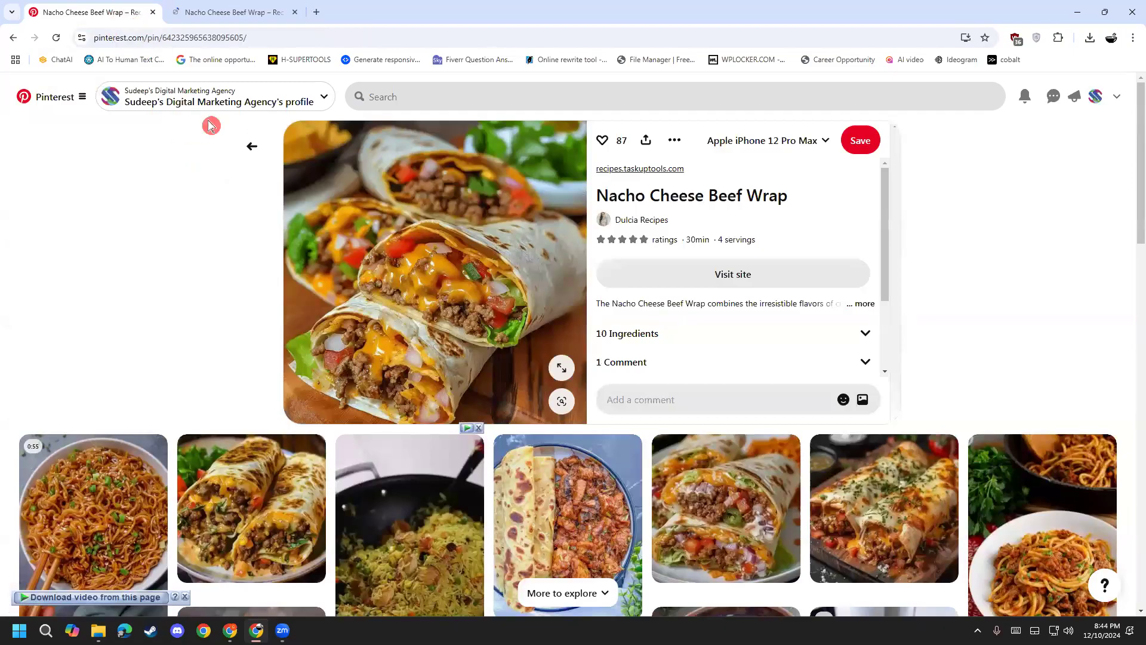
{"action": "left_click", "coordinate": [255, 156]}
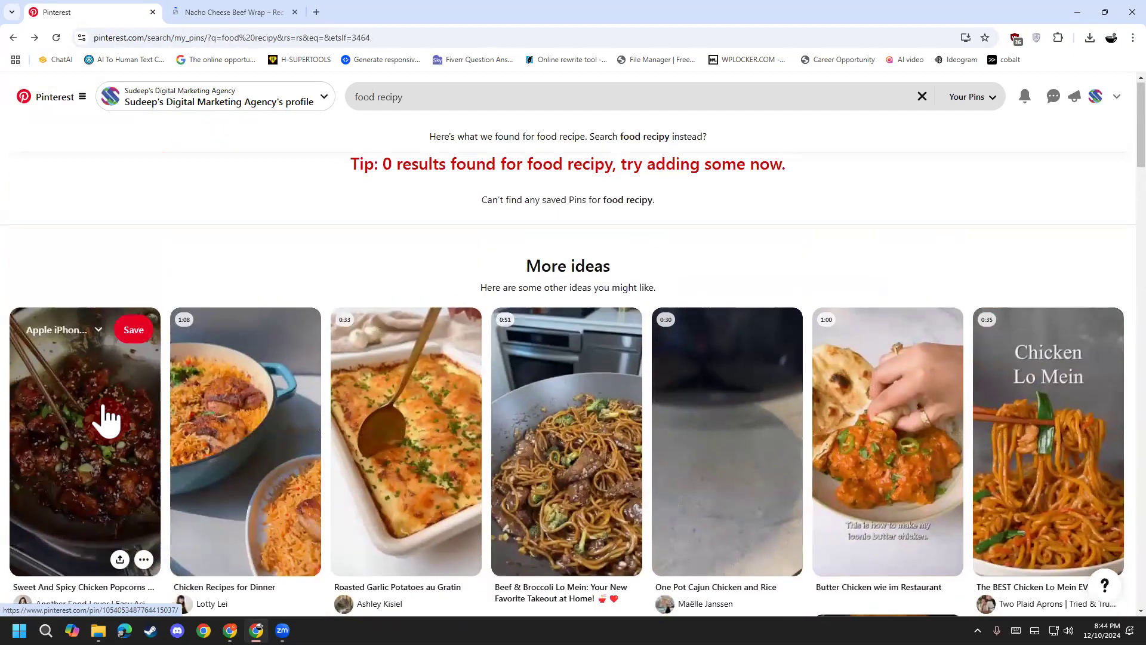
Step: Reopen the Sweet And Spicy Chicken Popcorns pin, play and pause its video, then go back
{"action": "left_click", "coordinate": [106, 420]}
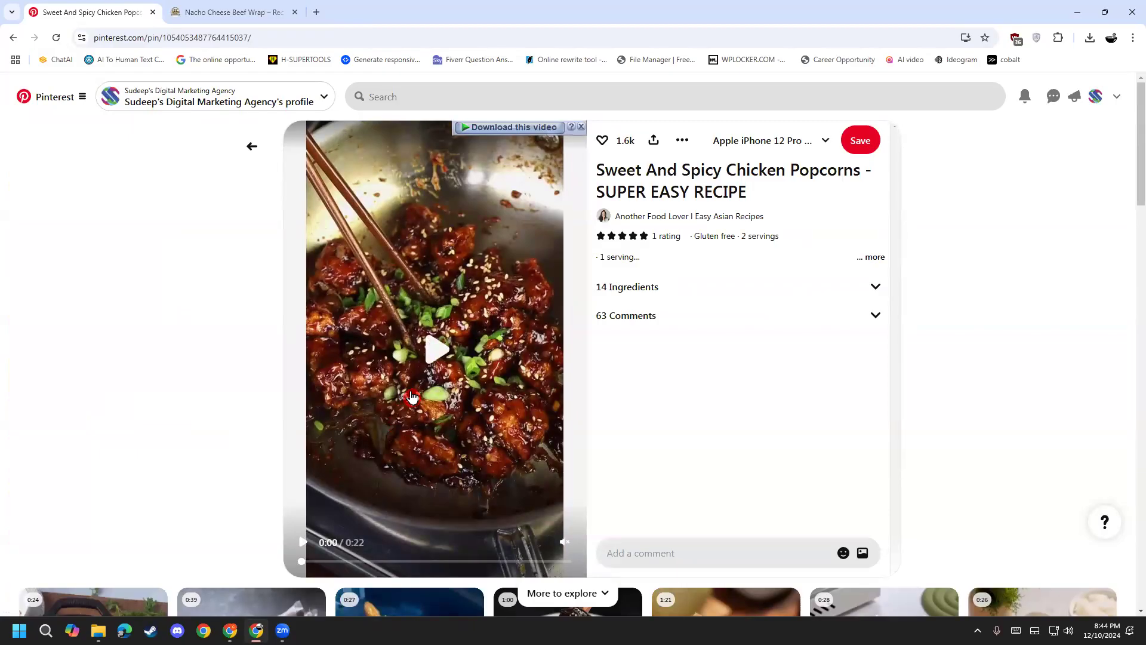
{"action": "left_click", "coordinate": [398, 469]}
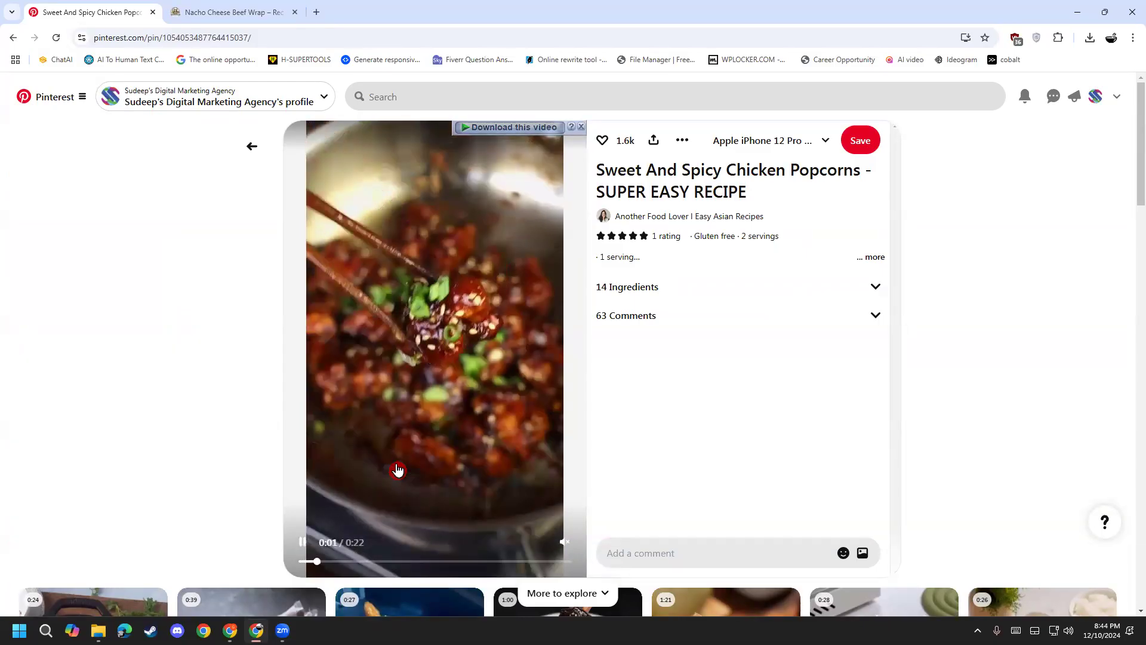
{"action": "left_click", "coordinate": [398, 470]}
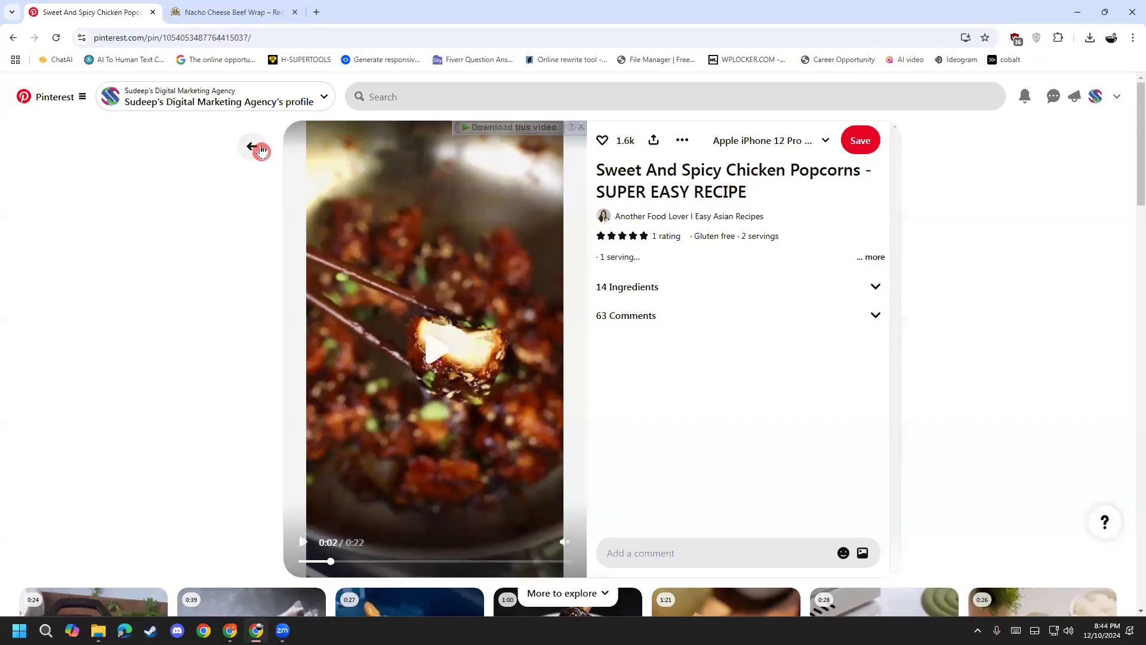
{"action": "left_click", "coordinate": [261, 150]}
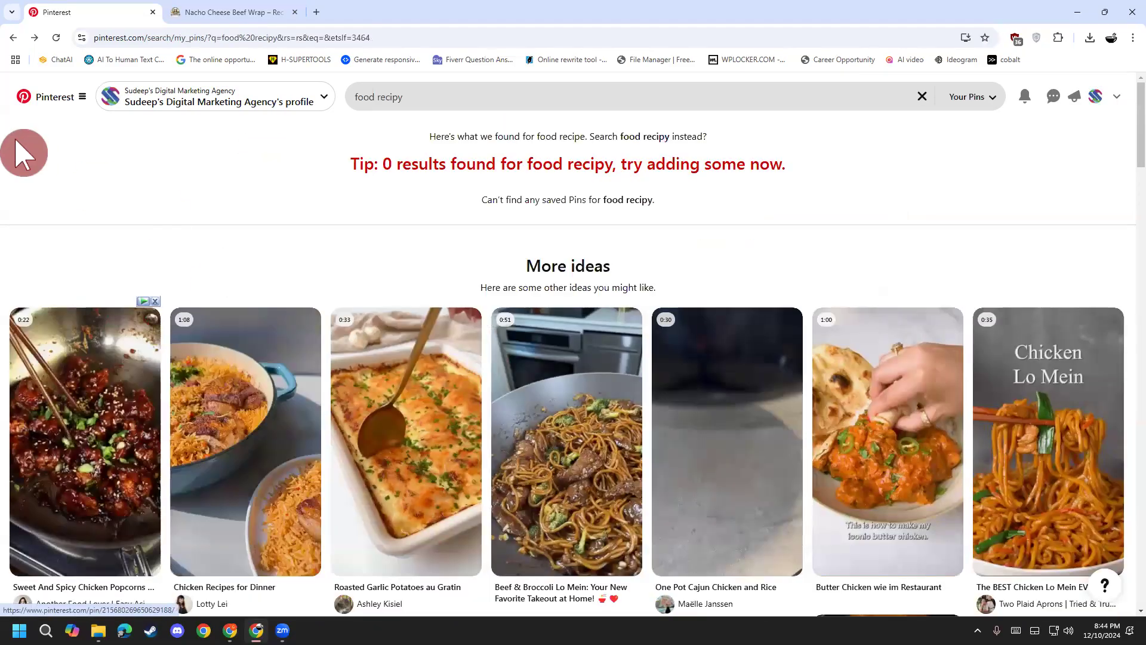
Step: Glance at the recipe website tab, then reopen the Nacho Cheese Beef Wrap pin and return to results
{"action": "left_click", "coordinate": [210, 14]}
{"action": "left_click", "coordinate": [65, 13]}
{"action": "scroll", "coordinate": [134, 540], "scroll_direction": "down", "scroll_amount": 1}
{"action": "scroll", "coordinate": [135, 540], "scroll_direction": "down", "scroll_amount": 12}
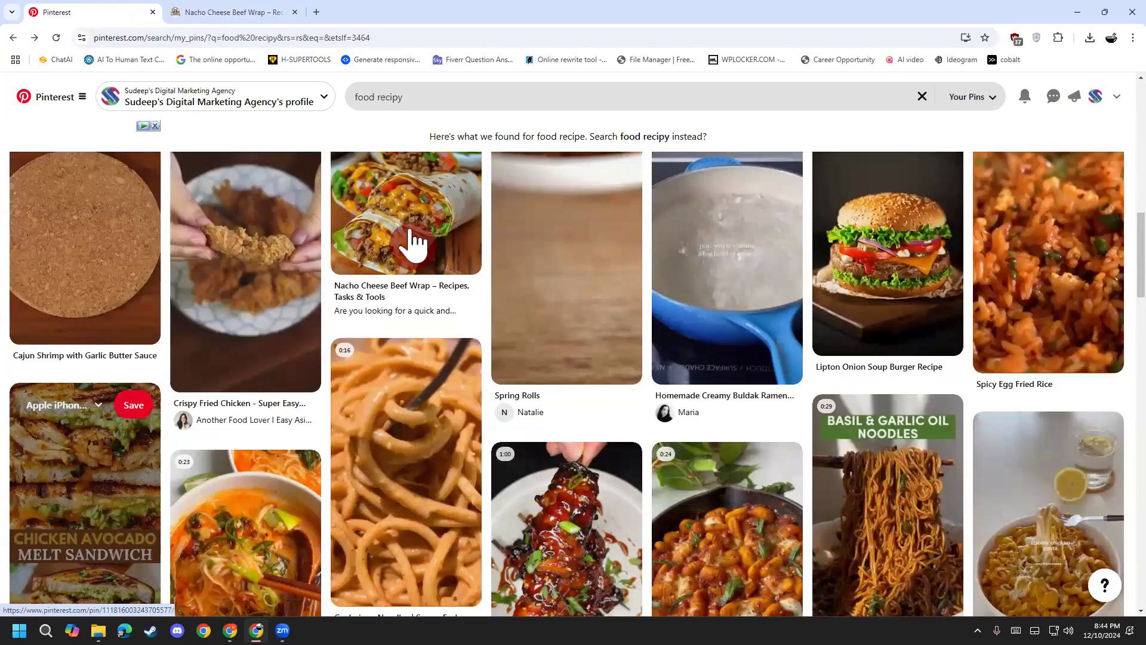
{"action": "left_click", "coordinate": [410, 230]}
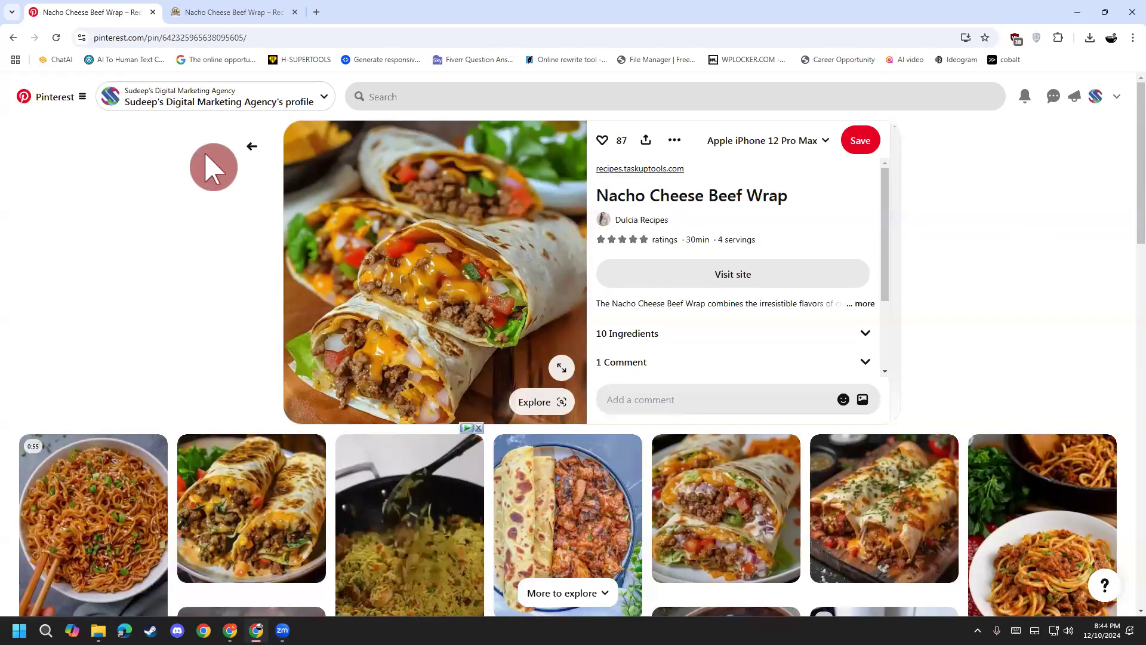
{"action": "left_click", "coordinate": [250, 150]}
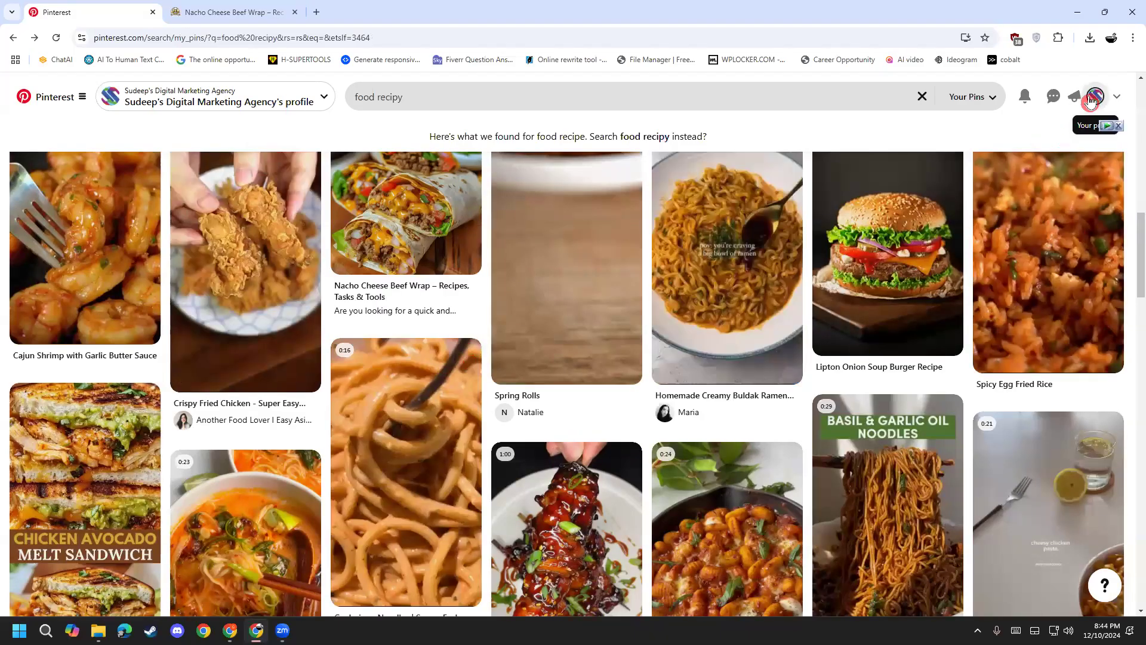
Step: Go to the business account's profile page and scroll through its created pins
{"action": "left_click", "coordinate": [1096, 96]}
{"action": "scroll", "coordinate": [350, 494], "scroll_direction": "down", "scroll_amount": 8}
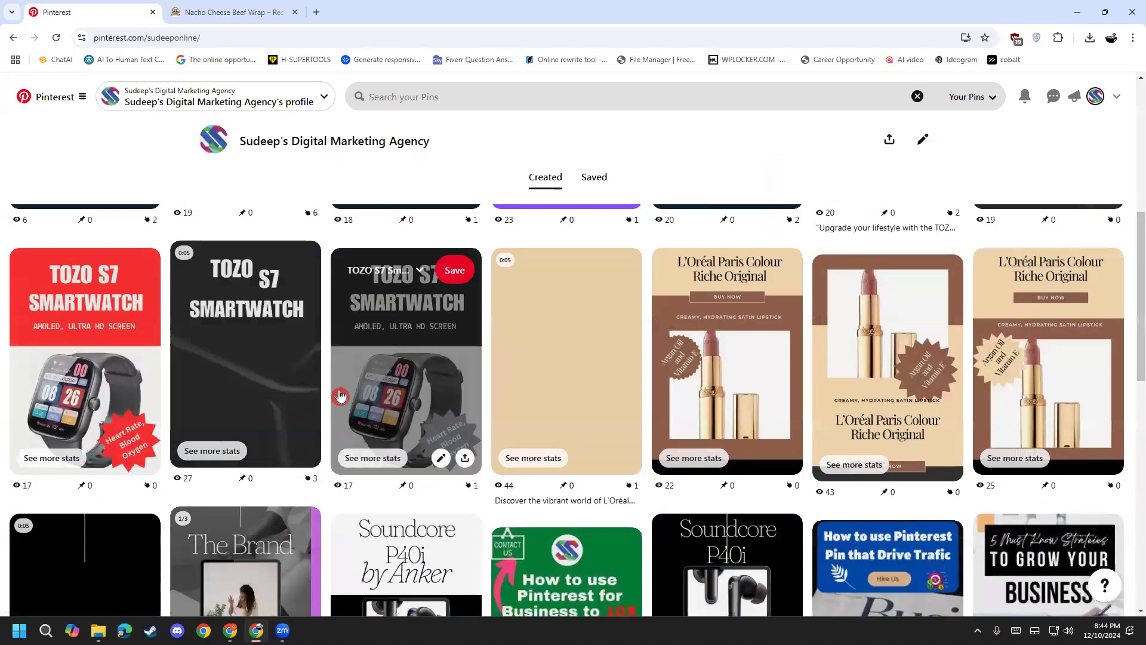
{"action": "scroll", "coordinate": [851, 291], "scroll_direction": "down", "scroll_amount": 3}
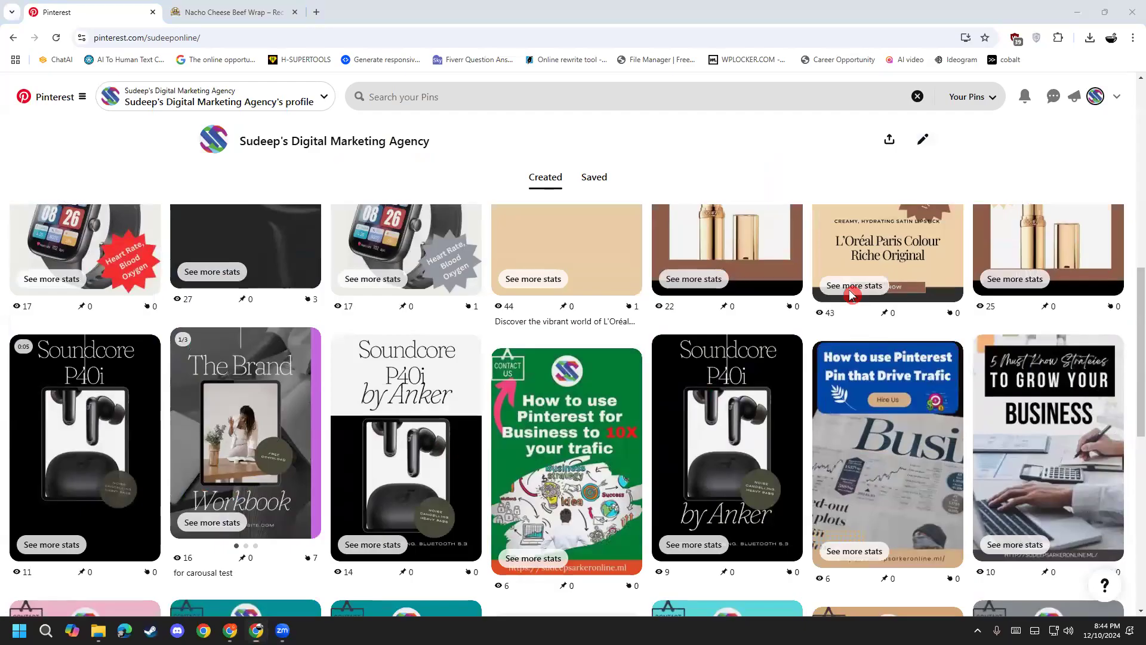
{"action": "scroll", "coordinate": [566, 442], "scroll_direction": "up", "scroll_amount": 5}
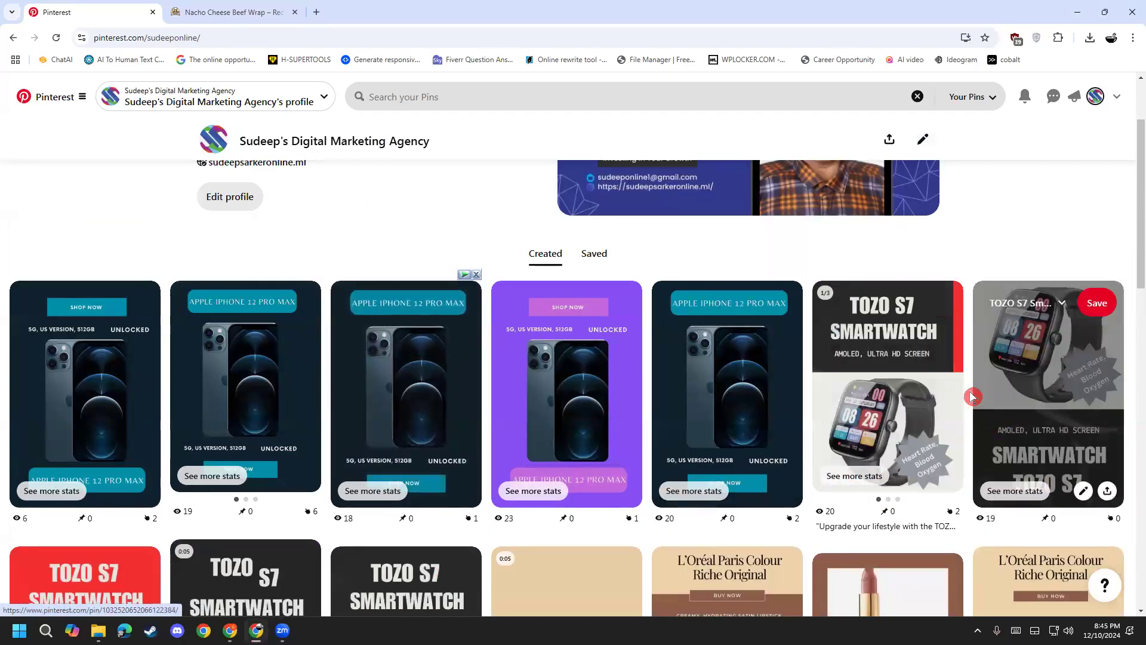
Step: Flip the TOZO carousel pin through its slides and back, then open the account options menu
{"action": "left_click", "coordinate": [955, 386]}
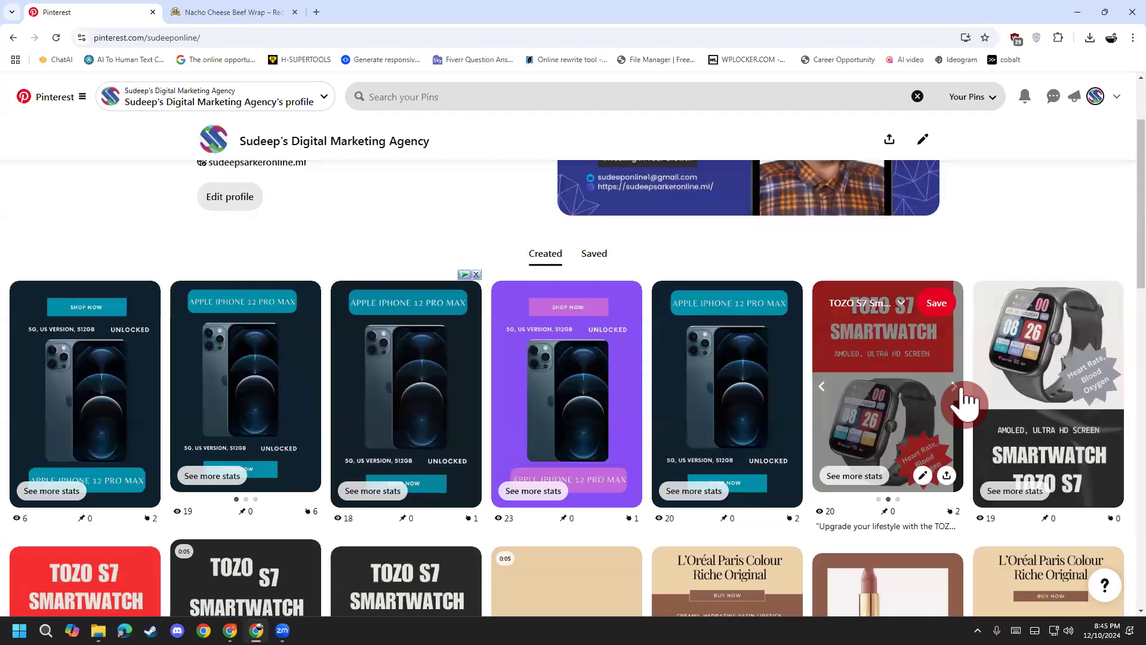
{"action": "double_click", "coordinate": [822, 386]}
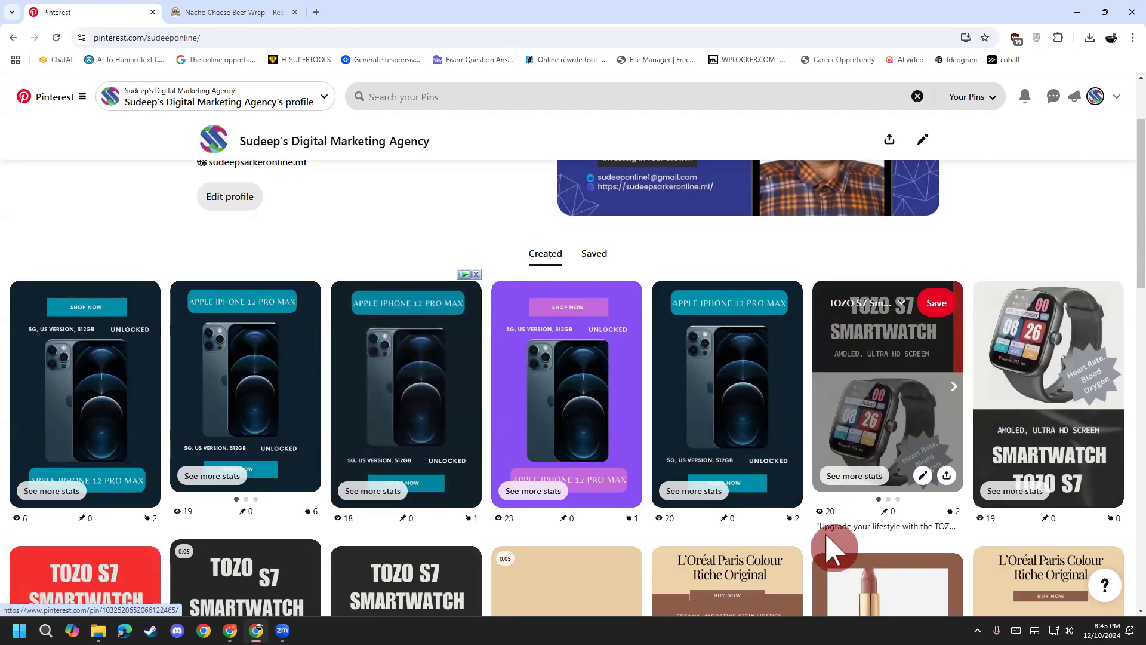
{"action": "left_click", "coordinate": [952, 394]}
{"action": "left_click", "coordinate": [958, 395]}
{"action": "left_click", "coordinate": [822, 401]}
{"action": "left_click", "coordinate": [823, 402]}
{"action": "left_click", "coordinate": [824, 400]}
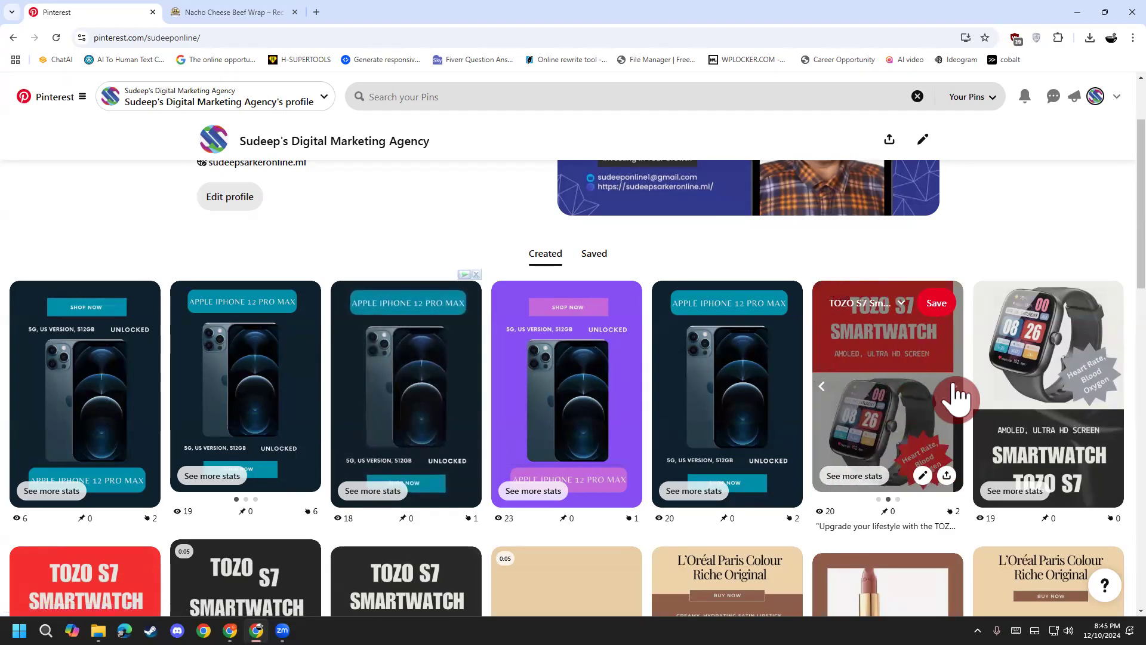
{"action": "left_click", "coordinate": [825, 398]}
{"action": "left_click", "coordinate": [826, 400]}
{"action": "left_click", "coordinate": [821, 393]}
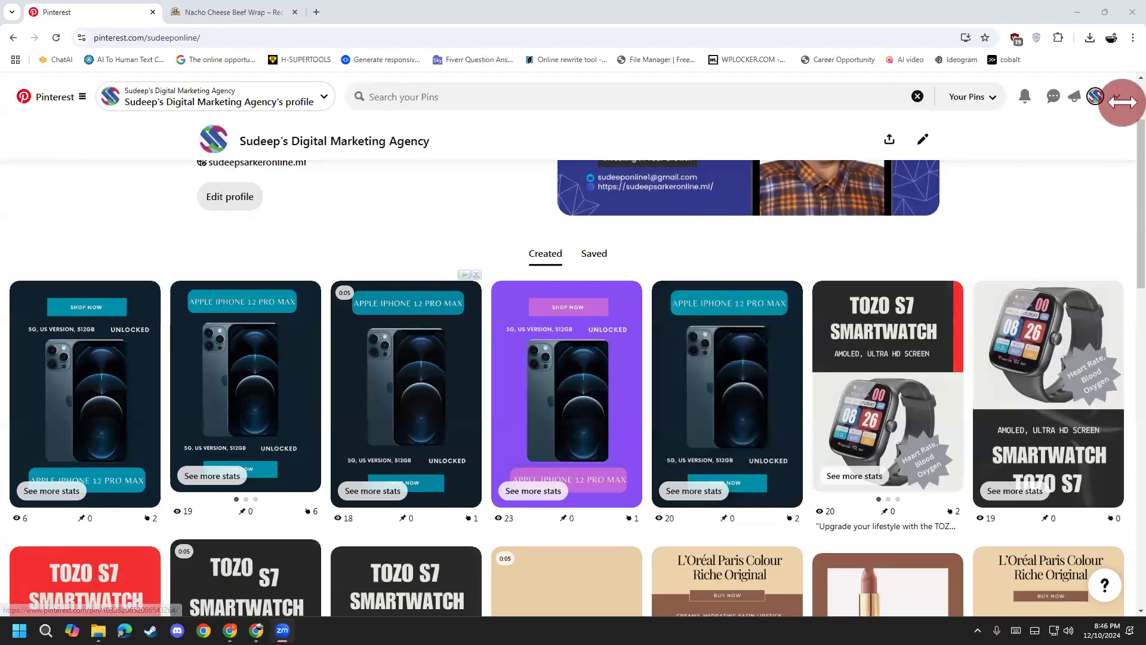
{"action": "left_click", "coordinate": [1096, 103]}
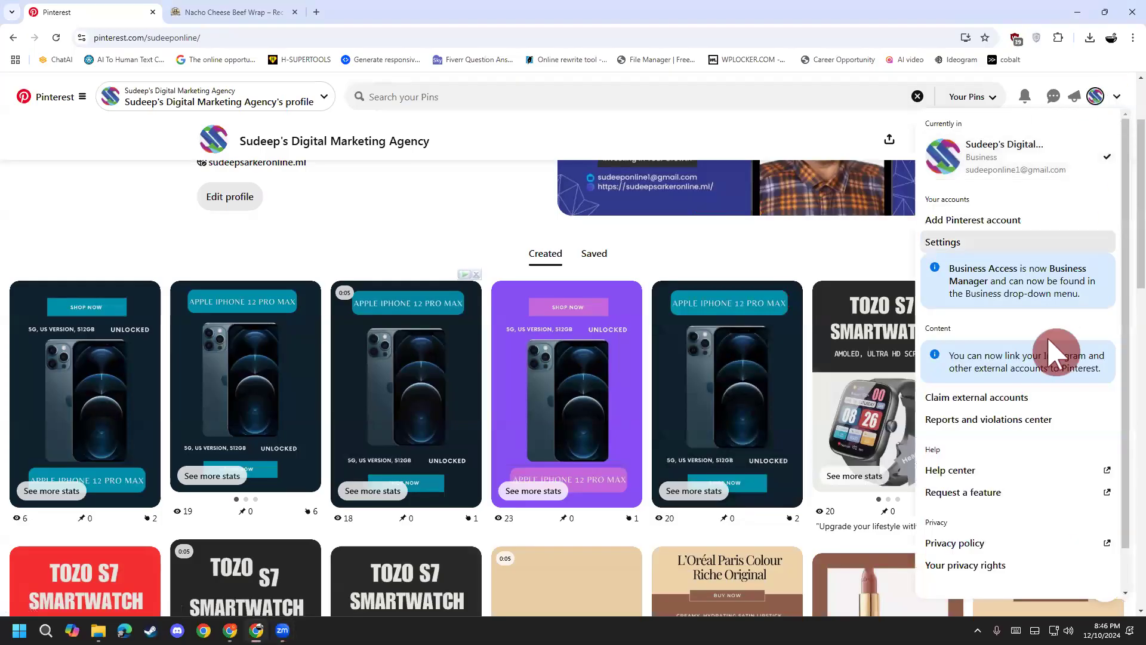
Step: Open Settings, view Account management, then return to the profile editing page
{"action": "scroll", "coordinate": [989, 454], "scroll_direction": "up", "scroll_amount": 2}
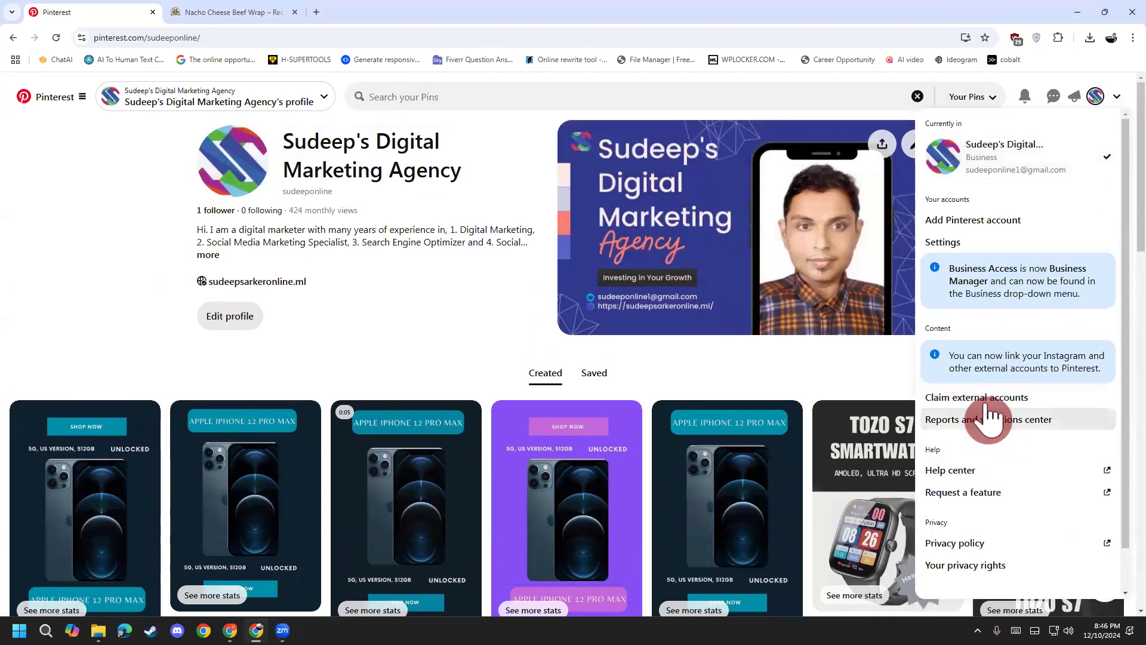
{"action": "left_click", "coordinate": [988, 253]}
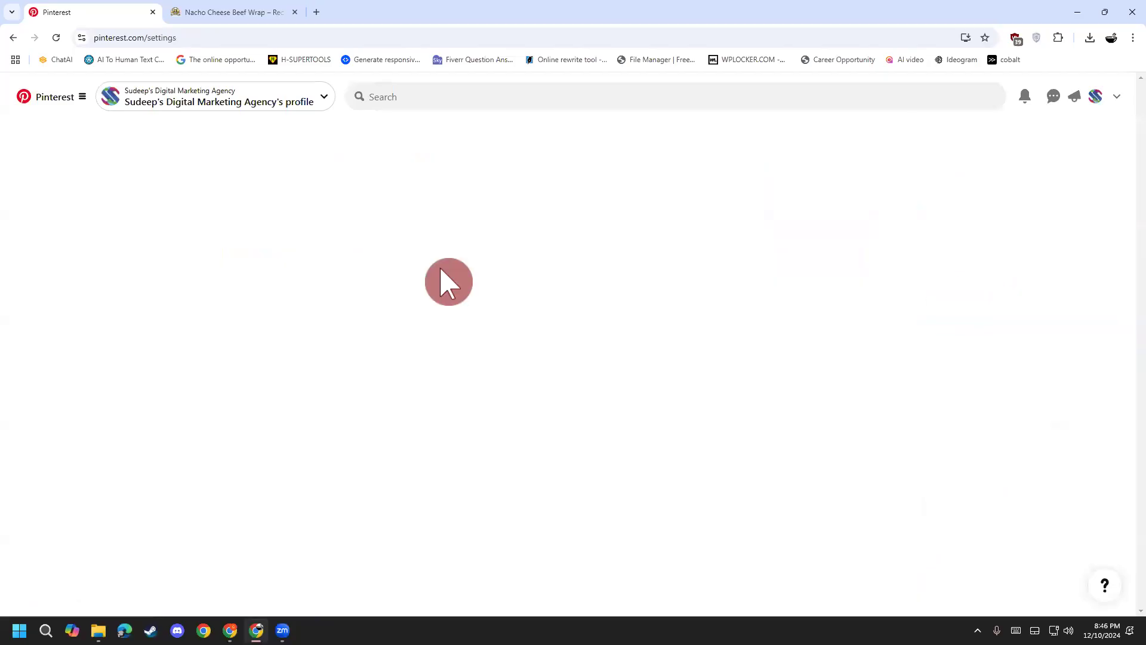
{"action": "left_click", "coordinate": [70, 185]}
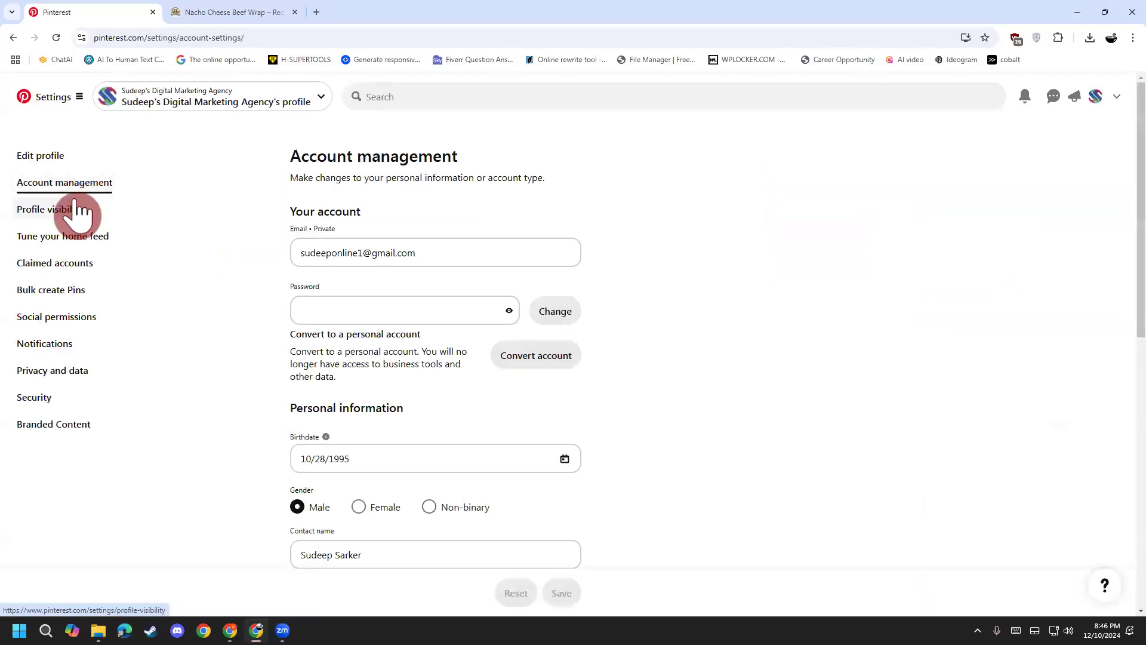
{"action": "left_click", "coordinate": [59, 156]}
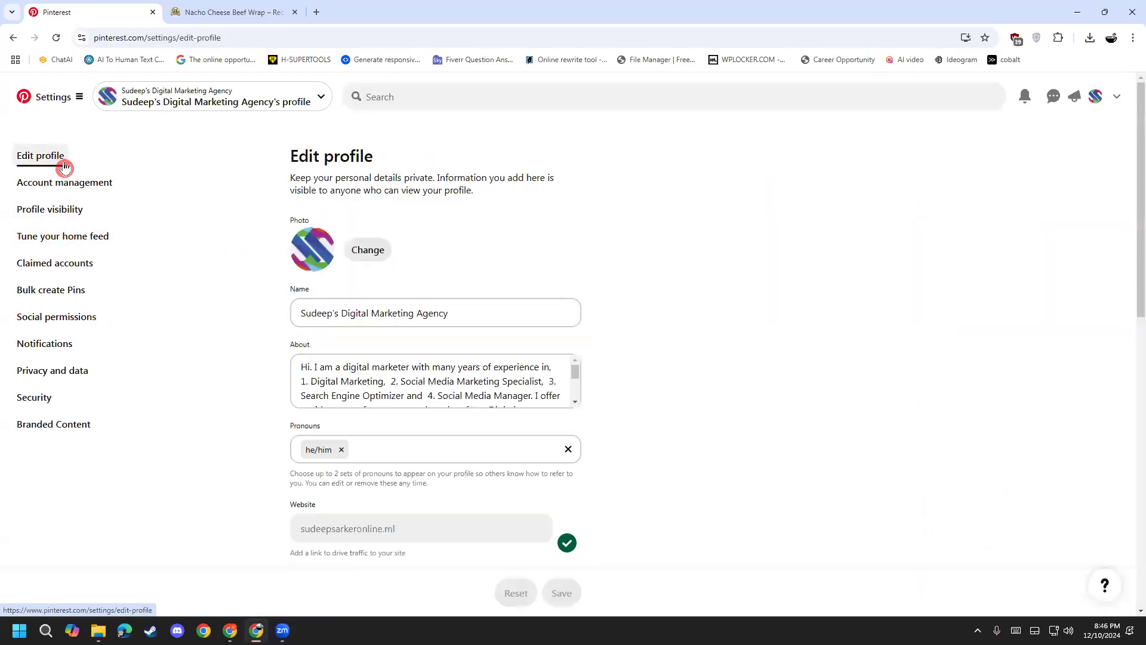
{"action": "scroll", "coordinate": [281, 388], "scroll_direction": "down", "scroll_amount": 5}
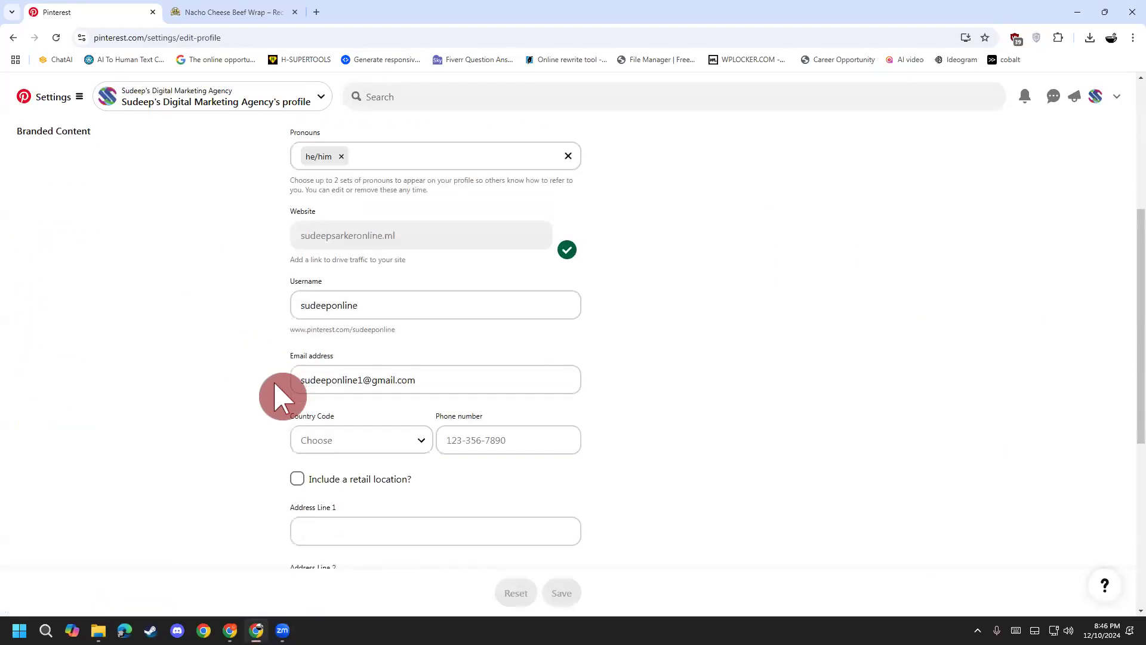
{"action": "scroll", "coordinate": [203, 418], "scroll_direction": "up", "scroll_amount": 5}
Step: Browse Home feed, Claimed accounts, Bulk create Pins, Social permissions, Notifications, Privacy and Profile visibility pages
{"action": "left_click", "coordinate": [49, 237]}
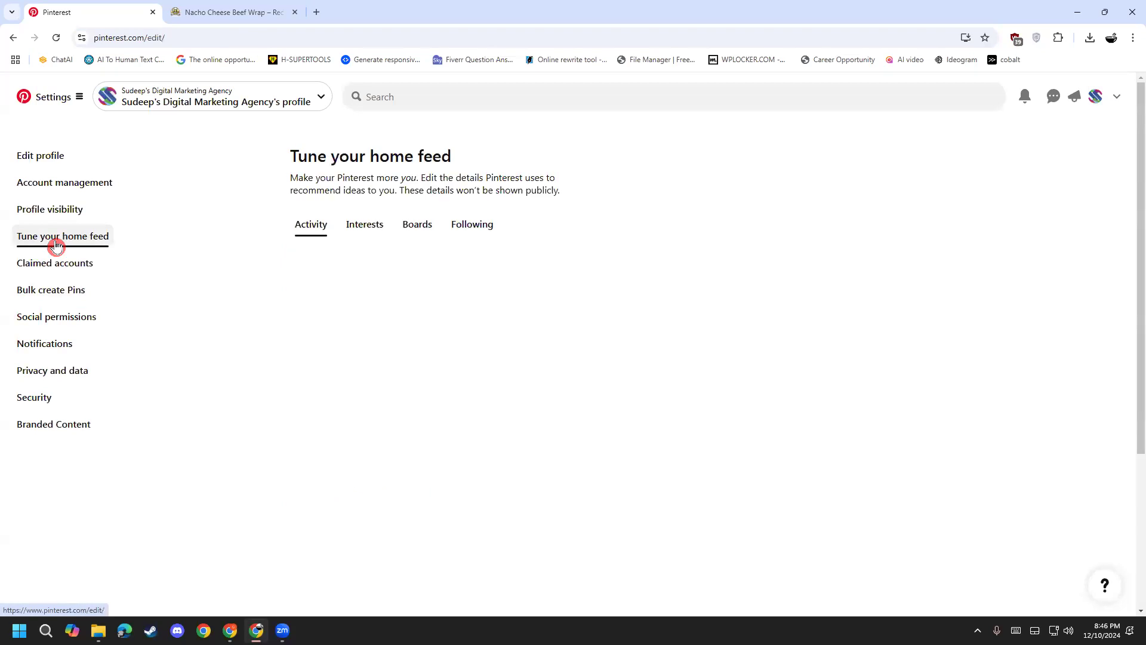
{"action": "left_click", "coordinate": [57, 264]}
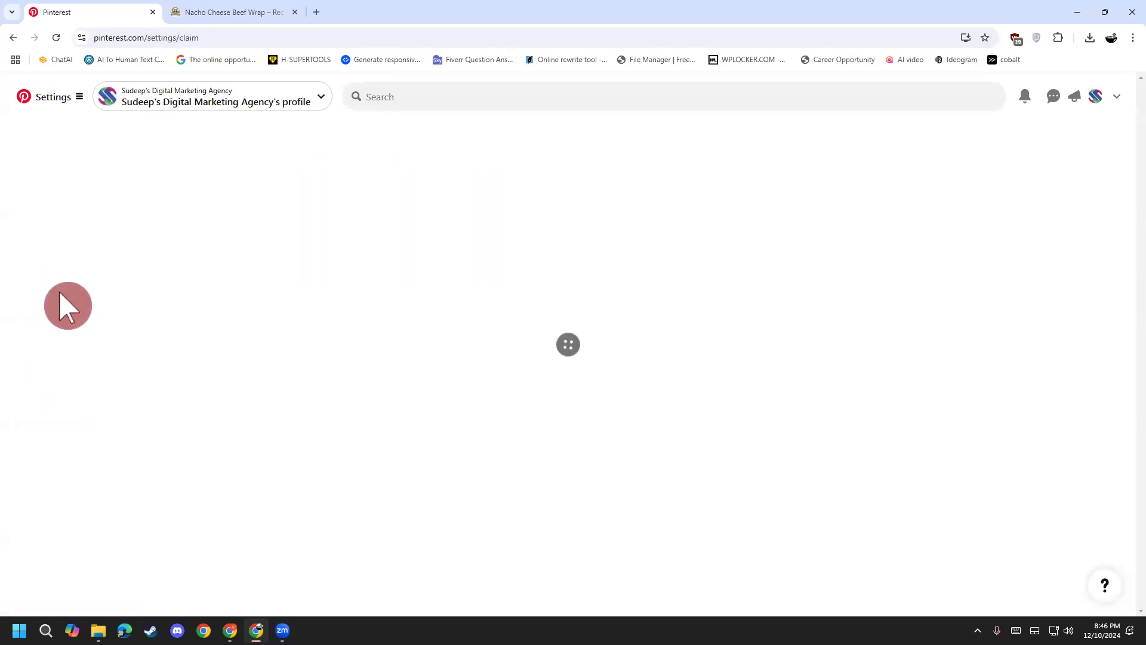
{"action": "left_click", "coordinate": [68, 291]}
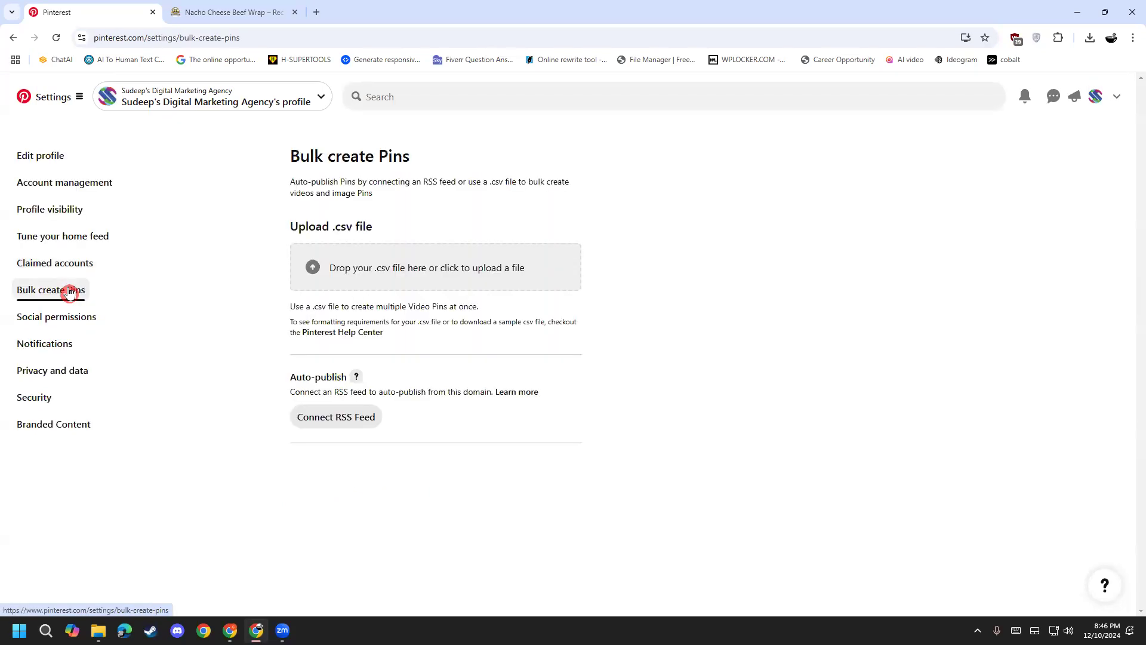
{"action": "left_click", "coordinate": [74, 318]}
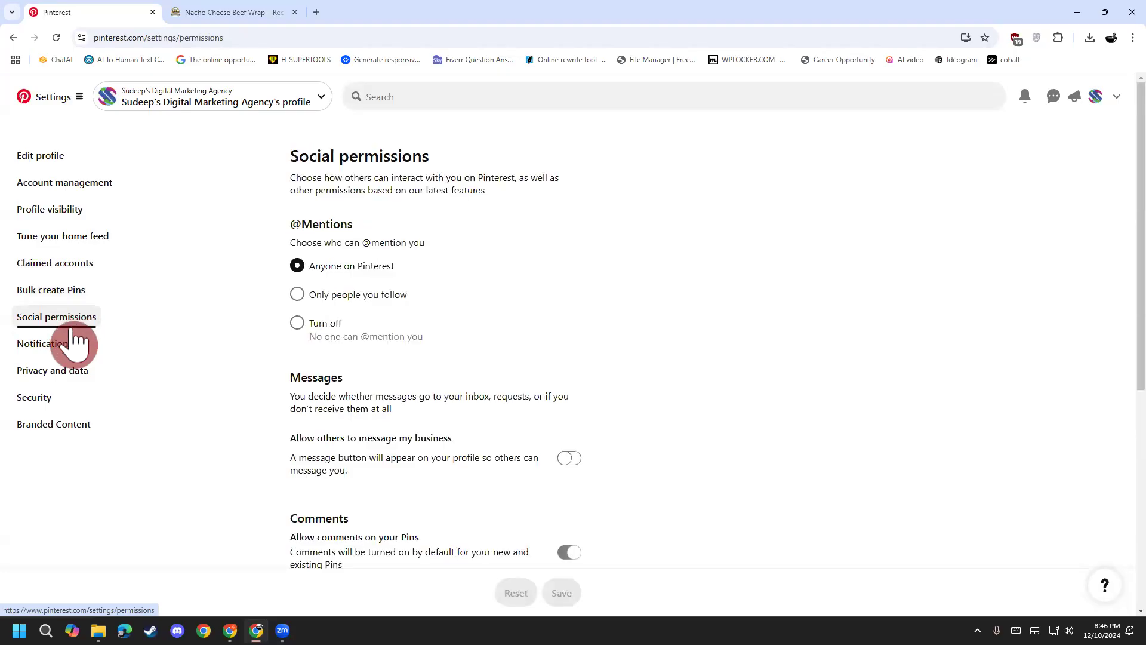
{"action": "left_click", "coordinate": [74, 357]}
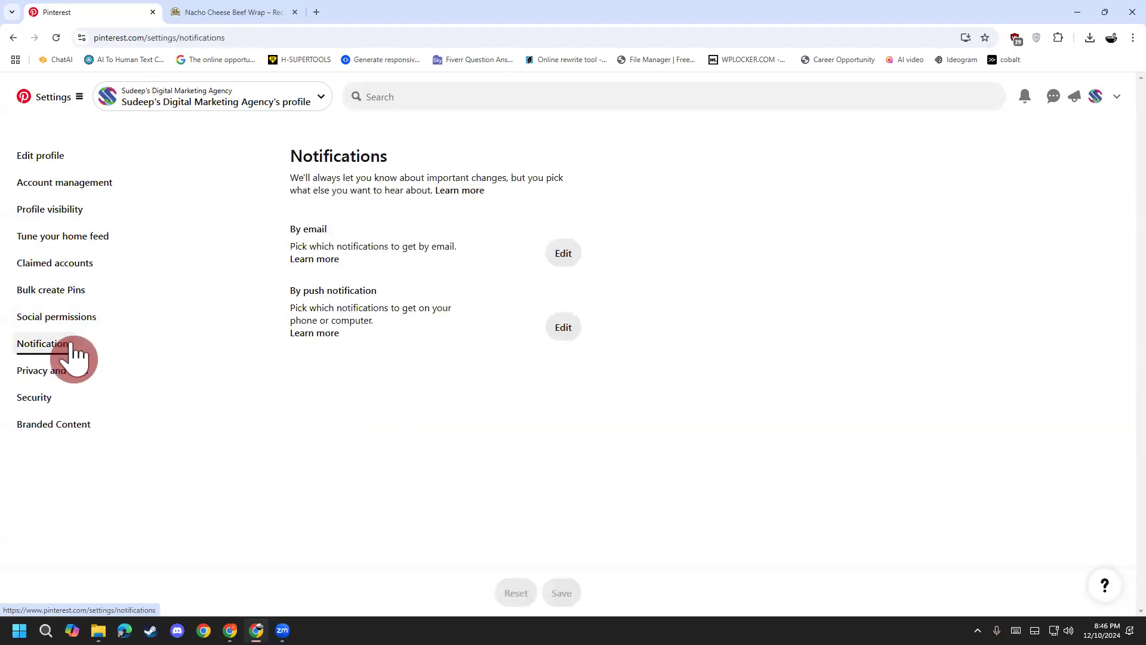
{"action": "left_click", "coordinate": [66, 372]}
{"action": "left_click", "coordinate": [56, 209]}
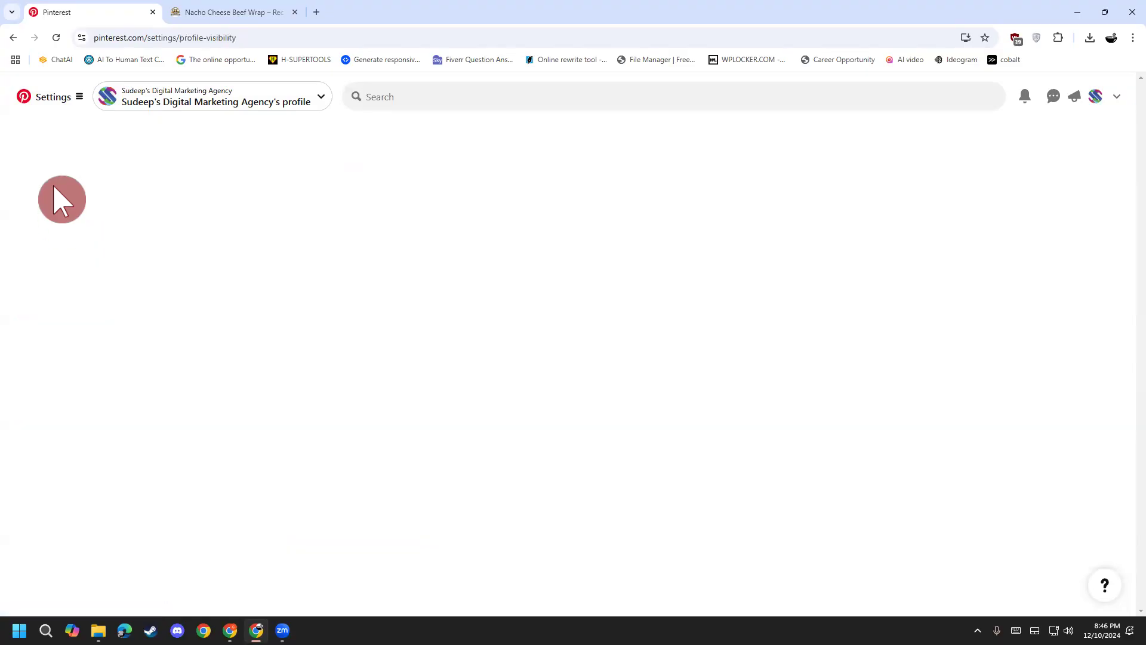
{"action": "left_click", "coordinate": [58, 189]}
Step: Scroll through the Account management page, then return to the business profile
{"action": "scroll", "coordinate": [268, 427], "scroll_direction": "down", "scroll_amount": 5}
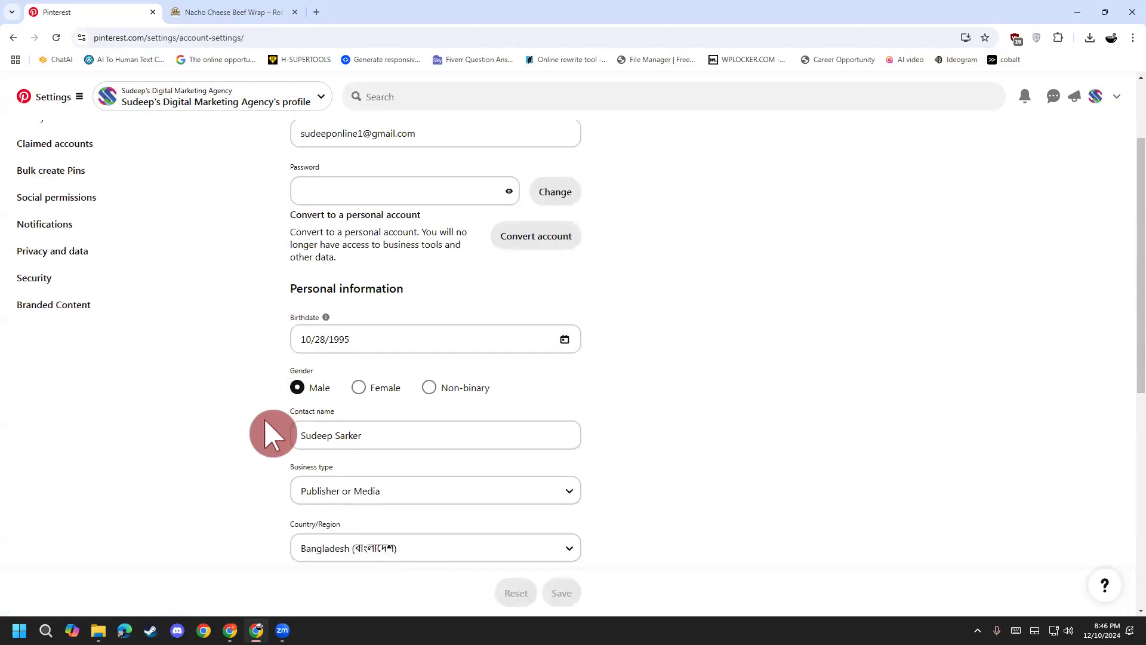
{"action": "scroll", "coordinate": [262, 353], "scroll_direction": "up", "scroll_amount": 5}
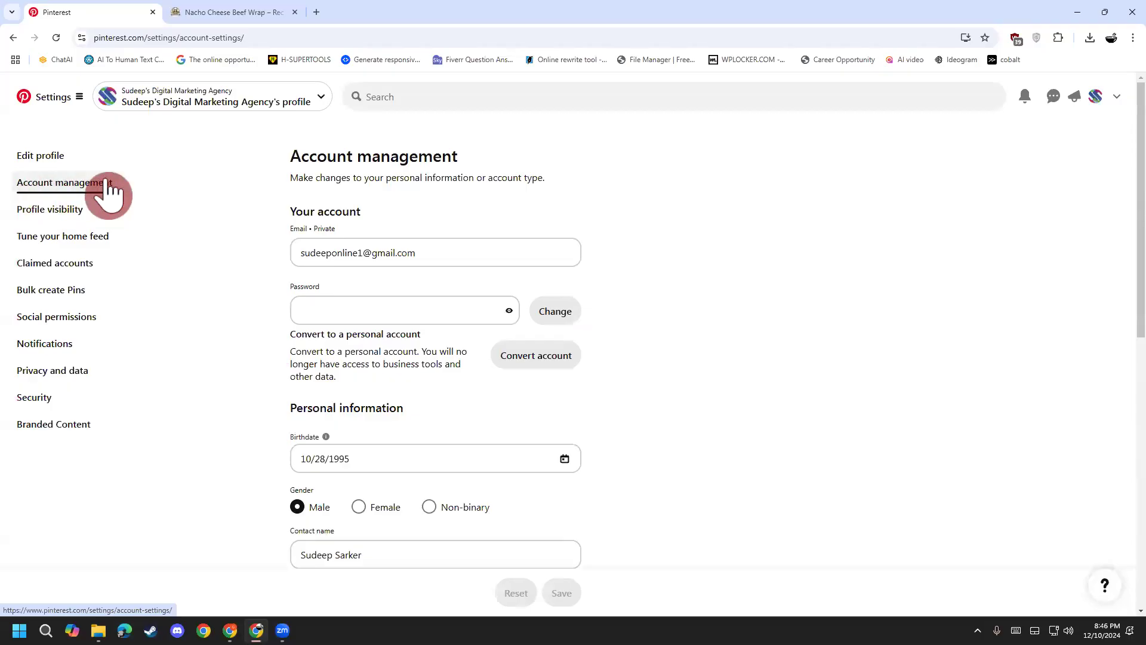
{"action": "scroll", "coordinate": [268, 453], "scroll_direction": "down", "scroll_amount": 1}
{"action": "scroll", "coordinate": [268, 453], "scroll_direction": "down", "scroll_amount": 5}
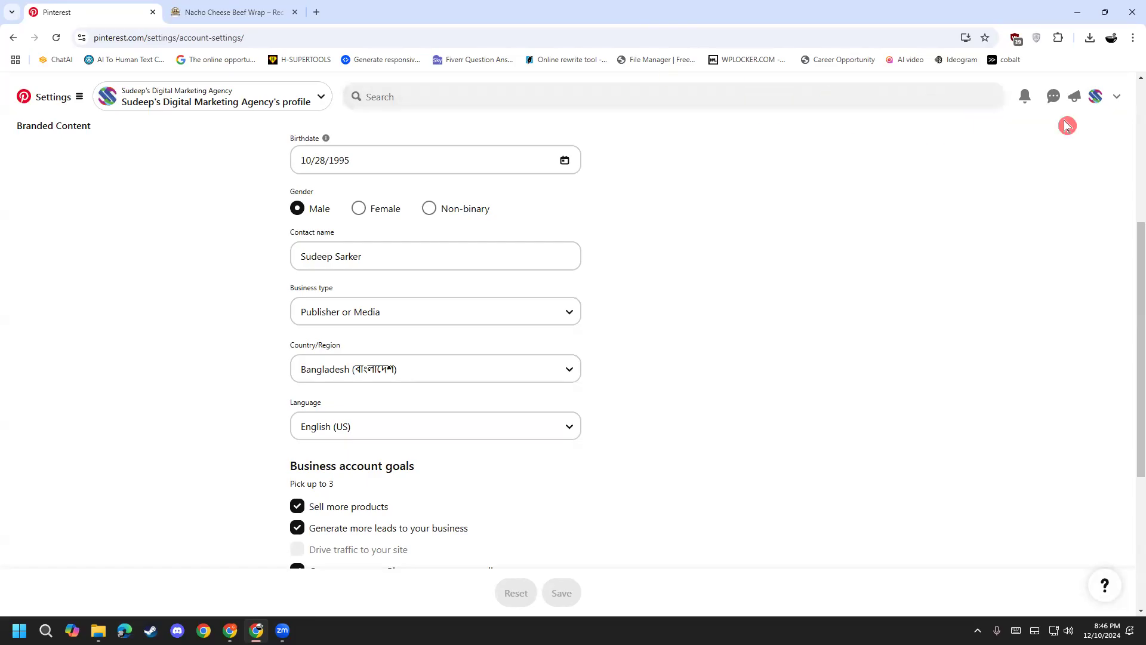
{"action": "left_click", "coordinate": [1095, 96]}
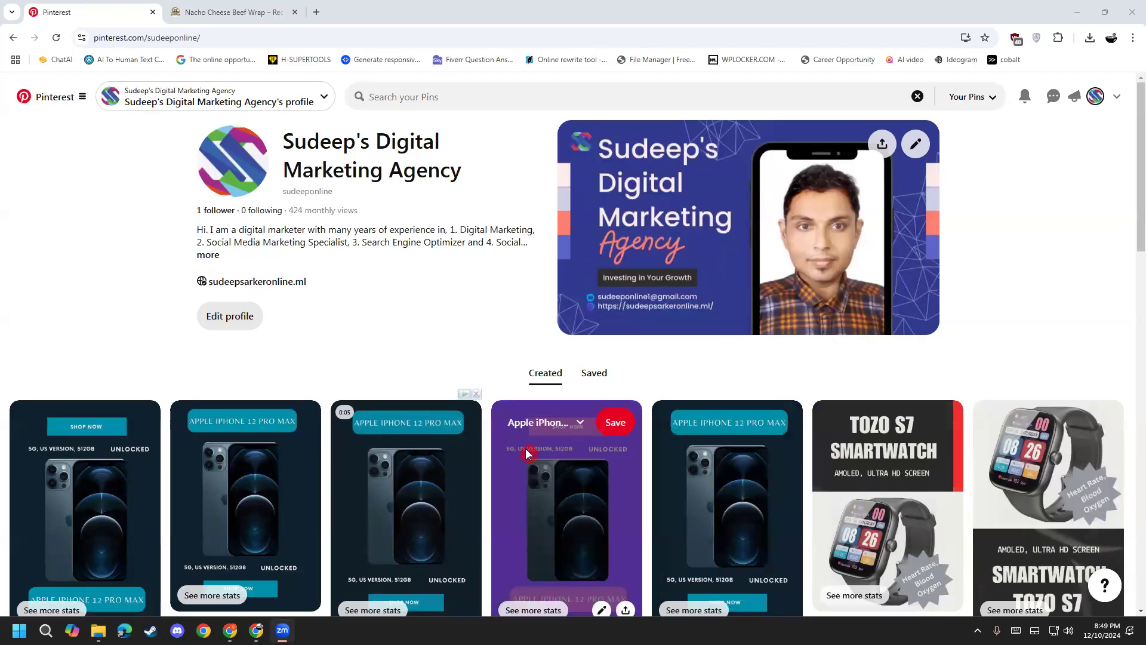
Step: Load canva.com in place of the recipe page in Chrome's second tab
{"action": "mouse_move", "coordinate": [256, 630]}
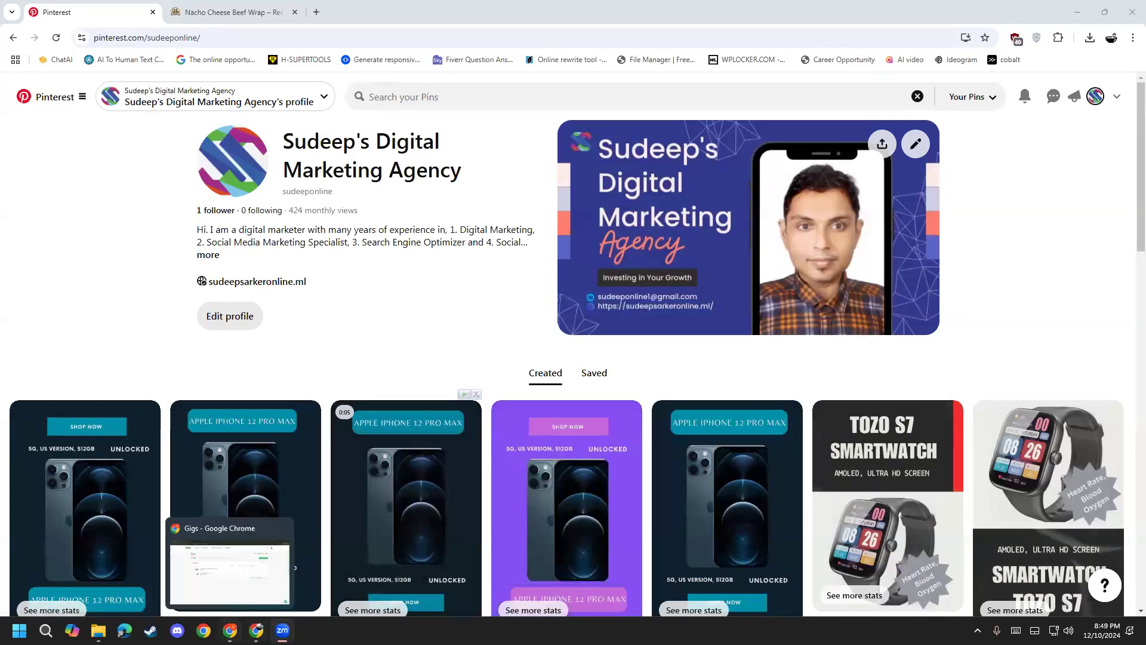
{"action": "left_click", "coordinate": [255, 629]}
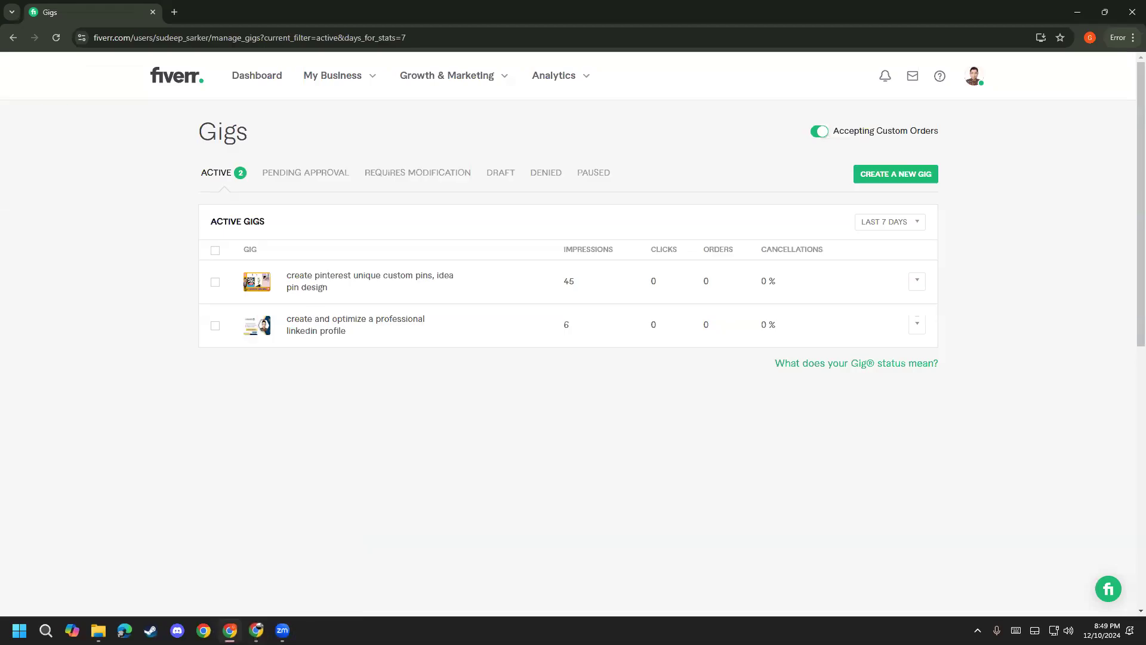
{"action": "left_click", "coordinate": [255, 630]}
{"action": "left_click", "coordinate": [259, 13]}
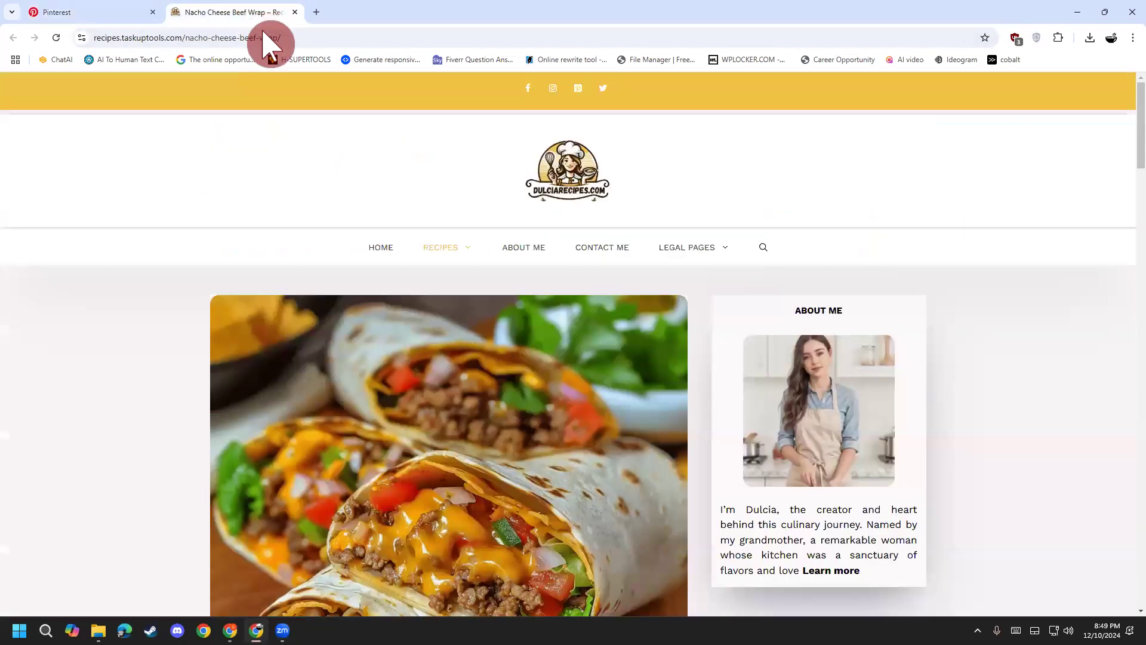
{"action": "left_click", "coordinate": [266, 38]}
{"action": "type", "text": "canva"}
{"action": "key", "text": "Return"}
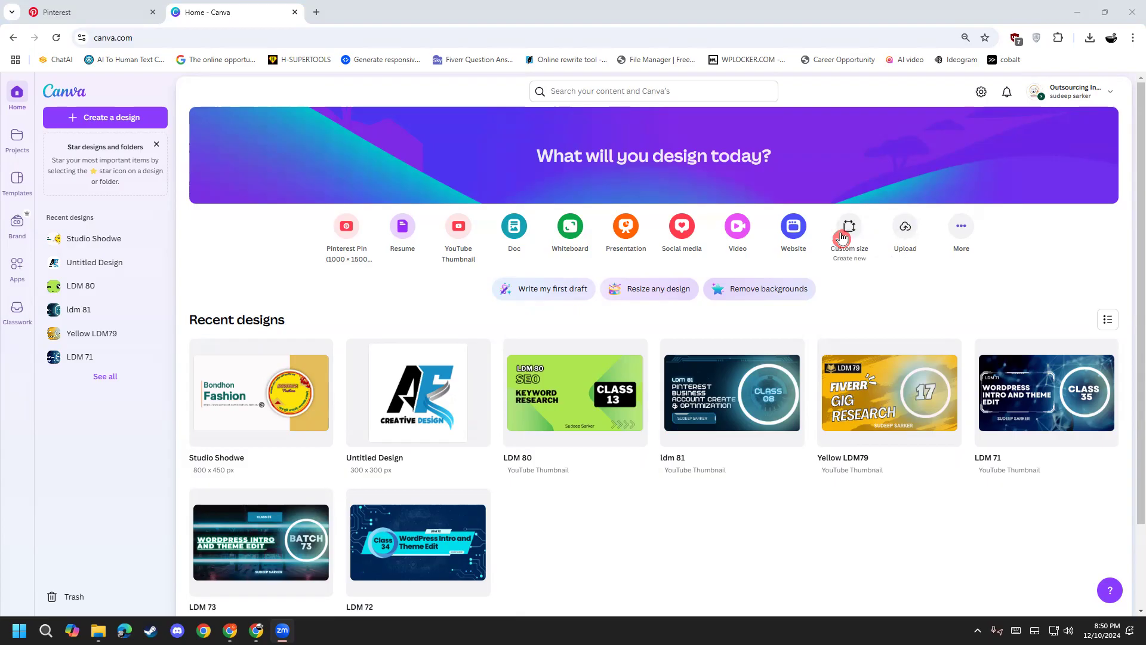
Step: Create a custom-size design 300 px wide and 300 px high
{"action": "left_click", "coordinate": [842, 238]}
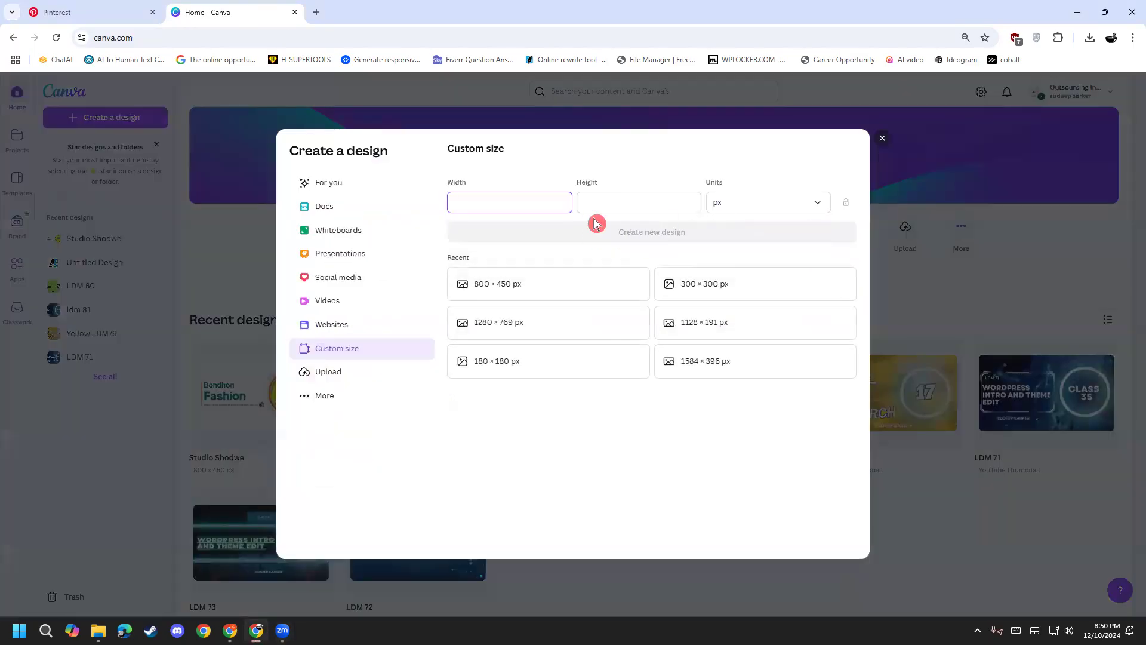
{"action": "type", "text": "300"}
{"action": "left_click", "coordinate": [609, 202]}
{"action": "type", "text": "300"}
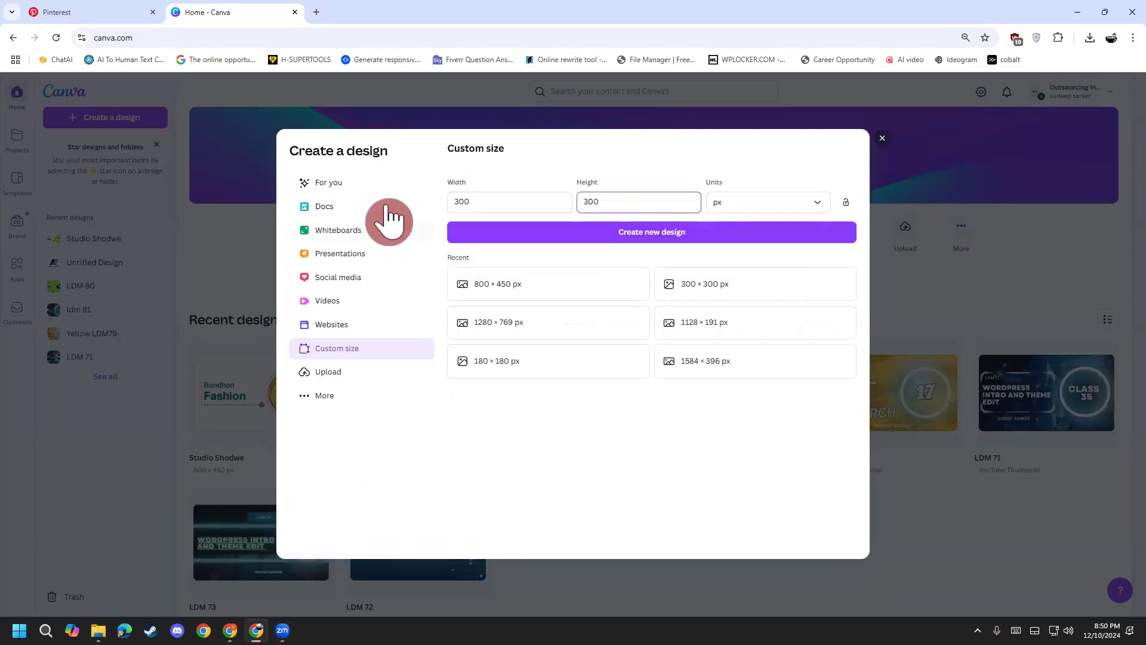
{"action": "left_click", "coordinate": [675, 233]}
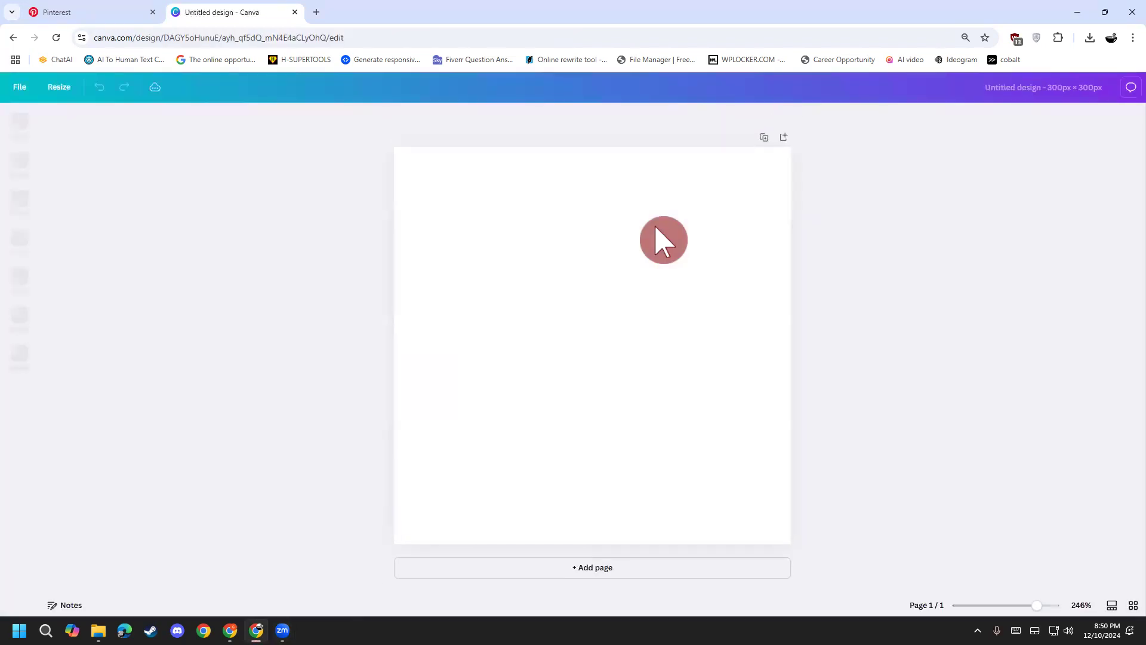
Step: Scroll down through the logo templates in the Templates panel
{"action": "scroll", "coordinate": [119, 358], "scroll_direction": "down", "scroll_amount": 4}
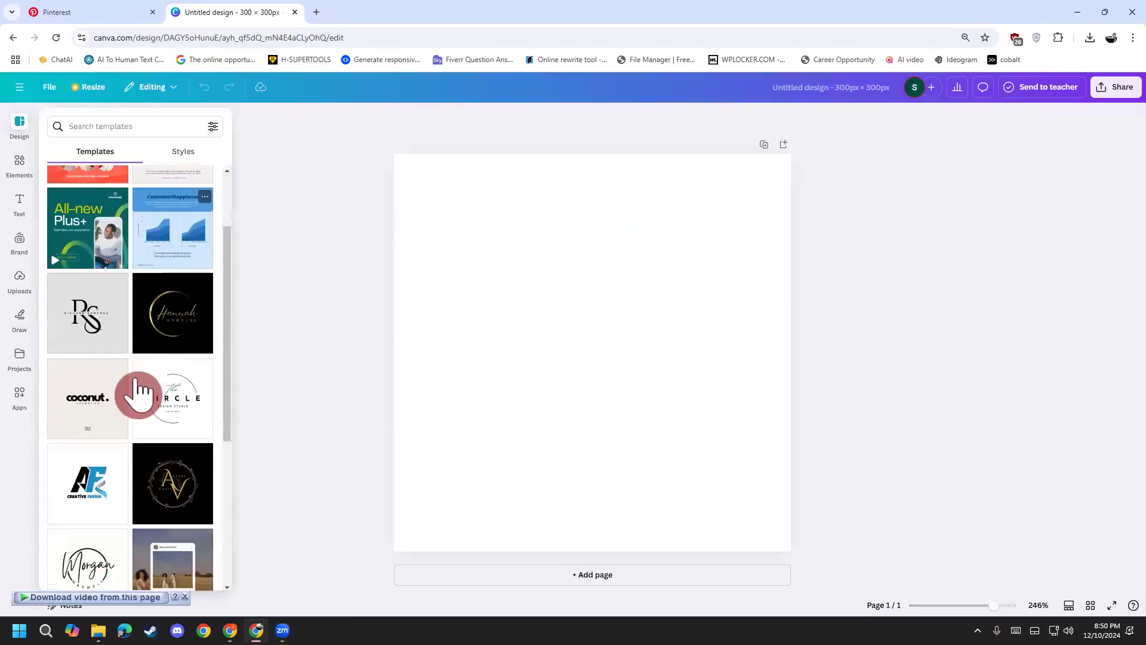
{"action": "scroll", "coordinate": [99, 364], "scroll_direction": "down", "scroll_amount": 6}
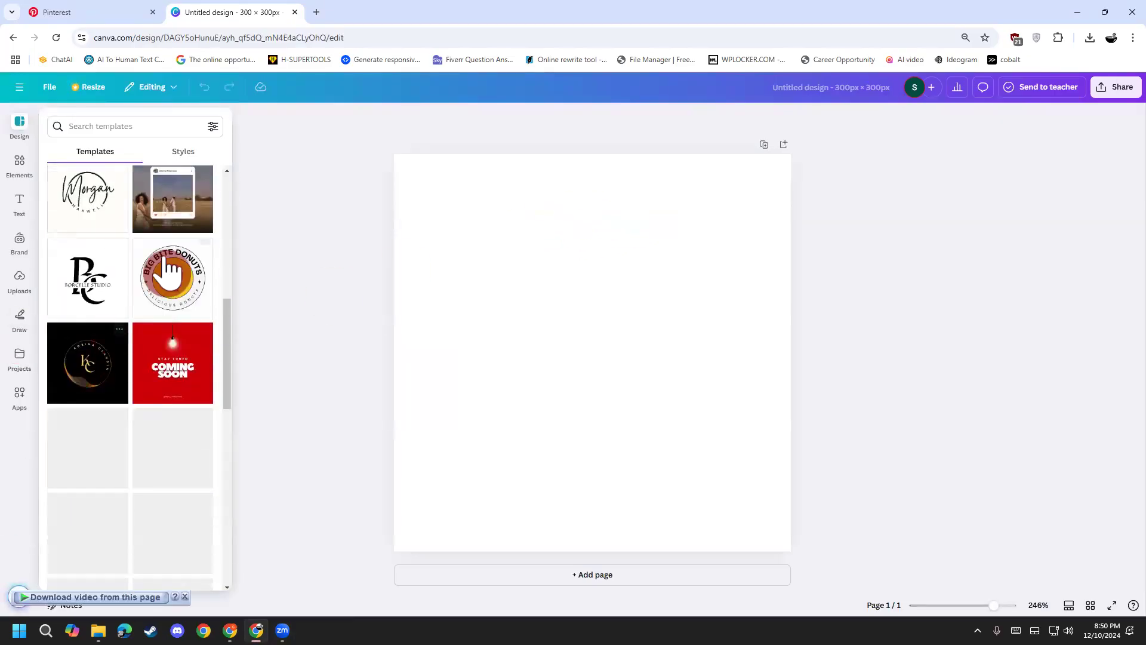
{"action": "scroll", "coordinate": [117, 485], "scroll_direction": "down", "scroll_amount": 6}
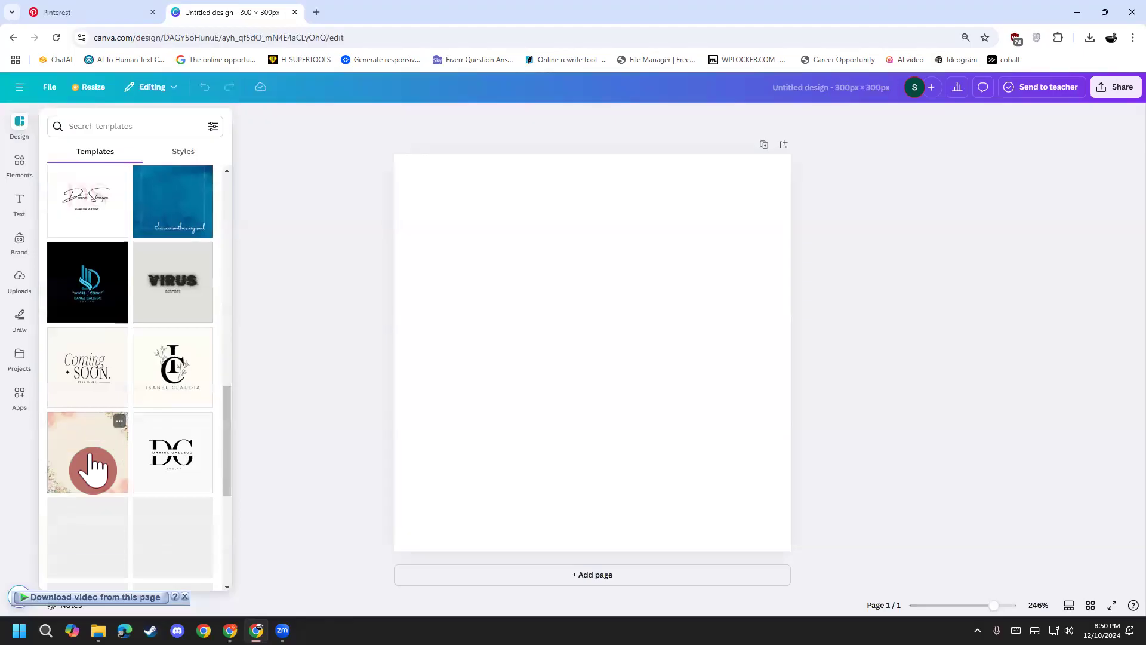
{"action": "scroll", "coordinate": [90, 484], "scroll_direction": "down", "scroll_amount": 7}
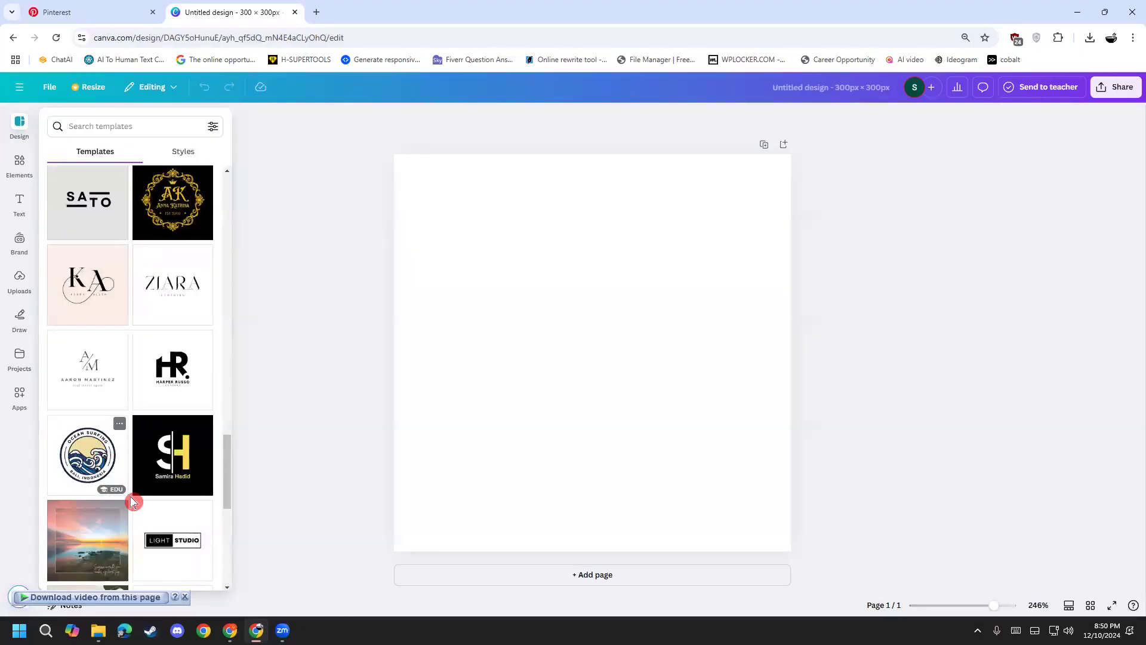
{"action": "scroll", "coordinate": [130, 504], "scroll_direction": "down", "scroll_amount": 1}
{"action": "scroll", "coordinate": [135, 517], "scroll_direction": "down", "scroll_amount": 7}
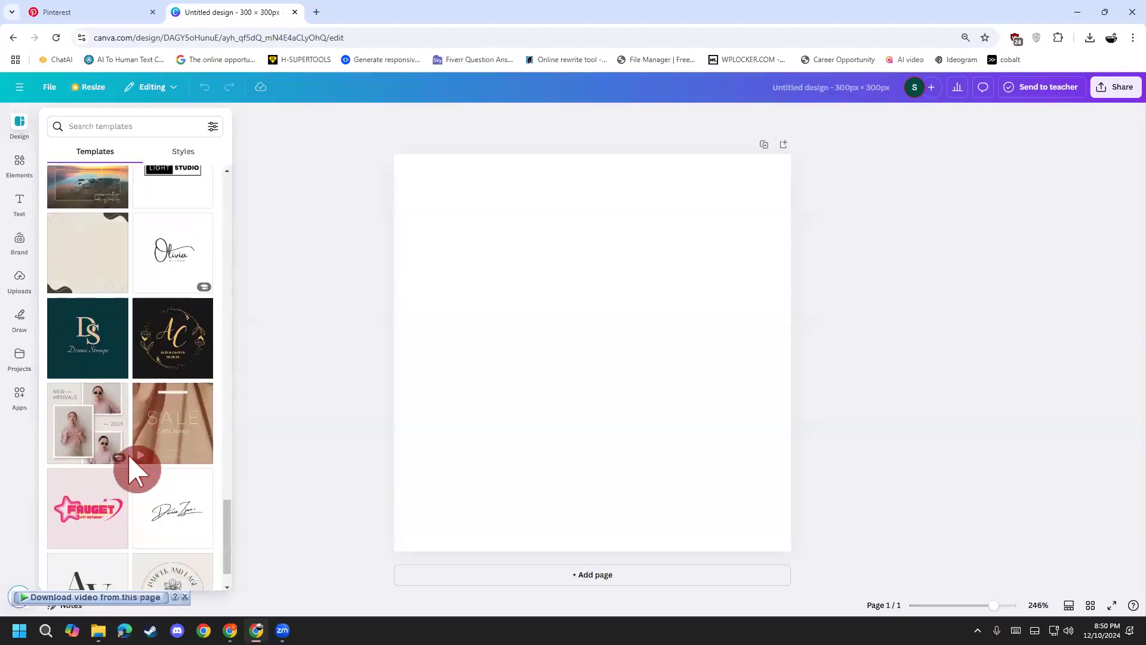
{"action": "scroll", "coordinate": [113, 507], "scroll_direction": "down", "scroll_amount": 1}
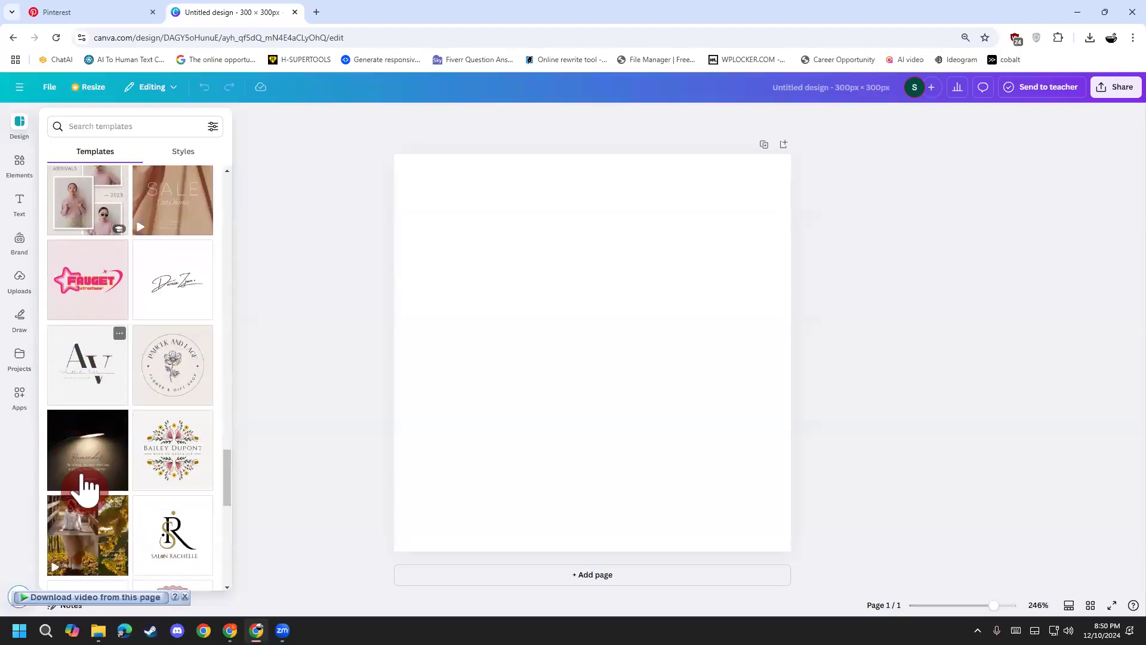
{"action": "scroll", "coordinate": [74, 460], "scroll_direction": "down", "scroll_amount": 5}
{"action": "scroll", "coordinate": [111, 502], "scroll_direction": "down", "scroll_amount": 3}
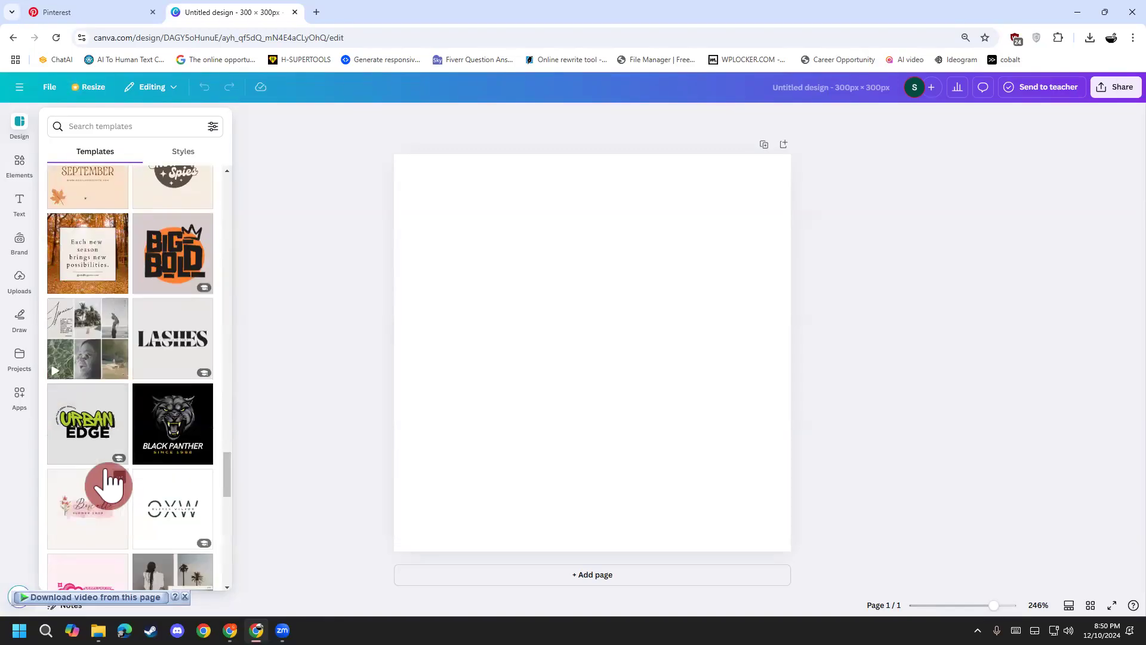
{"action": "scroll", "coordinate": [101, 546], "scroll_direction": "down", "scroll_amount": 1}
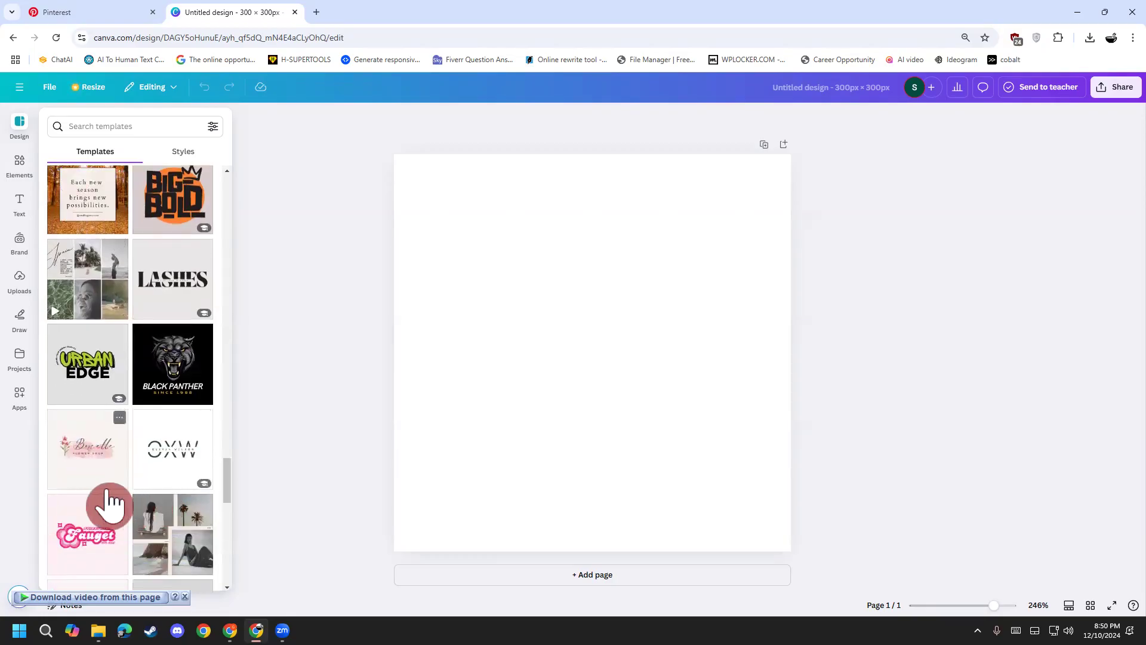
Step: Apply the Fauget logo template and retype its headline as 'Santona'
{"action": "left_click", "coordinate": [94, 549]}
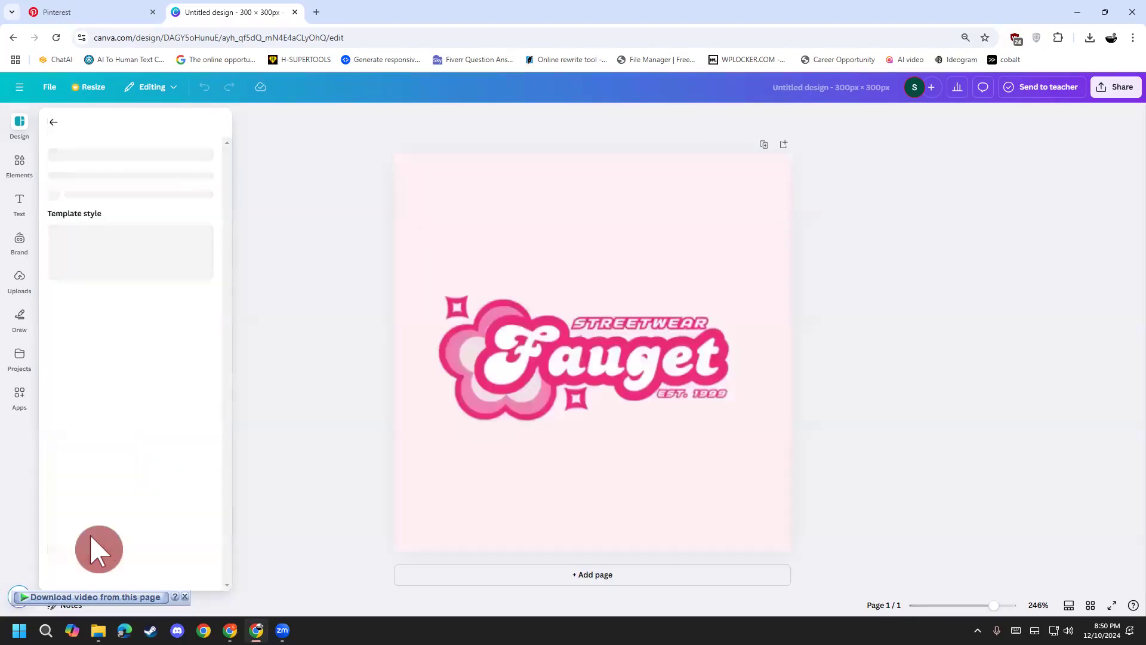
{"action": "left_click", "coordinate": [532, 356]}
{"action": "double_click", "coordinate": [570, 364]}
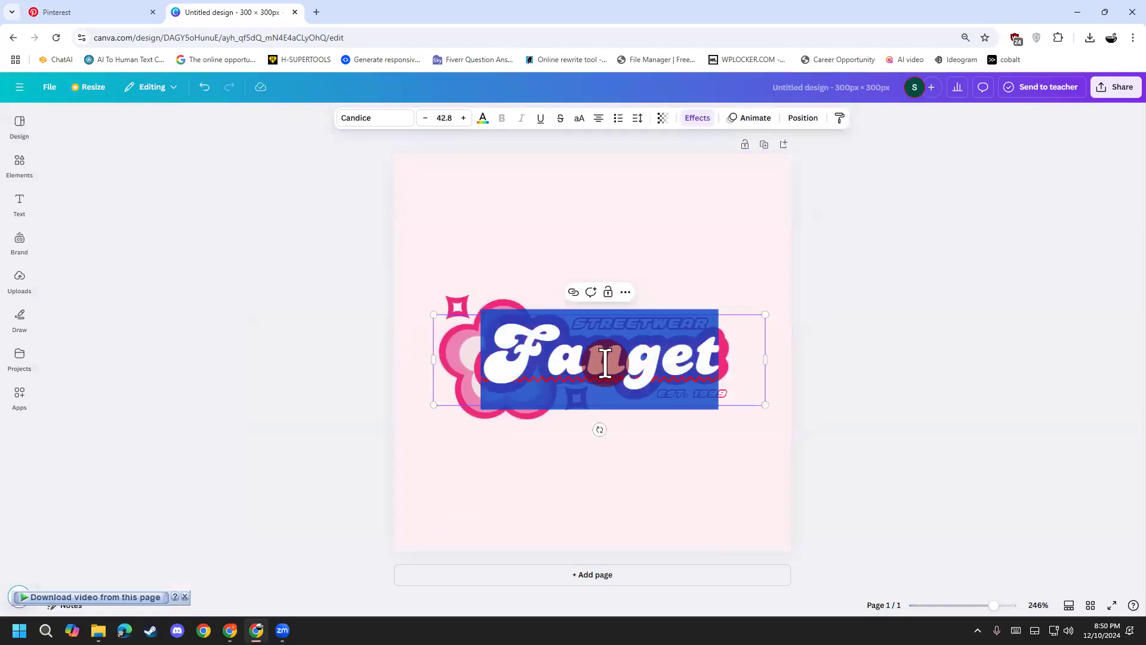
{"action": "type", "text": "Sand"}
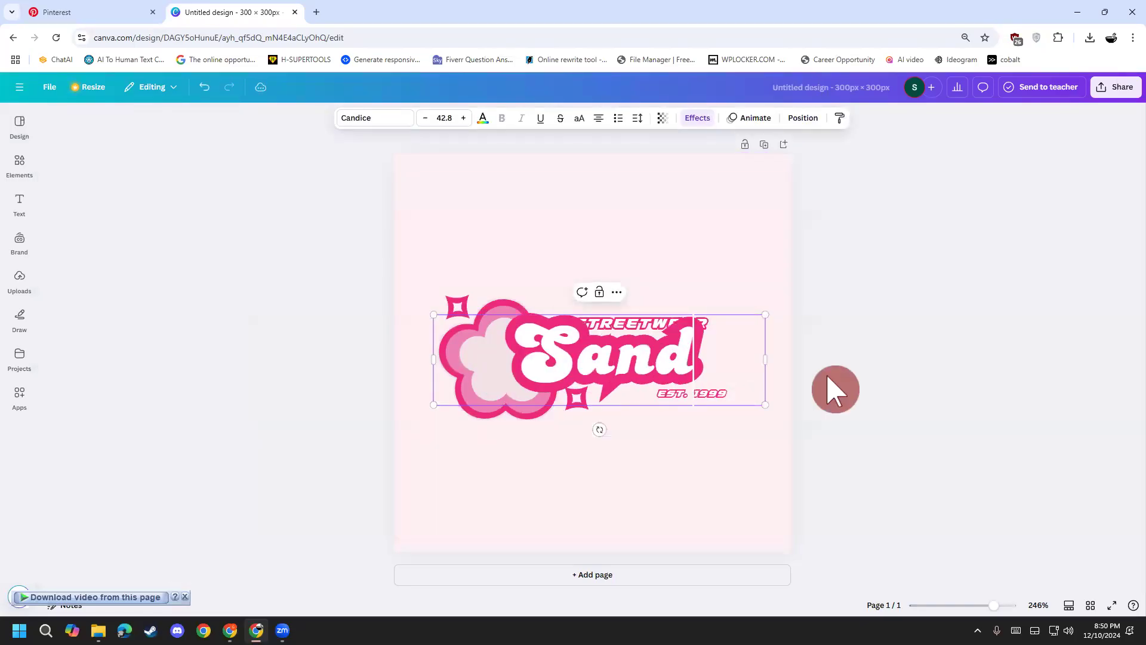
{"action": "key", "text": "BackSpace"}
{"action": "type", "text": "tp"}
{"action": "key", "text": "BackSpace"}
{"action": "type", "text": "ona"}
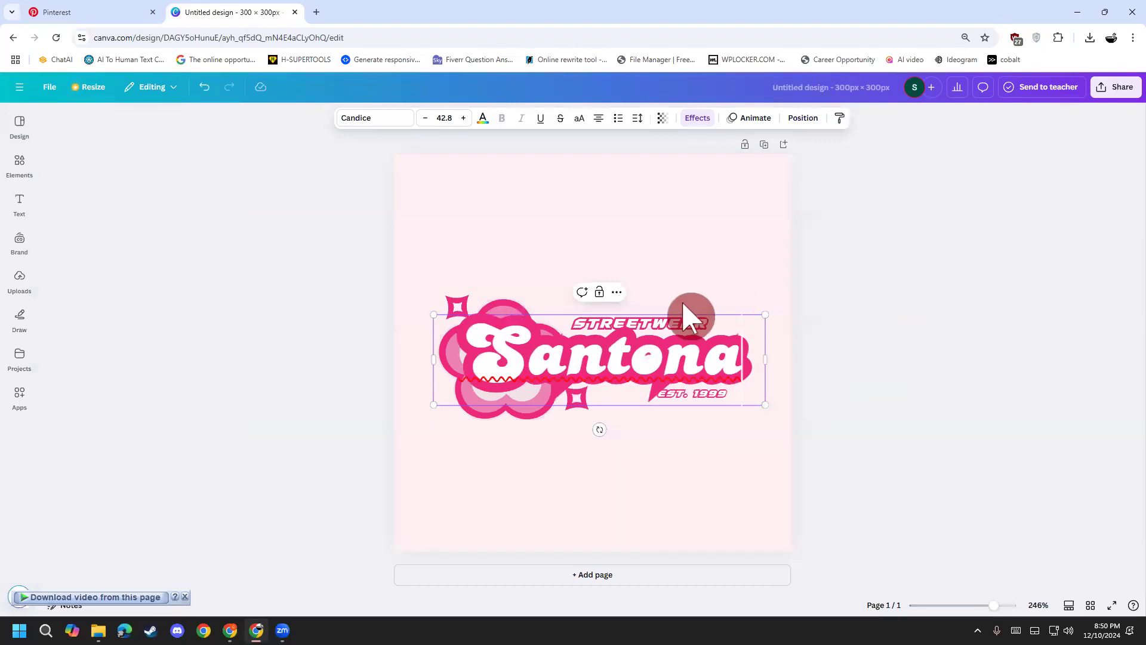
{"action": "double_click", "coordinate": [686, 320]}
{"action": "left_click", "coordinate": [594, 249]}
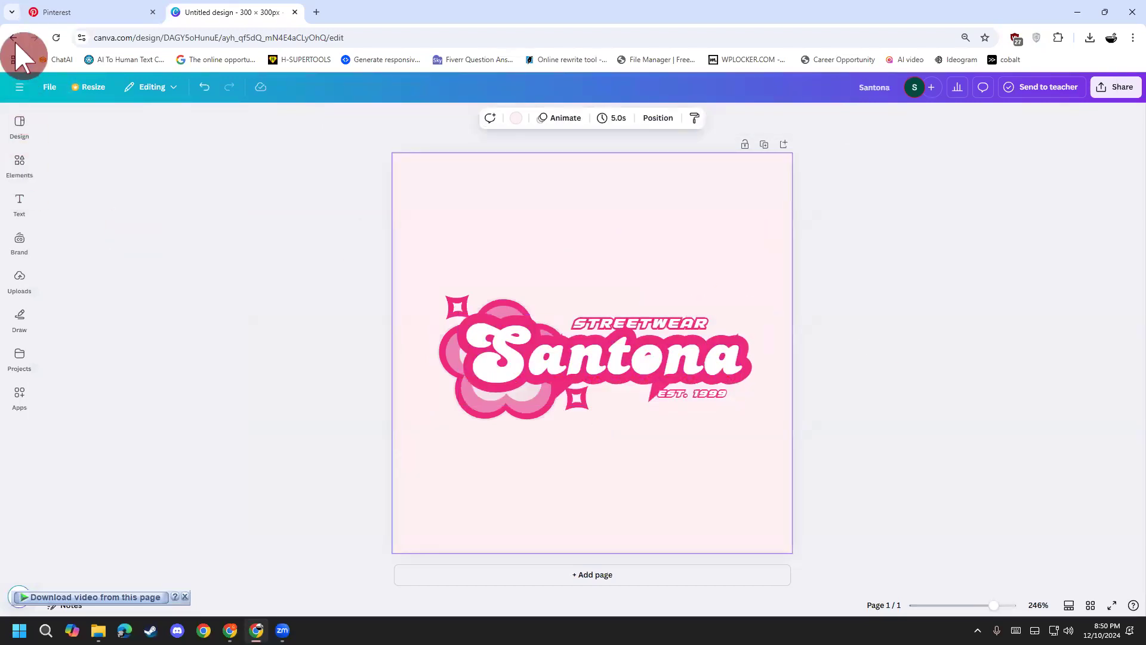
Step: Return from the template's details to the full results and scroll further down
{"action": "left_click", "coordinate": [20, 126]}
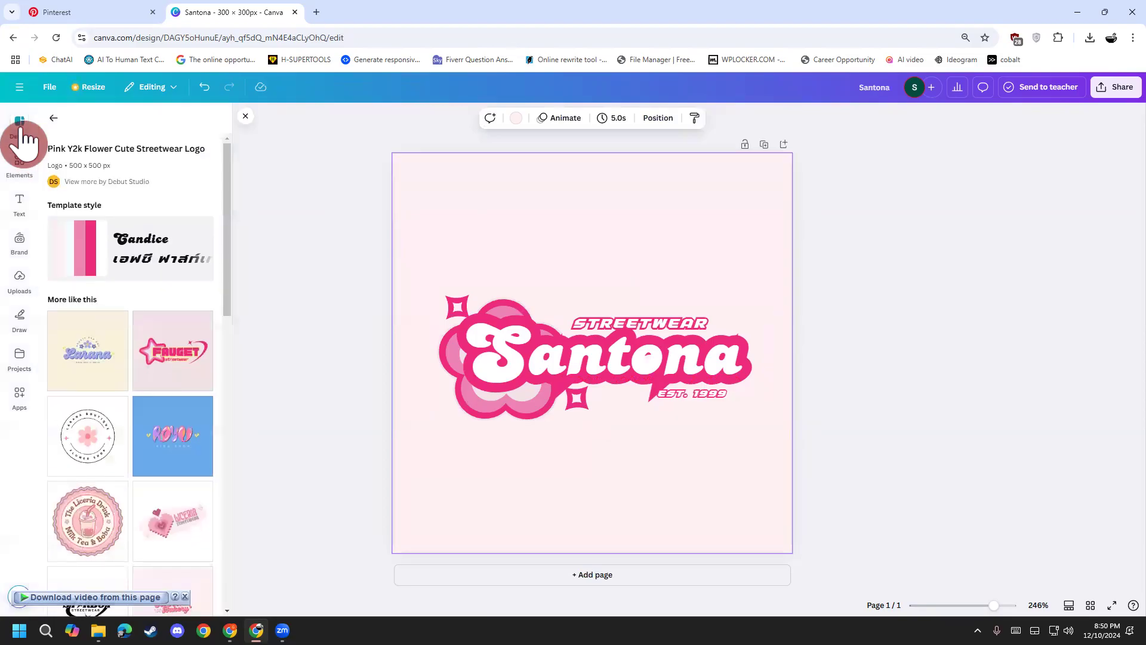
{"action": "left_click", "coordinate": [52, 117]}
{"action": "scroll", "coordinate": [117, 365], "scroll_direction": "down", "scroll_amount": 3}
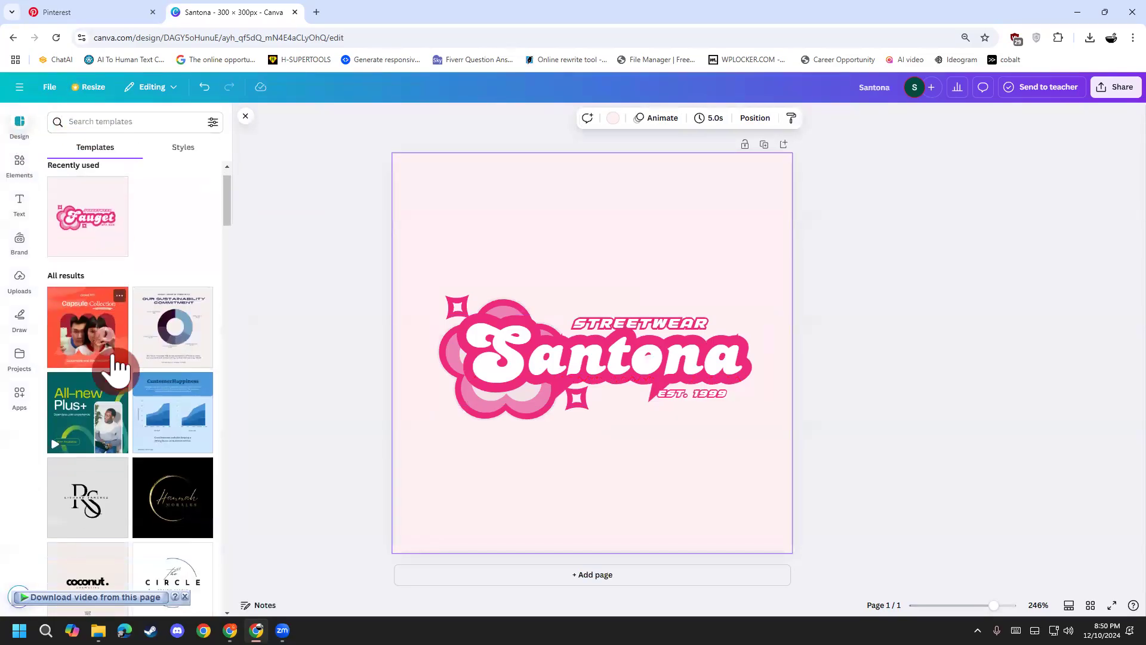
{"action": "scroll", "coordinate": [118, 365], "scroll_direction": "down", "scroll_amount": 4}
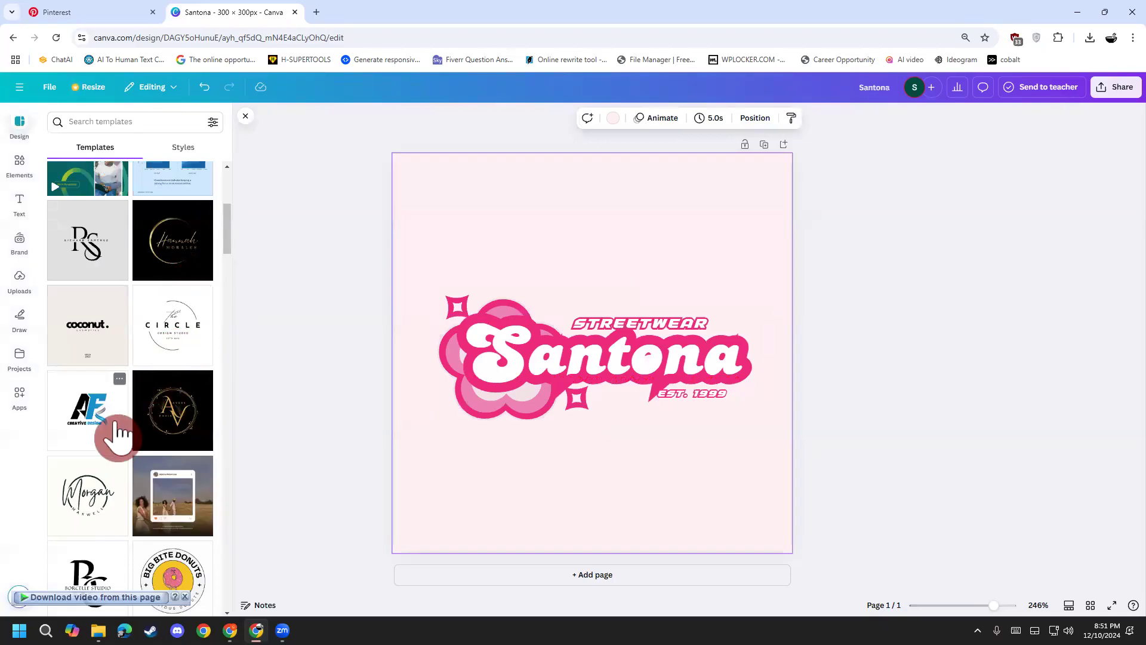
{"action": "scroll", "coordinate": [120, 454], "scroll_direction": "down", "scroll_amount": 1}
{"action": "scroll", "coordinate": [118, 460], "scroll_direction": "down", "scroll_amount": 7}
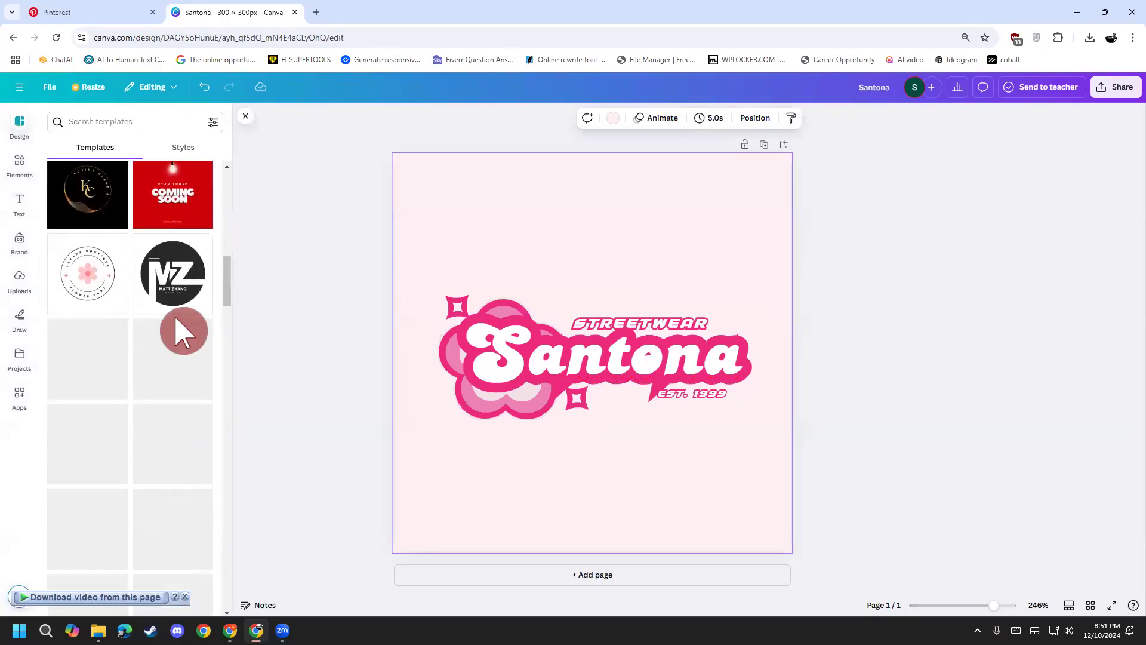
{"action": "scroll", "coordinate": [158, 469], "scroll_direction": "down", "scroll_amount": 2}
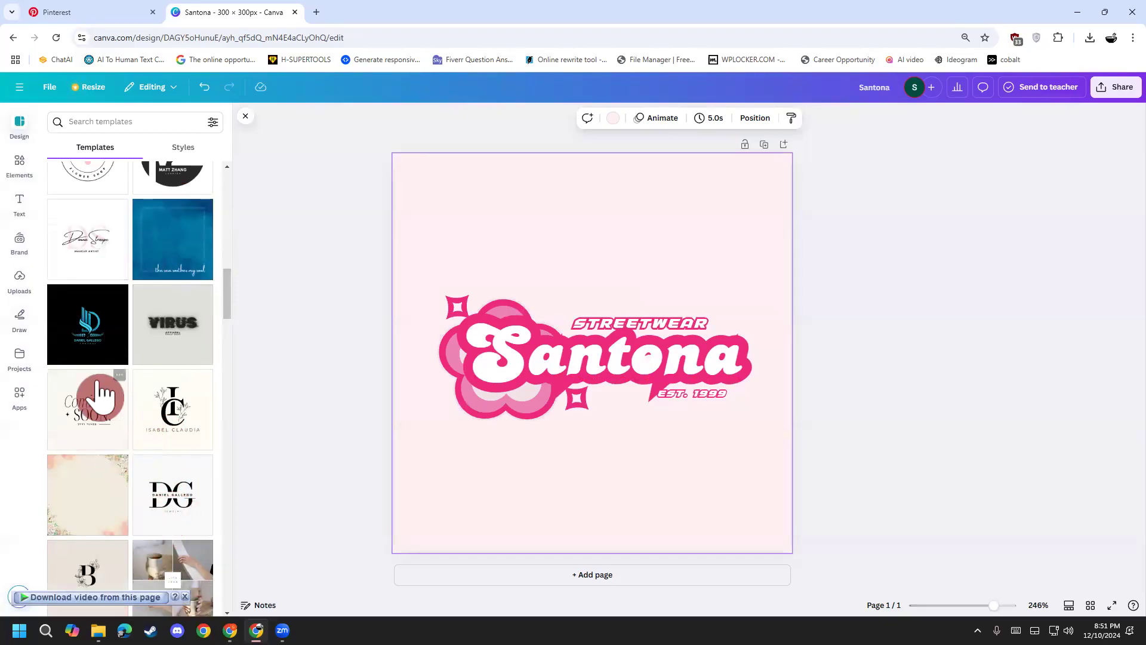
Step: Replace the page with the beige Coming Soon template, renaming Coming to Santona and deleting SOON
{"action": "left_click", "coordinate": [91, 432]}
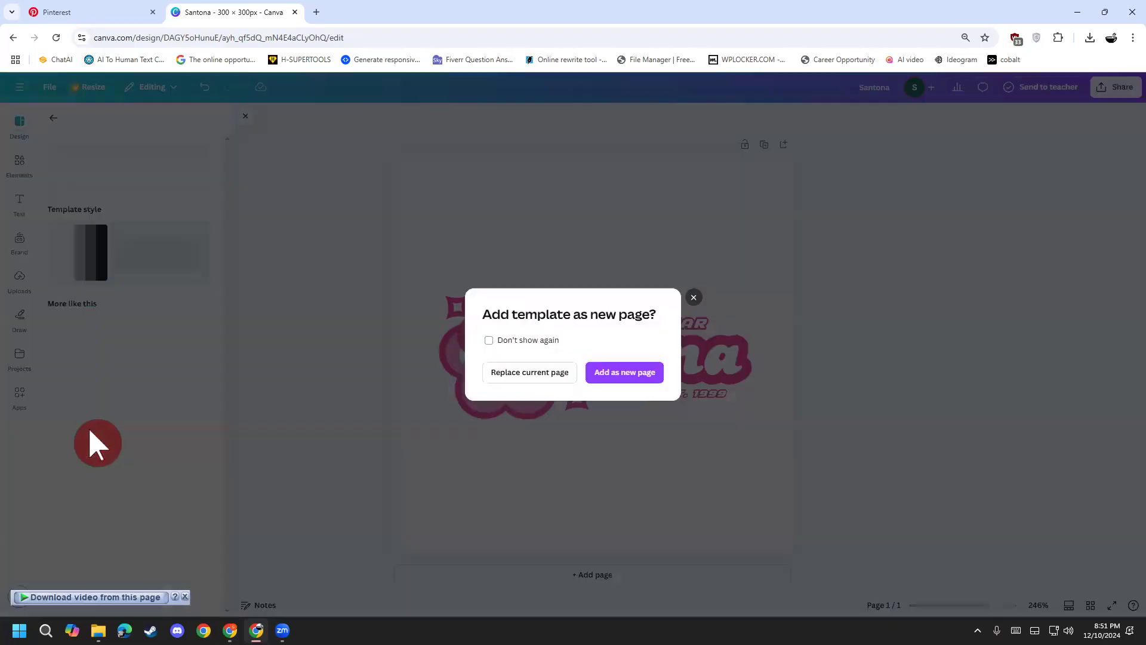
{"action": "left_click", "coordinate": [550, 373]}
{"action": "left_click", "coordinate": [524, 327]}
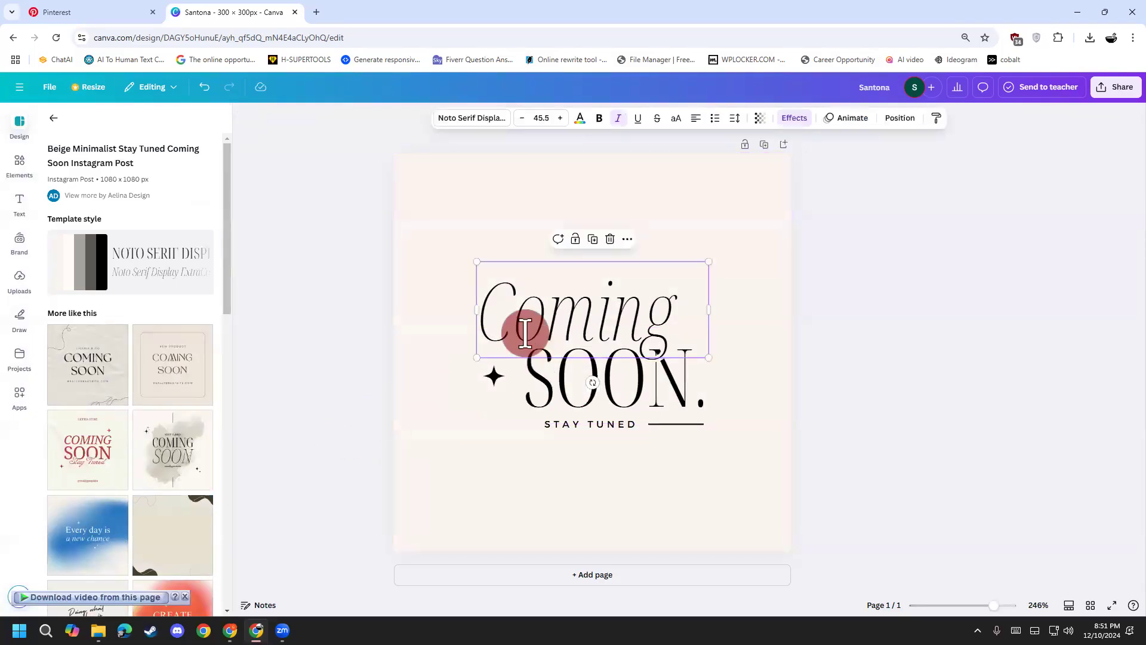
{"action": "double_click", "coordinate": [525, 327]}
{"action": "type", "text": "Santon"}
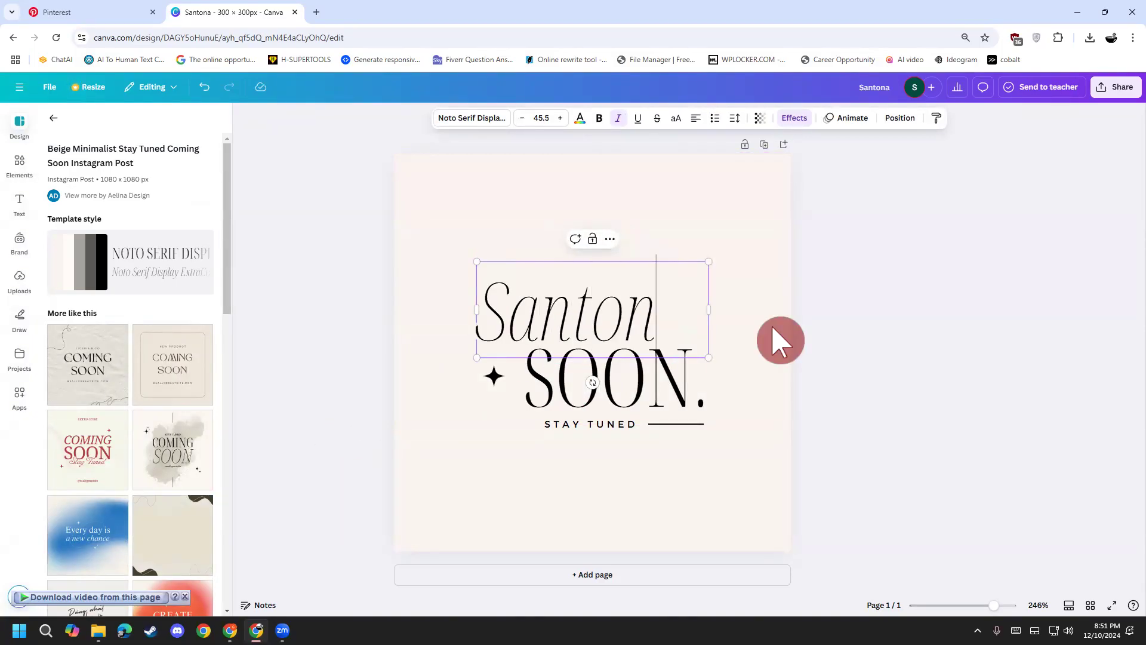
{"action": "left_click", "coordinate": [658, 383]}
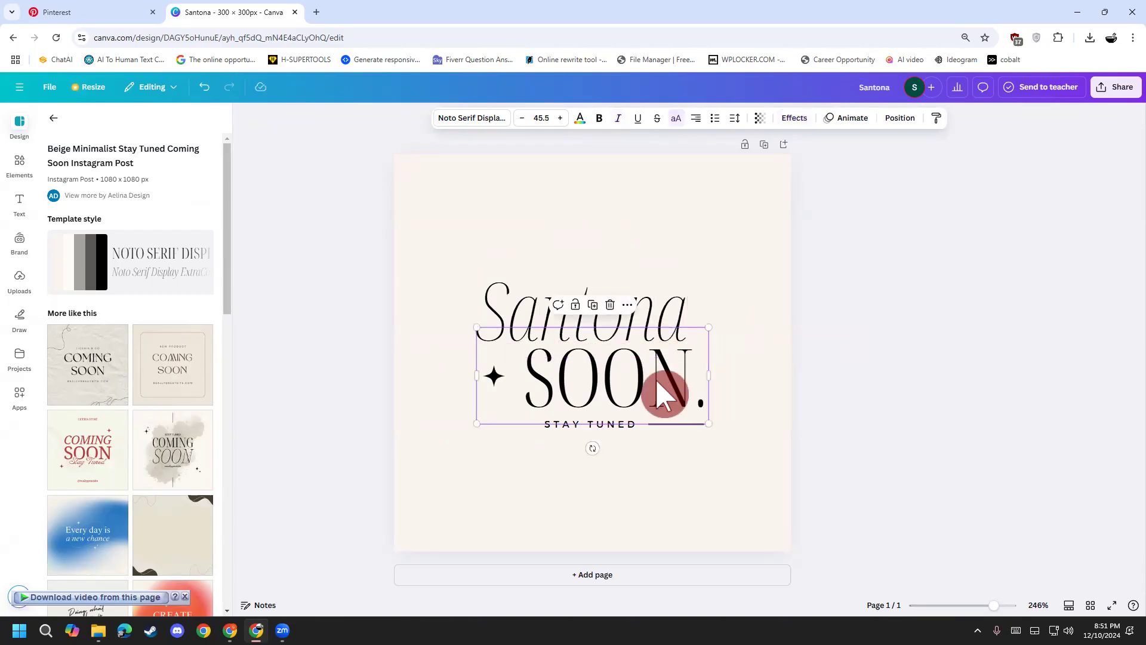
{"action": "key", "text": "Delete"}
{"action": "left_click", "coordinate": [646, 350]}
{"action": "left_click_drag", "start_coordinate": [646, 350], "coordinate": [658, 399]}
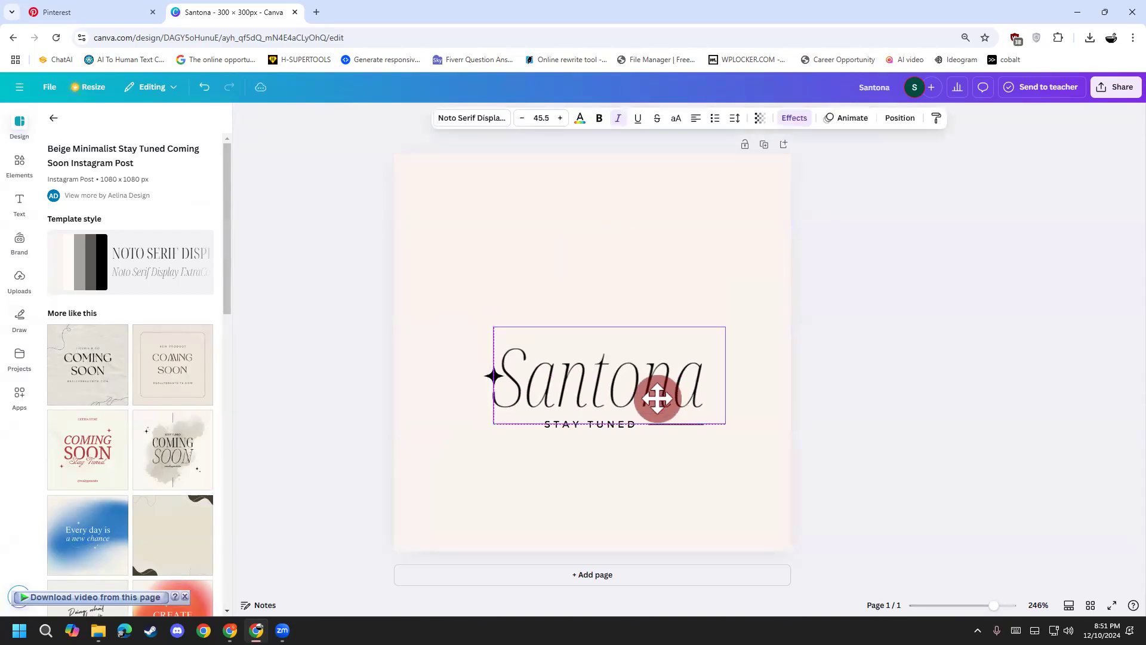
Step: Retype the STAY TUNED tagline as 'DIGITAL MARKETER' on a single line
{"action": "double_click", "coordinate": [617, 424]}
{"action": "type", "text": "DIGIT"}
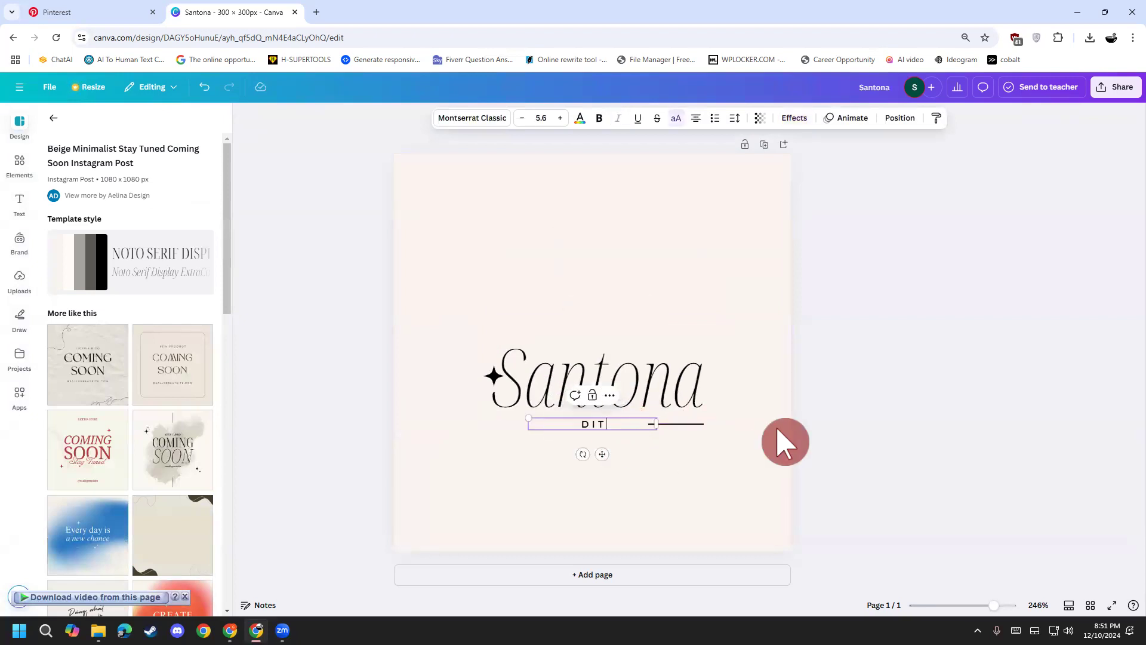
{"action": "type", "text": "AL MARKETER"}
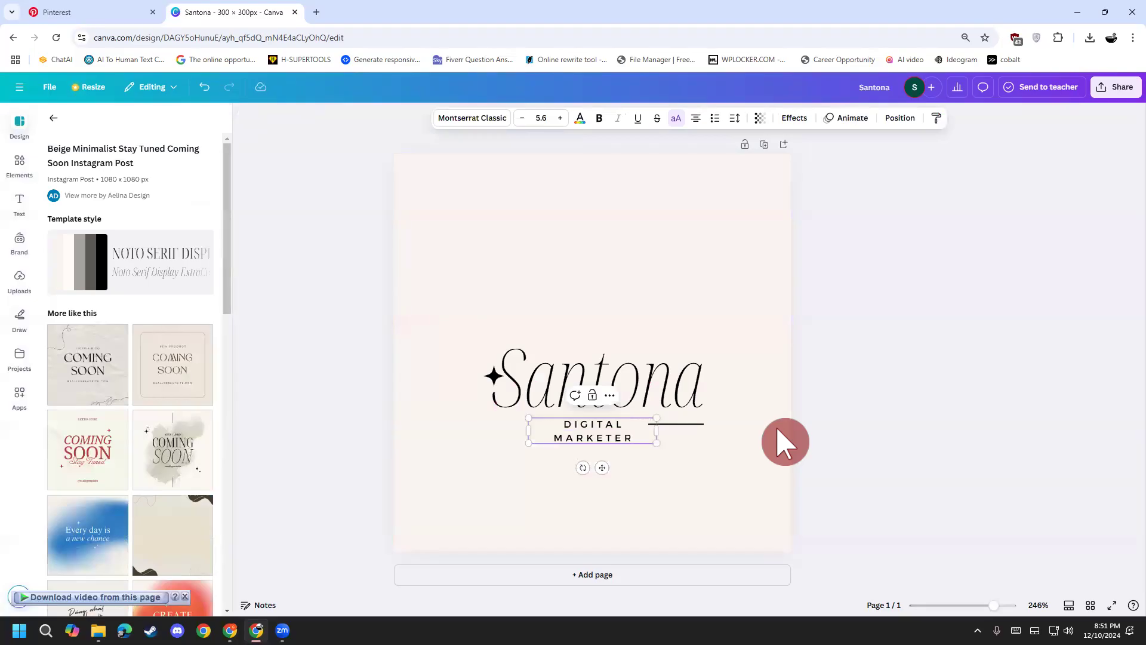
{"action": "left_click", "coordinate": [535, 426]}
{"action": "left_click_drag", "start_coordinate": [519, 431], "coordinate": [493, 427]}
Step: Enlarge Santona to font size 57.5 on one line and position it beside the star
{"action": "left_click", "coordinate": [749, 397]}
{"action": "left_click", "coordinate": [657, 385]}
{"action": "left_click", "coordinate": [561, 117]}
{"action": "left_click", "coordinate": [560, 118]}
{"action": "left_click", "coordinate": [560, 118]}
{"action": "left_click", "coordinate": [560, 117]}
{"action": "left_click", "coordinate": [560, 118]}
{"action": "left_click", "coordinate": [561, 118]}
{"action": "left_click", "coordinate": [560, 118]}
{"action": "left_click", "coordinate": [560, 118]}
{"action": "left_click", "coordinate": [560, 118]}
{"action": "left_click", "coordinate": [560, 118]}
{"action": "left_click", "coordinate": [559, 117]}
{"action": "left_click", "coordinate": [560, 117]}
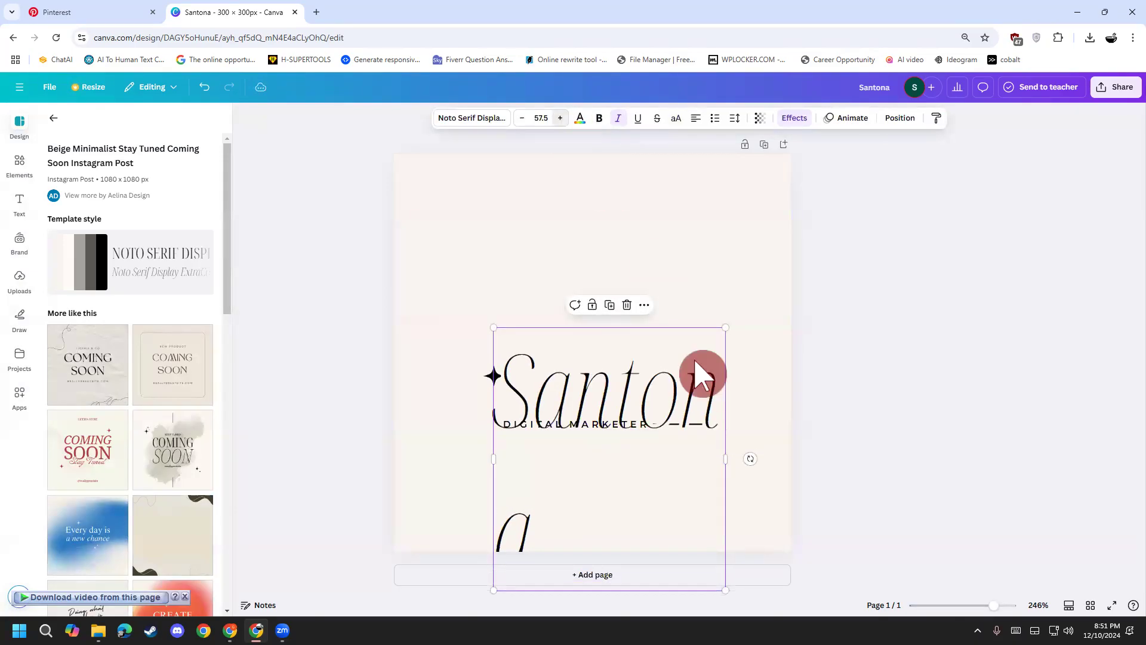
{"action": "left_click_drag", "start_coordinate": [727, 458], "coordinate": [802, 453]}
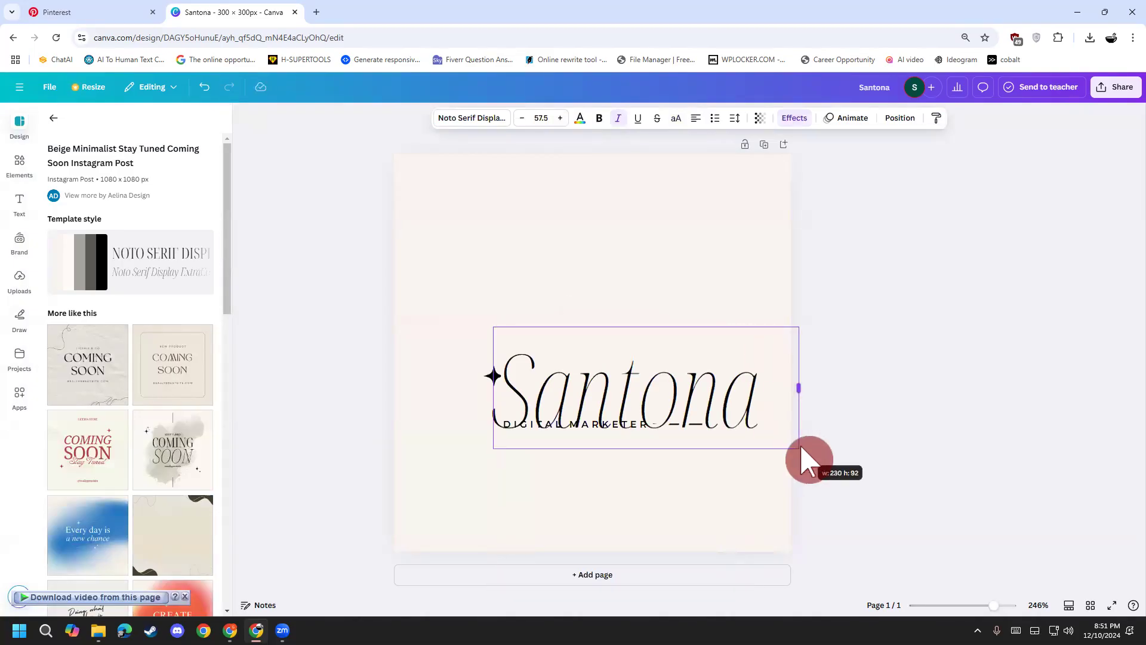
{"action": "left_click_drag", "start_coordinate": [742, 409], "coordinate": [740, 388]}
{"action": "left_click_drag", "start_coordinate": [492, 375], "coordinate": [458, 376]}
{"action": "left_click_drag", "start_coordinate": [574, 395], "coordinate": [541, 399]}
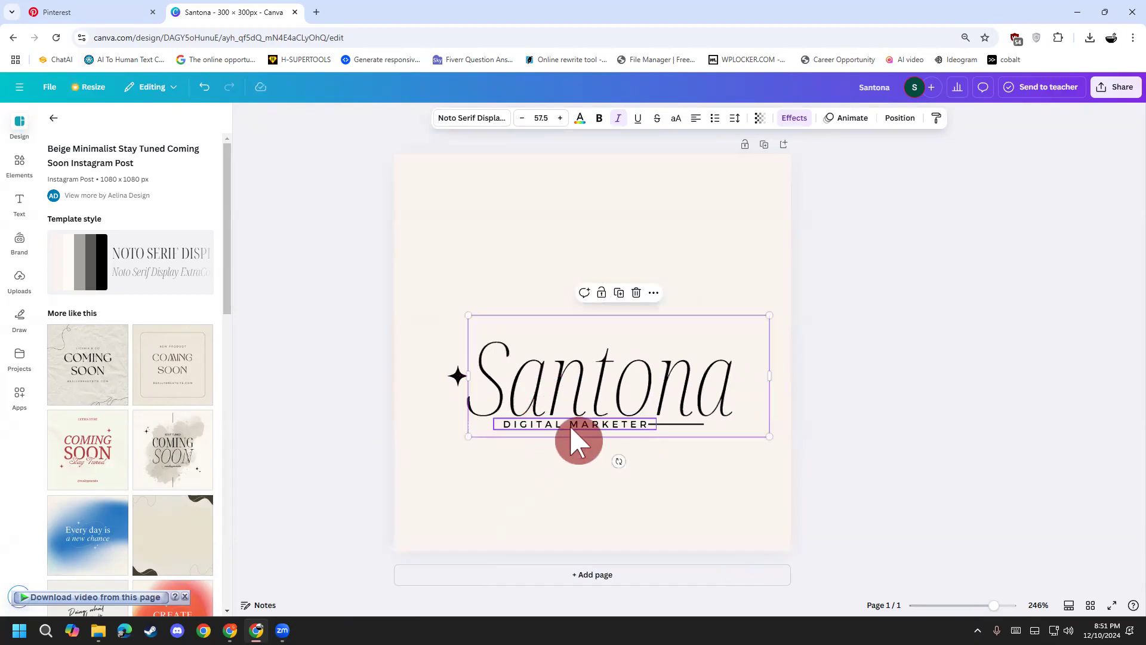
Step: Fine-tune the placement of Santona, the star, the tagline line and the tagline
{"action": "left_click", "coordinate": [571, 426]}
{"action": "left_click", "coordinate": [588, 485]}
{"action": "left_click", "coordinate": [683, 431]}
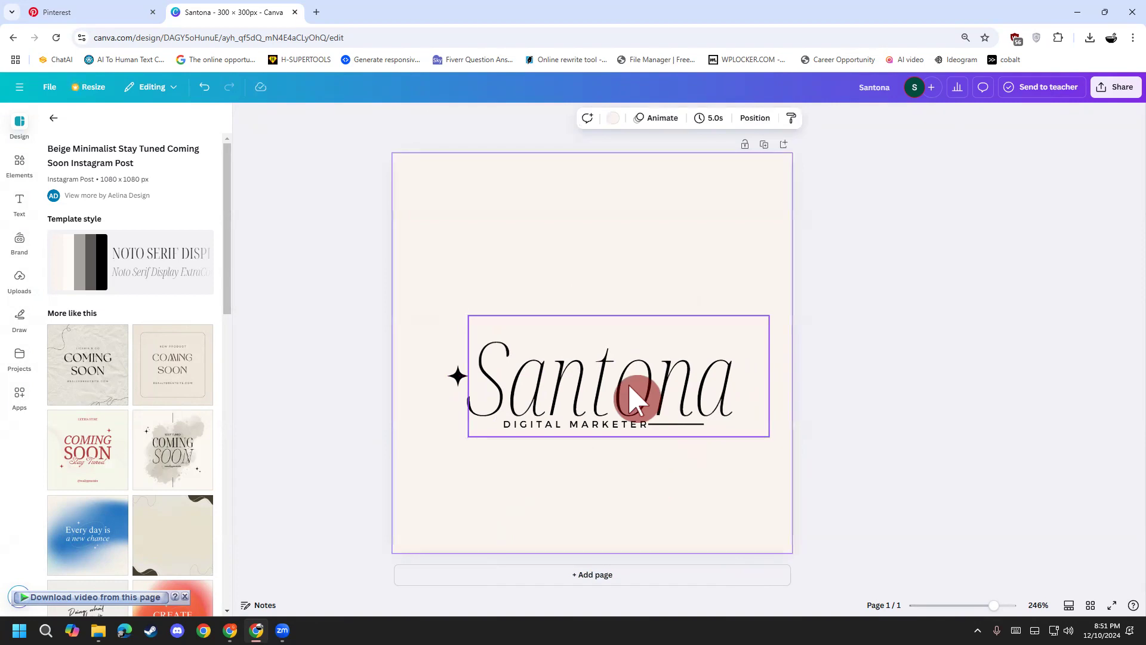
{"action": "left_click_drag", "start_coordinate": [631, 384], "coordinate": [624, 347]}
{"action": "left_click", "coordinate": [678, 425]}
{"action": "left_click_drag", "start_coordinate": [677, 425], "coordinate": [710, 425]}
{"action": "left_click_drag", "start_coordinate": [670, 366], "coordinate": [686, 396]}
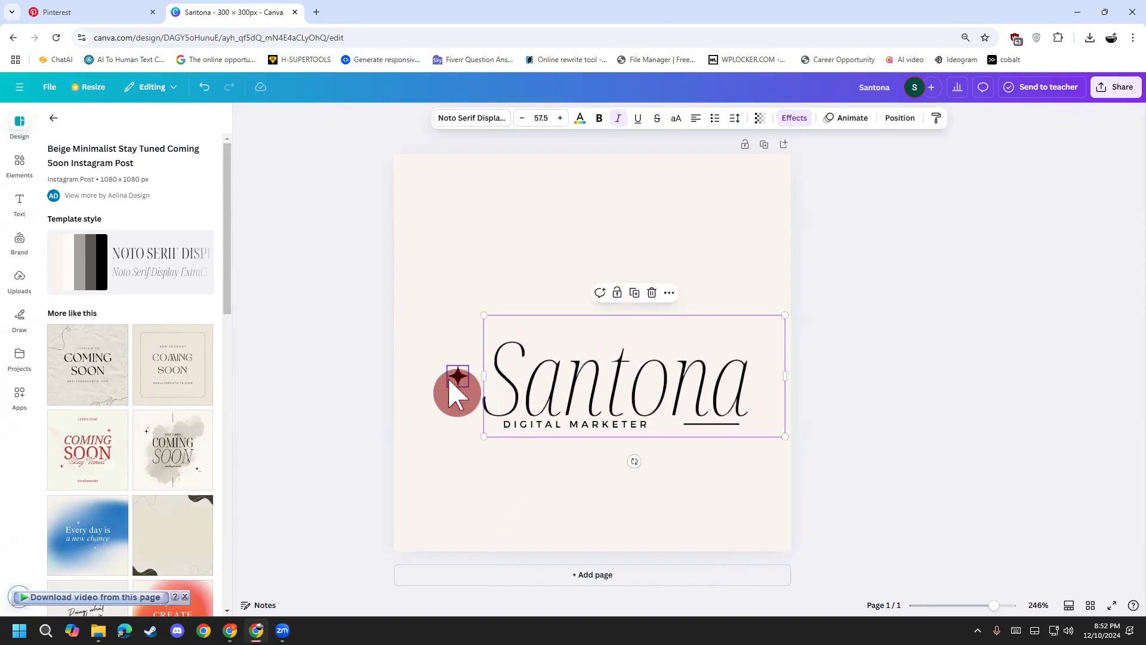
{"action": "left_click_drag", "start_coordinate": [455, 388], "coordinate": [456, 380]}
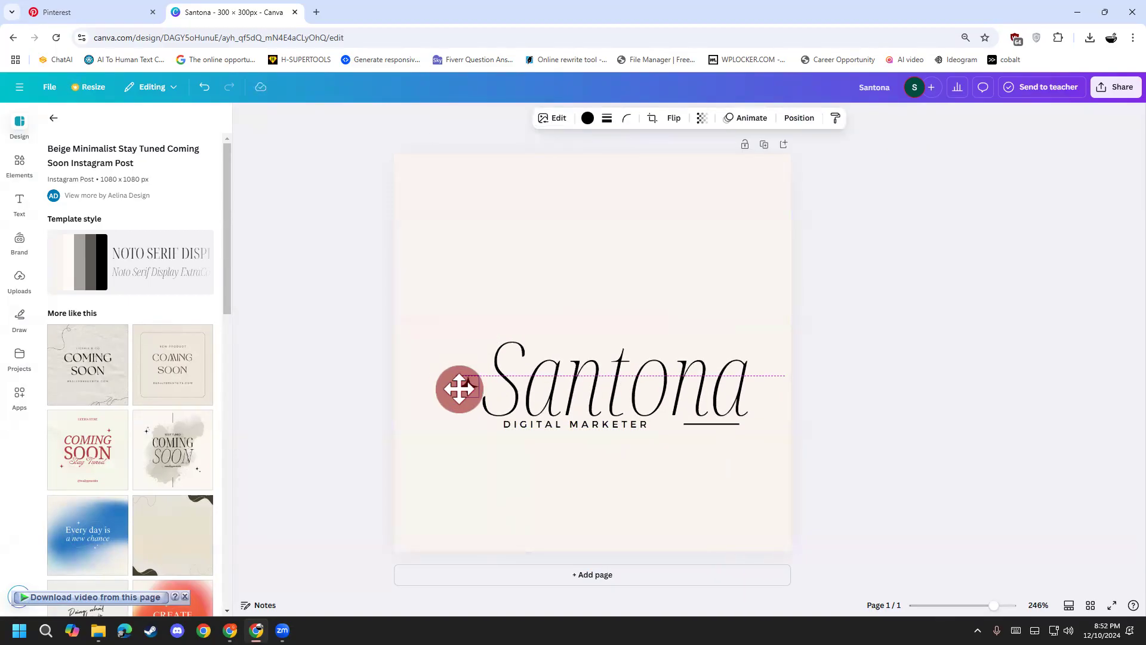
{"action": "left_click_drag", "start_coordinate": [455, 388], "coordinate": [456, 389]}
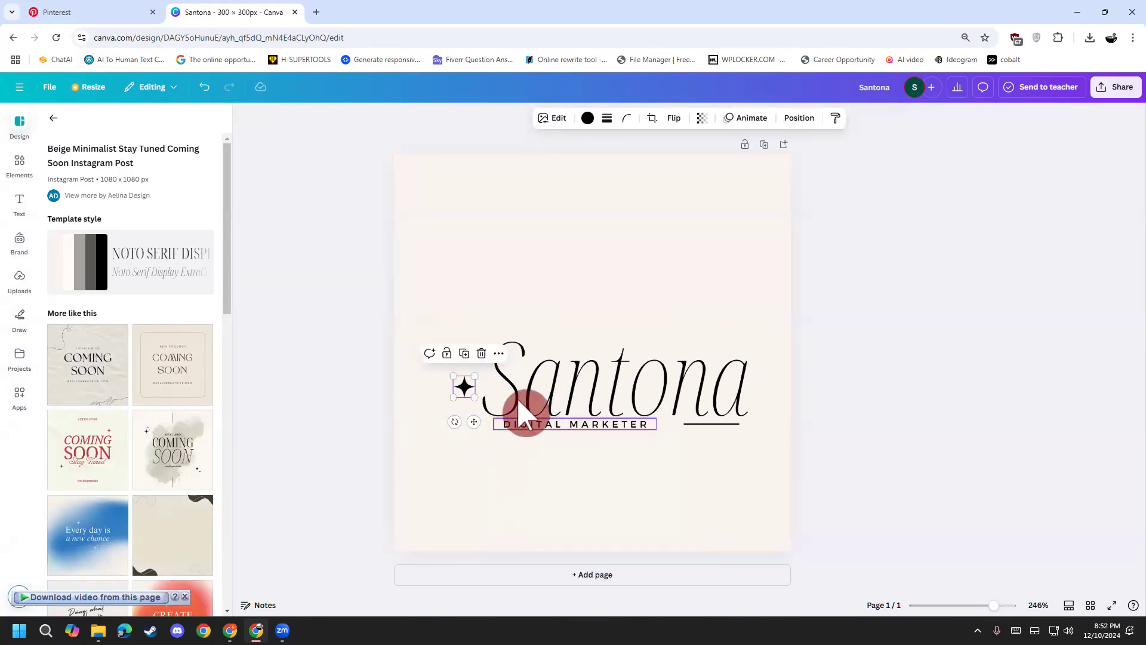
{"action": "left_click_drag", "start_coordinate": [464, 389], "coordinate": [444, 388]}
{"action": "left_click_drag", "start_coordinate": [543, 387], "coordinate": [524, 385]}
{"action": "left_click_drag", "start_coordinate": [528, 425], "coordinate": [519, 429]}
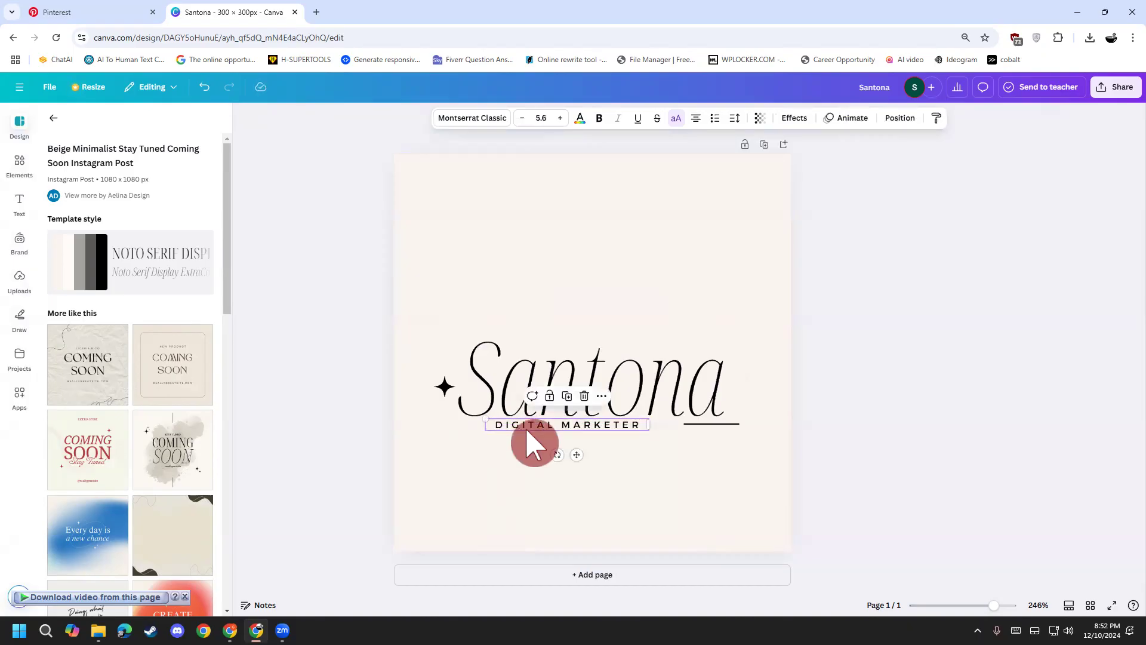
Step: Adjust the underline's length and restore the accidentally deleted Santona text box with undo
{"action": "left_click", "coordinate": [699, 434]}
{"action": "left_click", "coordinate": [696, 422]}
{"action": "left_click", "coordinate": [699, 486]}
{"action": "left_click", "coordinate": [685, 414]}
{"action": "key", "text": "Delete"}
{"action": "left_click", "coordinate": [712, 425]}
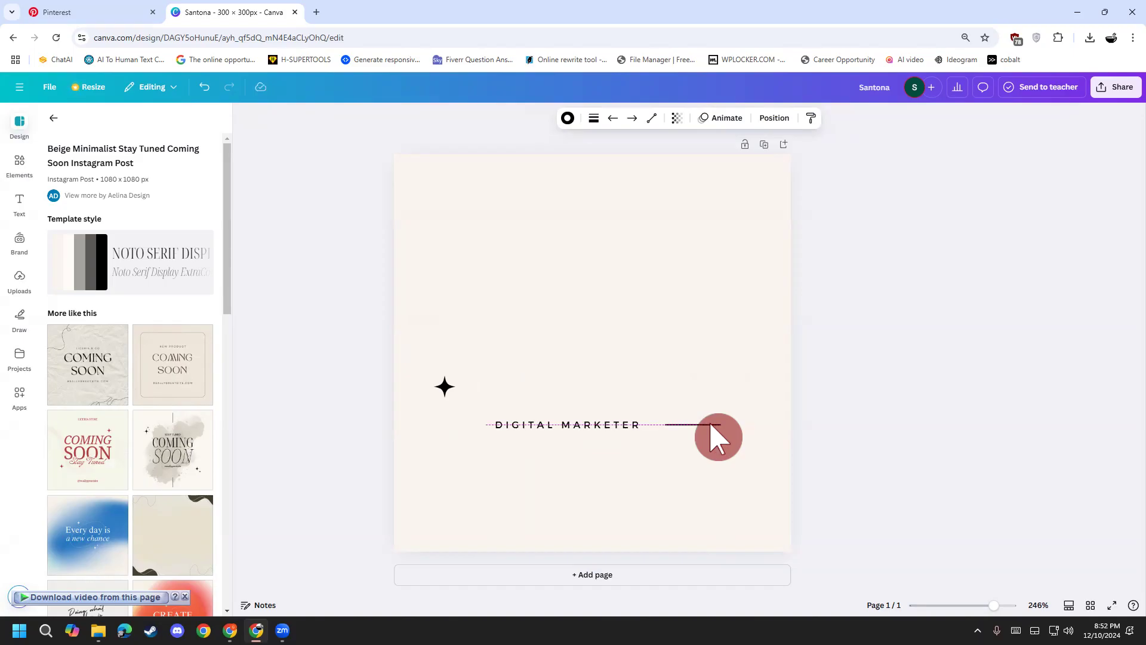
{"action": "left_click_drag", "start_coordinate": [714, 428], "coordinate": [728, 423]}
{"action": "left_click", "coordinate": [822, 442]}
{"action": "key", "text": "ctrl+z"}
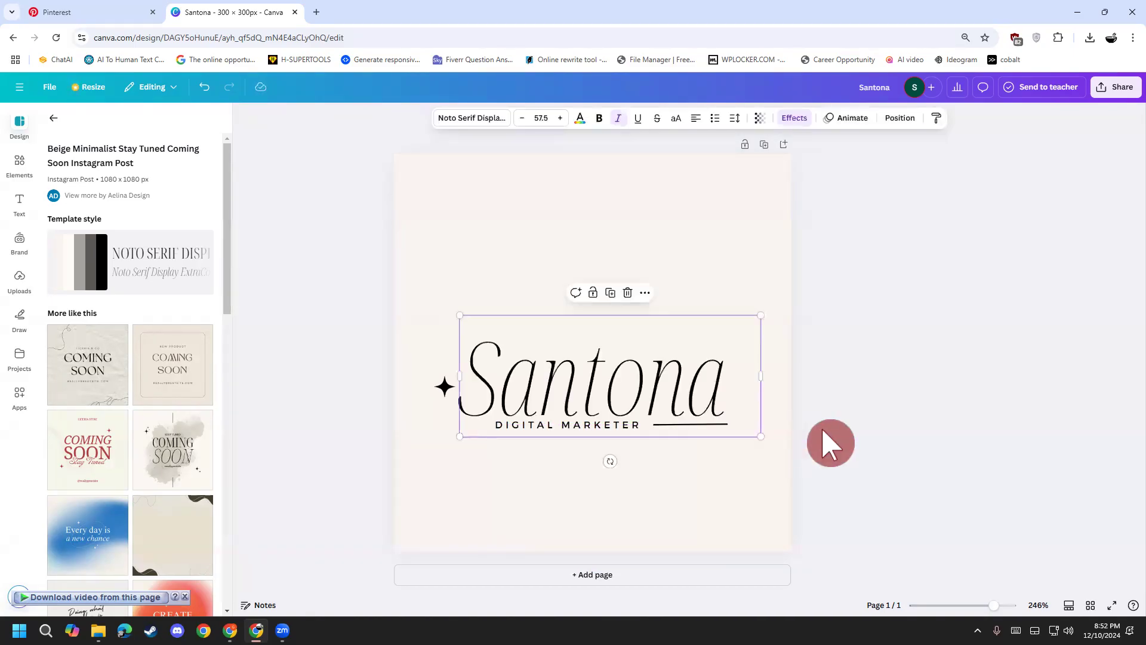
{"action": "left_click", "coordinate": [879, 449]}
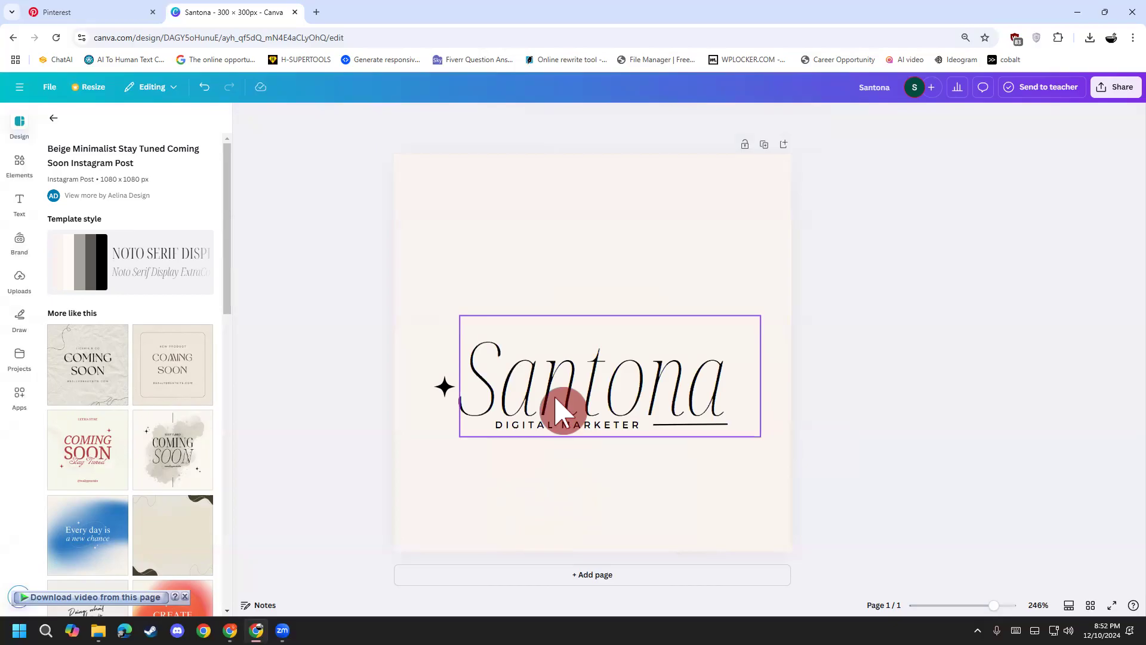
Step: Marquee-select the star, Santona wordmark and tagline, then enlarge the whole logo together
{"action": "left_click", "coordinate": [563, 409]}
{"action": "left_click", "coordinate": [444, 387], "text": "shift"}
{"action": "left_click", "coordinate": [846, 450]}
{"action": "left_click", "coordinate": [659, 410]}
{"action": "left_click", "coordinate": [727, 270]}
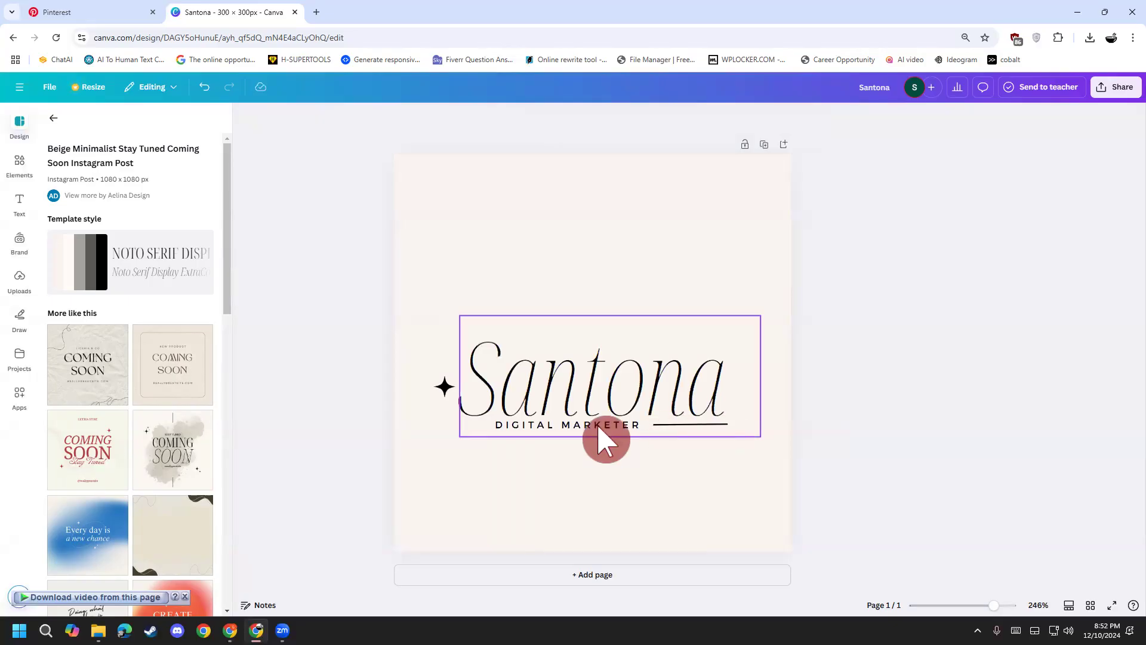
{"action": "left_click", "coordinate": [568, 394]}
{"action": "left_click", "coordinate": [444, 388]}
{"action": "left_click", "coordinate": [805, 380]}
{"action": "left_click_drag", "start_coordinate": [402, 290], "coordinate": [834, 490]}
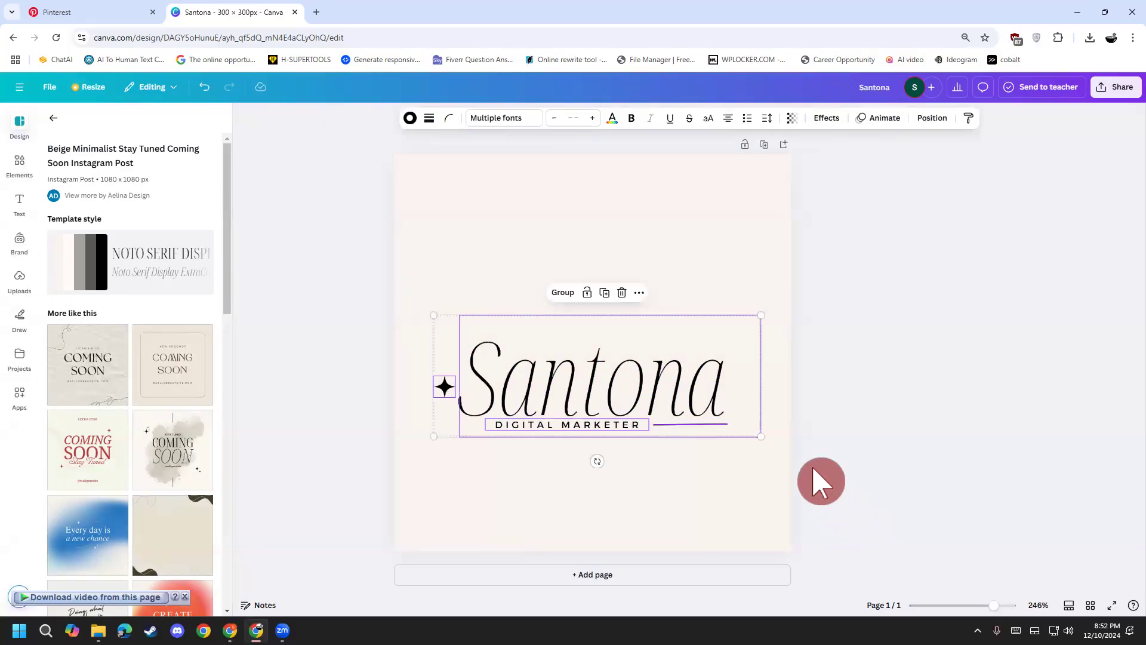
{"action": "left_click_drag", "start_coordinate": [760, 435], "coordinate": [775, 447]}
{"action": "left_click", "coordinate": [850, 451]}
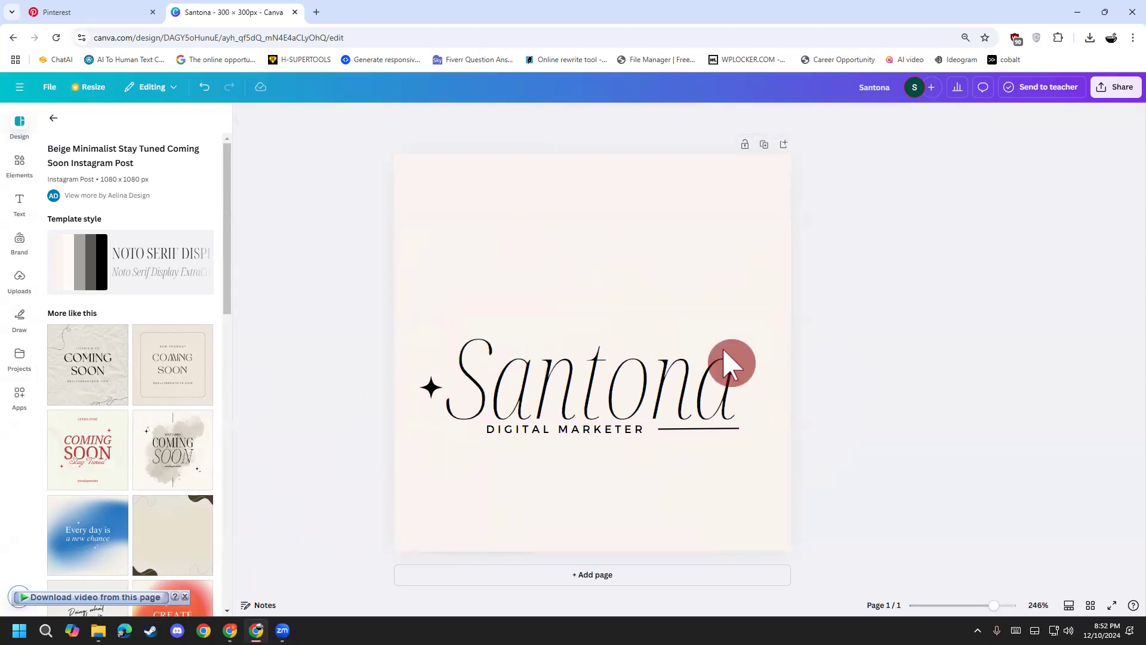
Step: Check the star and Santona text individually, then add a blank second page
{"action": "left_click", "coordinate": [425, 410]}
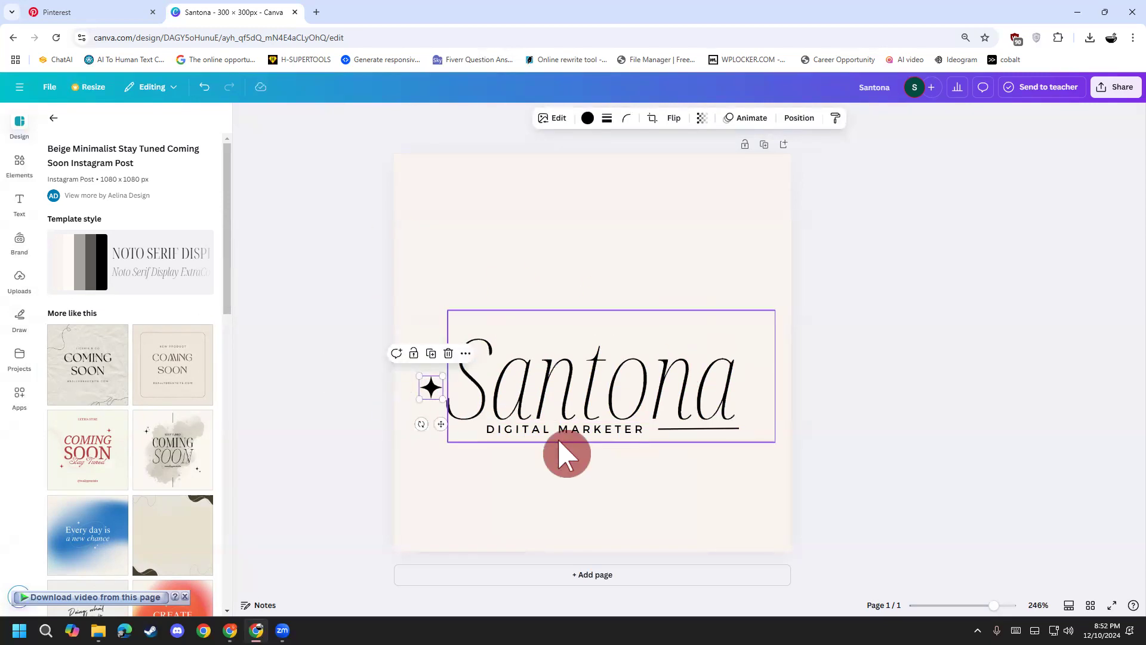
{"action": "left_click", "coordinate": [378, 478]}
{"action": "left_click", "coordinate": [425, 395]}
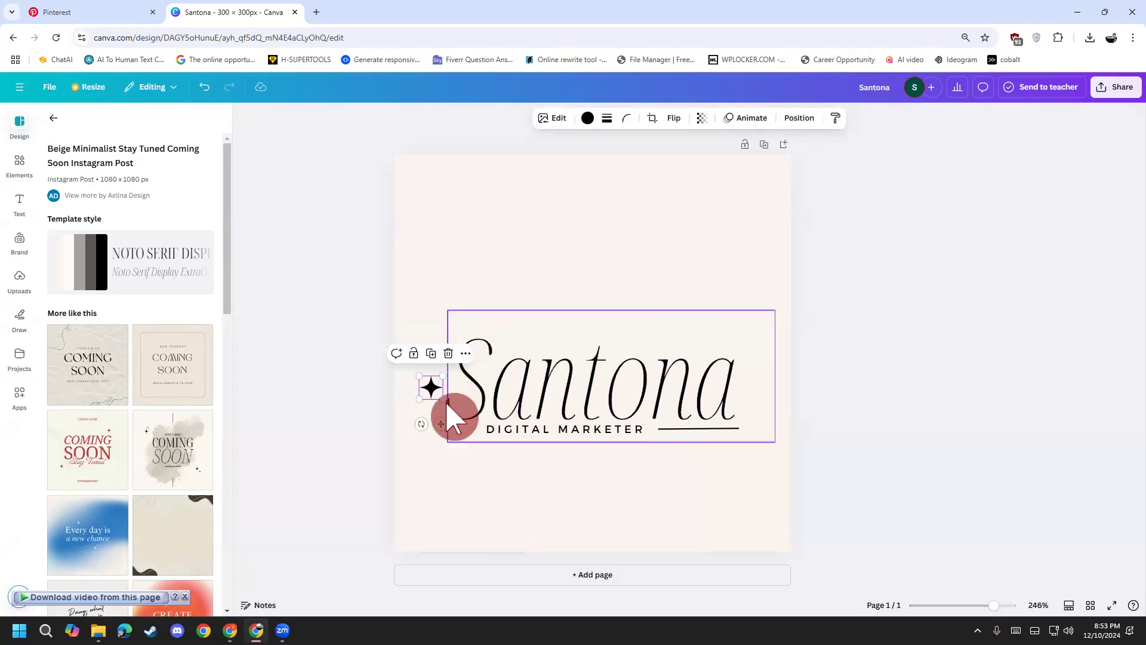
{"action": "left_click", "coordinate": [503, 509]}
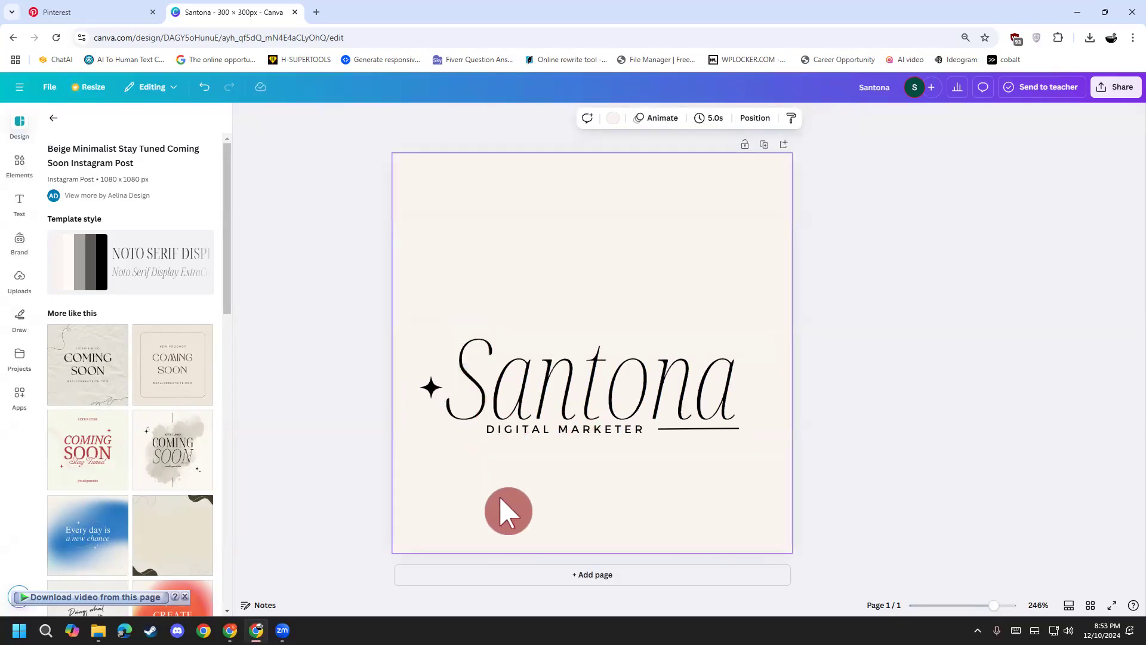
{"action": "left_click", "coordinate": [578, 422]}
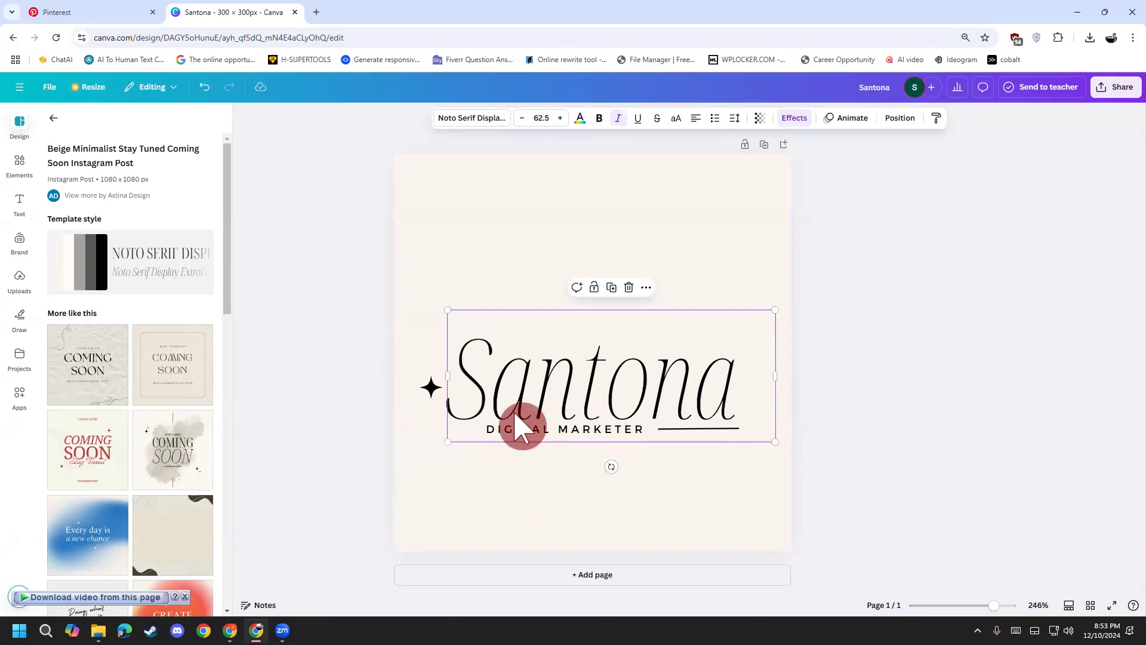
{"action": "left_click", "coordinate": [626, 318]}
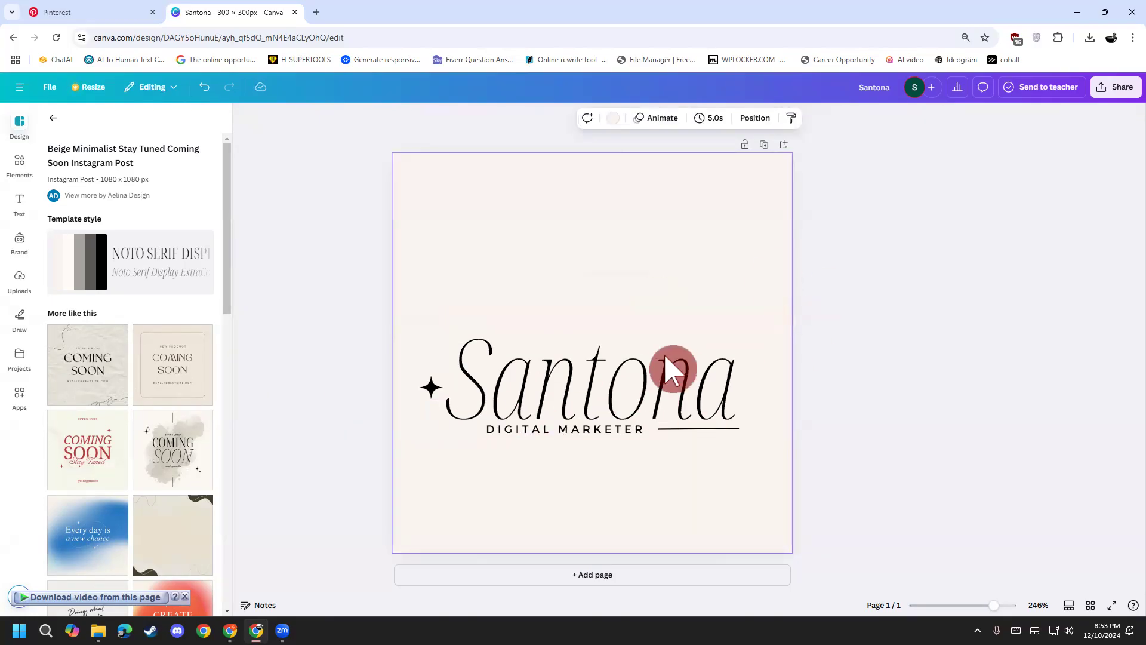
{"action": "left_click", "coordinate": [564, 577]}
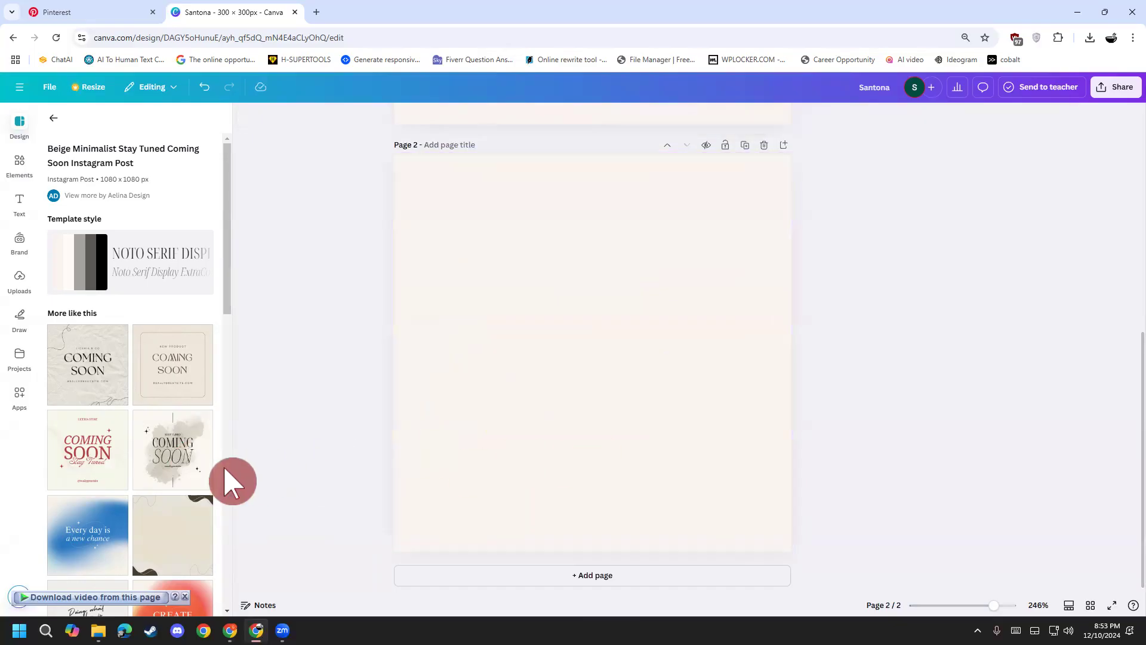
Step: Apply the Coming Soon template to page 2 and bring its watercolour image forward
{"action": "left_click", "coordinate": [182, 478]}
{"action": "left_click", "coordinate": [468, 523]}
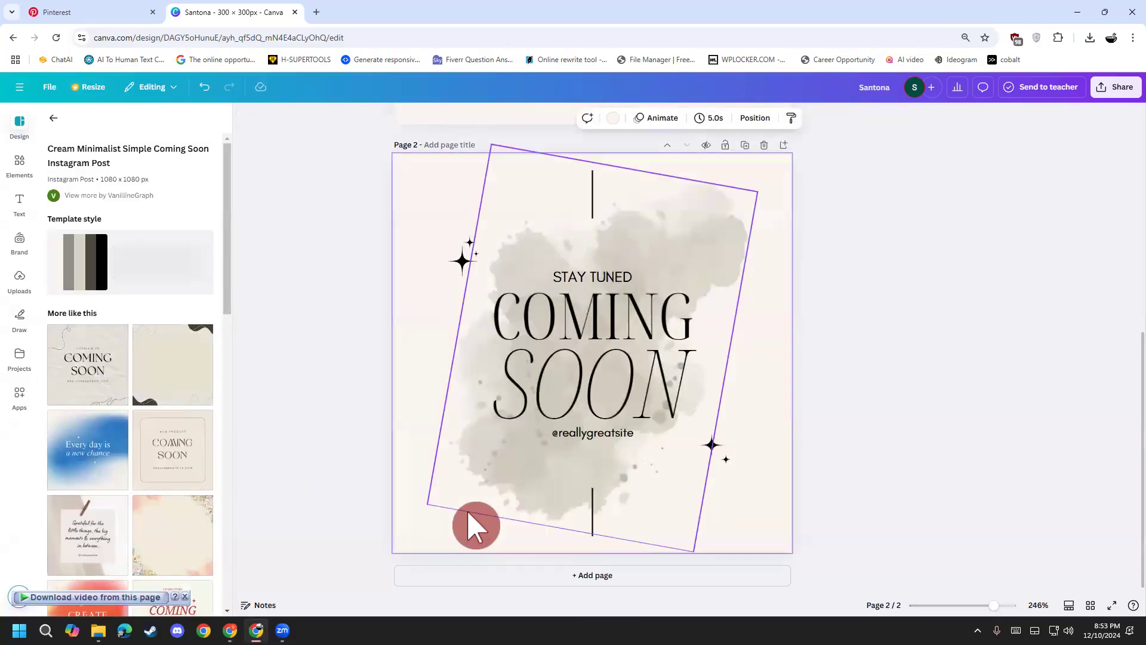
{"action": "left_click_drag", "start_coordinate": [440, 488], "coordinate": [483, 244]}
{"action": "scroll", "coordinate": [444, 552], "scroll_direction": "up", "scroll_amount": 4}
{"action": "right_click", "coordinate": [527, 448]}
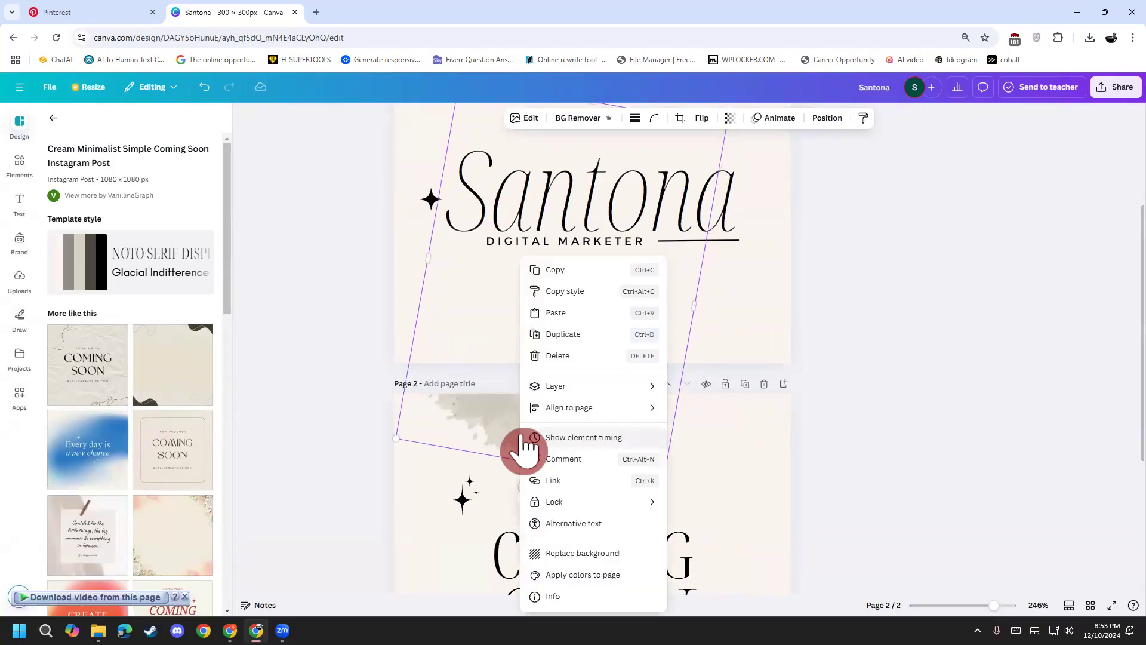
{"action": "right_click", "coordinate": [487, 437]}
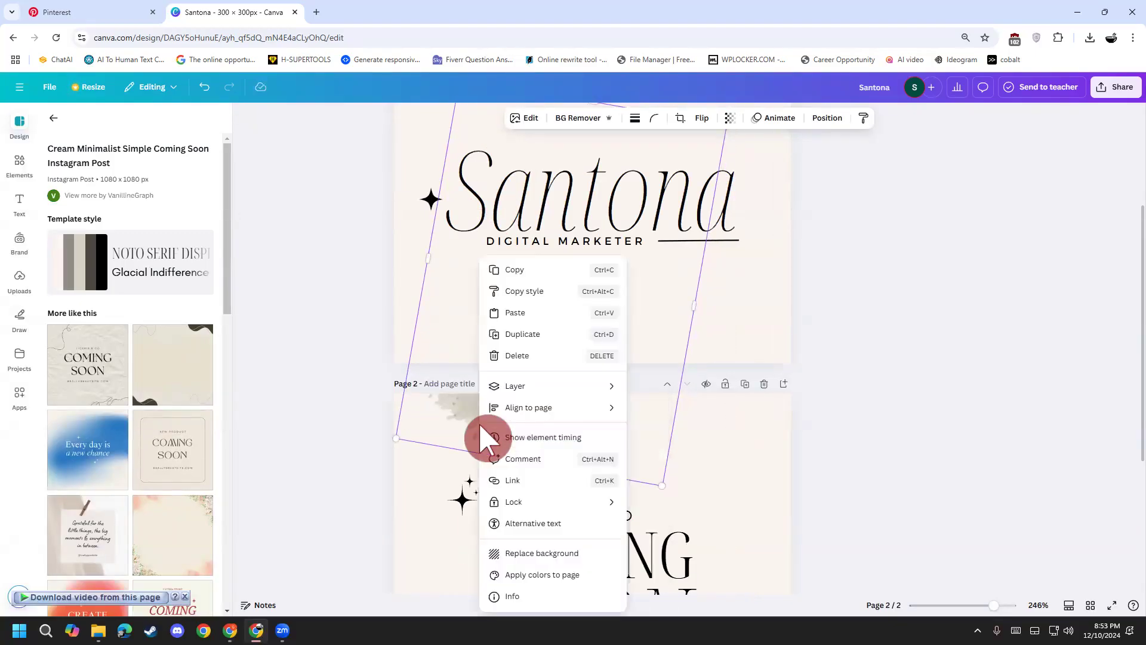
{"action": "mouse_move", "coordinate": [569, 394]}
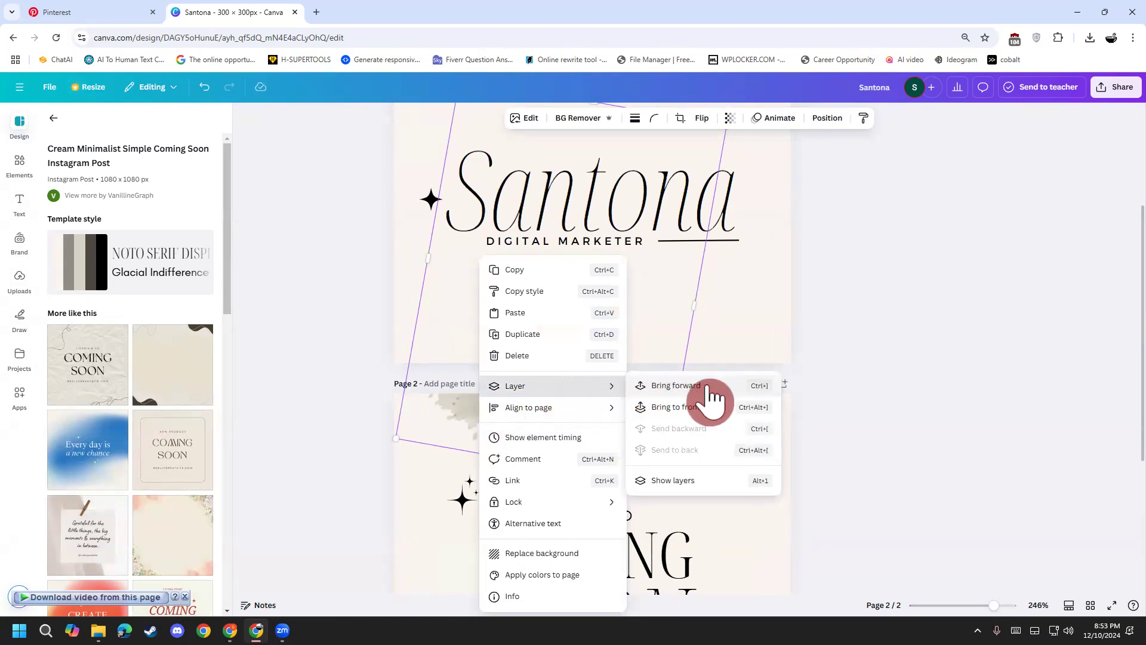
{"action": "left_click", "coordinate": [701, 389]}
{"action": "right_click", "coordinate": [533, 424]}
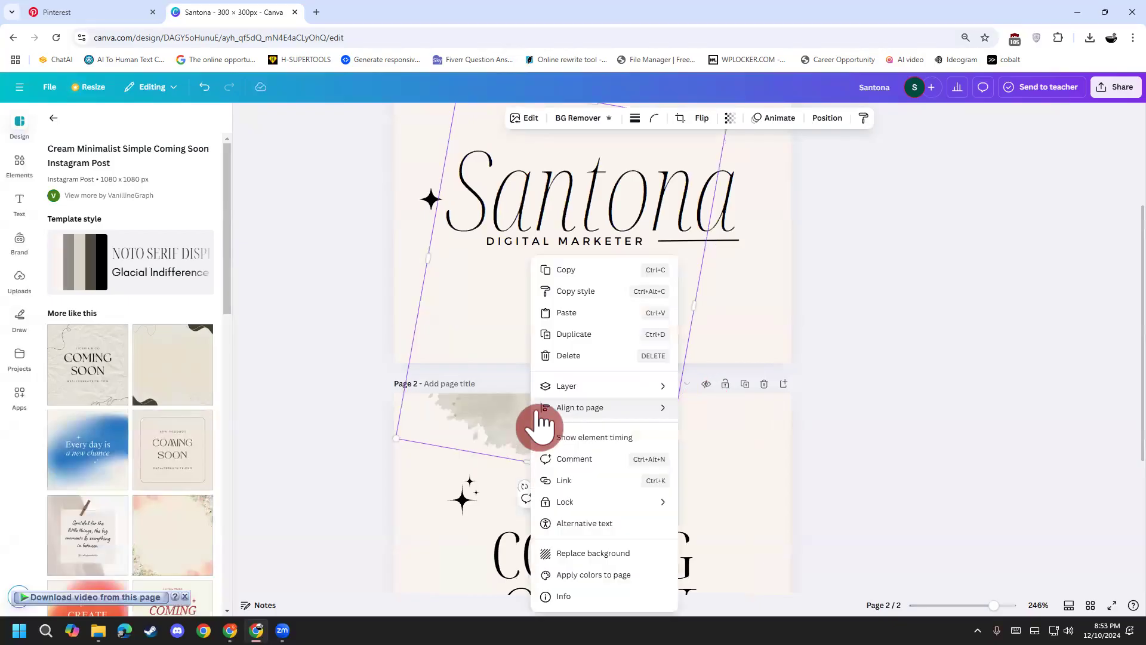
{"action": "left_click", "coordinate": [836, 313]}
Step: Place the watercolour splash on page 1 behind the Santona text
{"action": "left_click_drag", "start_coordinate": [532, 418], "coordinate": [548, 459]}
{"action": "scroll", "coordinate": [552, 453], "scroll_direction": "up", "scroll_amount": 3}
{"action": "key", "text": "ctrl+z"}
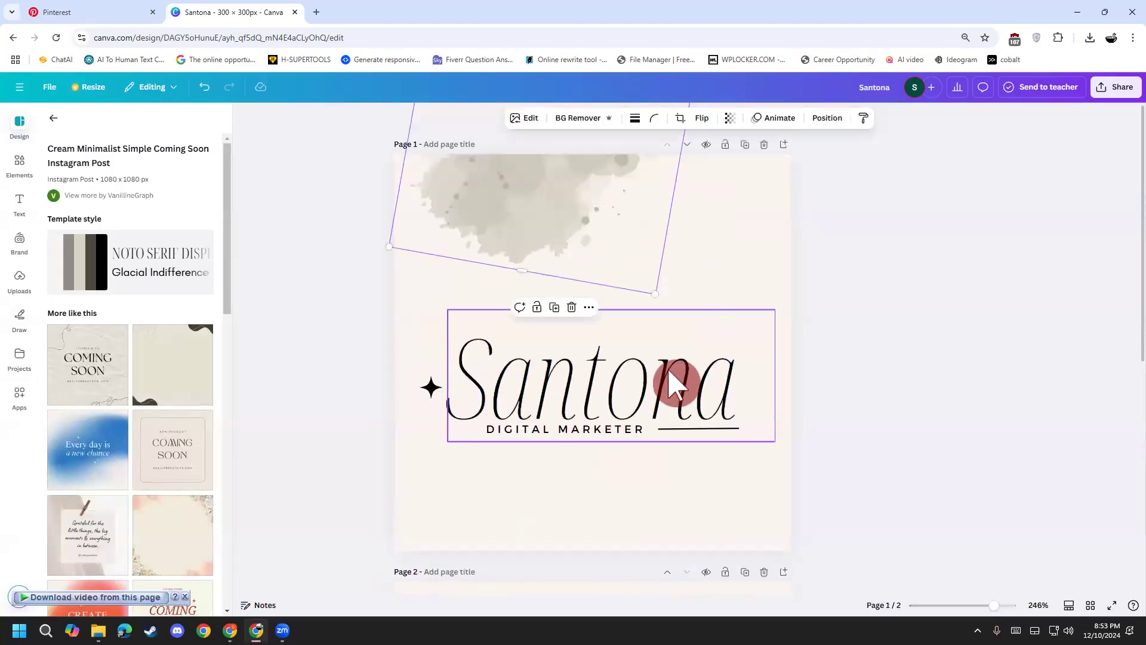
{"action": "left_click_drag", "start_coordinate": [548, 228], "coordinate": [575, 458]}
{"action": "left_click", "coordinate": [907, 417]}
{"action": "left_click", "coordinate": [668, 283]}
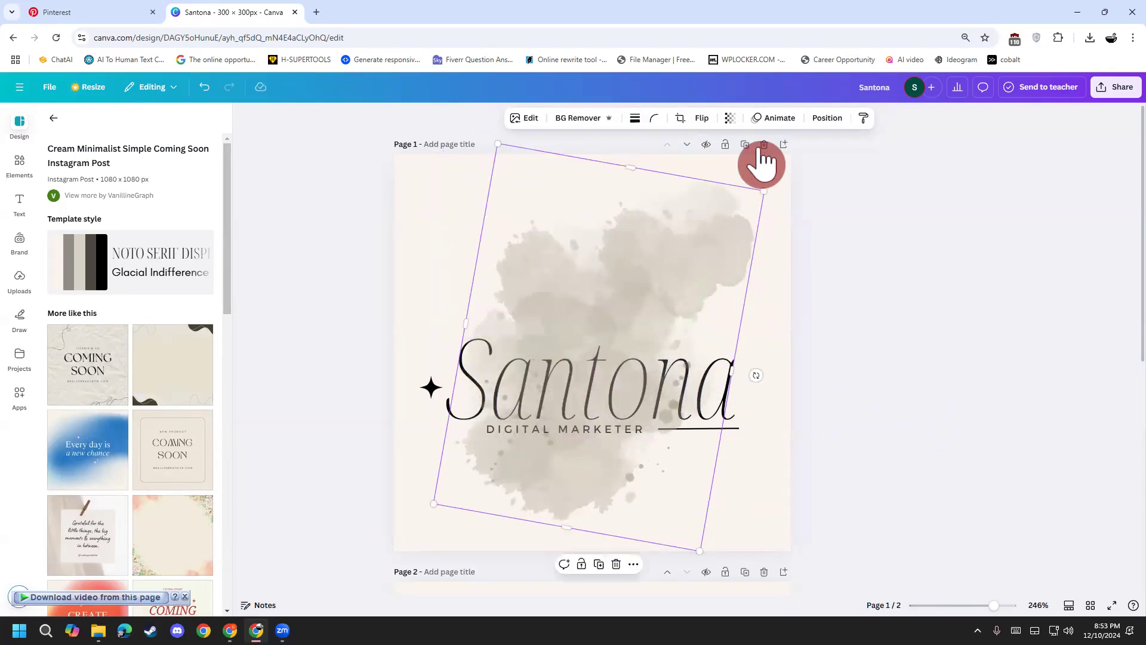
Step: Fade the splash to 19 transparency and delete the leftover page 2
{"action": "left_click", "coordinate": [730, 118]}
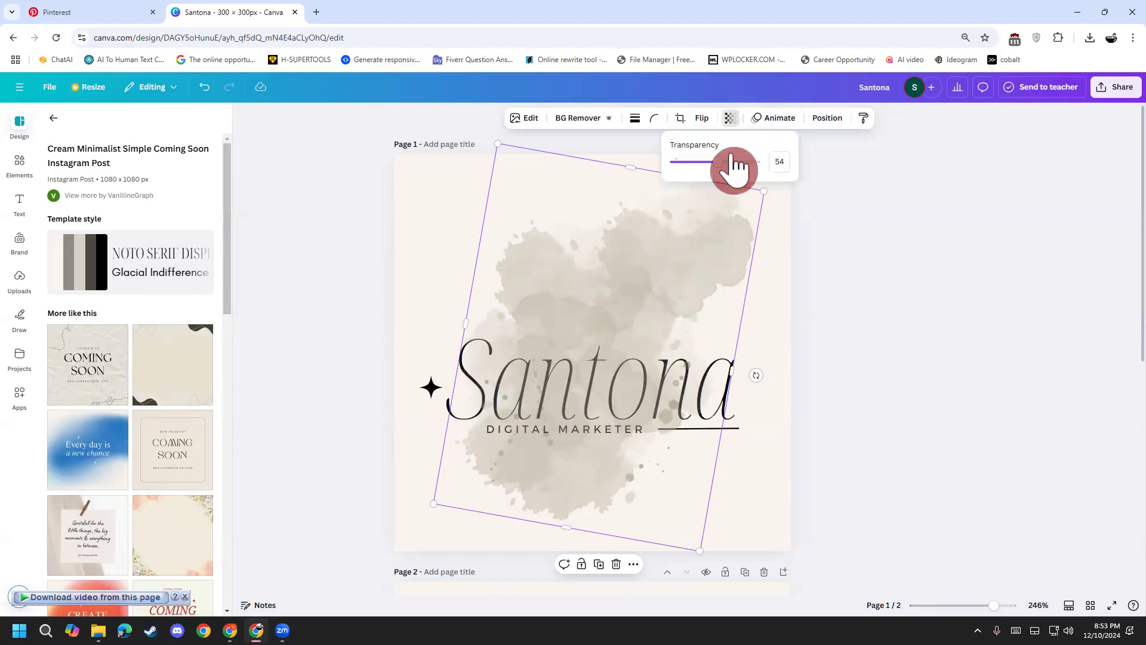
{"action": "left_click_drag", "start_coordinate": [715, 160], "coordinate": [693, 175]}
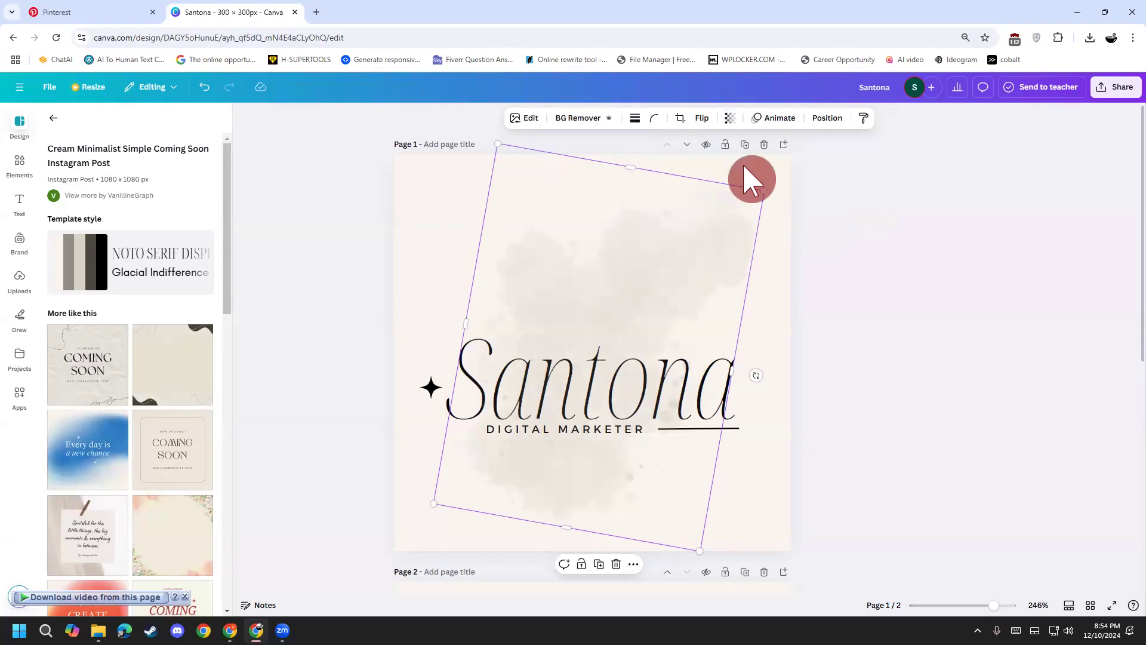
{"action": "left_click", "coordinate": [729, 117]}
{"action": "left_click", "coordinate": [878, 212]}
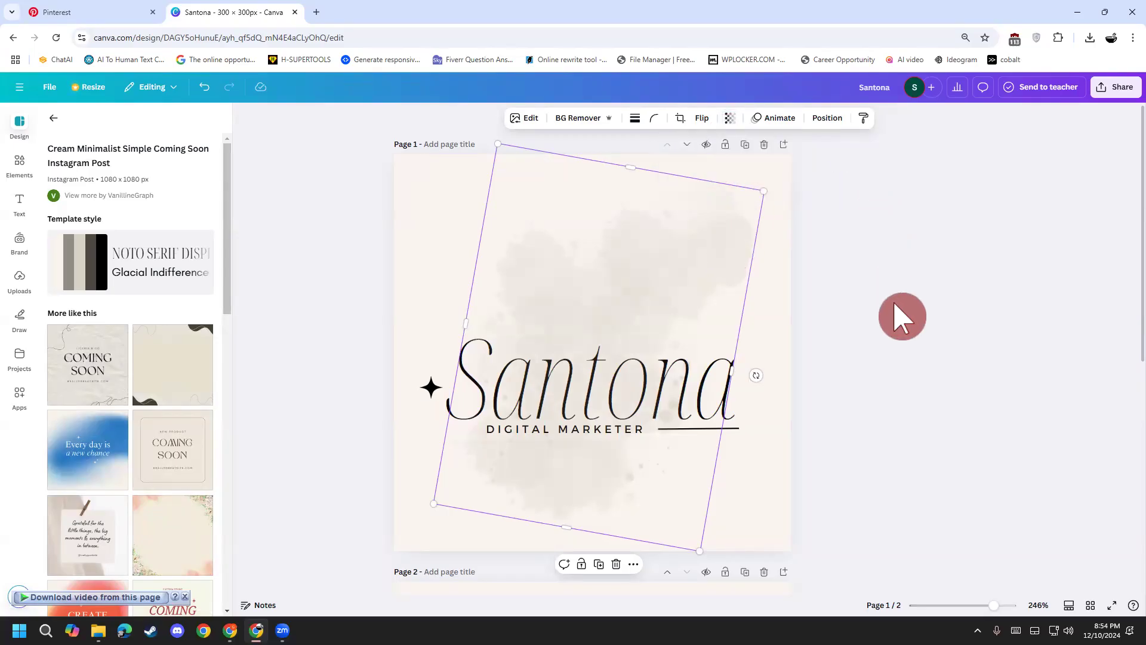
{"action": "left_click", "coordinate": [900, 325]}
{"action": "scroll", "coordinate": [923, 332], "scroll_direction": "down", "scroll_amount": 3}
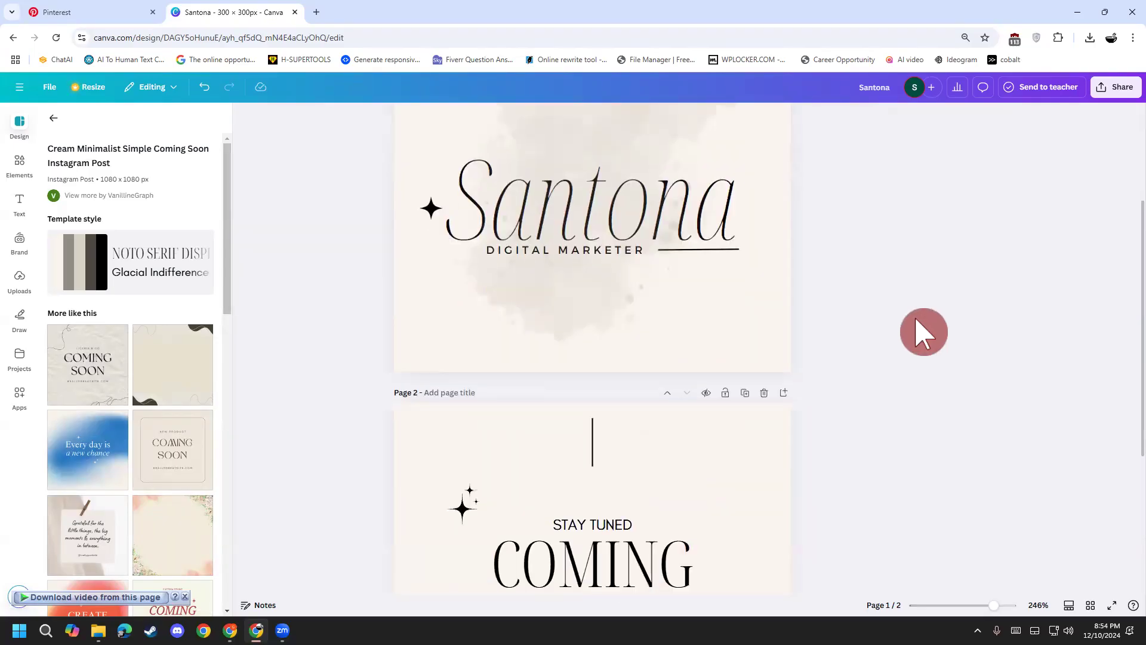
{"action": "left_click", "coordinate": [764, 392]}
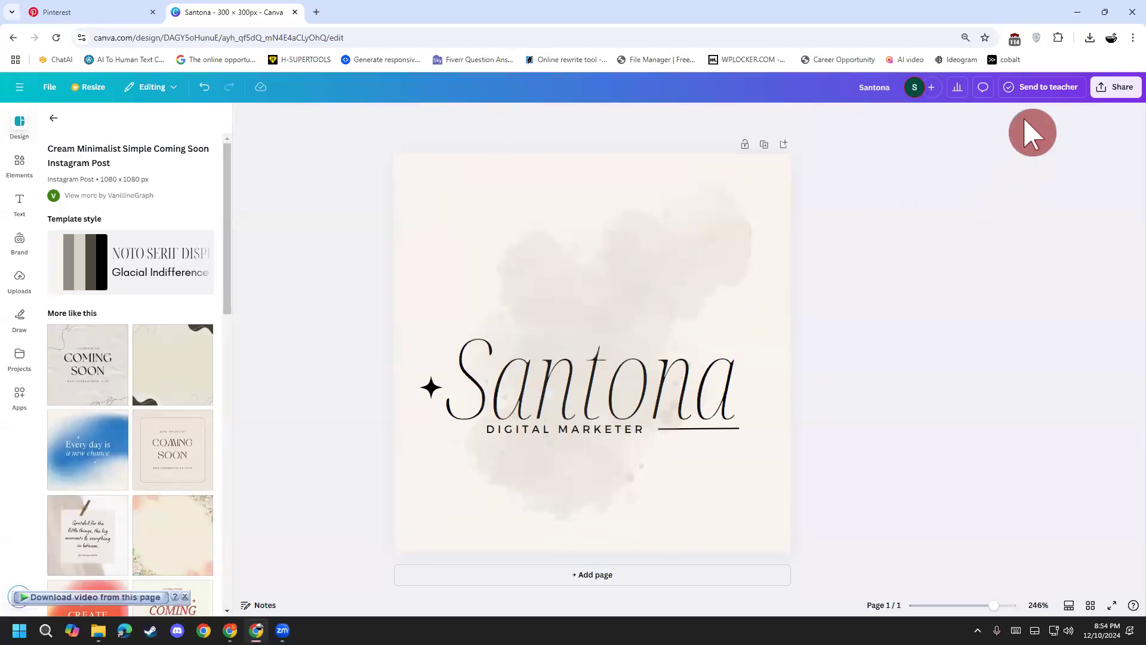
Step: Download the design as a PNG with transparent background and open Santona.png's folder
{"action": "left_click", "coordinate": [1114, 87]}
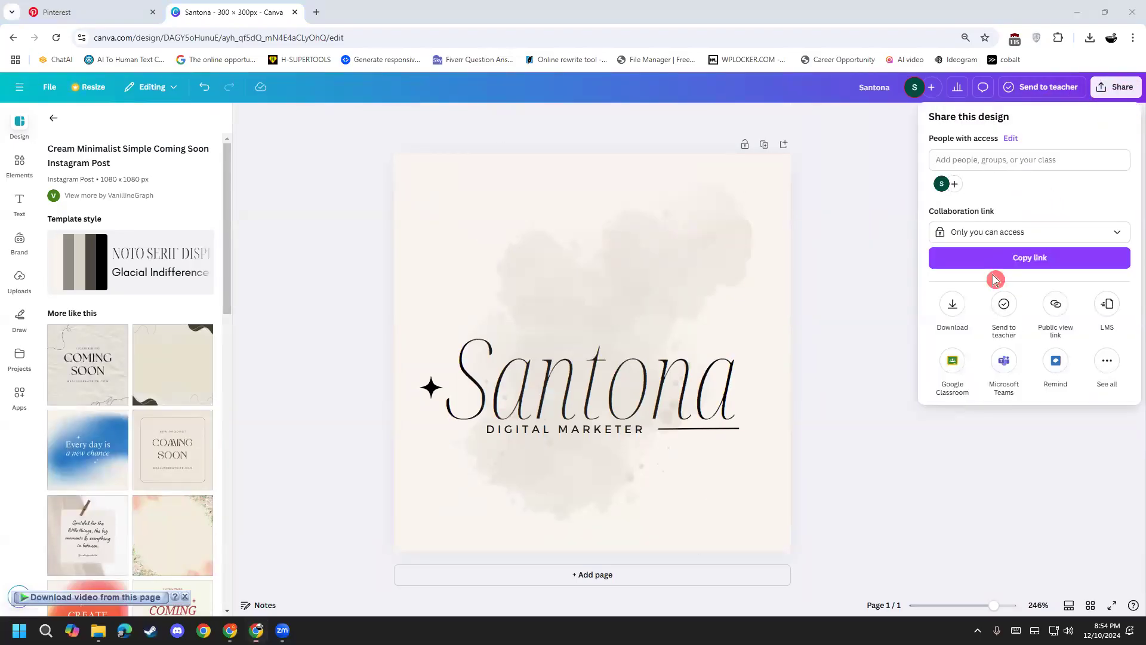
{"action": "left_click", "coordinate": [952, 307]}
{"action": "left_click", "coordinate": [993, 169]}
{"action": "left_click", "coordinate": [1049, 222]}
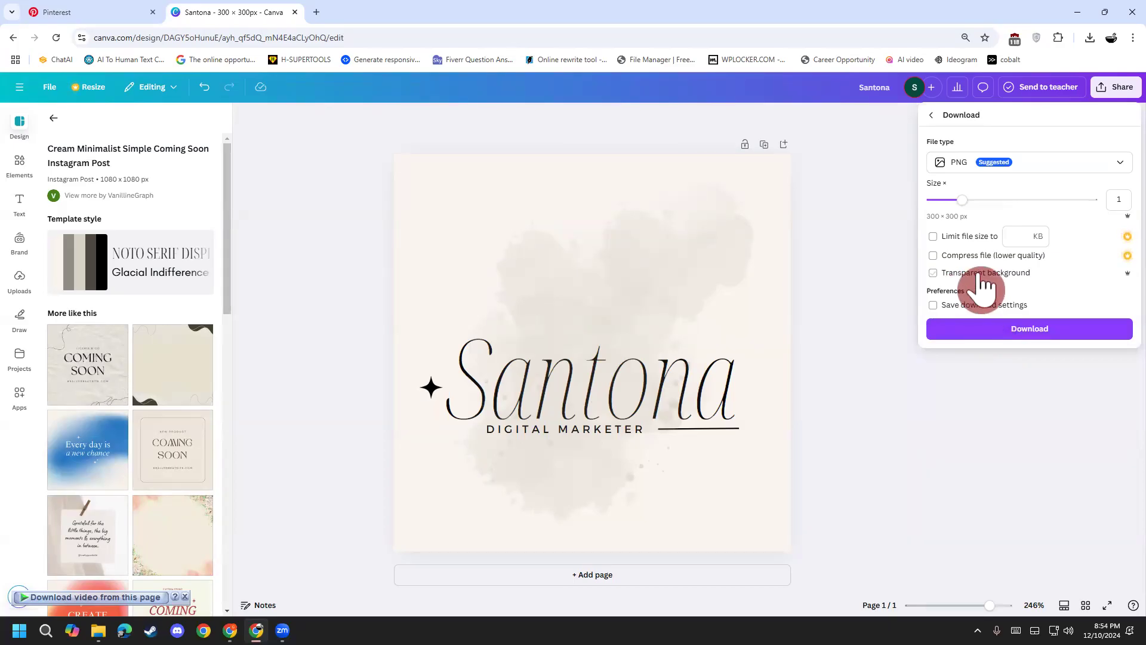
{"action": "left_click", "coordinate": [933, 273]}
{"action": "left_click", "coordinate": [989, 328]}
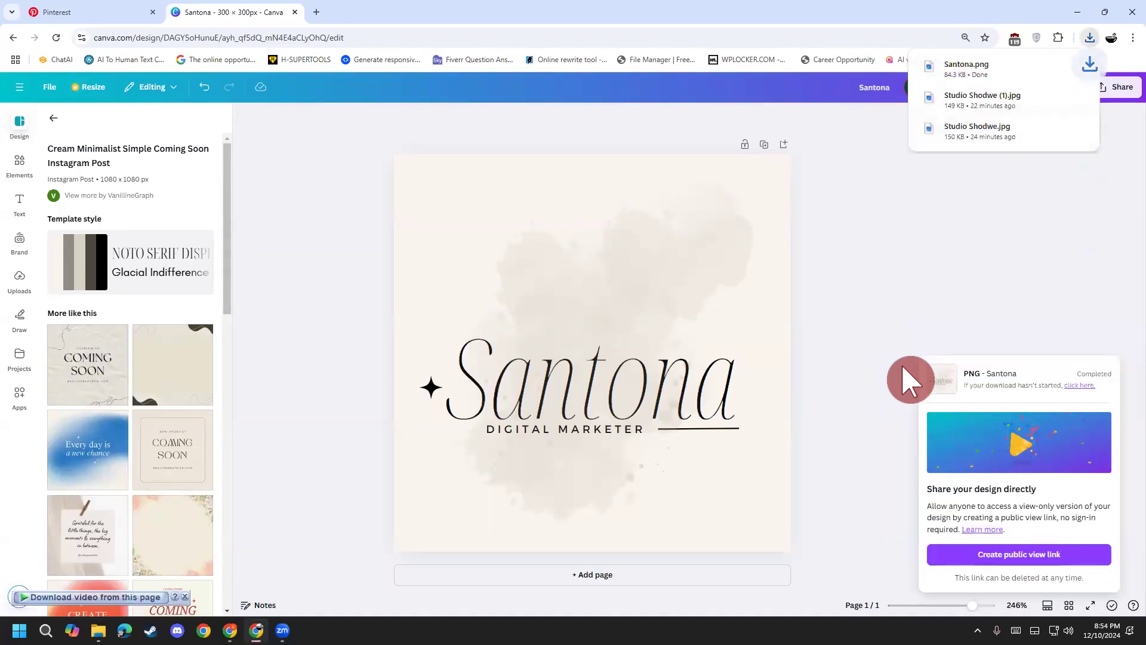
{"action": "left_click", "coordinate": [1071, 68]}
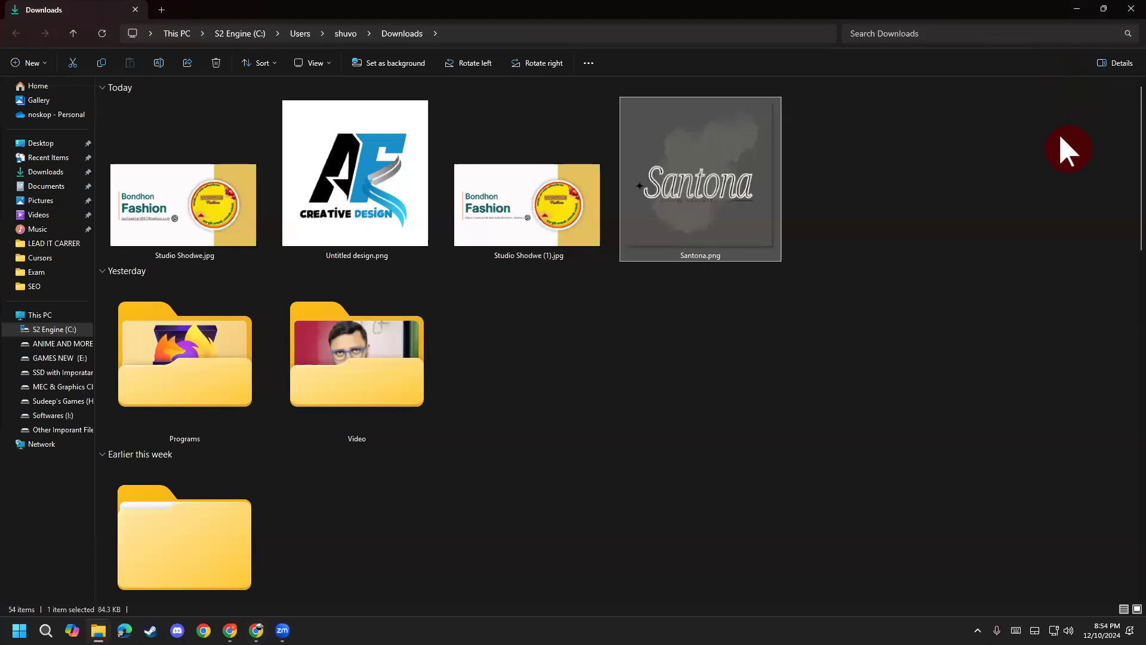
Step: Open Santona.png from Downloads in the image viewer, then return to the Canva design in Chrome
{"action": "left_click", "coordinate": [713, 191]}
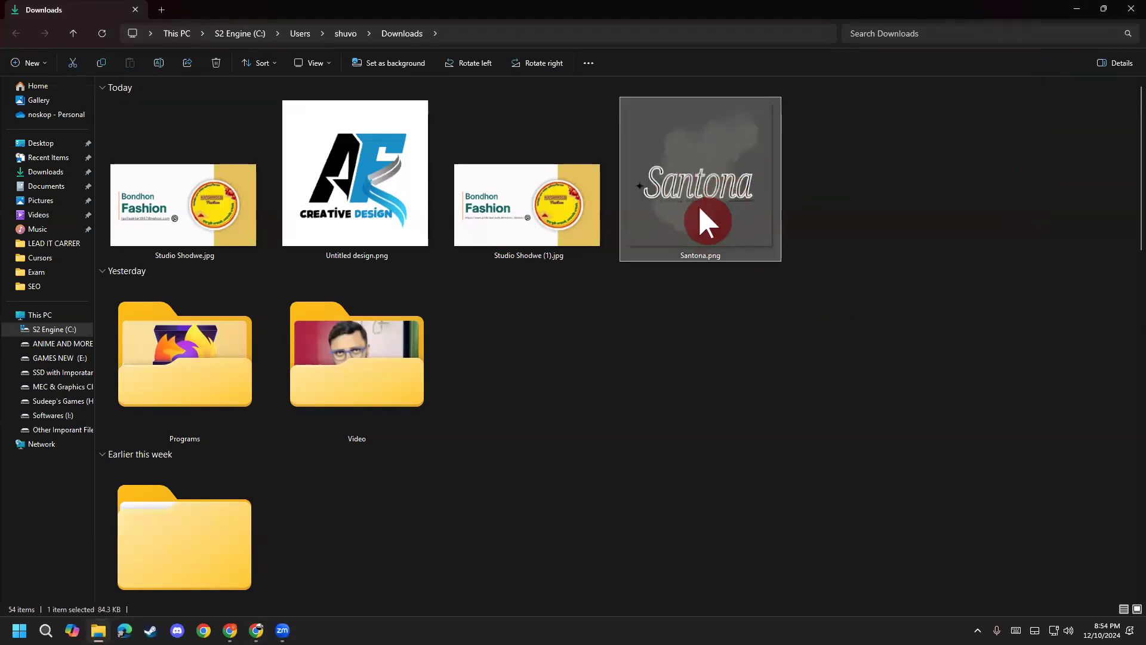
{"action": "double_click", "coordinate": [745, 185]}
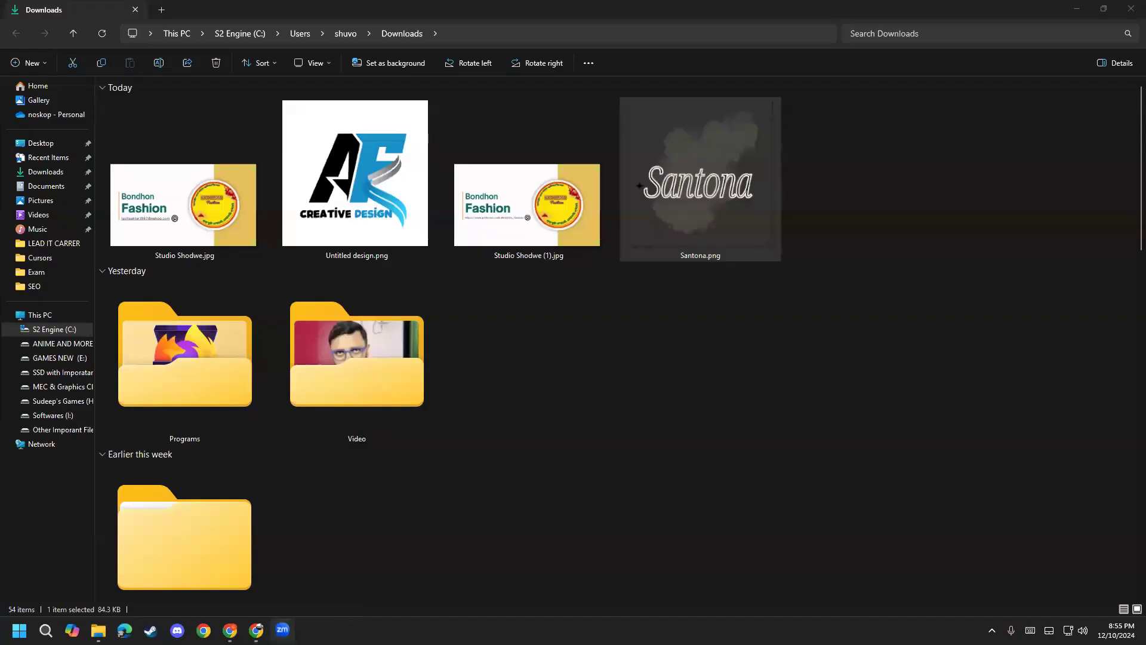
{"action": "mouse_move", "coordinate": [256, 630]}
{"action": "left_click", "coordinate": [256, 575]}
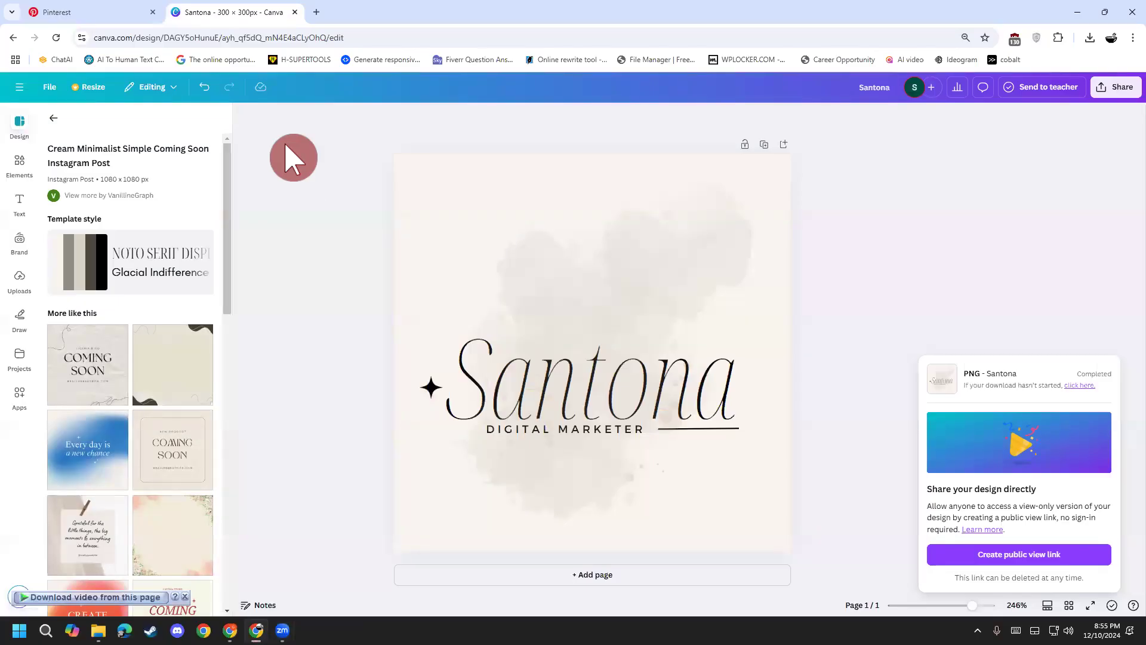
Step: Open a new Incognito window and get to a Google search page
{"action": "key", "text": "alt+f"}
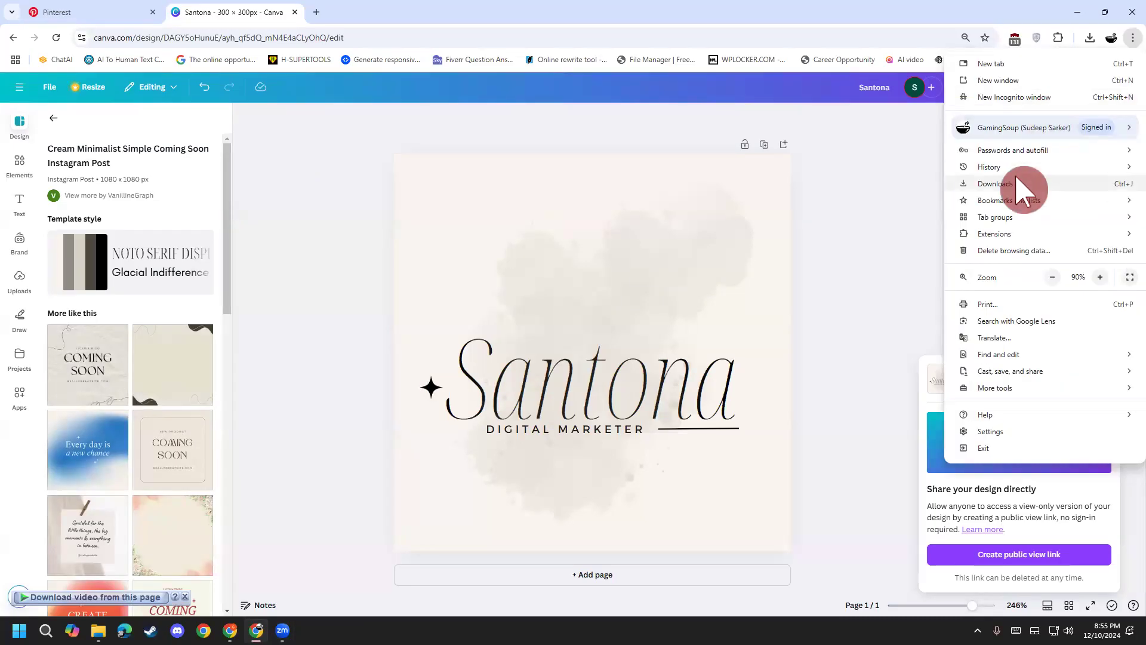
{"action": "left_click", "coordinate": [1029, 98]}
{"action": "type", "text": "g"}
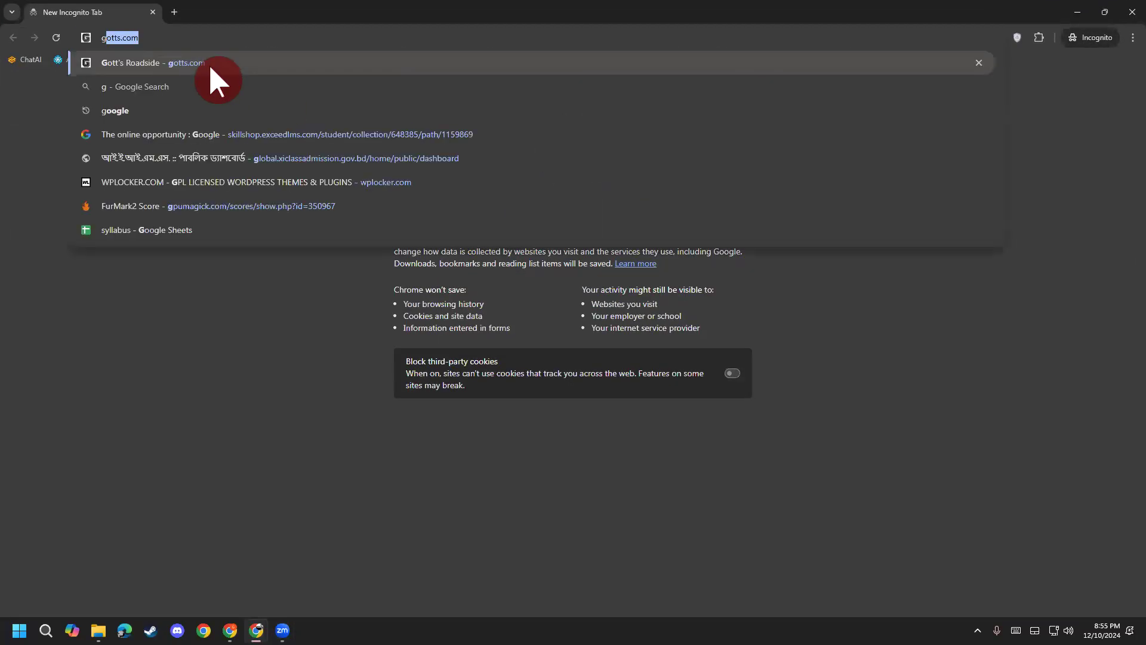
{"action": "left_click", "coordinate": [174, 113]}
{"action": "left_click", "coordinate": [499, 109]}
{"action": "left_click", "coordinate": [761, 159]}
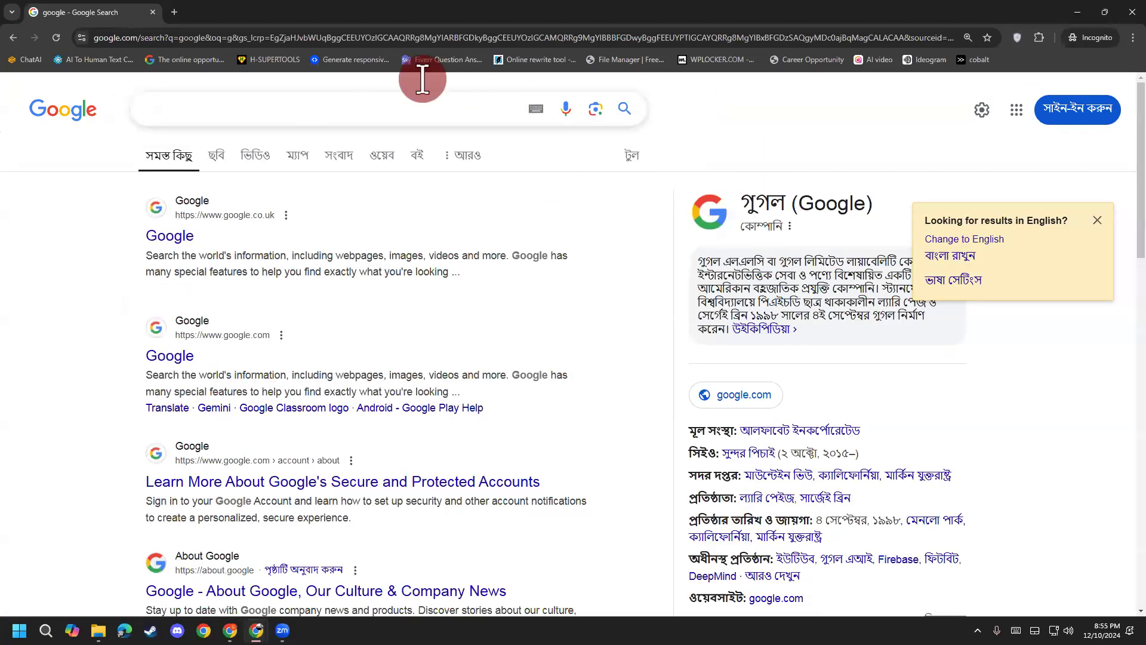
Step: Search Google for 'canva', open canva.com, and bring up its sign up dialog
{"action": "left_click", "coordinate": [200, 108]}
{"action": "type", "text": "canva"}
{"action": "key", "text": "Return"}
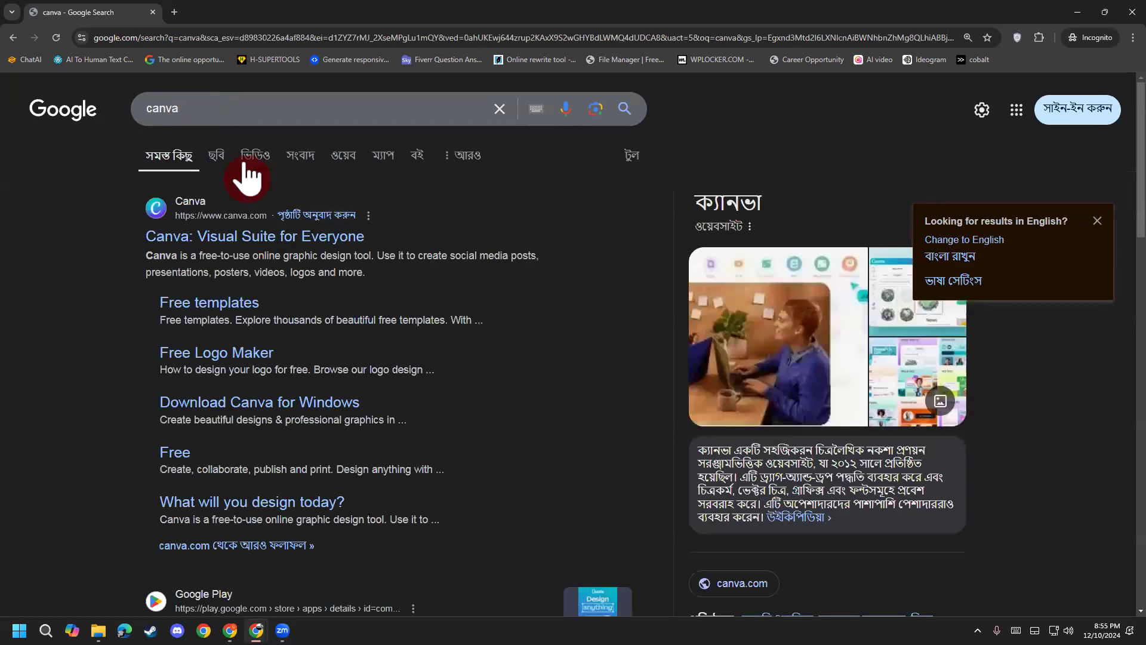
{"action": "left_click", "coordinate": [298, 238]}
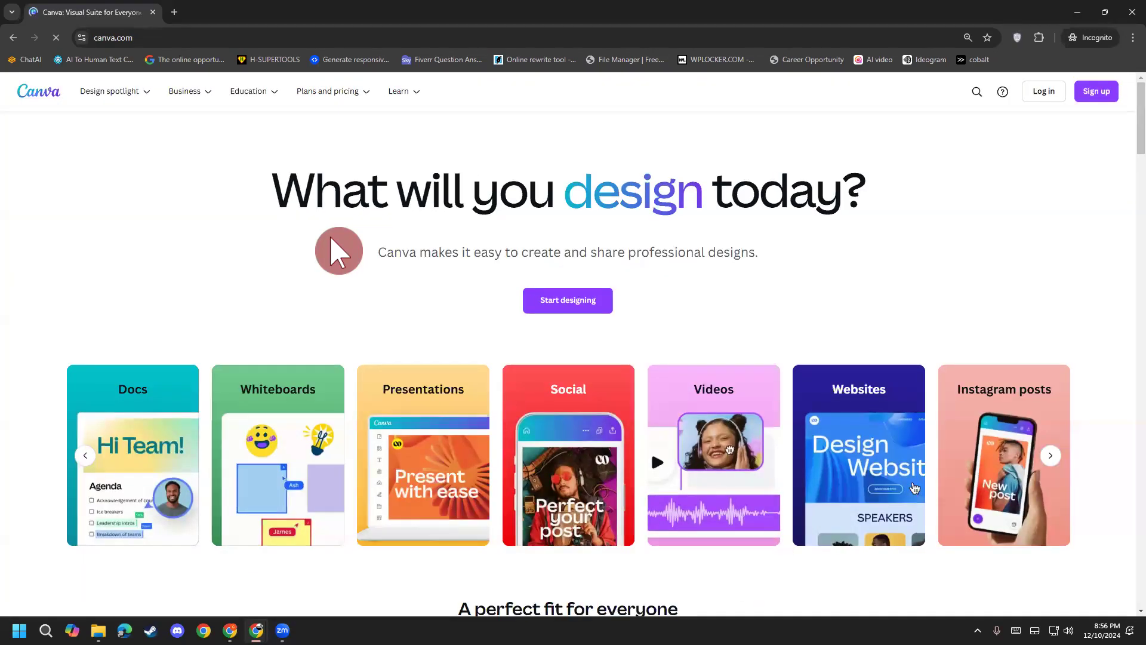
{"action": "left_click", "coordinate": [1092, 92]}
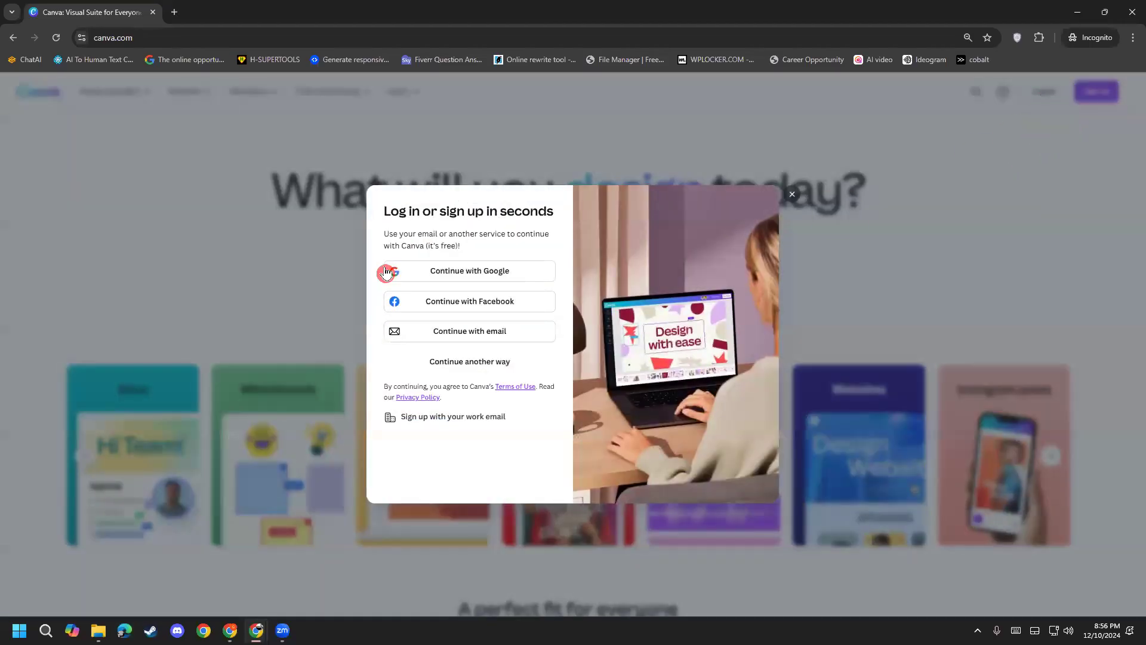